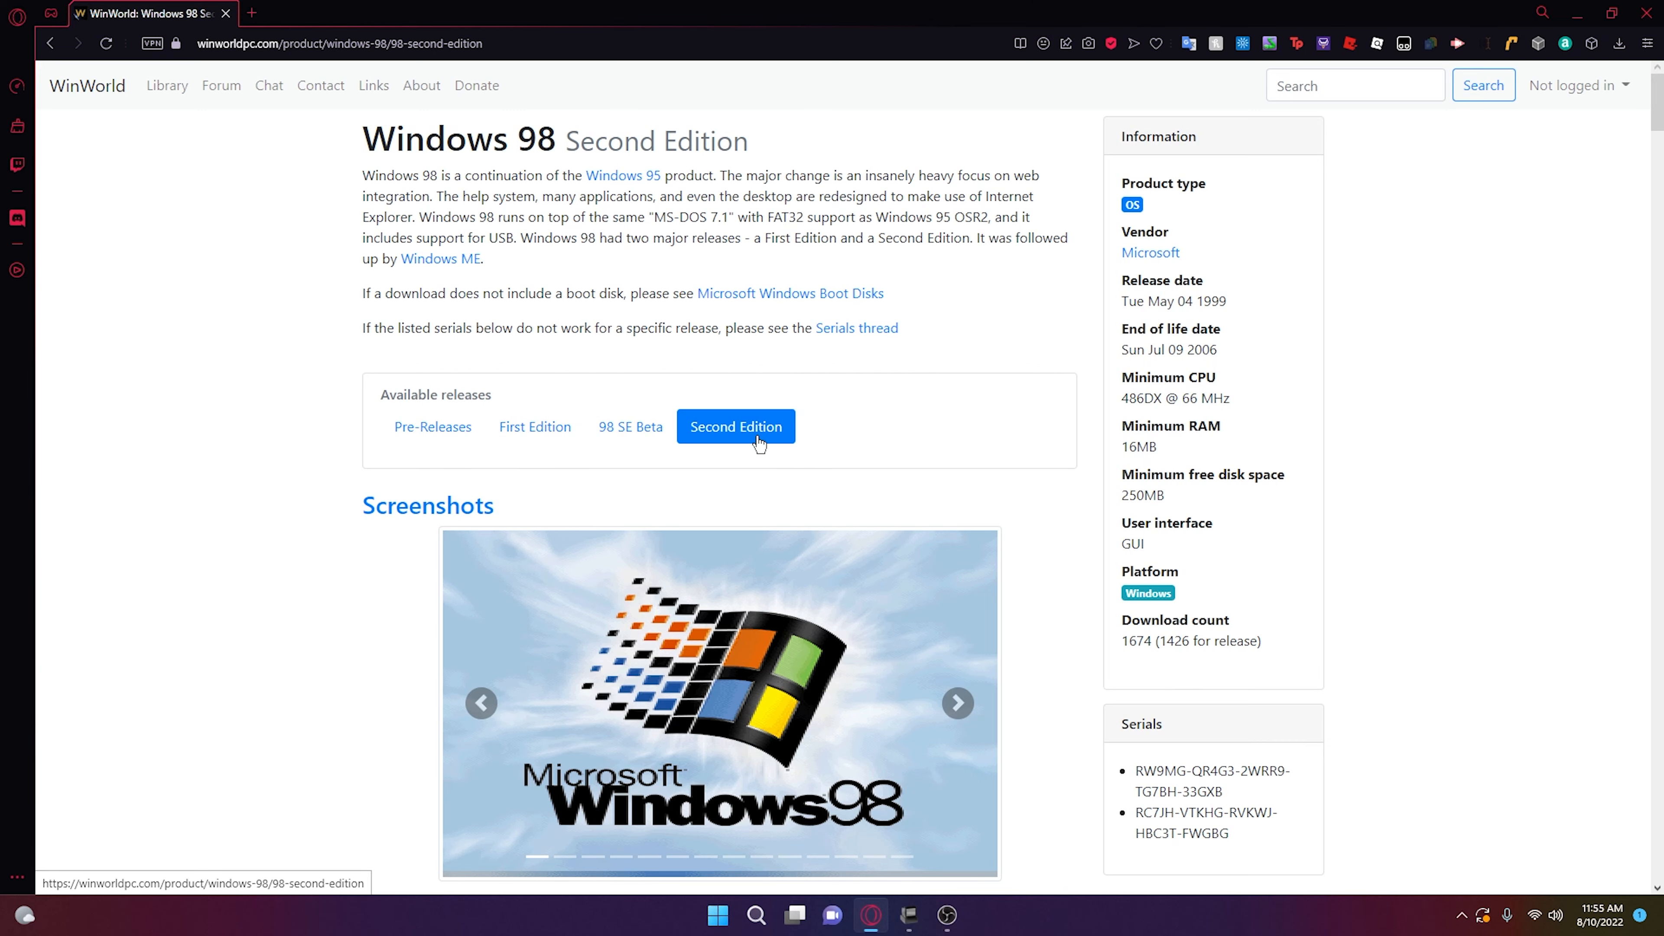
- Open the Windows 98 Second Edition (OEM Full) page from the Second Edition release's download list
scroll(759, 443, "down", 15)
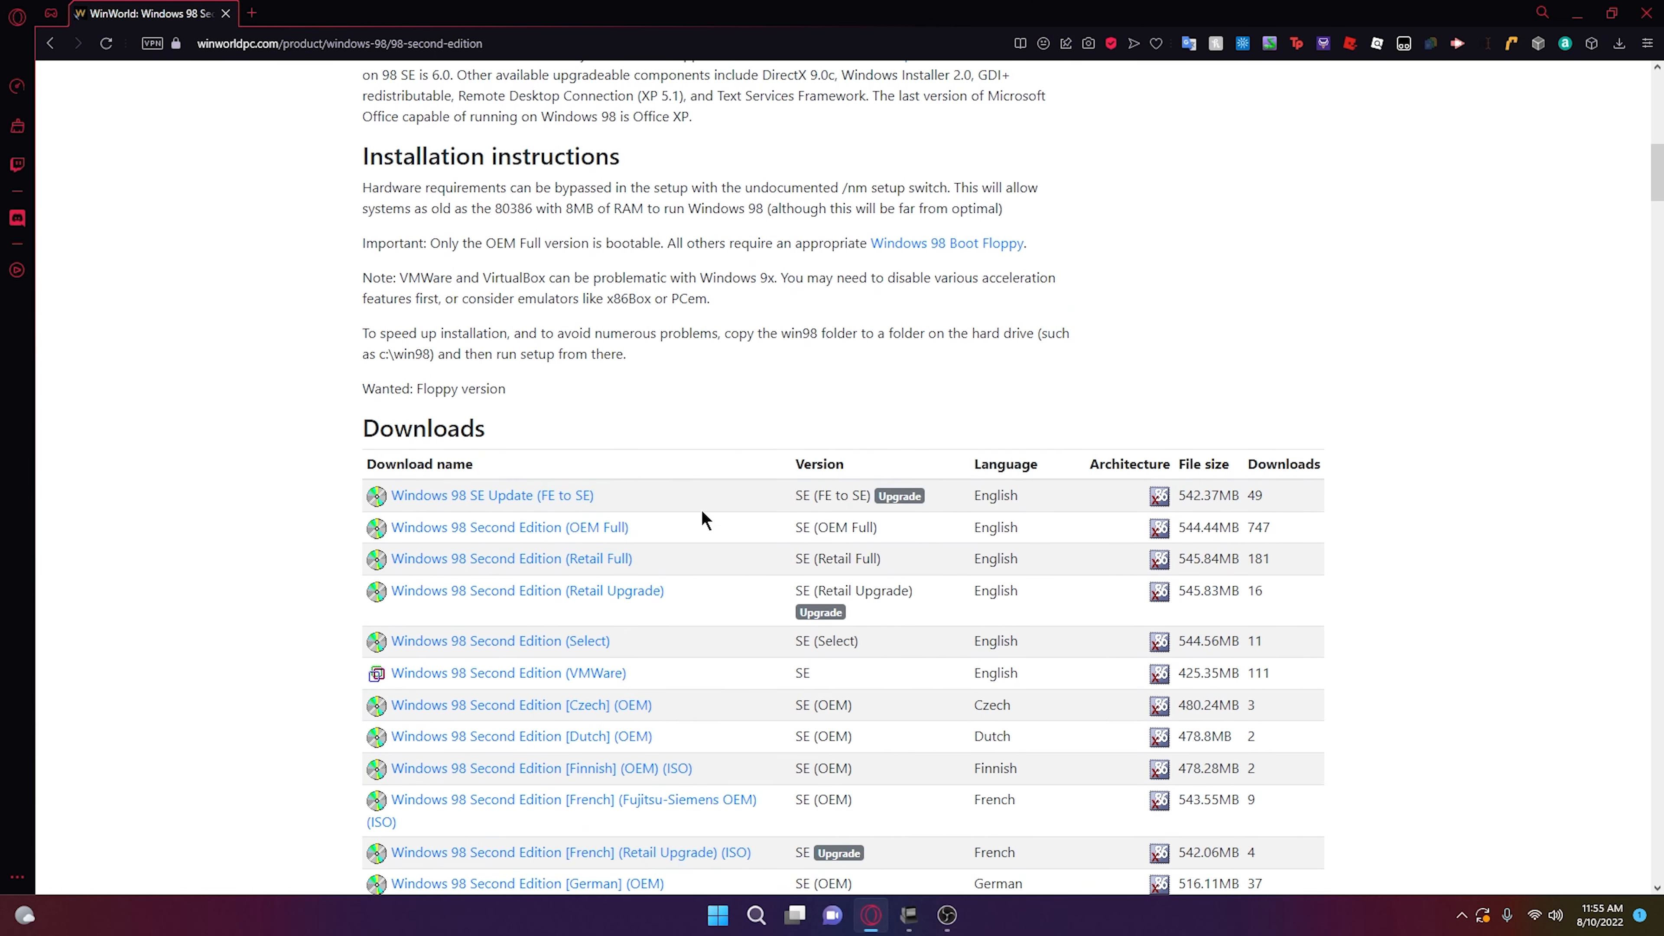
scroll(664, 523, "up", 1)
scroll(661, 543, "down", 1)
scroll(658, 614, "down", 1)
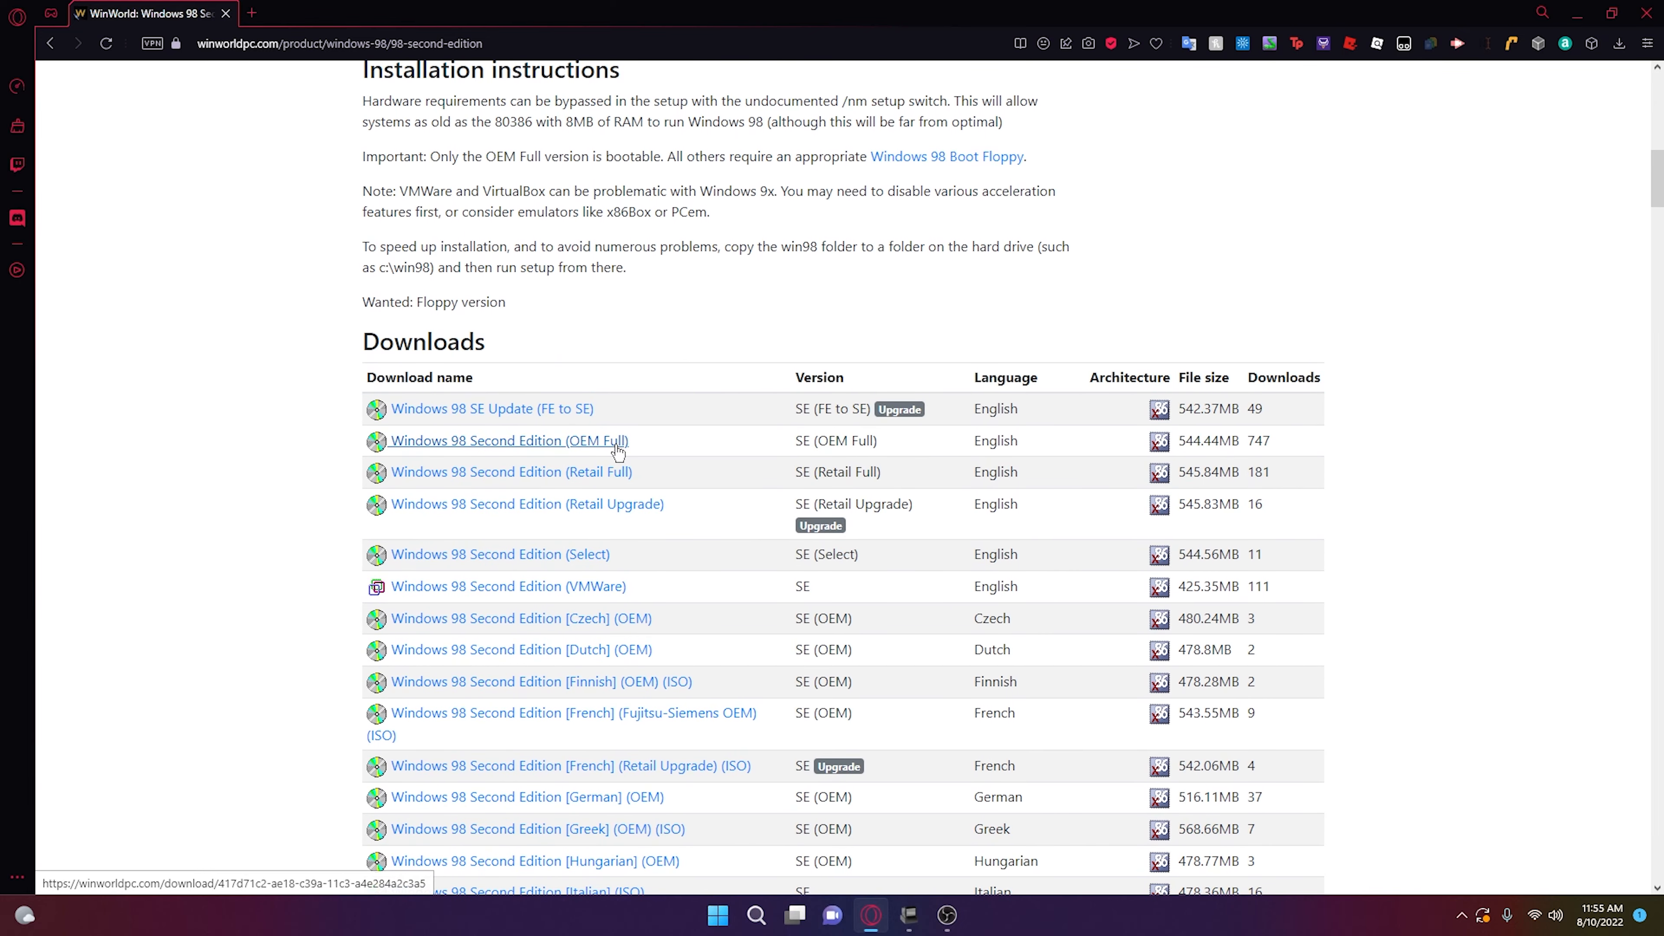
left_click(618, 445)
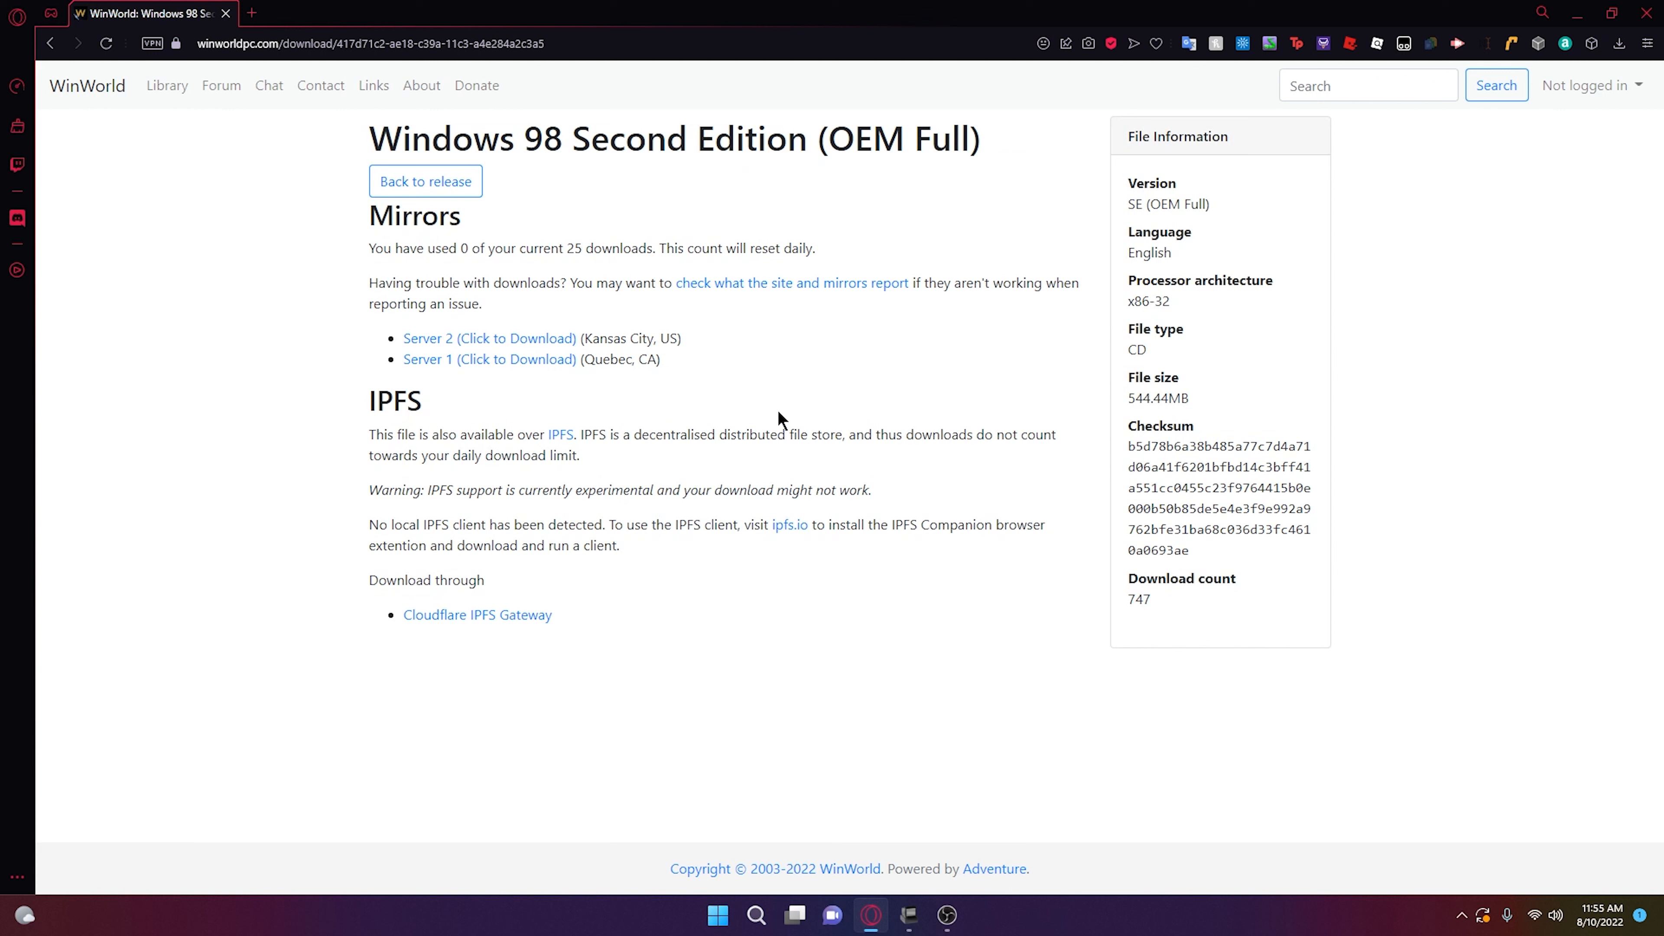
- Return to the release page, review the listed Second Edition downloads, and check the OEM Full mirrors page again
left_click_drag(542, 141, 966, 210)
left_click(966, 210)
left_click(427, 184)
scroll(638, 564, "down", 15)
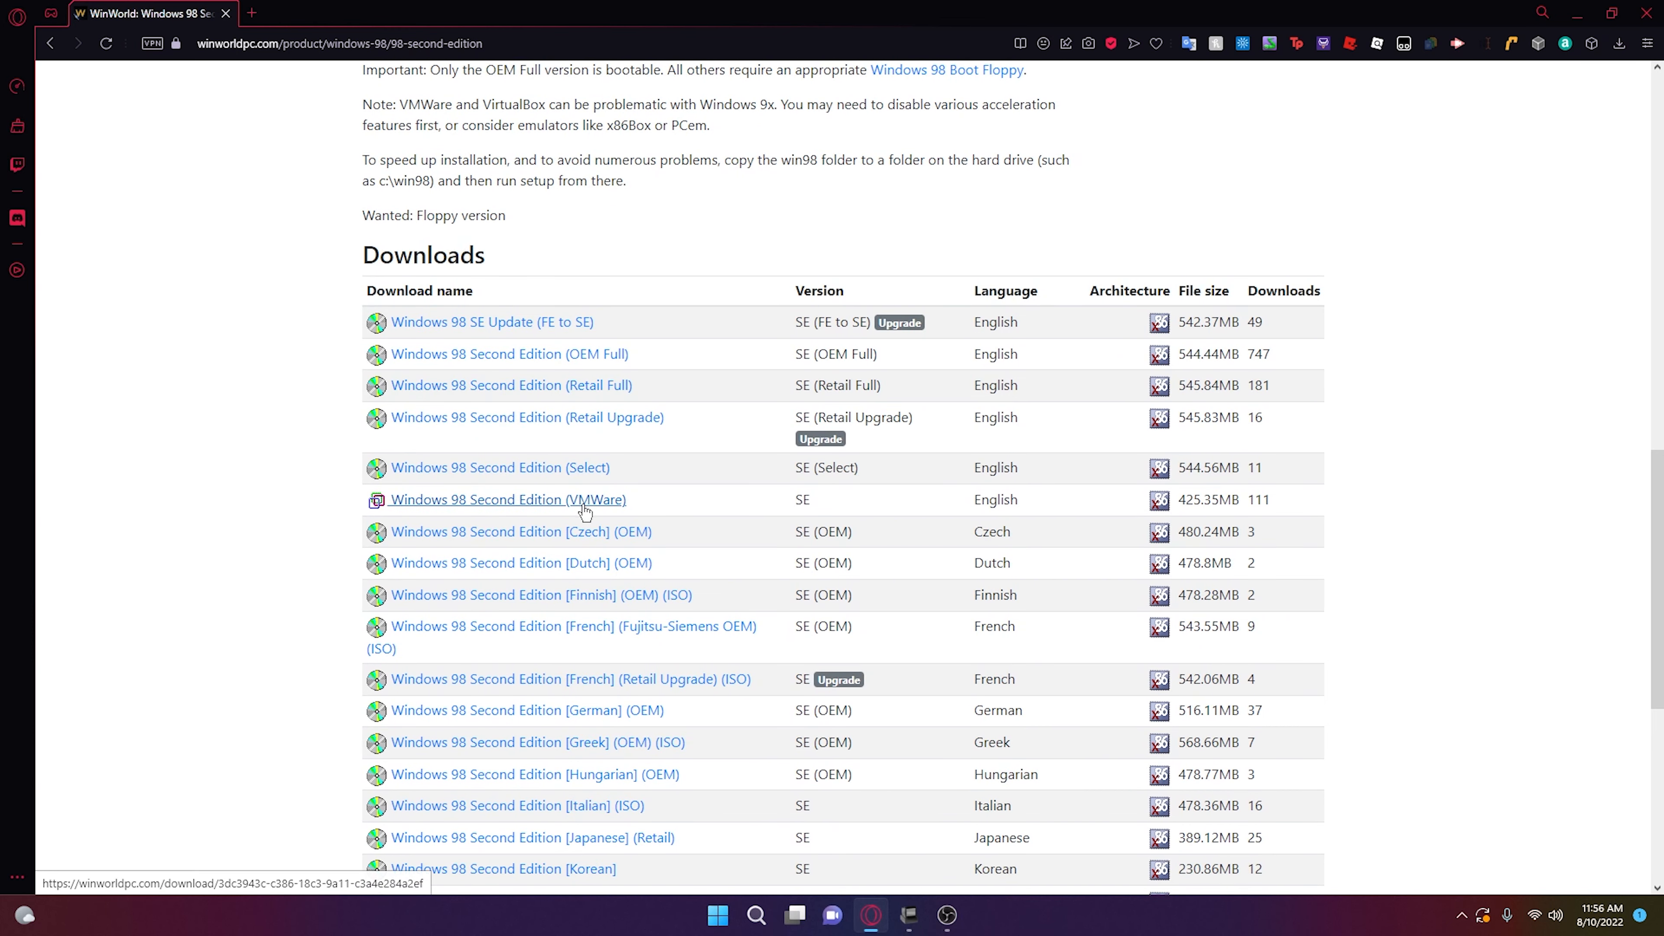
scroll(524, 459, "down", 3)
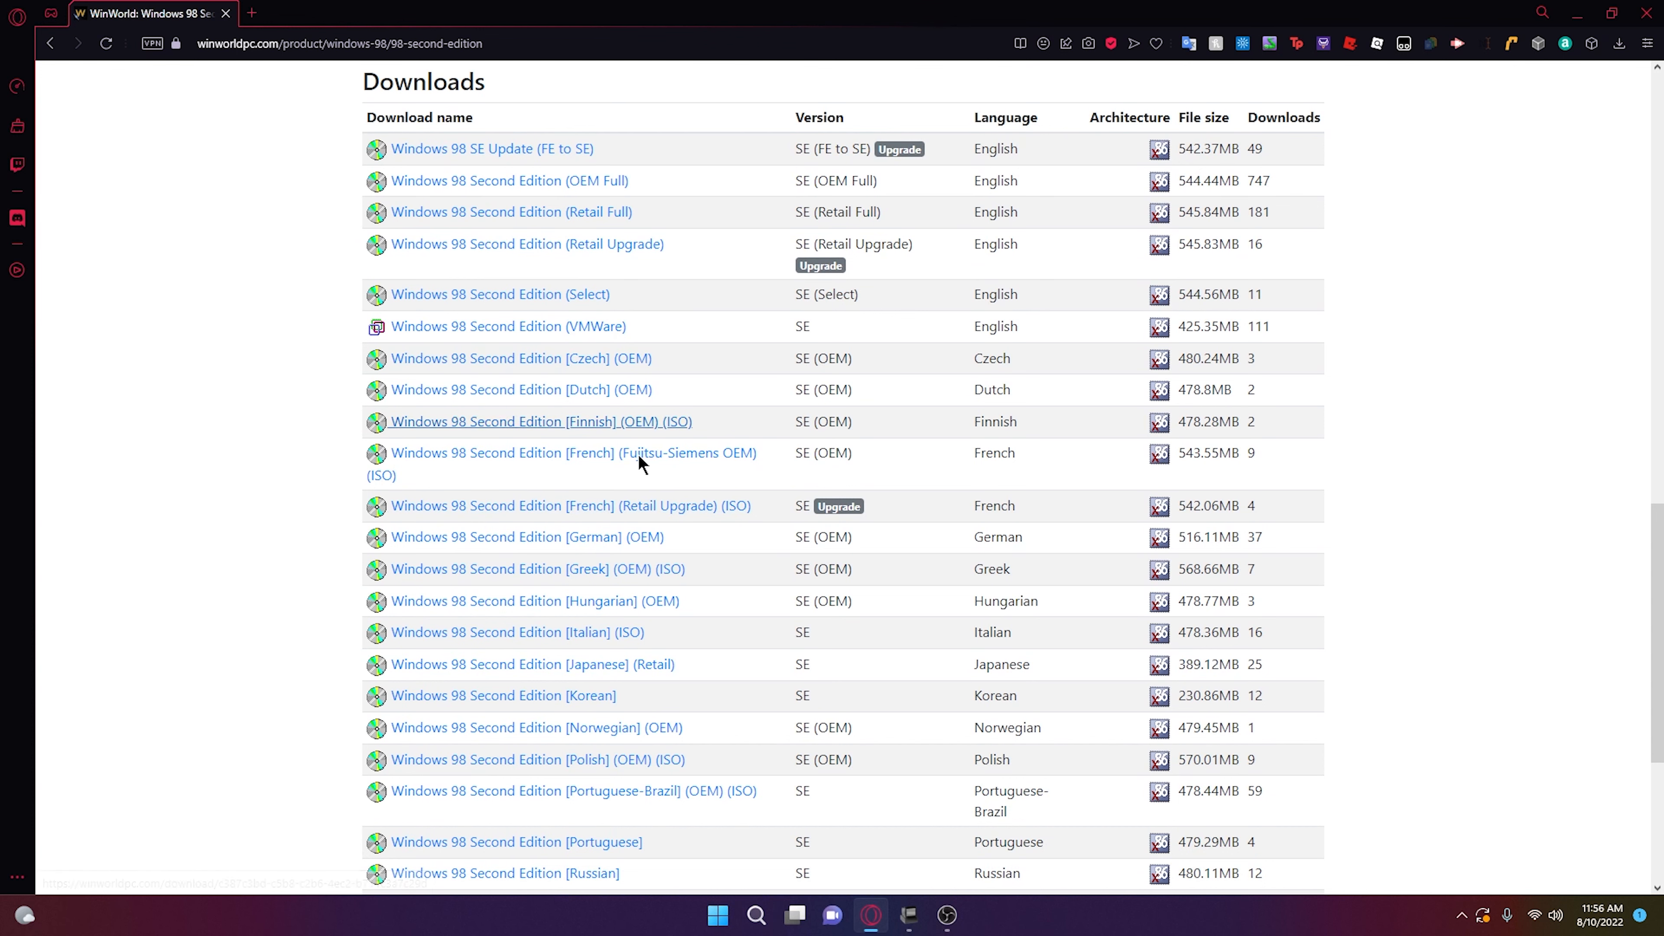
scroll(616, 693, "up", 1)
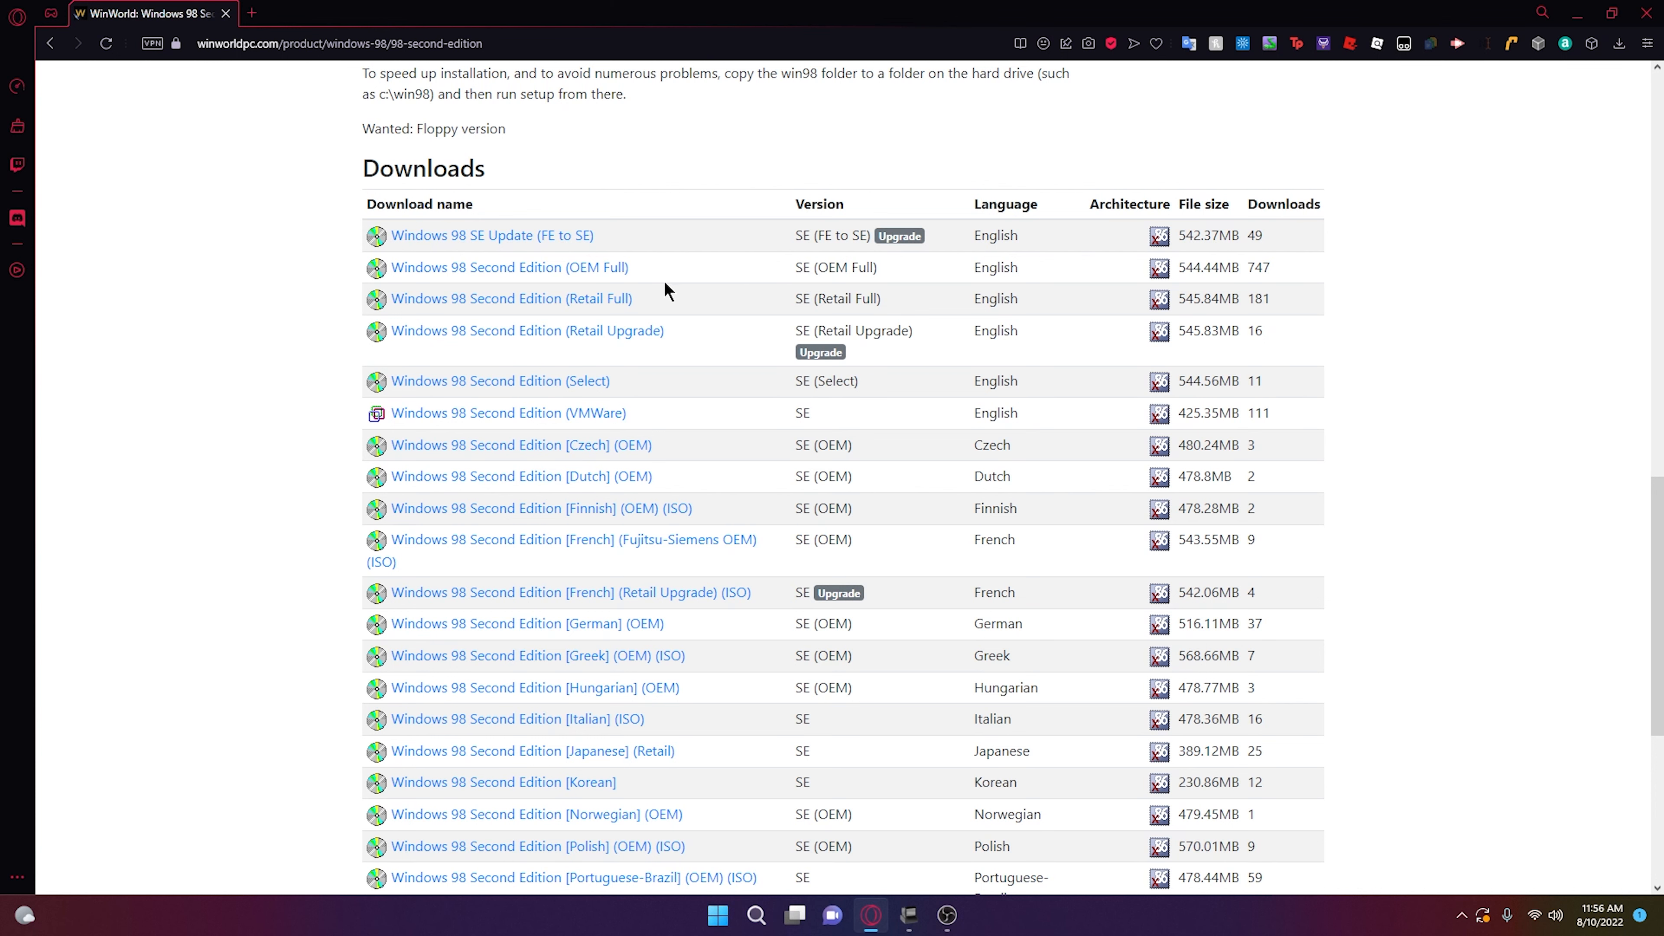
left_click(619, 268)
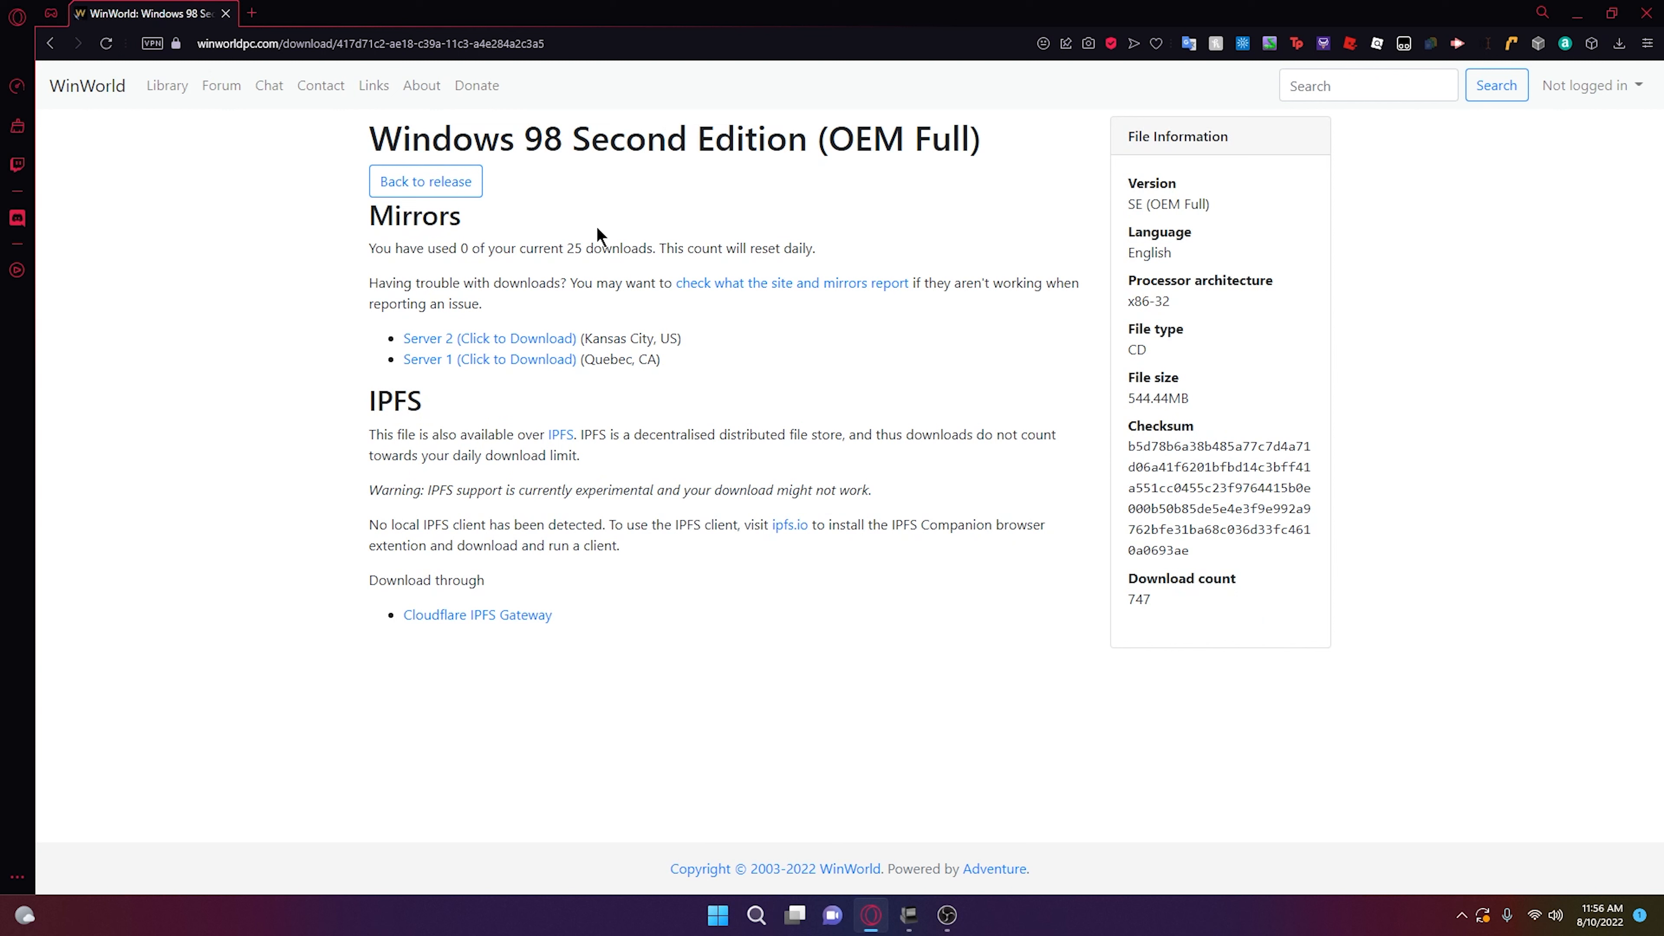
left_click(454, 188)
- Switch to 86Box Manager and add a described virtual machine named Windows 98 Video, with immediate configuration enabled
left_click(909, 914)
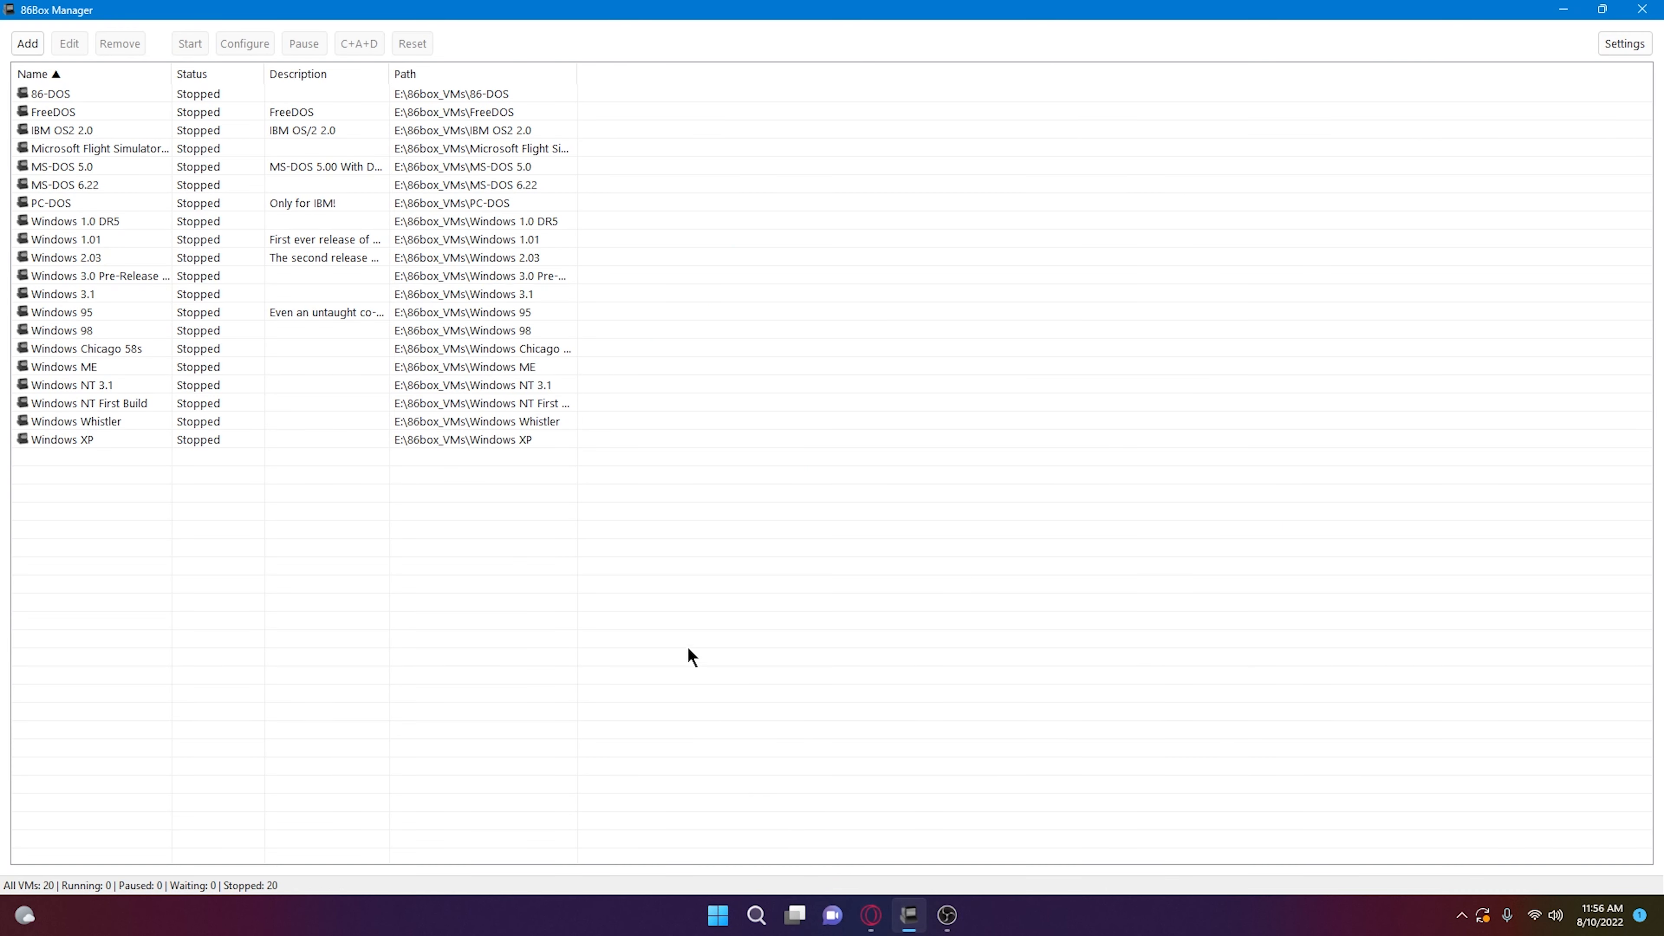
left_click(27, 44)
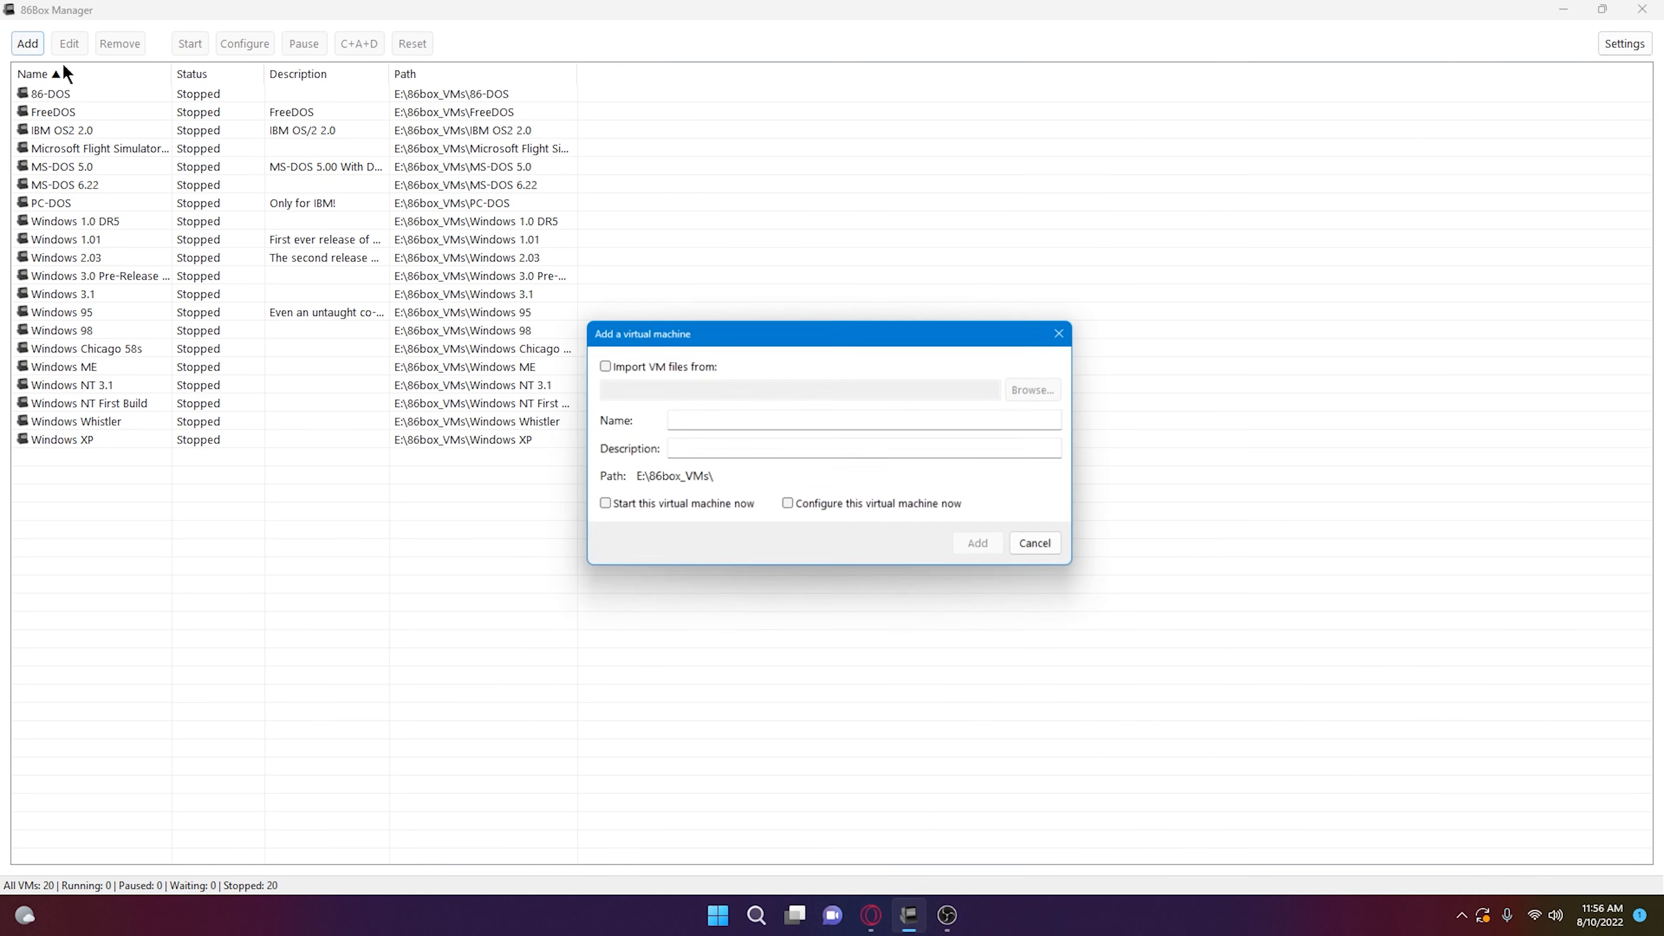
left_click(737, 420)
type("Windows 98 Video")
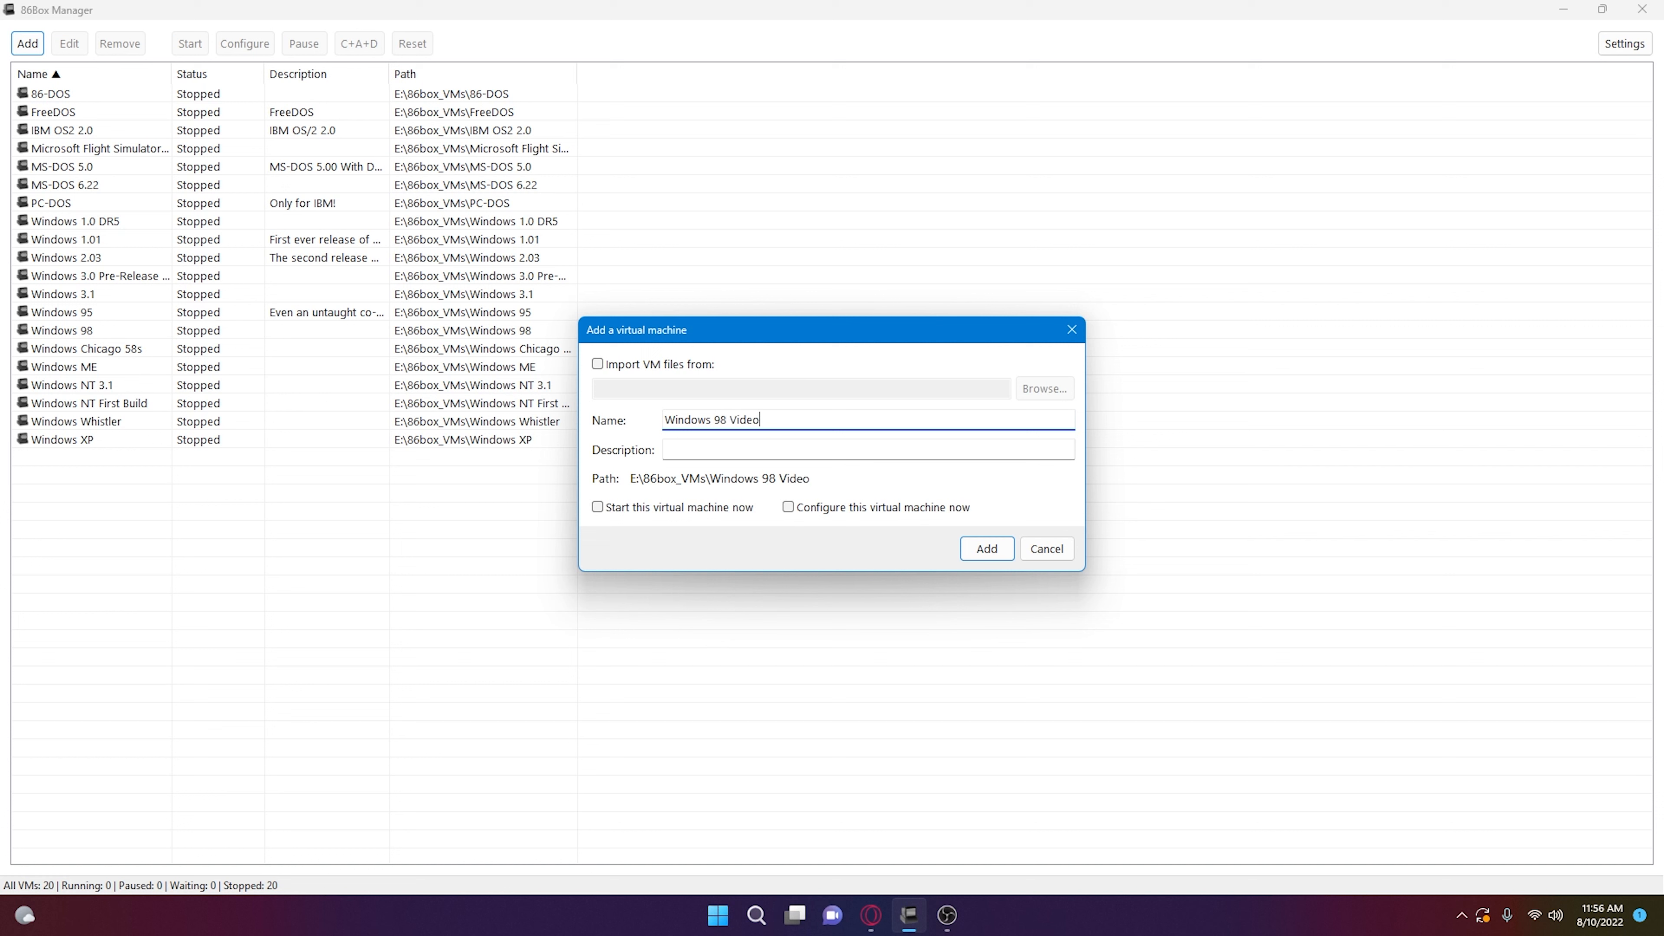
left_click(731, 450)
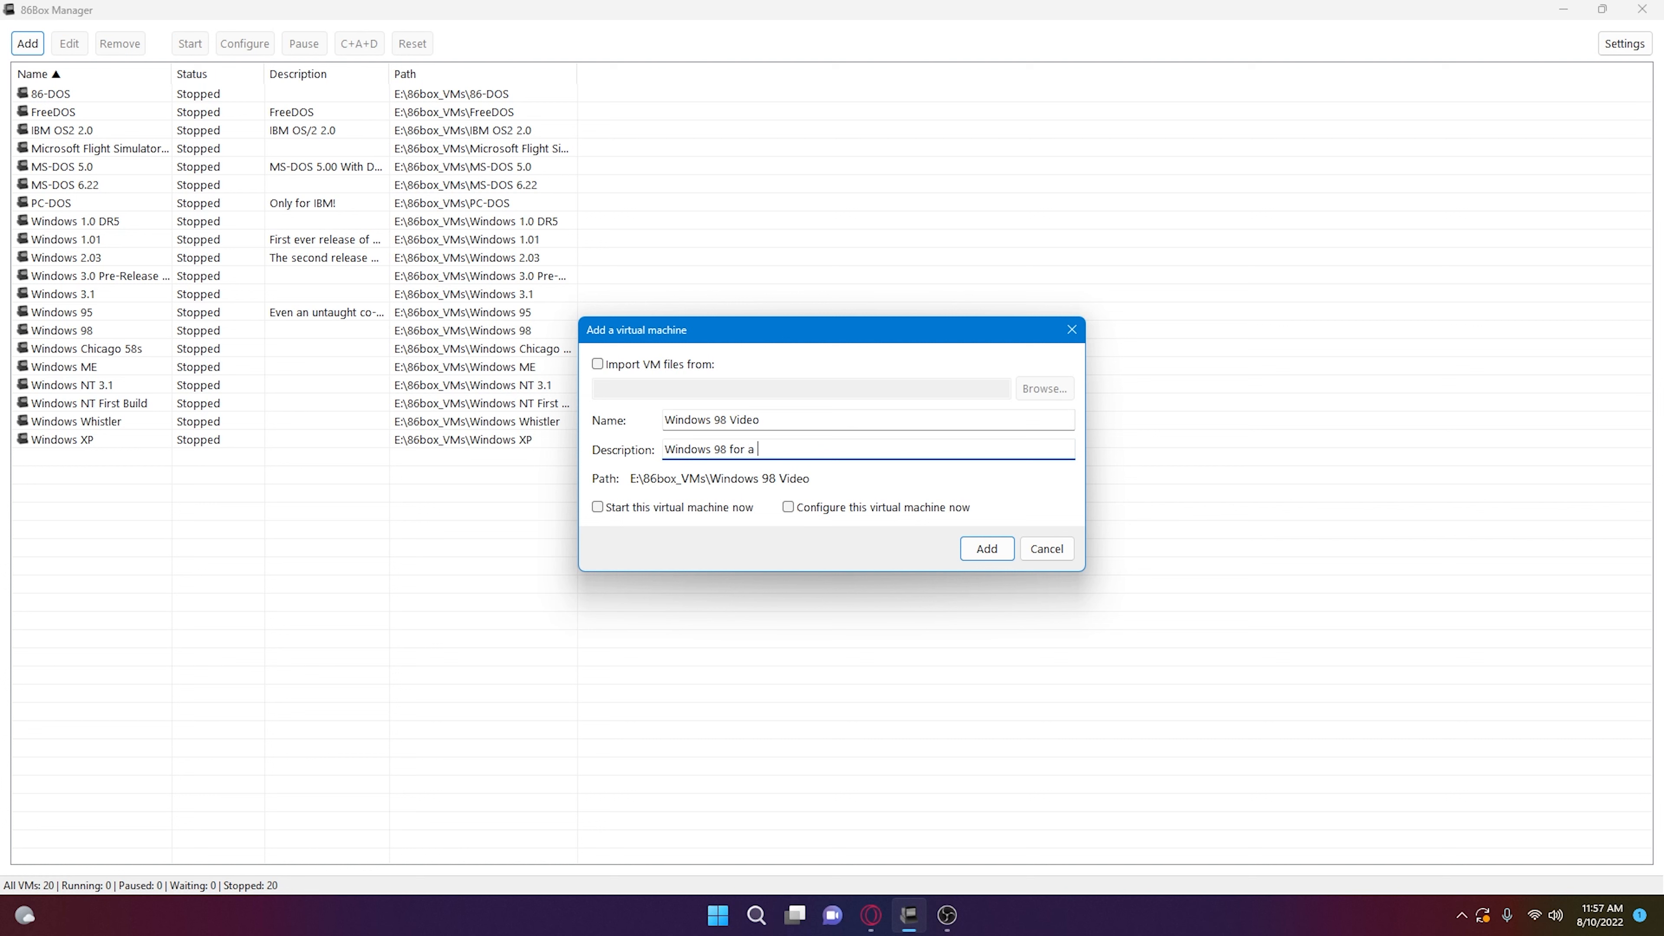
left_click(868, 505)
left_click(986, 548)
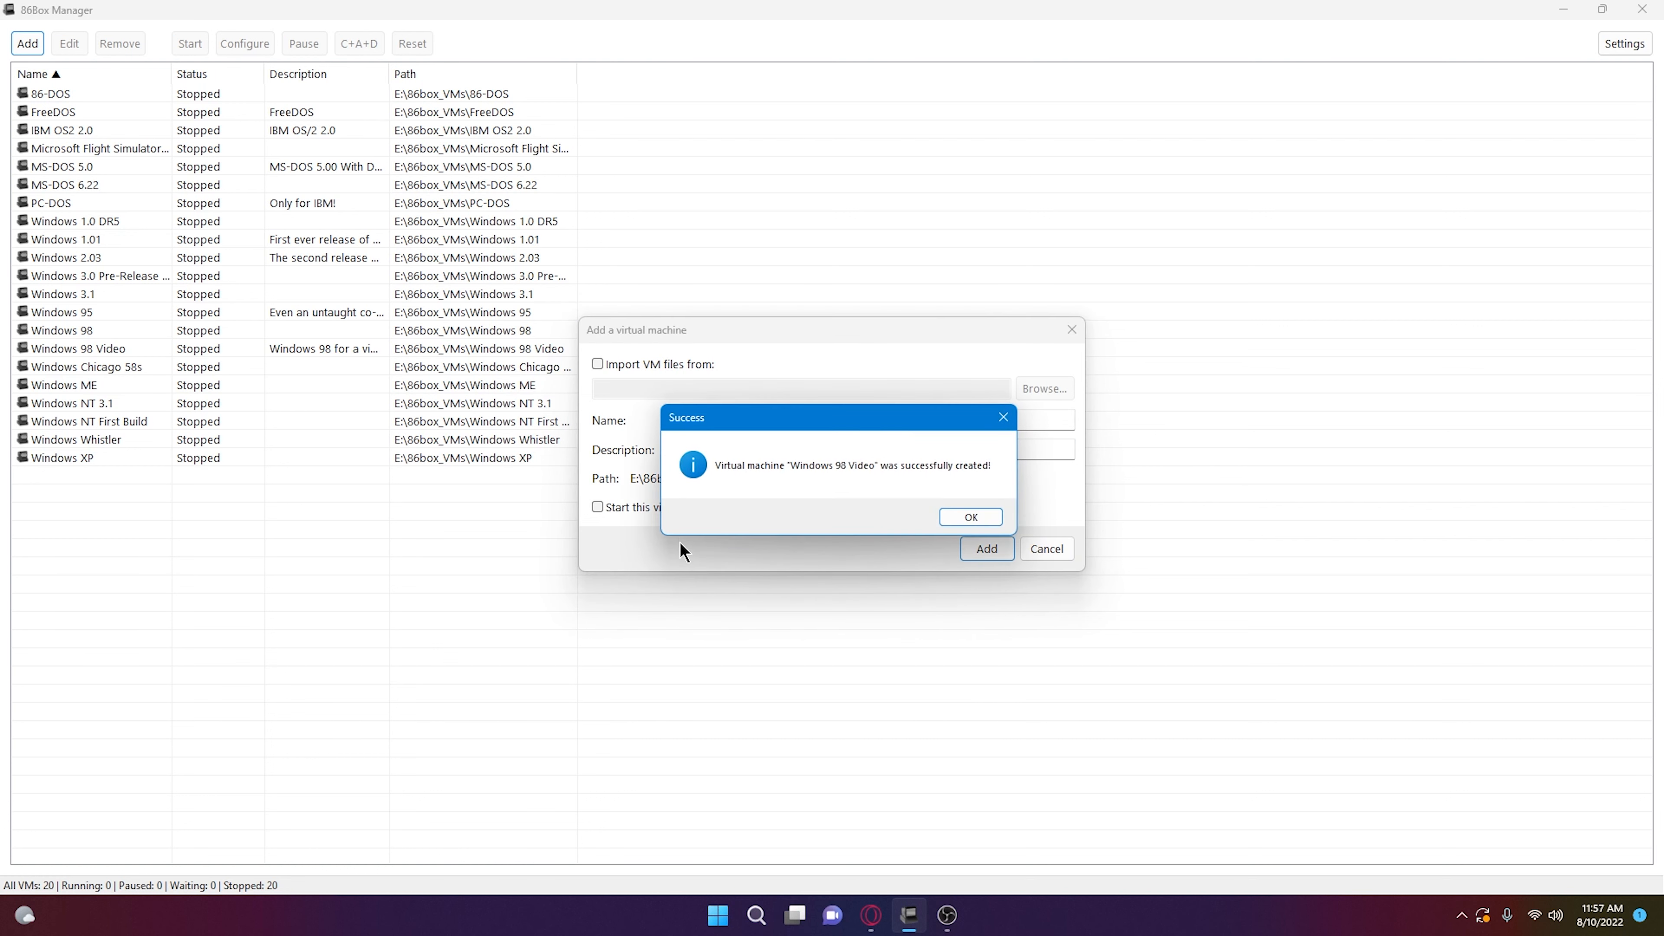
left_click(956, 514)
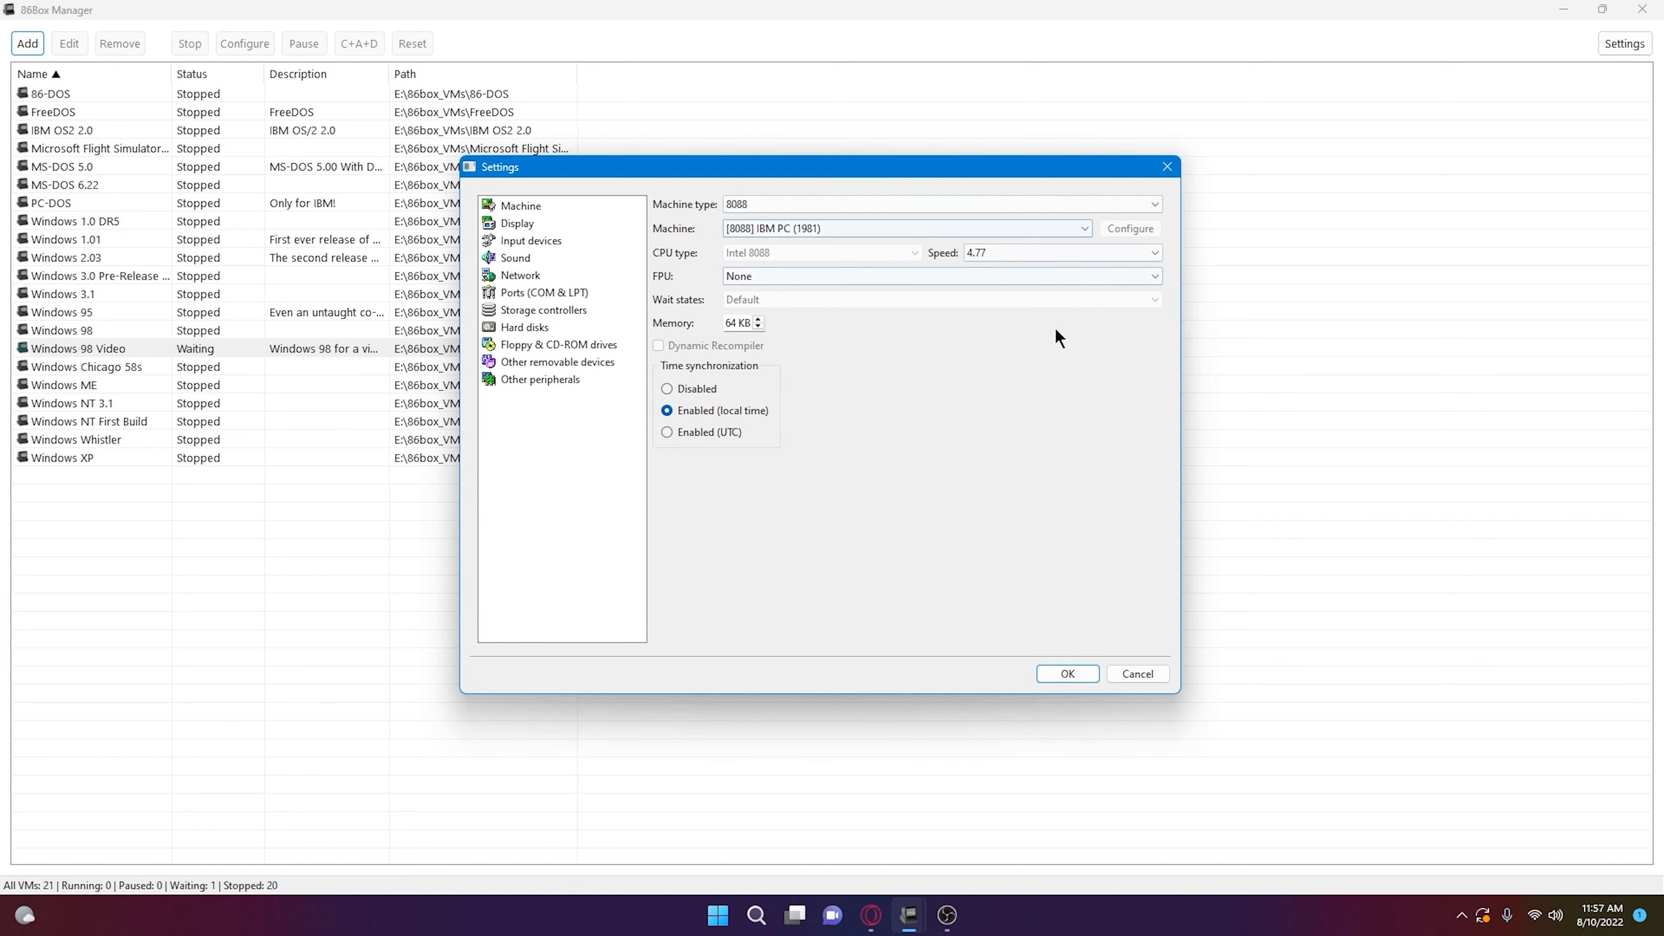
- Set the machine type to Socket 370 and the machine to [VIA Apollo Pro 133A] Acorp 6VIA90AP
left_click(843, 200)
scroll(983, 334, "down", 5)
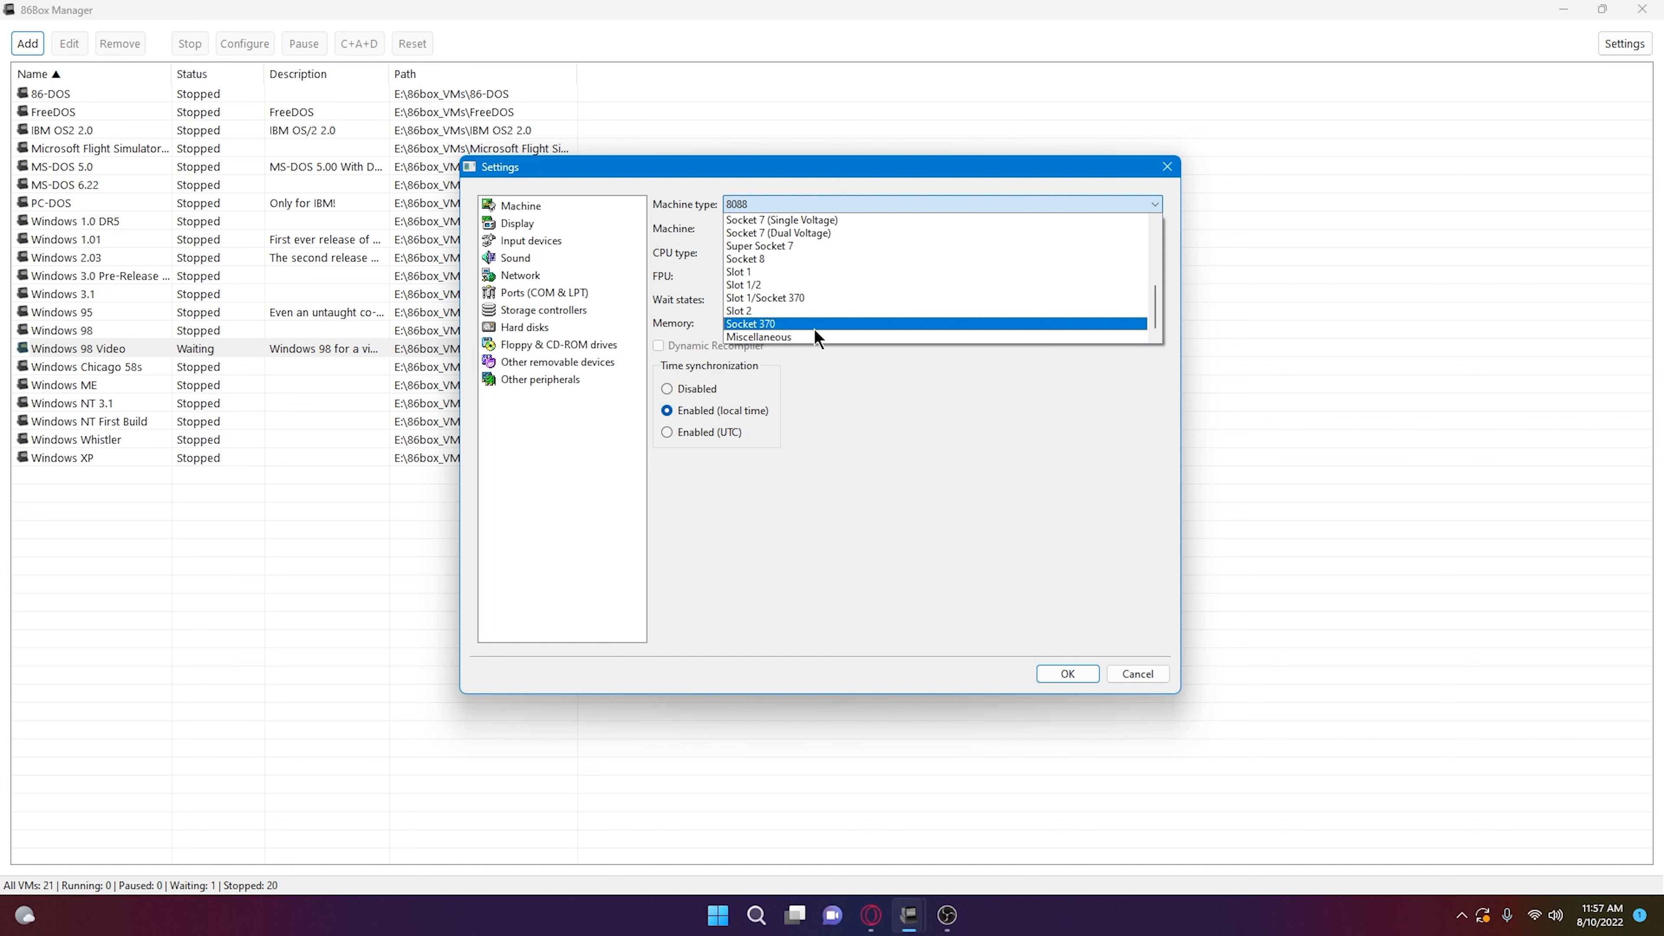
left_click(832, 322)
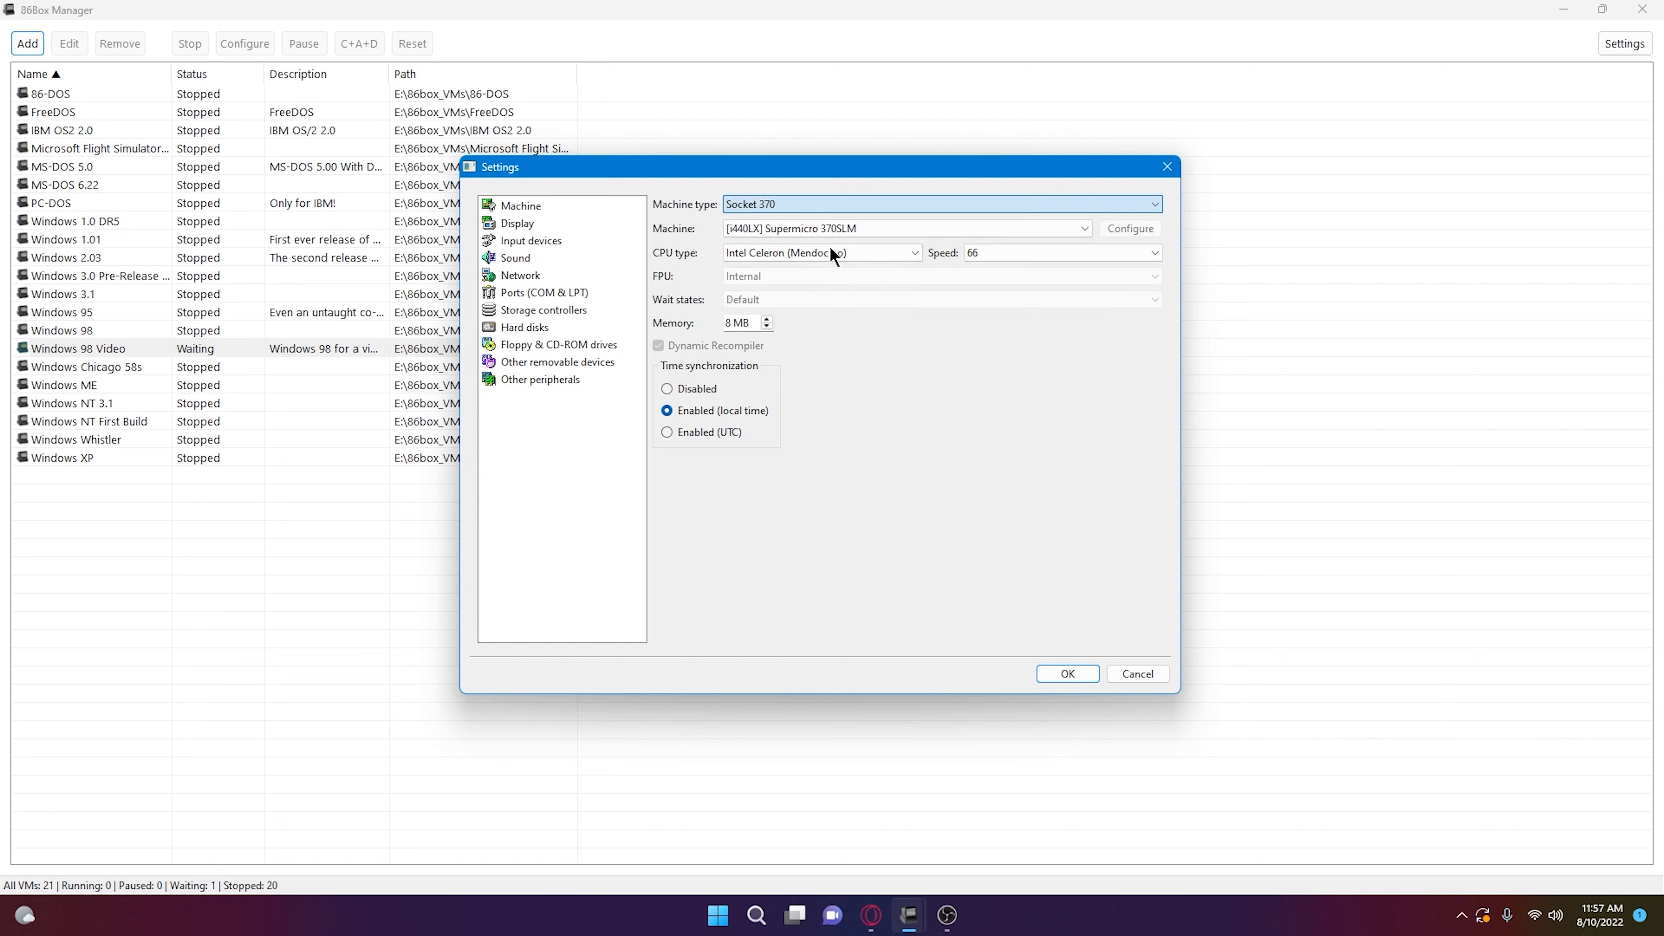
left_click(827, 229)
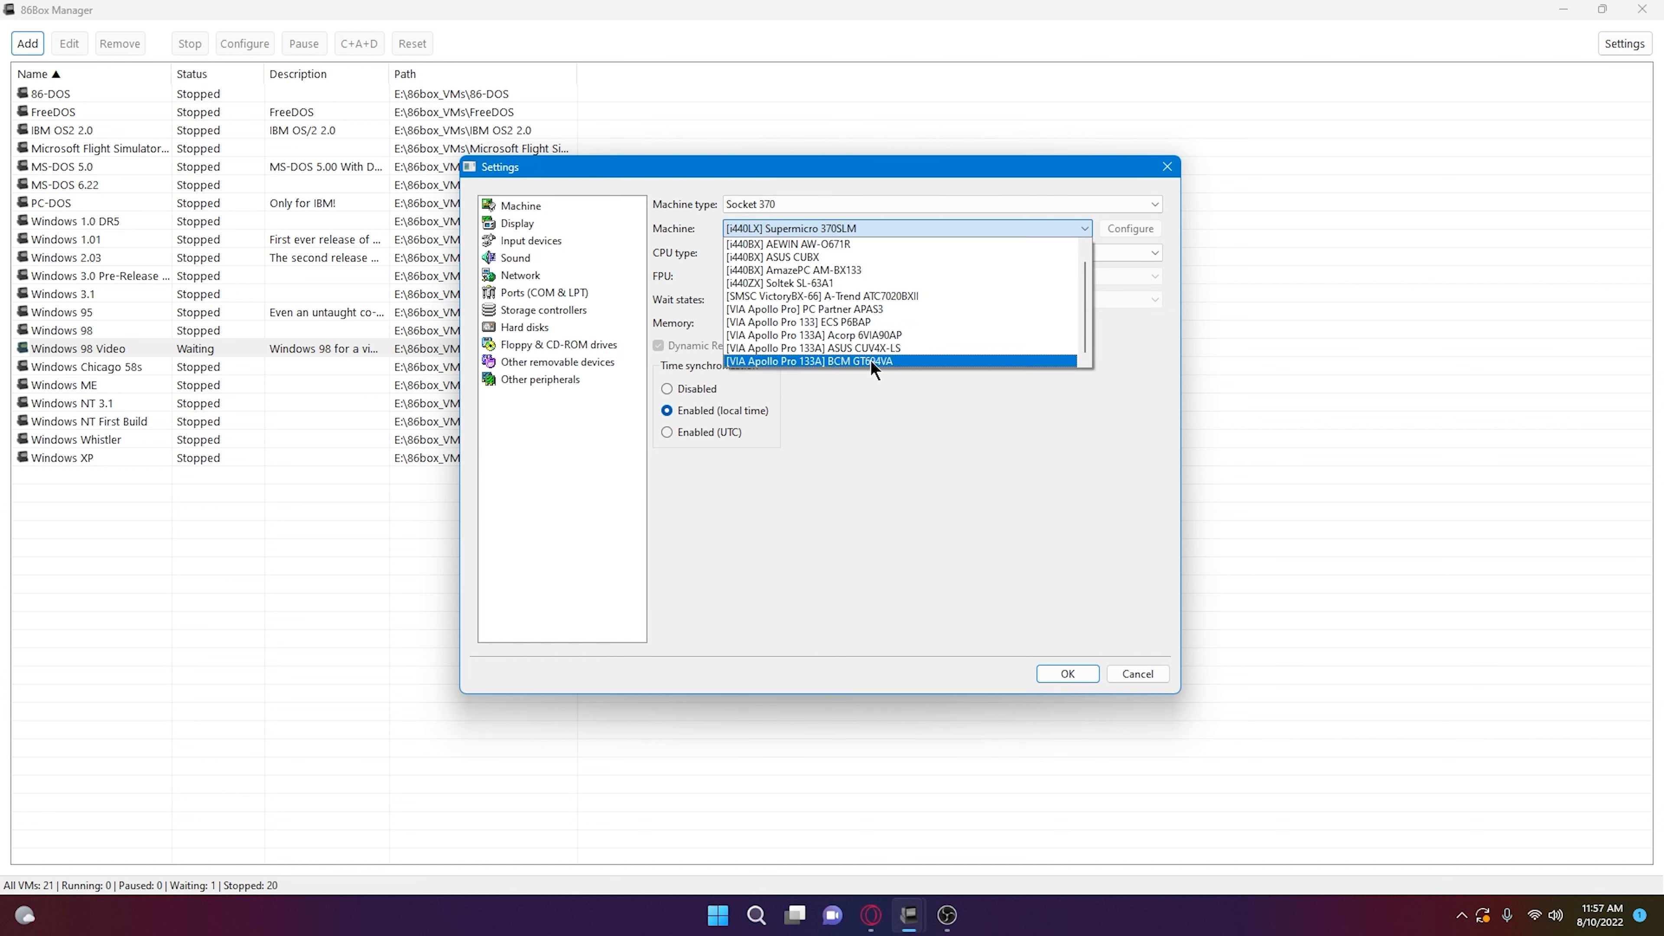
left_click(891, 334)
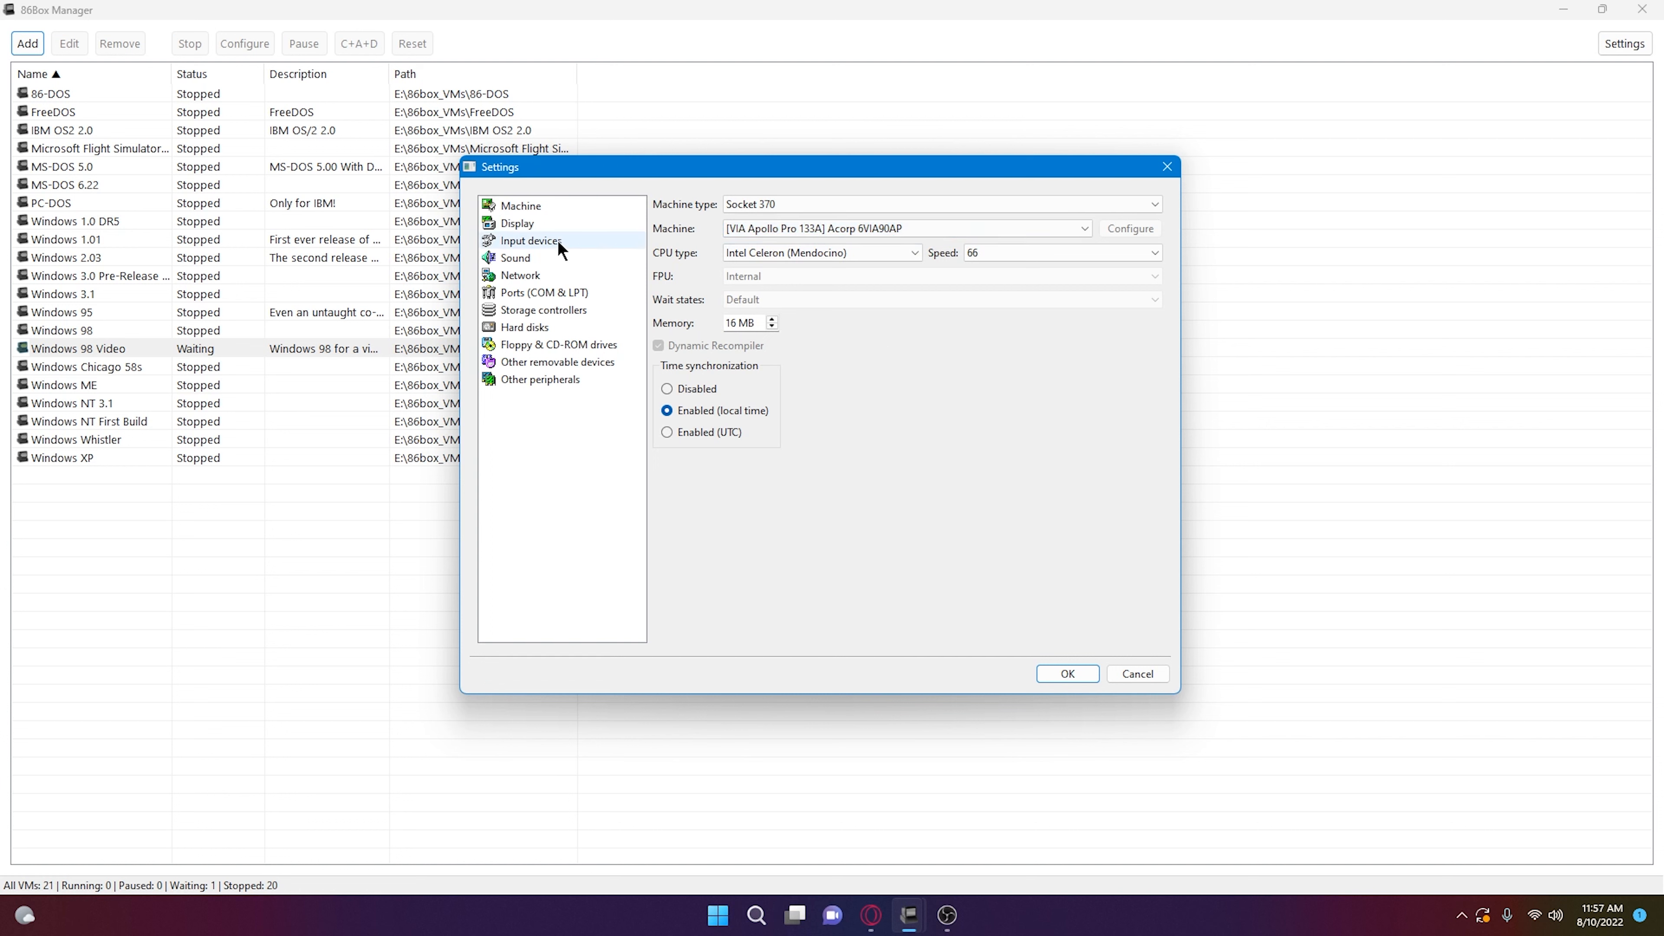
left_click(517, 258)
left_click(949, 205)
left_click(951, 439)
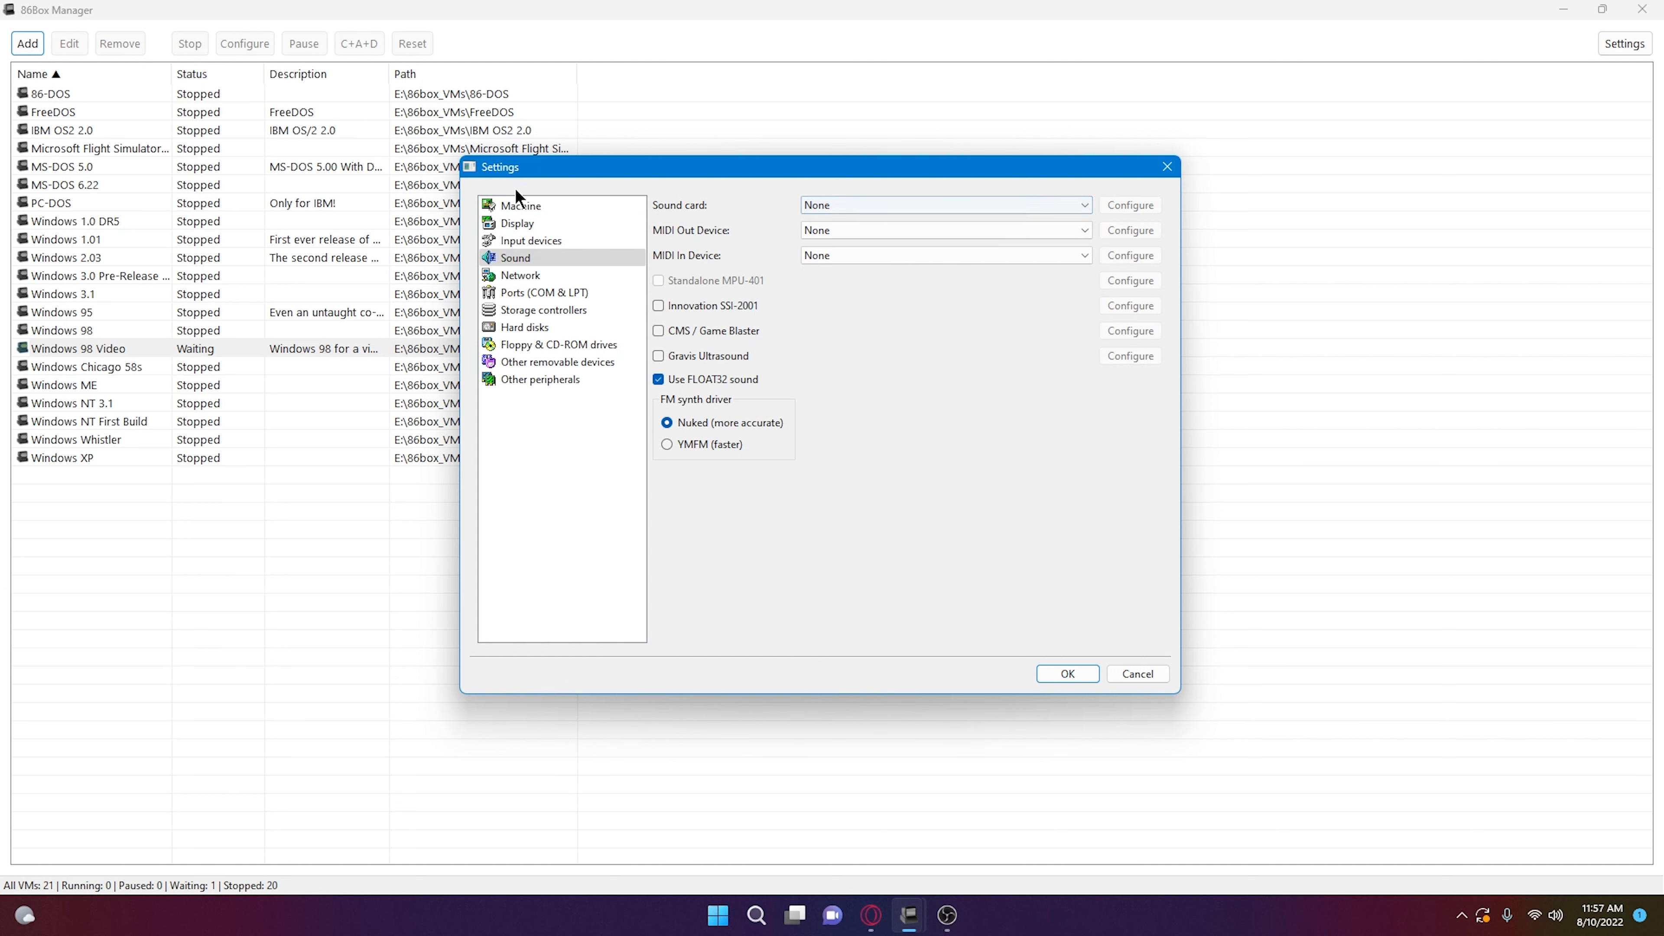
- Compare the speeds offered for the VIA Cyrix III and Intel Celeron (Mendocino) CPU types
left_click(521, 205)
left_click(843, 257)
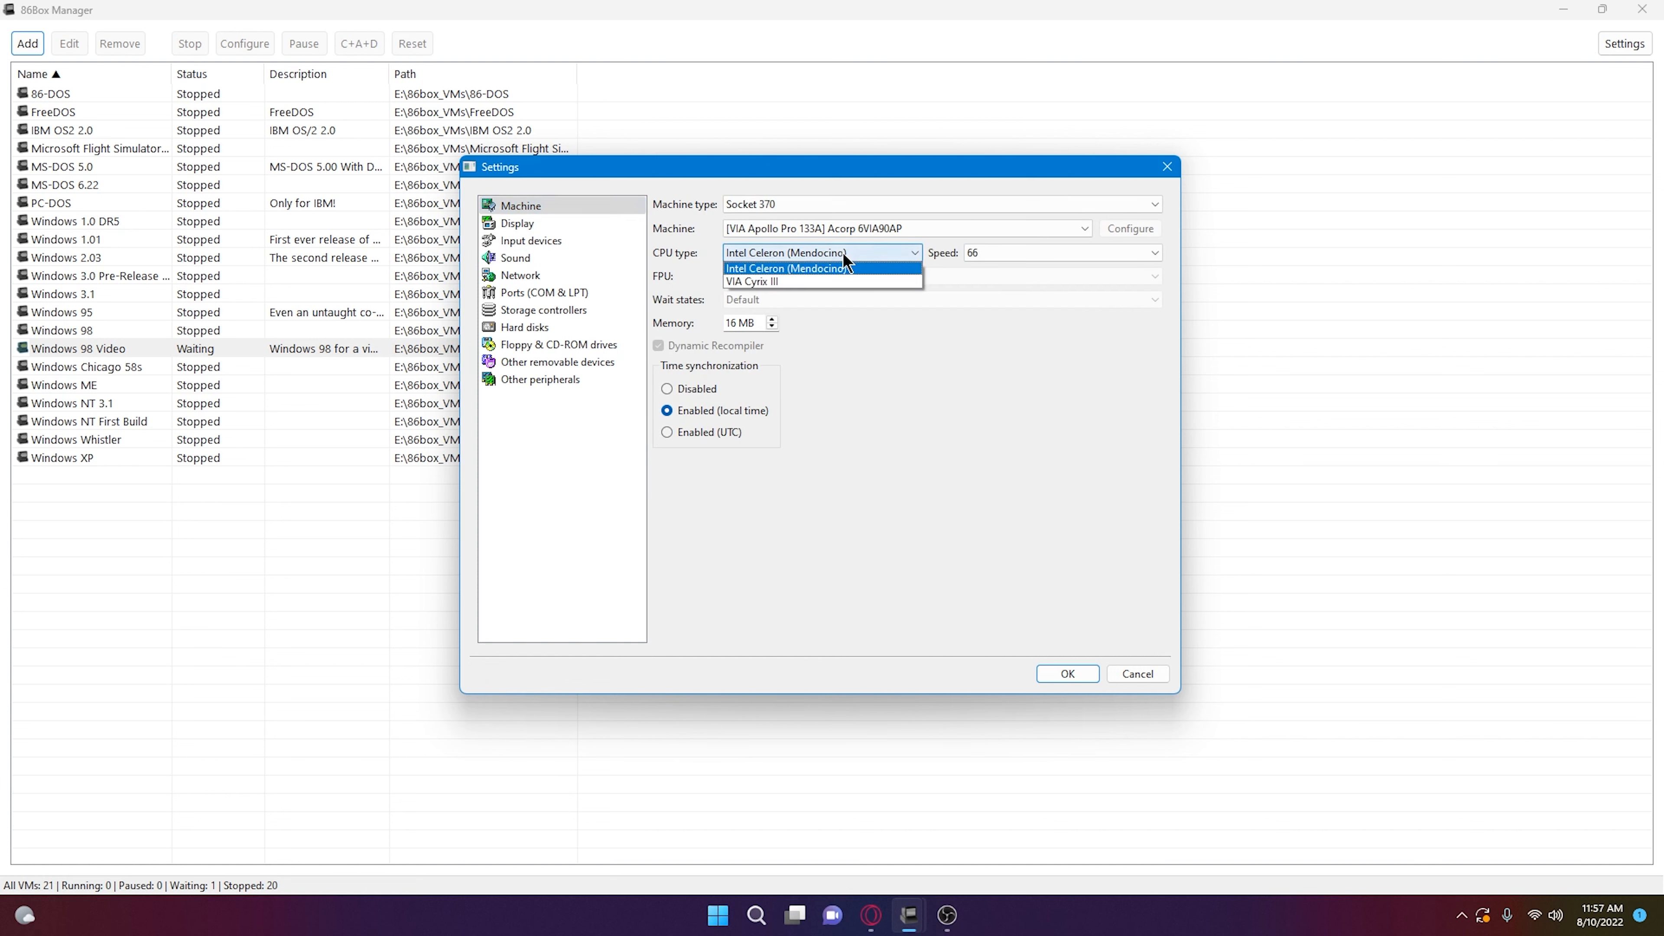
left_click(824, 283)
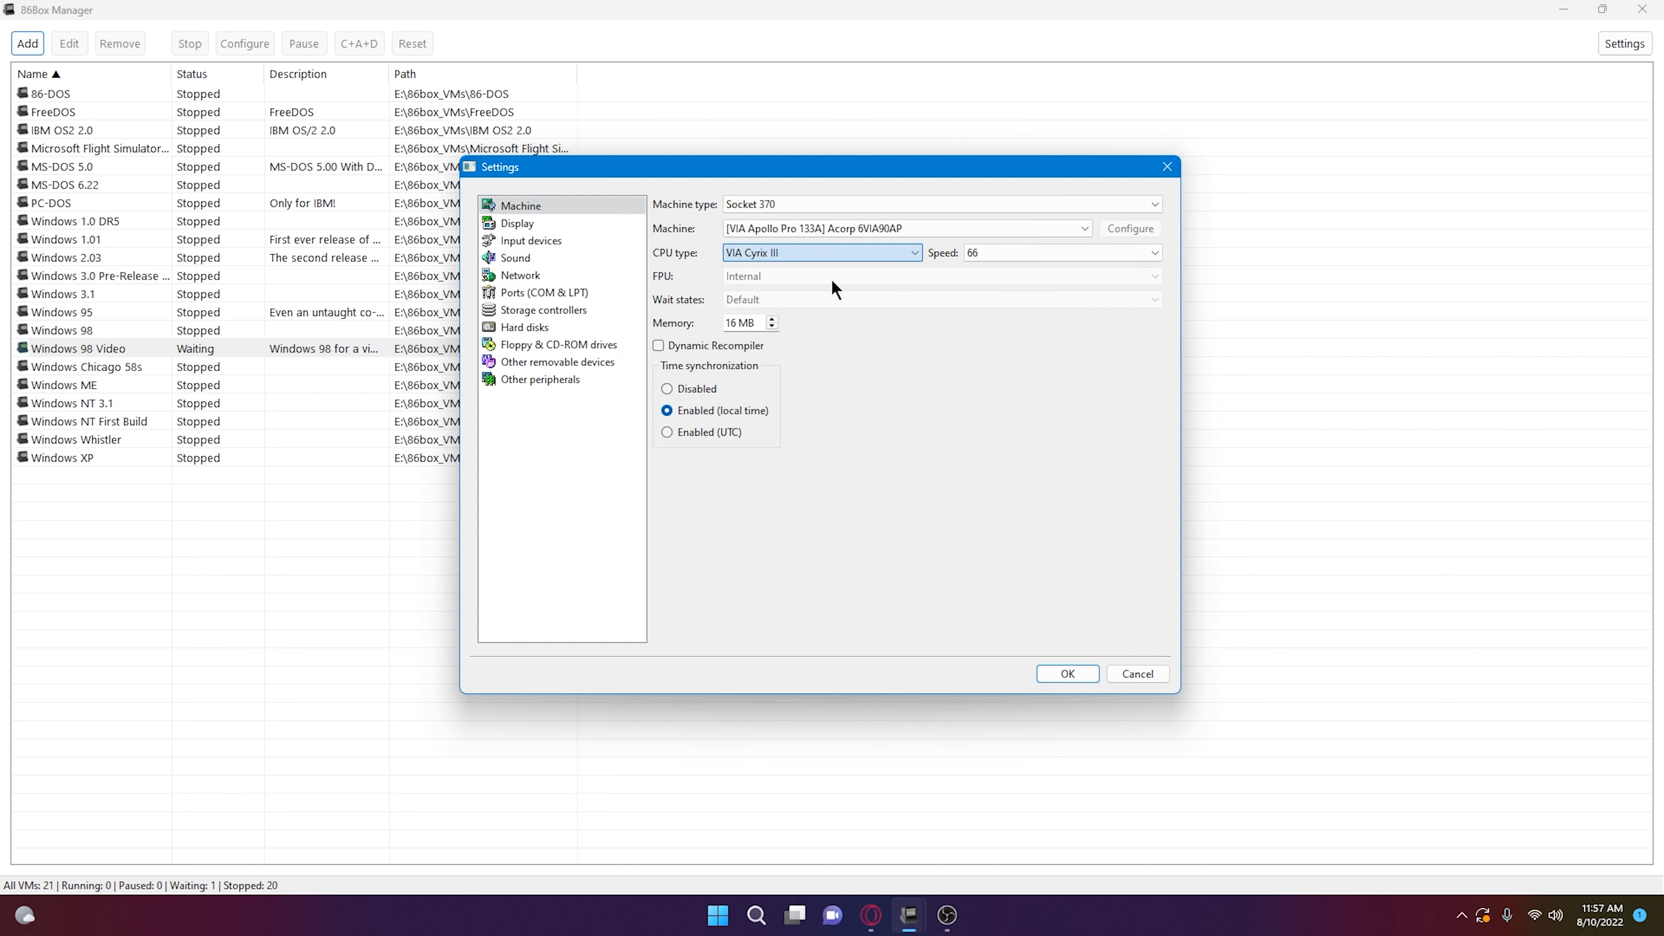
left_click(1056, 254)
scroll(1020, 371, "down", 2)
left_click(999, 385)
left_click(858, 254)
left_click(852, 268)
left_click(1061, 253)
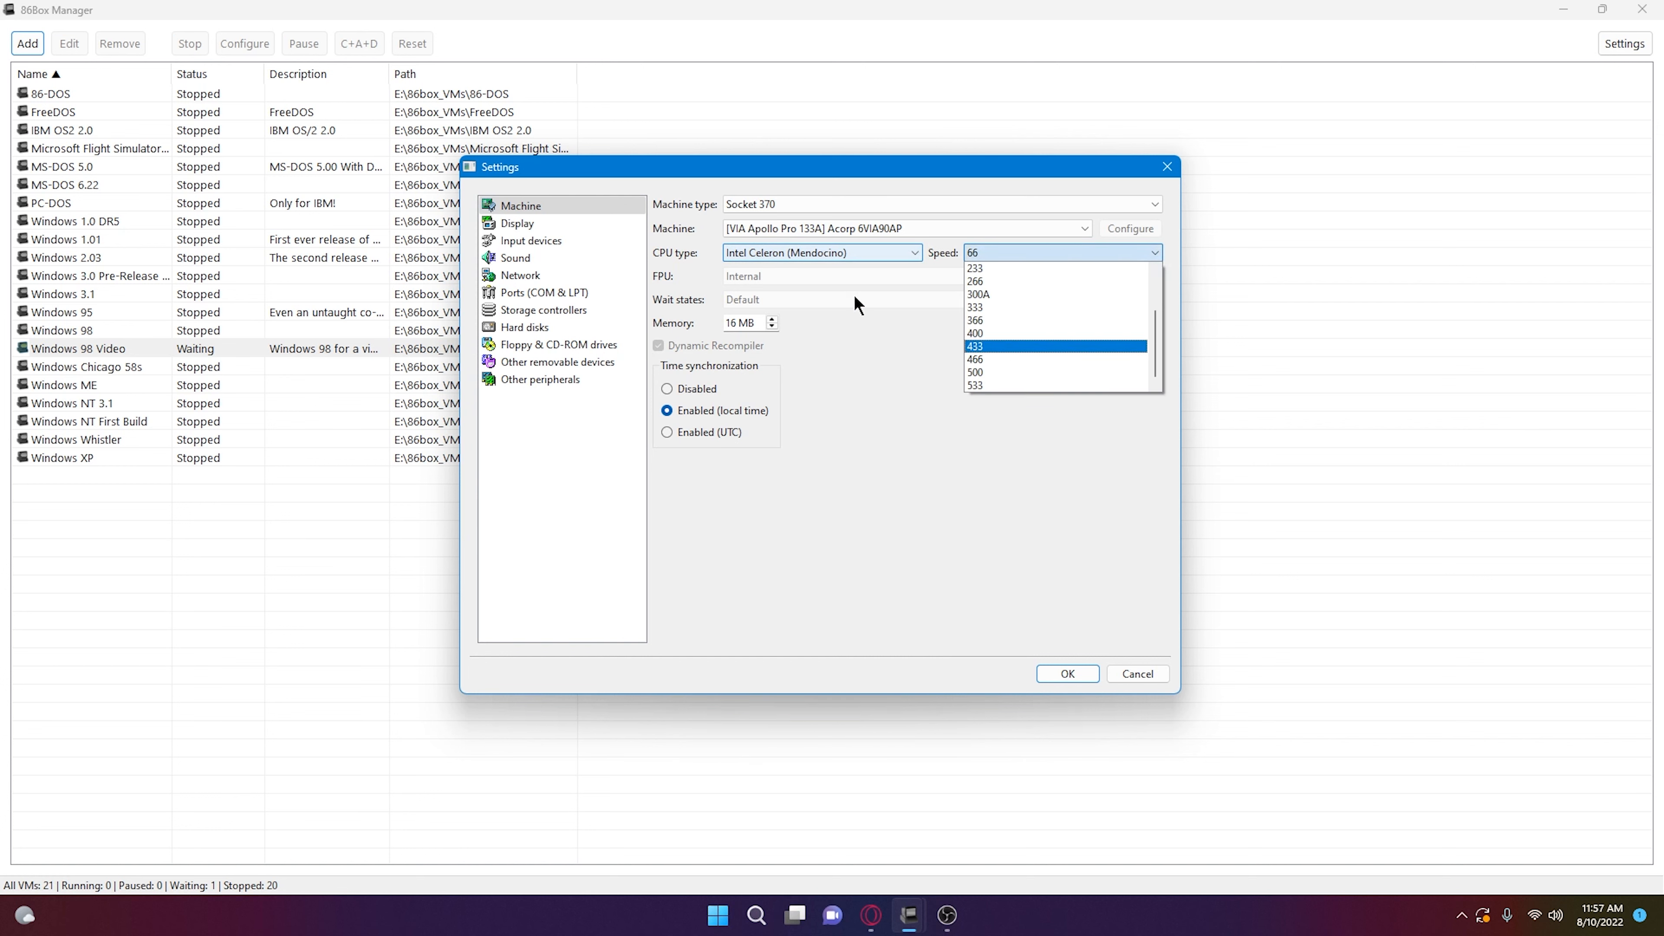
- Set the CPU type to VIA Cyrix III and its speed to 733
left_click(780, 255)
left_click(779, 282)
left_click(1039, 256)
scroll(1047, 334, "down", 3)
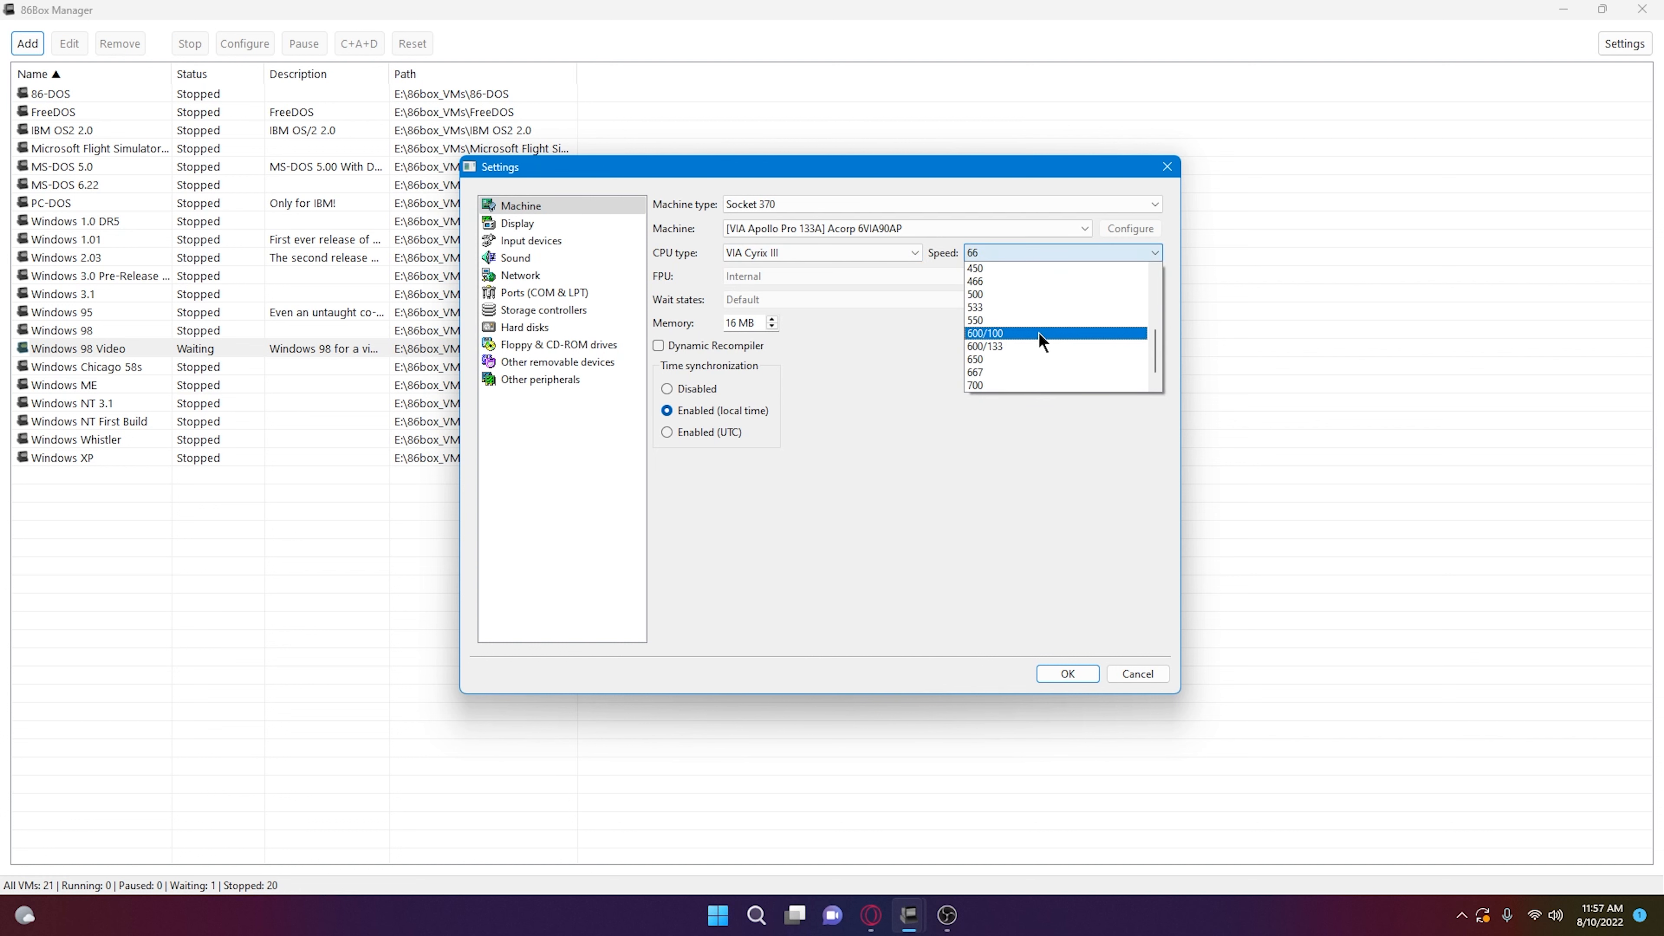
left_click(998, 389)
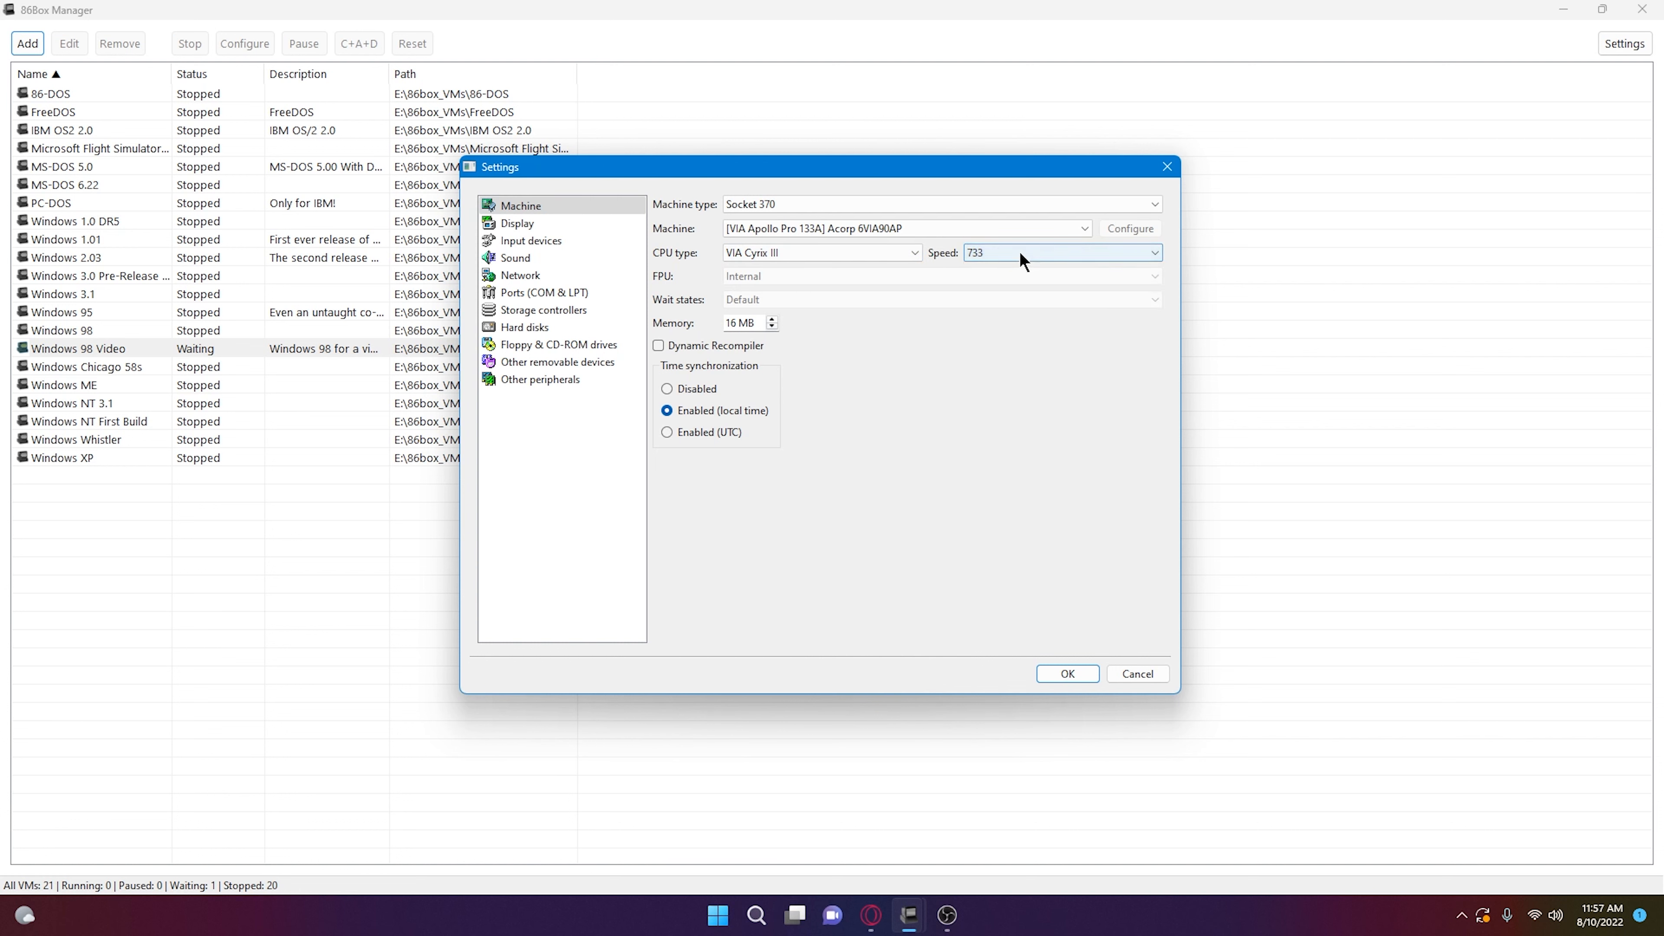
- Set the machine's memory to 1024 MB and enable the dynamic recompiler
key("Tab")
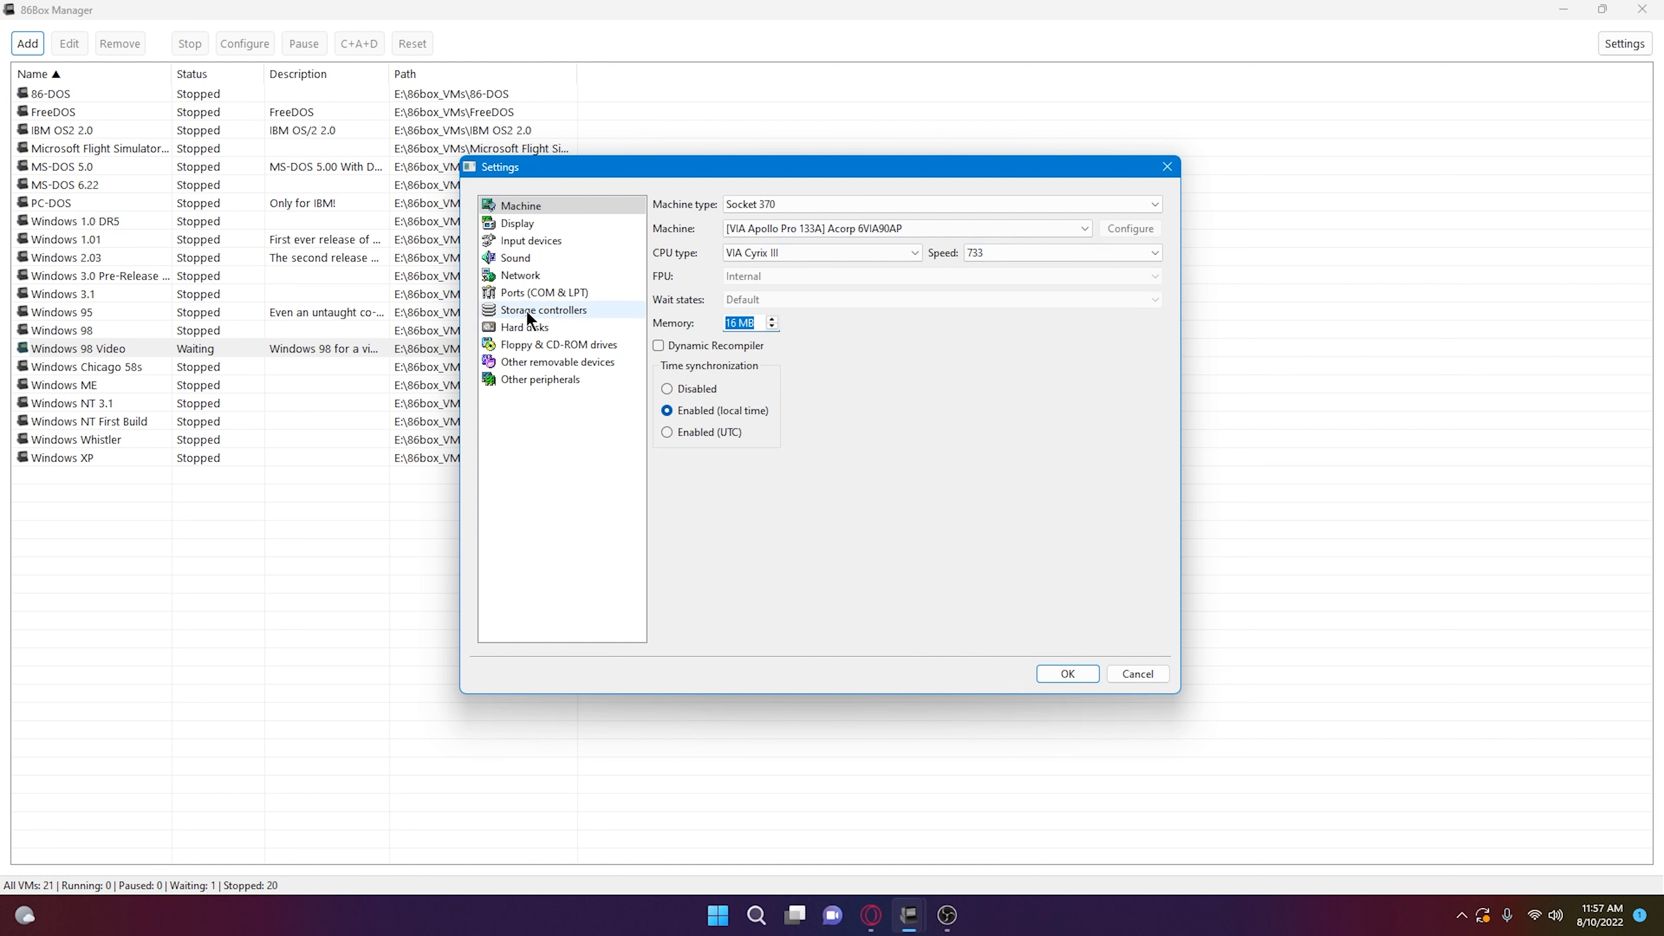
type("1024")
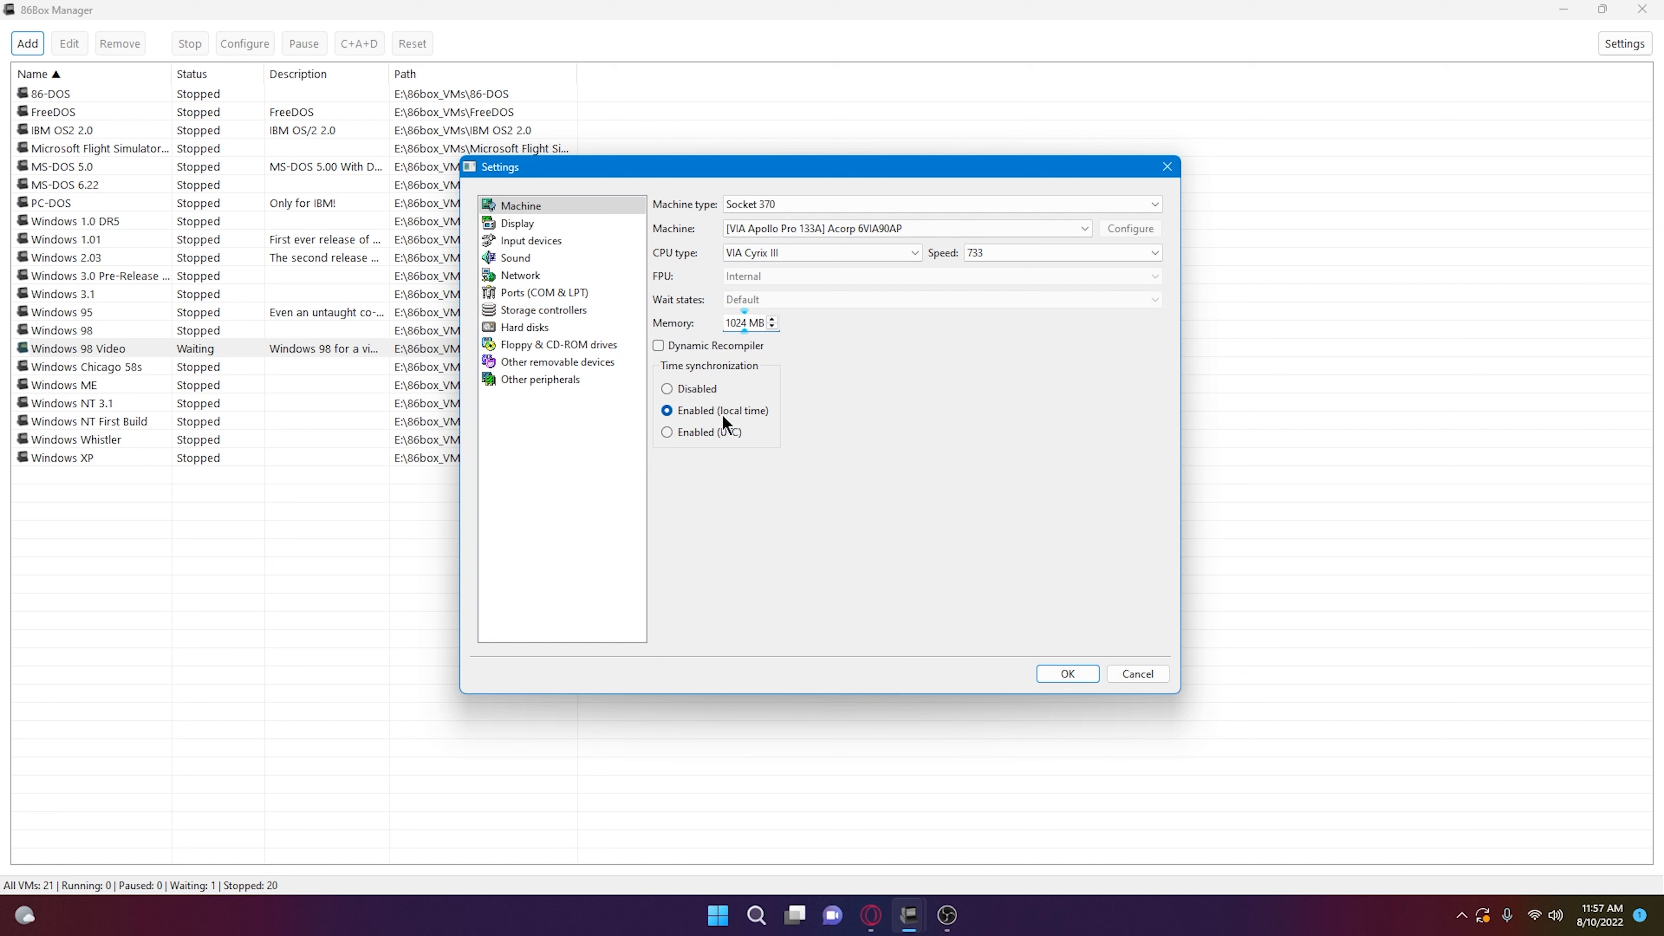
left_click(658, 345)
- In the display settings, enable XGA, 8514/A and Voodoo Graphics, and set the primary video card to [AGP] 3dfx Voodoo3 3000
left_click(583, 226)
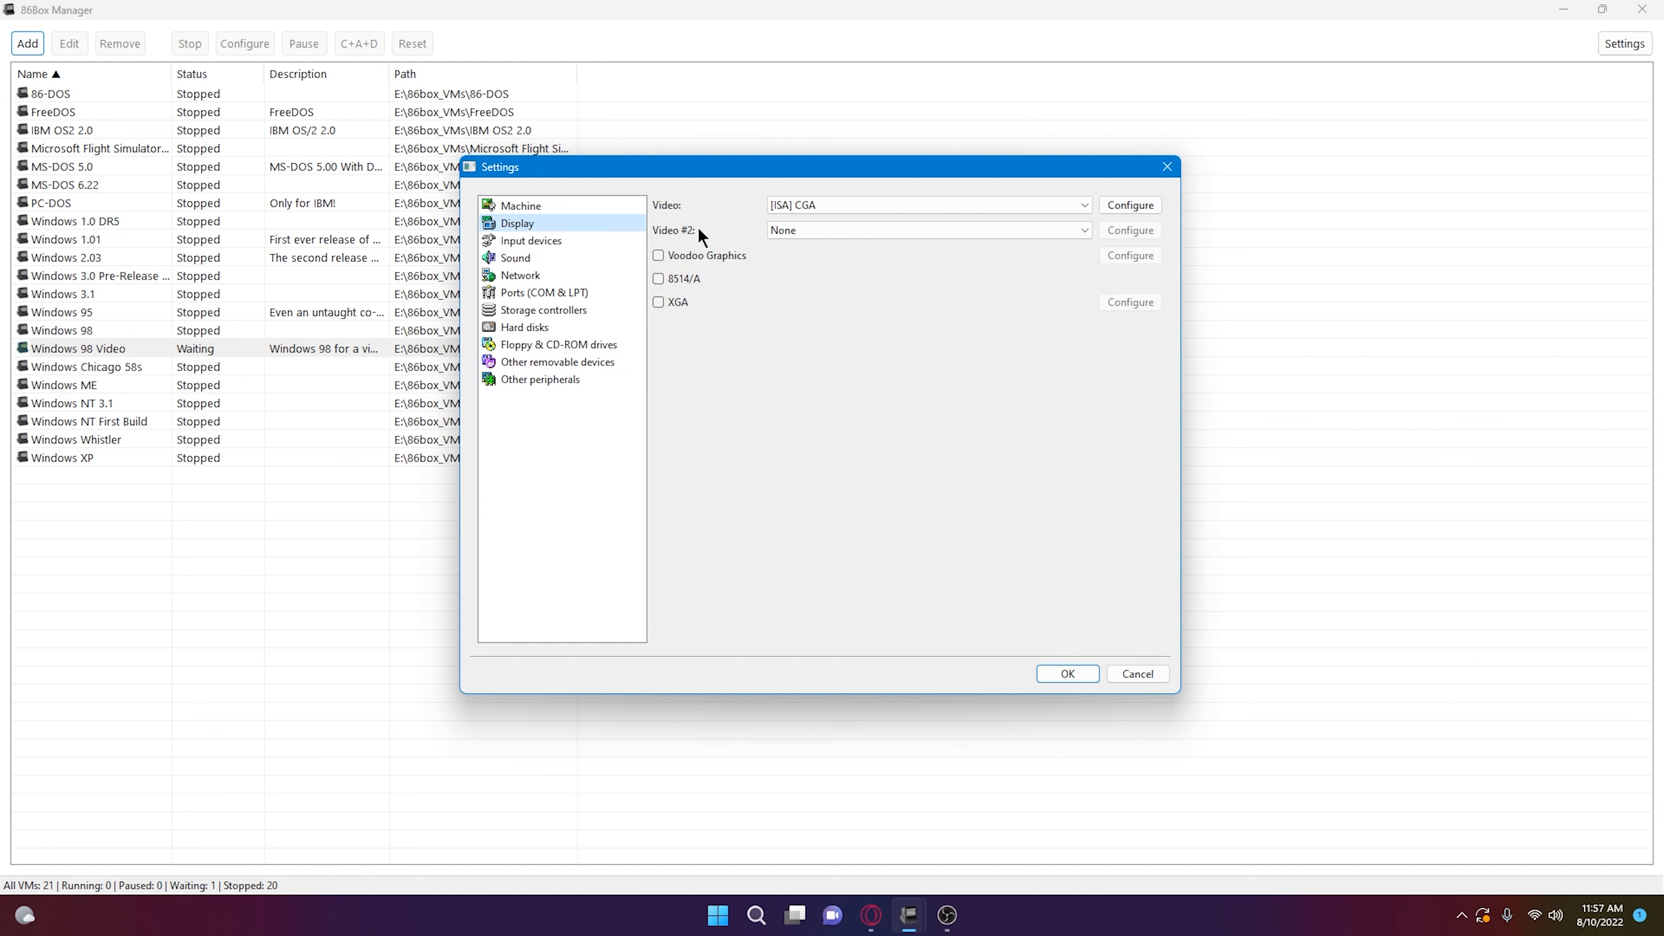
left_click(678, 302)
left_click(701, 278)
left_click(713, 257)
left_click(974, 208)
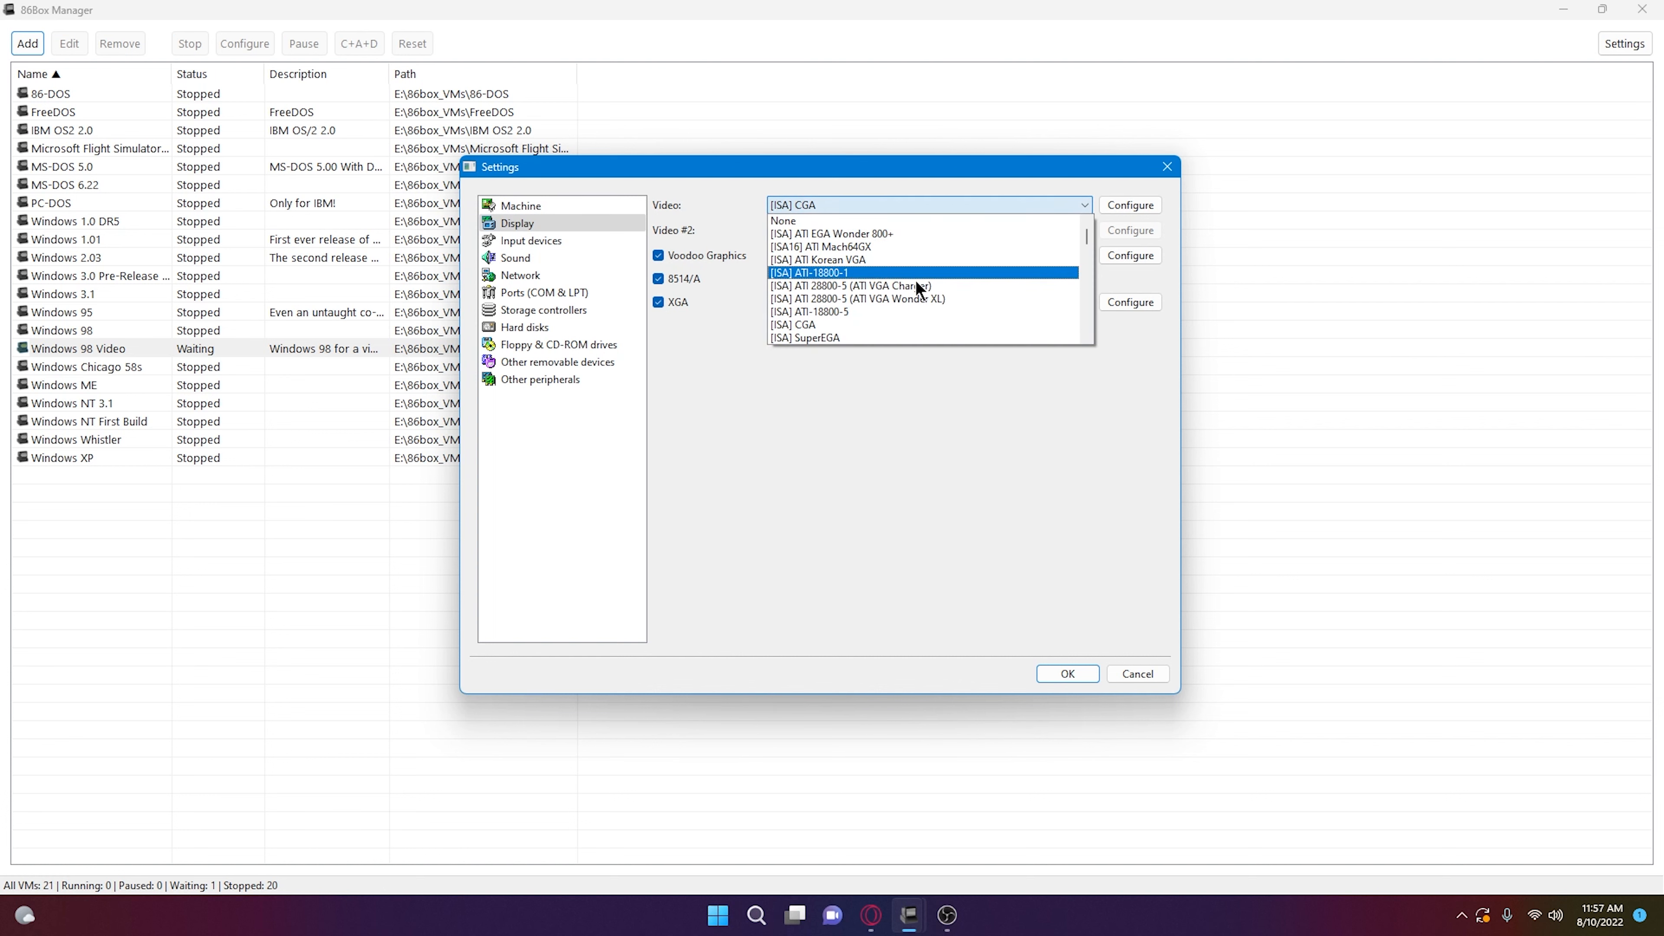
scroll(845, 288, "down", 15)
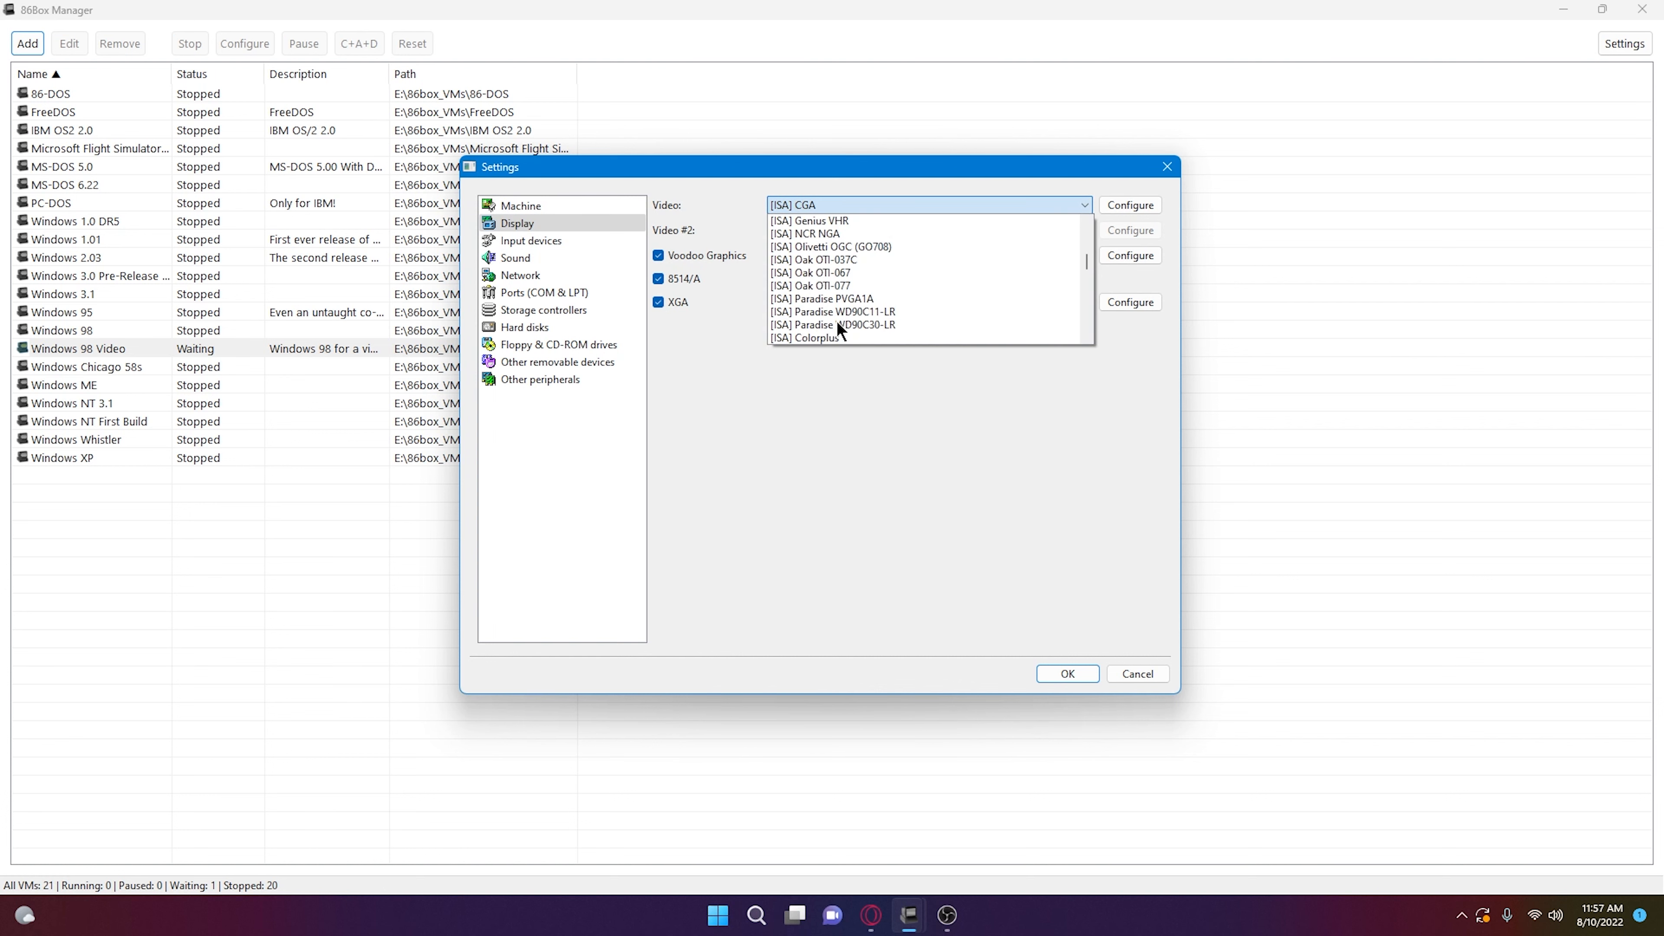
scroll(868, 327, "down", 6)
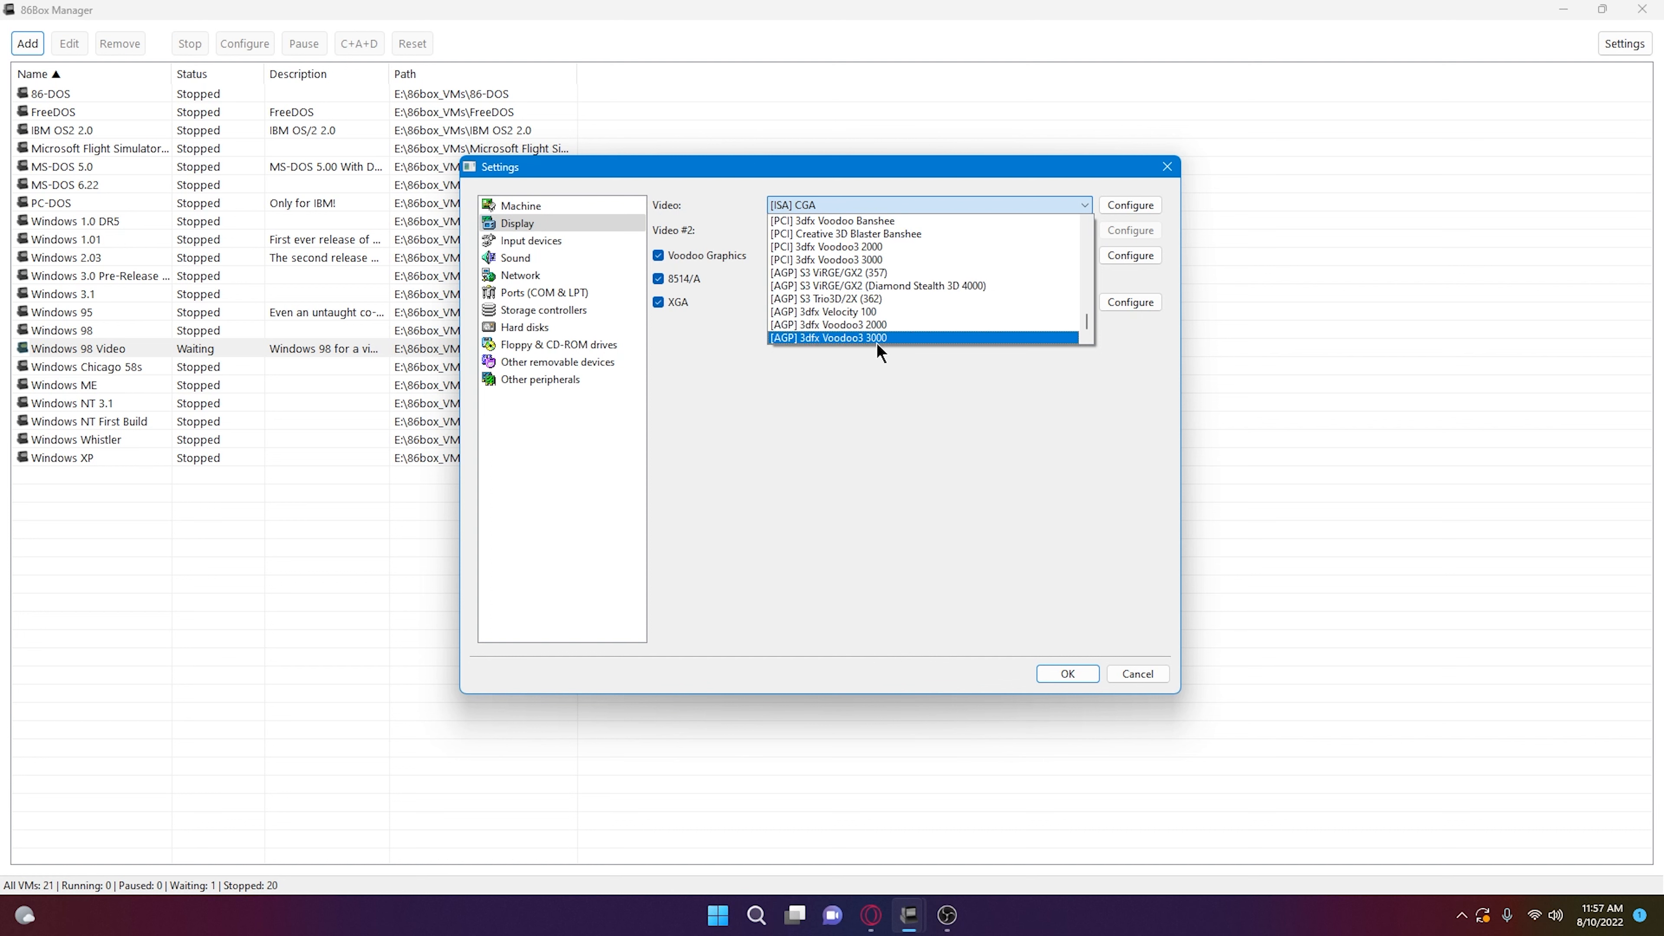
left_click(913, 338)
- Turn Voodoo Graphics, 8514/A and XGA back on for the selected video card
left_click(693, 257)
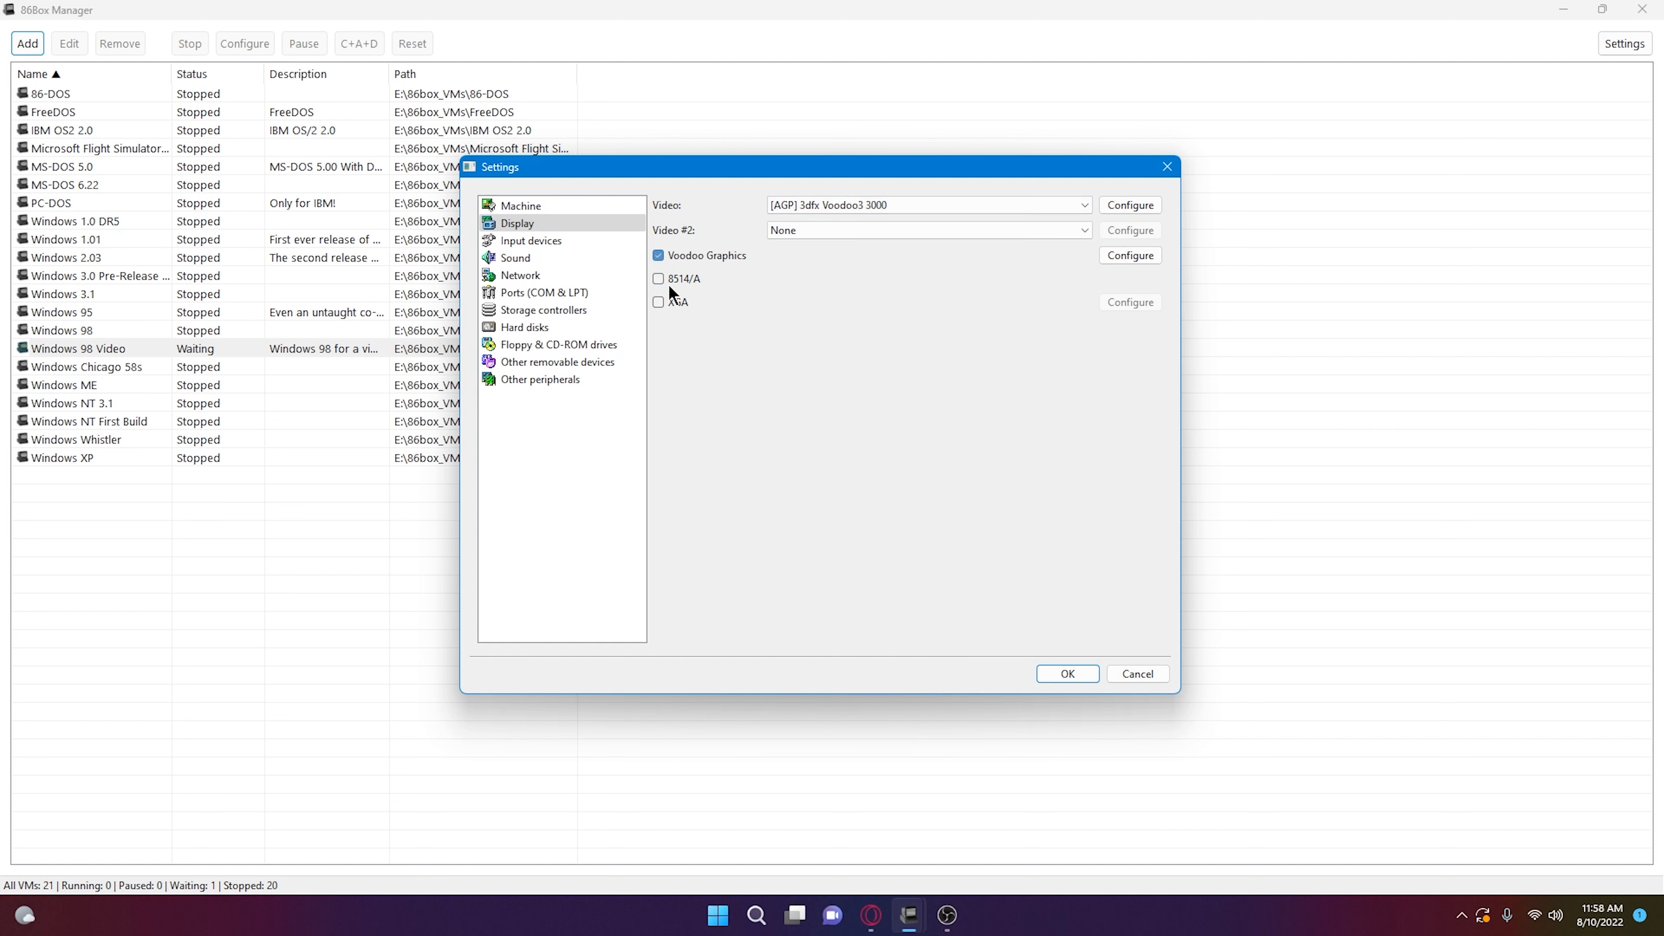
left_click(675, 279)
left_click(675, 302)
- Check the choices for the second video card and the XGA configuration options
left_click(848, 231)
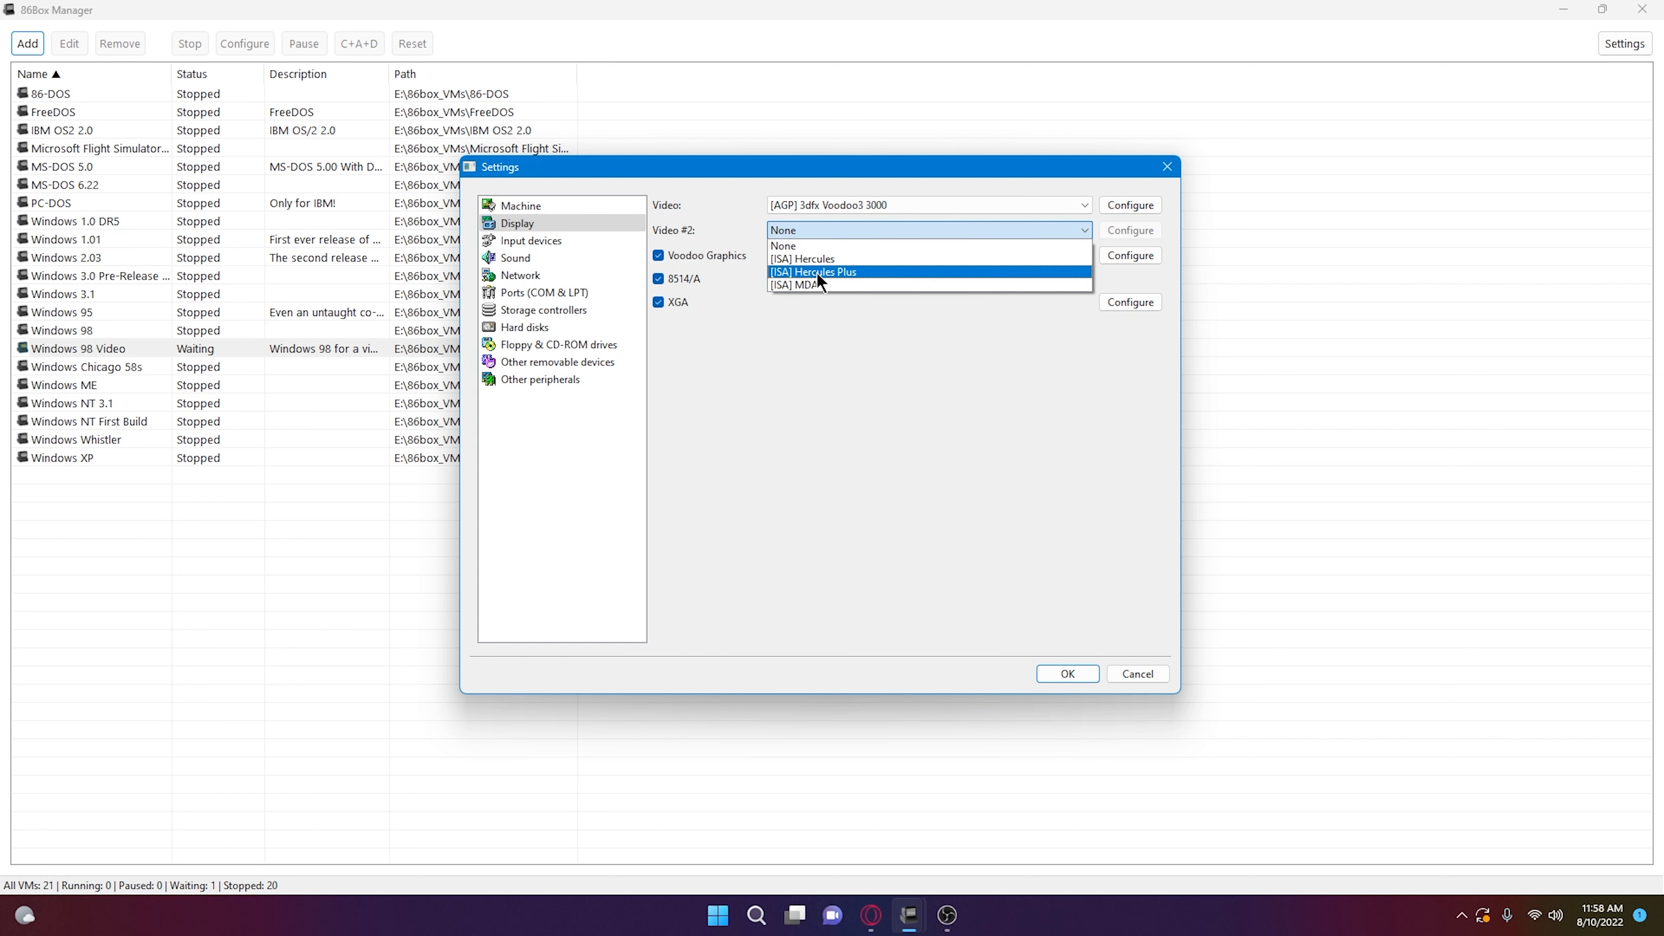
left_click(883, 412)
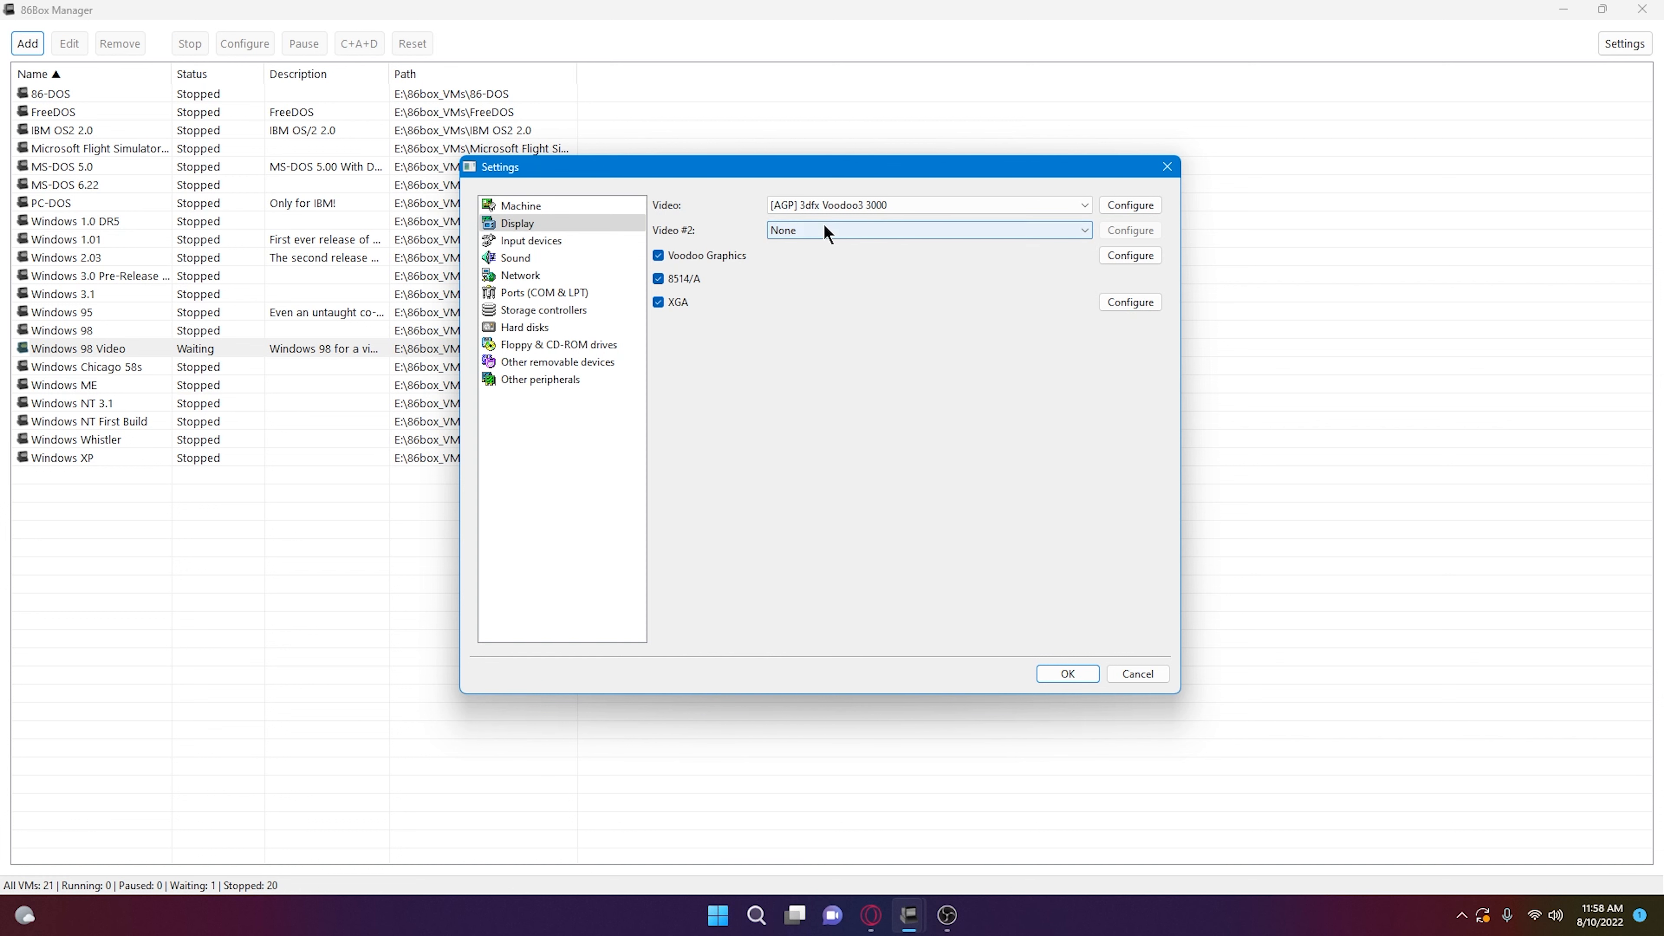
left_click(1132, 300)
left_click(938, 468)
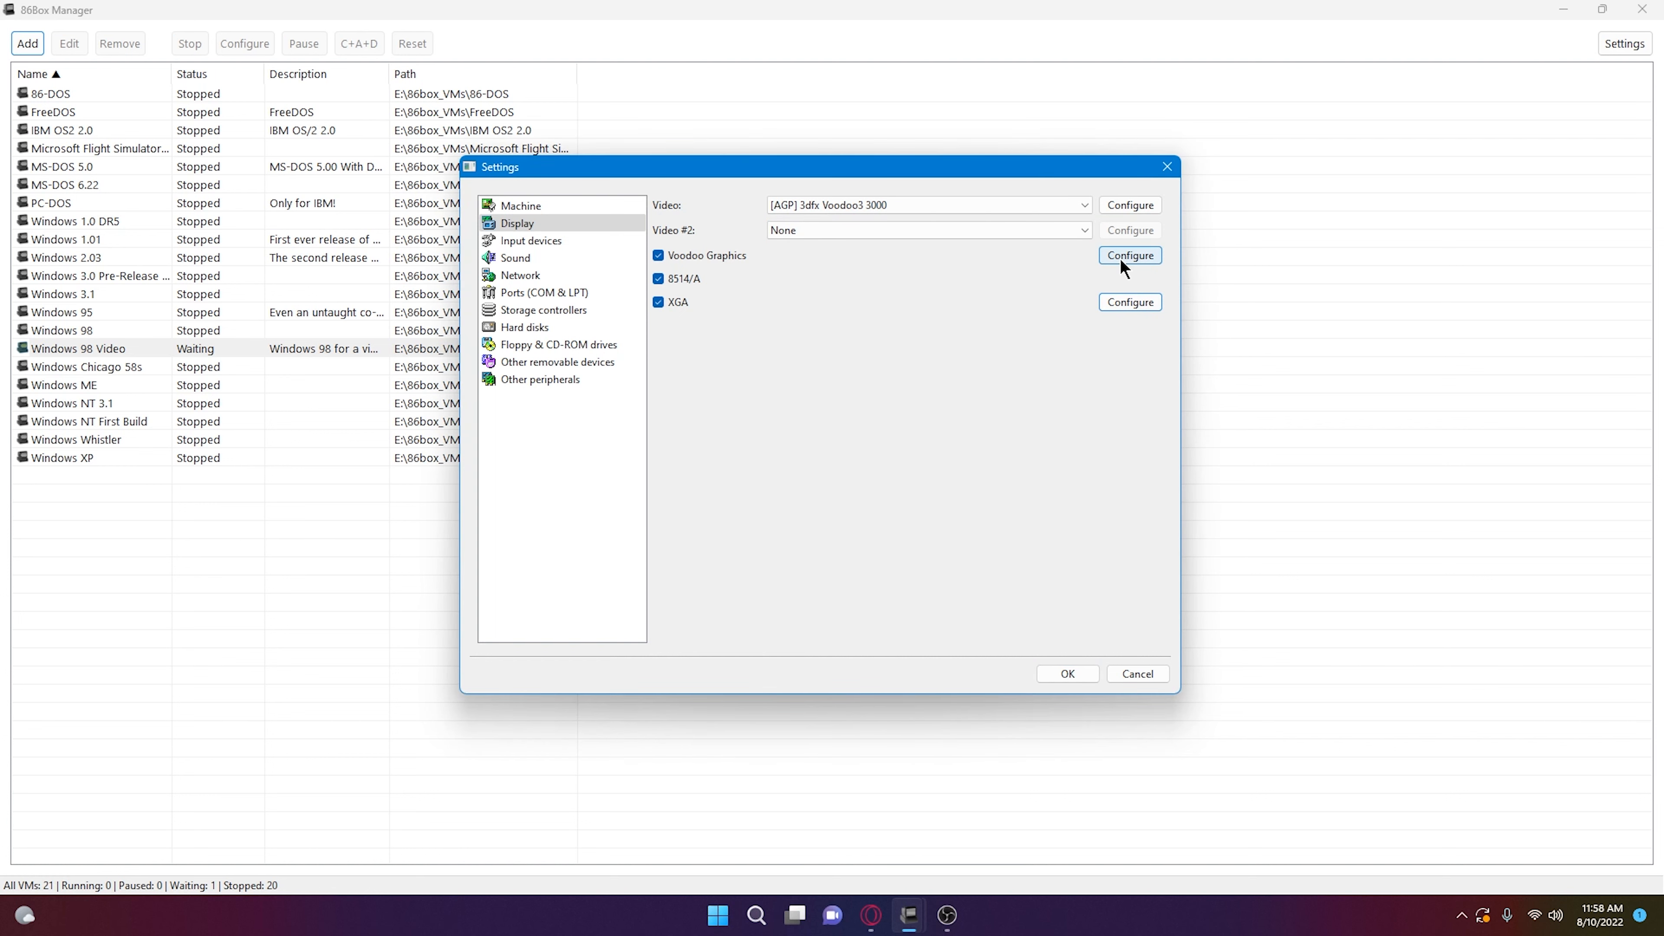
- Configure the 3dfx Voodoo3 3000 video card to use 4 render threads
left_click(1136, 206)
left_click(851, 438)
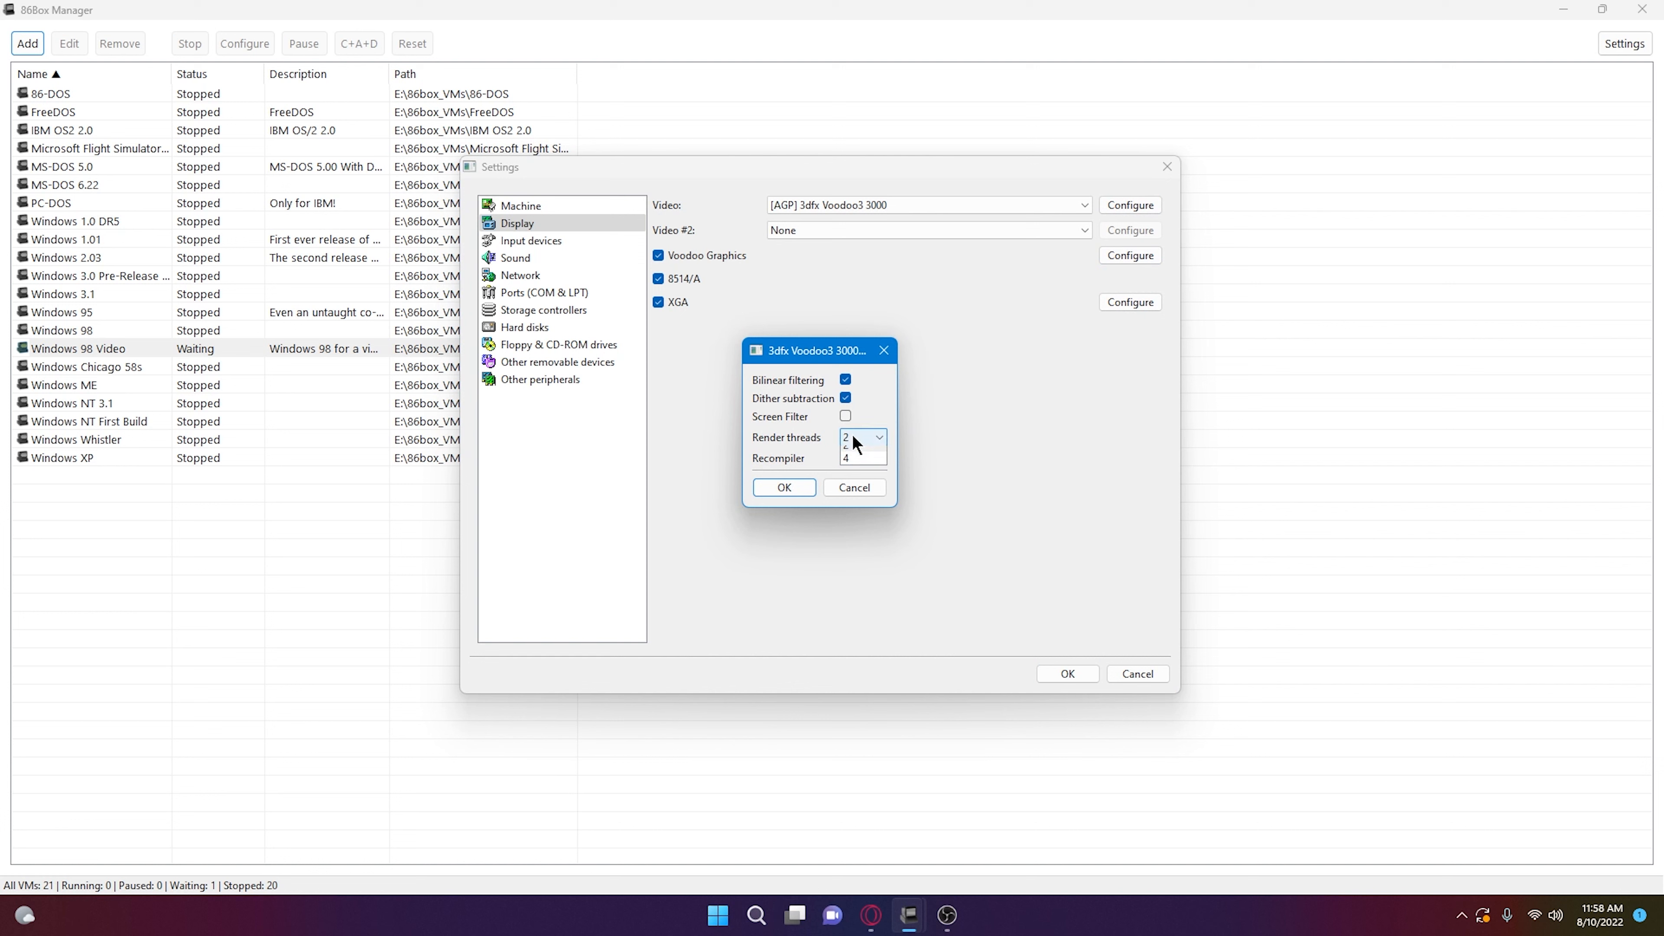
left_click(859, 477)
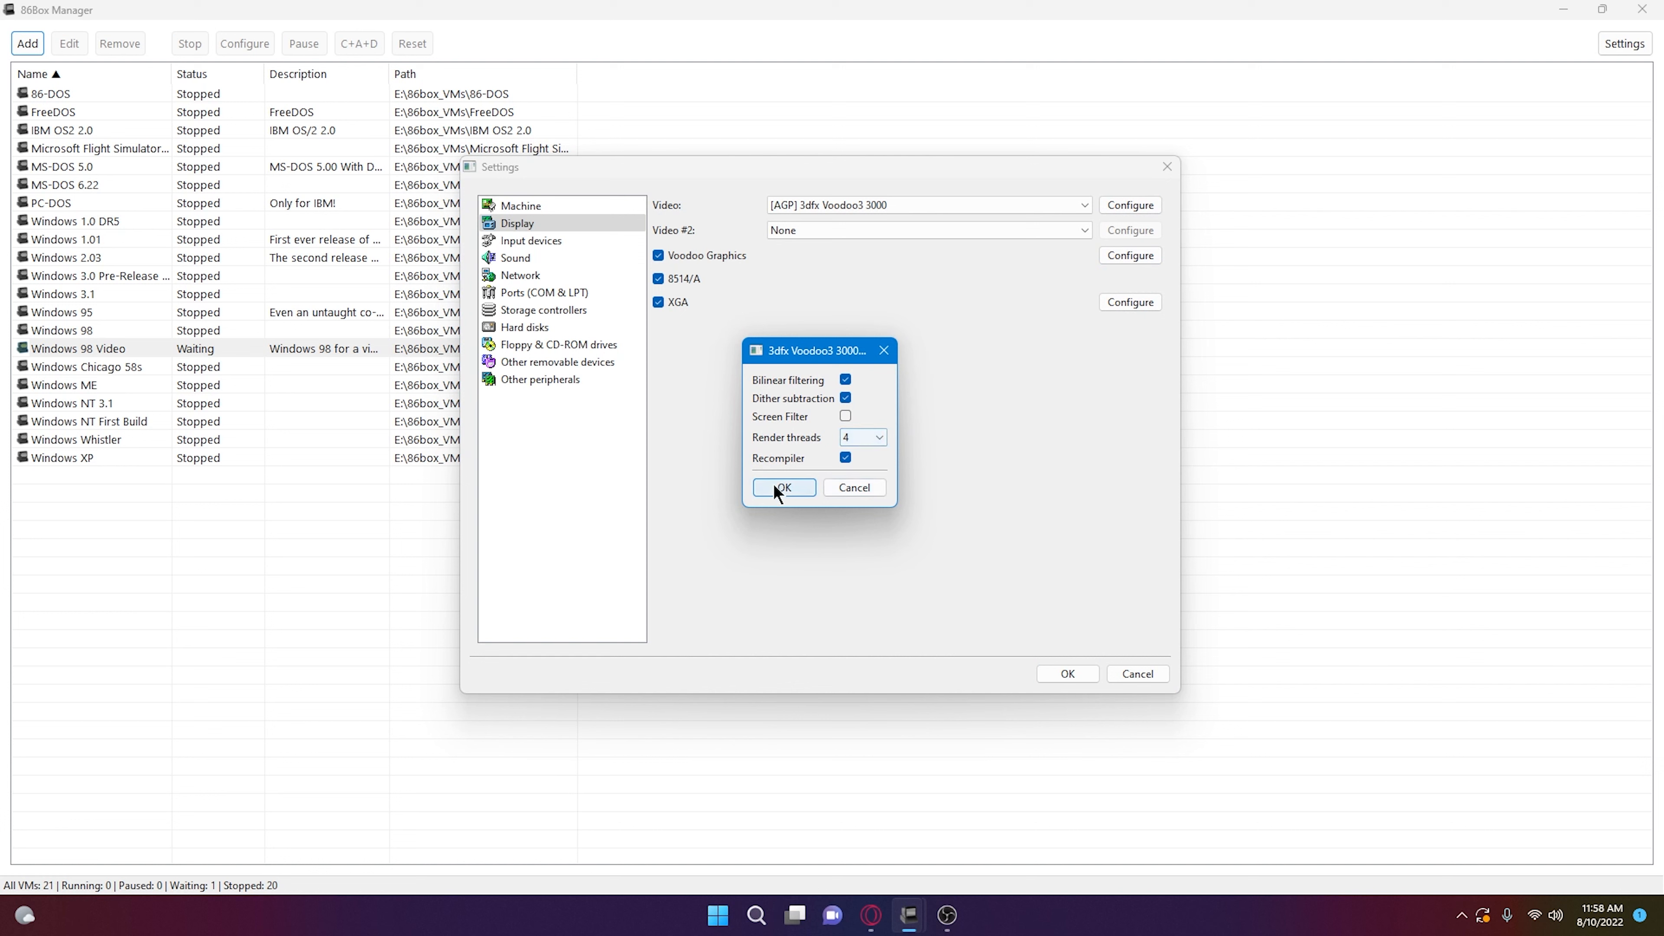
left_click(784, 487)
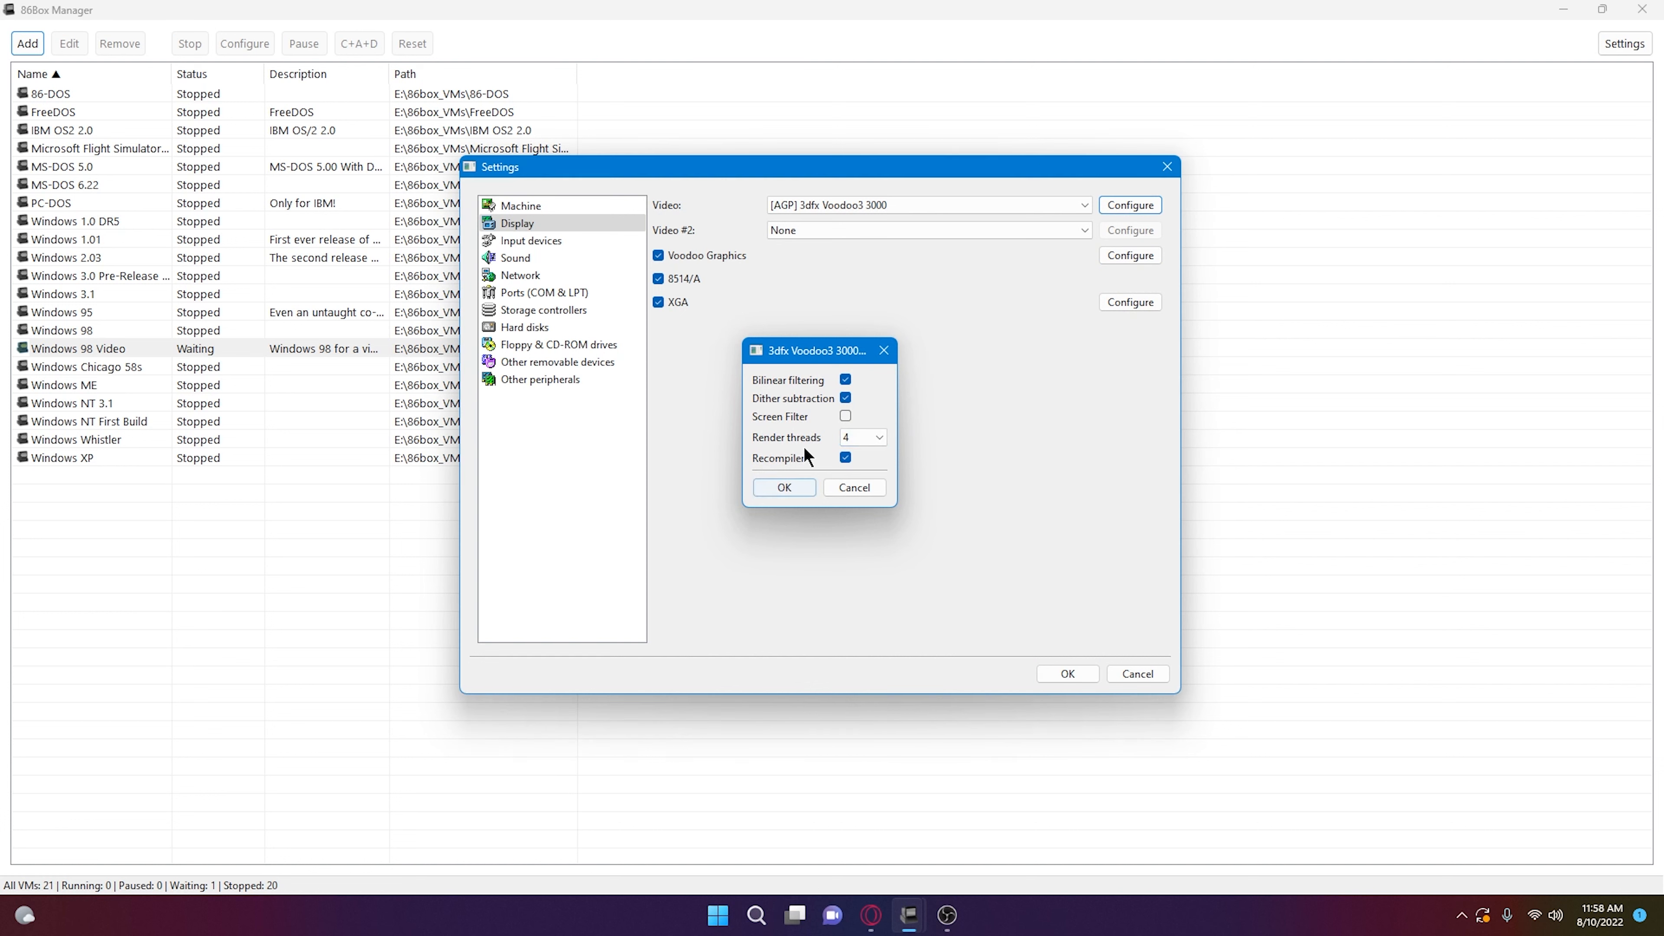
- Configure Voodoo Graphics as Voodoo 2 with 4 MB framebuffer memory, 4 MB texture memory, 4 render threads and SLI enabled
left_click(1139, 261)
left_click(898, 341)
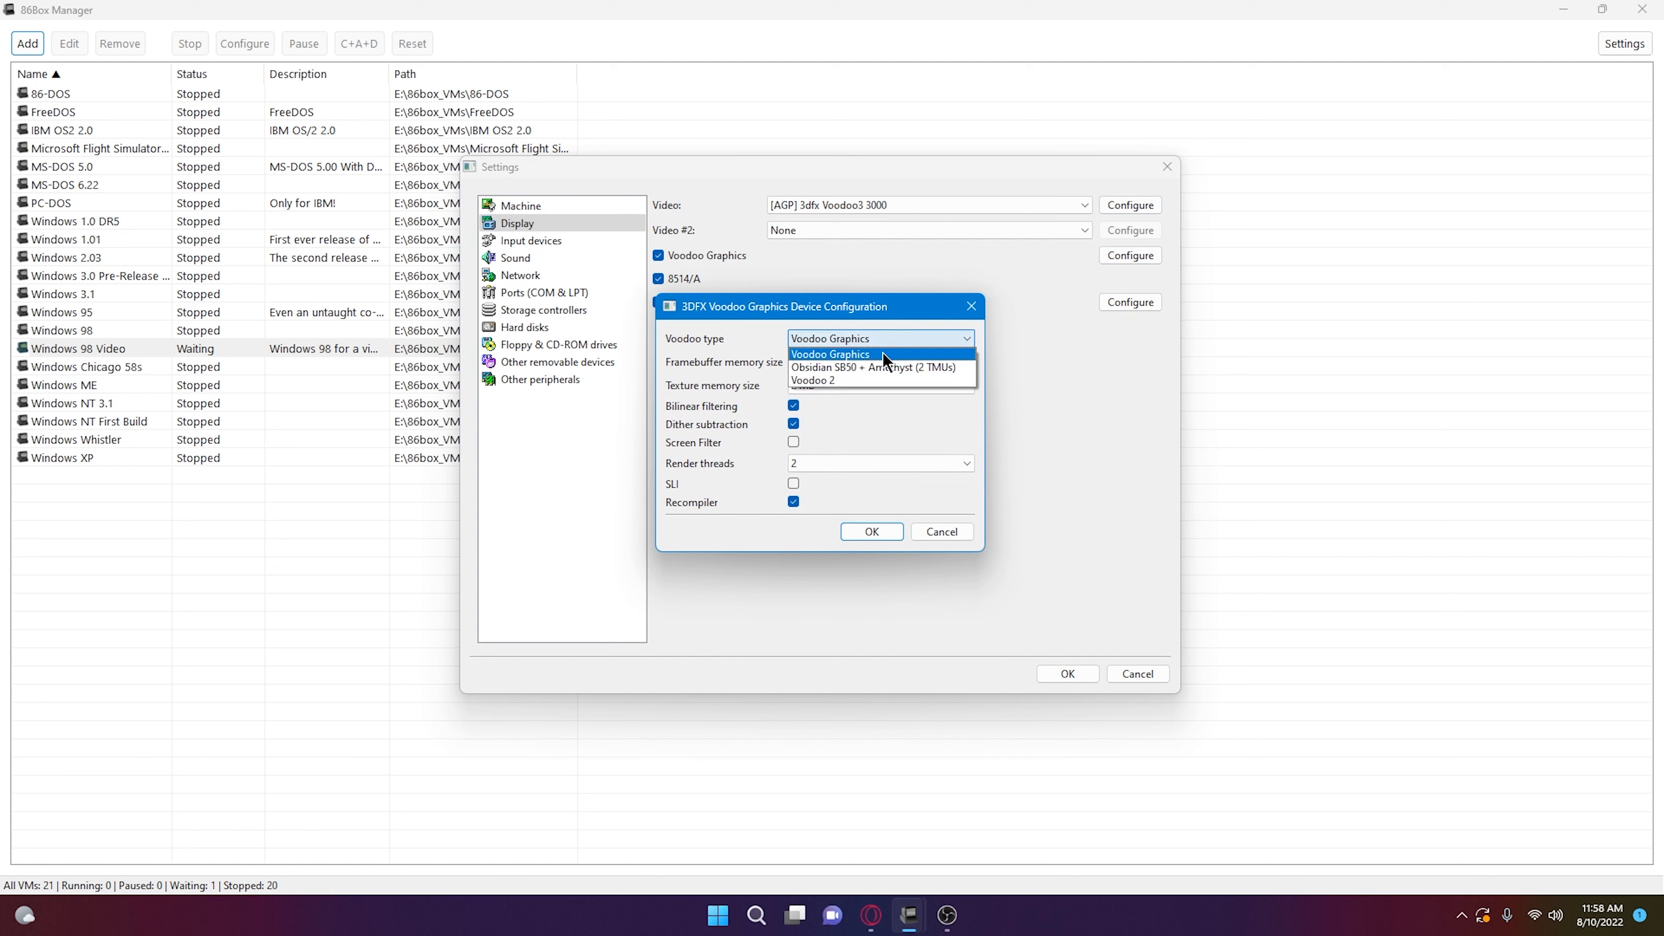
left_click(865, 380)
left_click(871, 361)
left_click(854, 385)
left_click(869, 386)
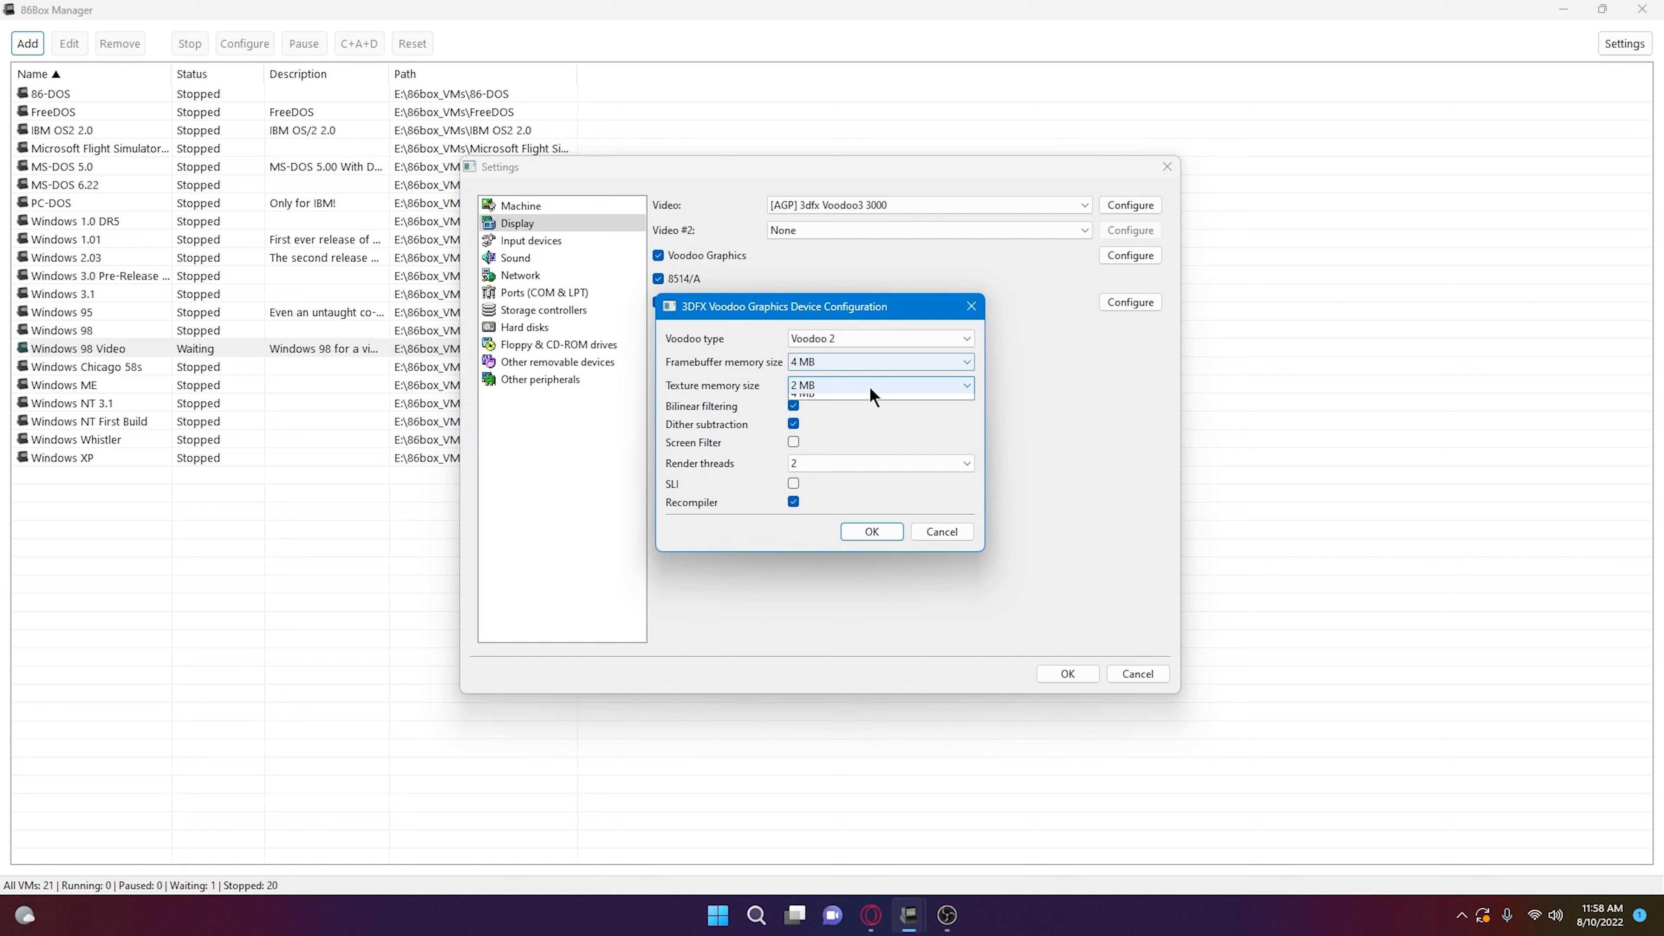
left_click(851, 415)
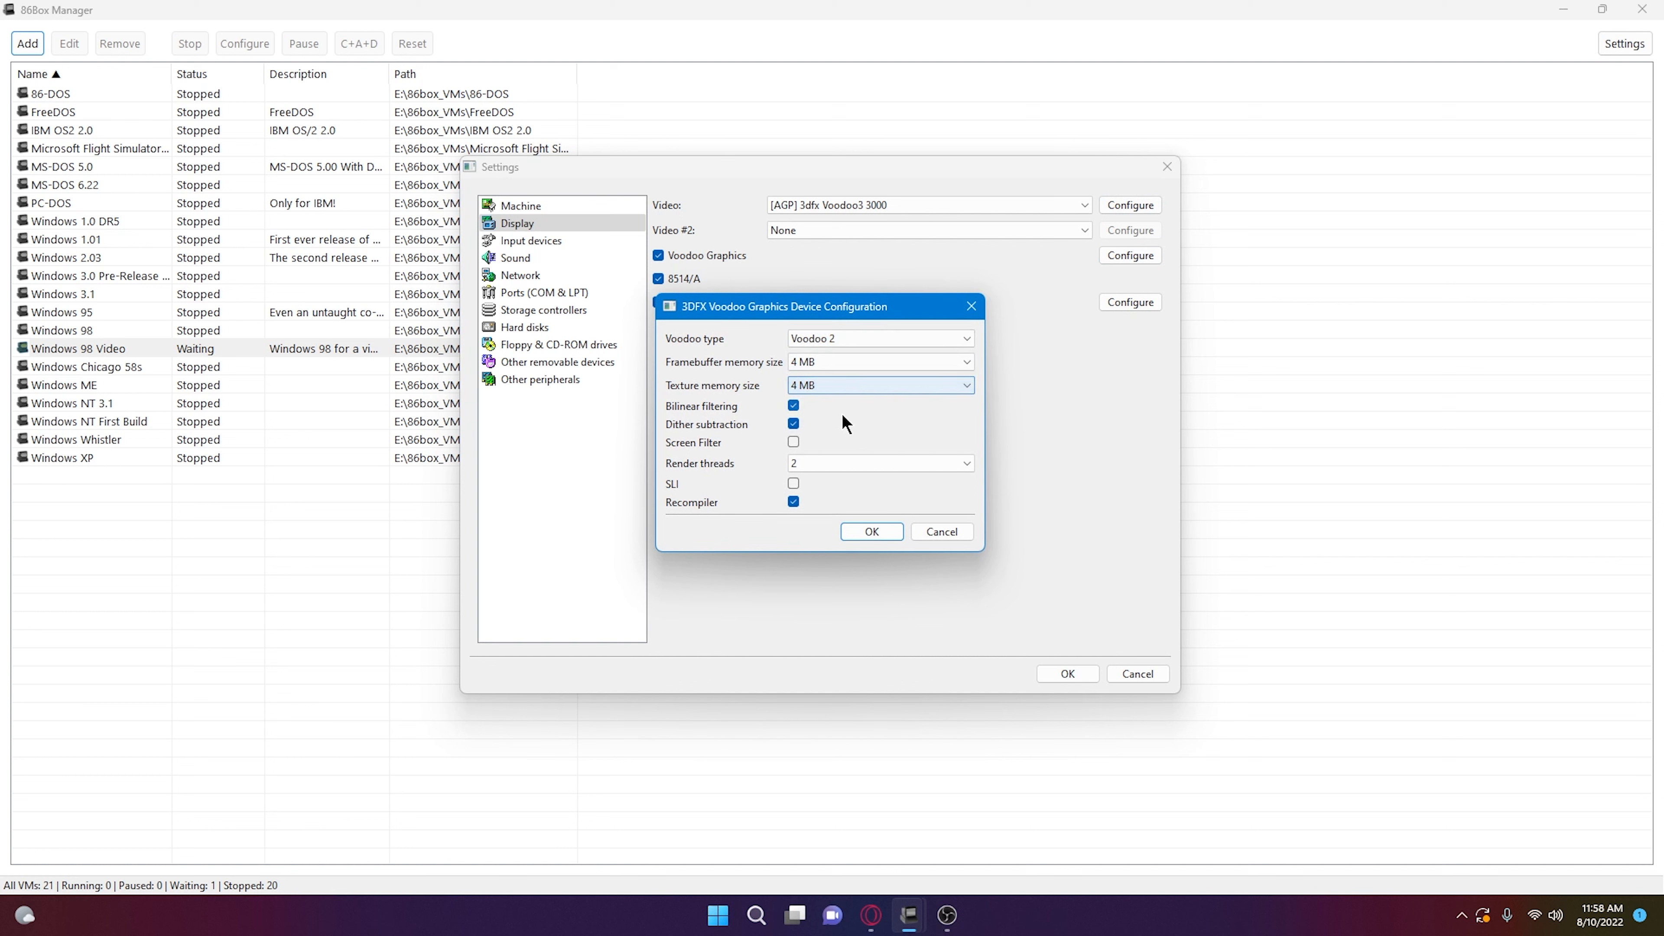
left_click(795, 468)
left_click(800, 505)
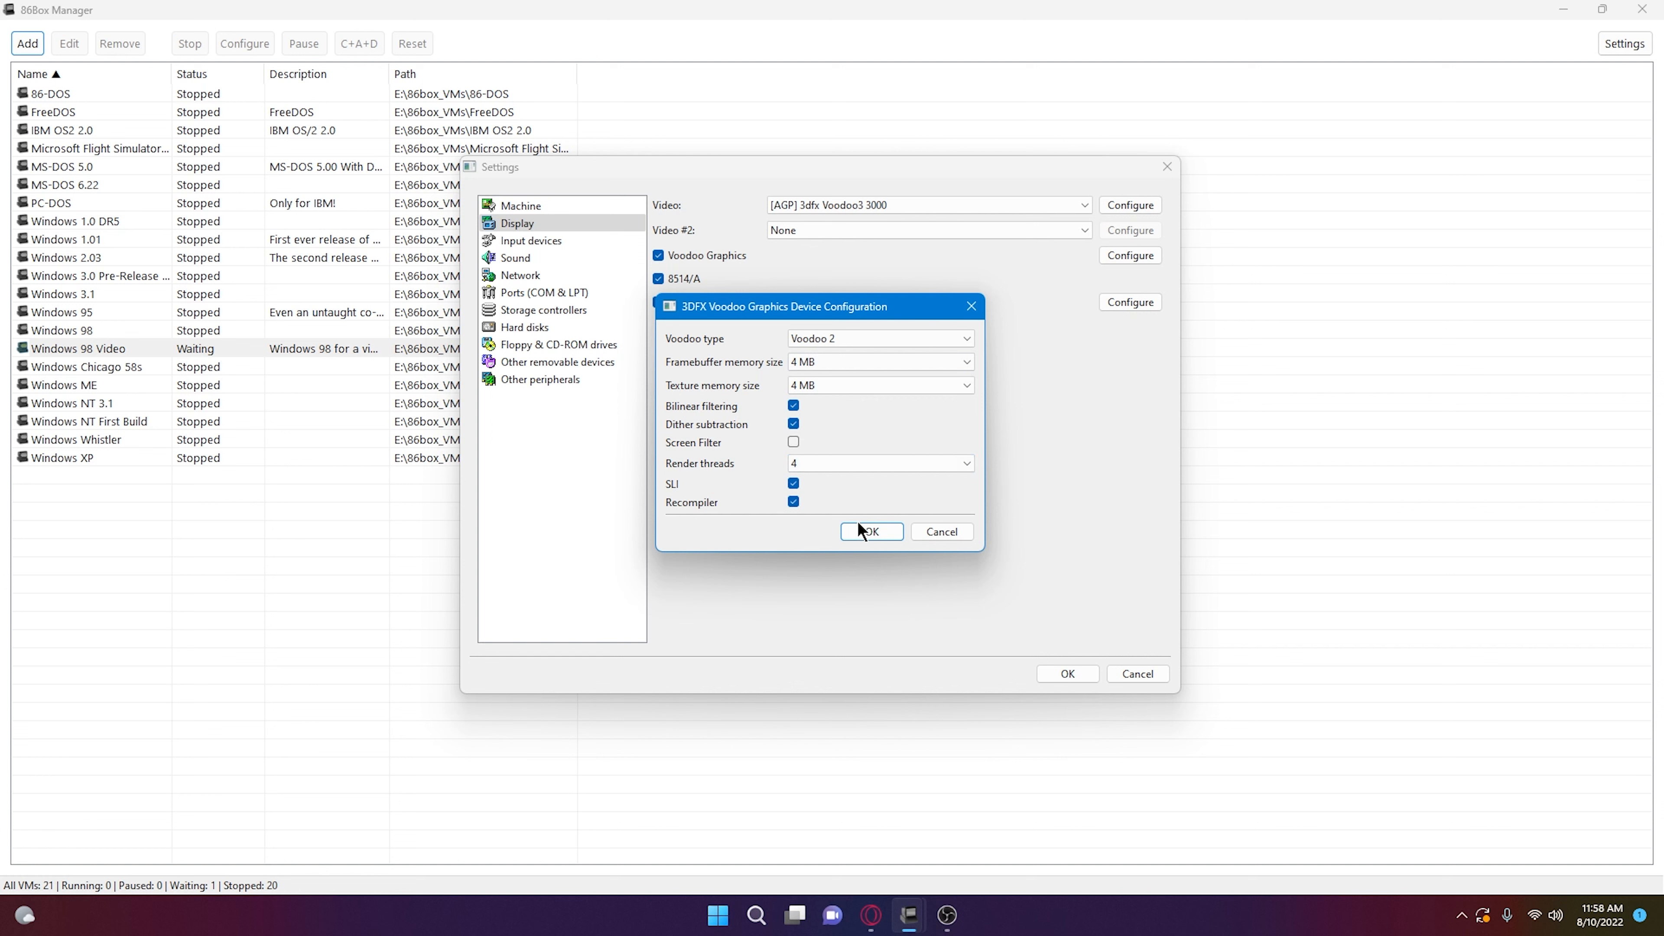
left_click(871, 531)
- In the input device settings, set the mouse to Standard PS/2 Mouse and keep the joystick at None
left_click(533, 241)
left_click(810, 208)
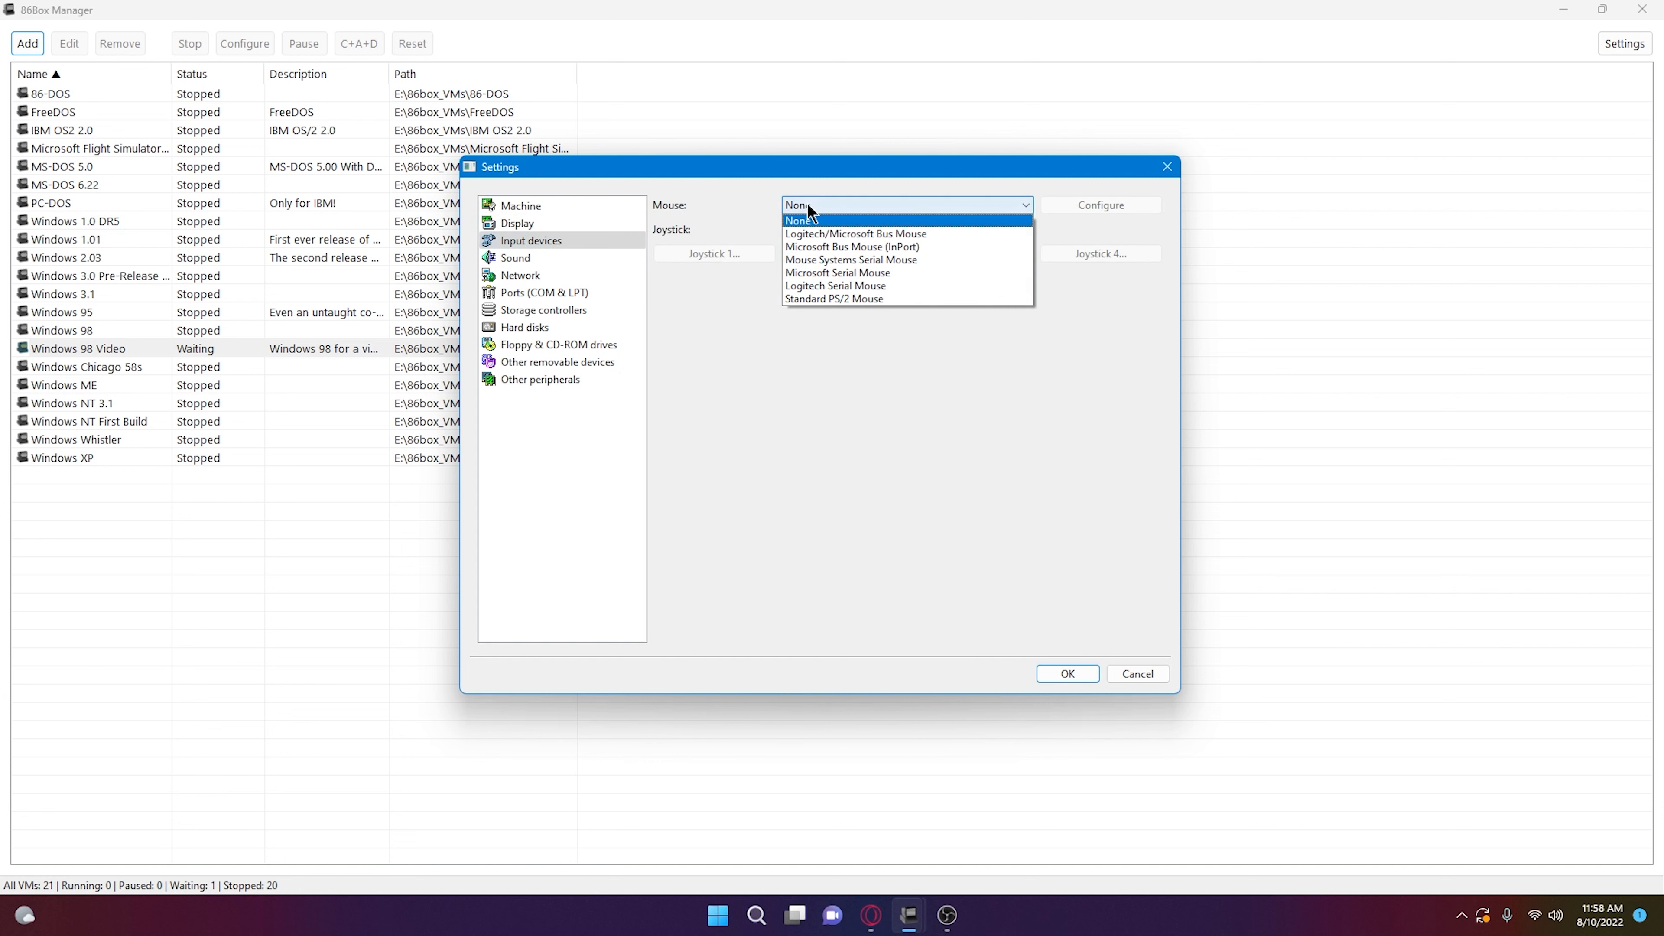
left_click(852, 299)
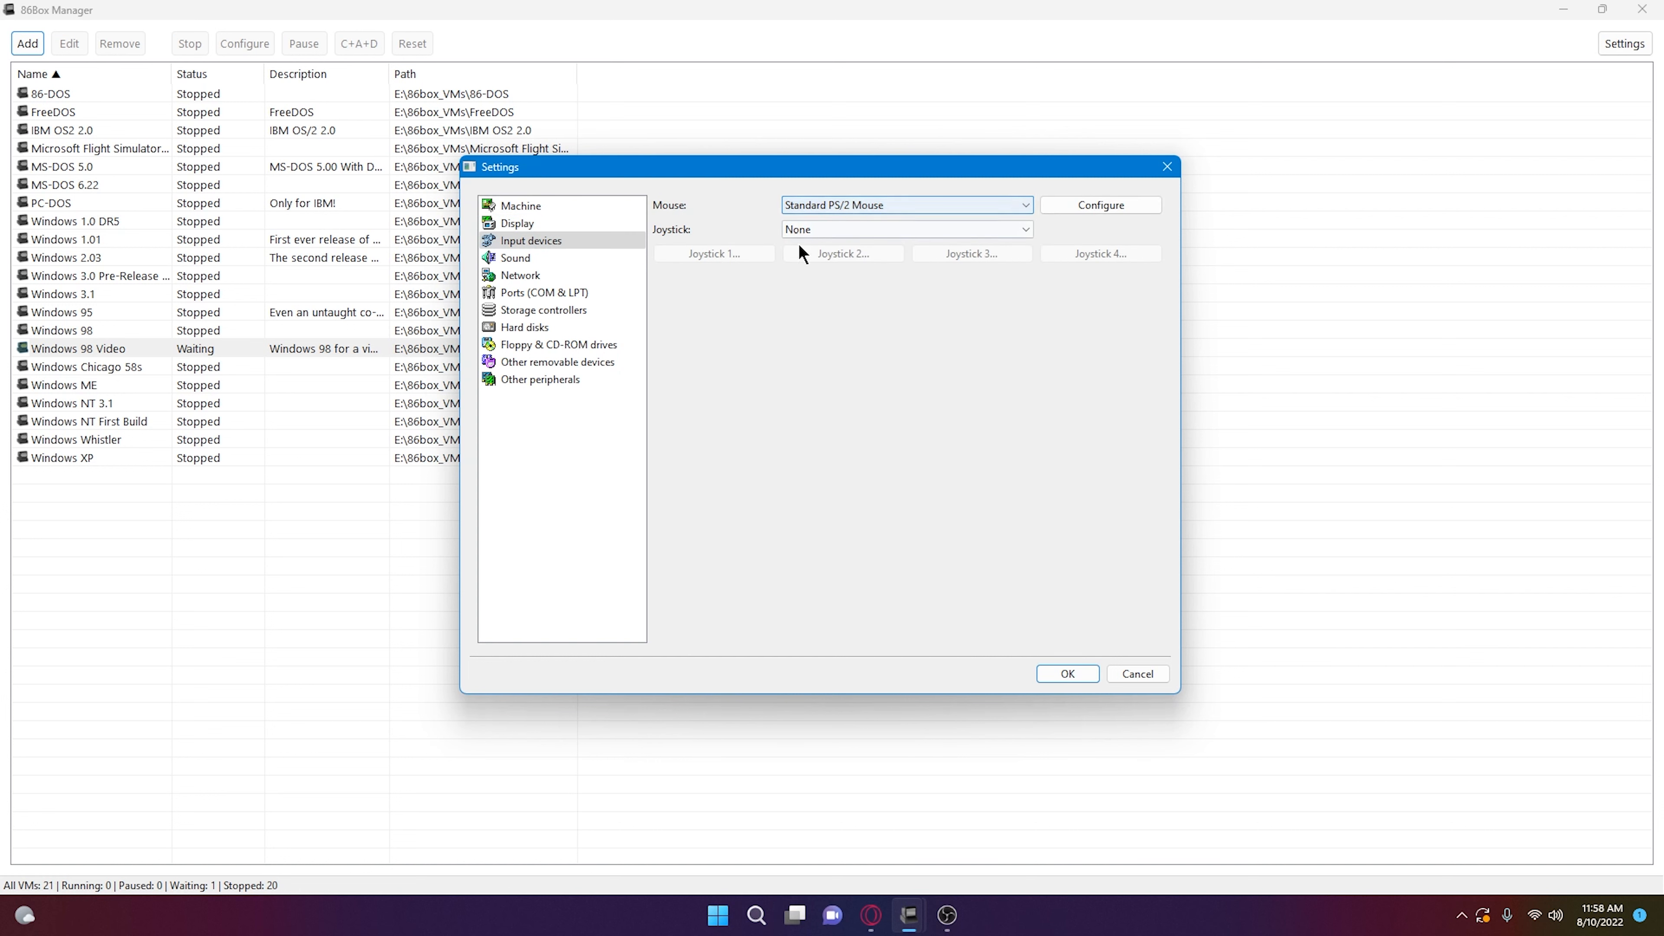
left_click(852, 231)
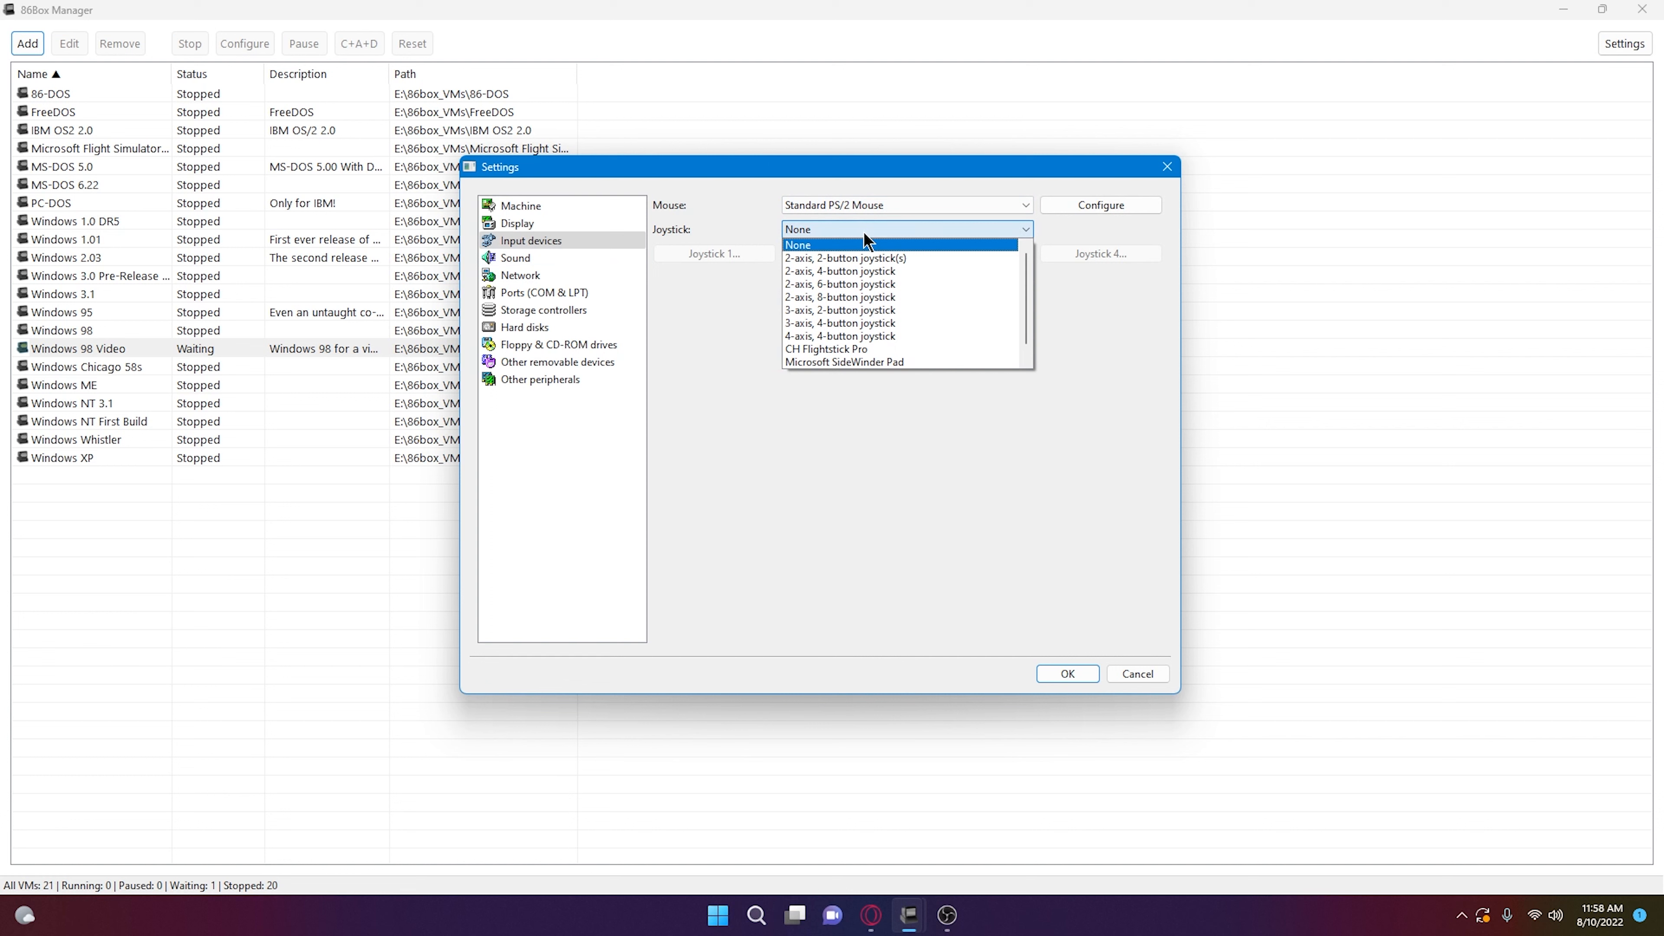
left_click(807, 510)
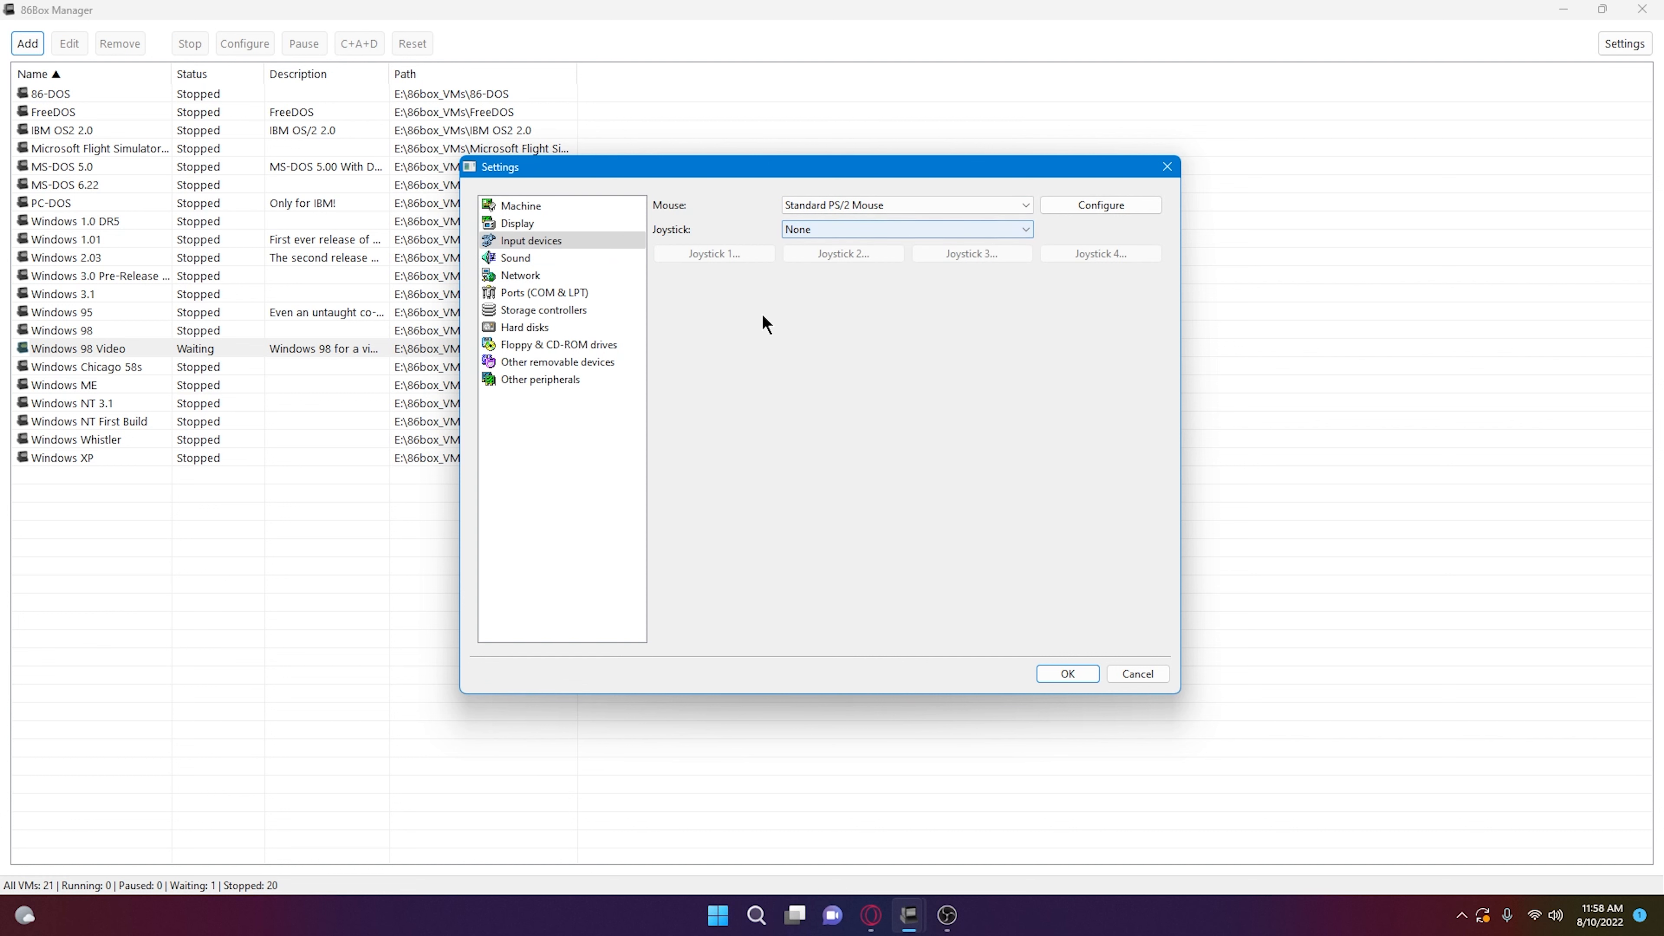
- In the sound settings, choose the YMFM synth driver and enable Gravis Ultrasound, CMS / Game Blaster and Innovation SSI-2001
left_click(568, 257)
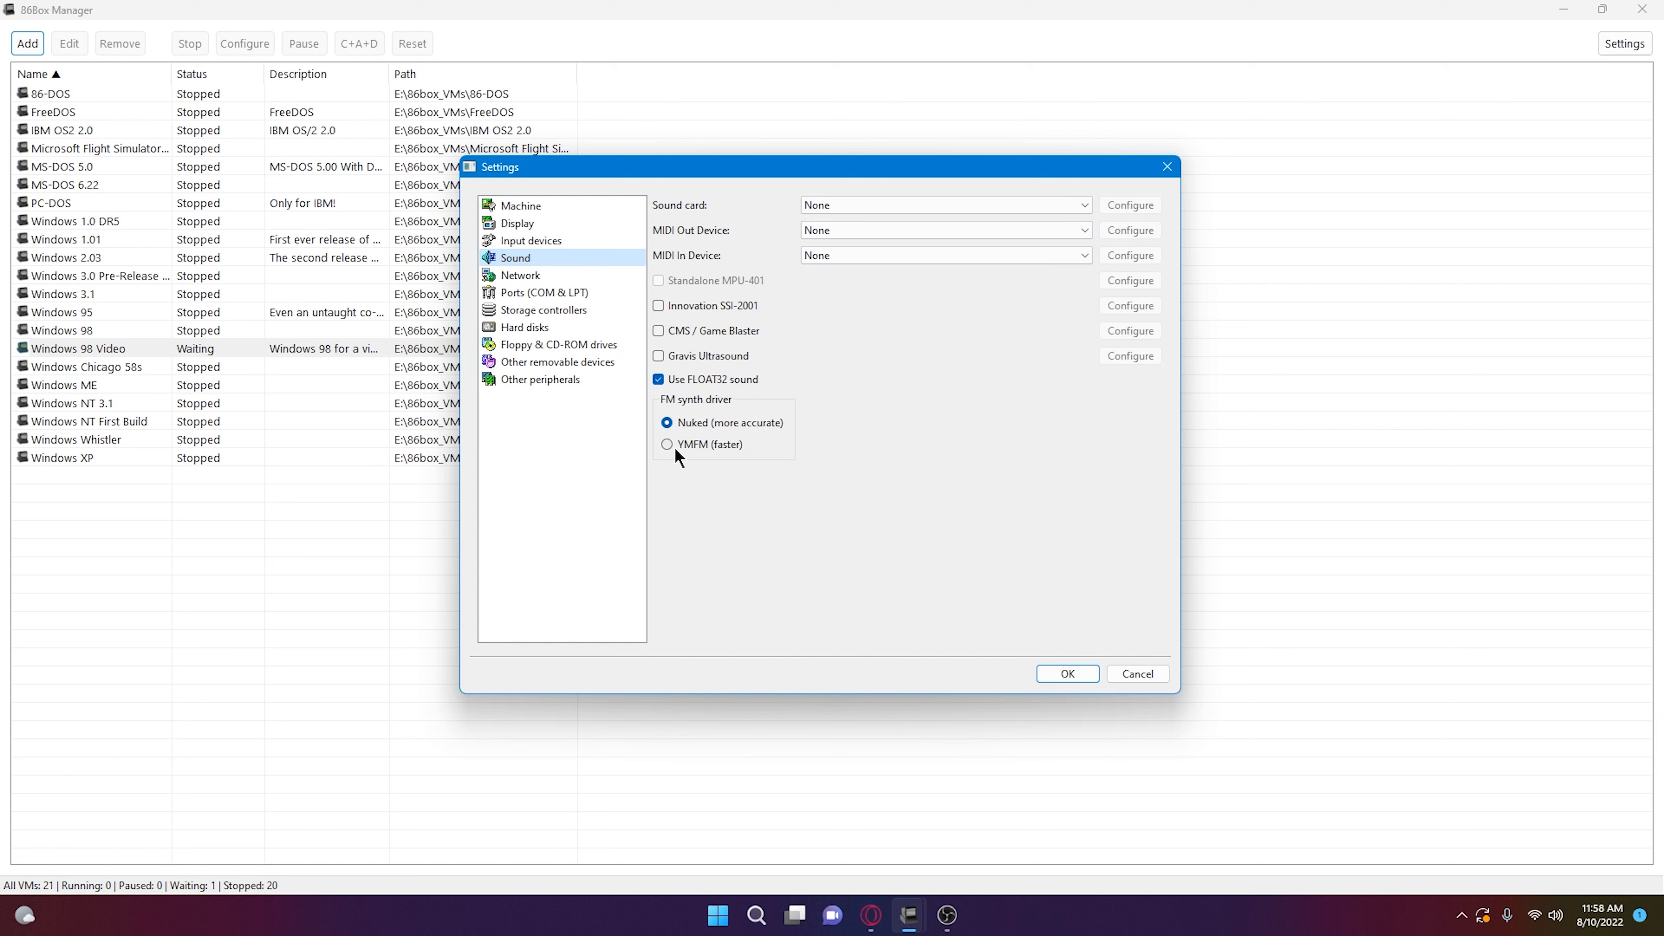
left_click(721, 446)
left_click(708, 357)
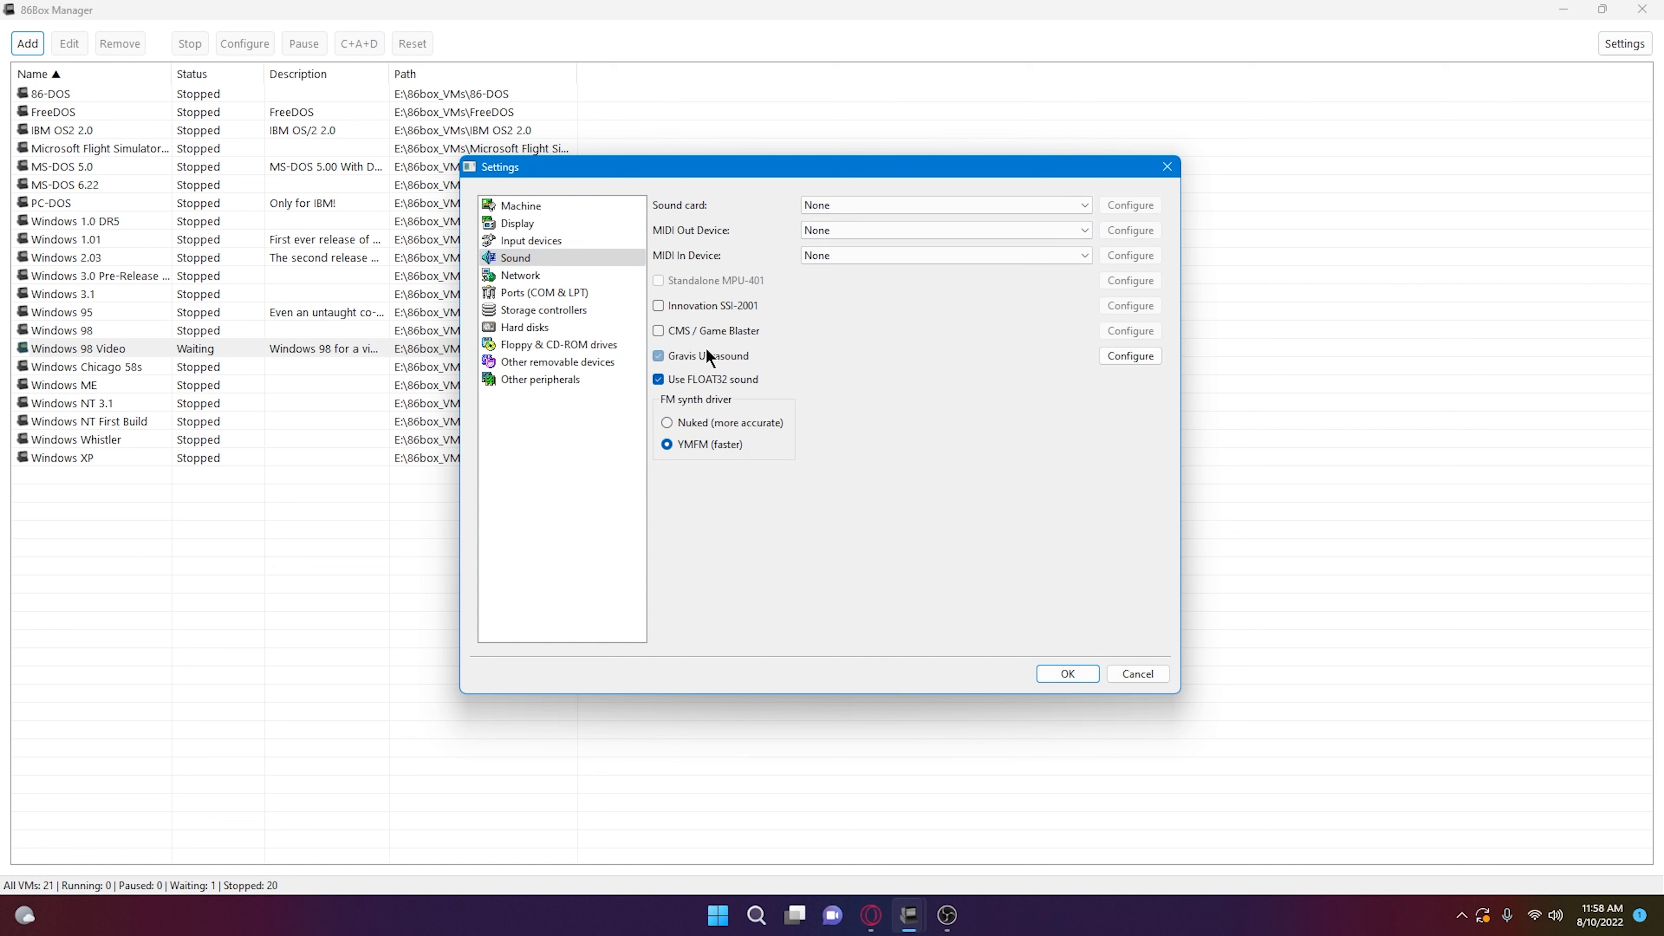
left_click(714, 331)
left_click(727, 307)
- Set the sound card to [ISA16] Sound Blaster AWE32 PnP
left_click(850, 206)
scroll(921, 315, "down", 5)
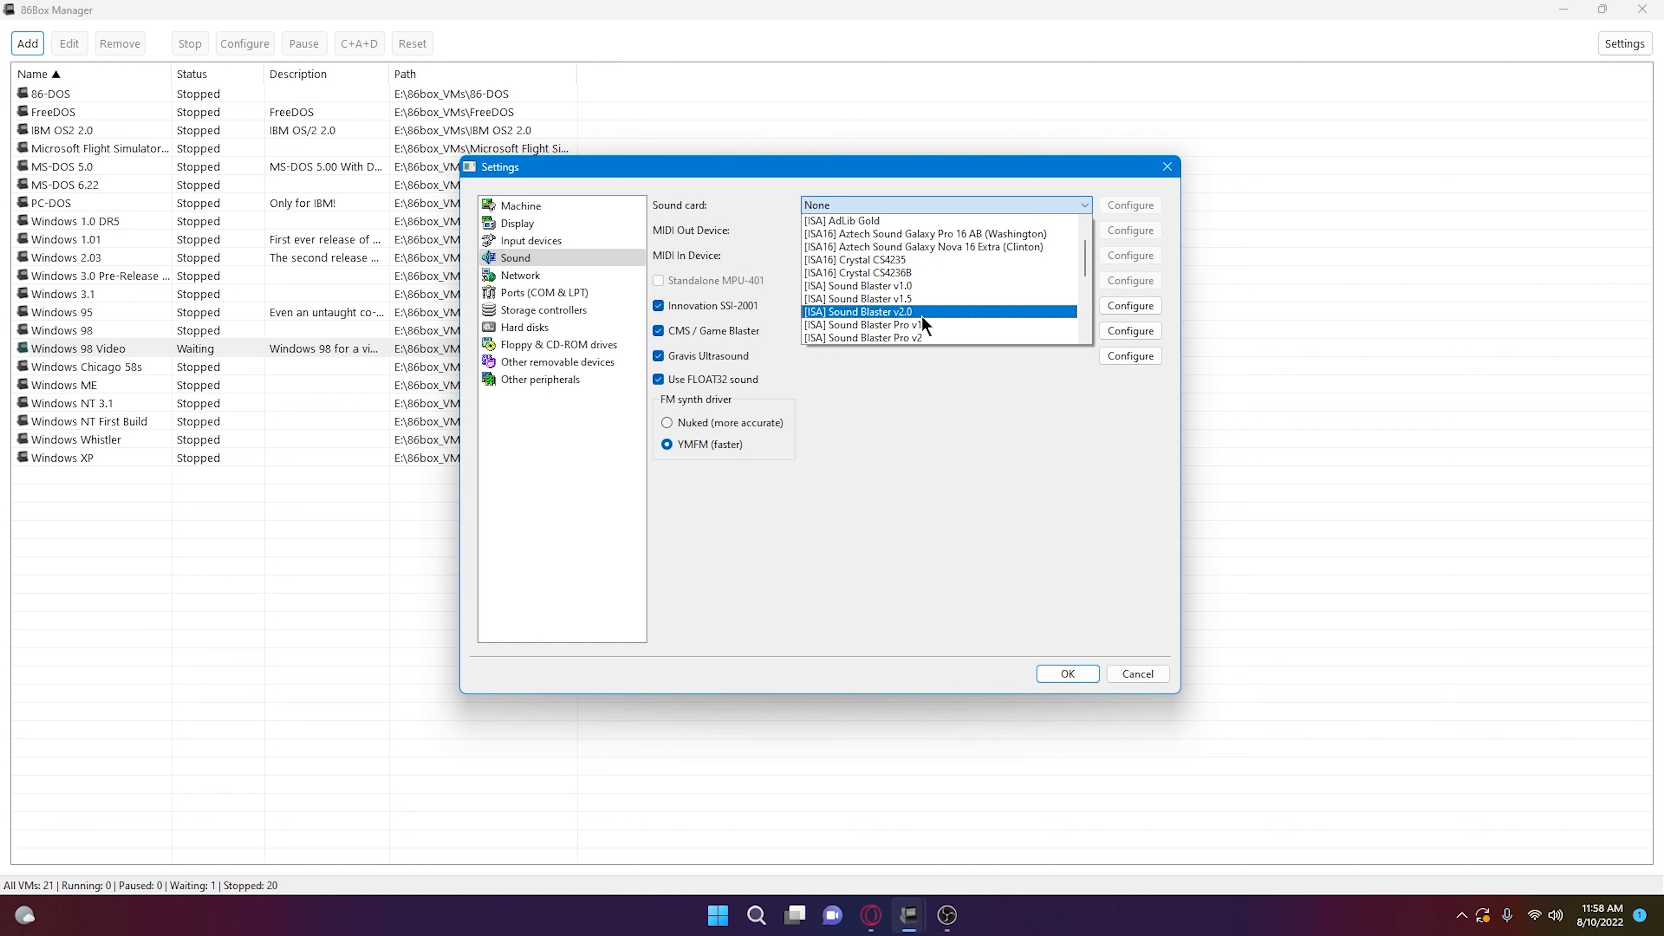
scroll(926, 322, "down", 1)
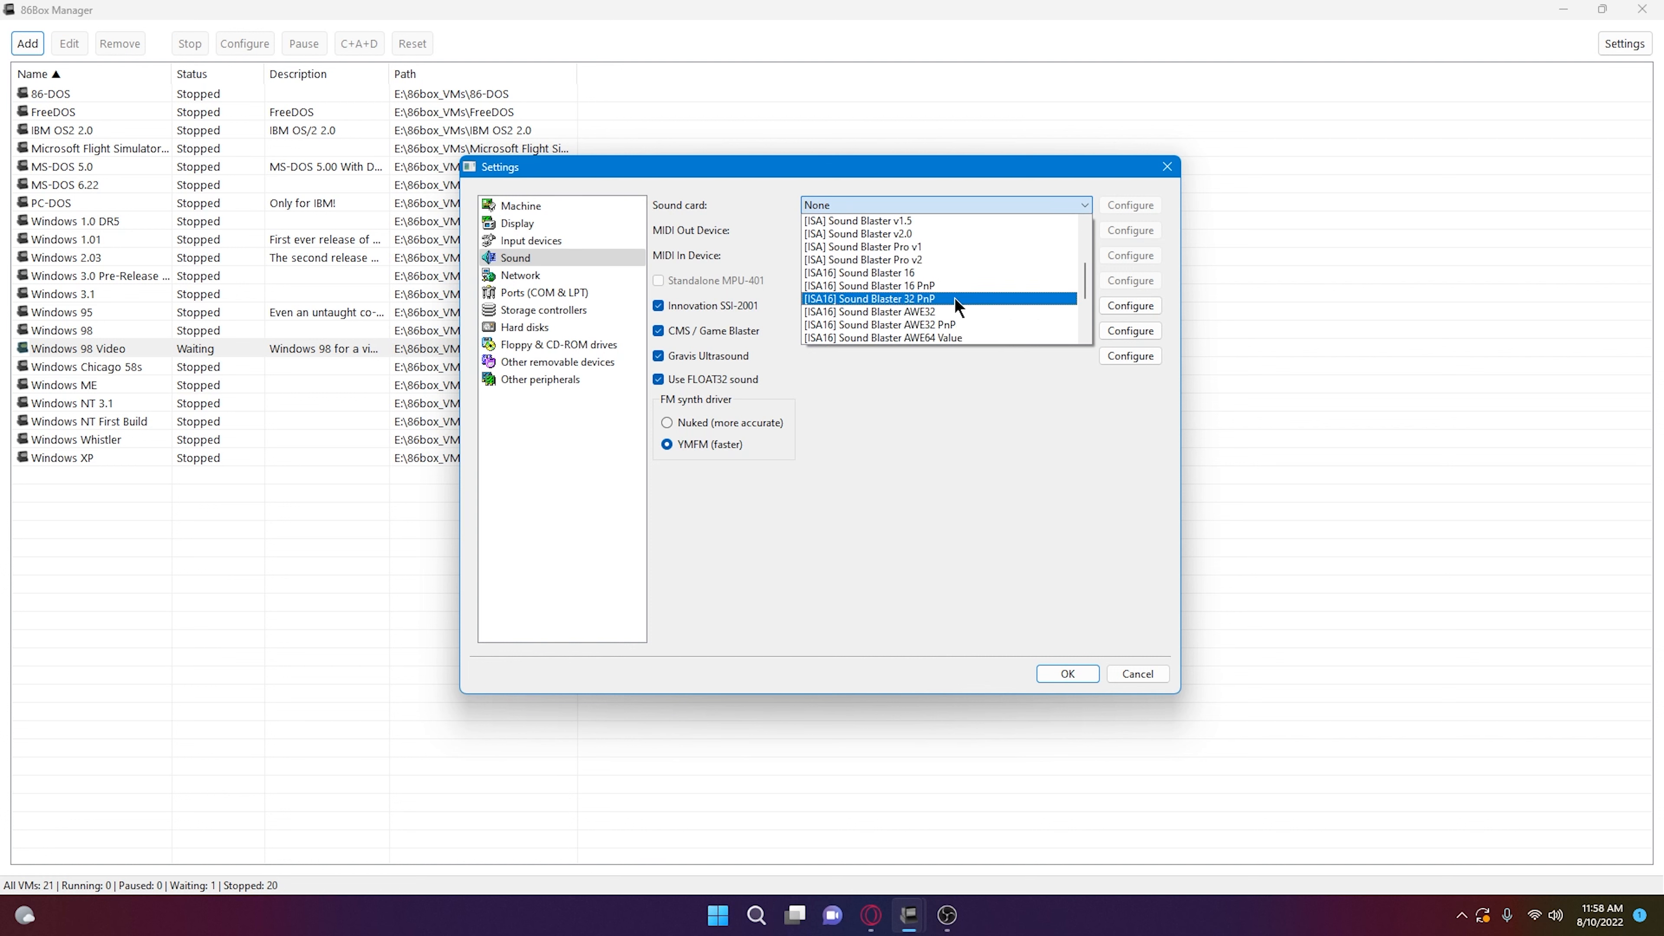
scroll(954, 298, "down", 1)
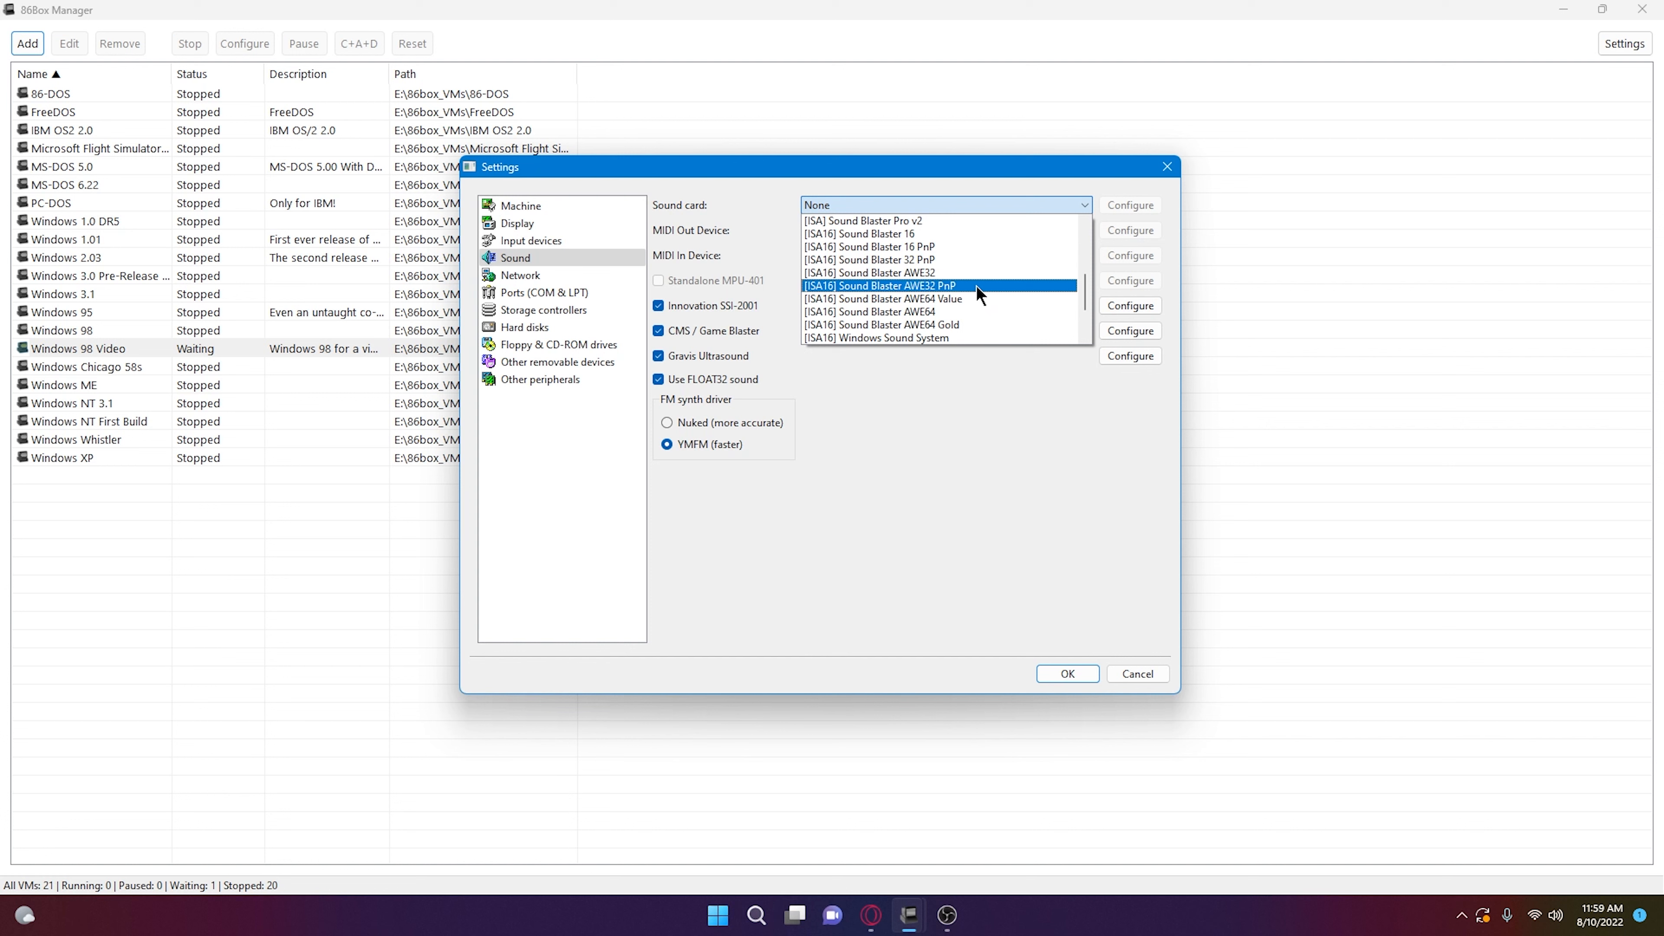
left_click(1007, 283)
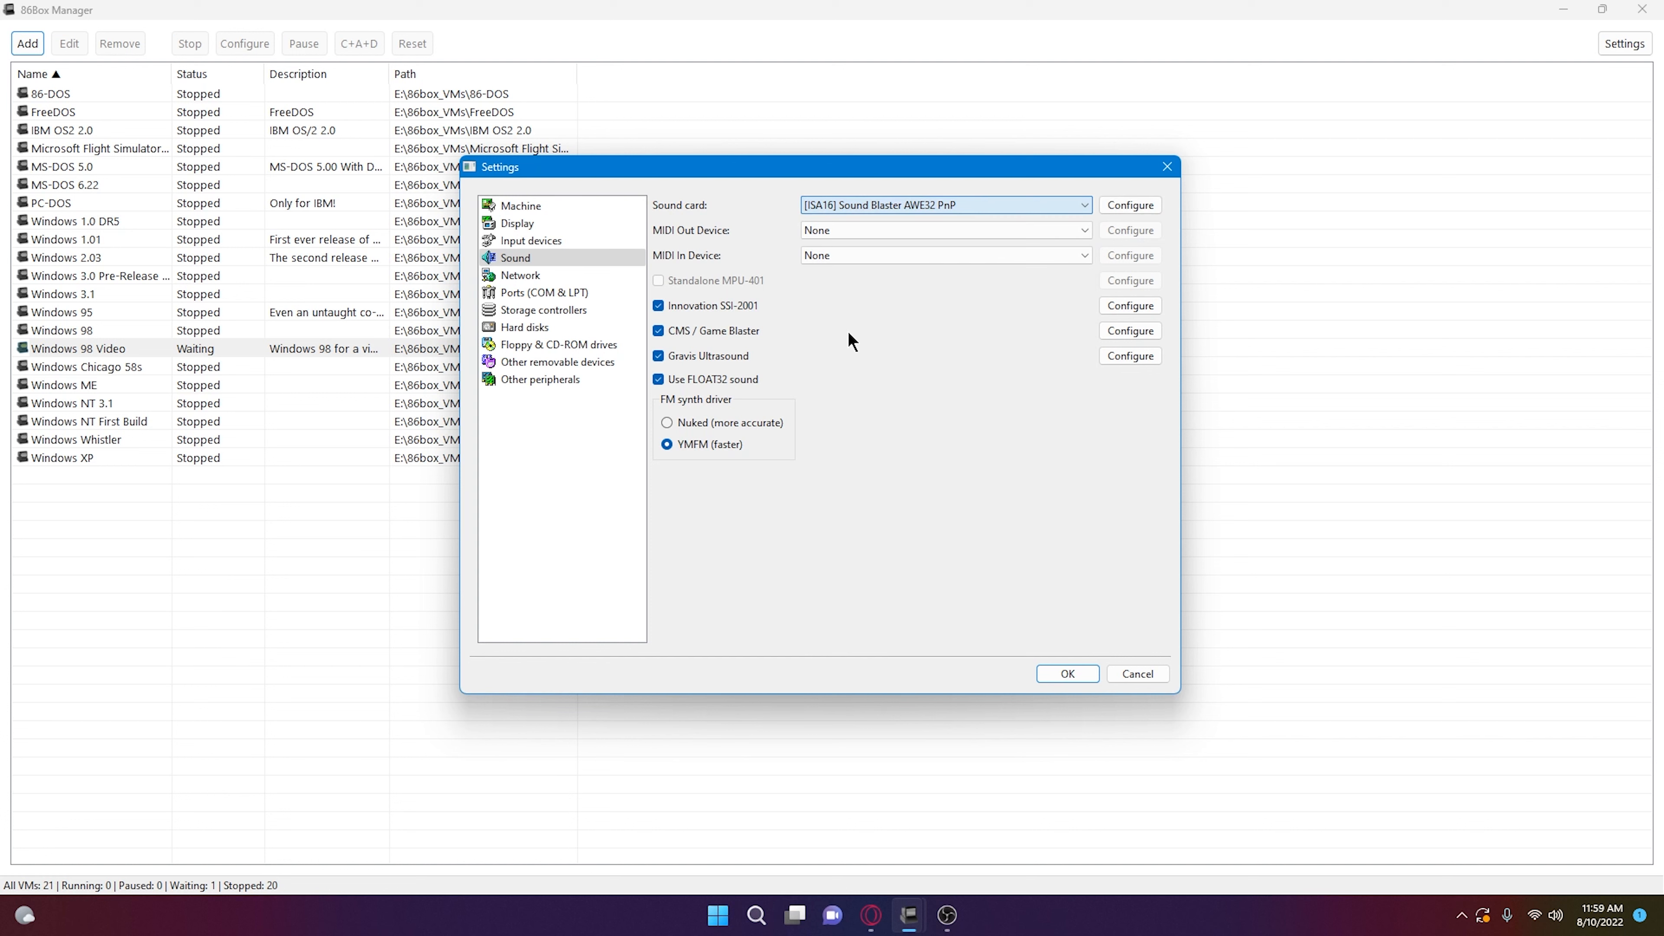
- Configure the Sound Blaster AWE32 PnP with 28 MB of onboard RAM
left_click(1127, 204)
left_click(872, 402)
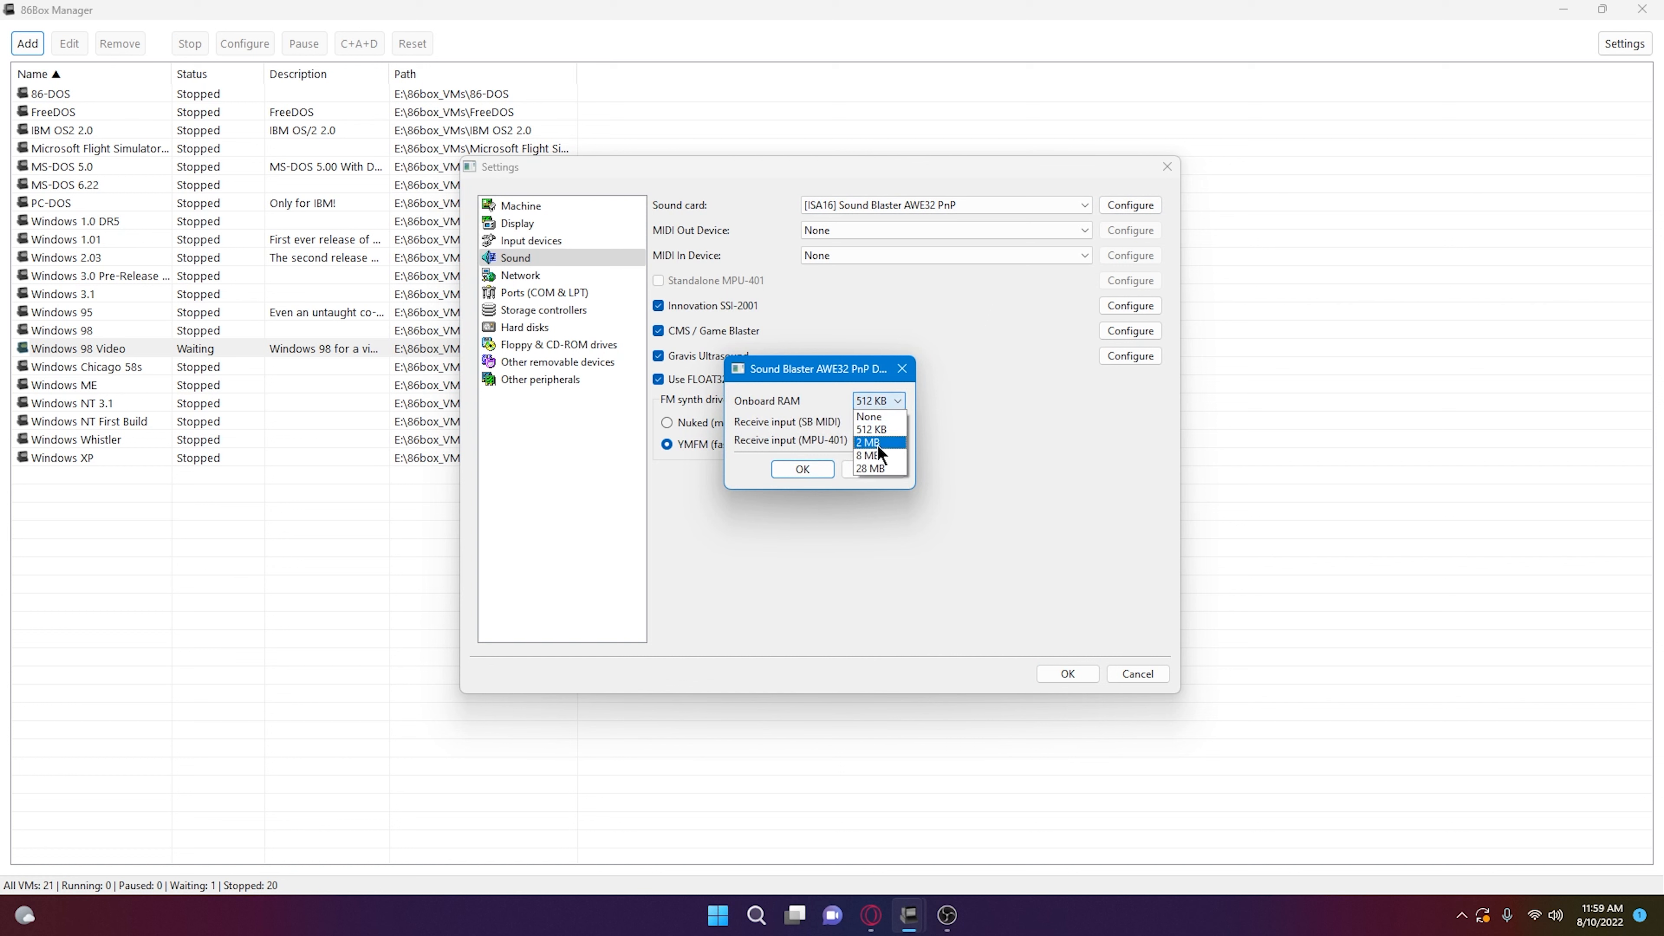
left_click(877, 469)
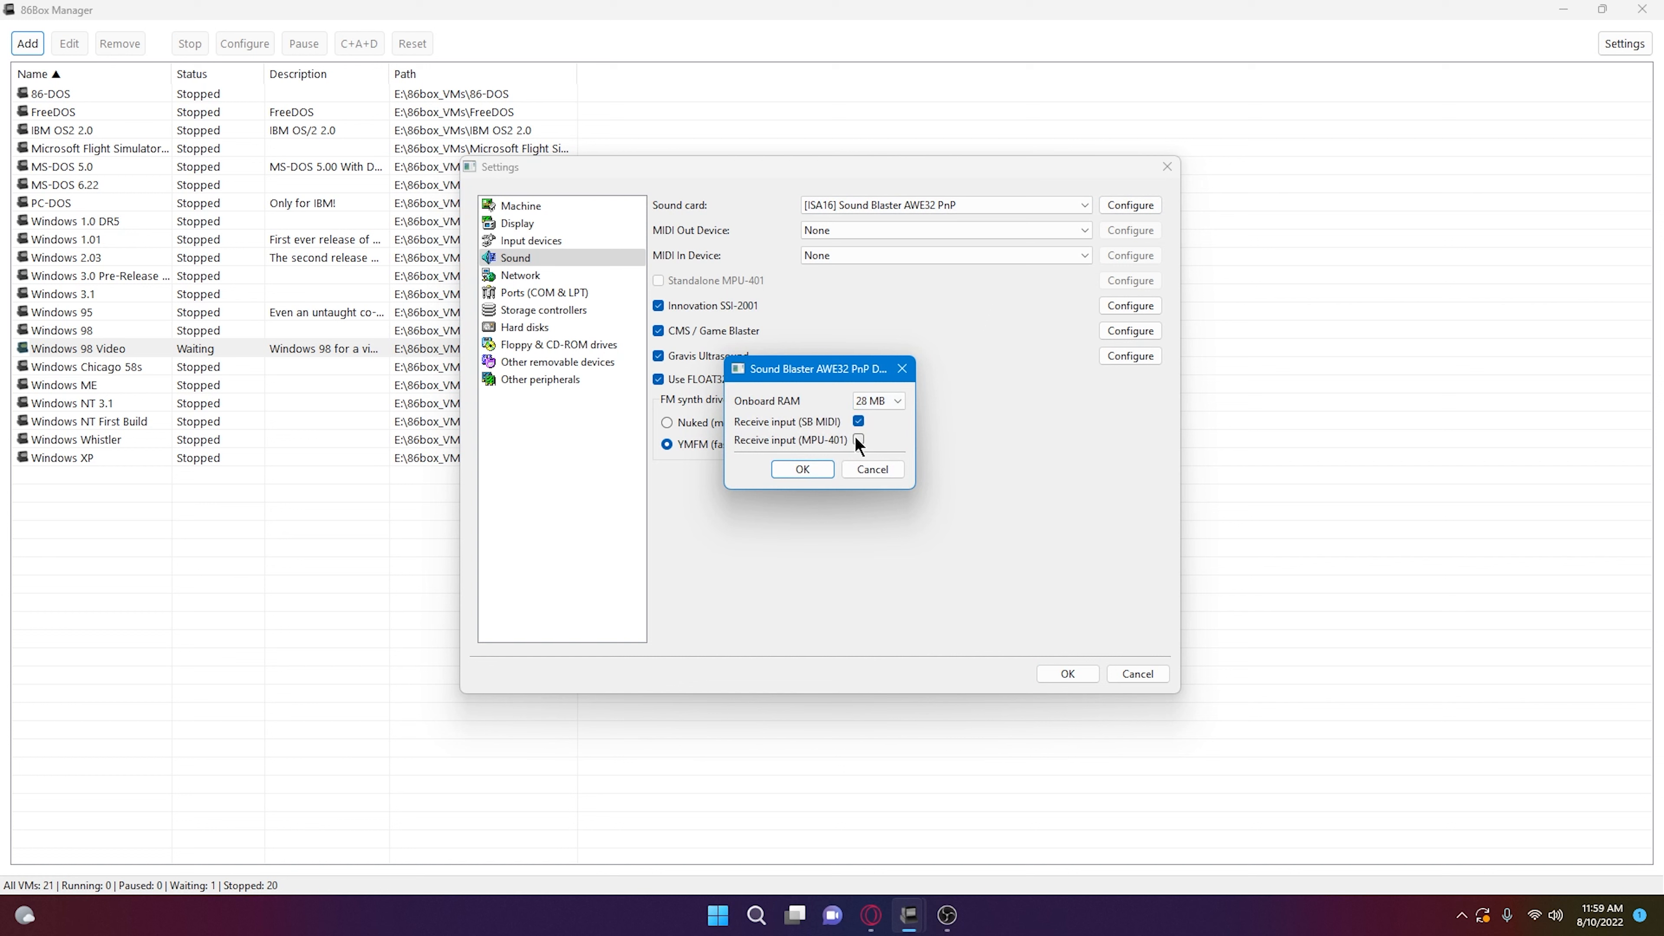
left_click(813, 459)
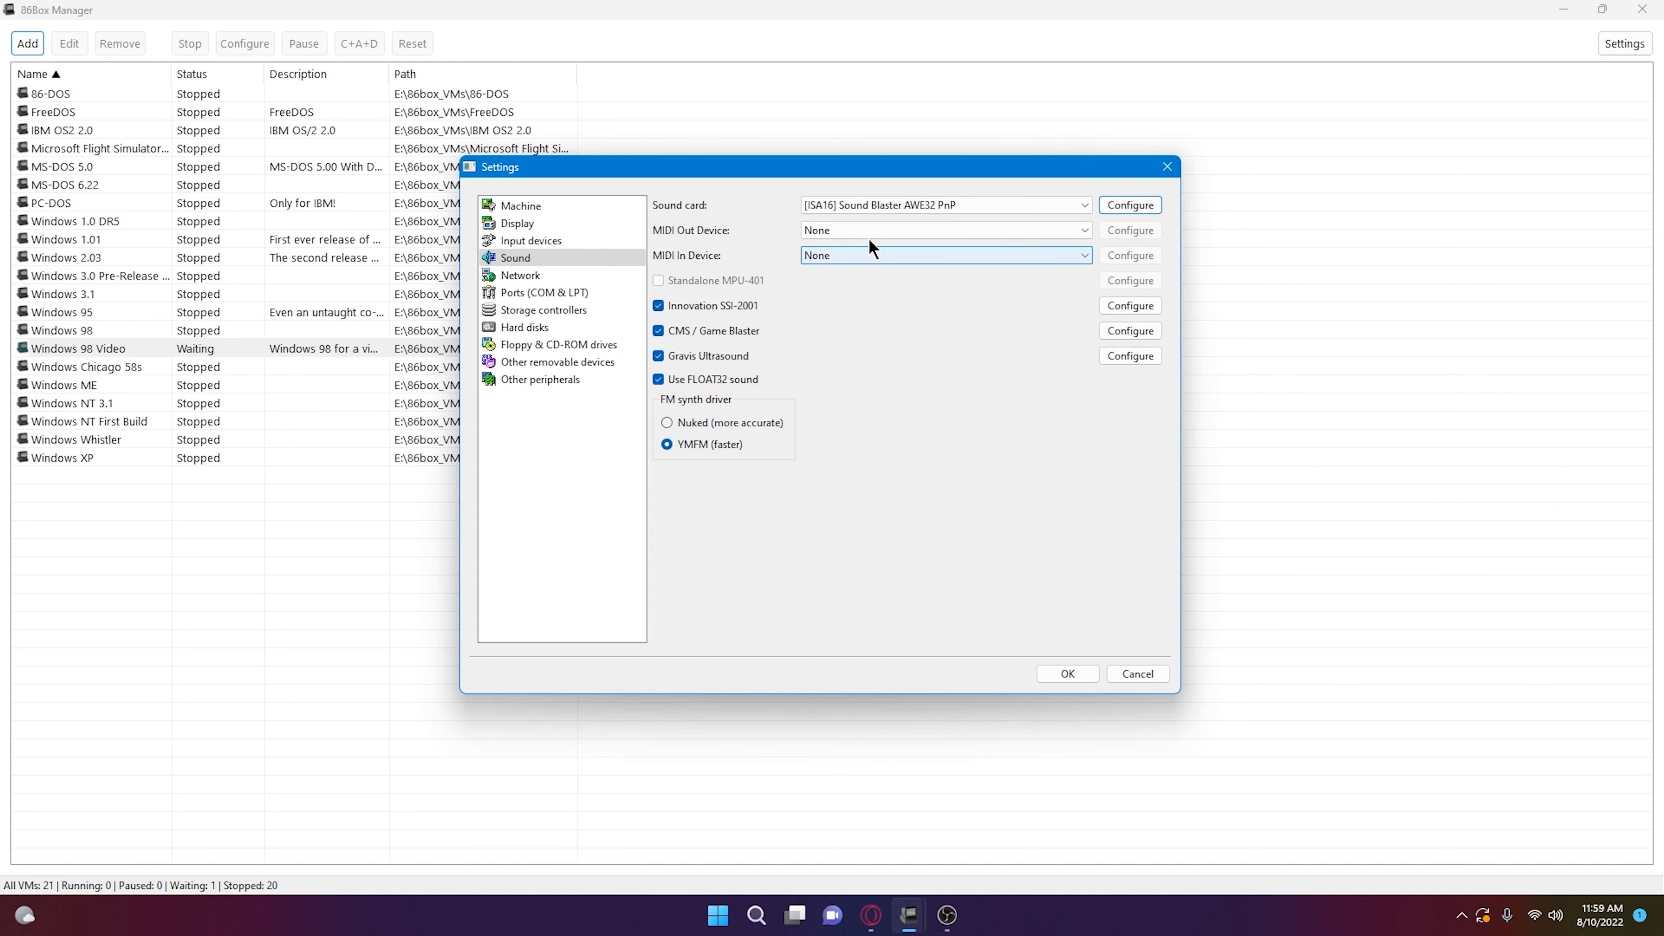
- Set the MIDI Out device to FluidSynth and enable Standalone MPU-401
left_click(872, 231)
left_click(872, 258)
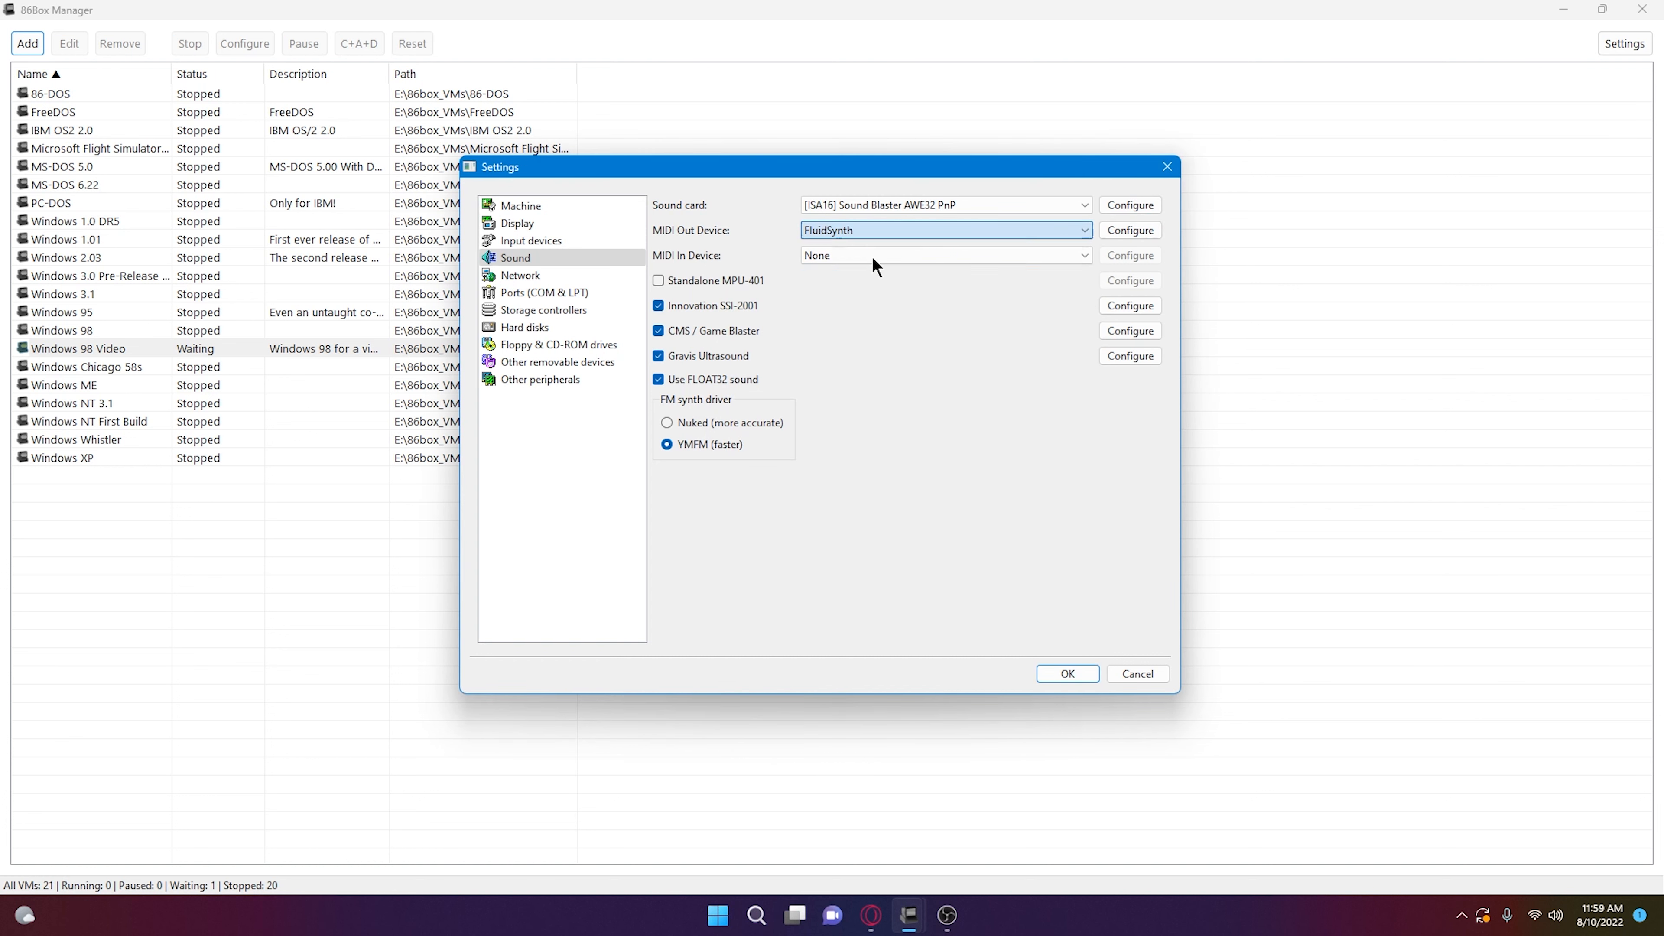
left_click(713, 277)
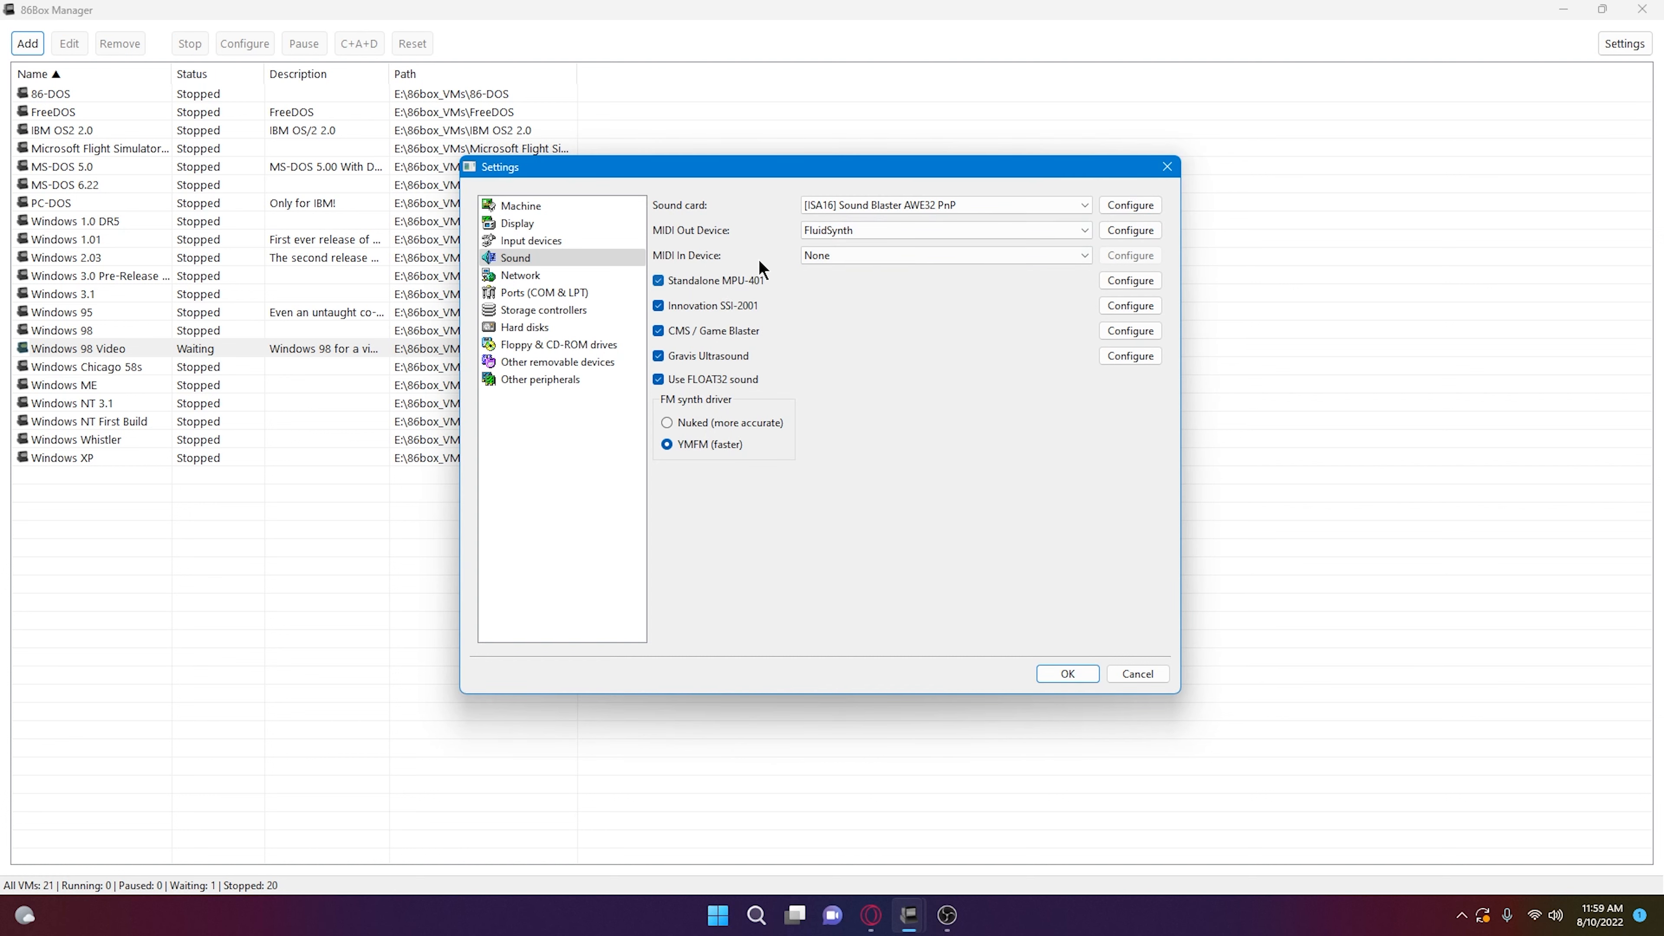
left_click(838, 230)
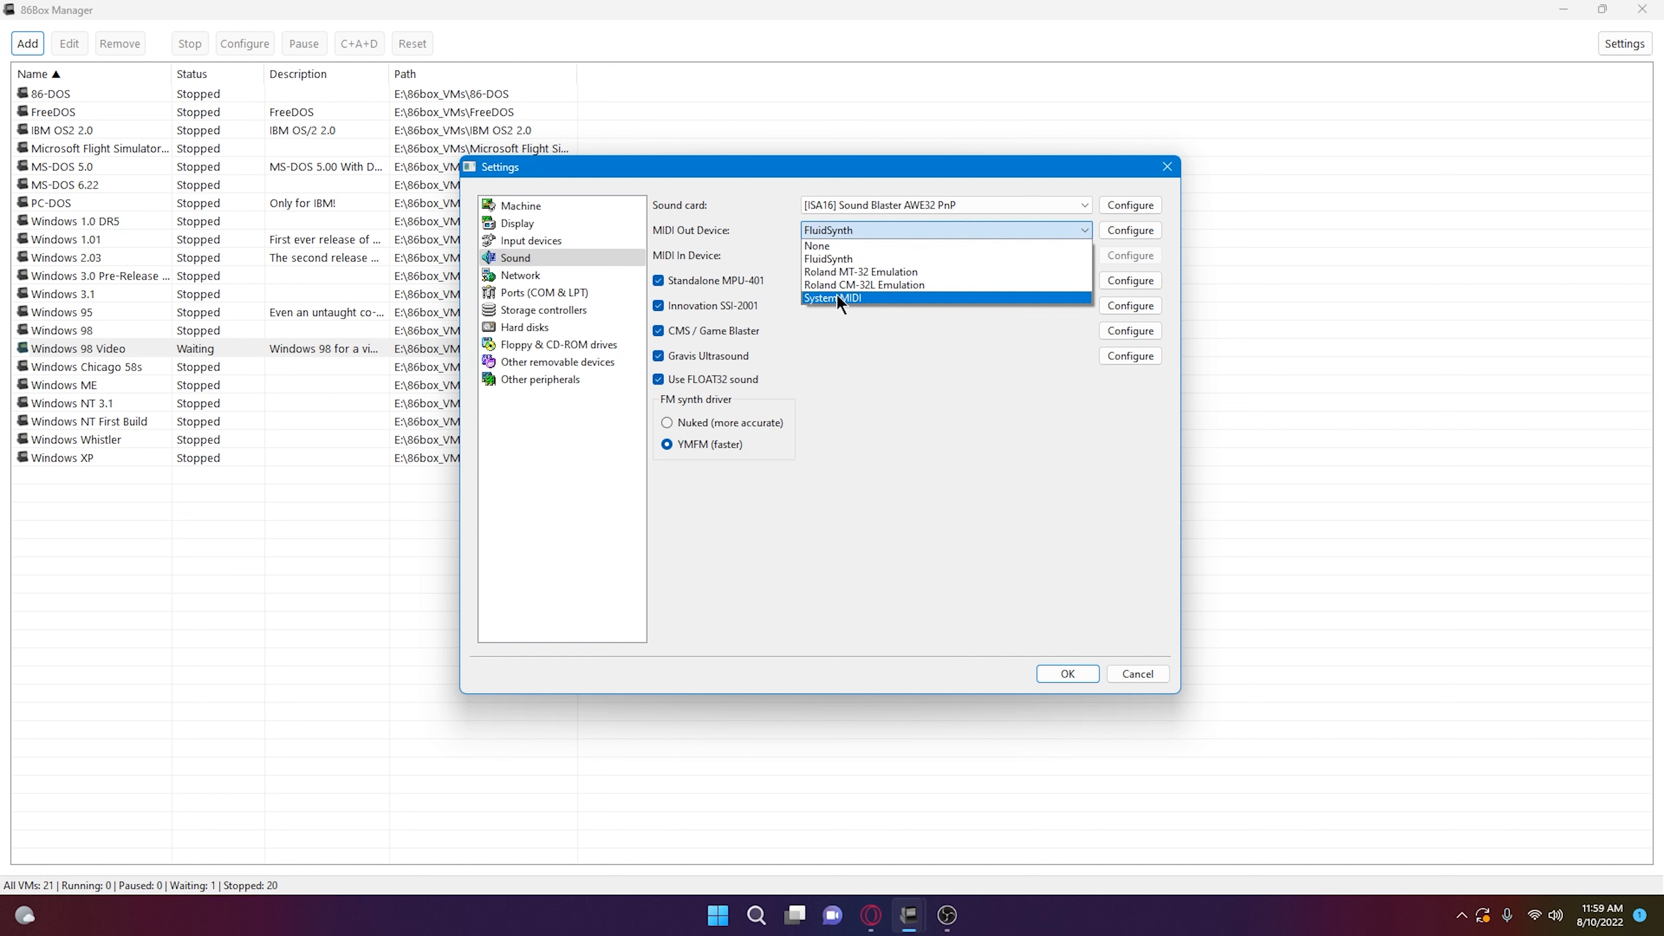
left_click(838, 259)
- In the network settings, set the network type to SLiRP and the adapter to [PCI] Realtek RTL8029AS
left_click(521, 275)
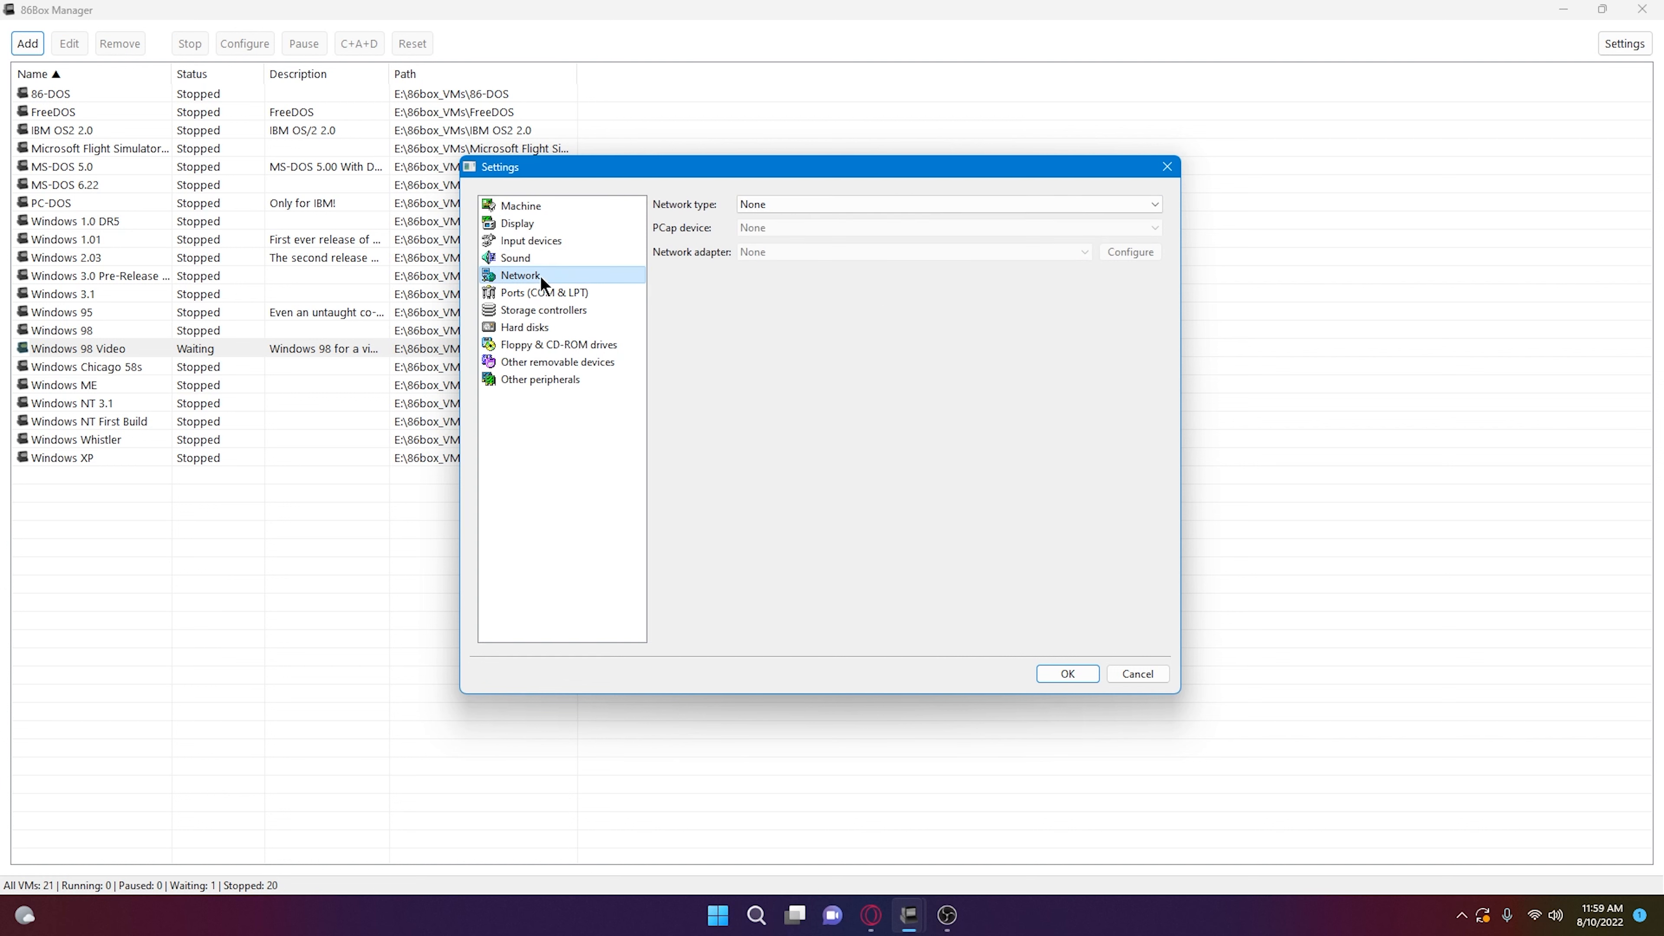
left_click(793, 204)
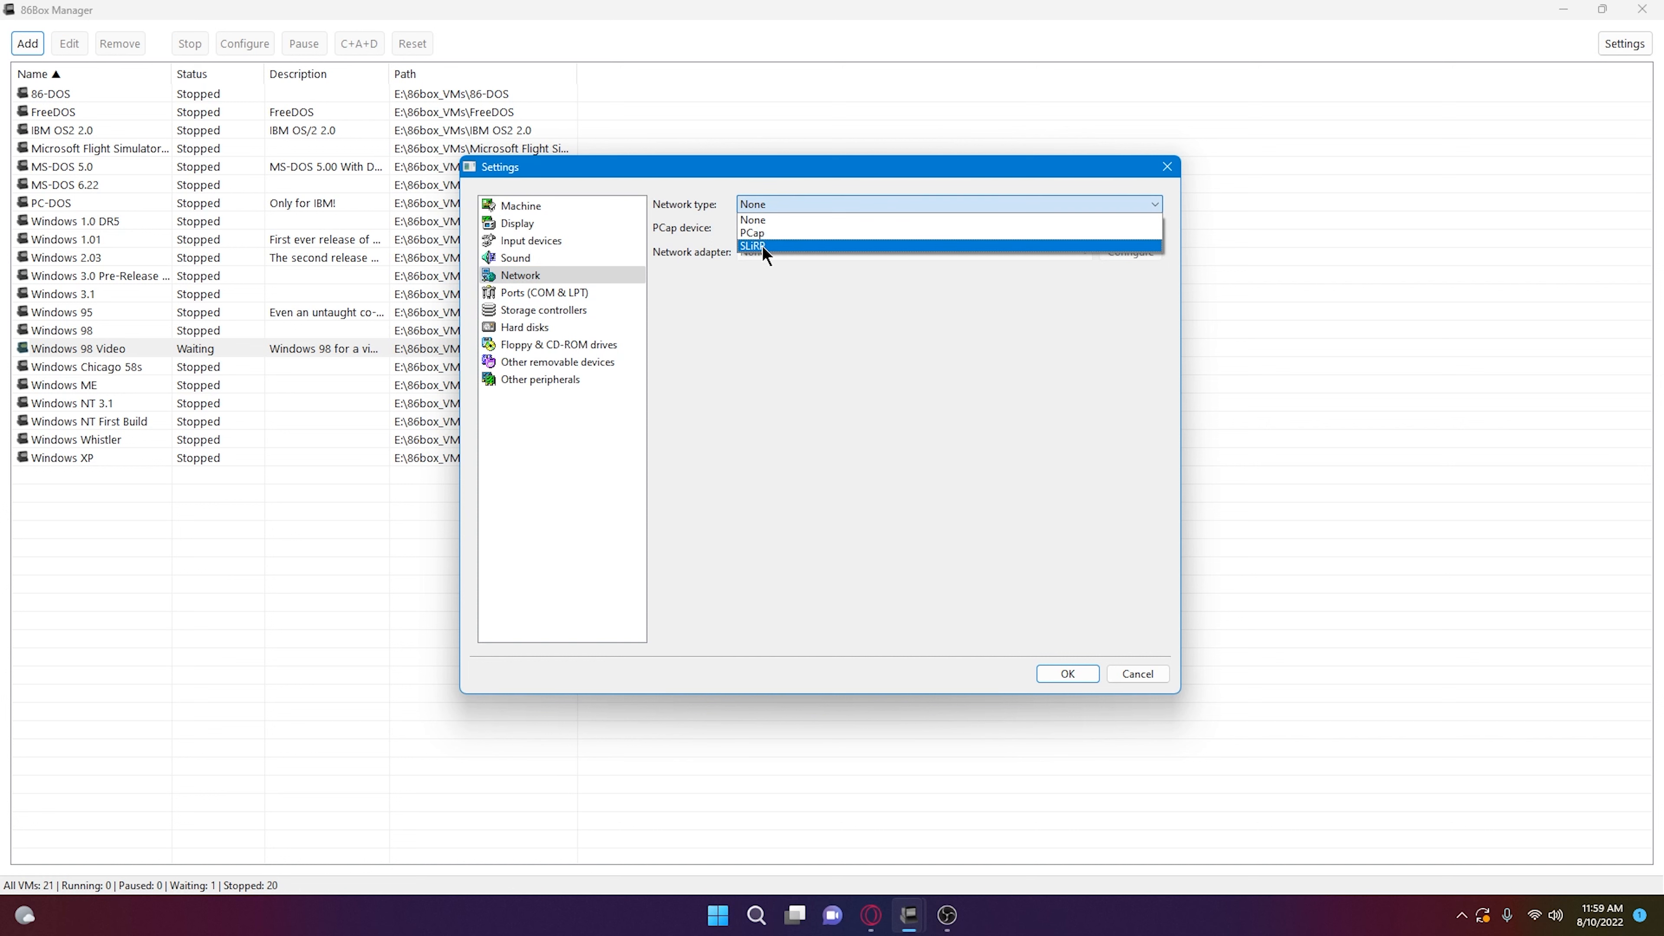
left_click(763, 245)
left_click(779, 204)
left_click(773, 205)
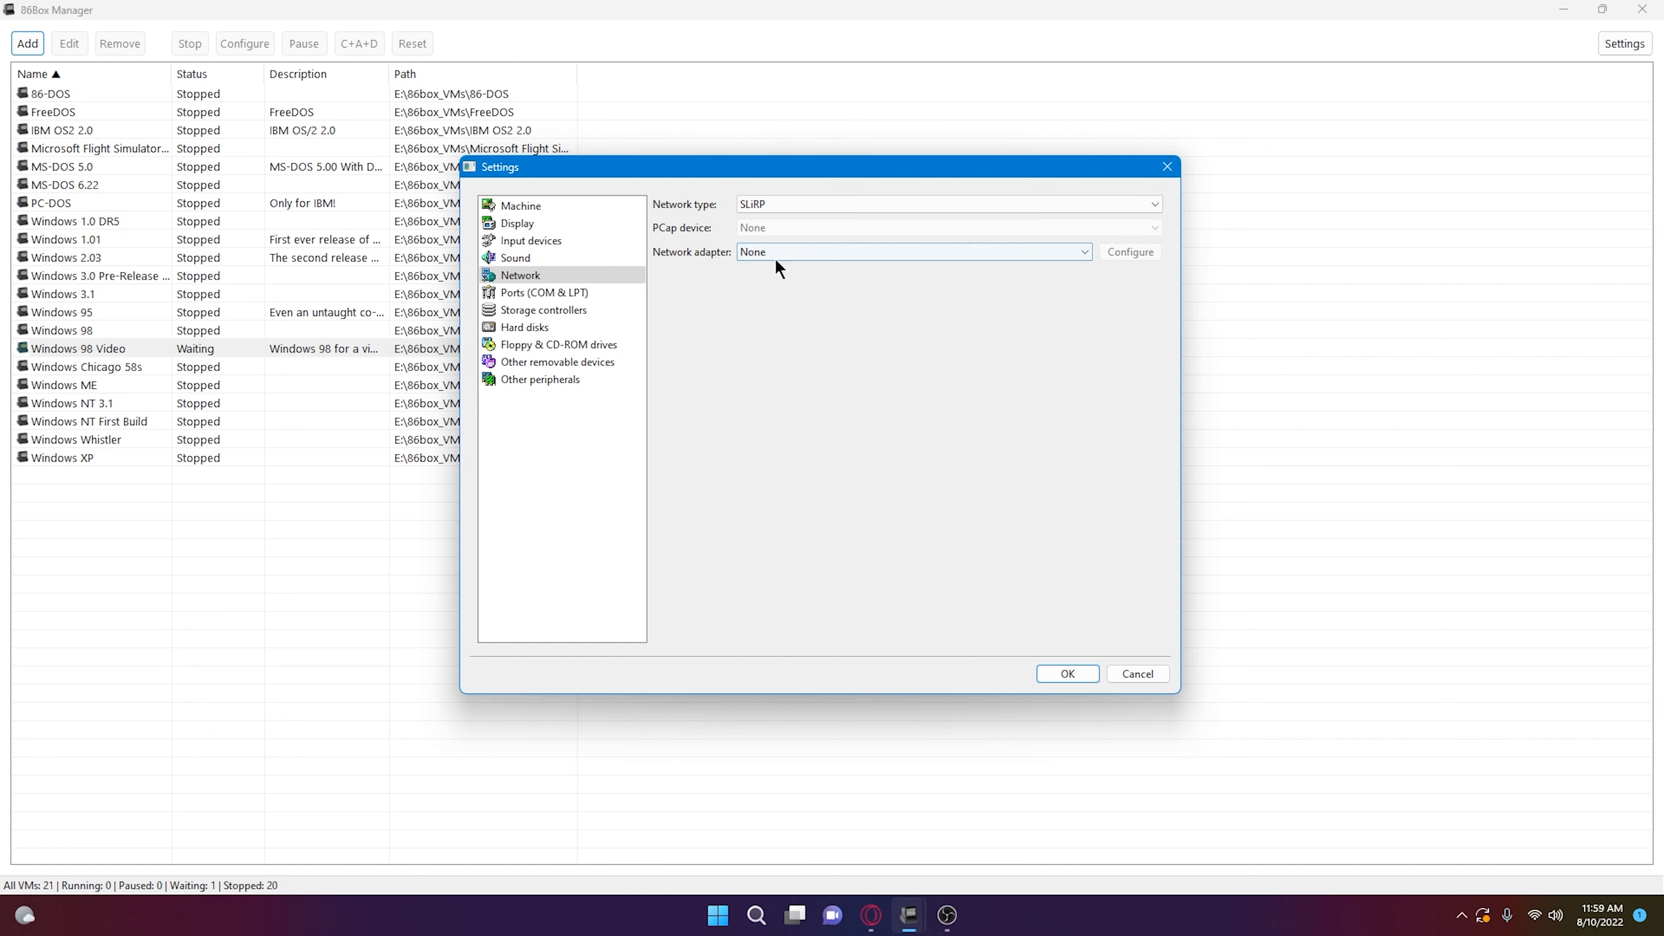
left_click(790, 253)
scroll(807, 361, "down", 2)
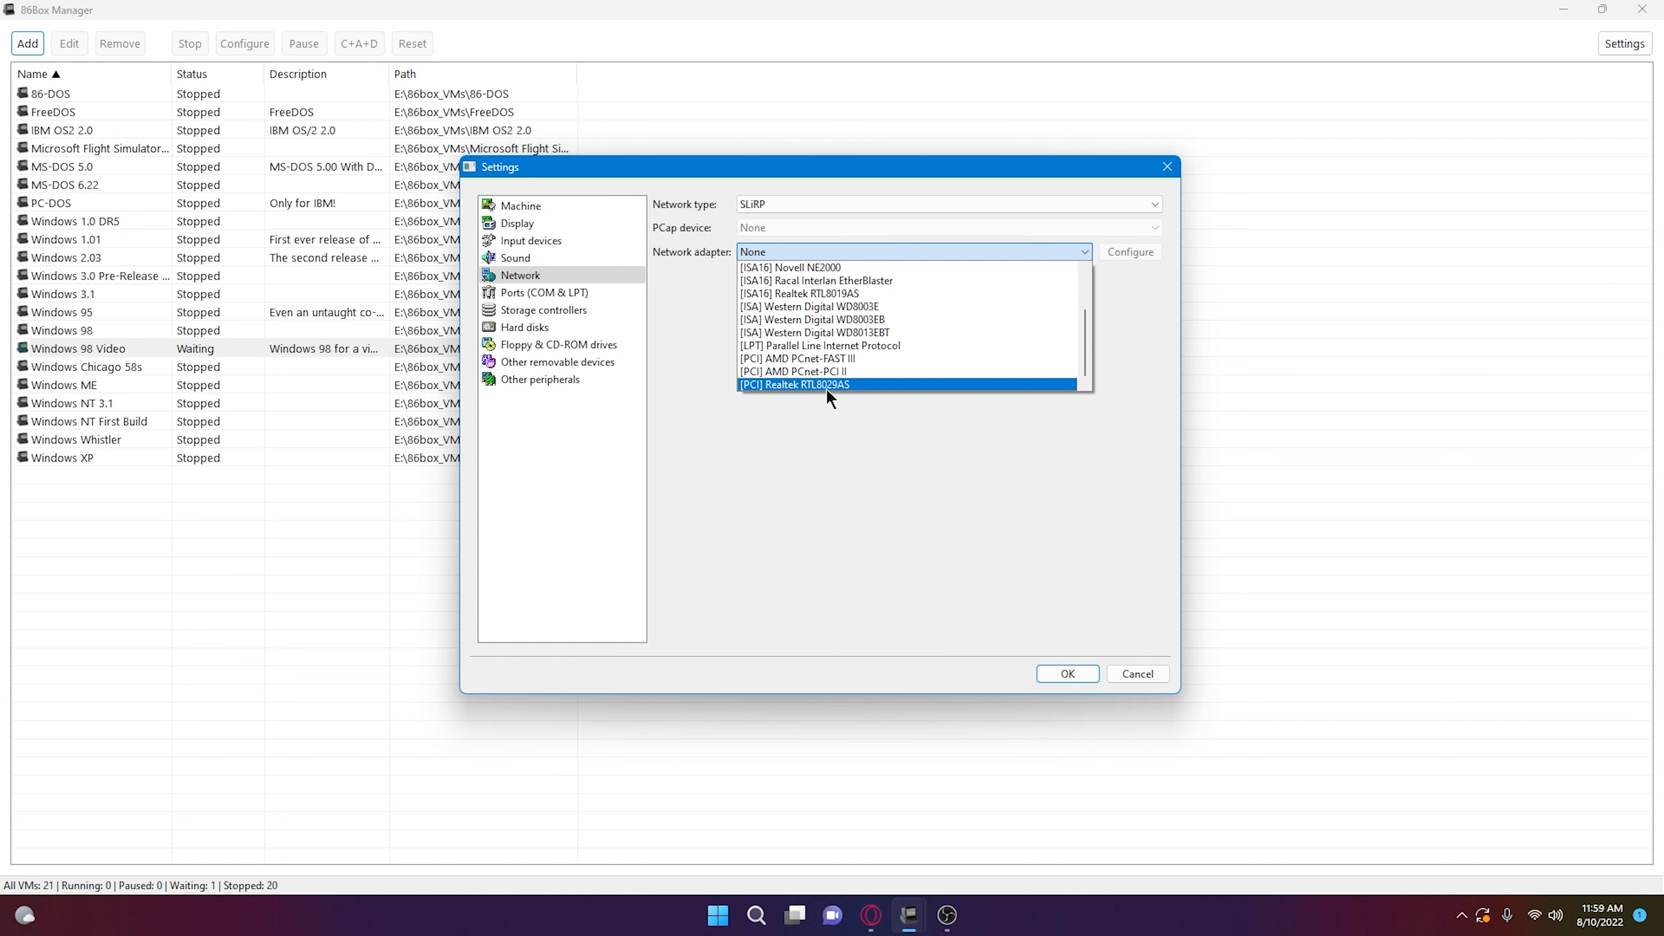
left_click(839, 386)
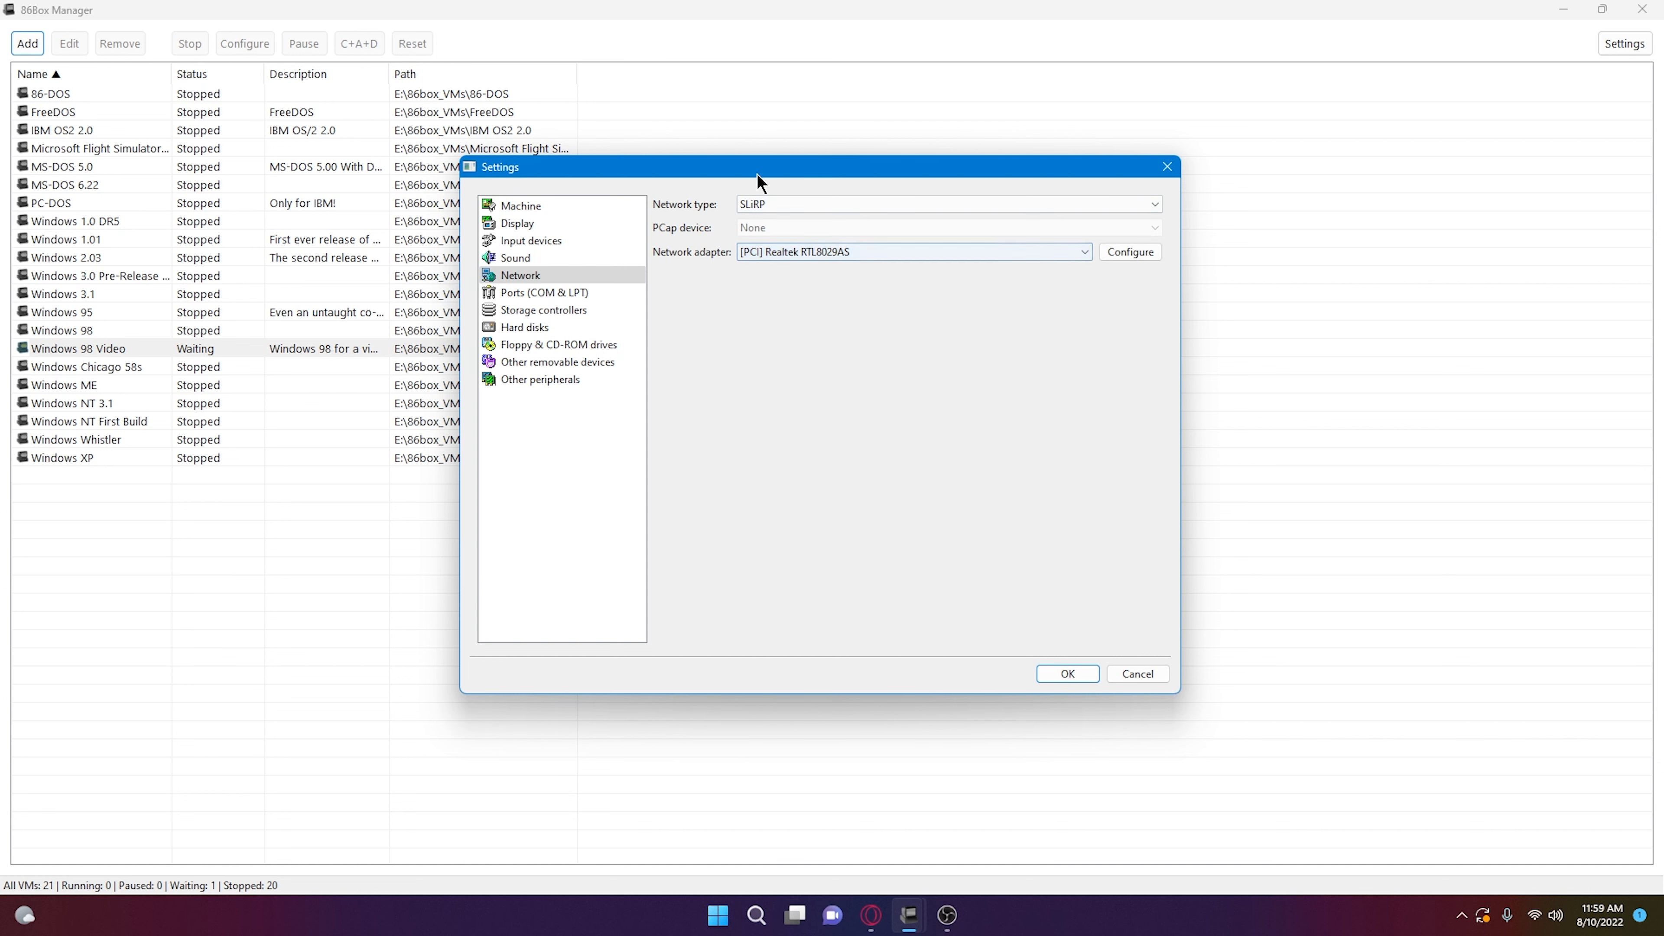
left_click(796, 208)
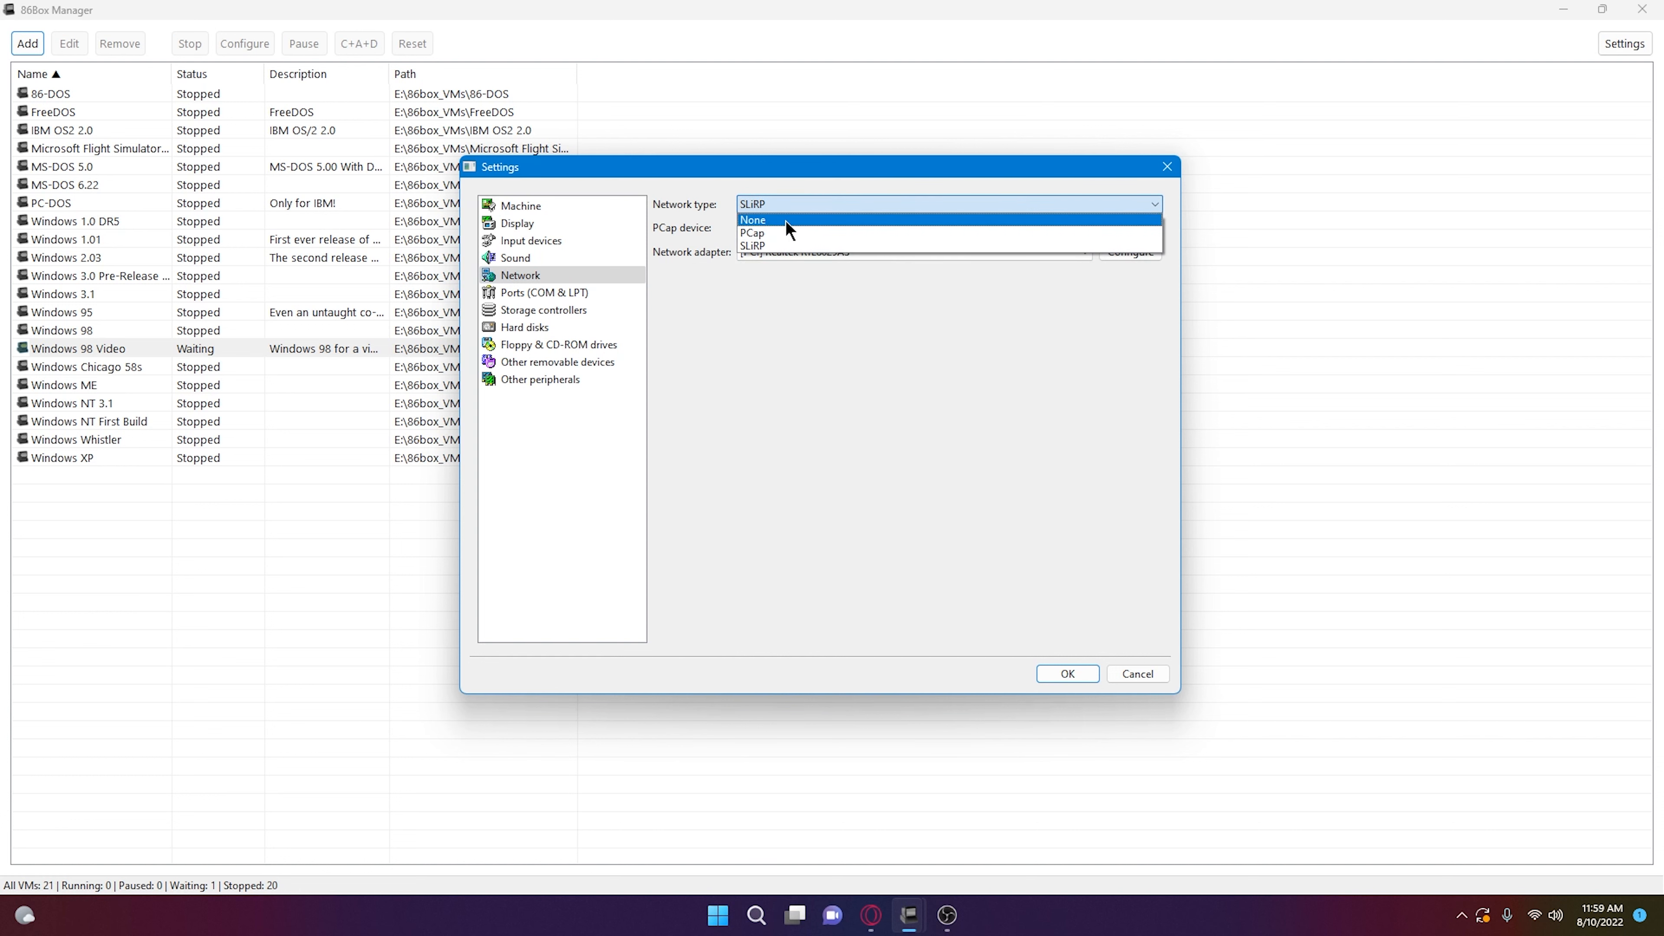
left_click(776, 246)
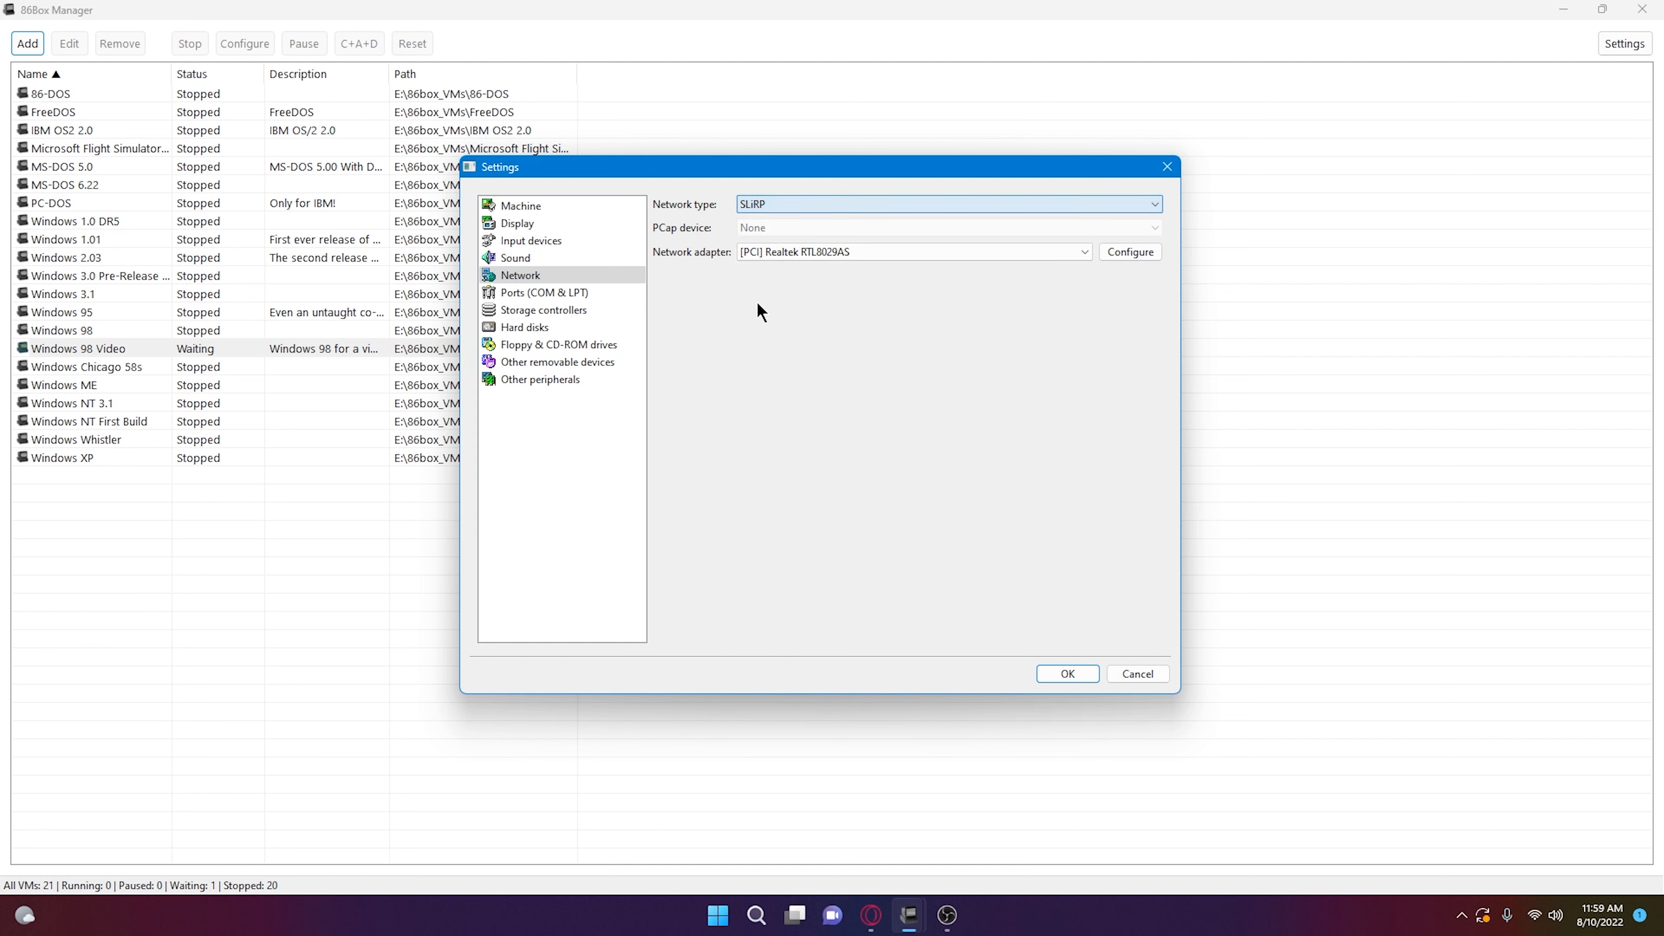
- In the storage controller settings, set the HD controller to Internal controller
left_click(590, 297)
left_click(587, 275)
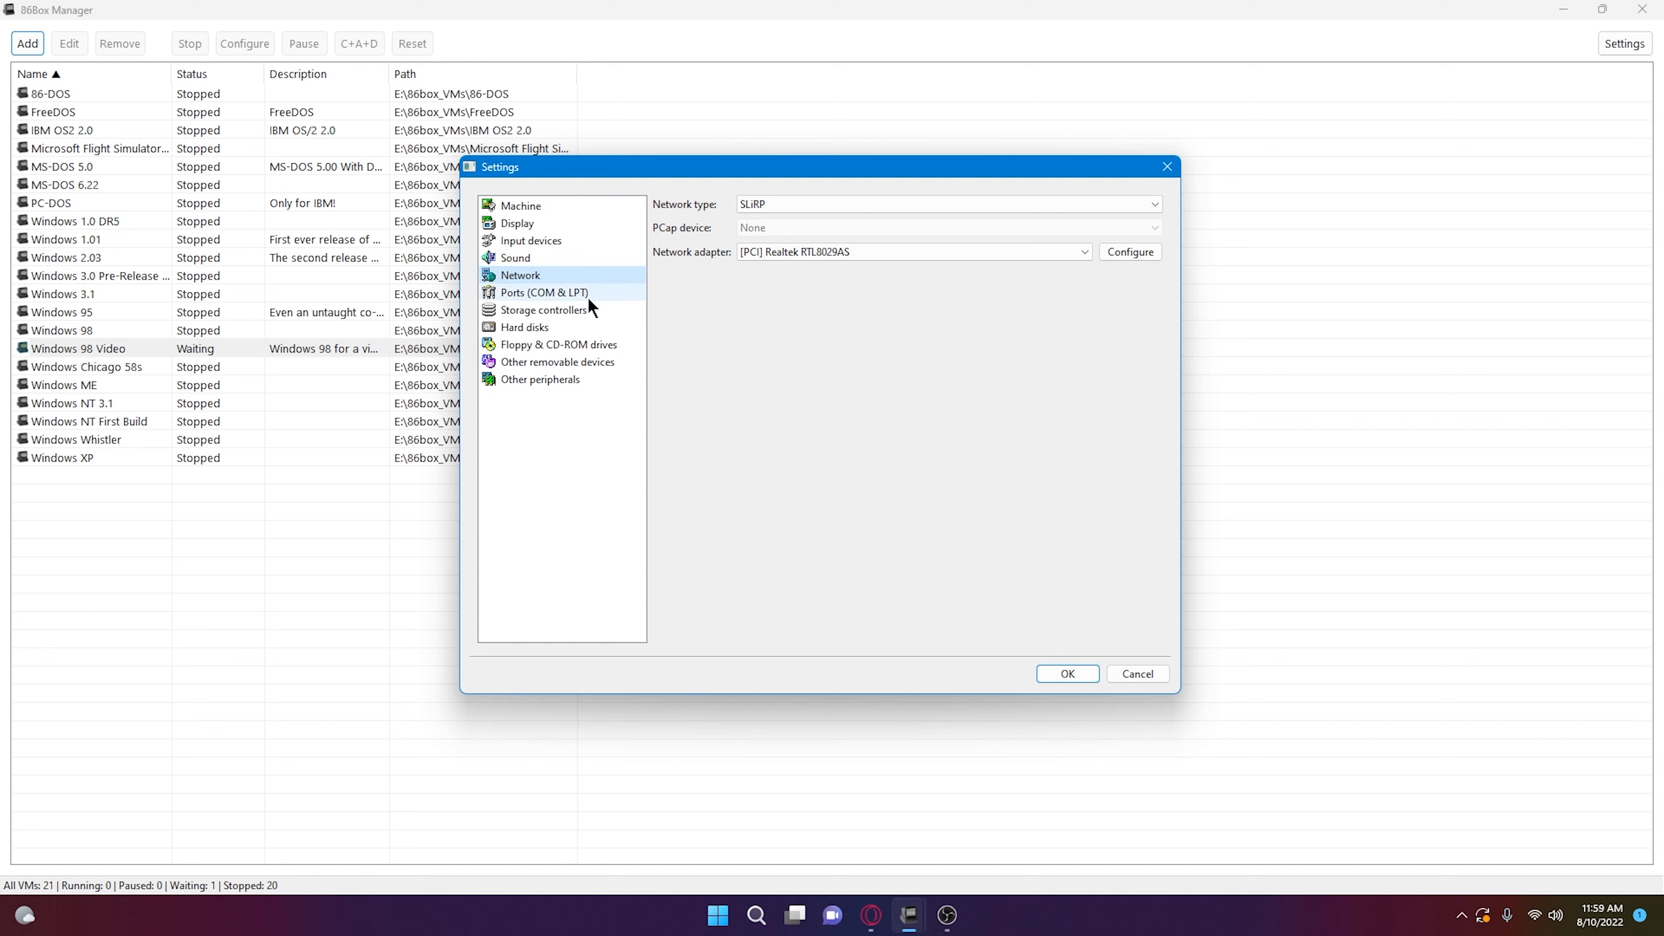
left_click(588, 306)
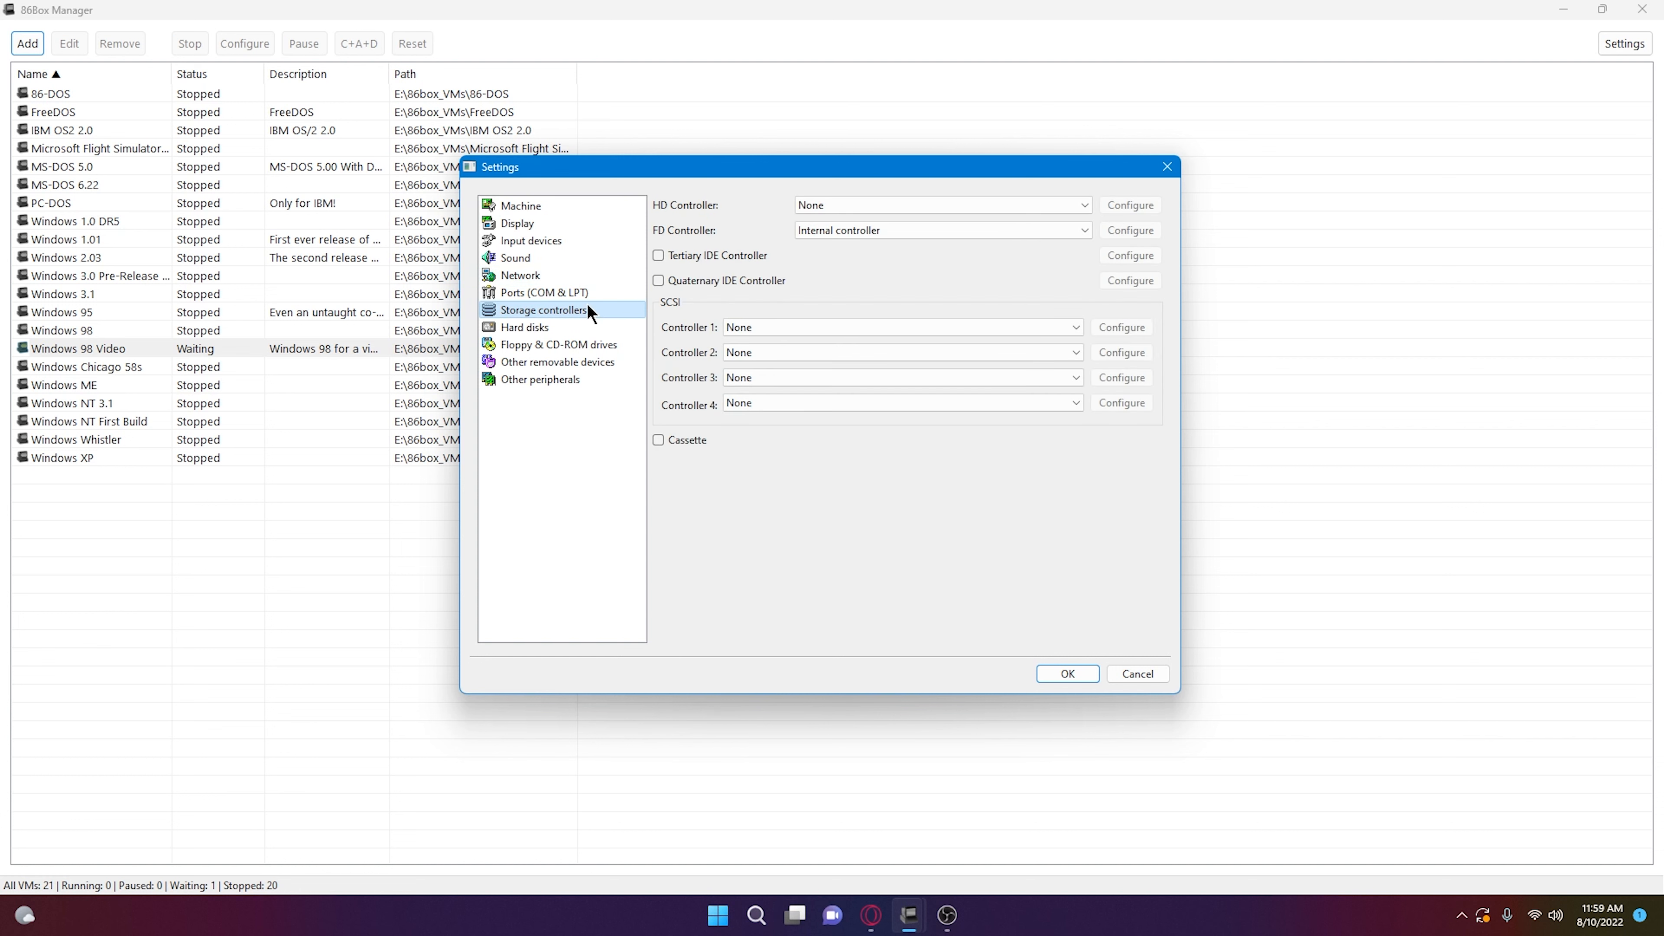
left_click(836, 206)
left_click(834, 233)
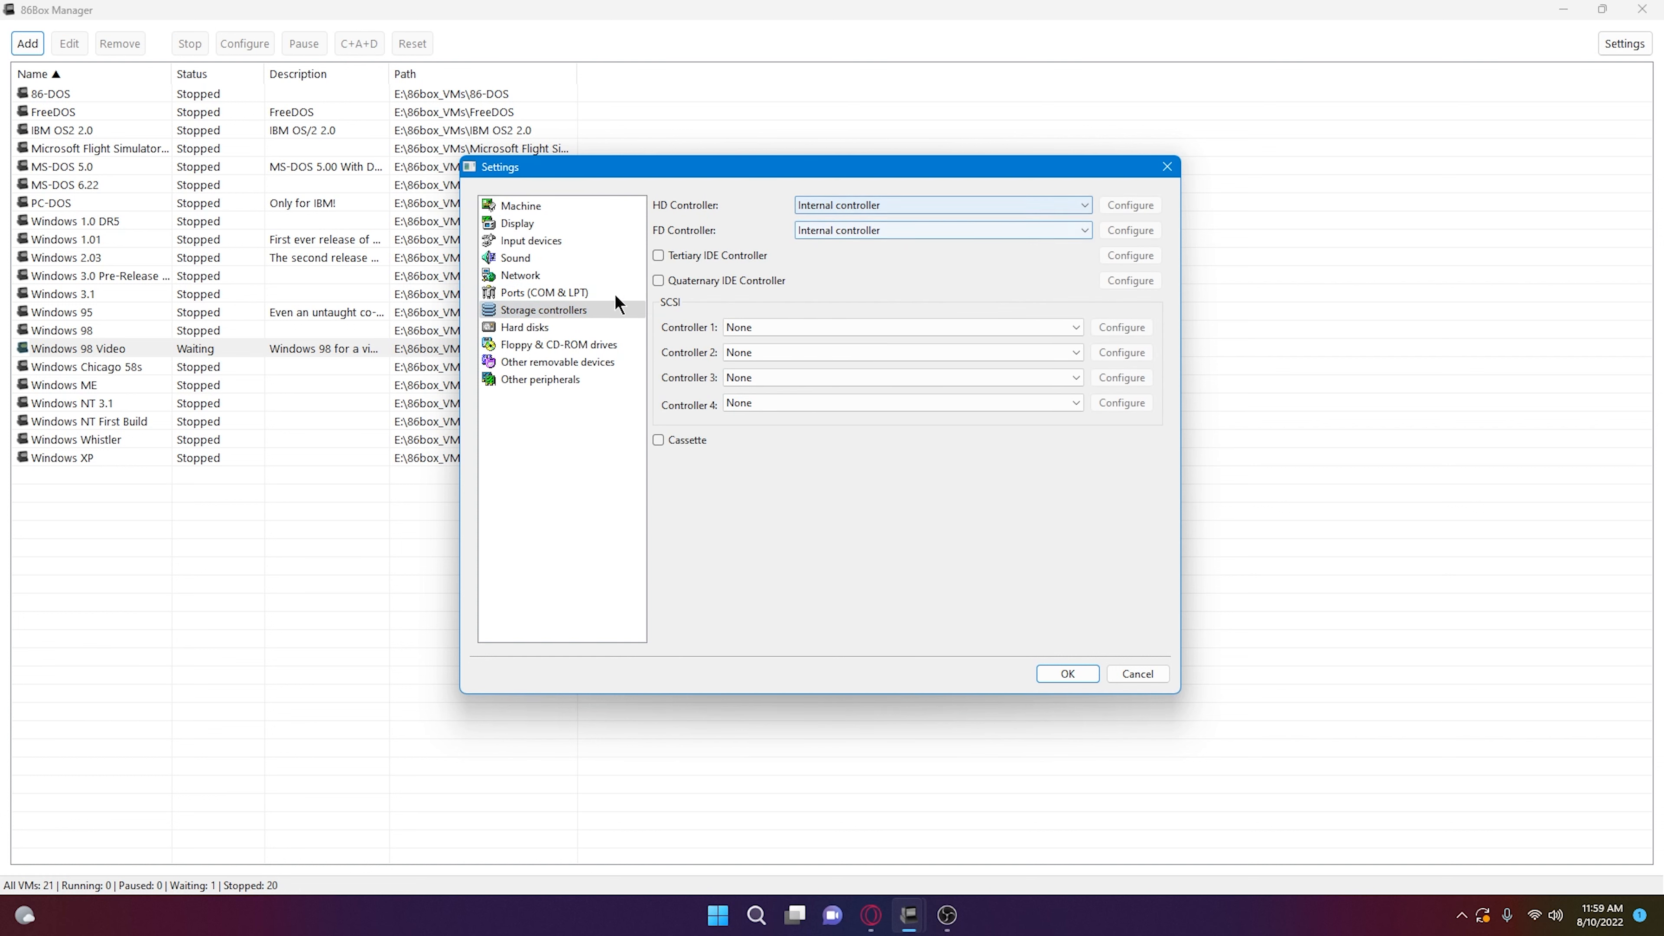
- Start adding a new hard disk to the virtual machine with the speed set to RAM Disk (max. speed)
left_click(578, 330)
left_click(735, 633)
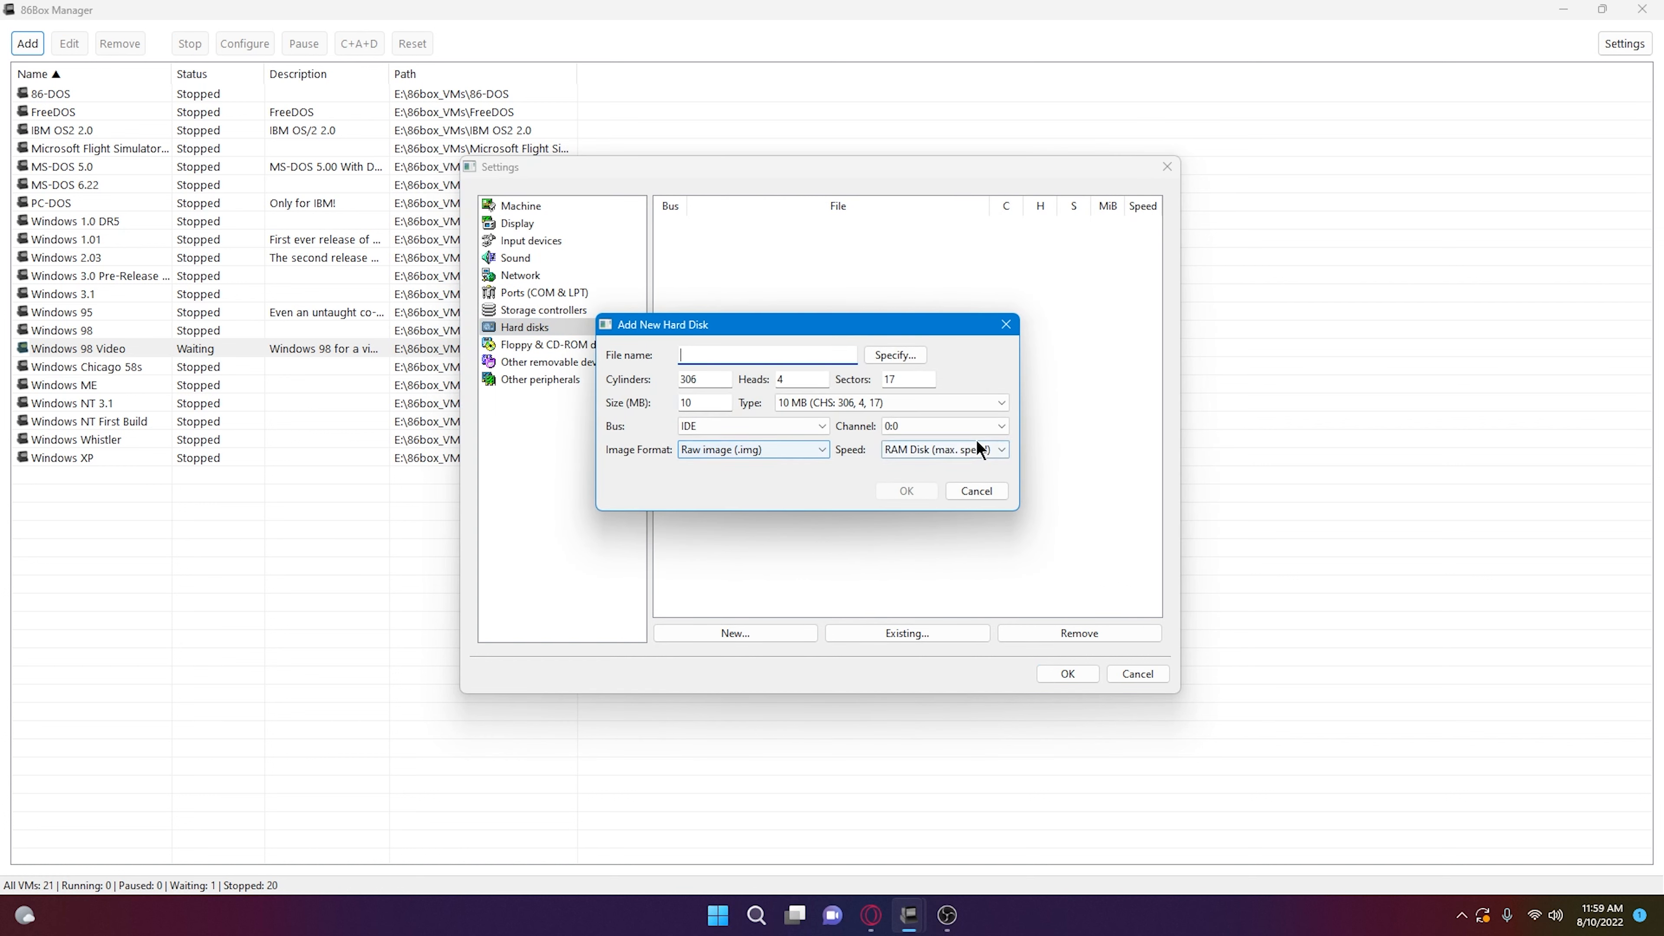
left_click(956, 452)
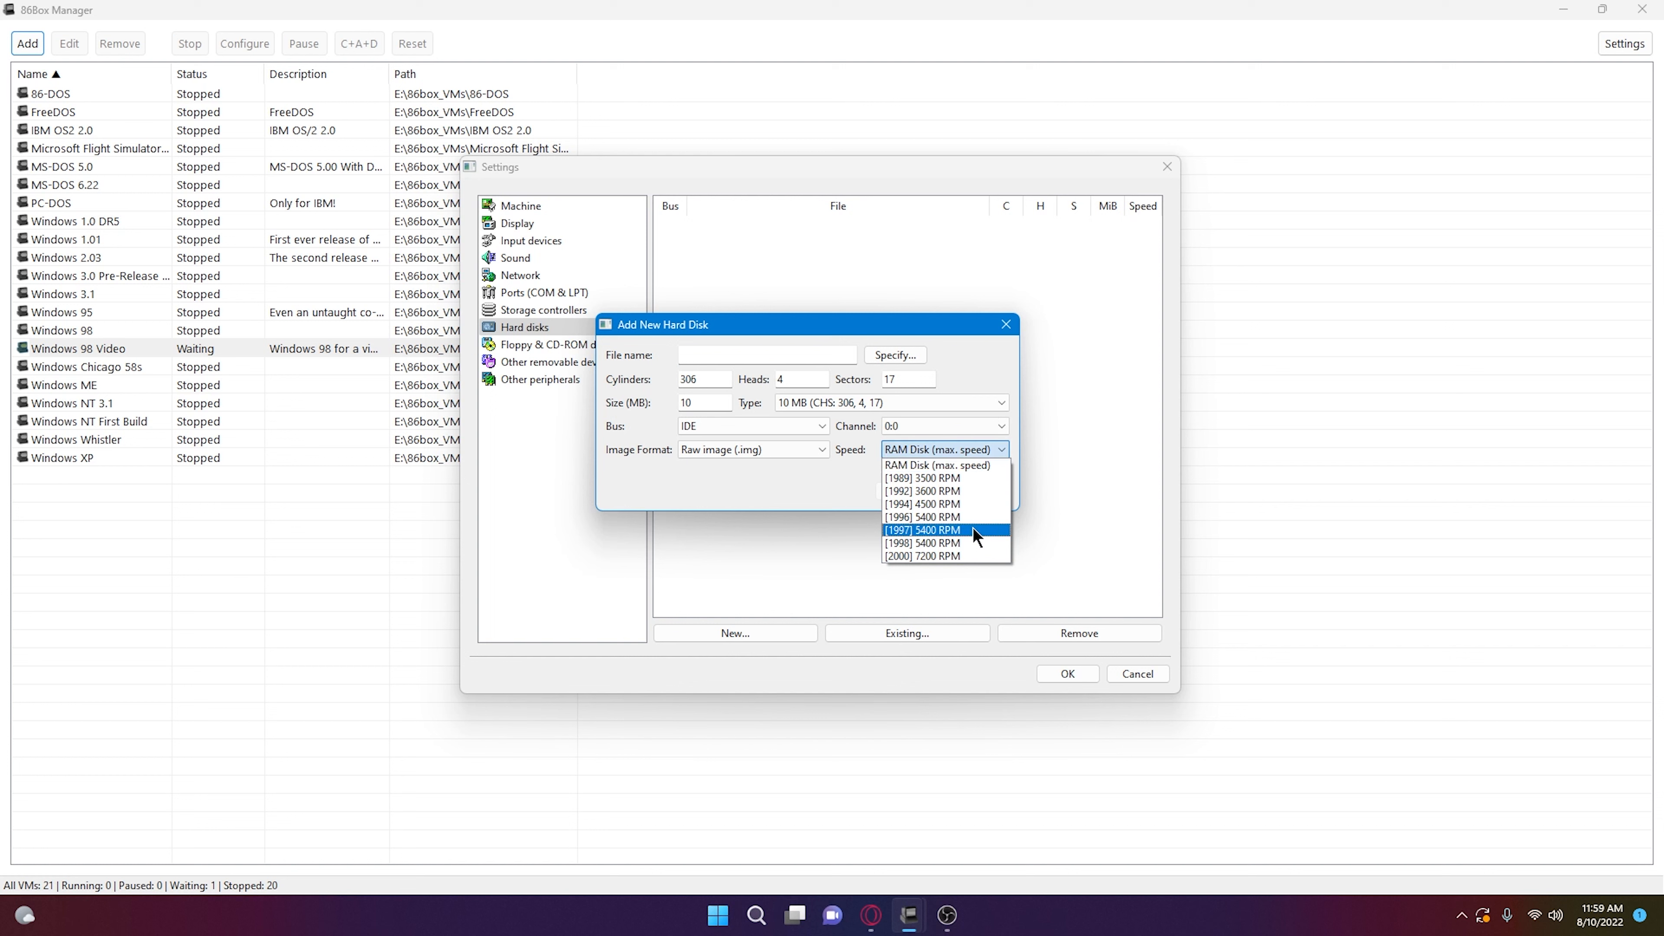
left_click(1006, 464)
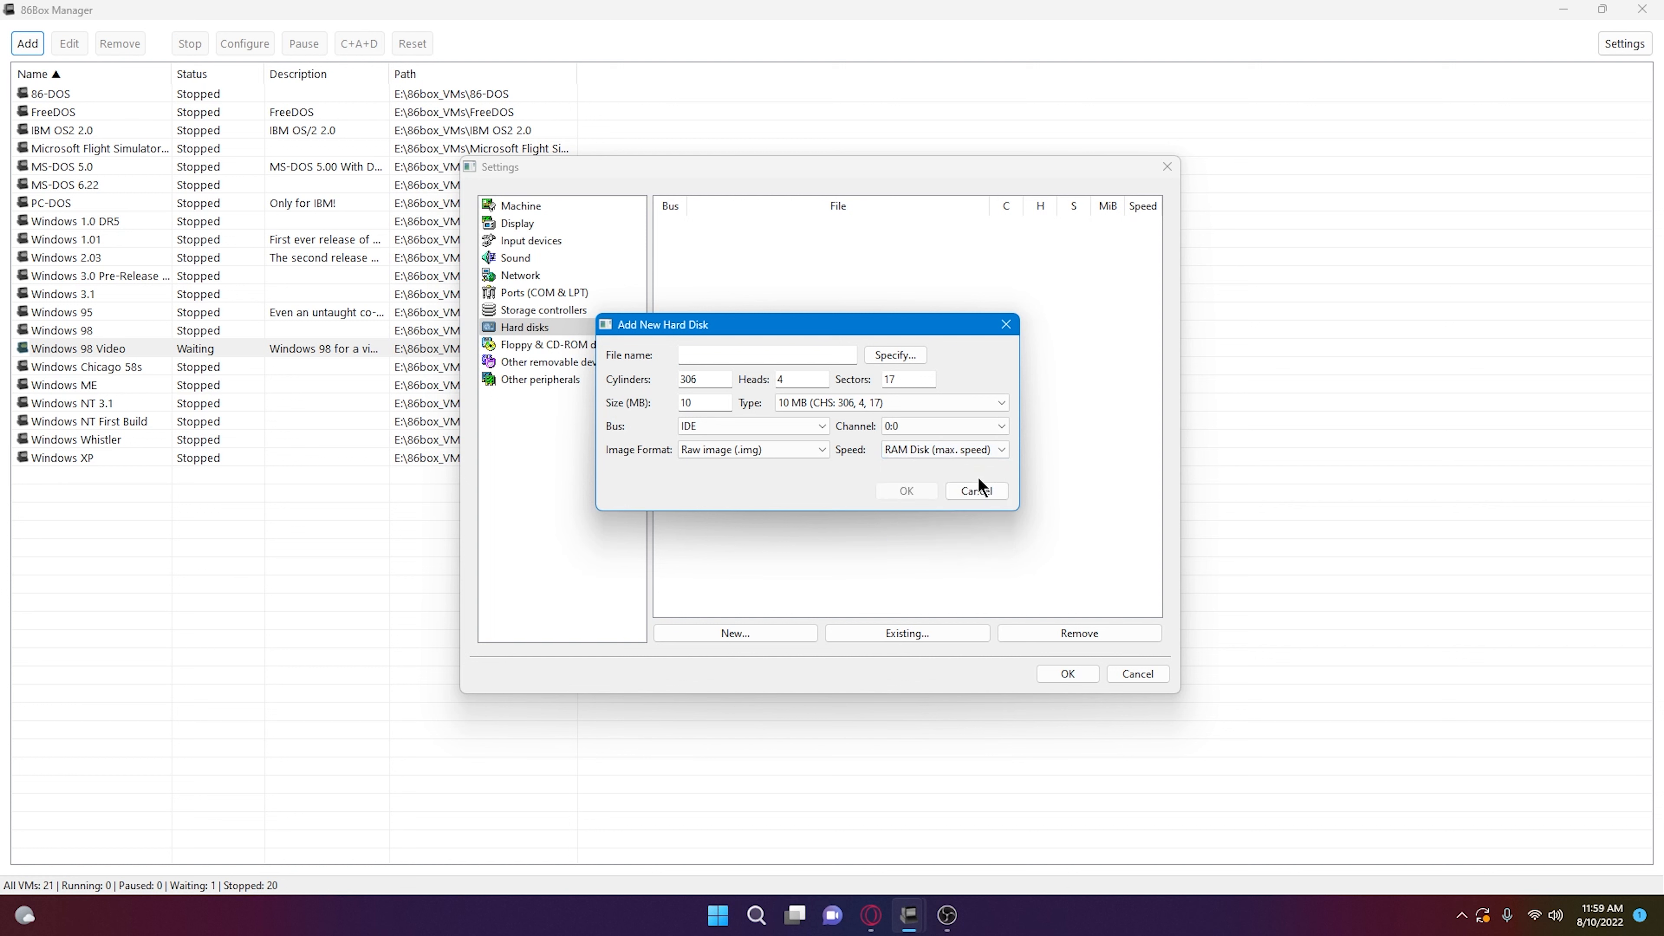
- Keep the new disk's image format as Raw image (.img), its bus as IDE and its channel as 0:0
left_click(745, 450)
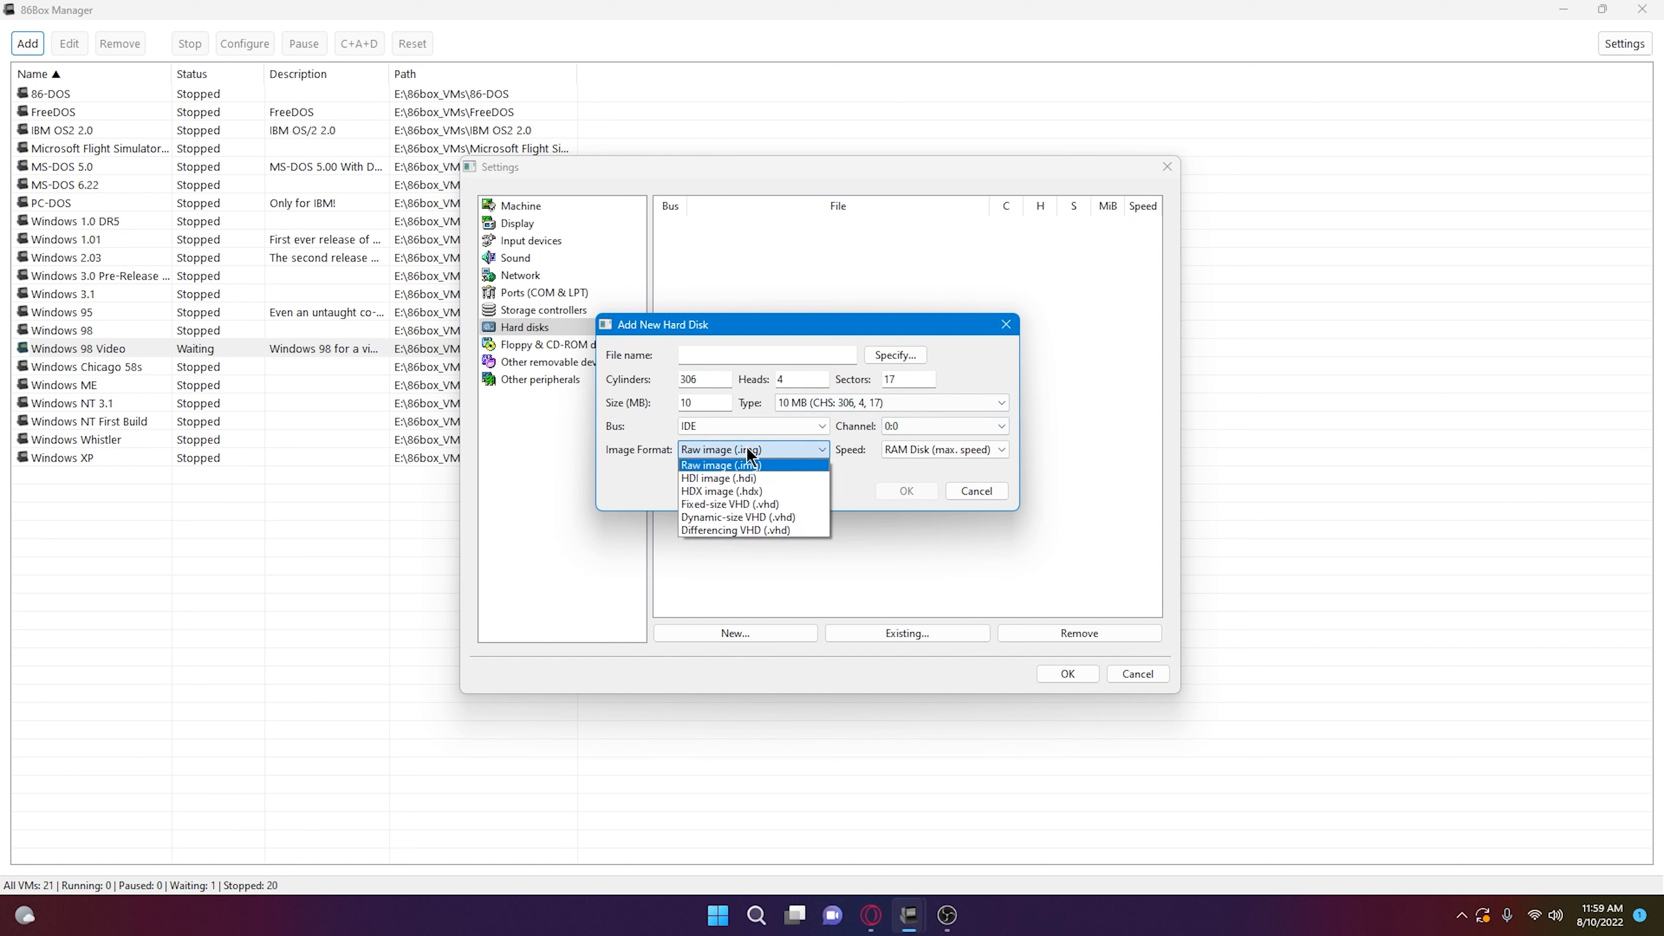
left_click(752, 431)
left_click(759, 426)
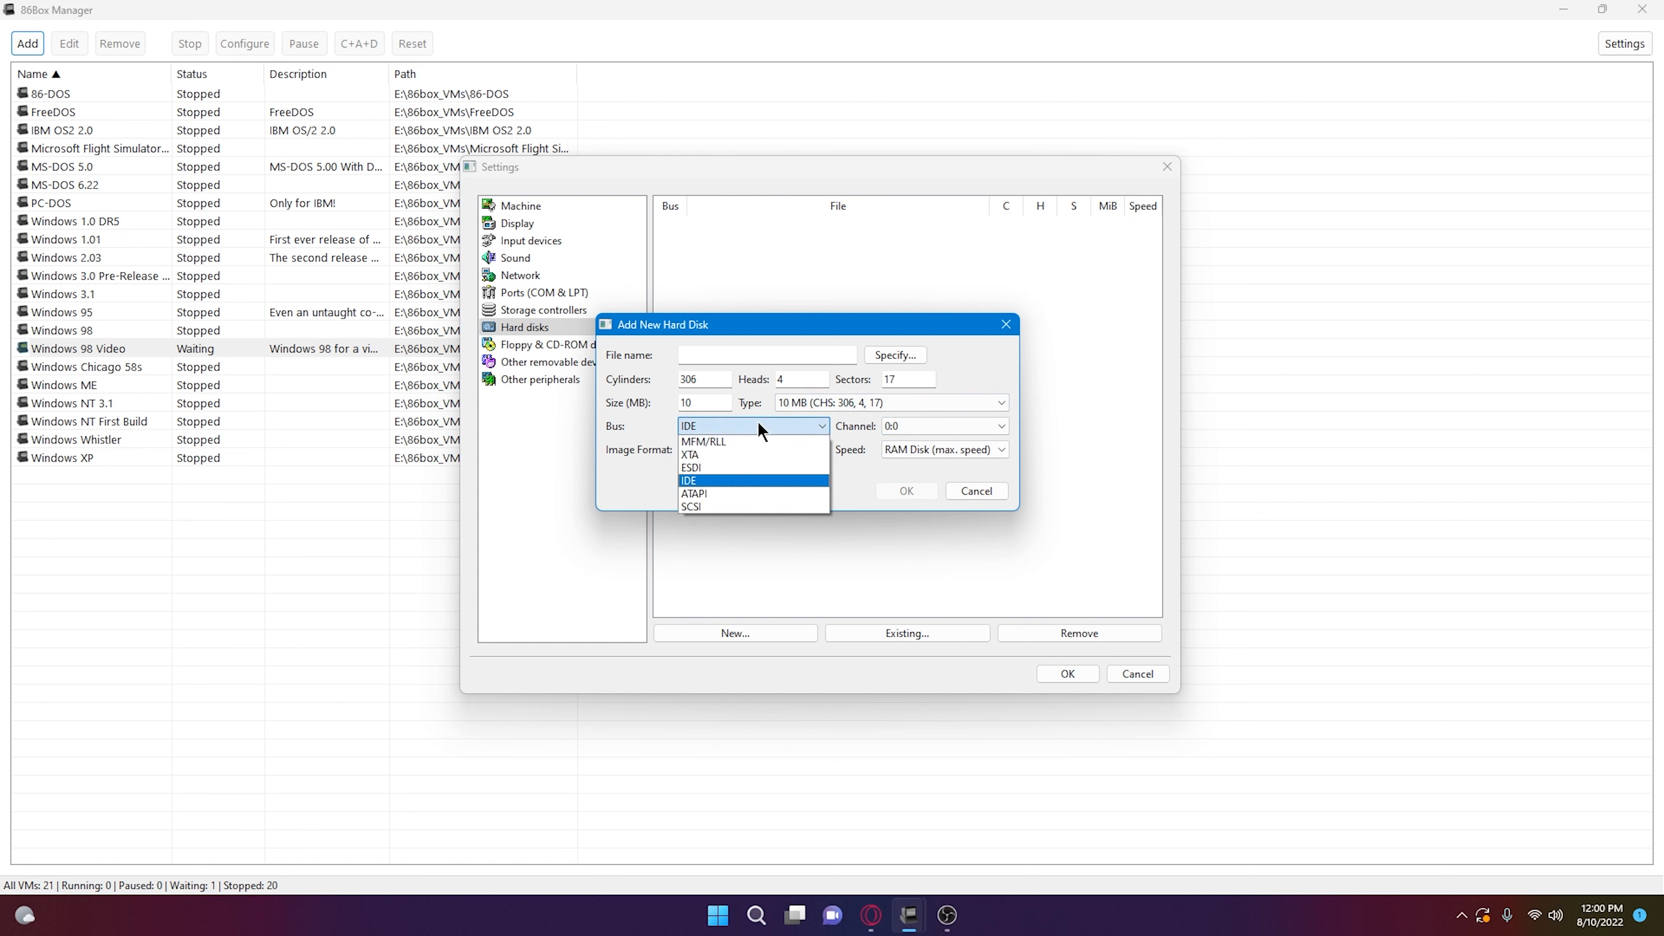
left_click(758, 421)
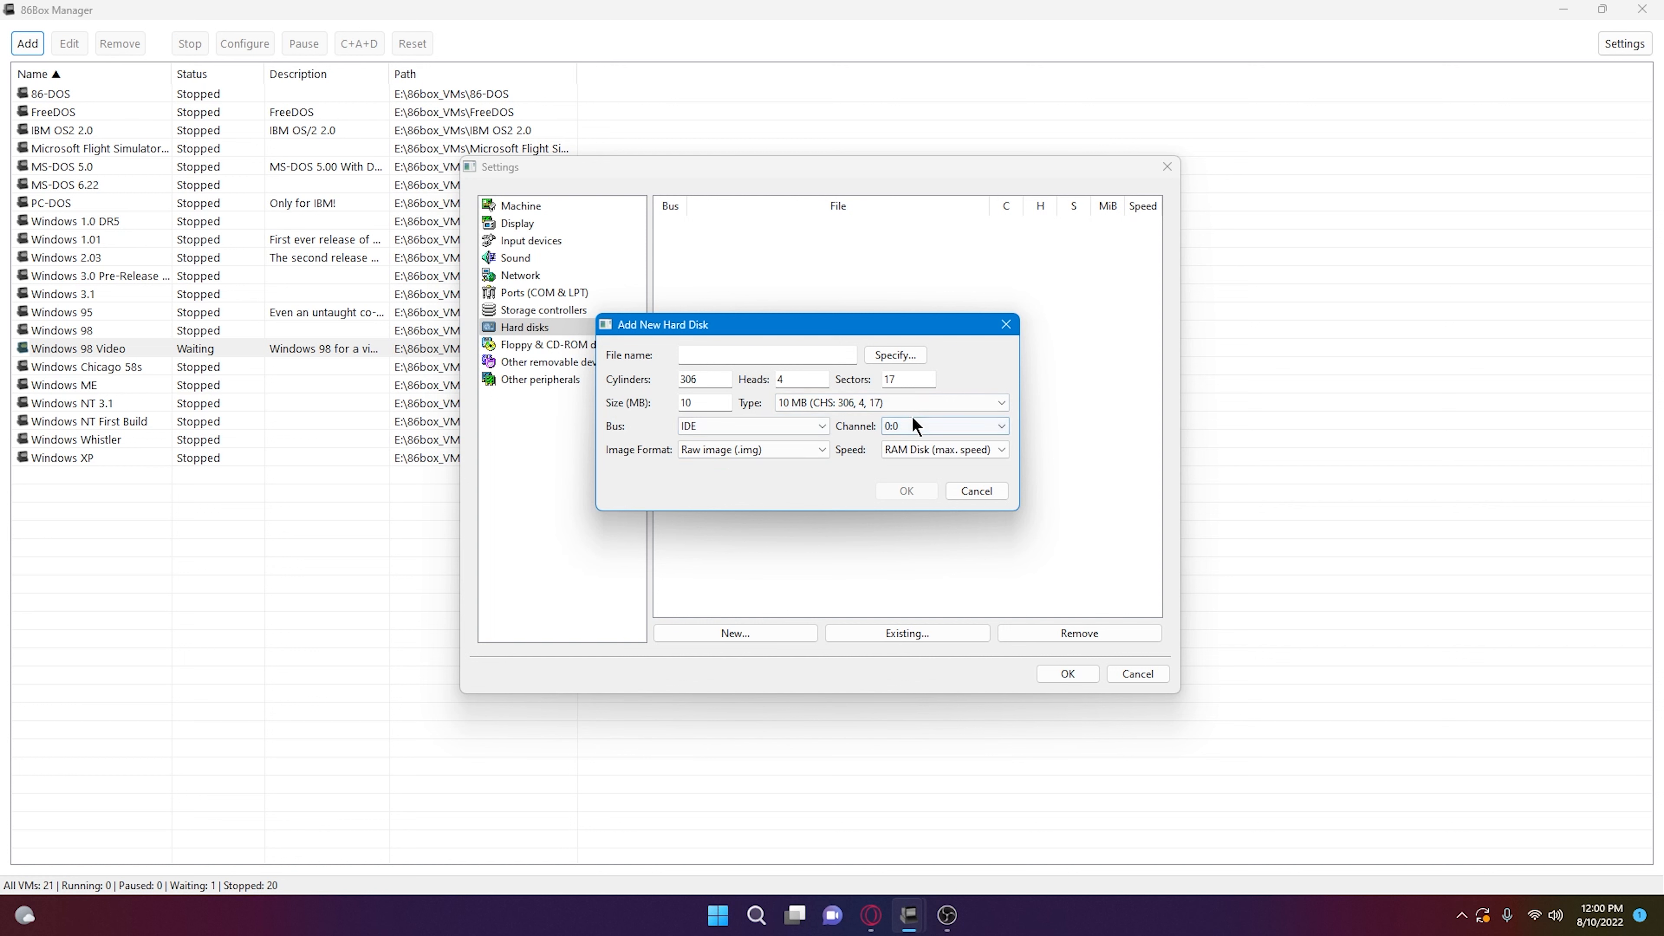
left_click(915, 427)
left_click(896, 438)
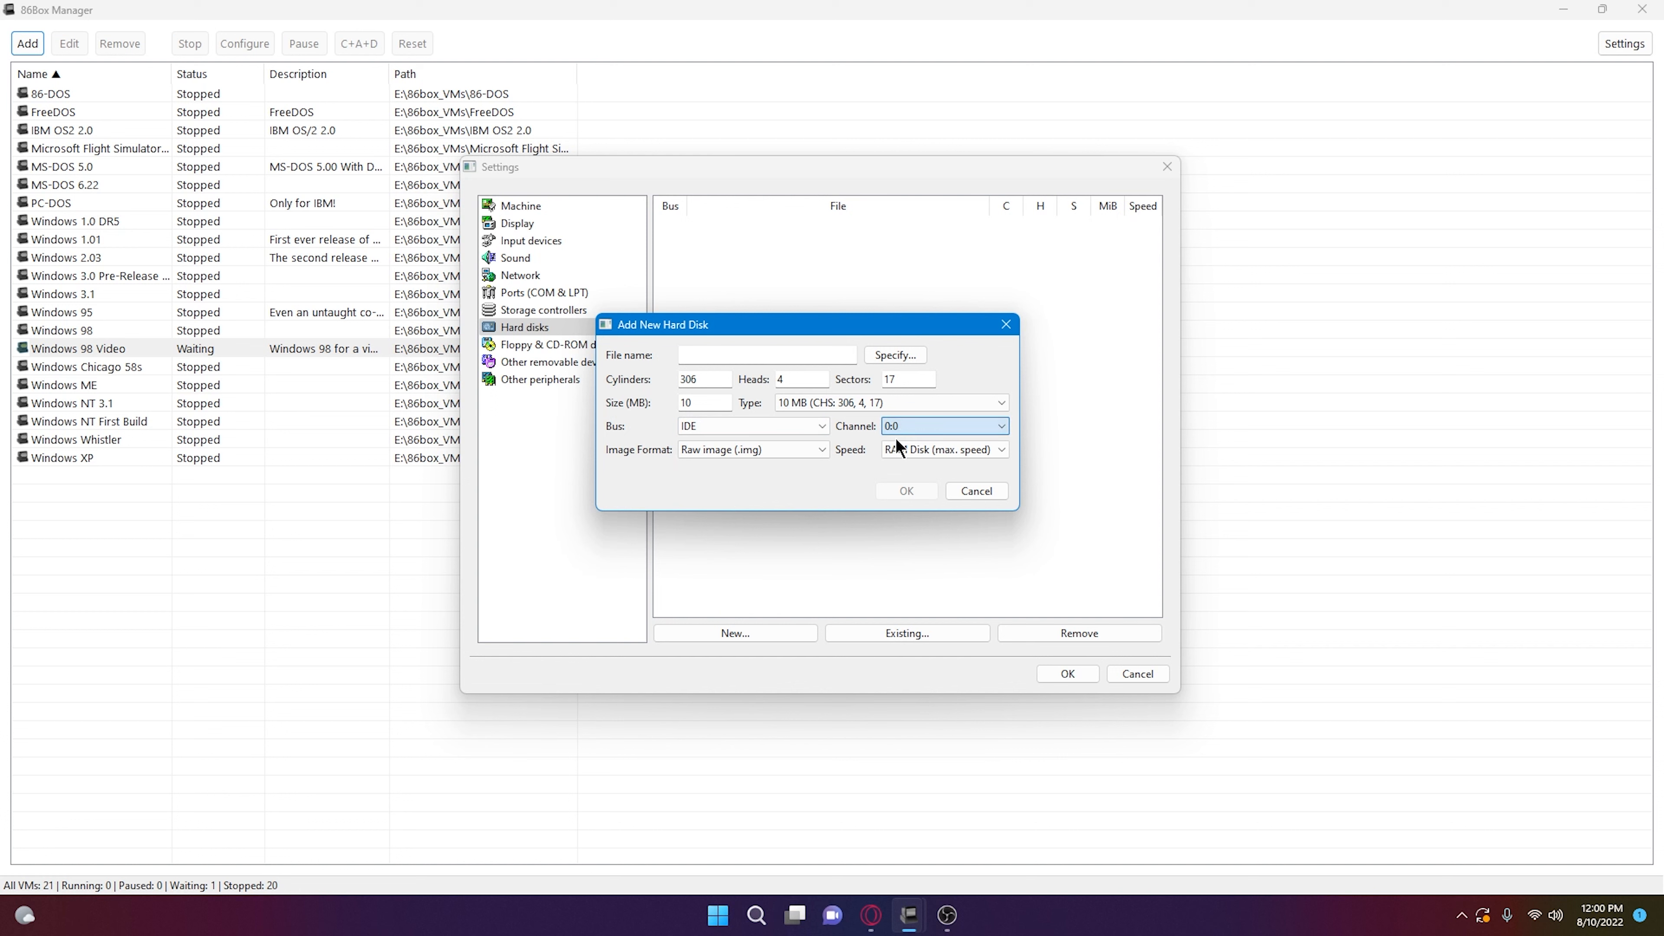
- Set the new hard disk's type to 518 MB (CHS: 1054, 16, 63)
left_click(884, 404)
scroll(869, 491, "down", 15)
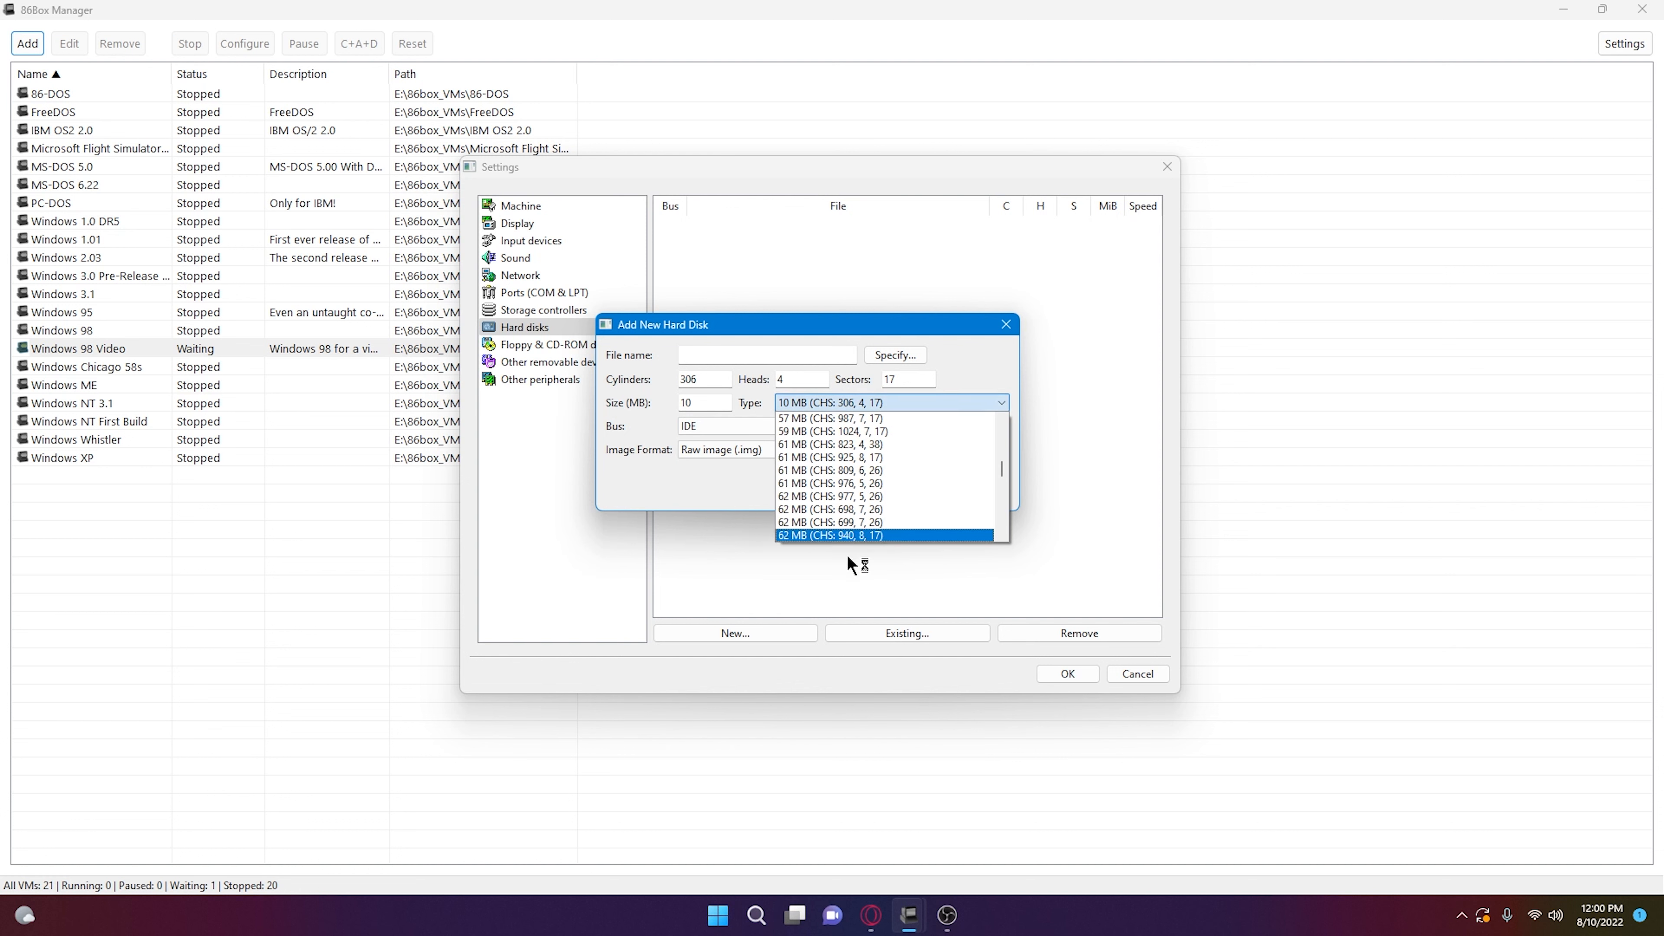
scroll(855, 531, "down", 15)
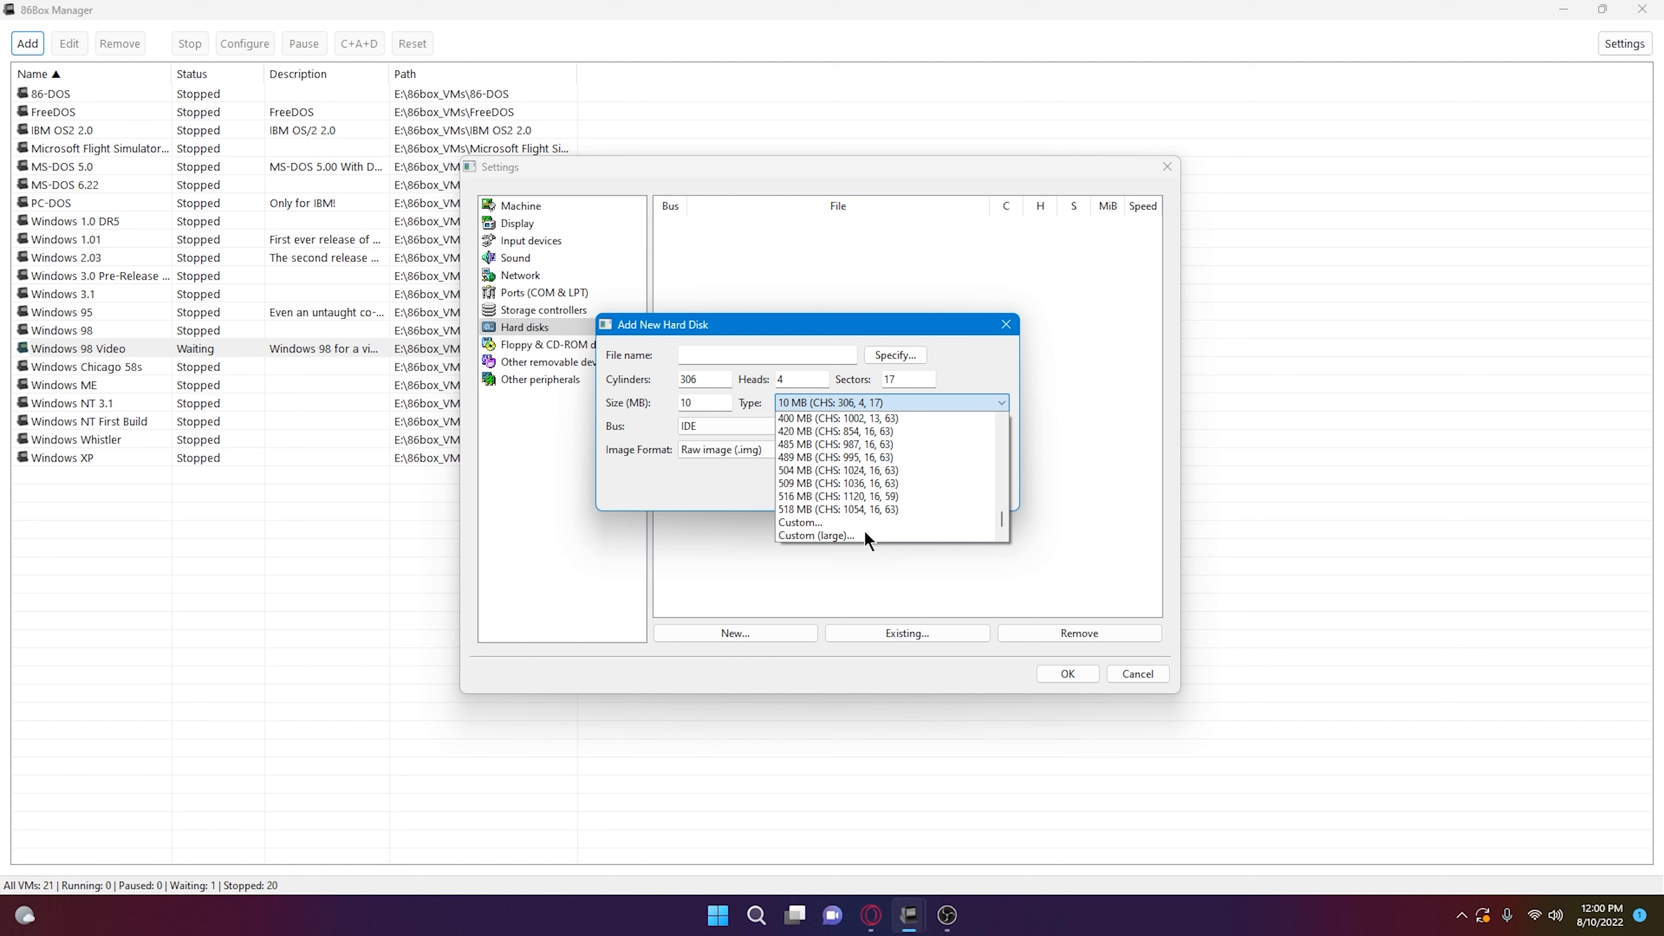
left_click(865, 509)
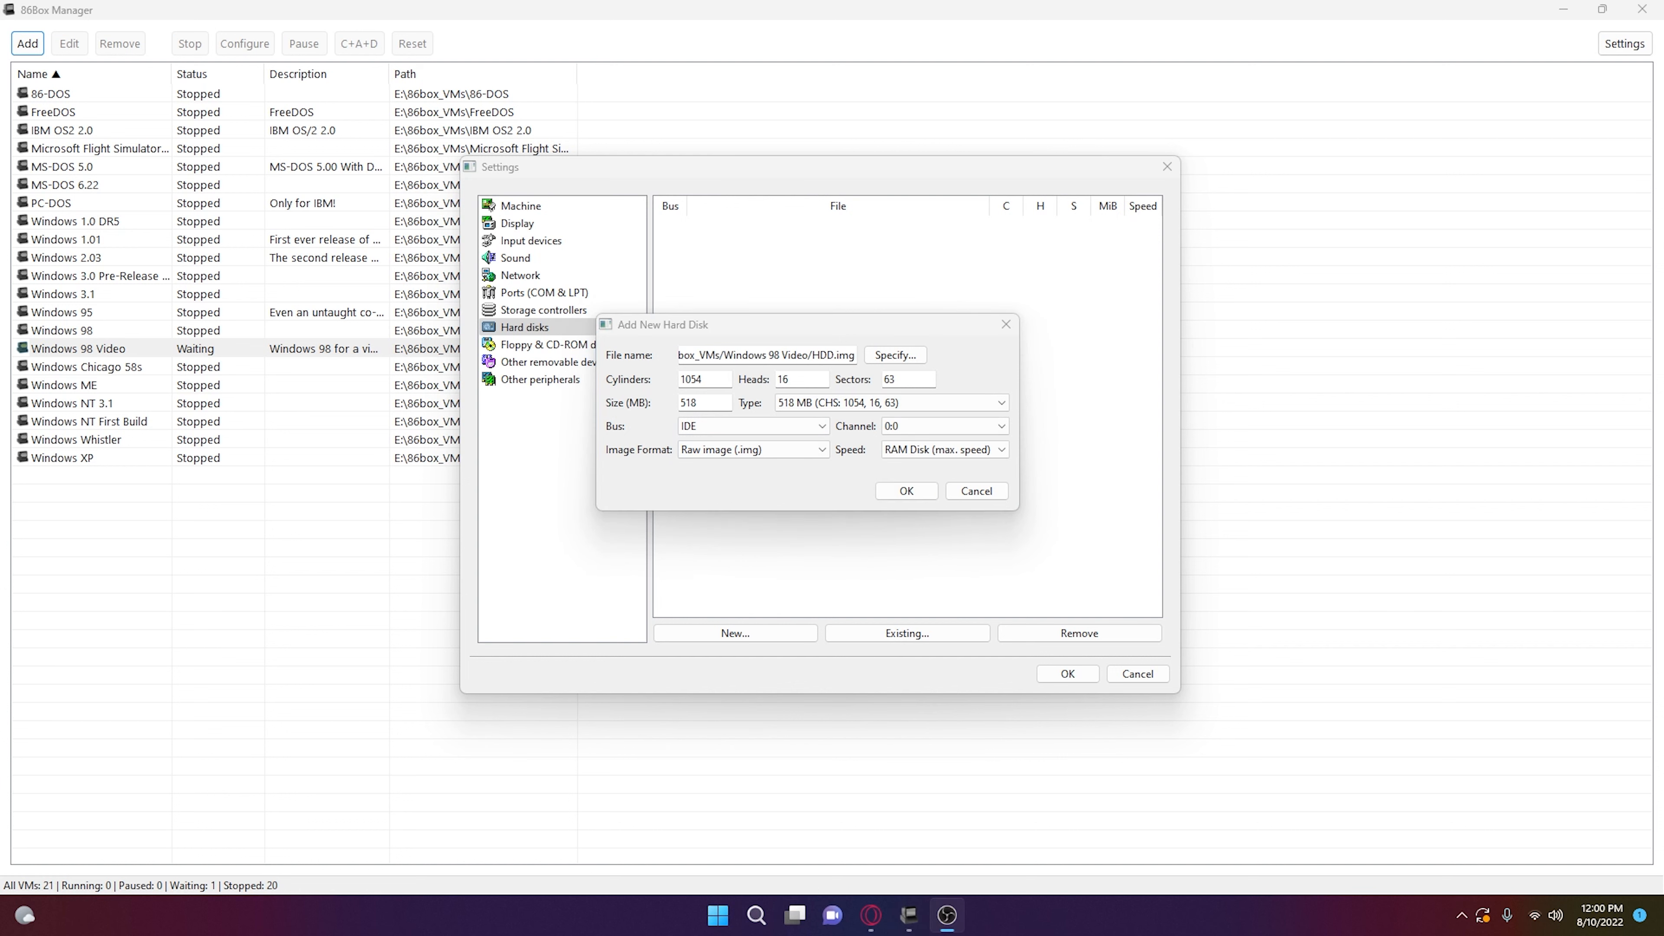
- Set the new hard disk's size to 2047 MB
left_click_drag(713, 401, 570, 401)
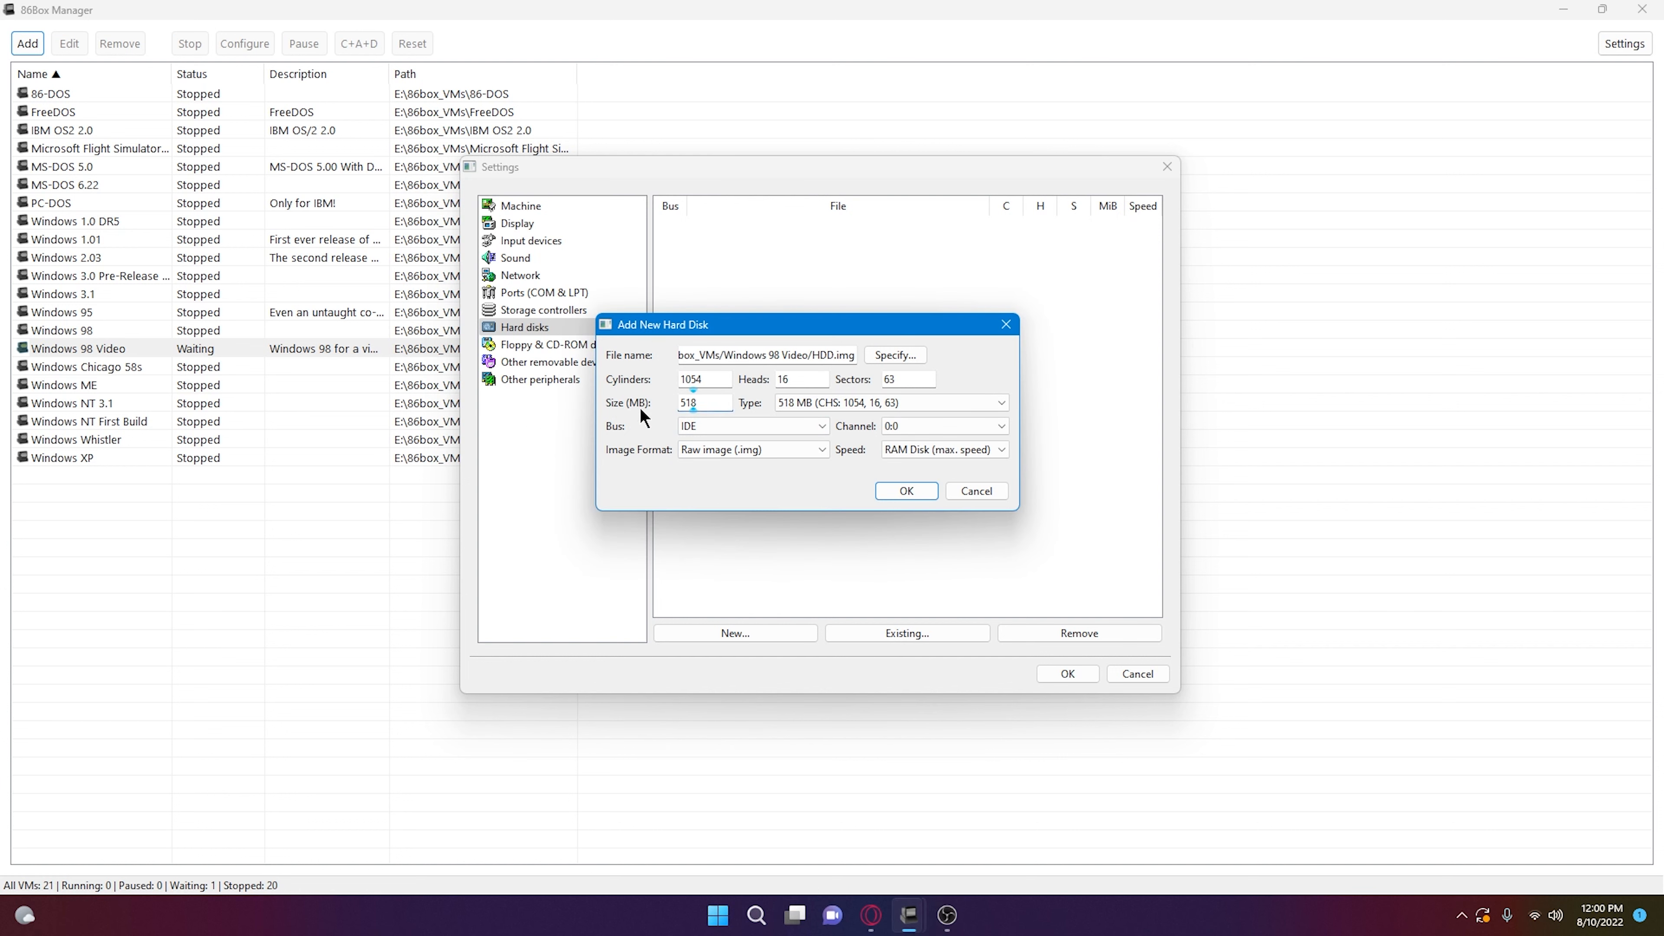
type("2047")
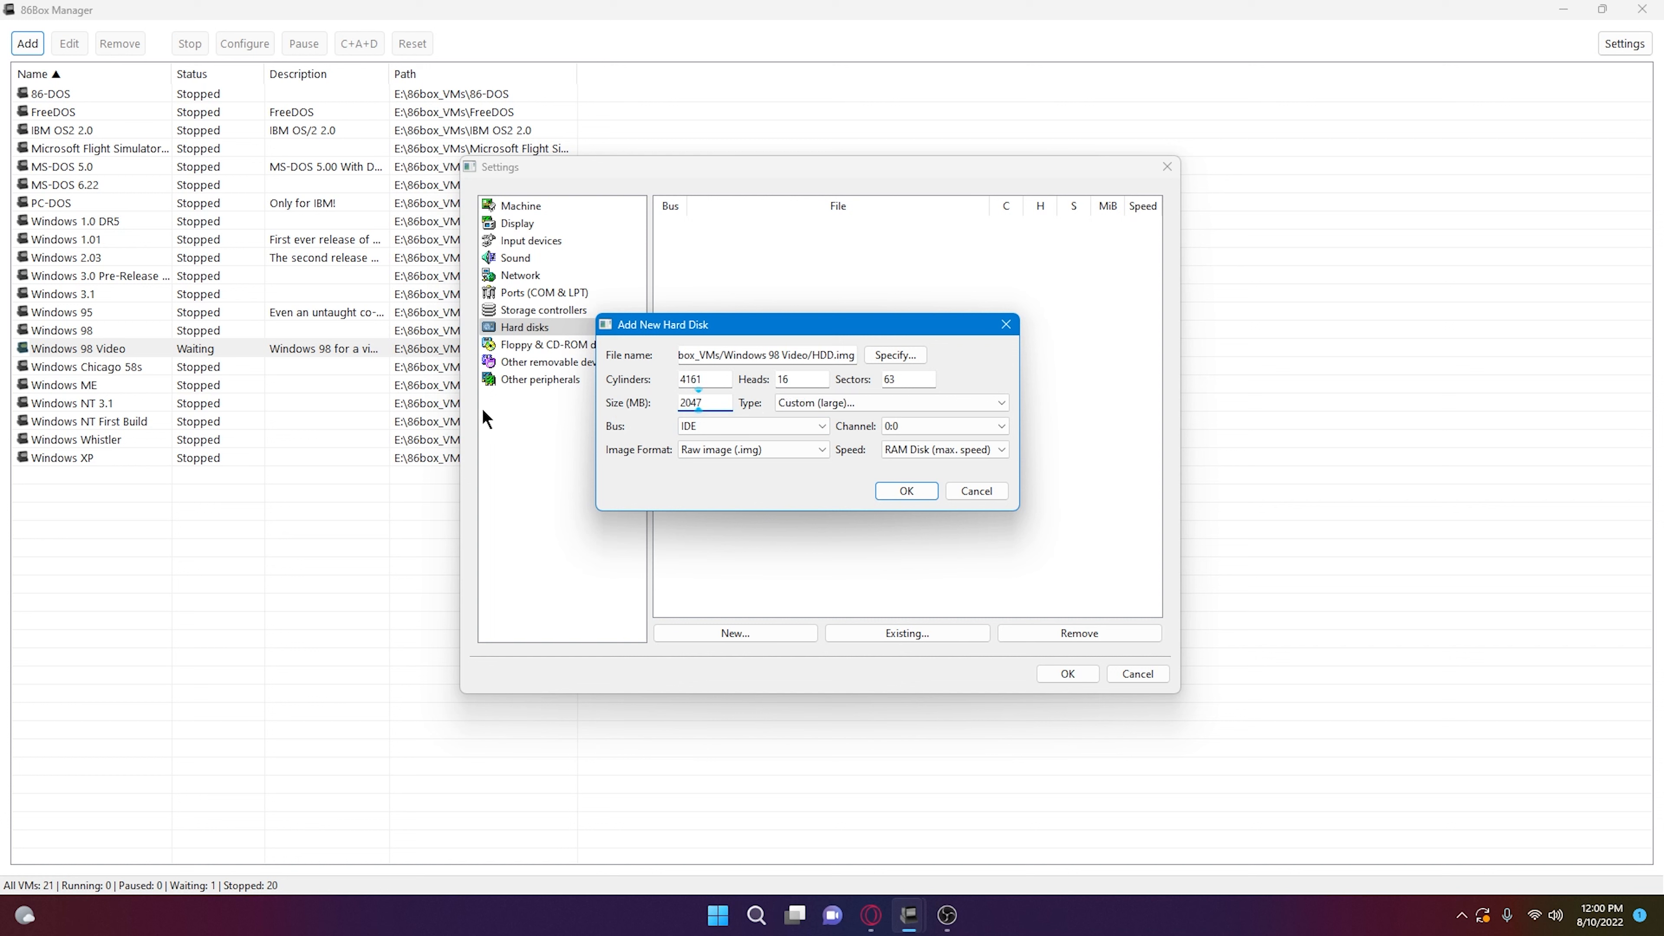
- Try 4086 MB as the new hard disk's size and restore it to 2047 MB
key("BackSpace")
key("BackSpace")
key("BackSpace")
key("BackSpace")
type("49")
key("BackSpace")
type("086")
key("BackSpace")
key("BackSpace")
key("BackSpace")
key("BackSpace")
type("2047")
- Create the hard disk image HDD.img with the entered parameters and dismiss the formatting reminder
left_click_drag(703, 403, 606, 405)
left_click(726, 404)
mouse_move(766, 355)
left_mouse_down()
mouse_move(851, 355)
mouse_move(780, 354)
left_mouse_up()
left_click(903, 490)
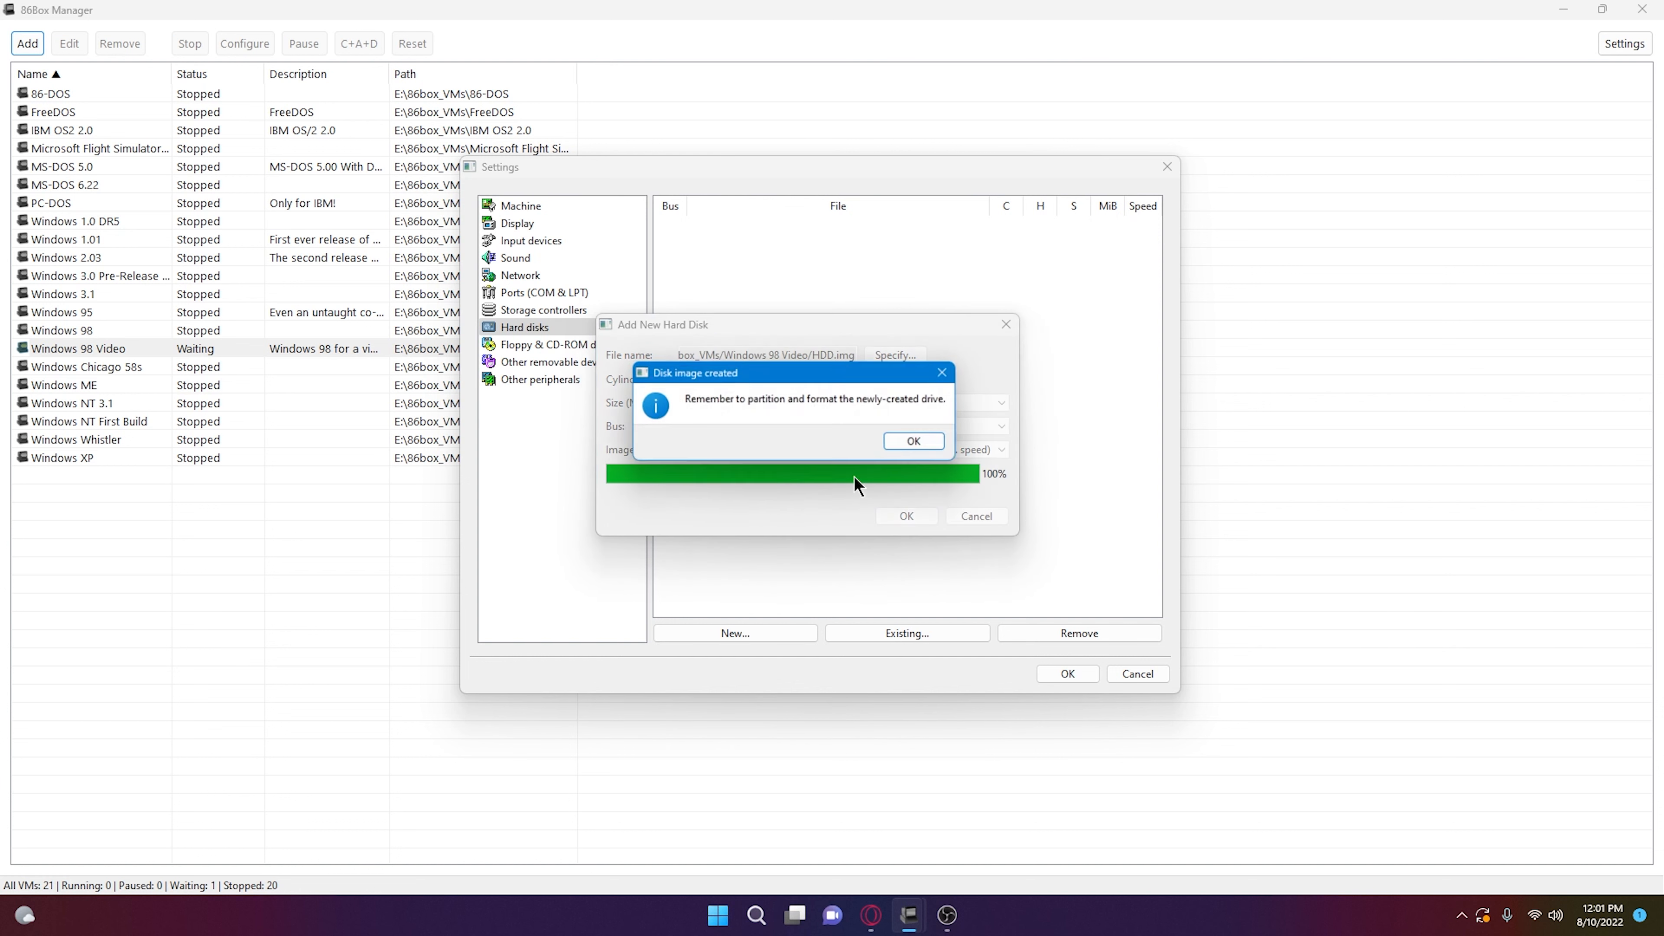
left_click(920, 443)
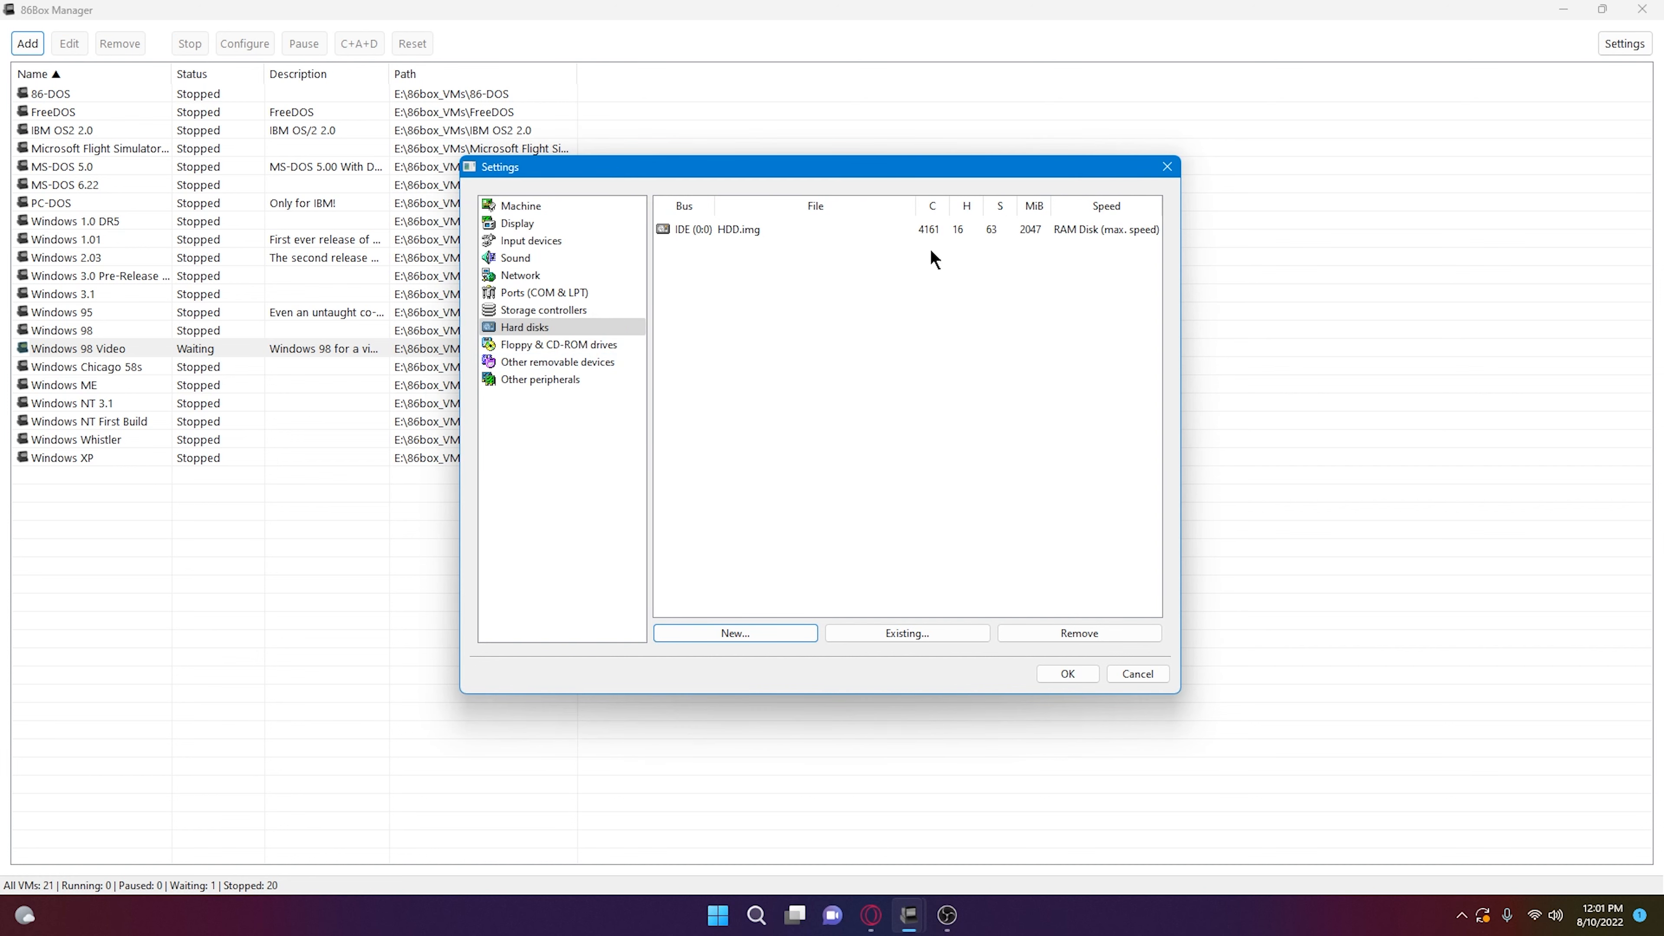
- Set the first floppy drive to 3.5" 1.44M and enable Turbo timings for it
left_click(621, 343)
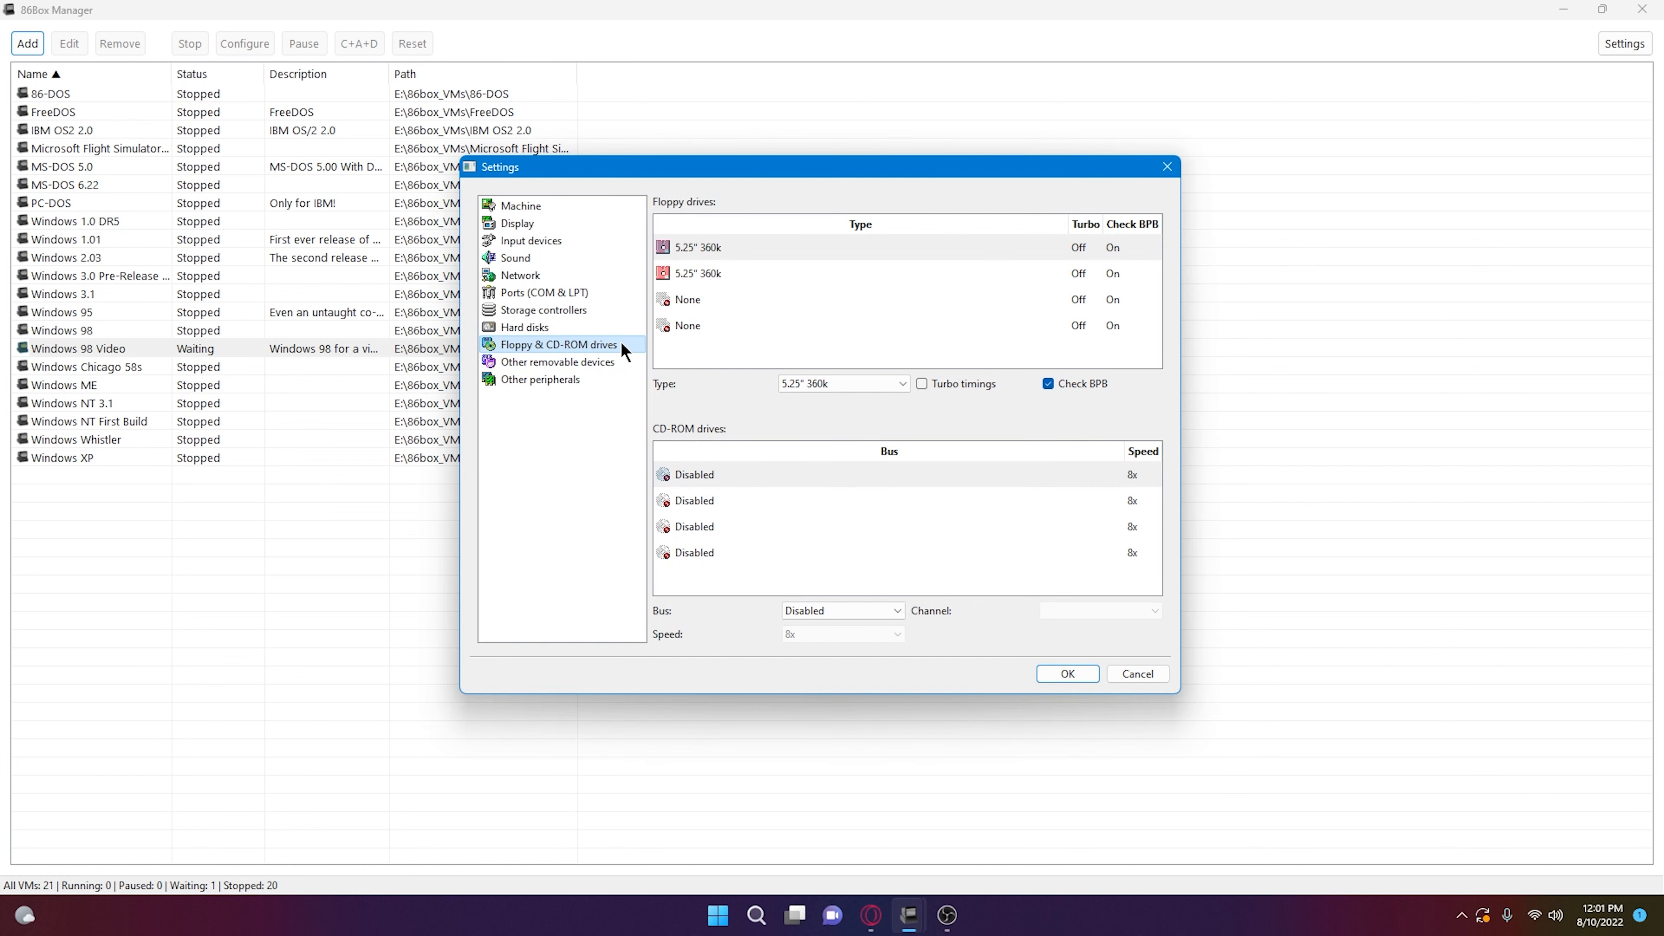
left_click(831, 344)
left_click(821, 385)
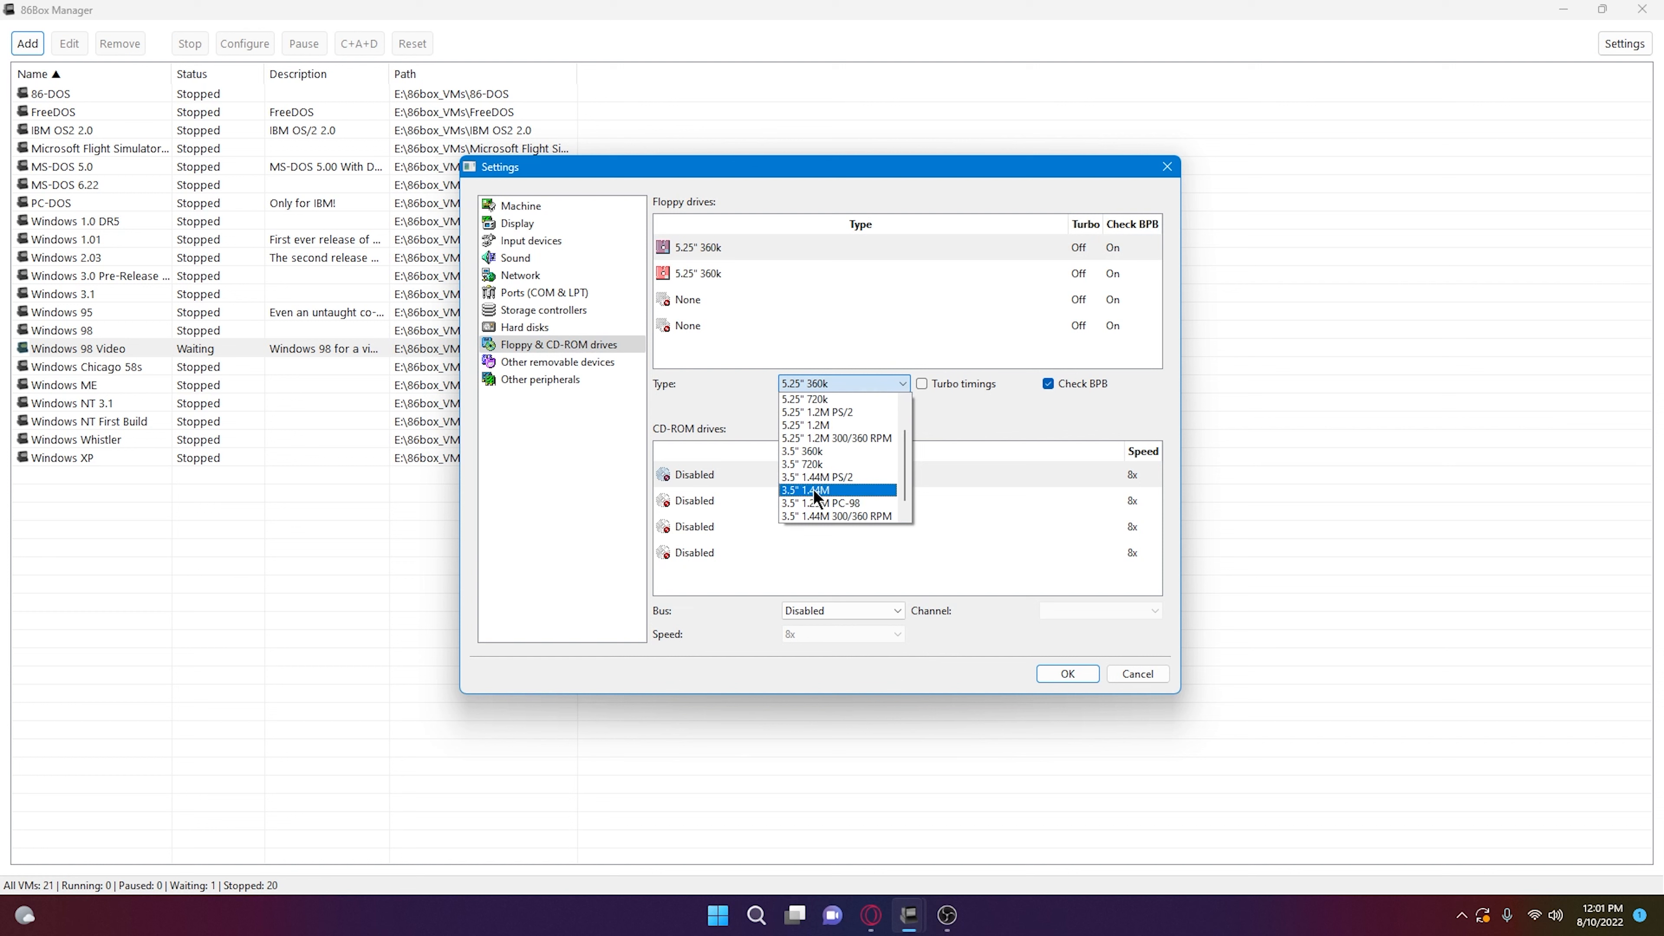
left_click(843, 489)
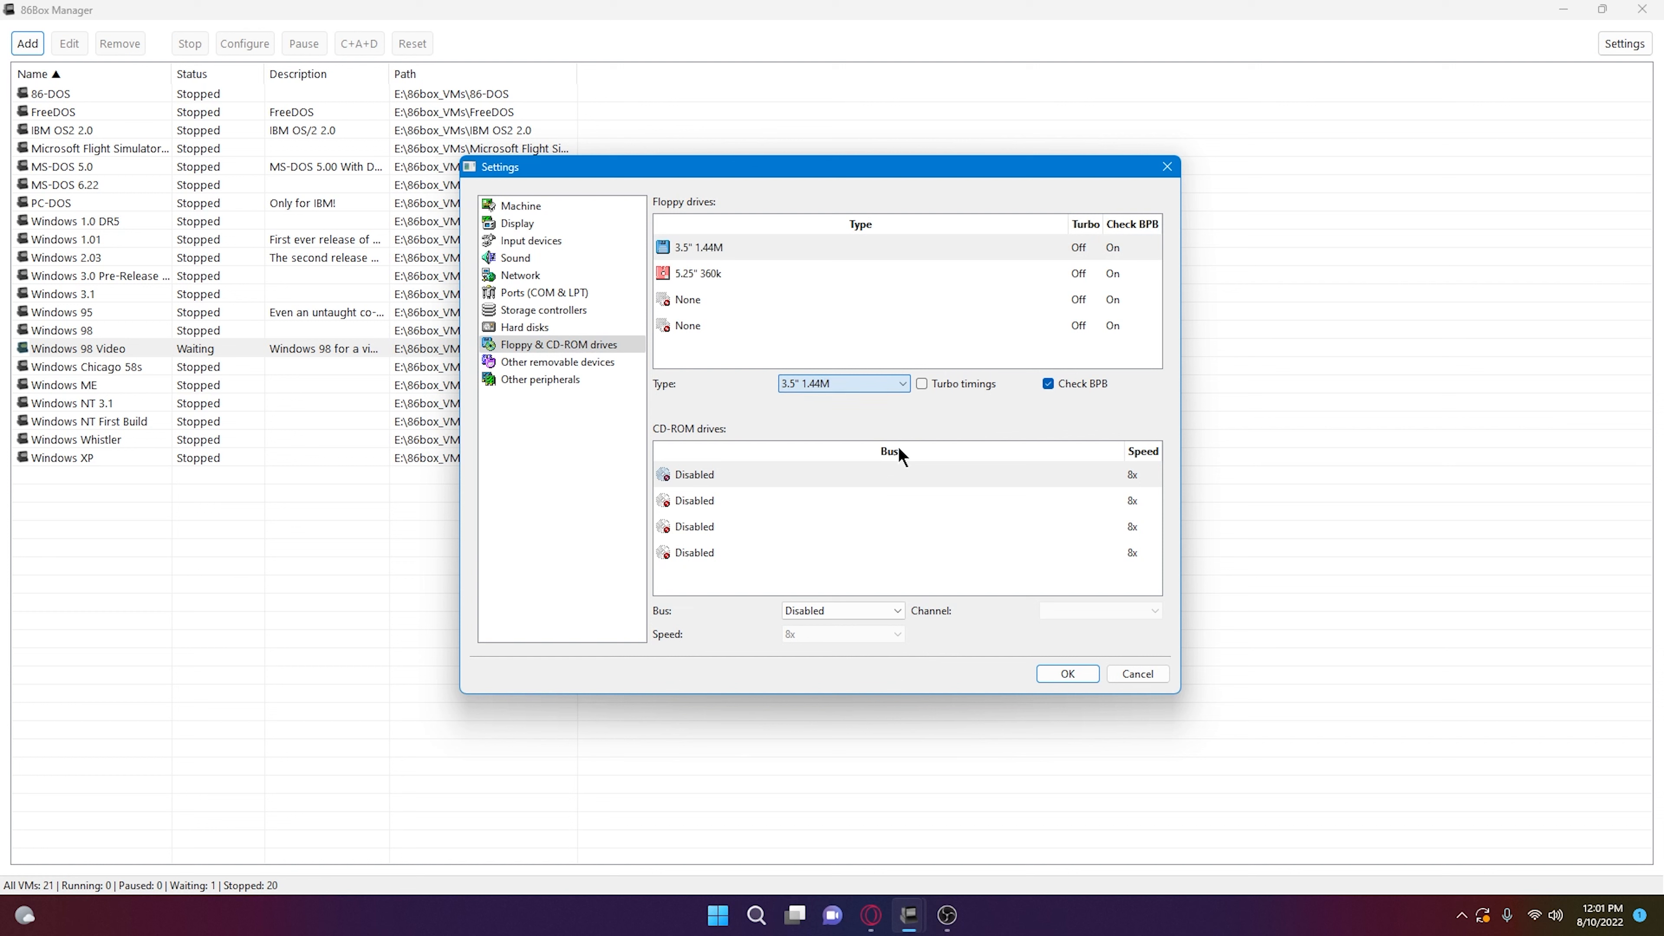
left_click(961, 387)
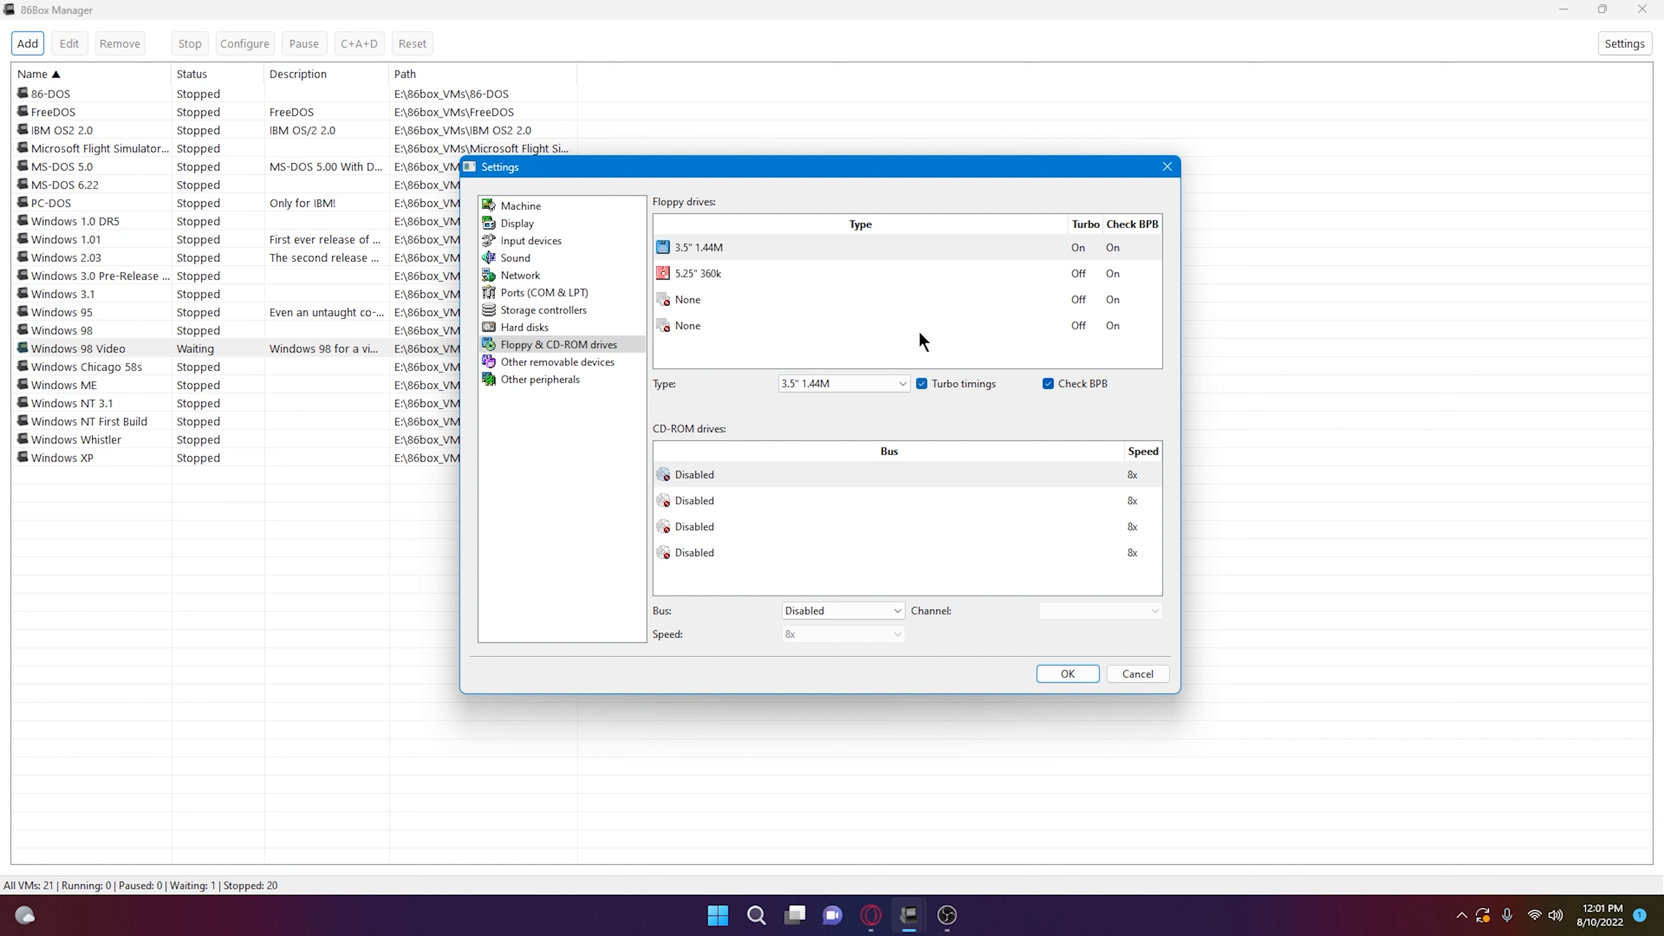
- Enable Turbo timings for the second floppy drive, the 5.25" 360k one
left_click(810, 275)
left_click(956, 386)
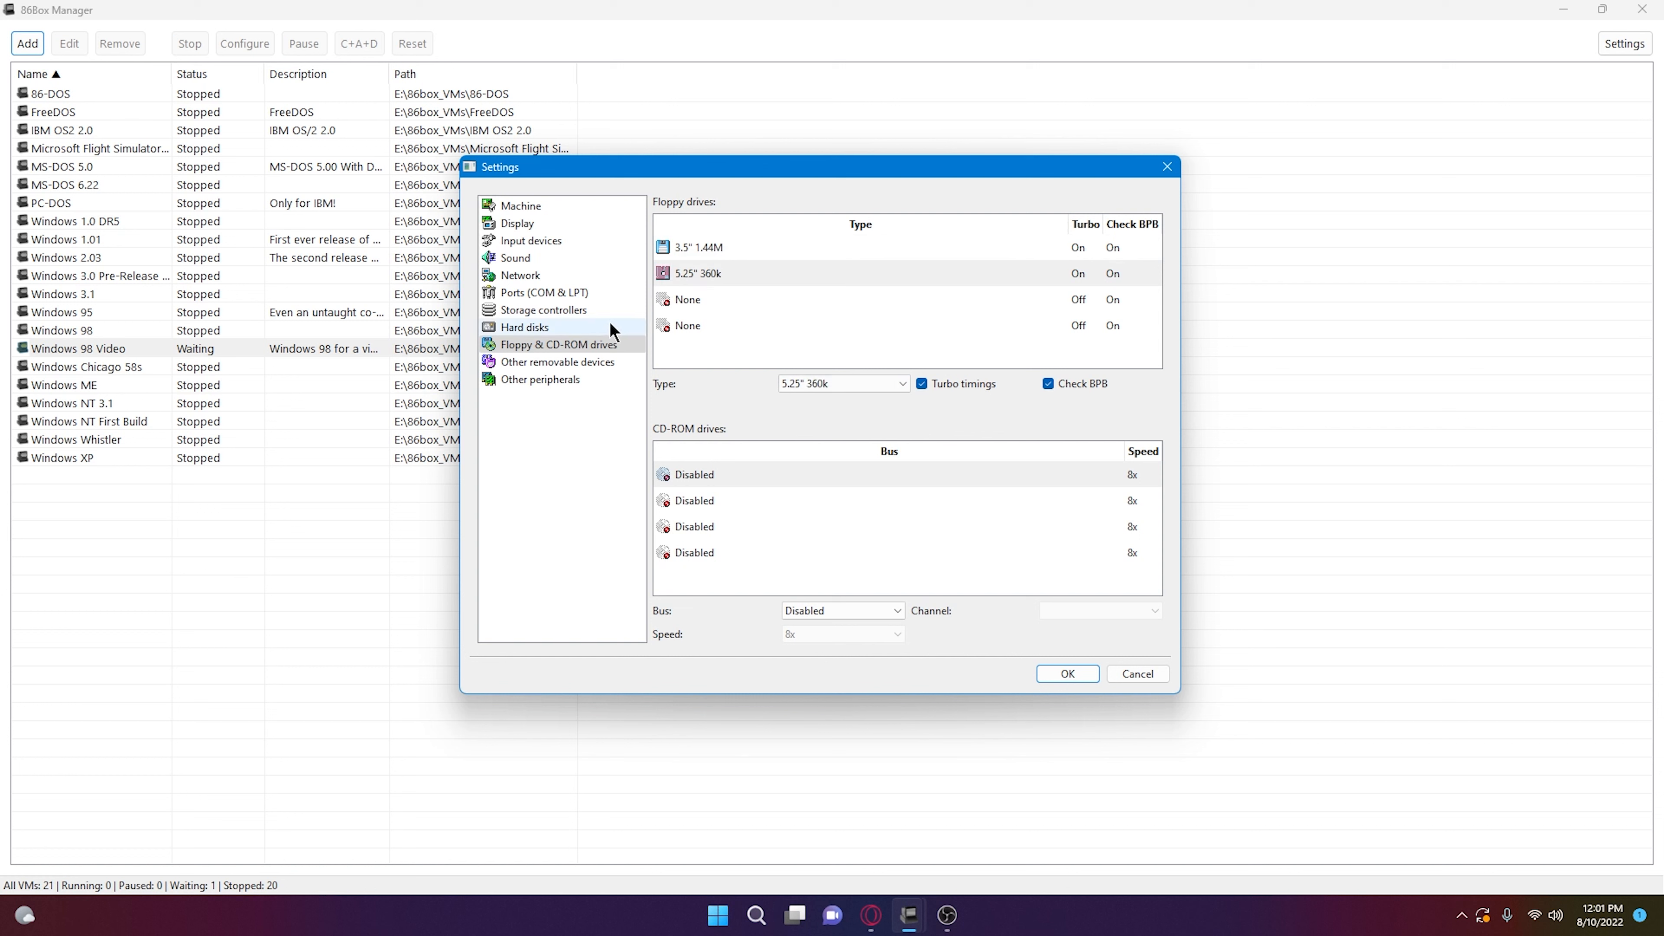
left_click(710, 273)
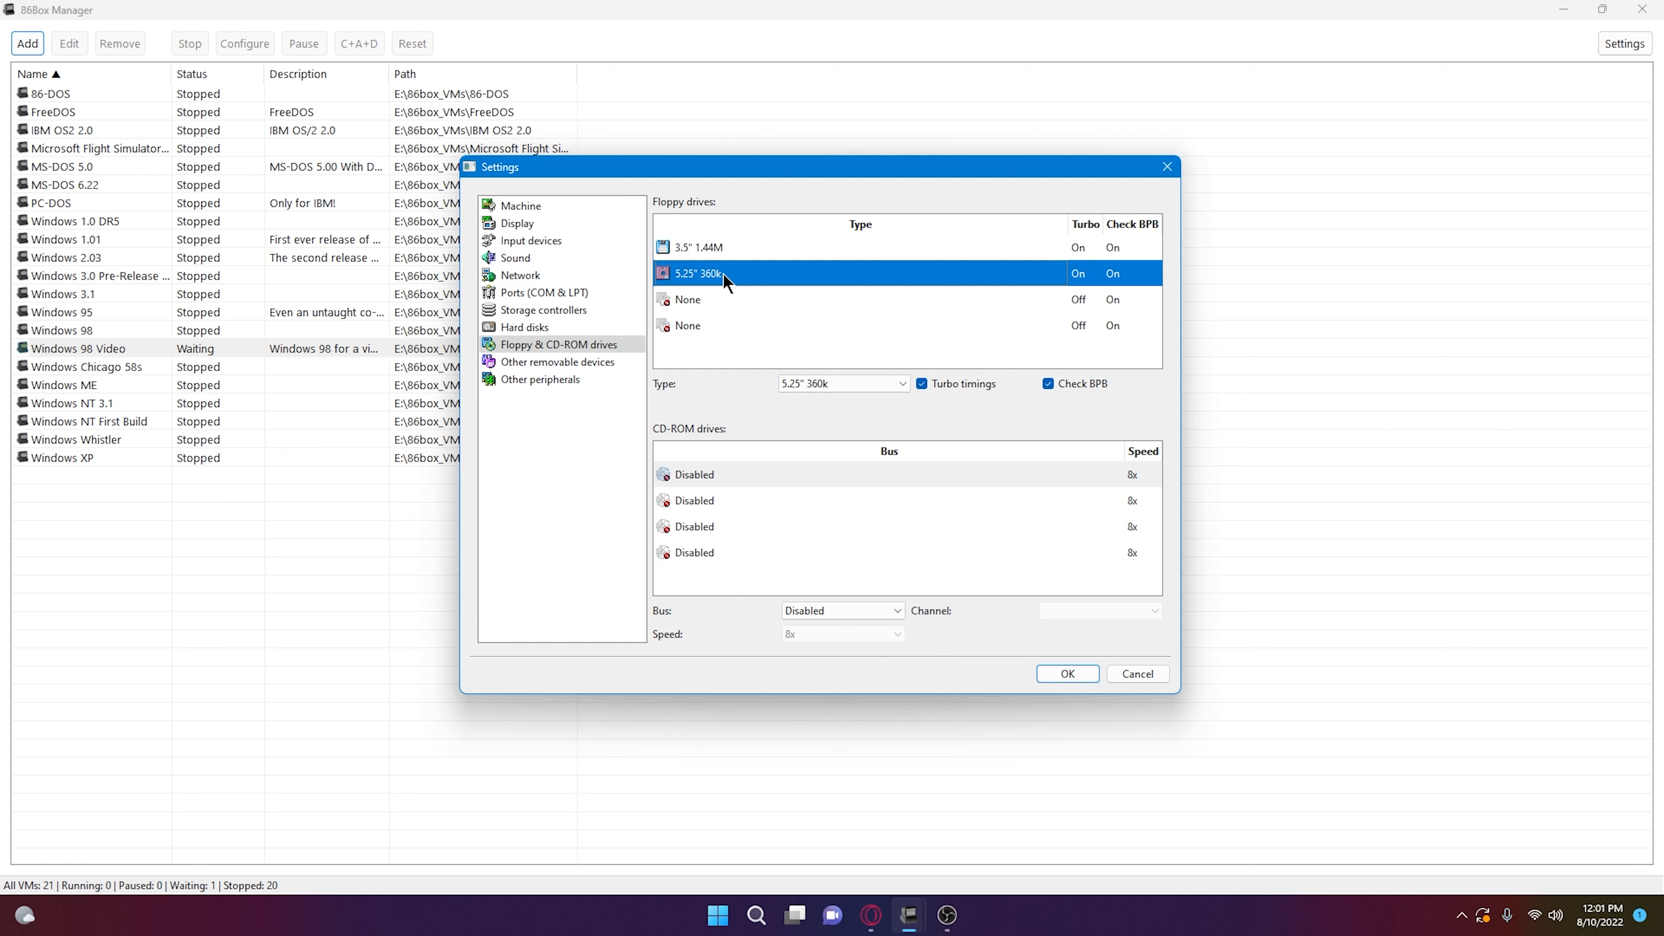
- Configure the first CD-ROM drive with the ATAPI bus, channel 0:1 and a speed of 72x
left_click(693, 478)
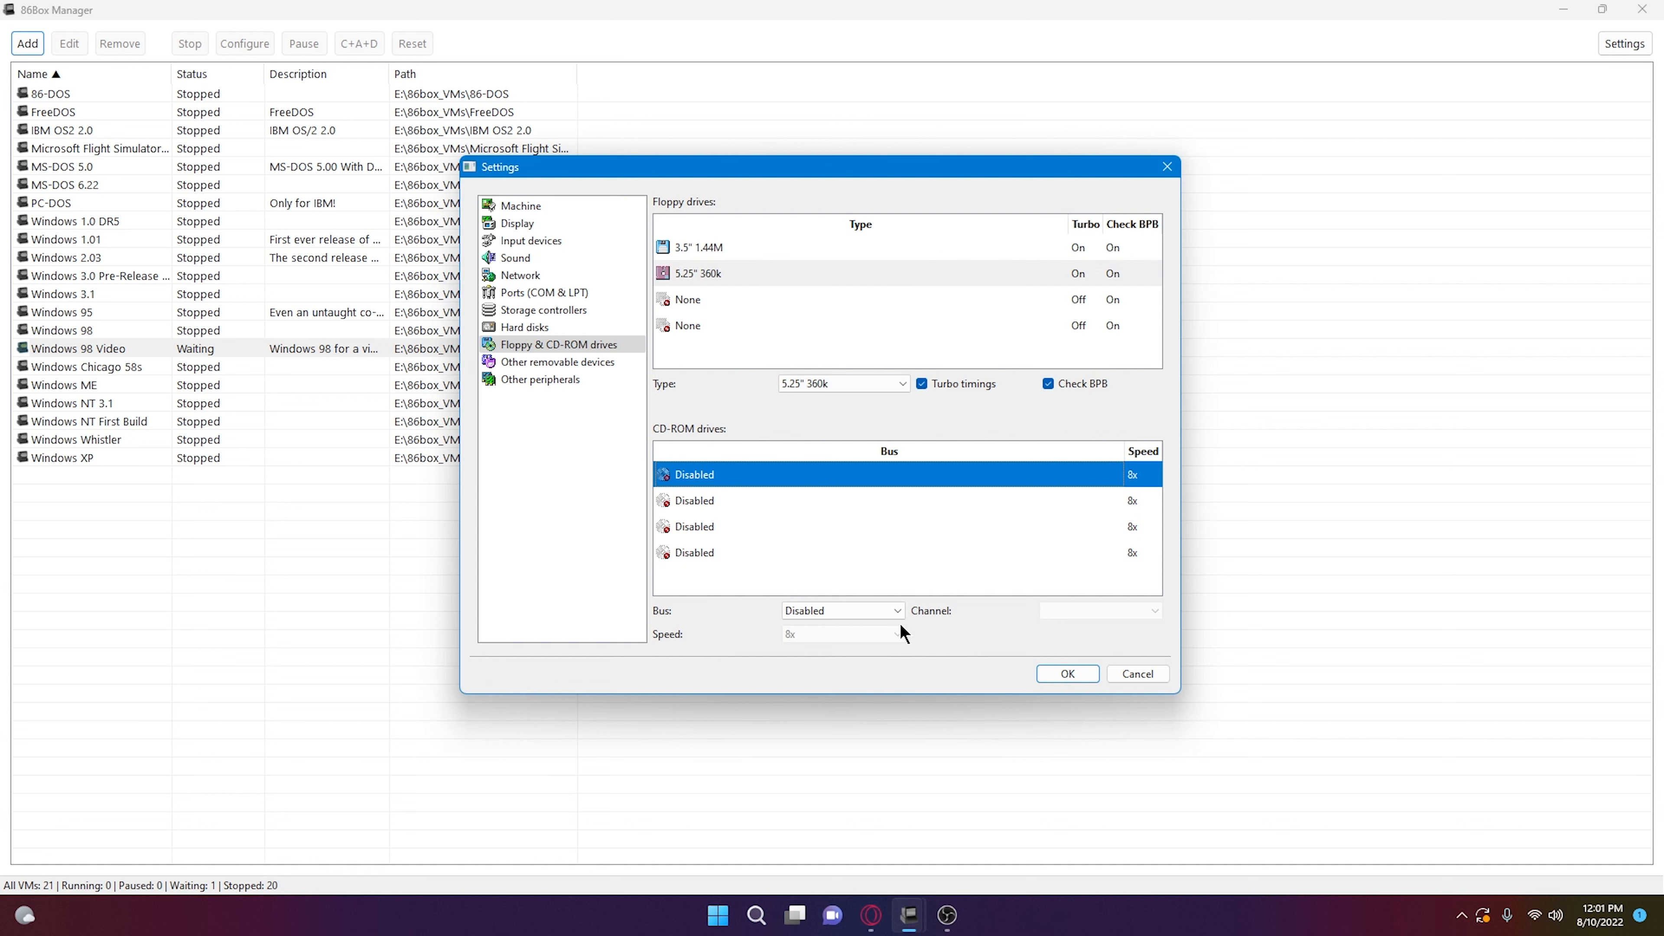
left_click(878, 610)
left_click(829, 641)
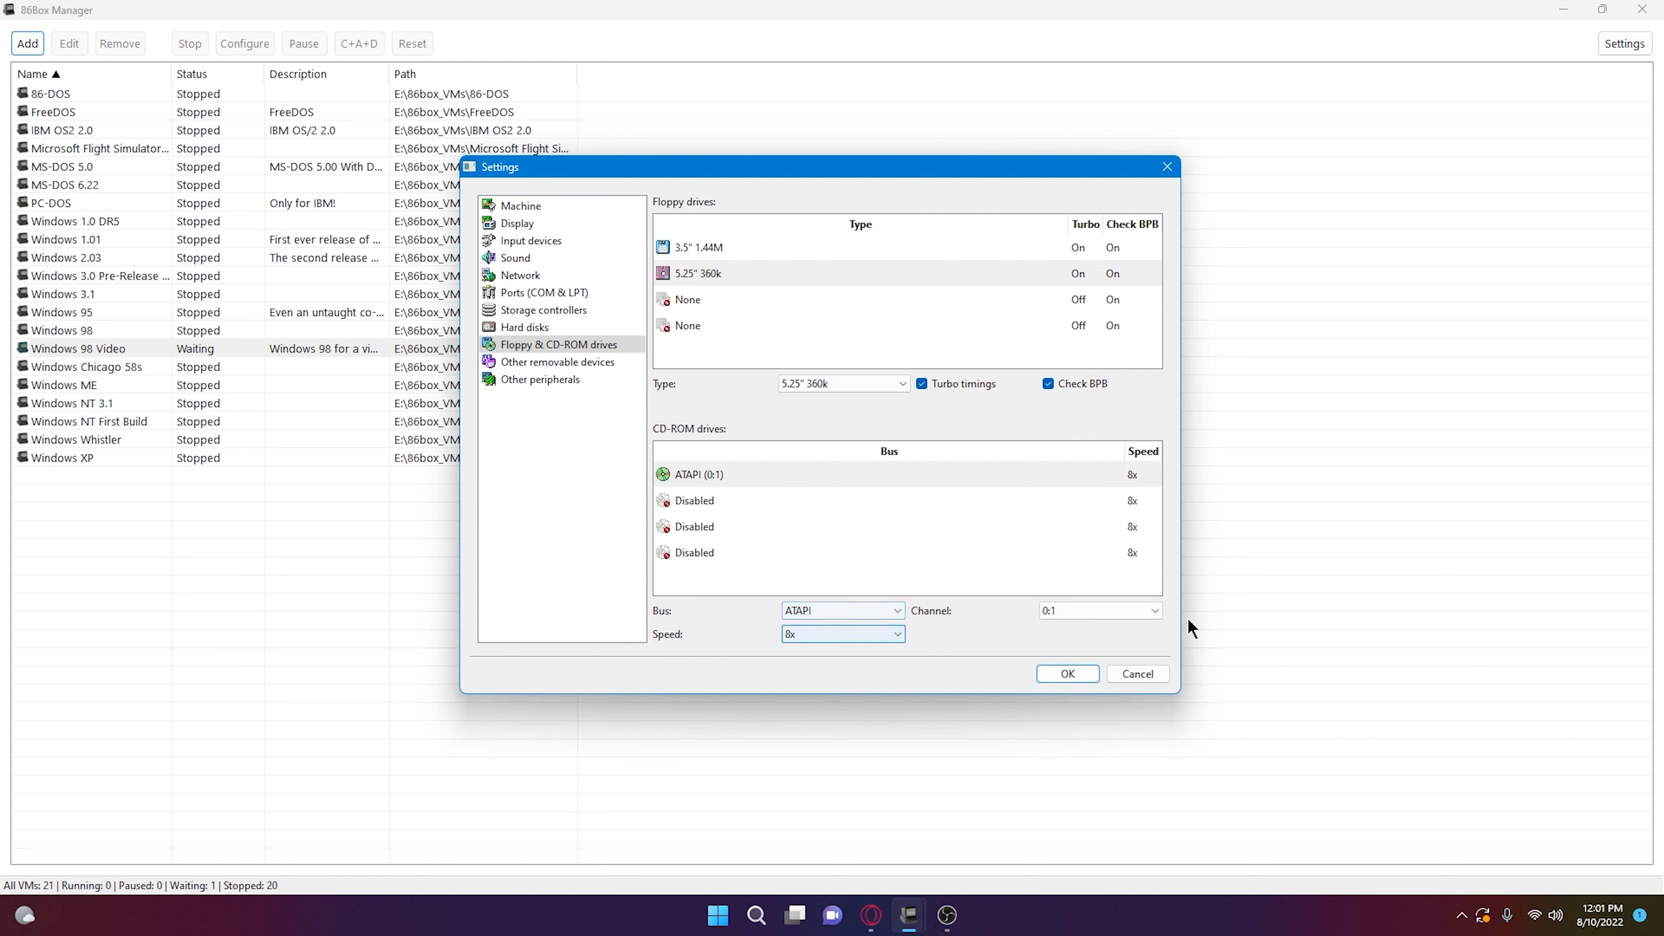
left_click(1123, 618)
left_click(807, 613)
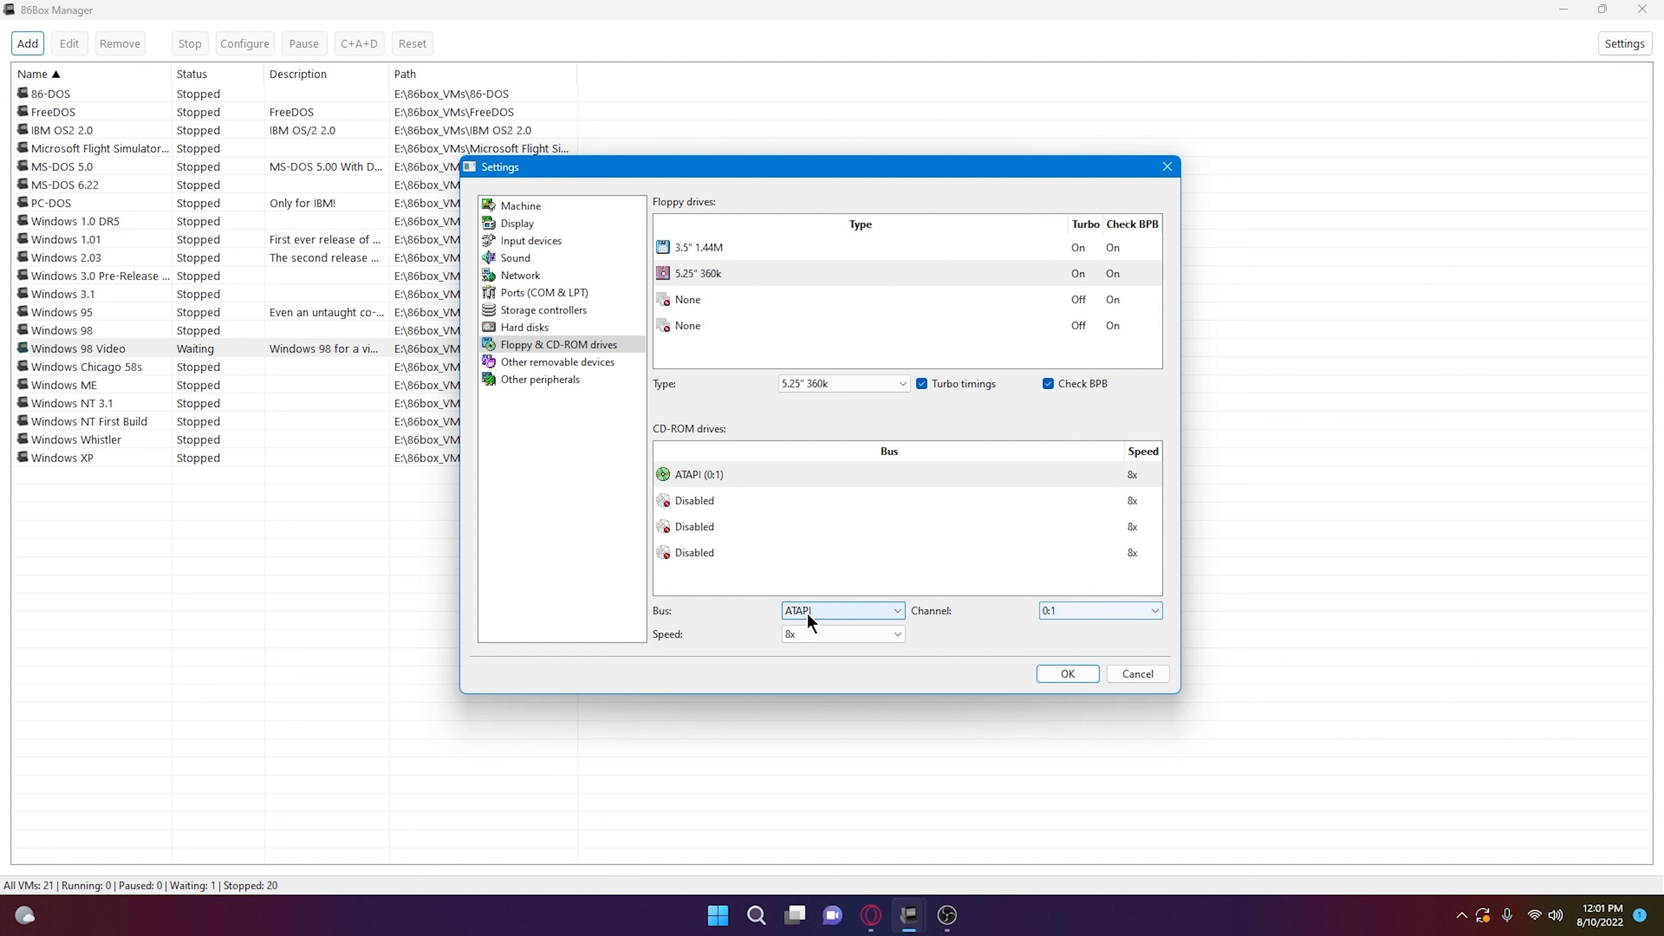
left_click(811, 631)
scroll(832, 754, "down", 20)
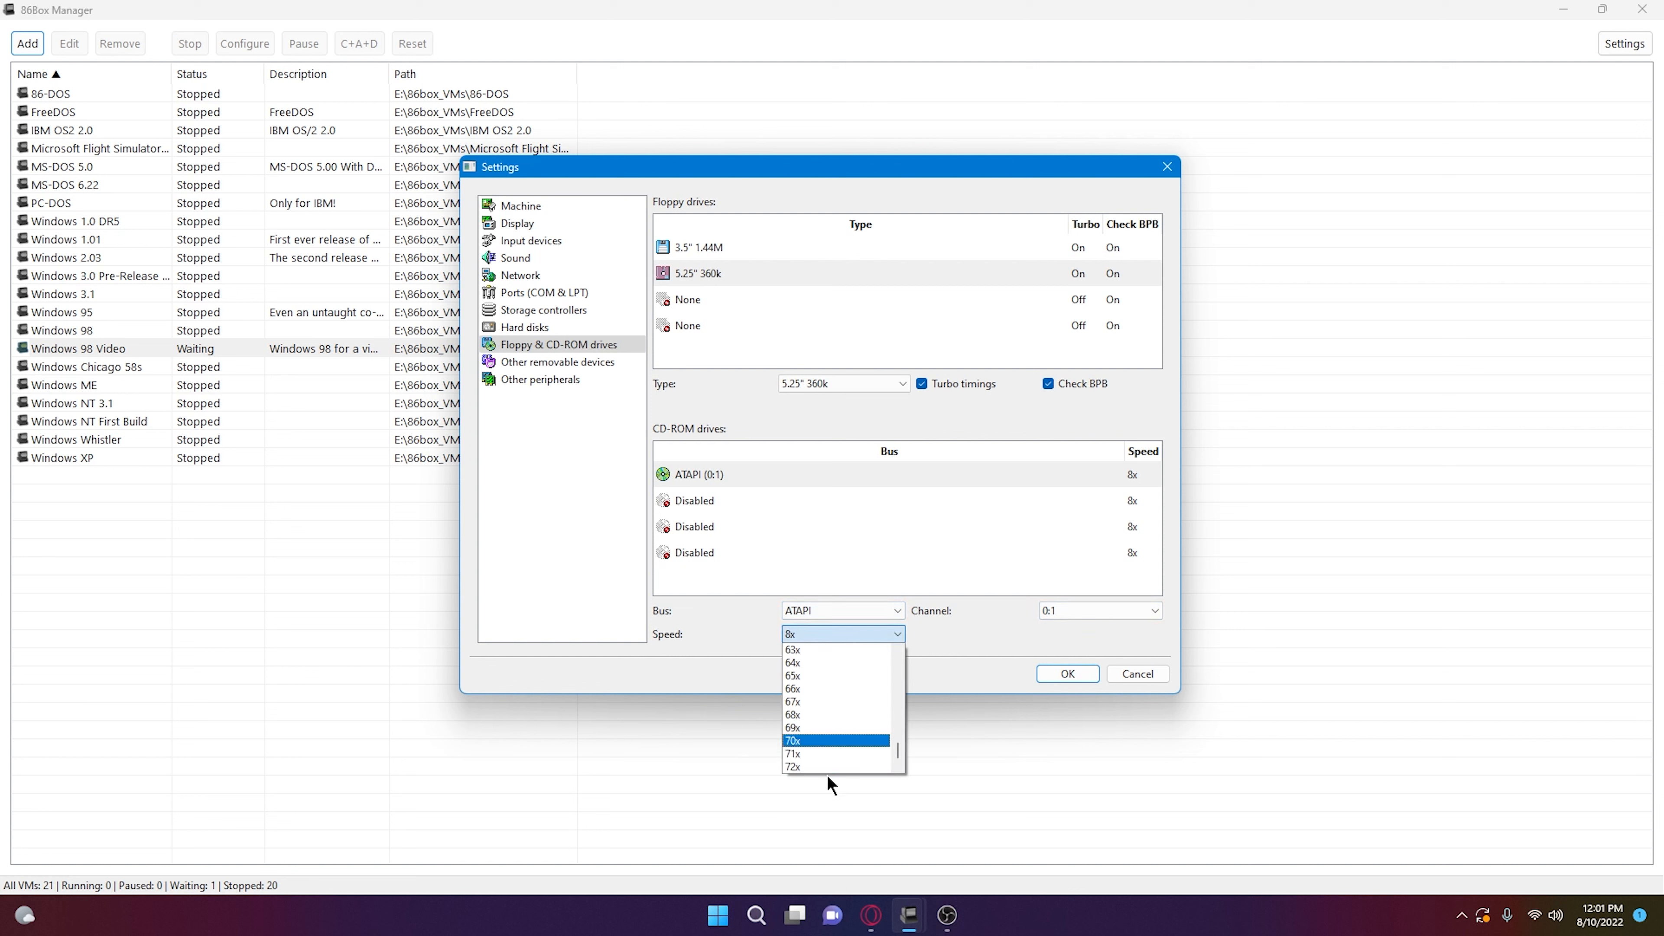
left_click(816, 768)
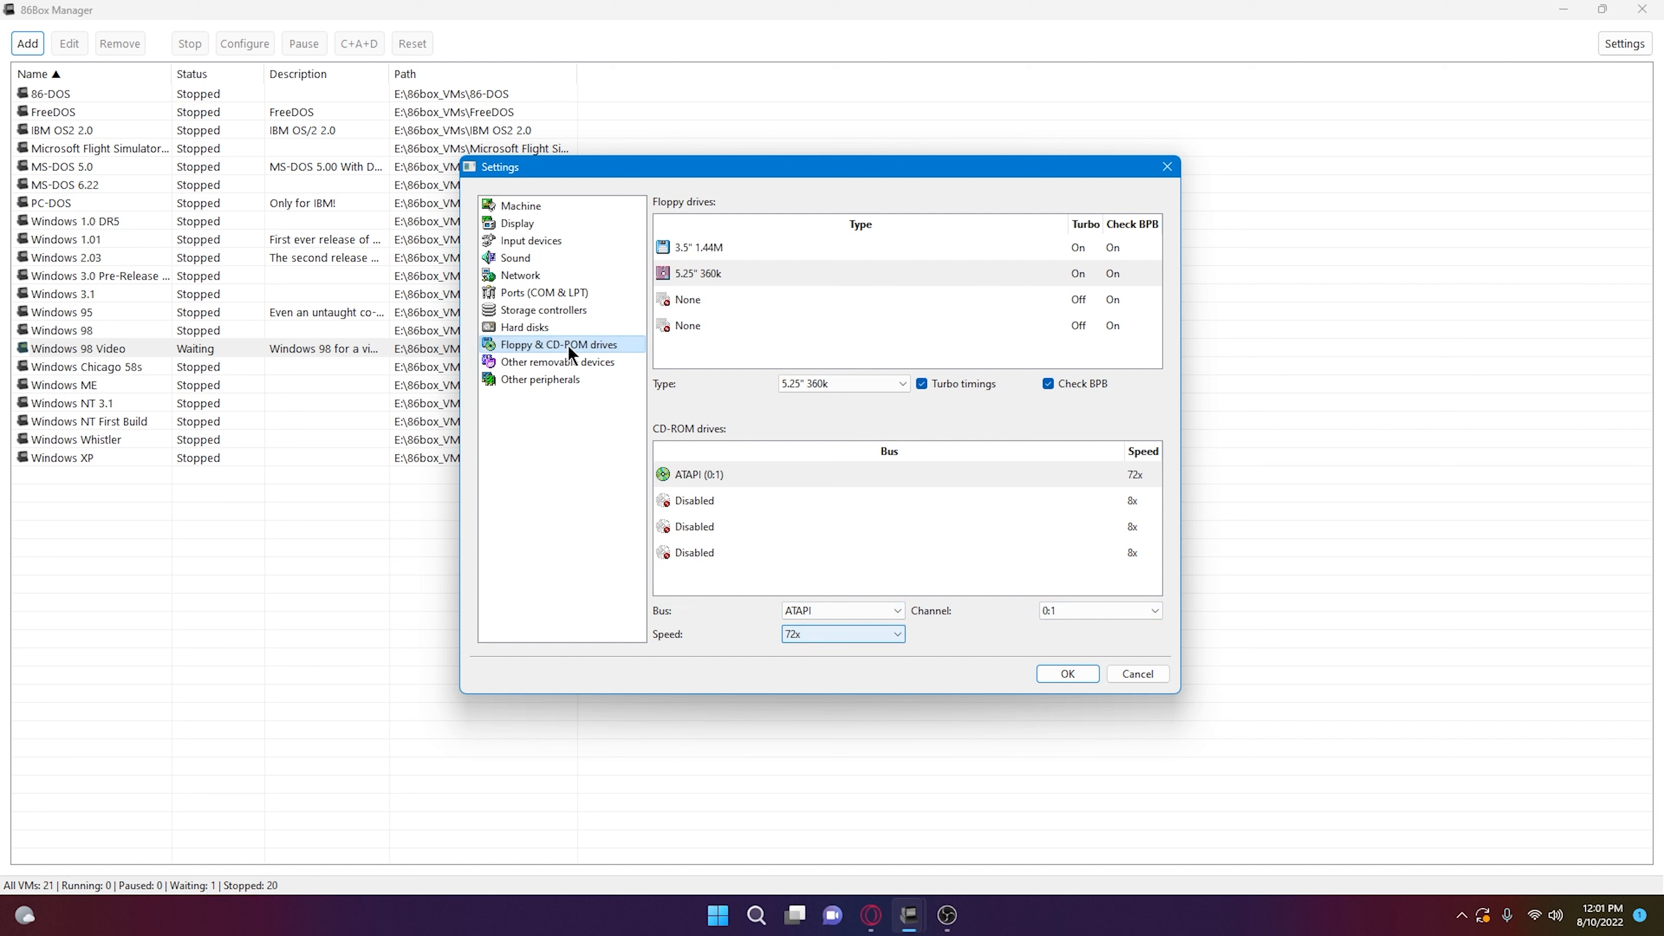
- Save the machine settings and start the Windows 98 Video virtual machine
left_click(1072, 673)
left_click(239, 349)
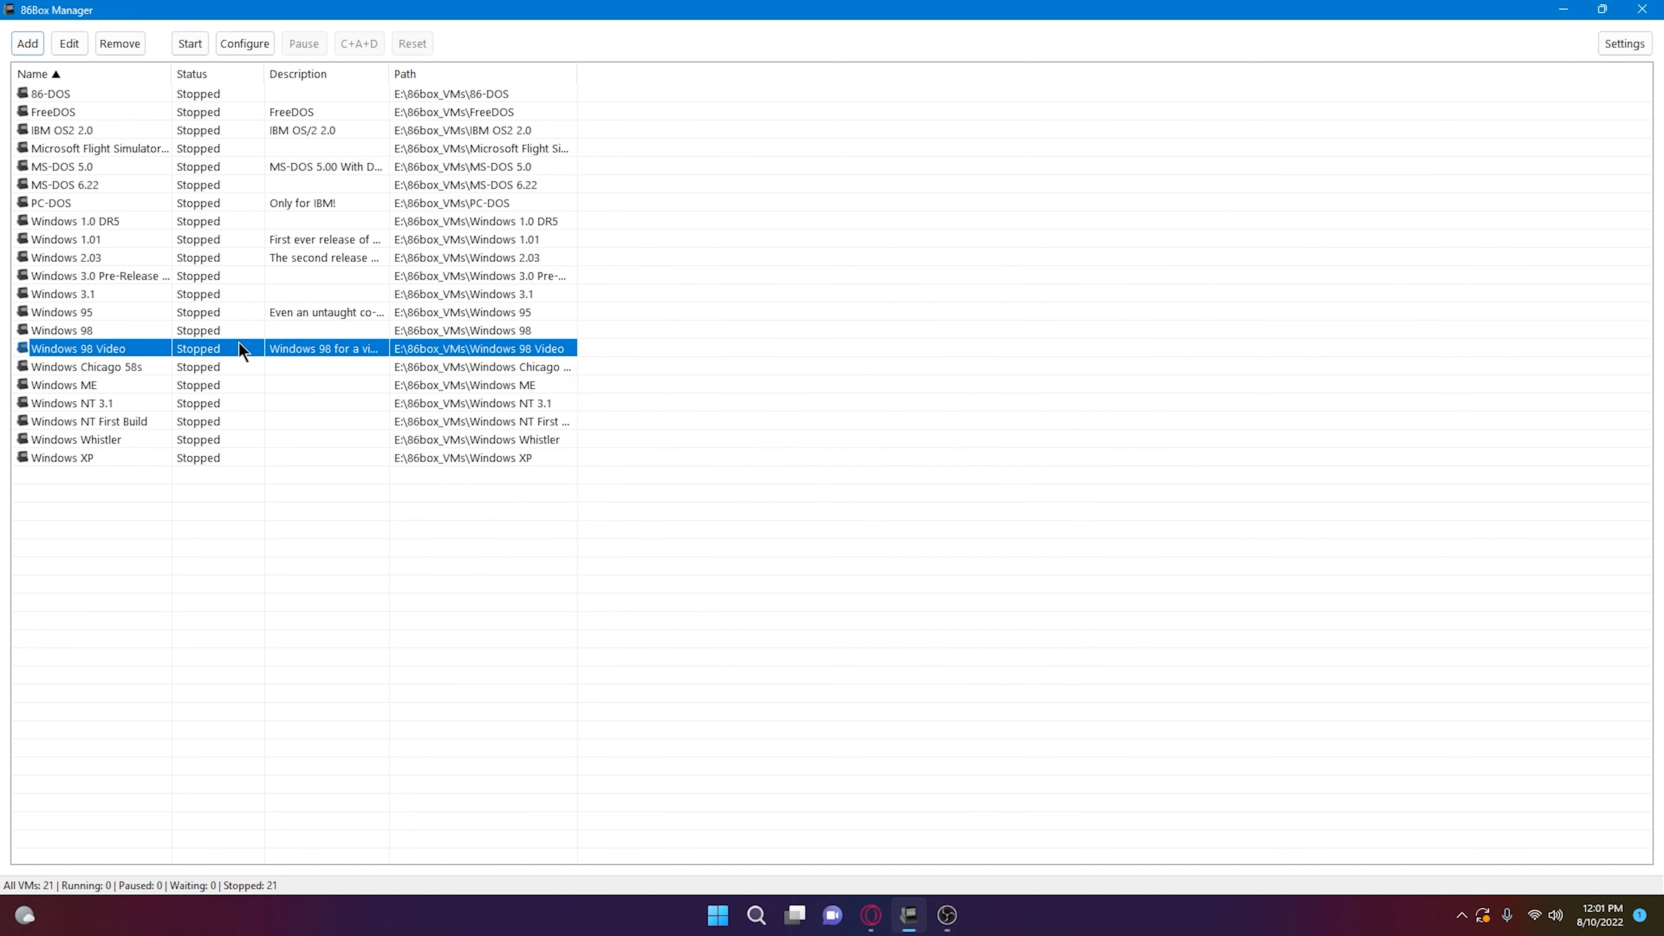
left_click(187, 42)
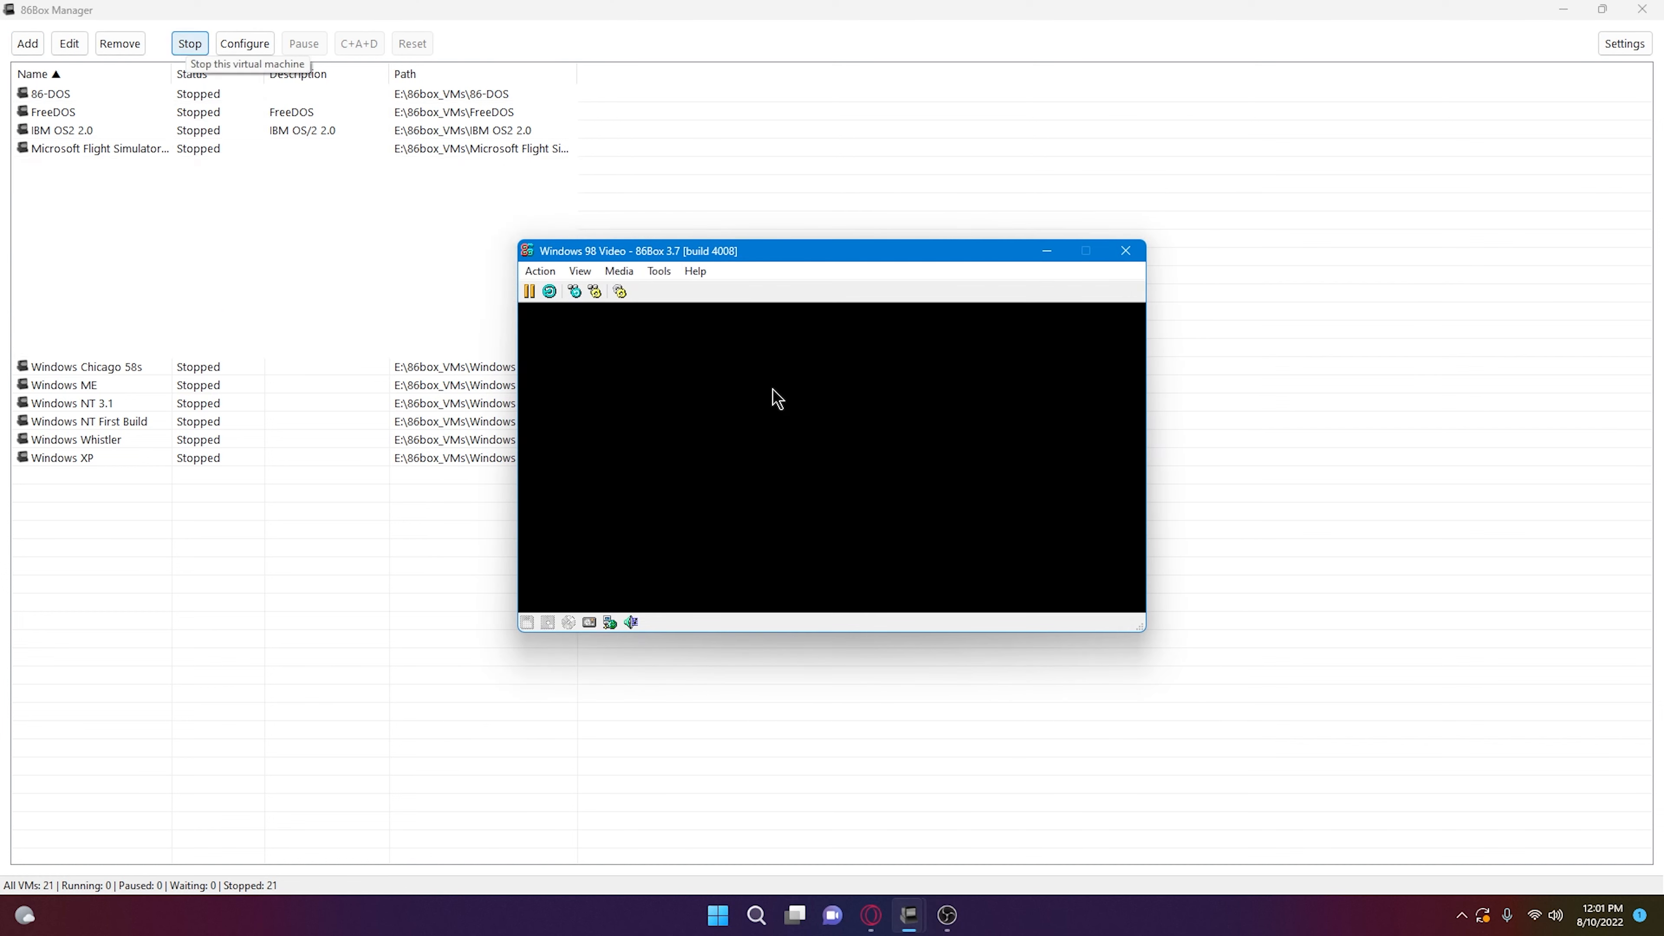
- Capture input in the running virtual machine and enter its BIOS setup during startup
left_click(756, 444)
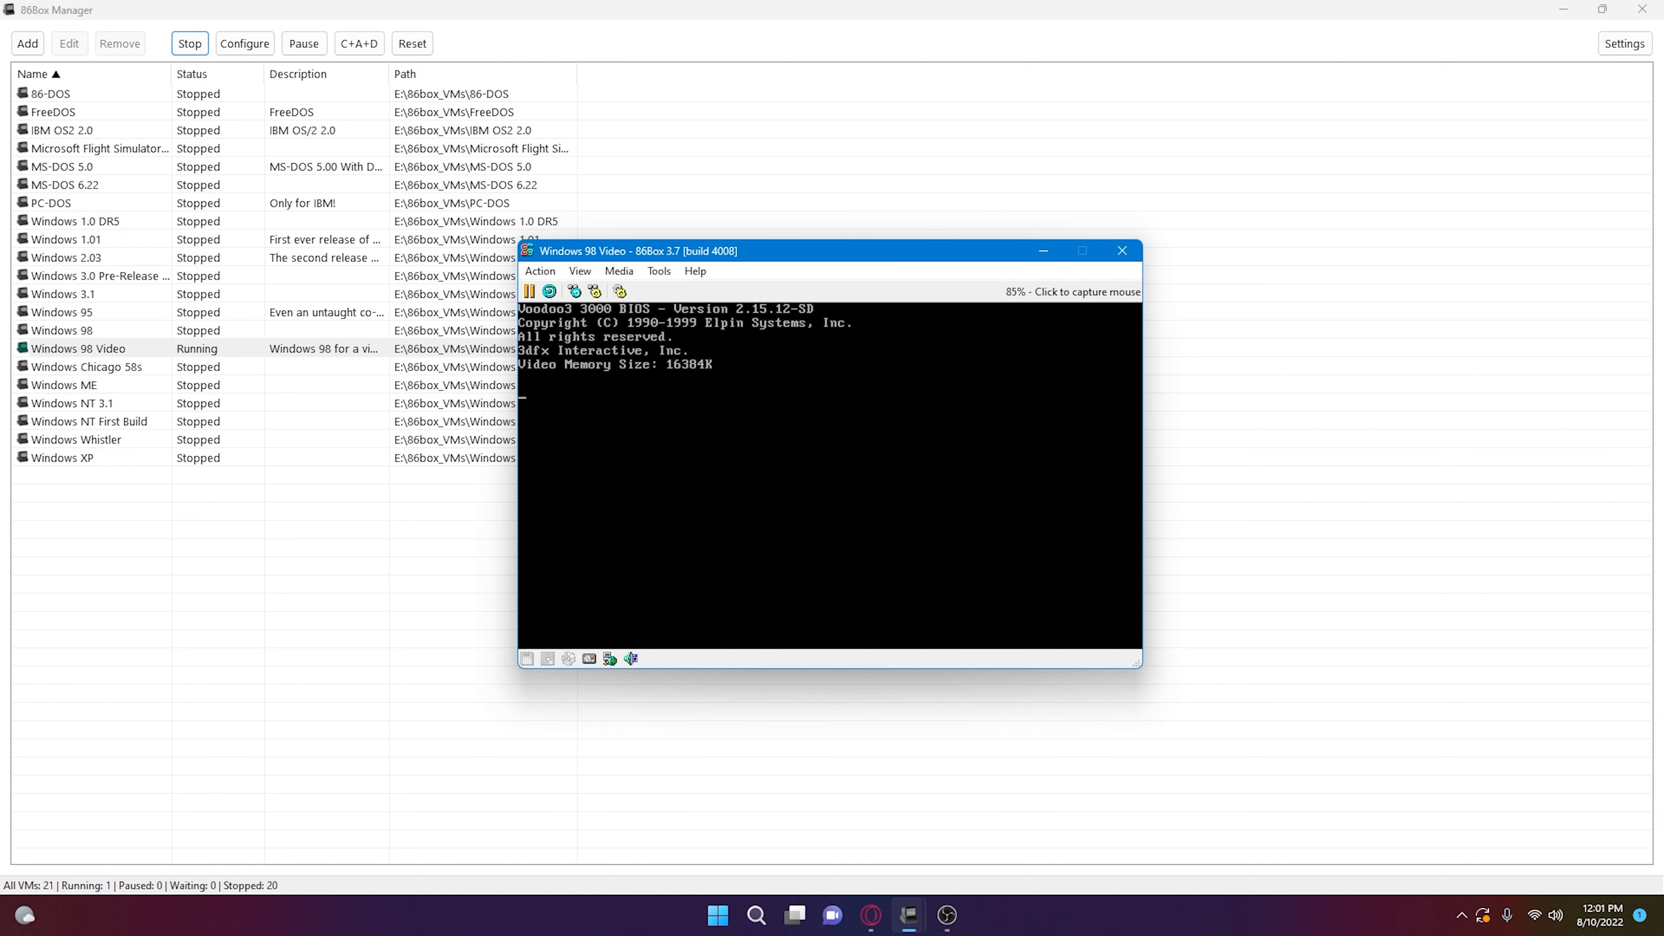
key("Tab")
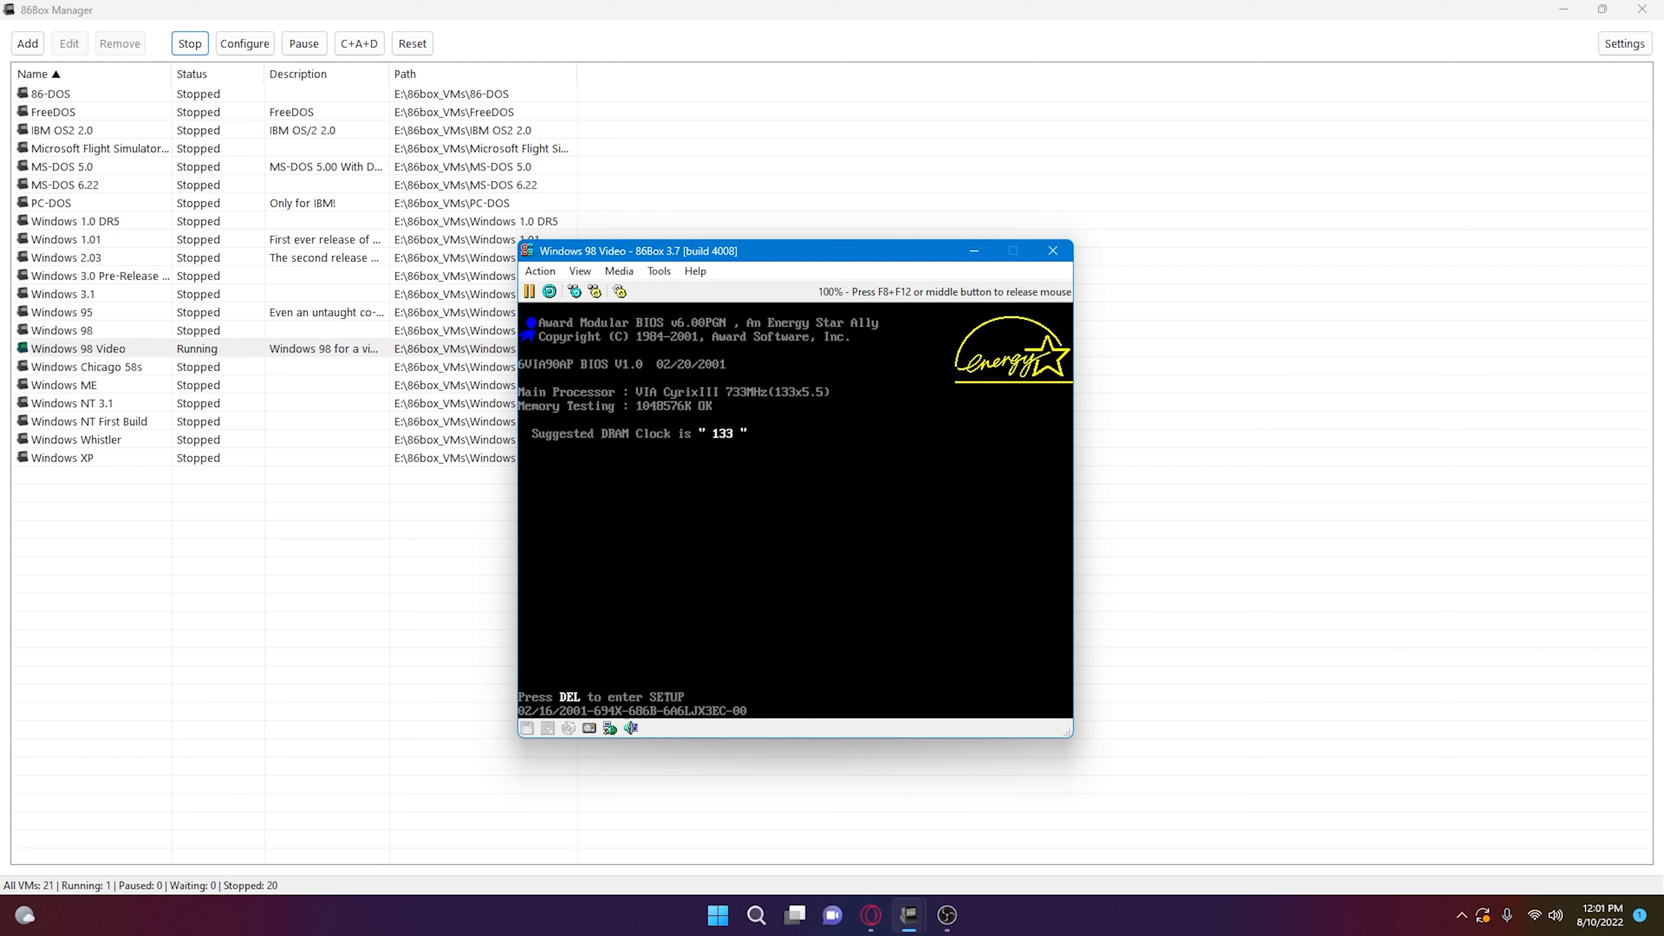
key("Delete")
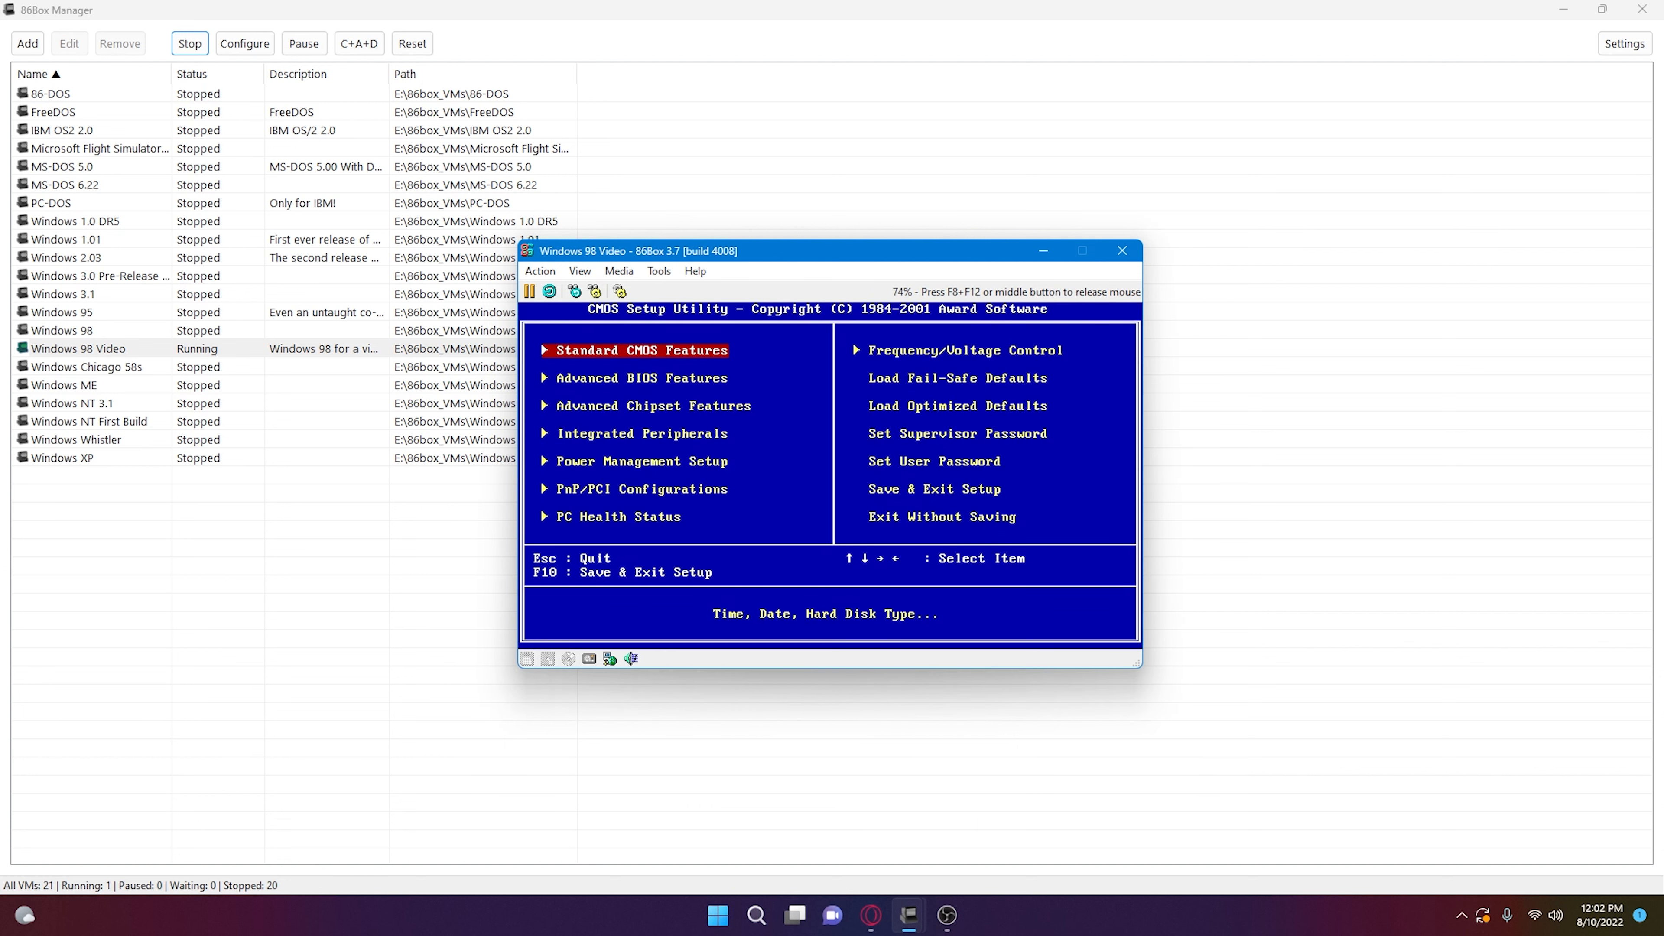
- Check the IDE drive entries in Standard CMOS Features and return to the main setup menu
key("Return")
key("Down")
key("Down")
key("Down")
key("Down")
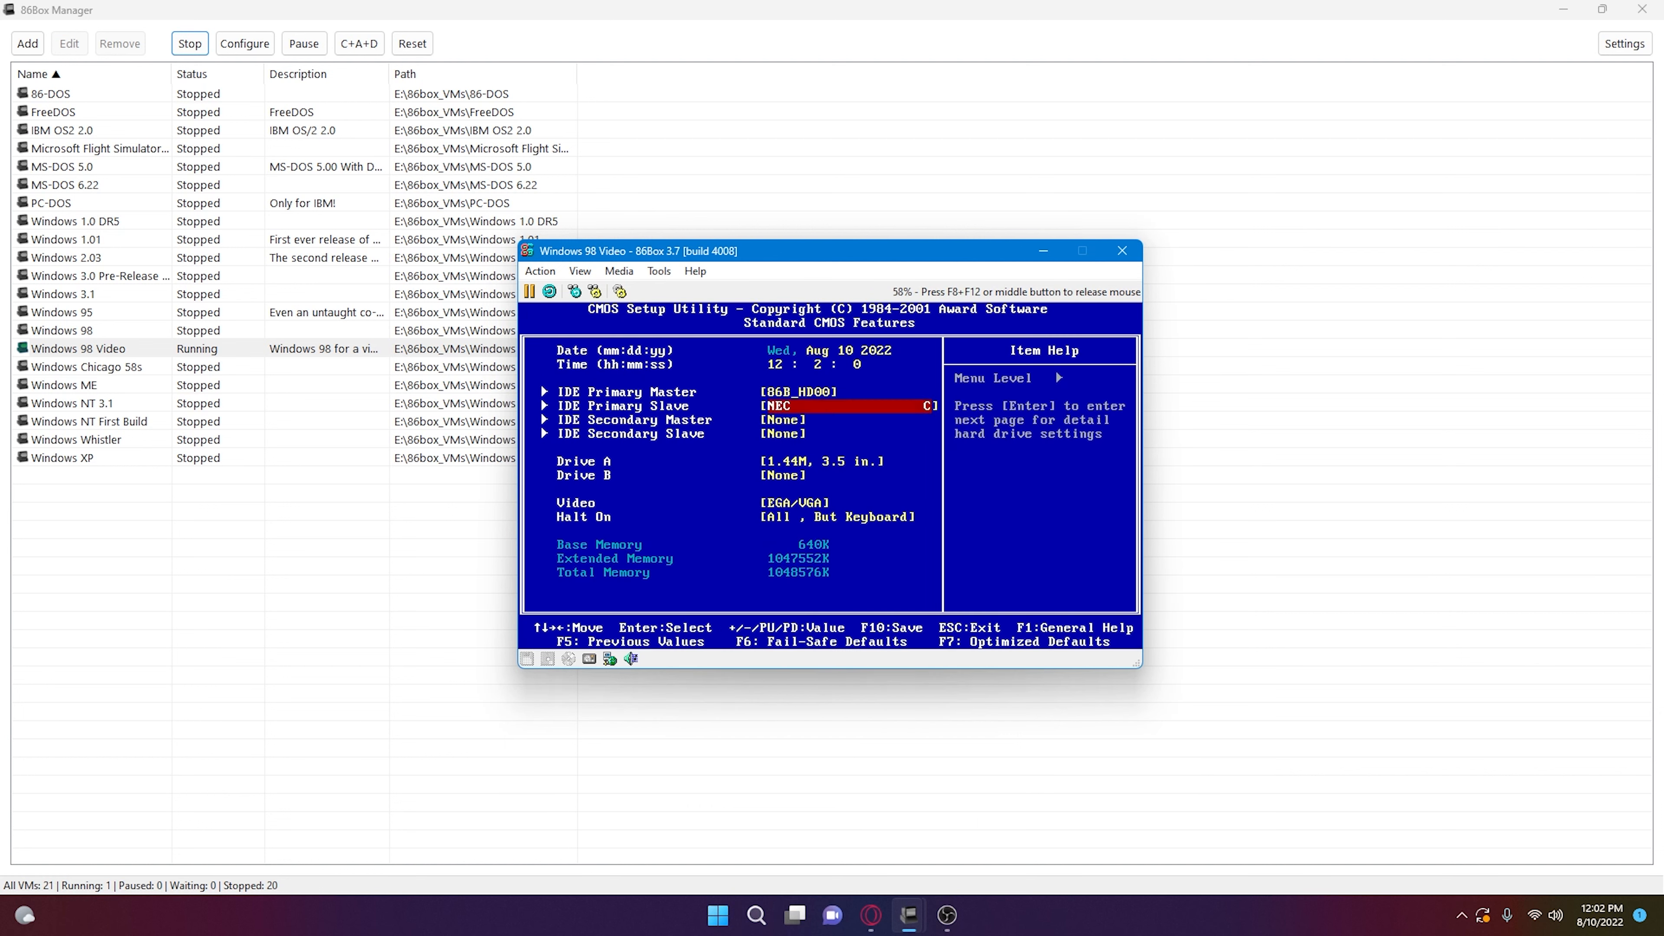
key("Down")
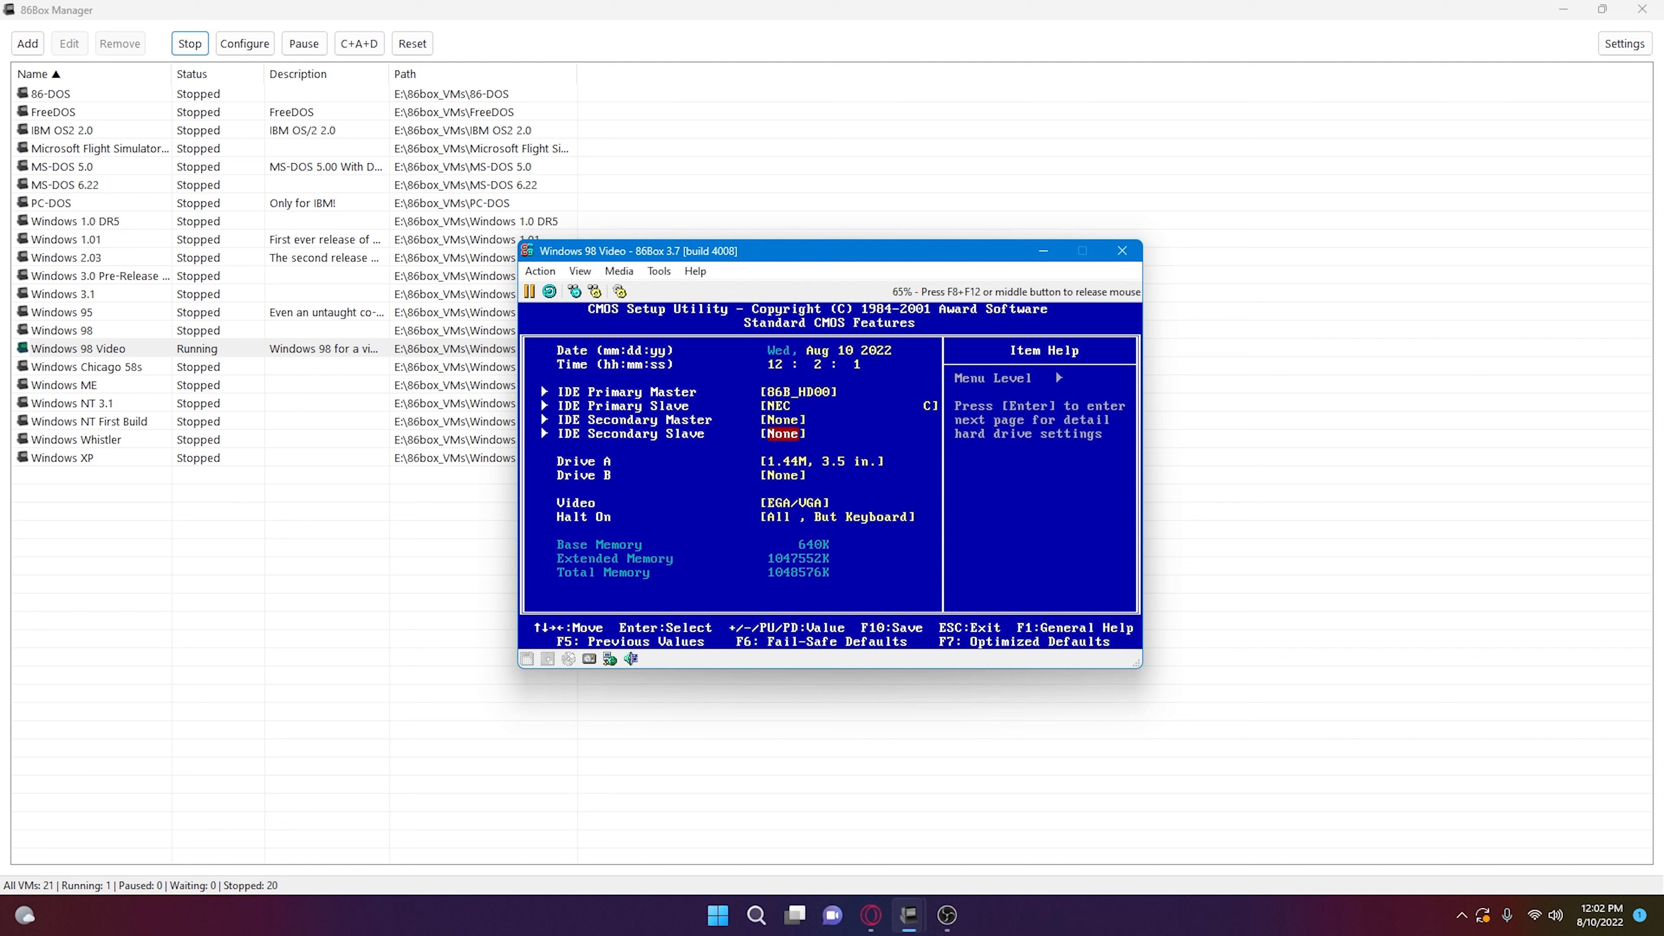
key("Escape")
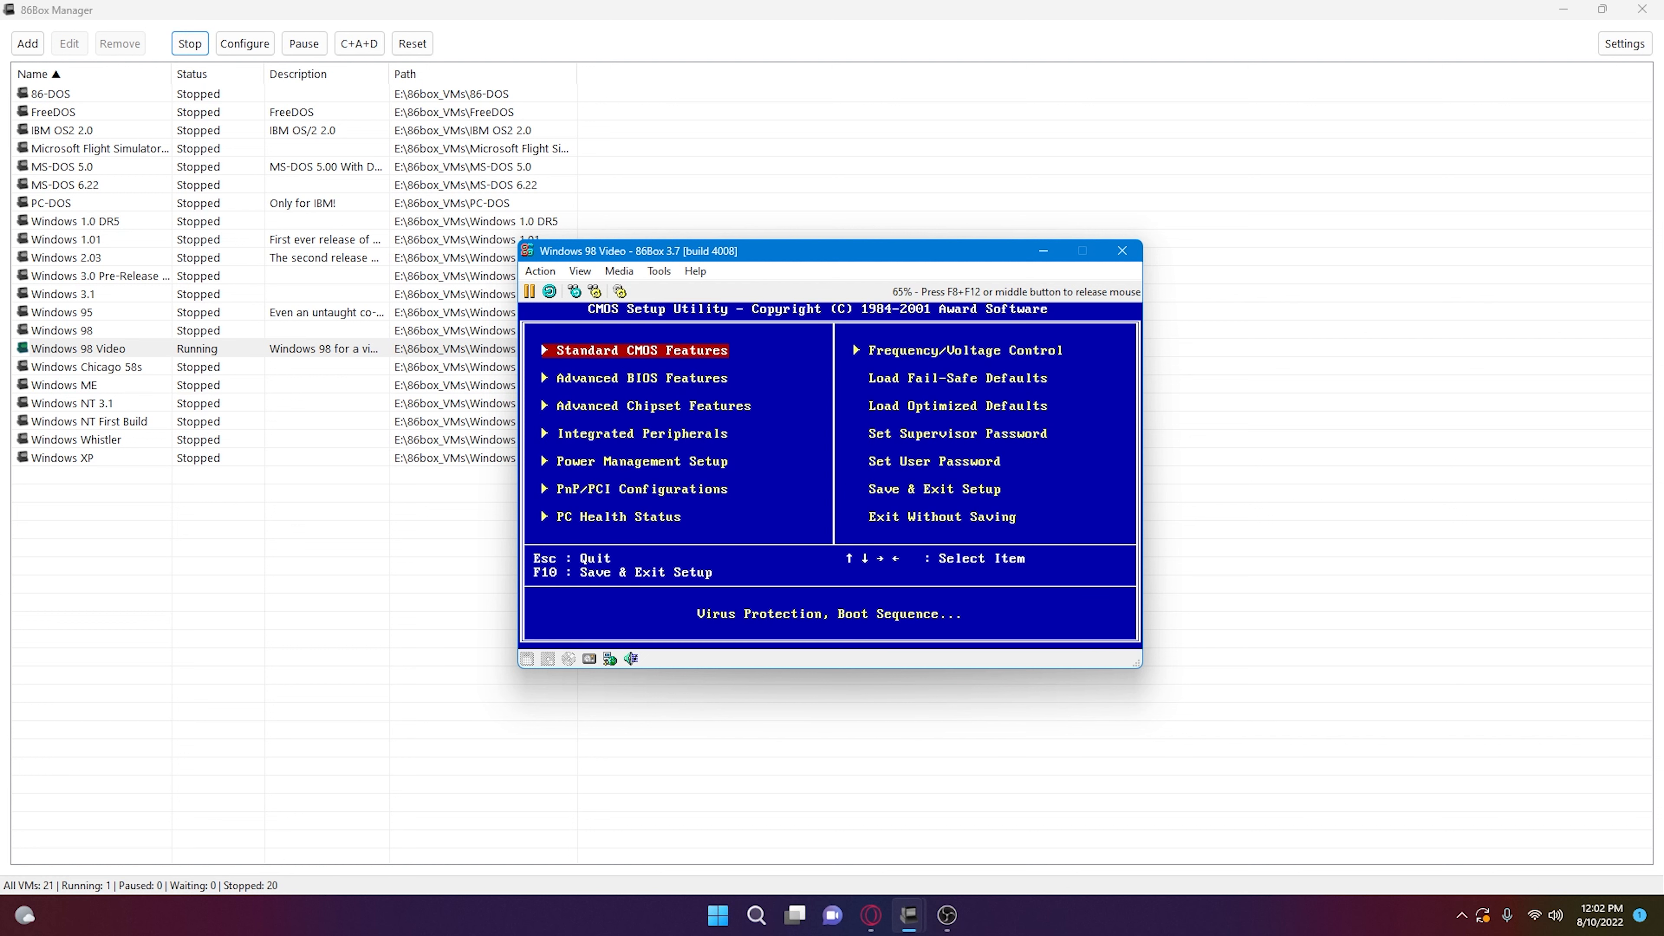
- Set Drive B to 360K, 5.25 in. in Standard CMOS Features and return to the main setup menu
key("Down")
key("Up")
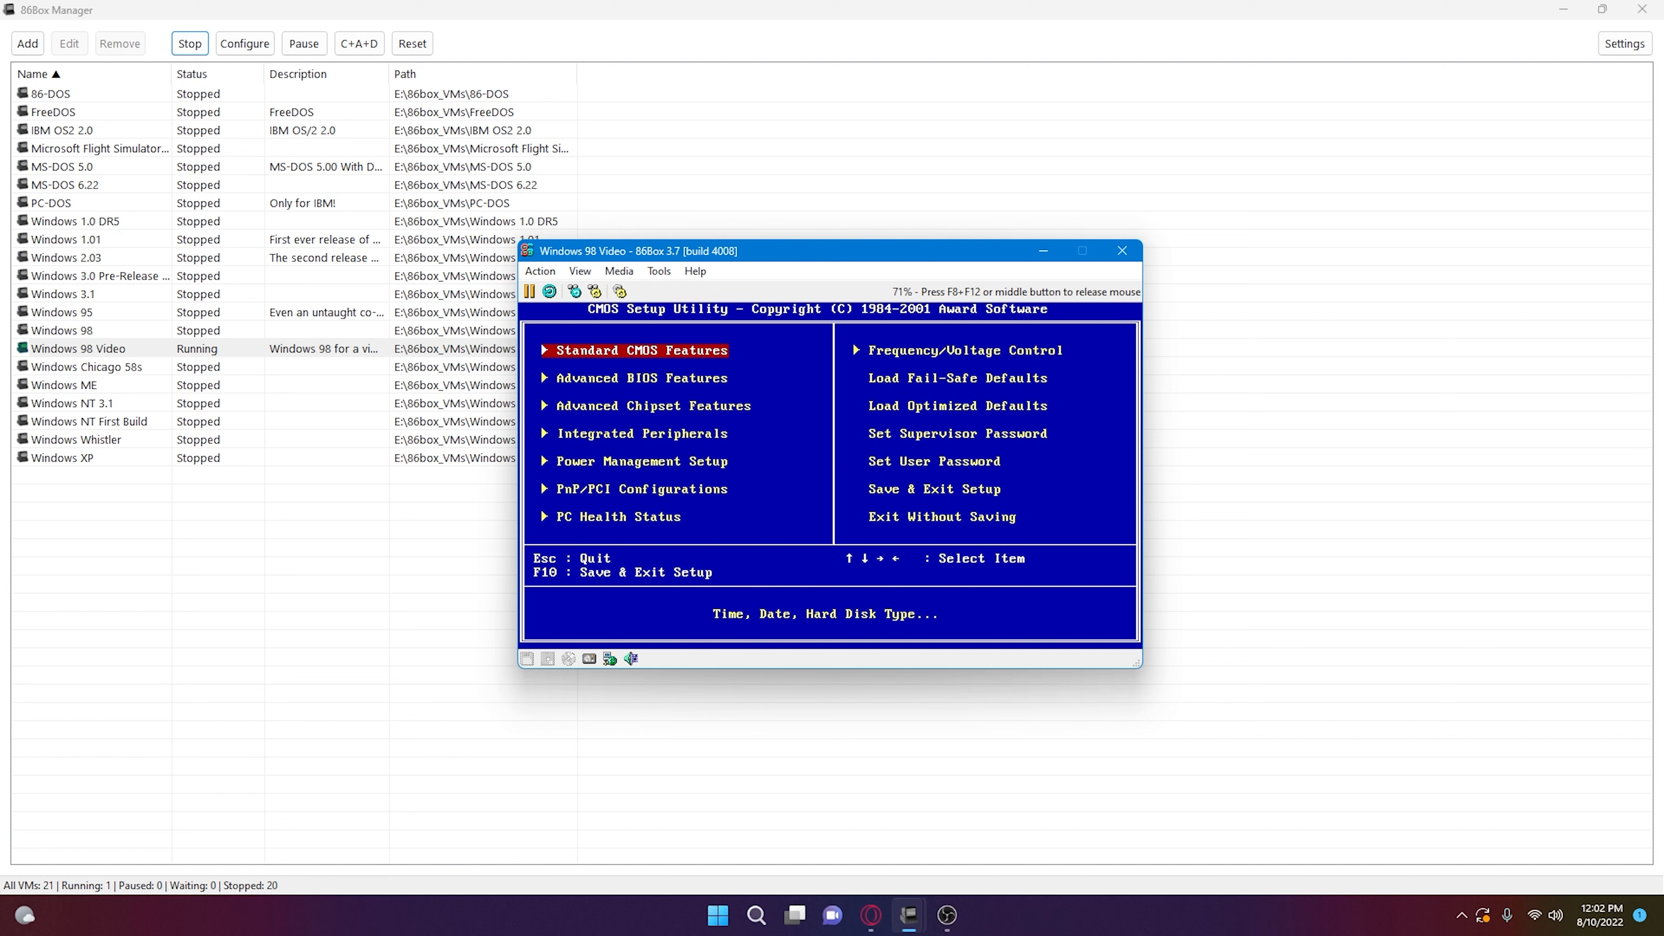
key("Down")
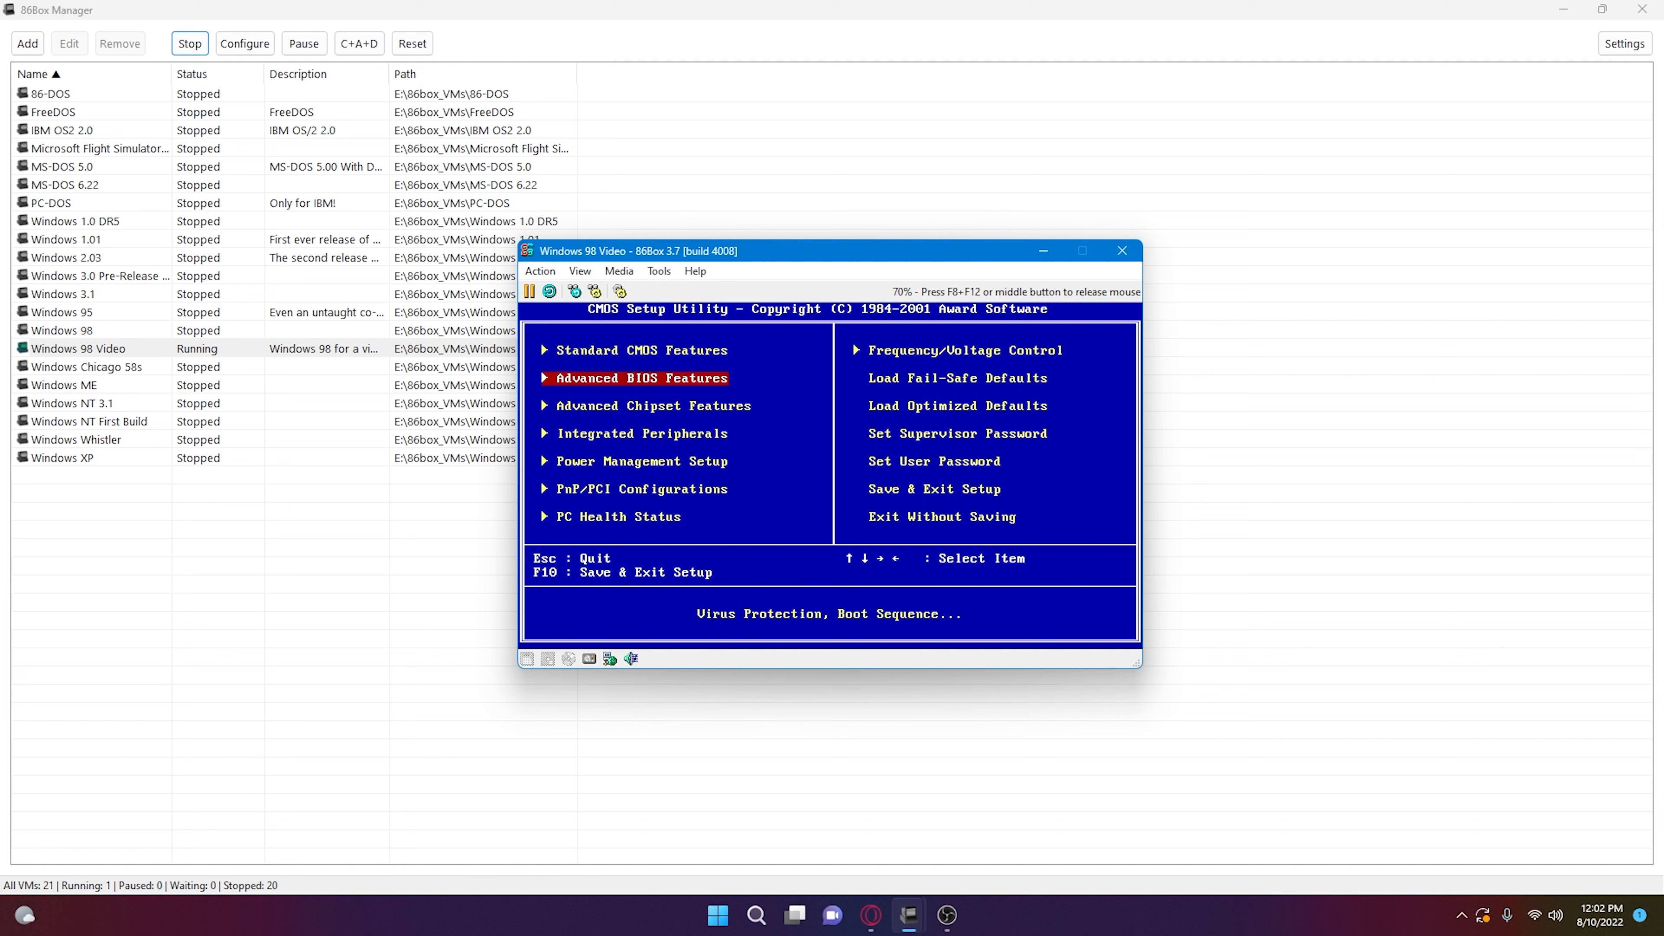
key("Up")
key("Return")
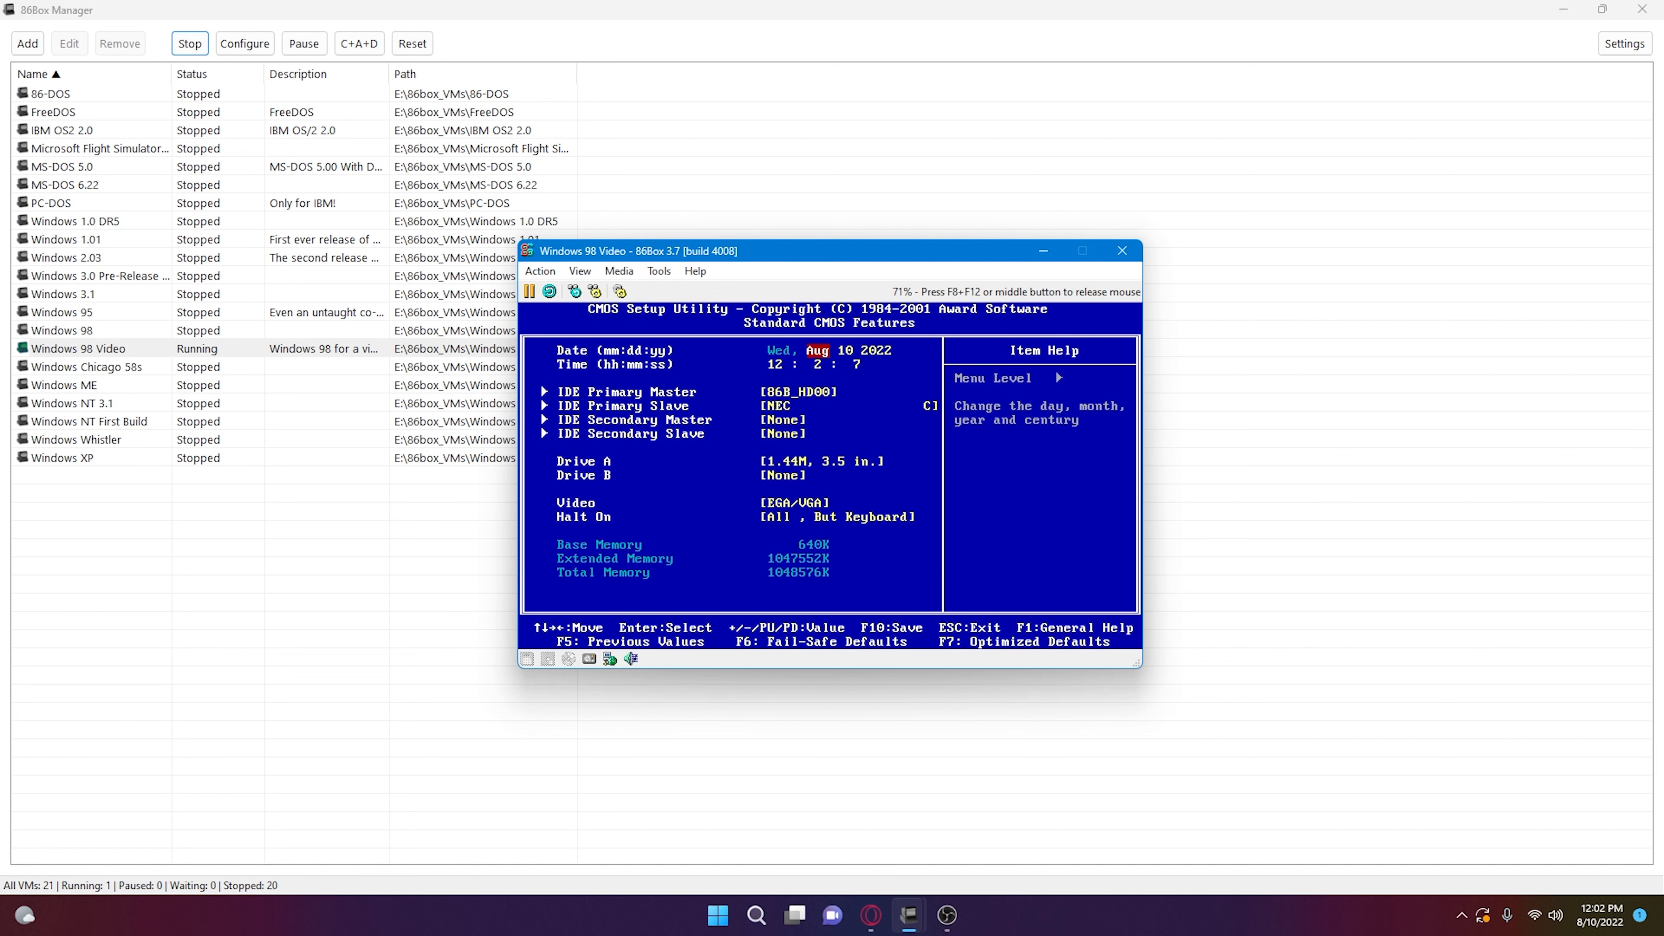
key("Down")
key("Down")
key("Down")
key("Down")
key("Down")
key("Down")
key("Down")
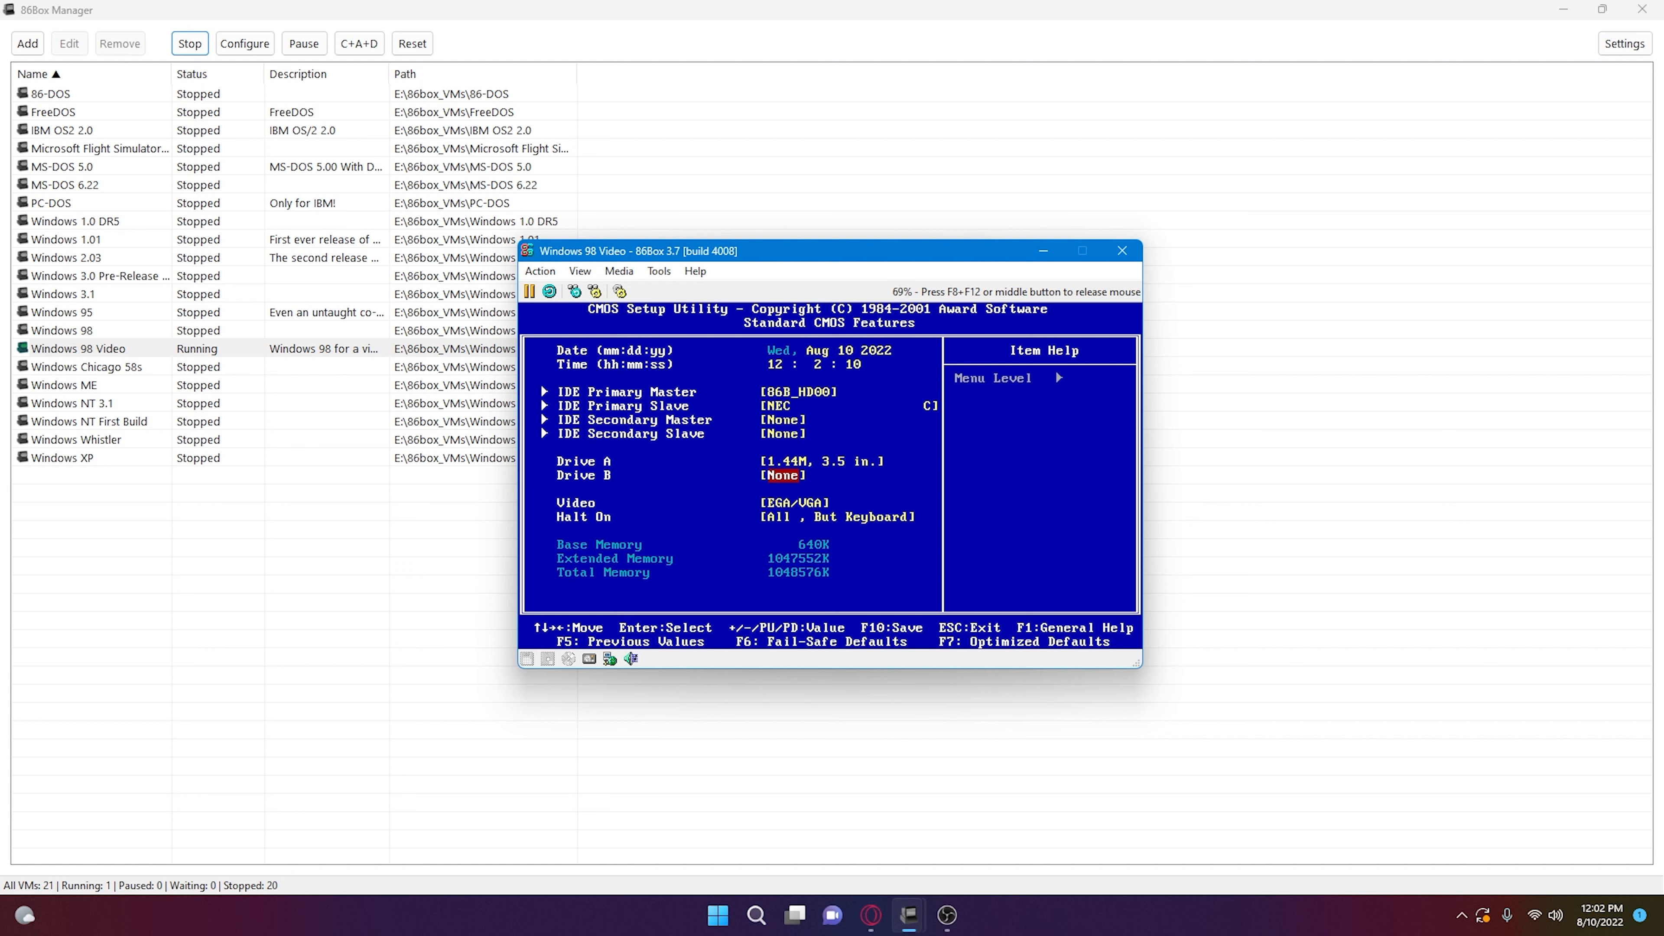
key("Page_Down")
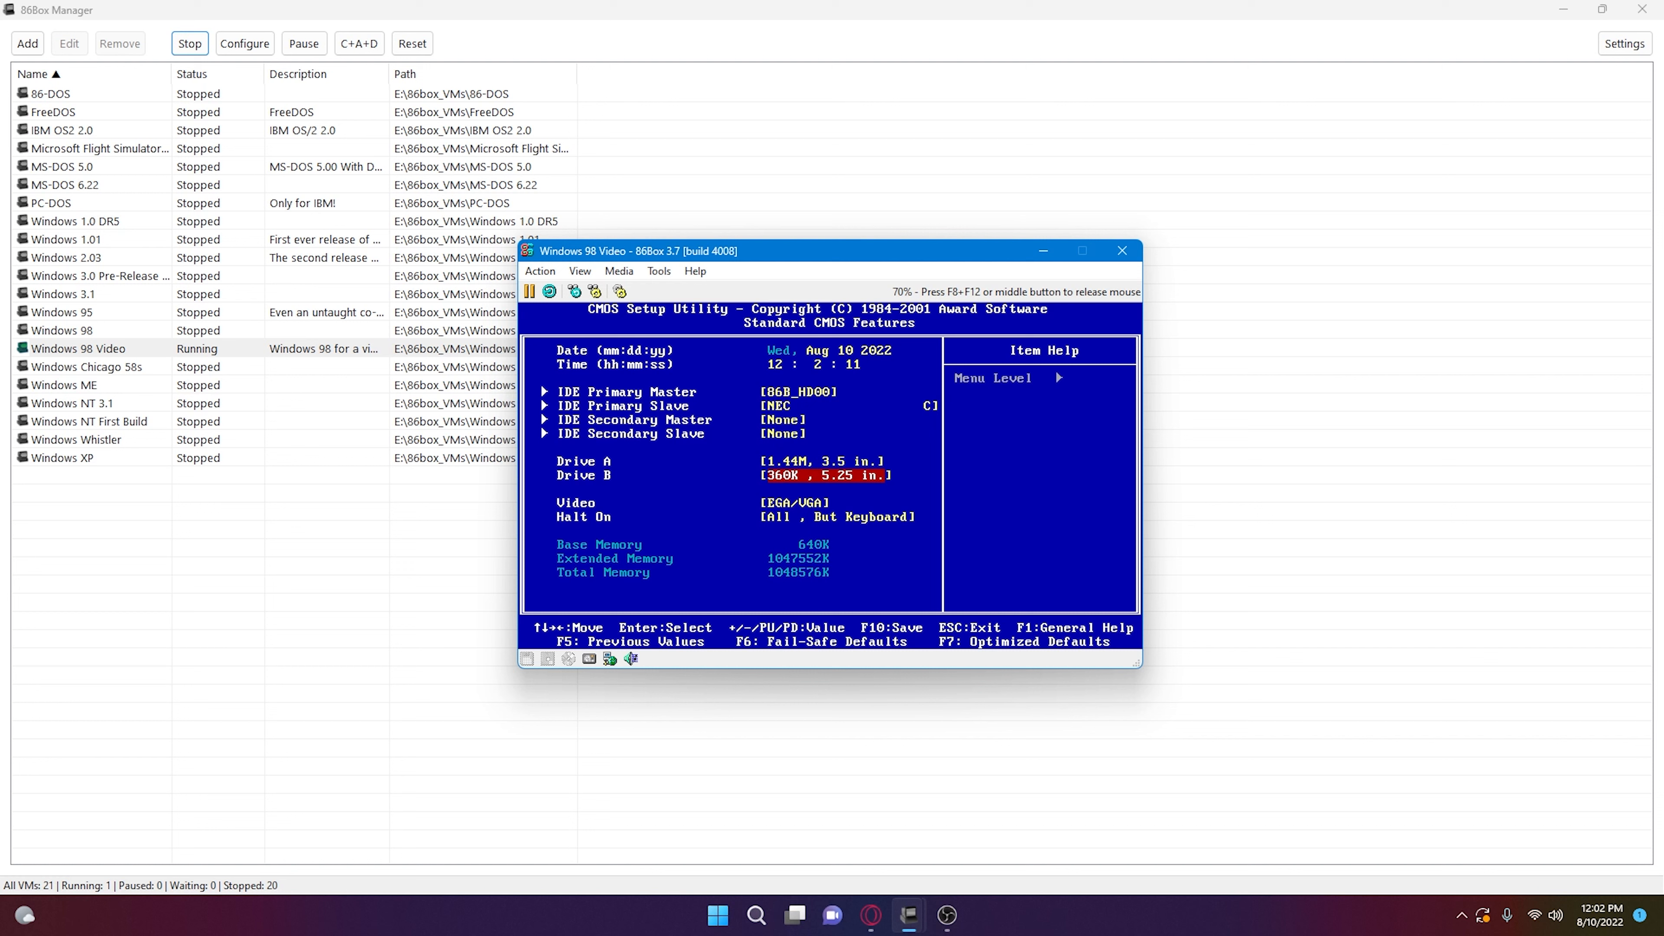
key("Escape")
- Look briefly at the Advanced BIOS Features and Advanced Chipset Features pages, returning to the main setup menu
key("Down")
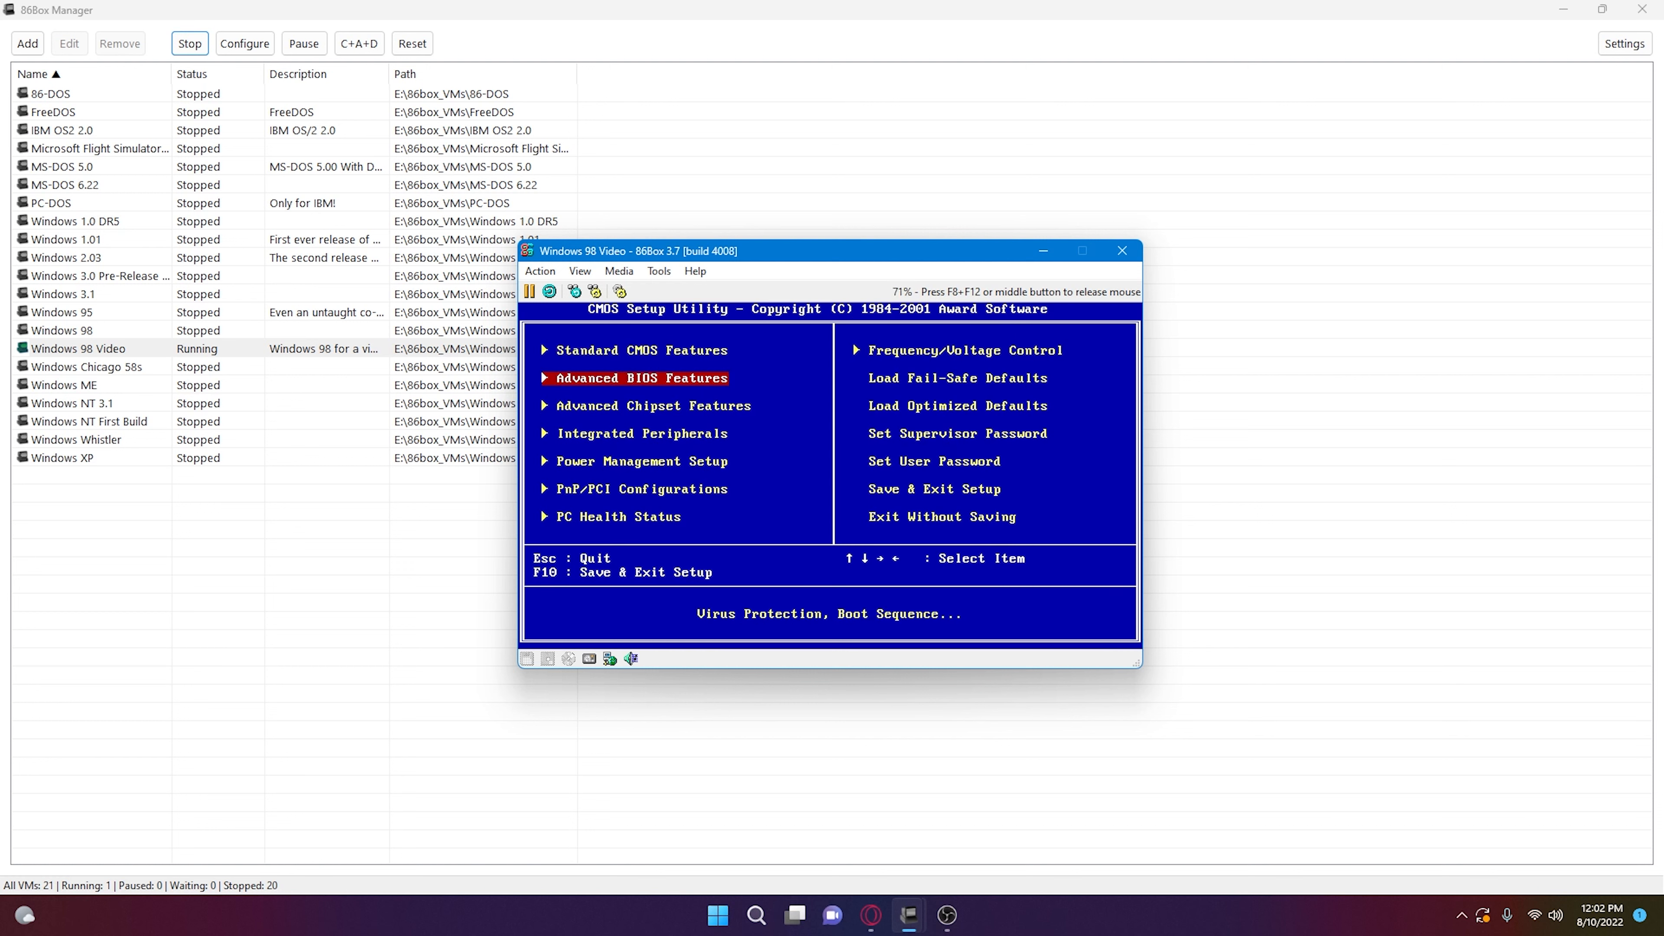
key("Return")
key("Escape")
key("Down")
key("Return")
key("Escape")
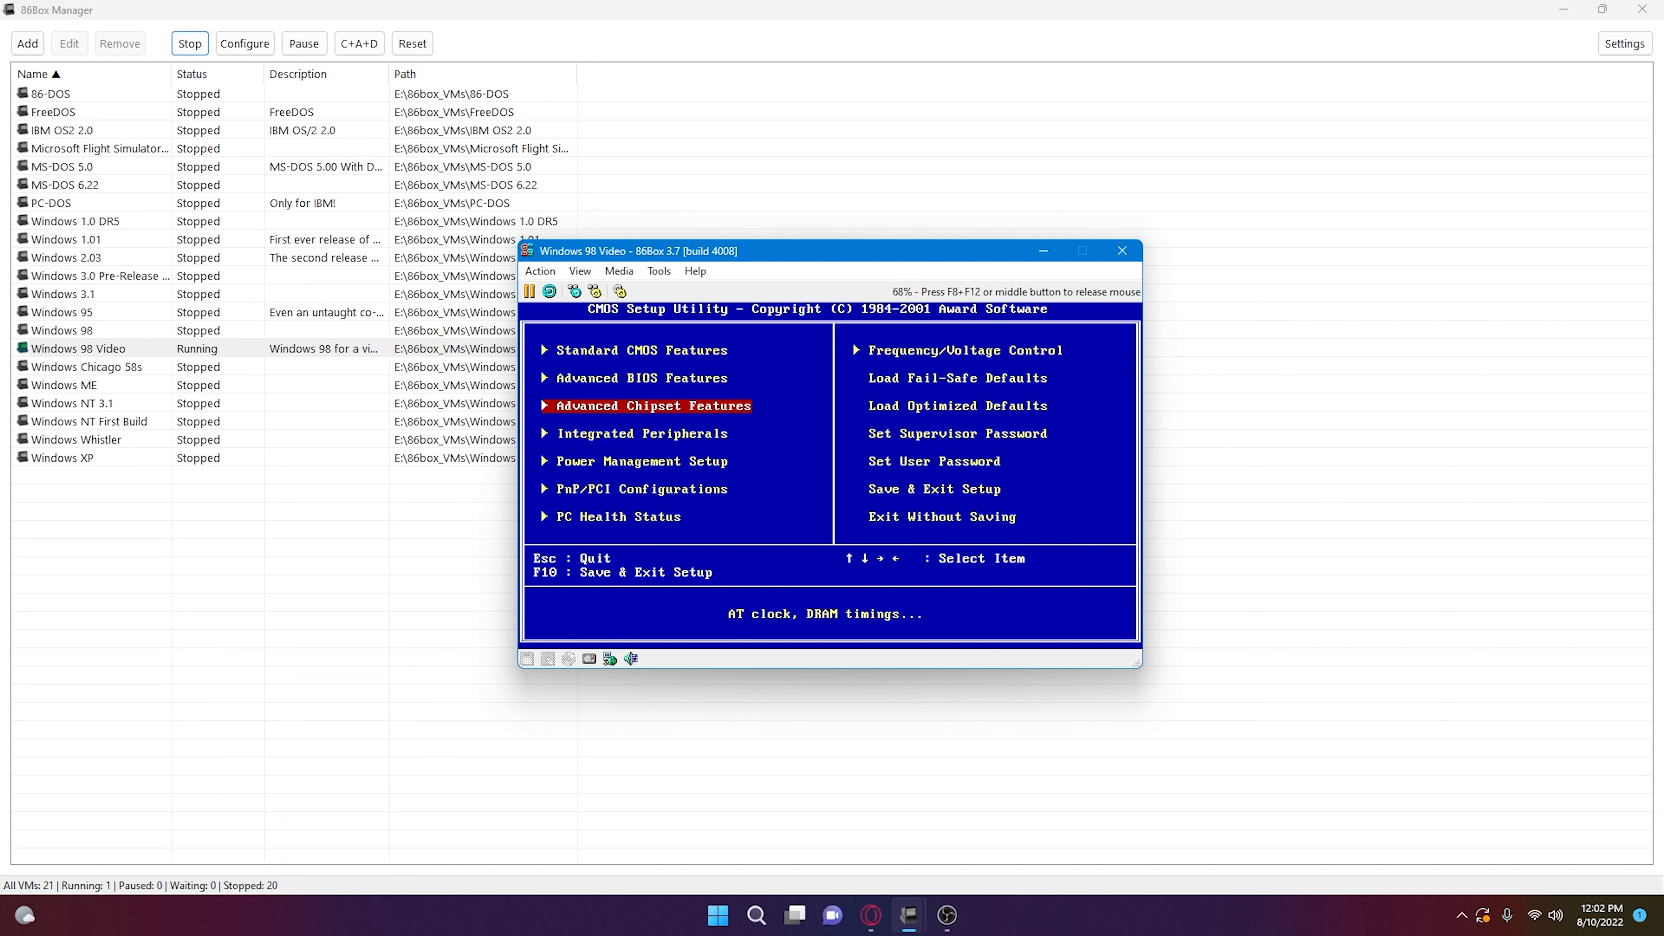
- Set AGP Fast Write to Enabled in Advanced Chipset Features and return to the main setup menu
key("Return")
key("Down")
key("Down")
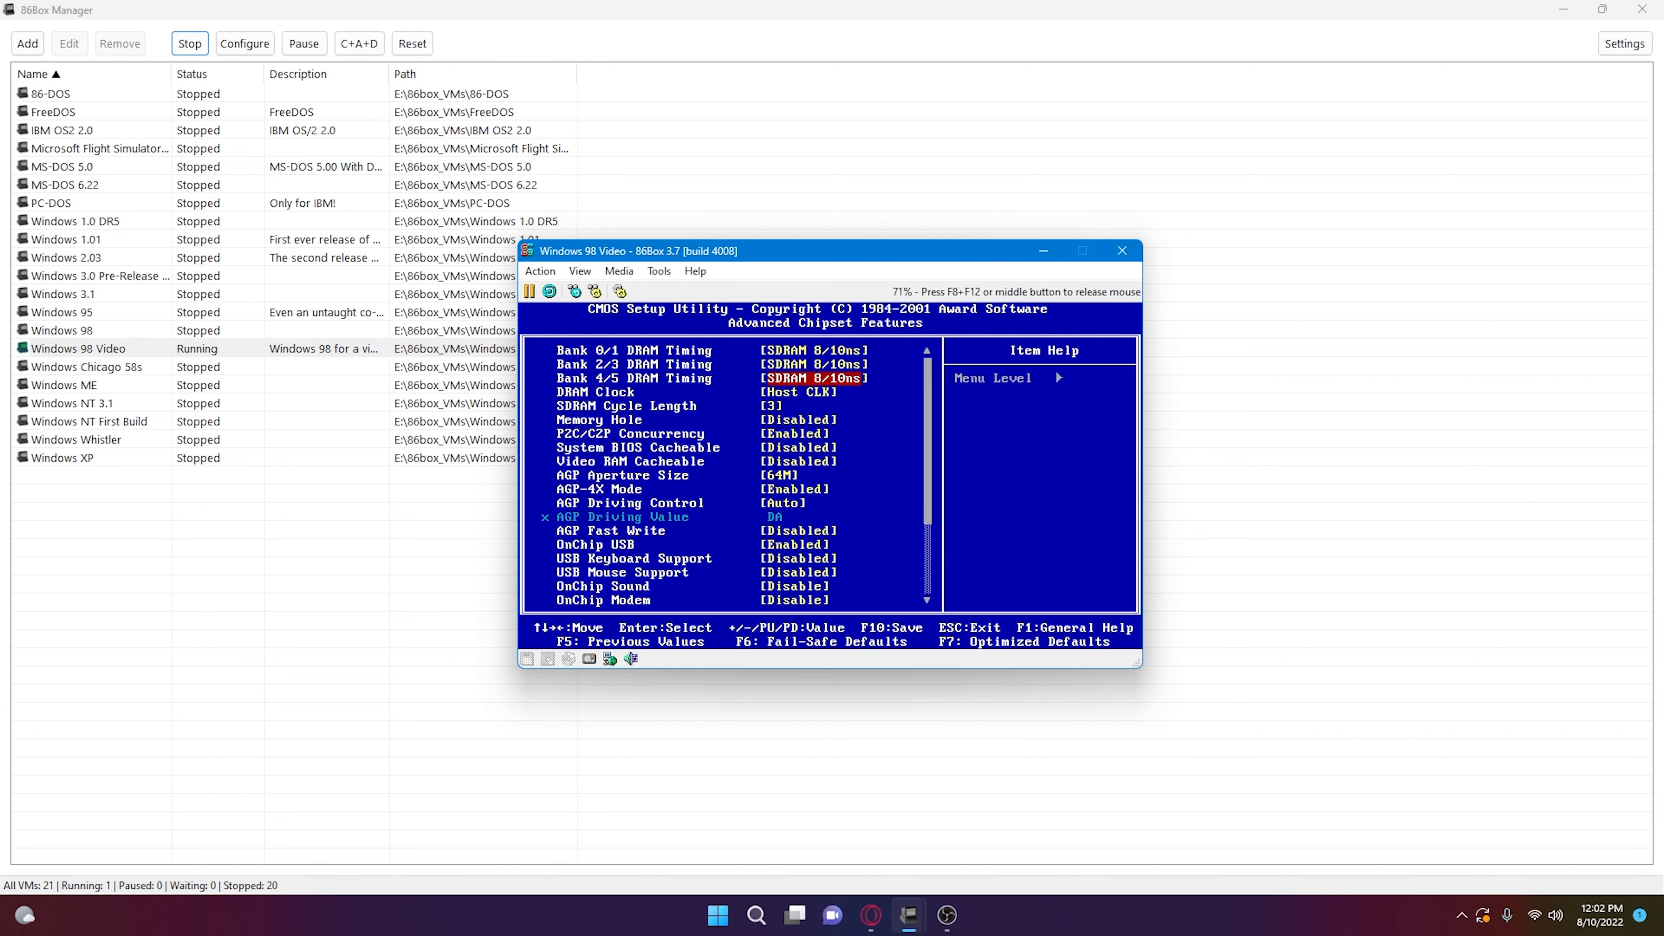
key("Down")
key("Down")
key("Down")
key("Down")
key("Down")
key("Down")
key("Down")
key("Page_Down")
key("Page_Down")
key("Page_Down")
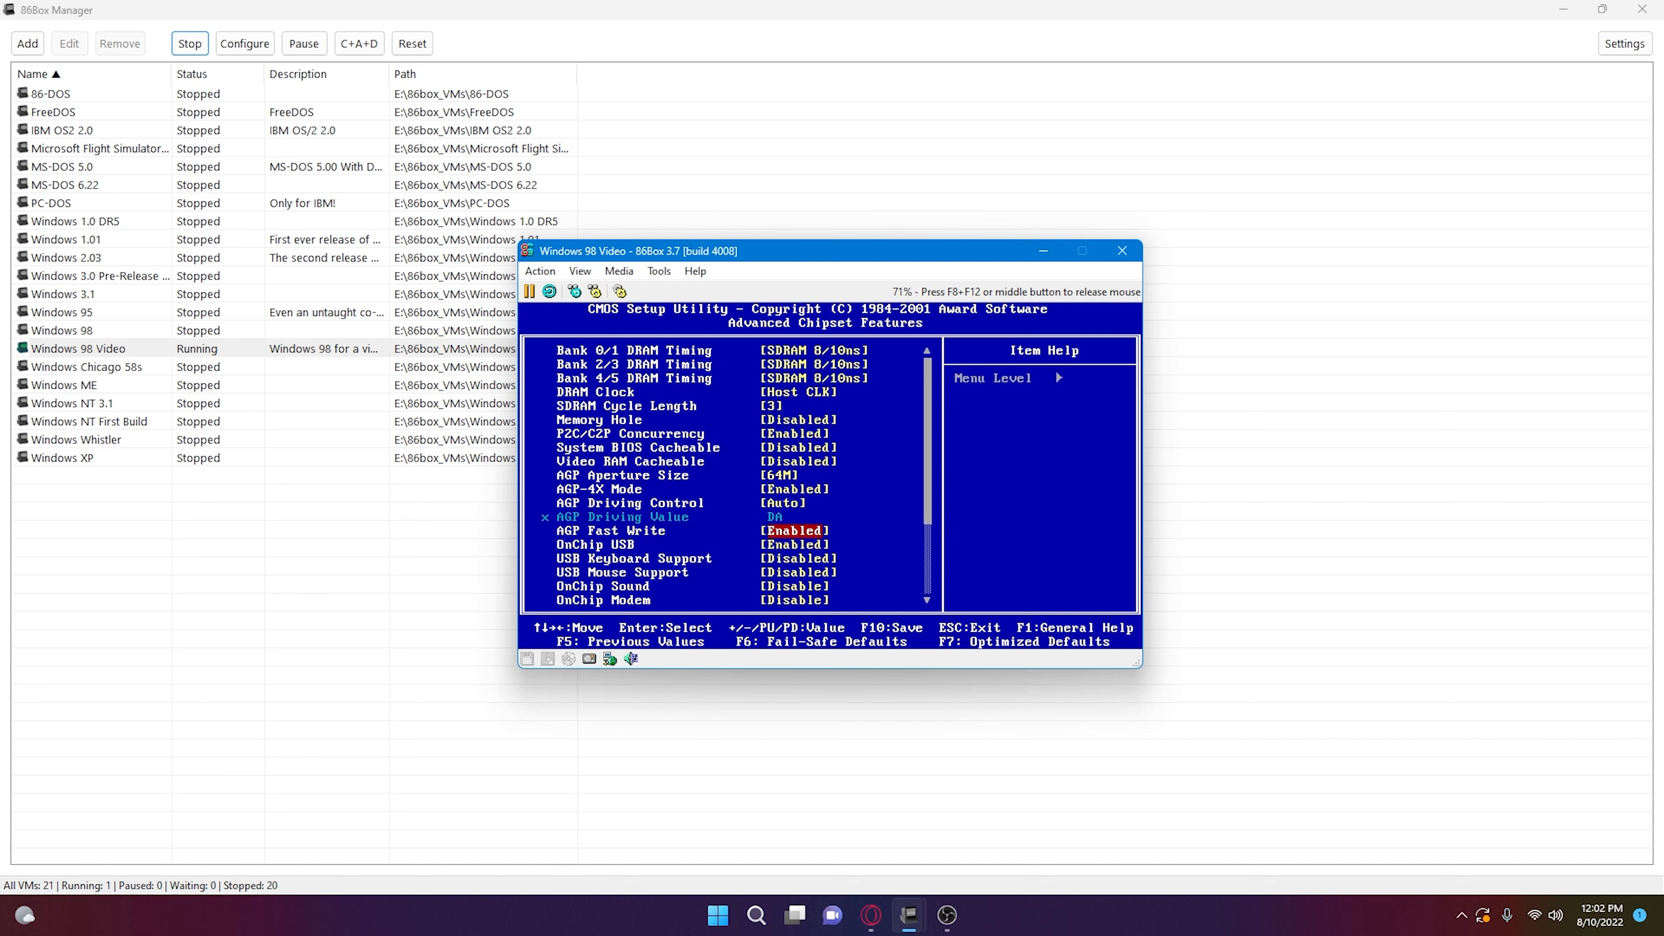
key("Escape")
- Look over the Integrated Peripherals and Power Management Setup pages in the BIOS setup
key("Down")
key("Return")
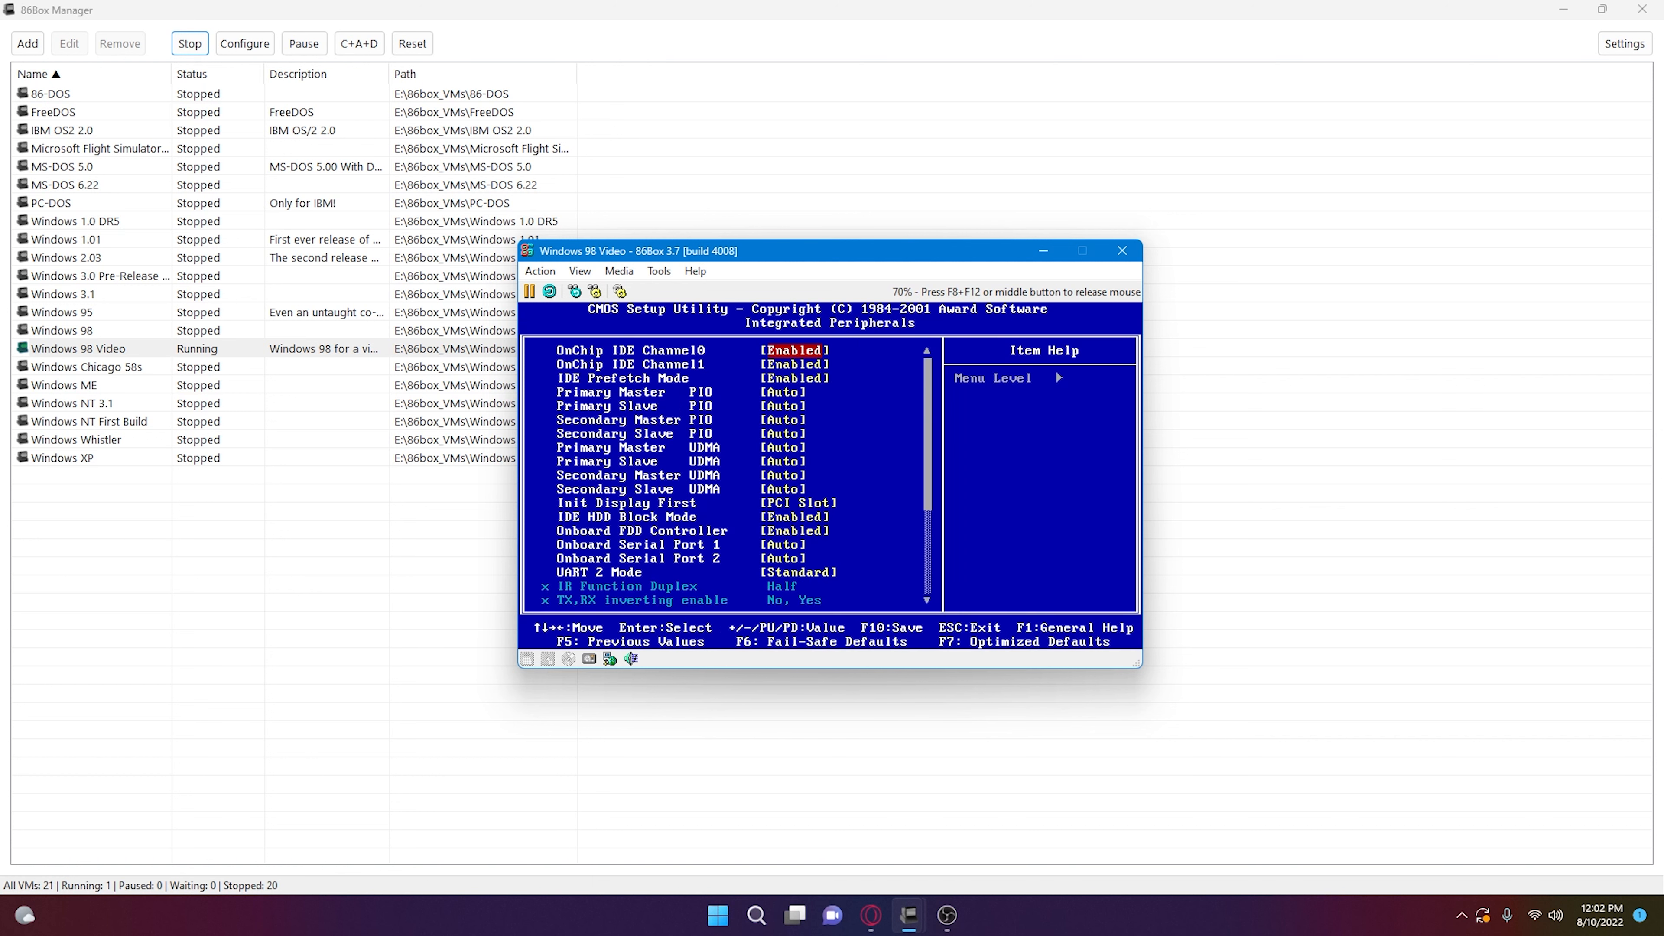
key("Escape")
key("Down")
key("Return")
key("Escape")
- Set PNP OS Installed to Yes in PnP/PCI Configurations and return to the main setup menu
key("Down")
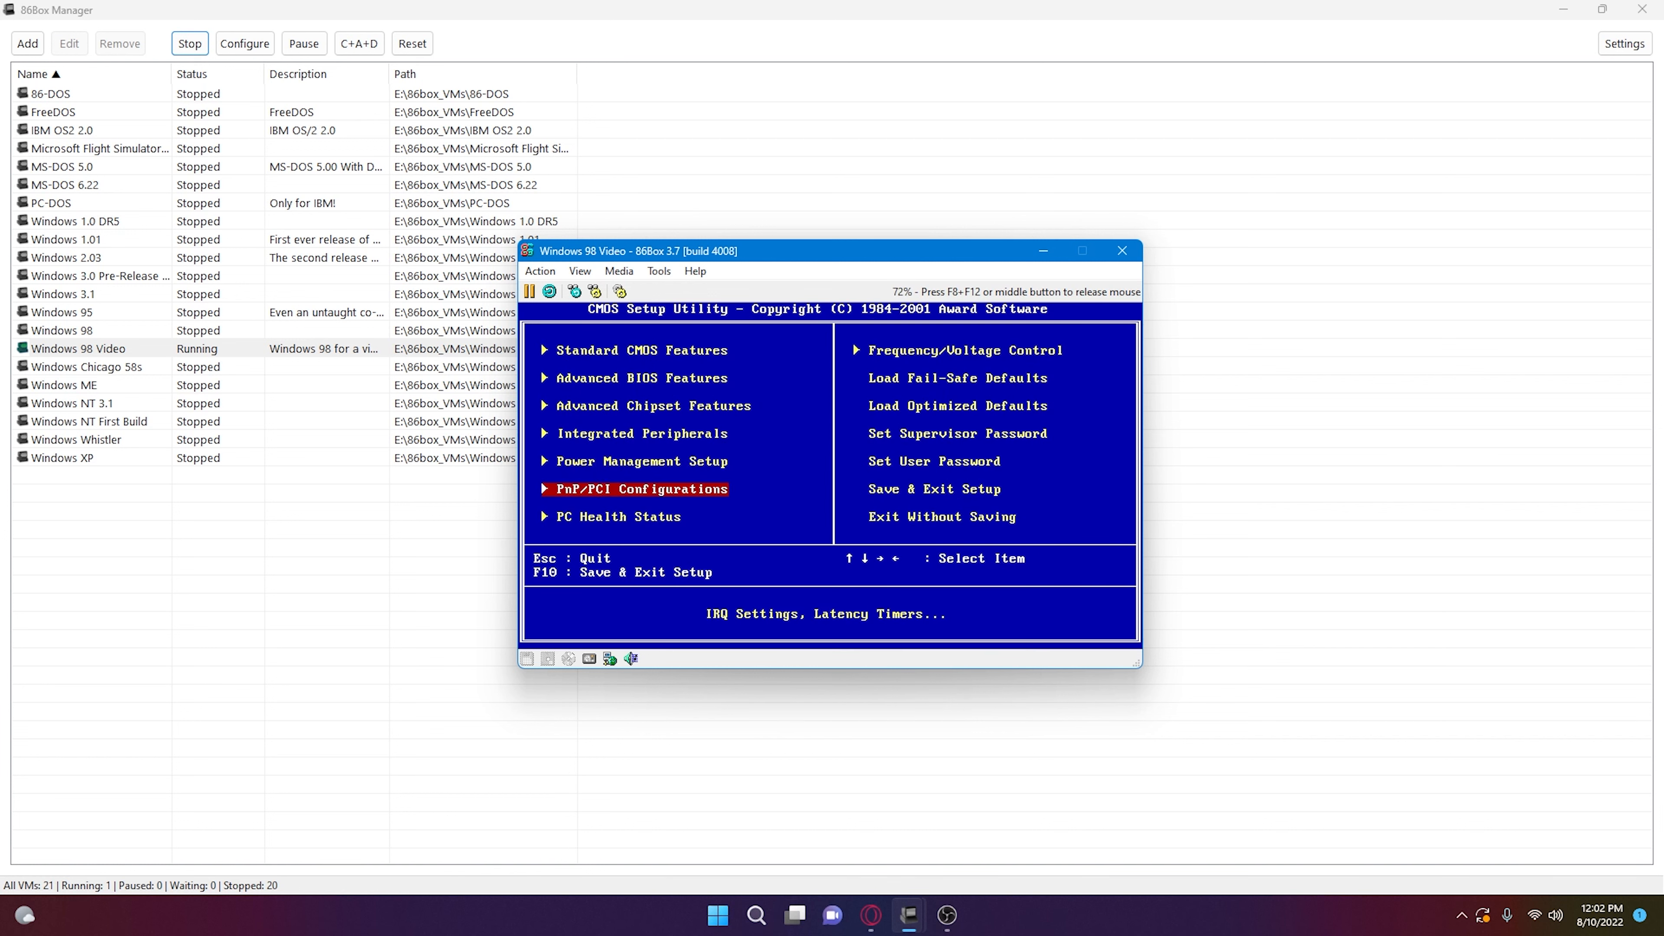
key("Return")
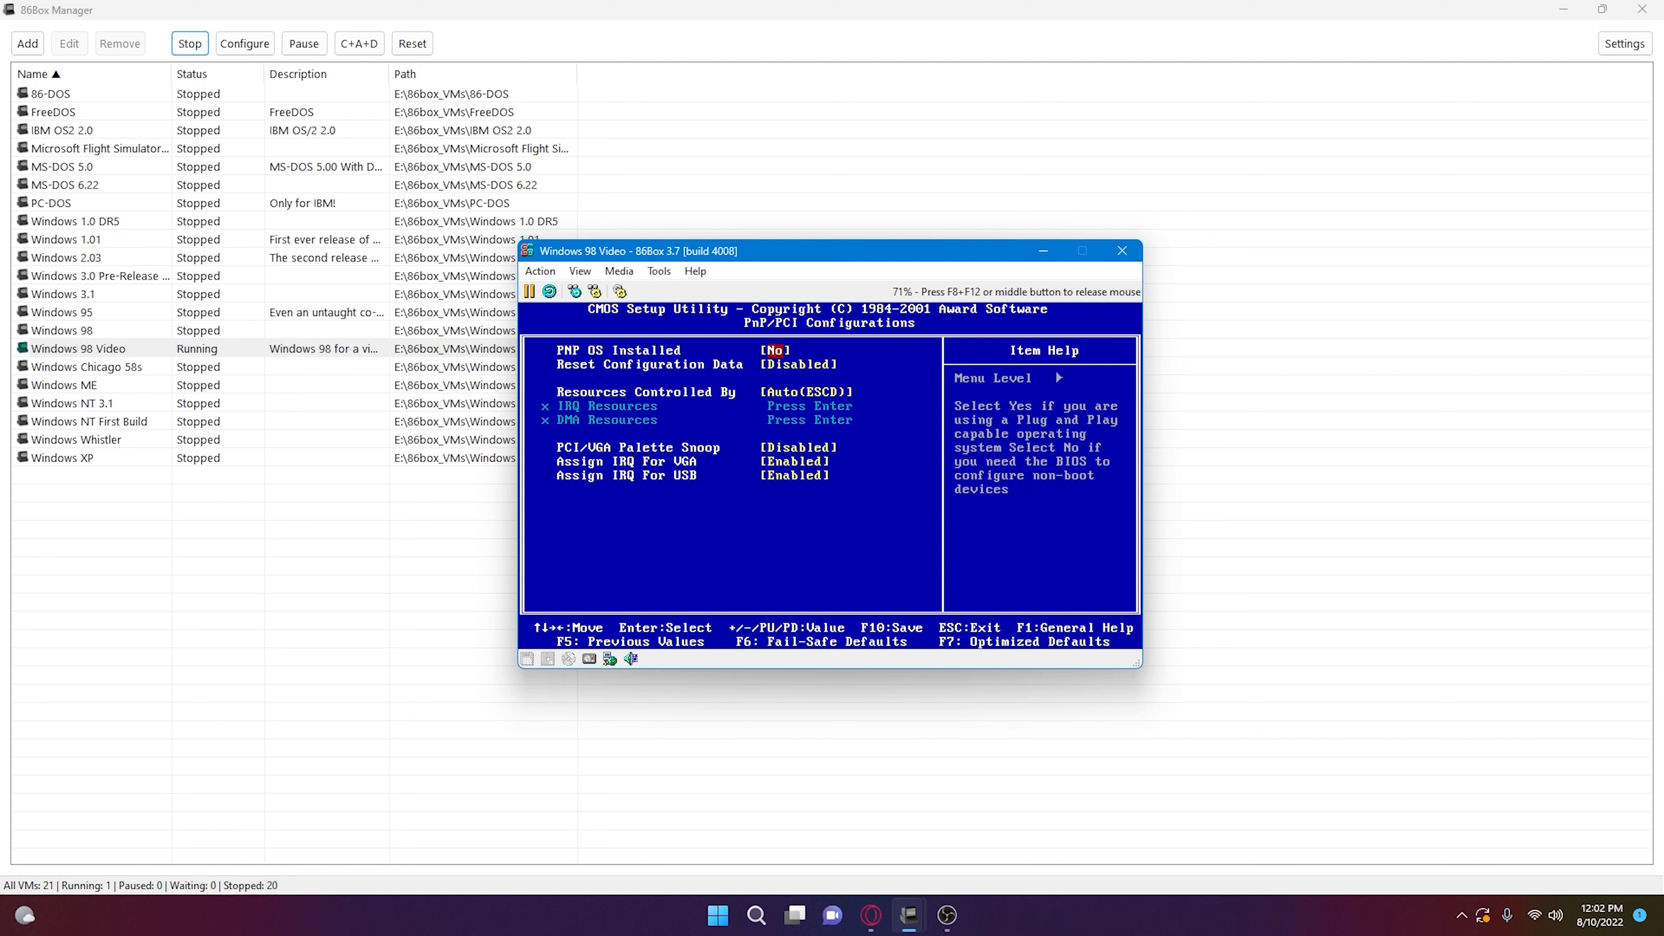
key("Page_Down")
key("Escape")
- Save the BIOS settings to CMOS and exit the setup utility to reboot the virtual machine
key("Down")
key("Down")
key("Down")
key("Down")
key("Down")
key("Down")
key("Down")
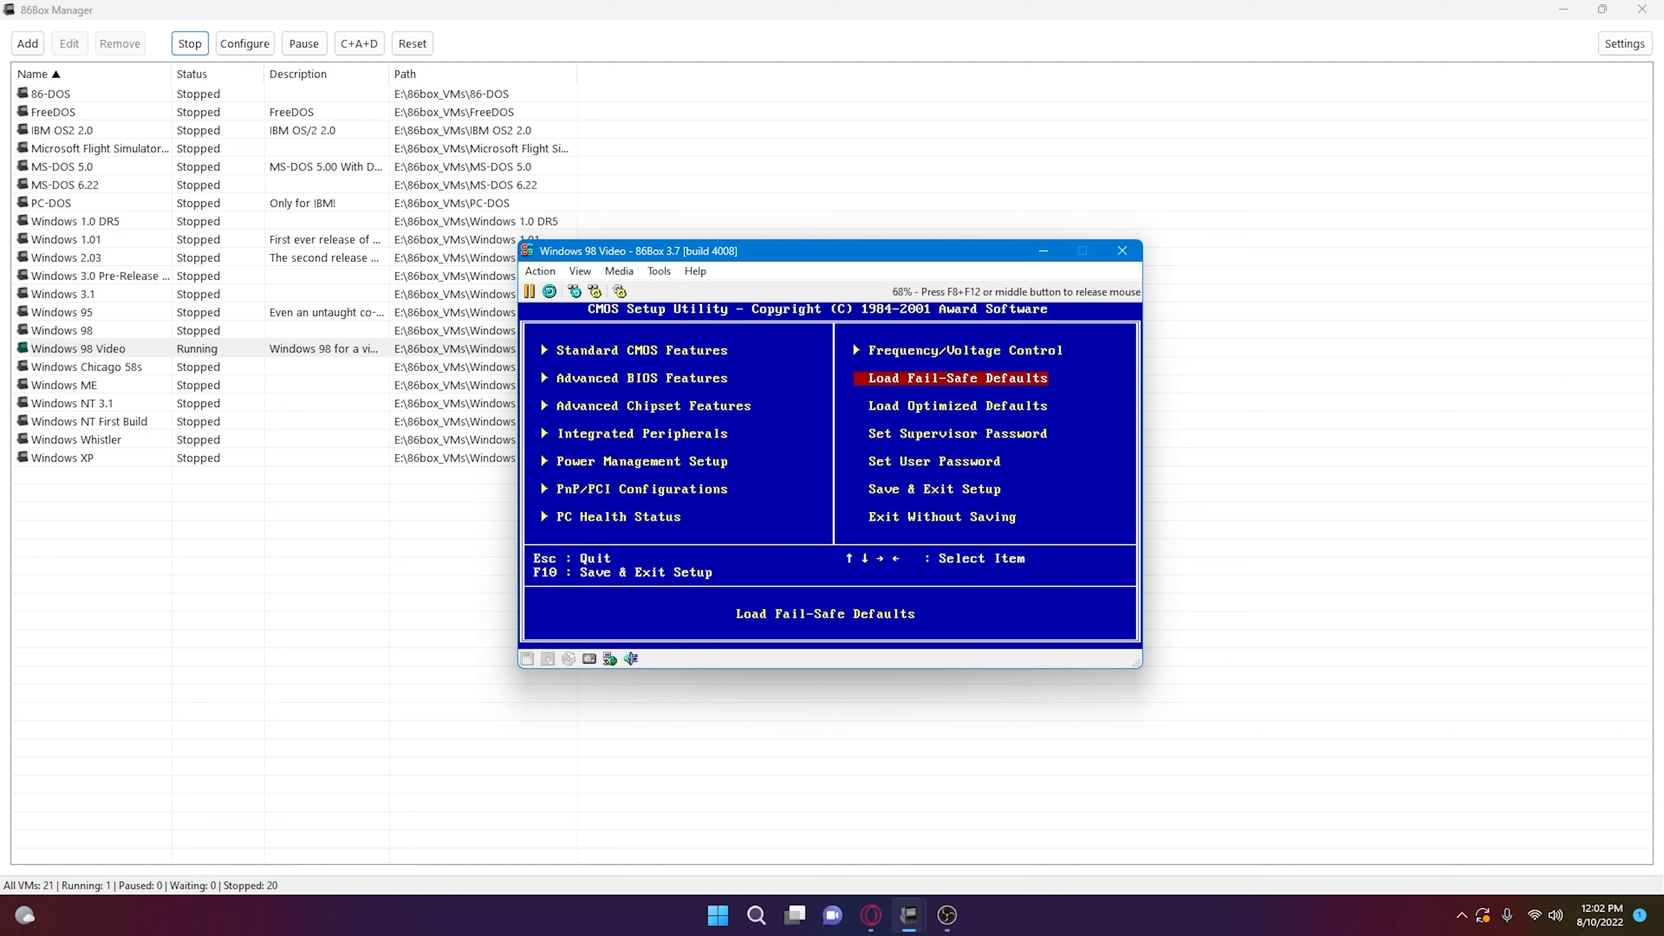
key("Return")
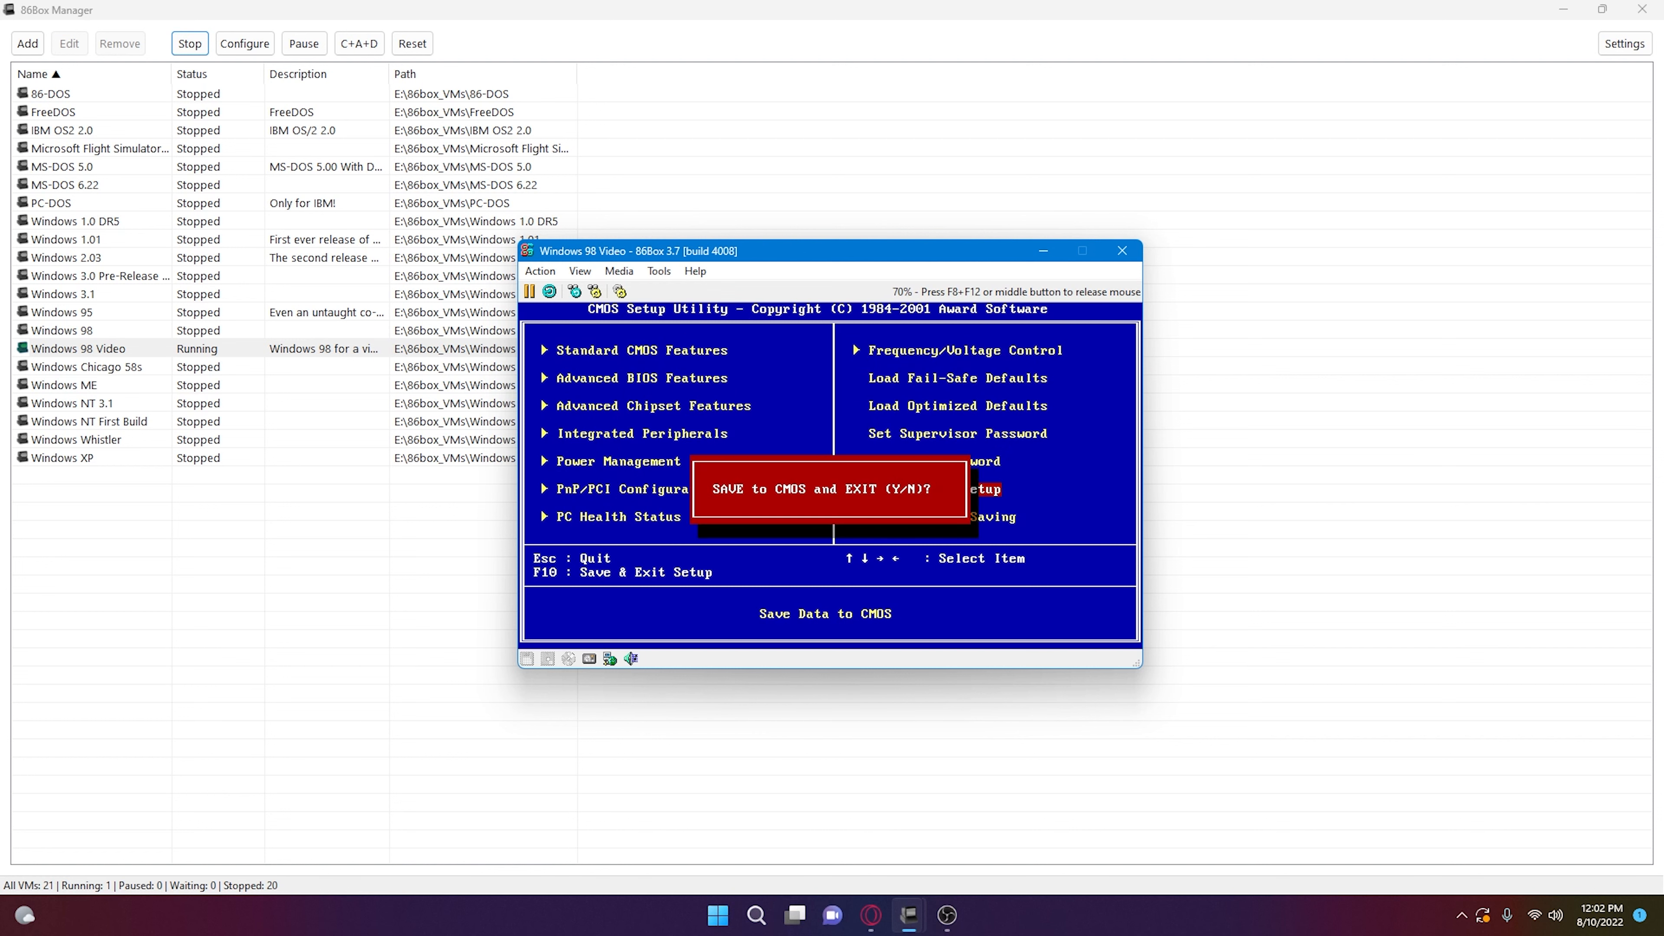
type("y")
key("Return")
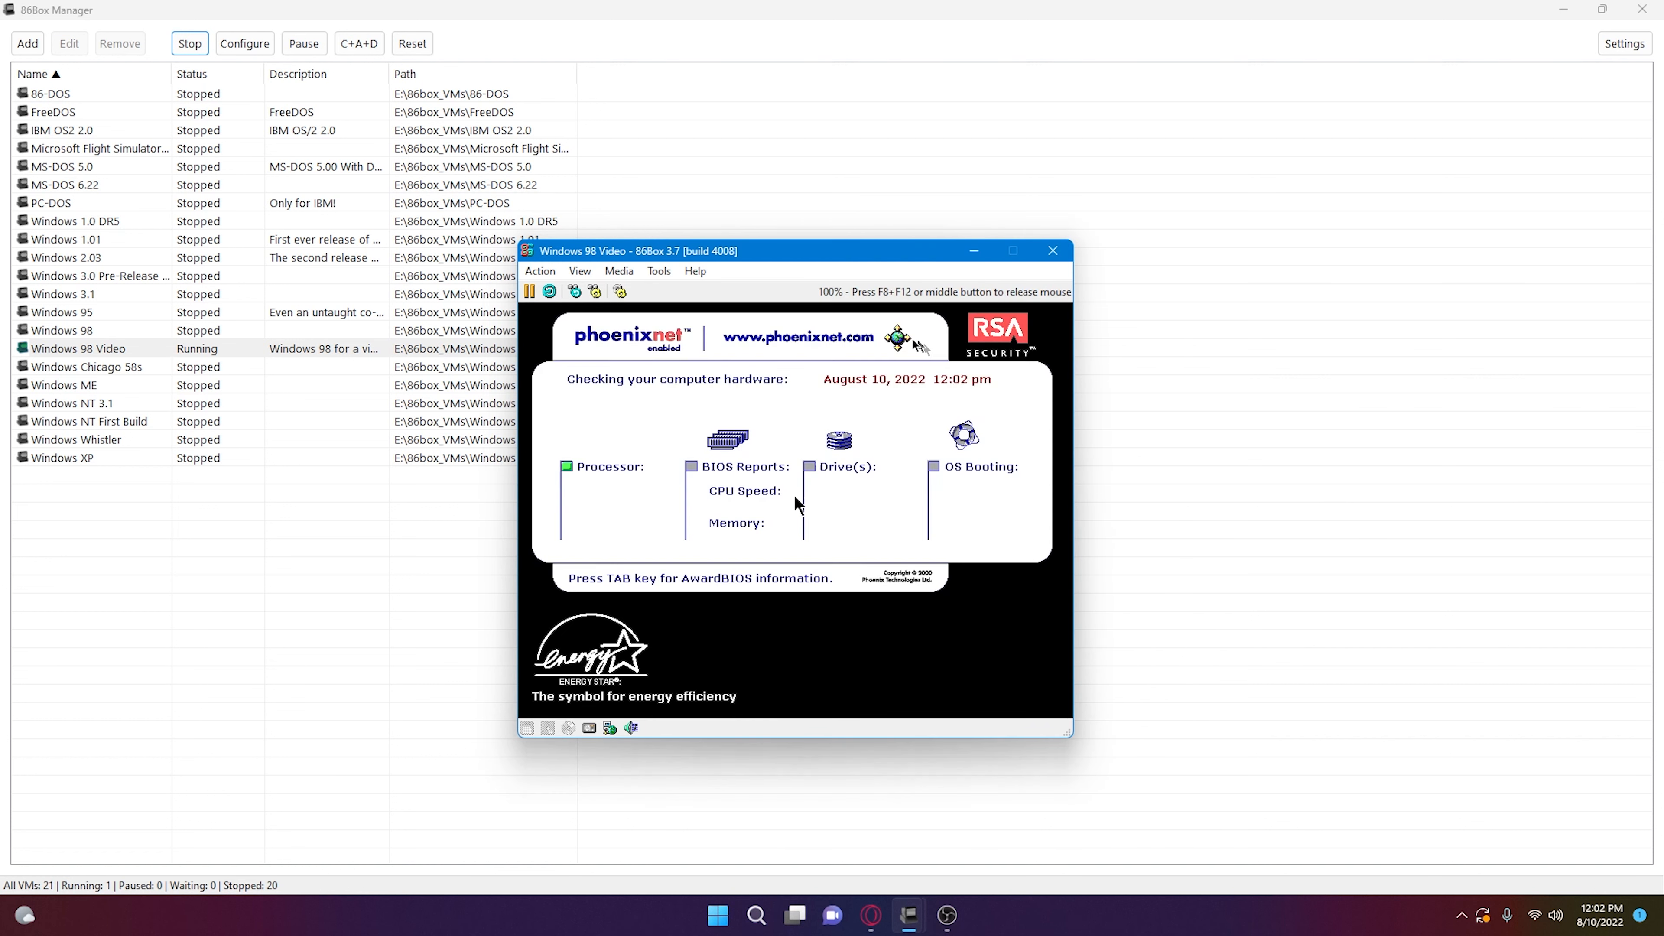
- Release the captured mouse, make the virtual machine window resizable, maximize it and recapture input
key("F8+F12")
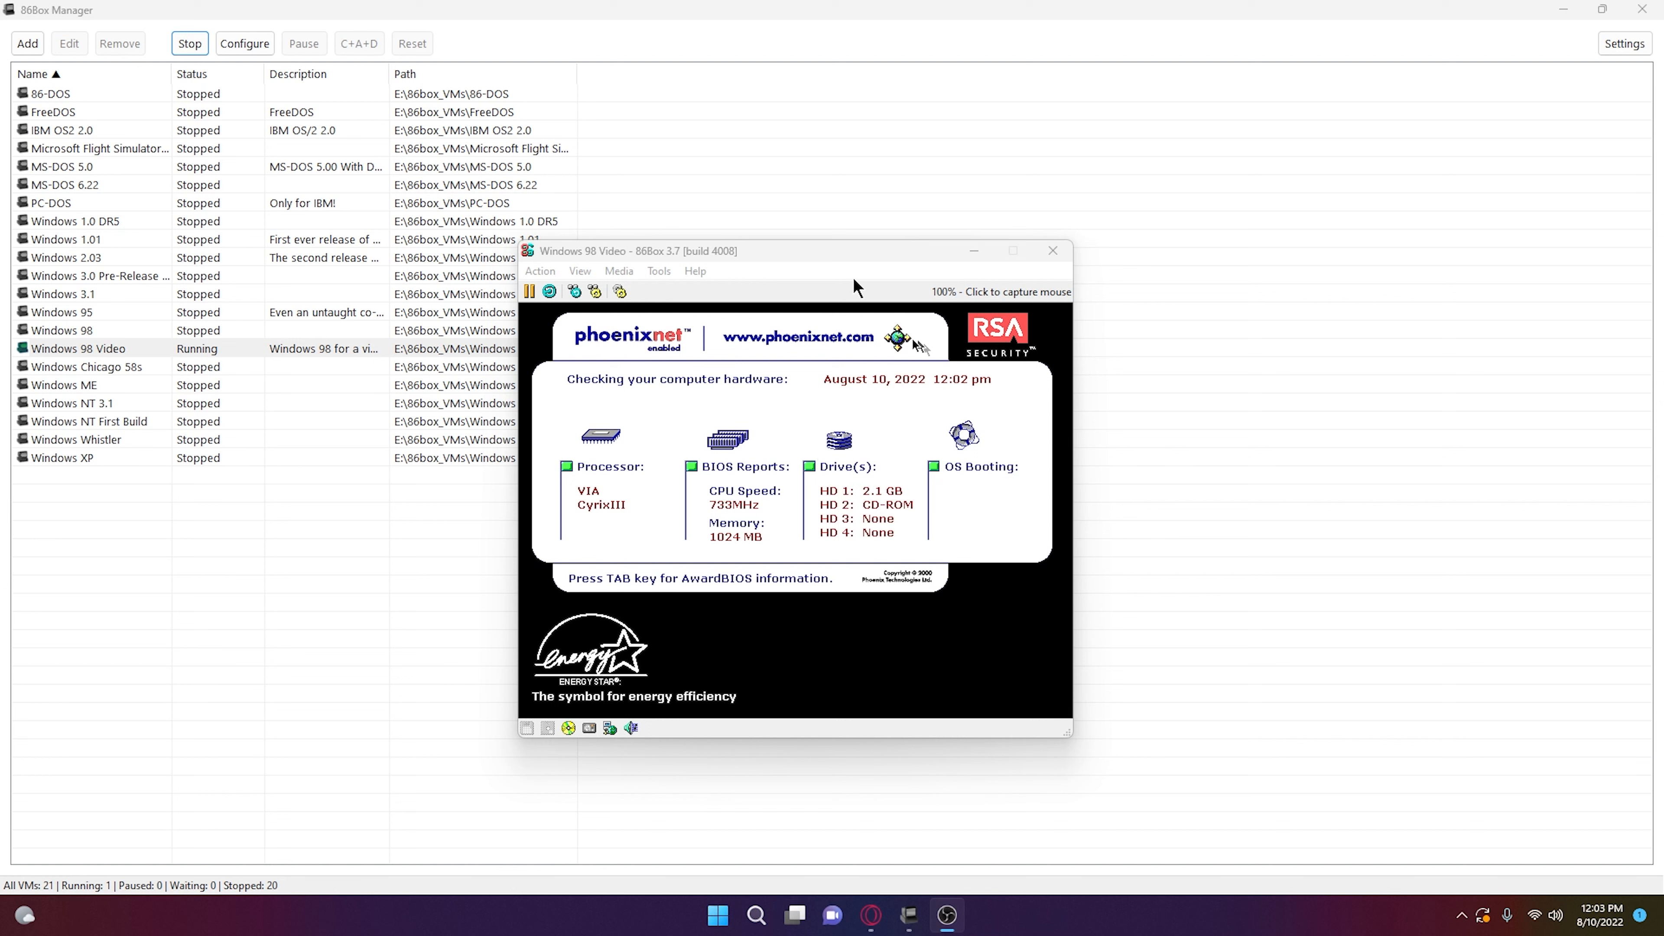
left_click(833, 269)
left_click(580, 271)
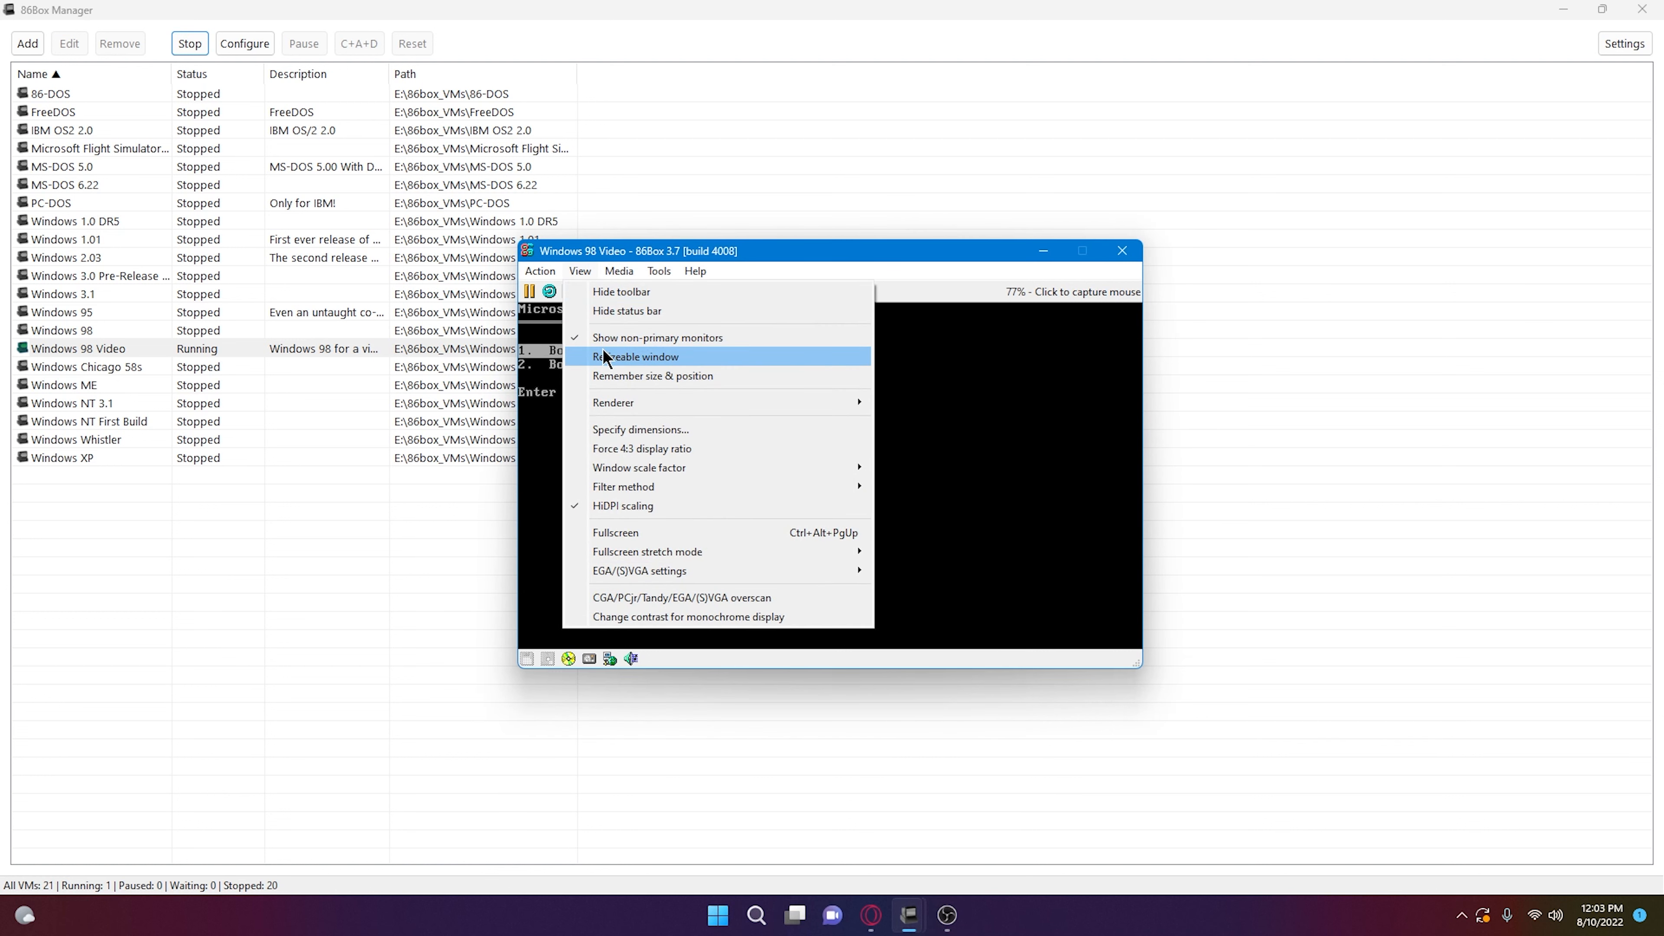
left_click(635, 356)
left_click(1082, 250)
left_click_drag(645, 3, 711, 2)
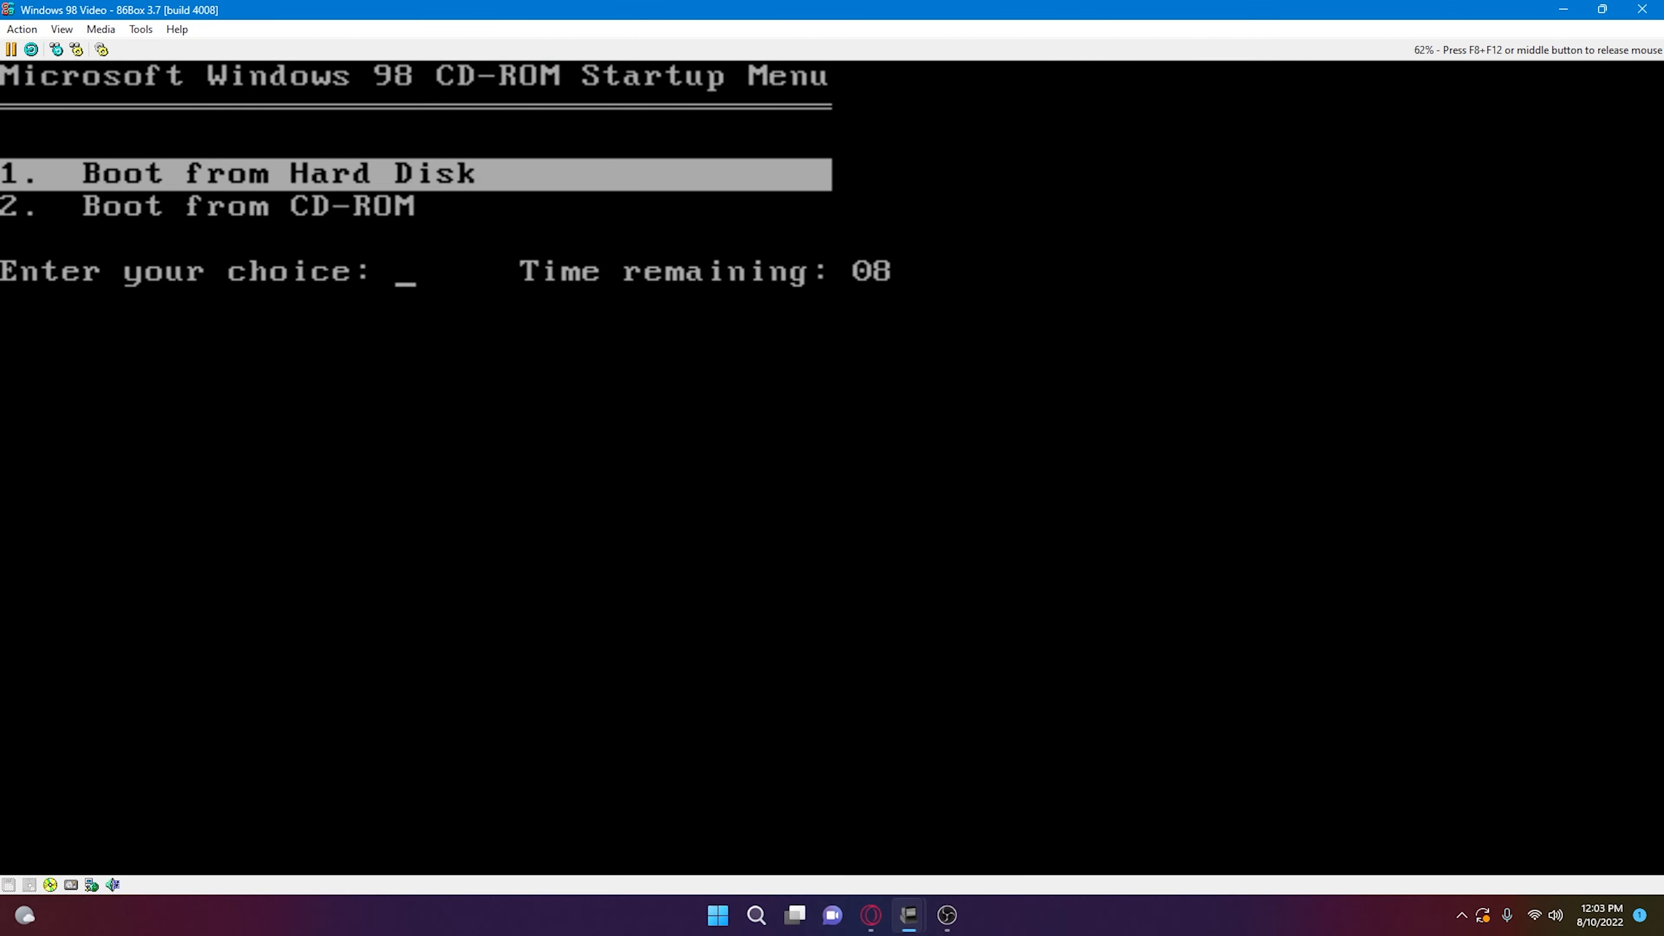
- Boot the virtual machine from CD-ROM and start Windows 98 Setup from CD-ROM
key("Down")
key("Up")
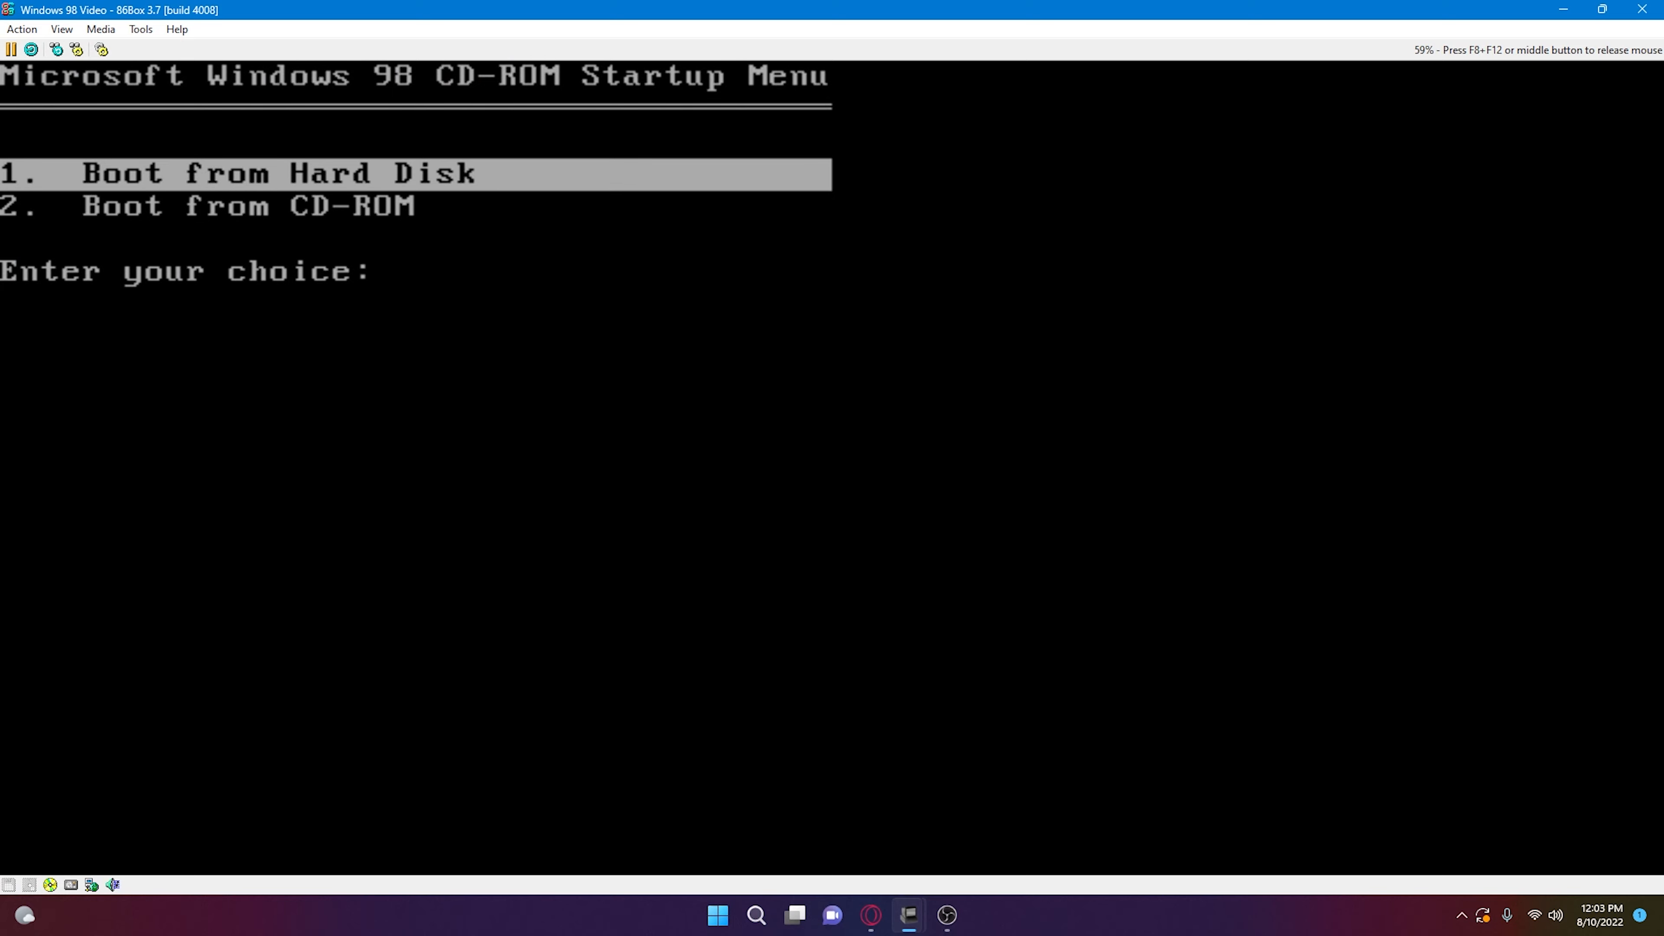
key("Down")
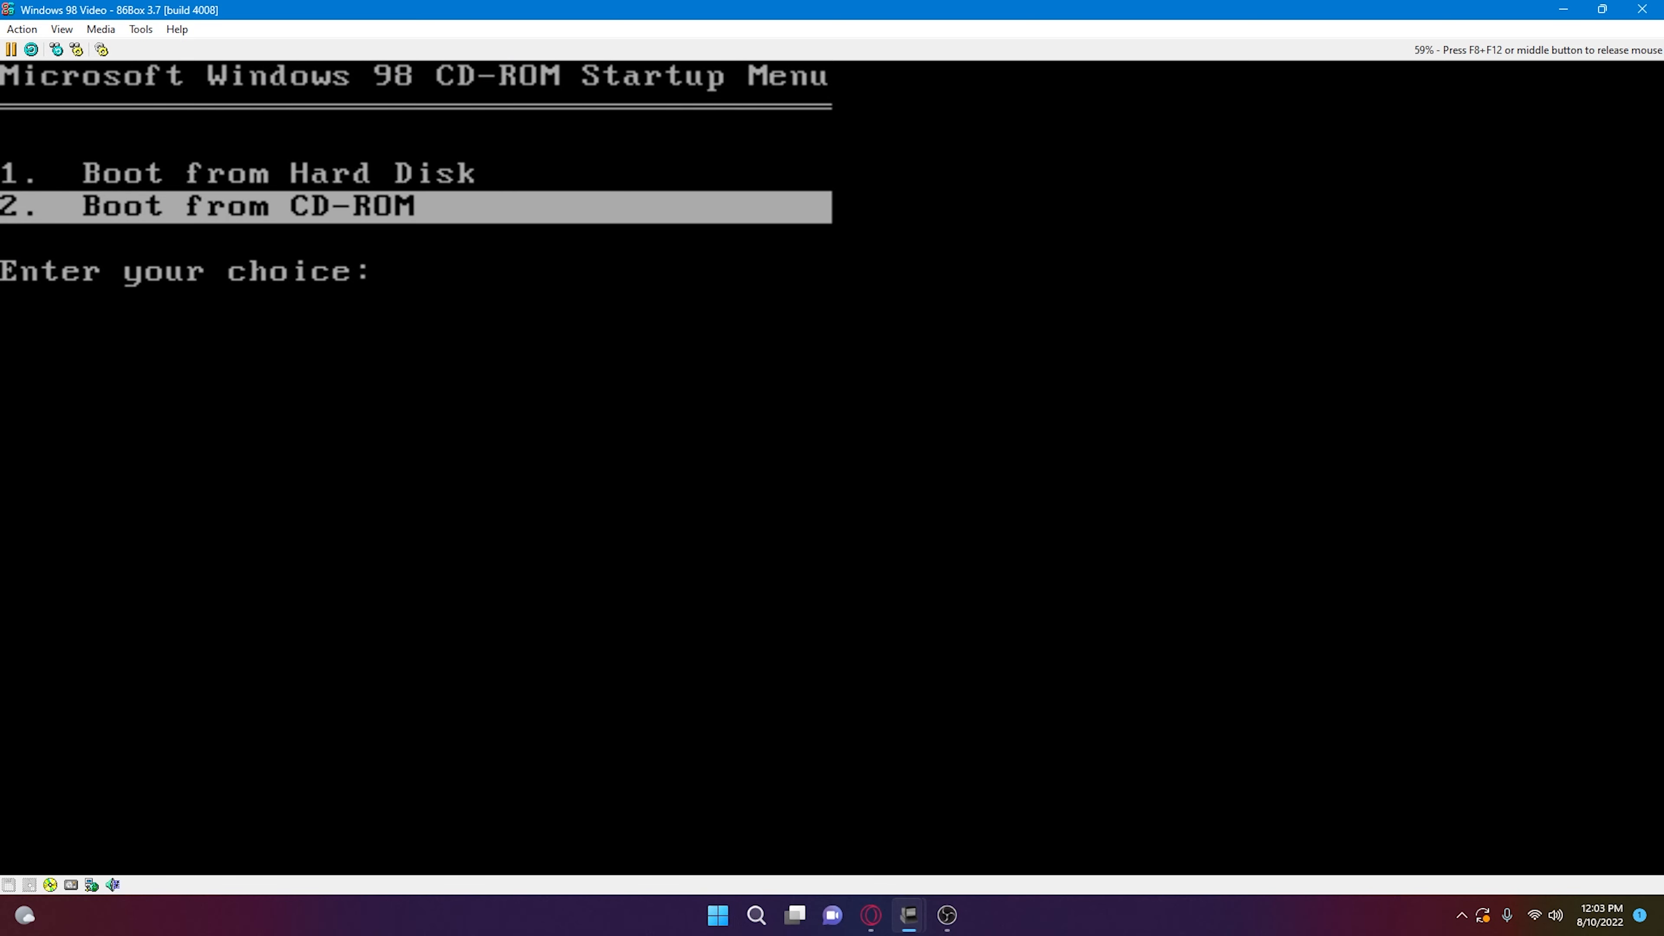
key("Return")
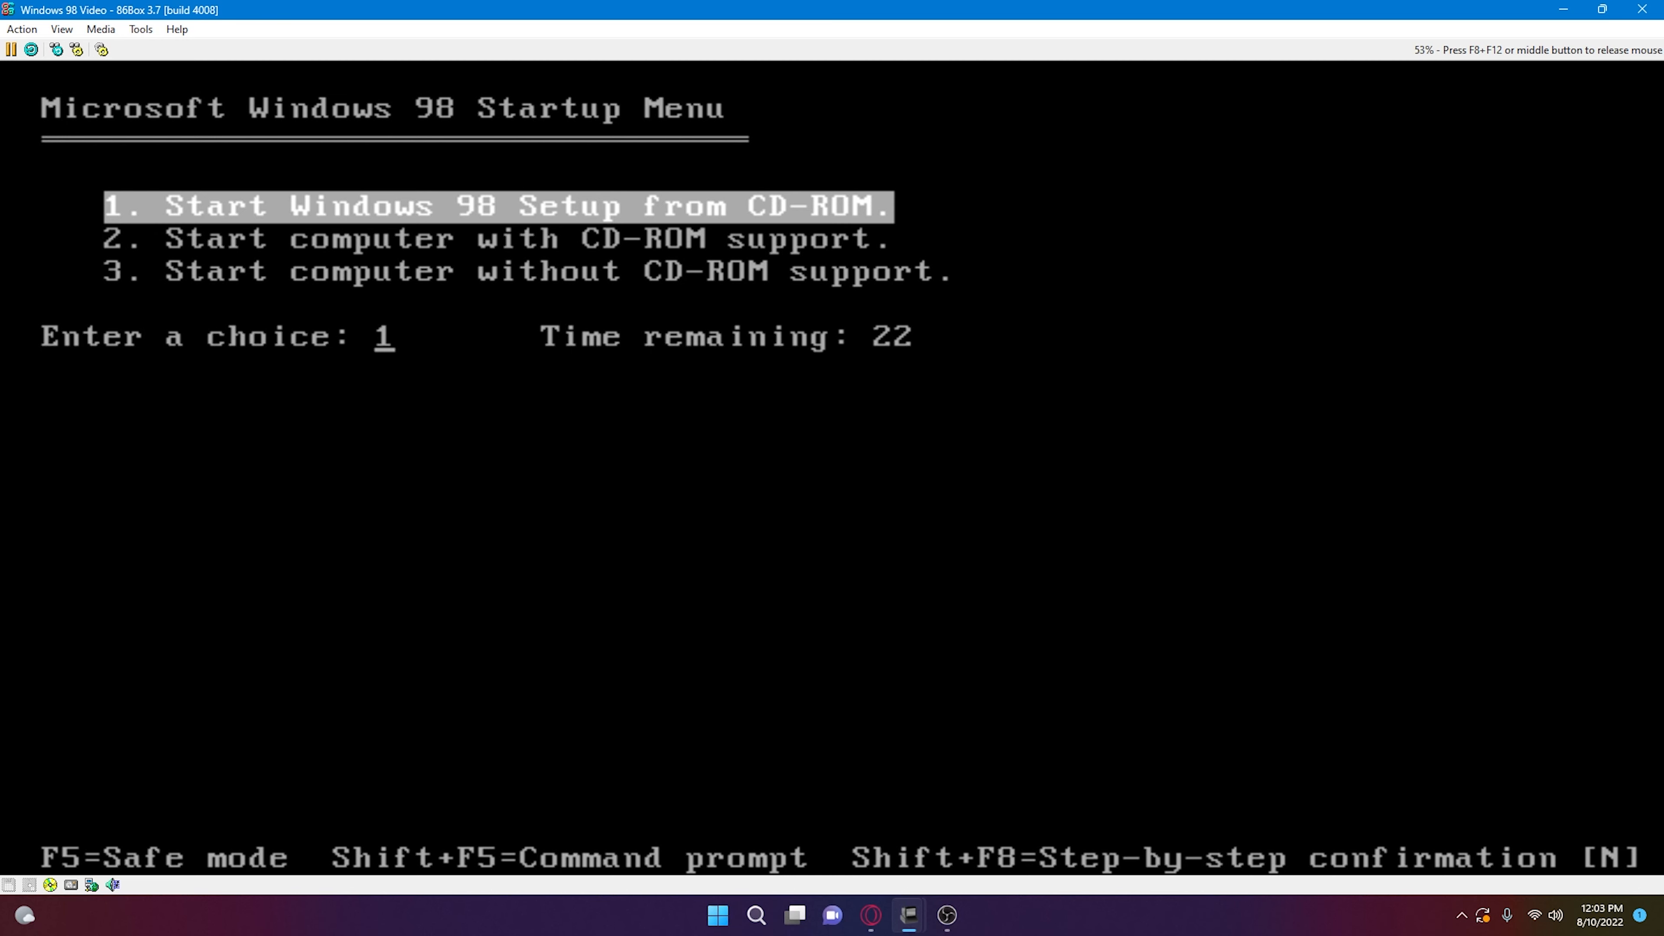
key("Down")
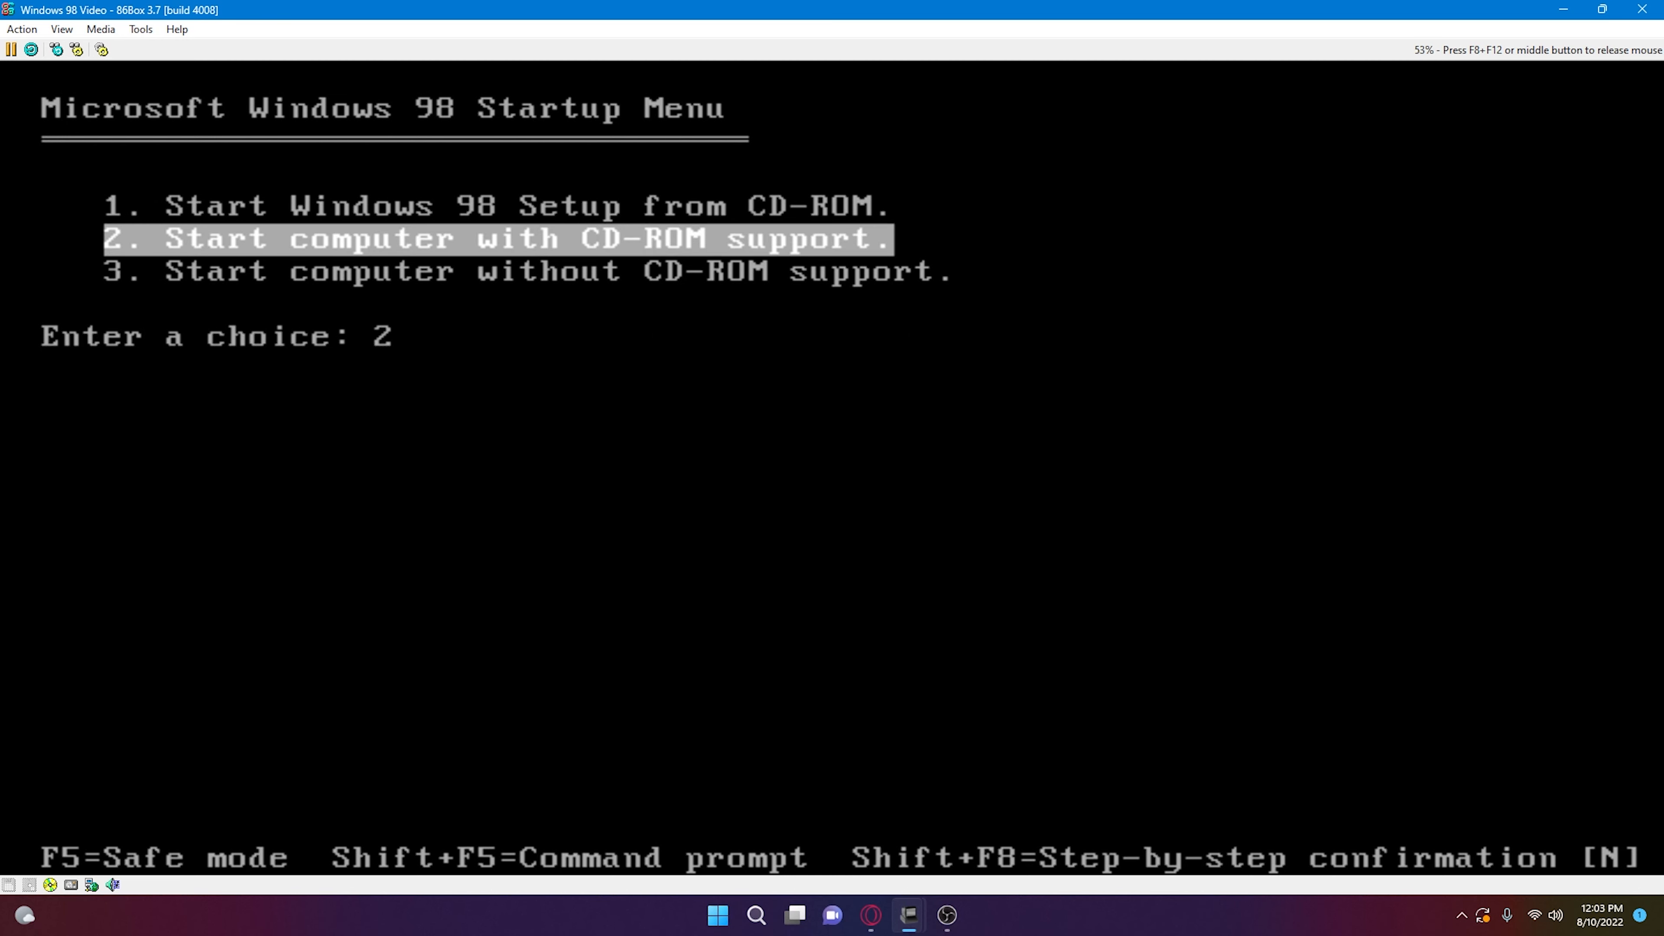
key("Up")
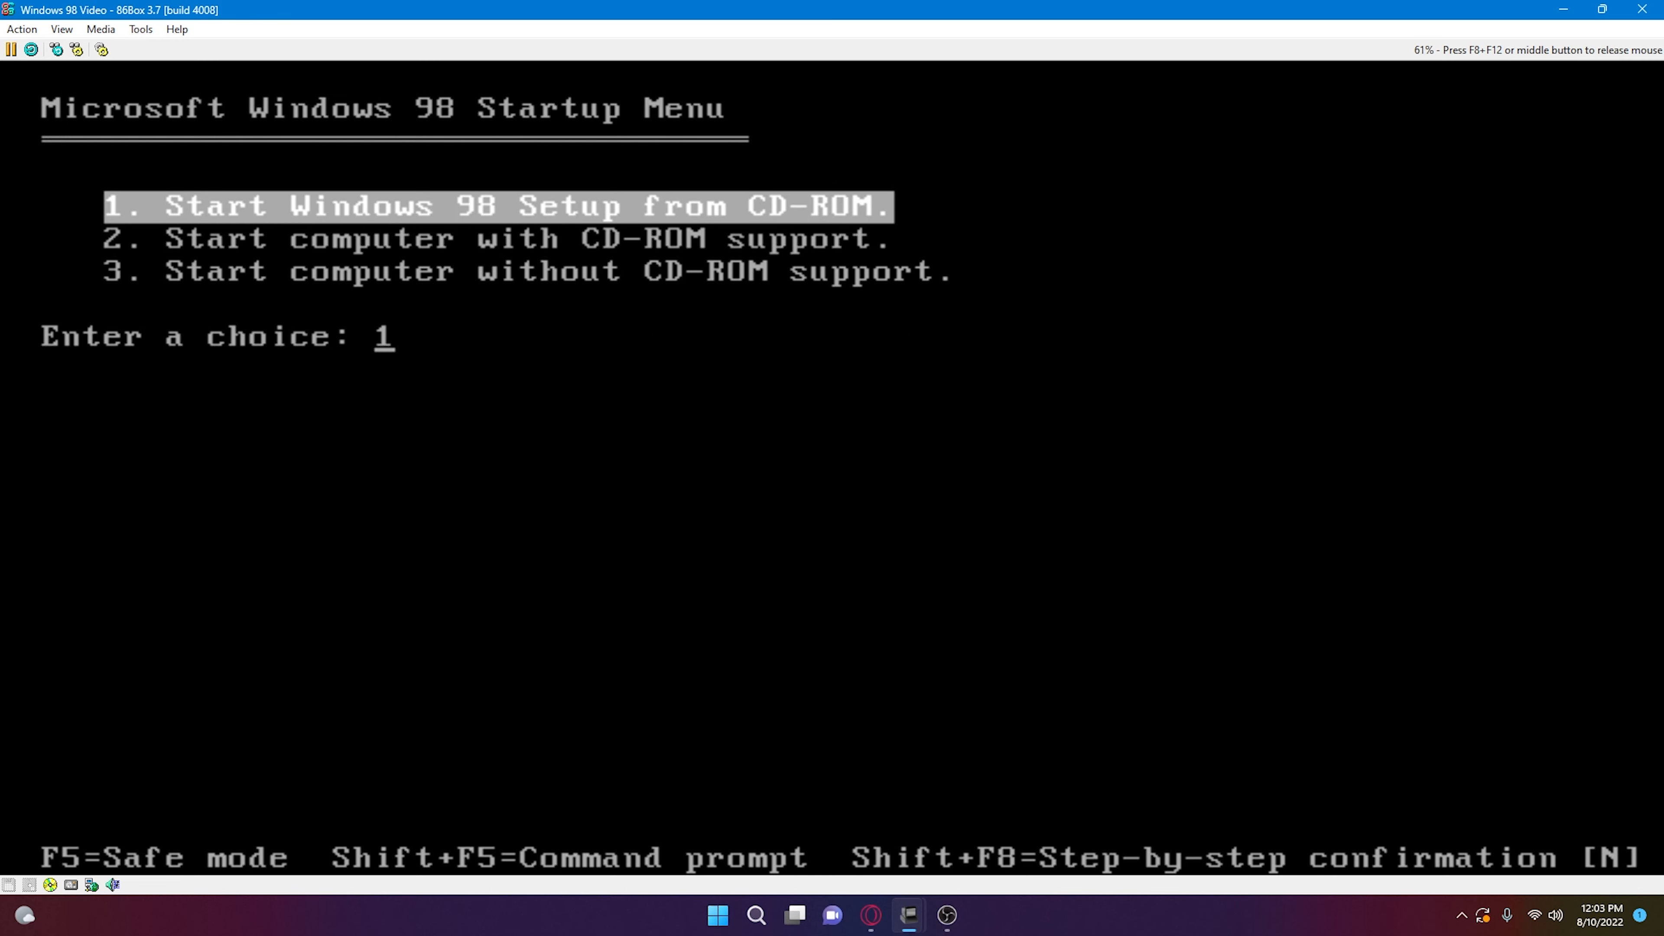
key("Return")
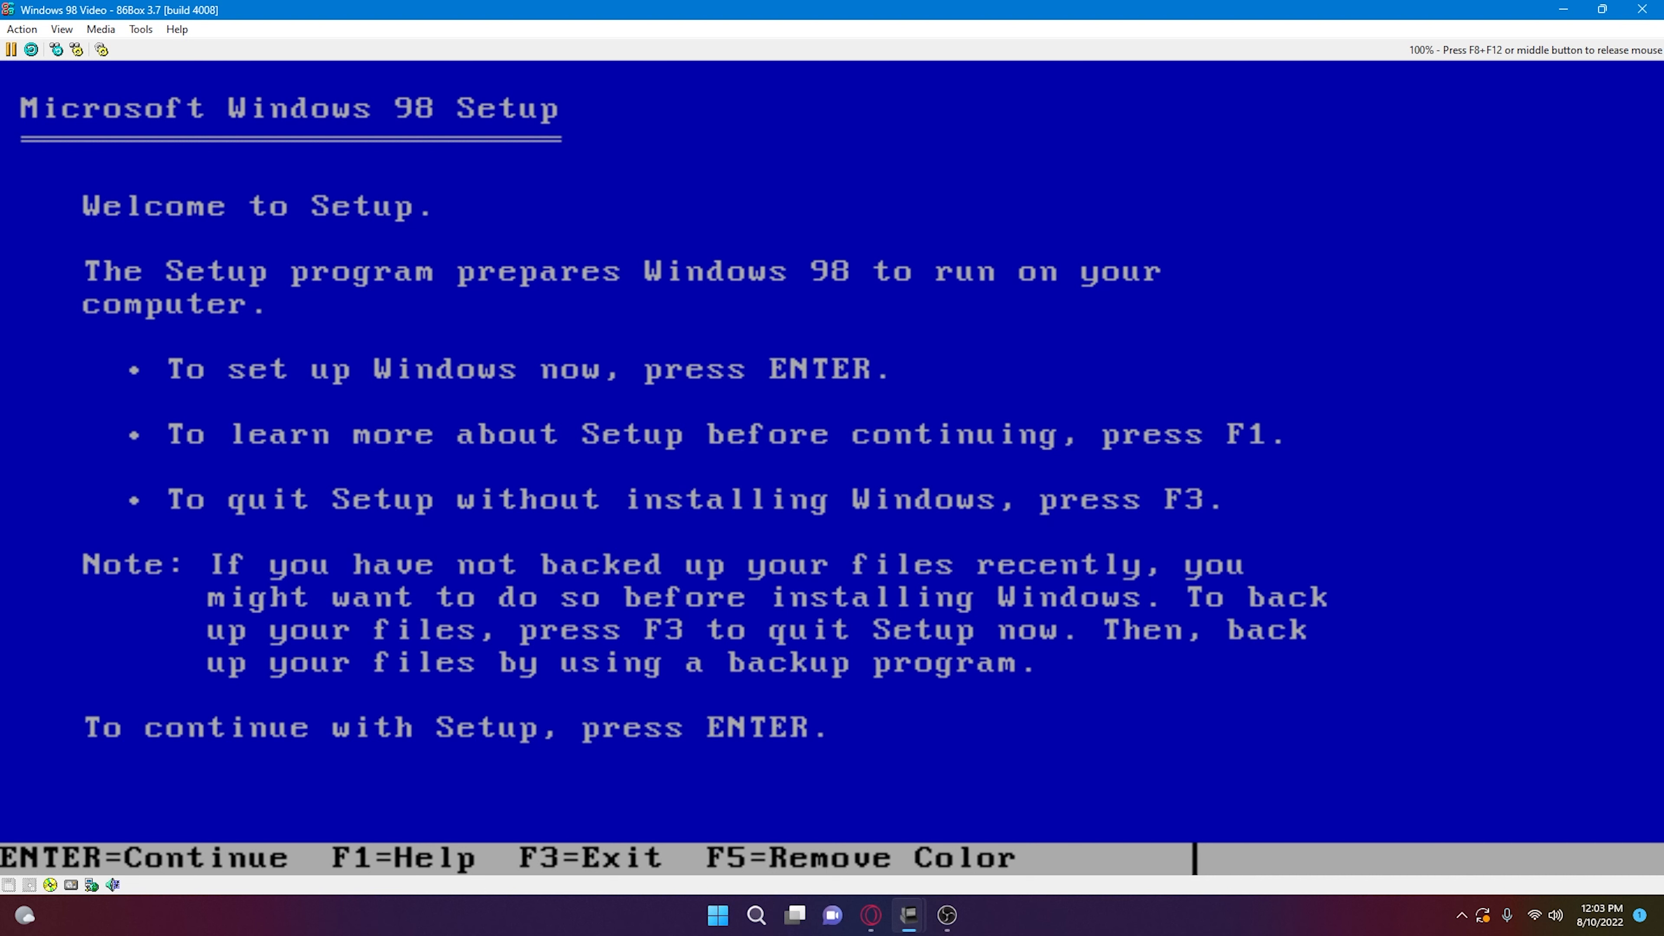
- Have Windows 98 Setup configure the unallocated disk space and restart the computer
key("Return")
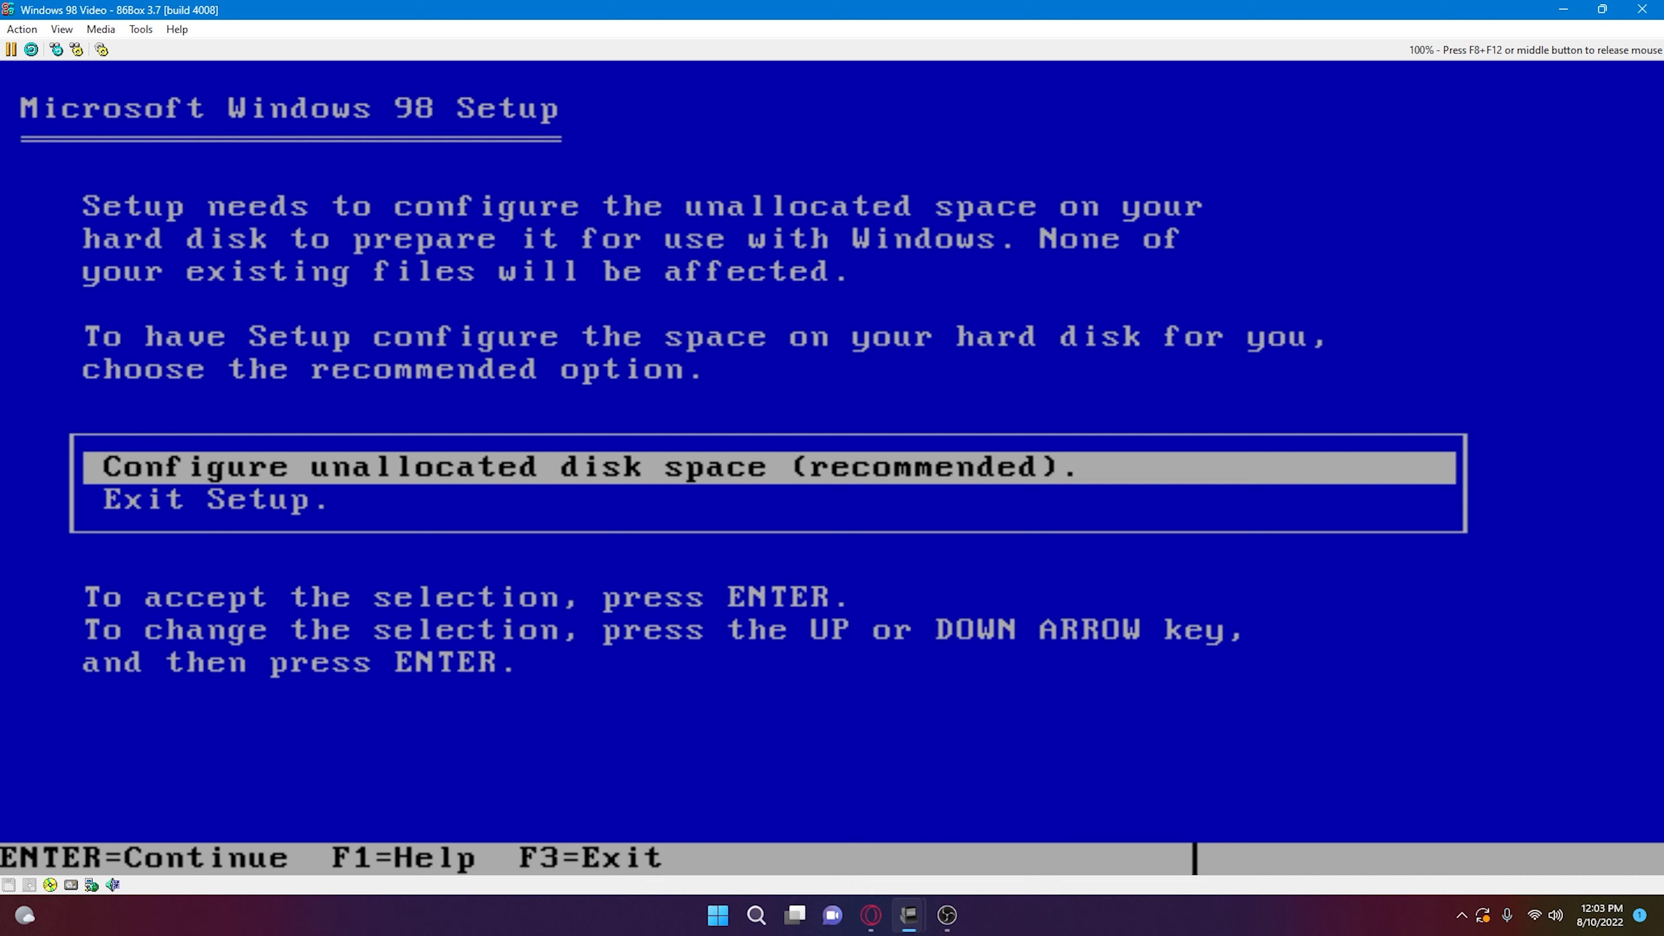
key("Return")
key("Down")
key("Return")
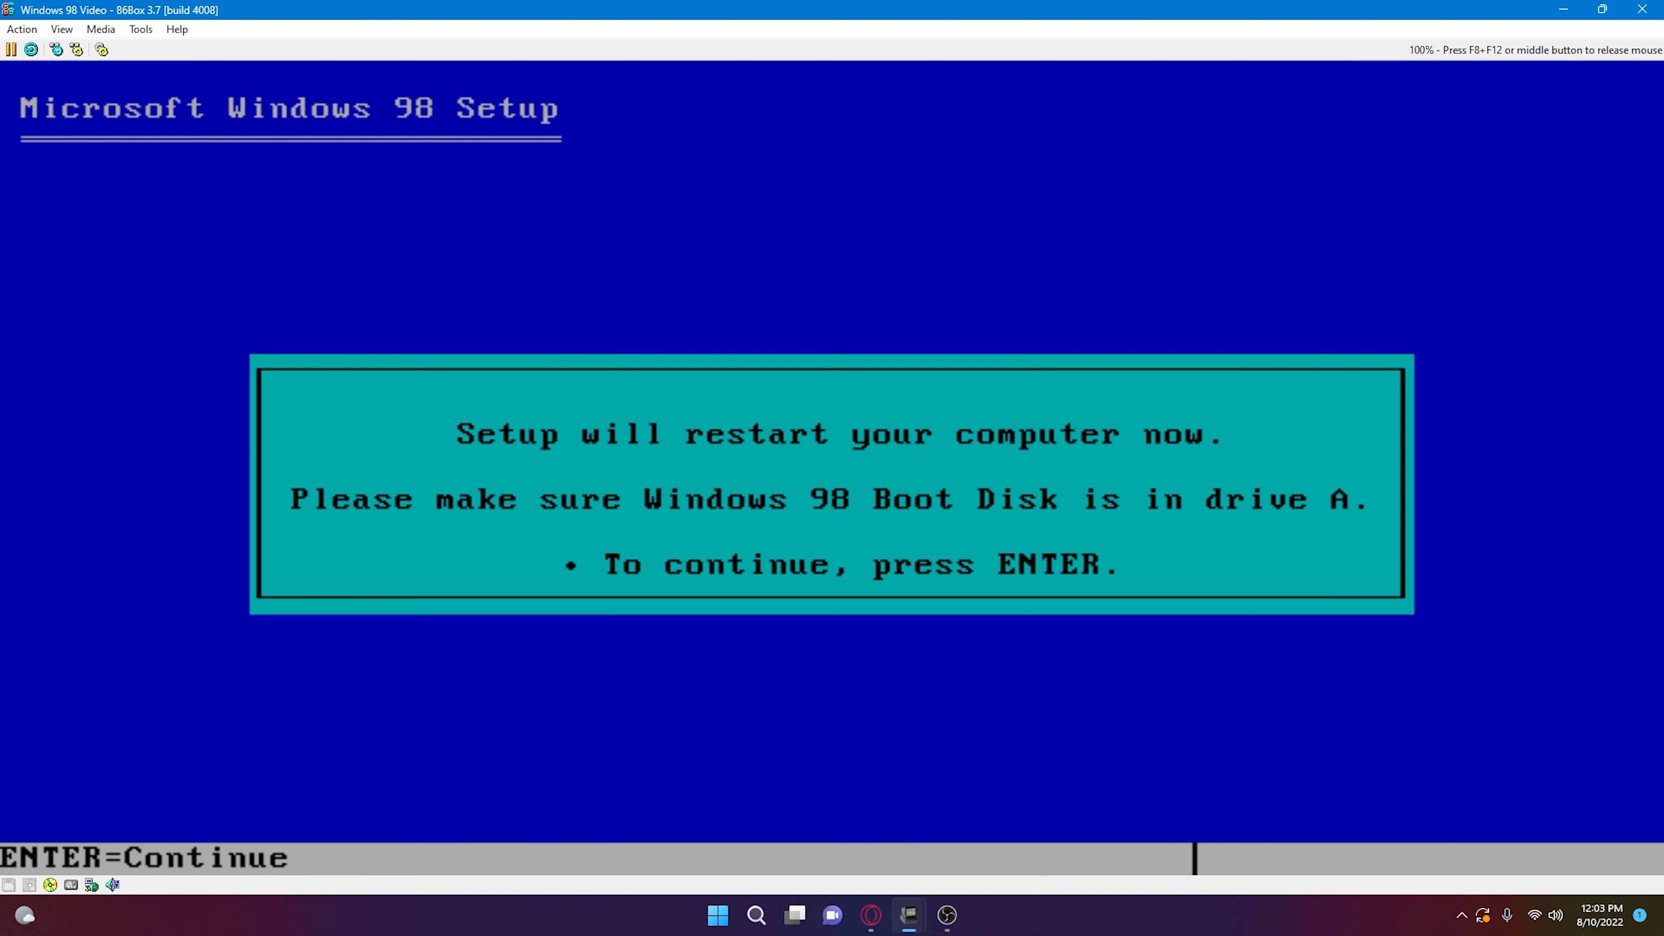
key("Return")
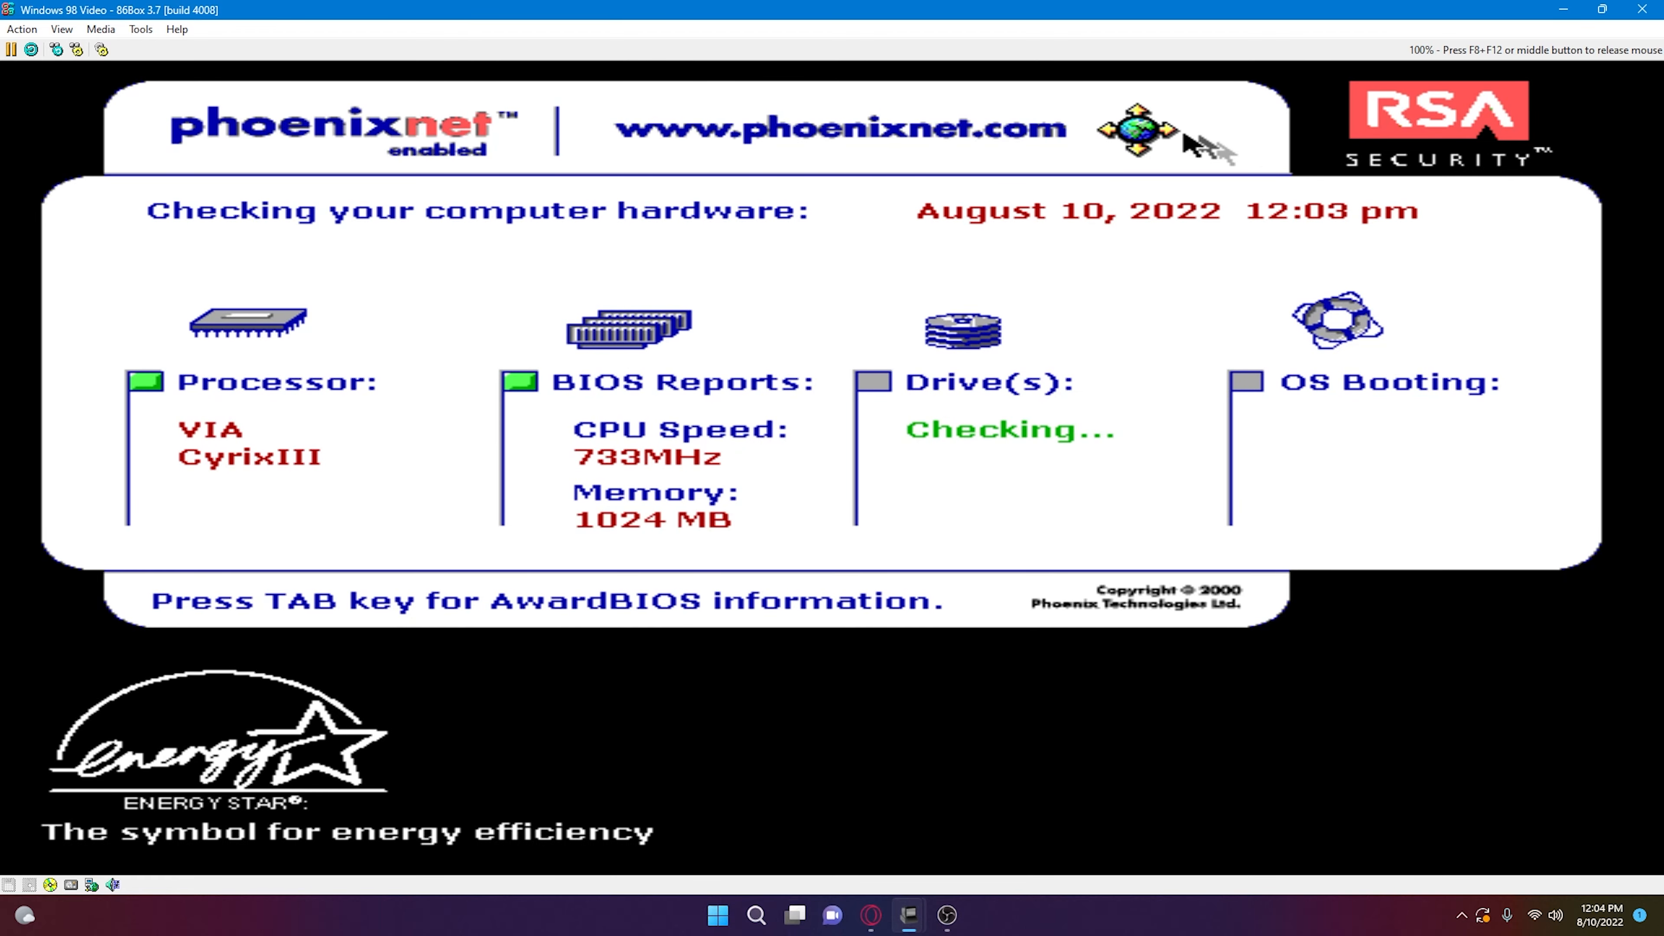
- Boot from CD-ROM again after the restart and relaunch Windows 98 Setup, continuing into its graphical installer
key("Tab")
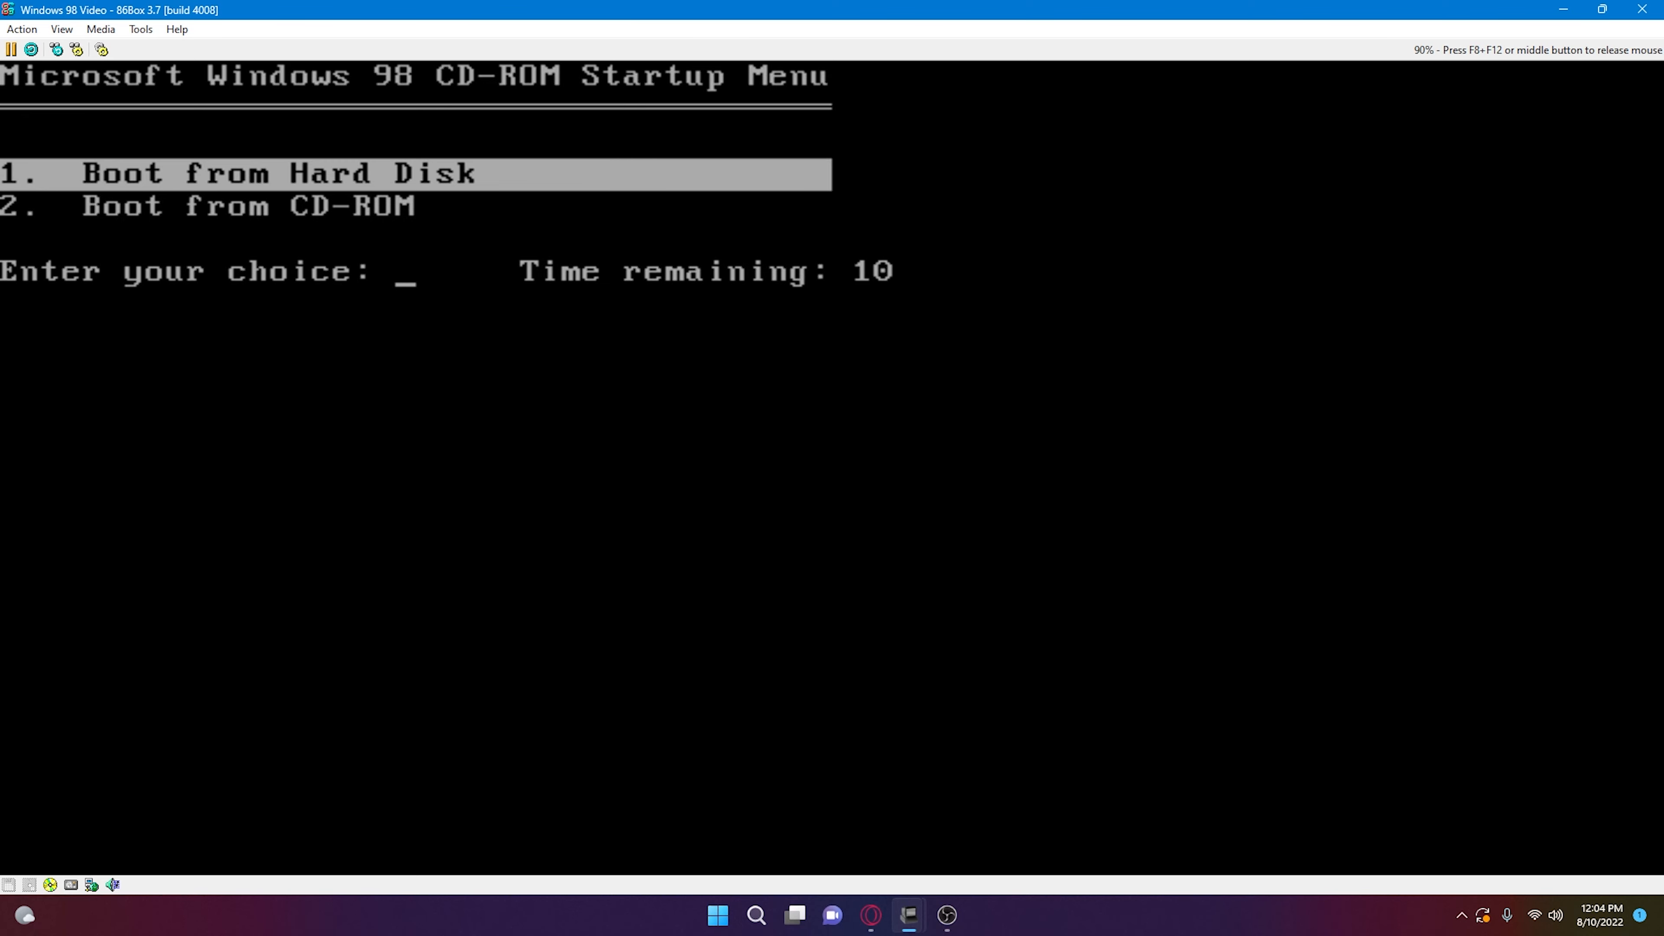
key("Down")
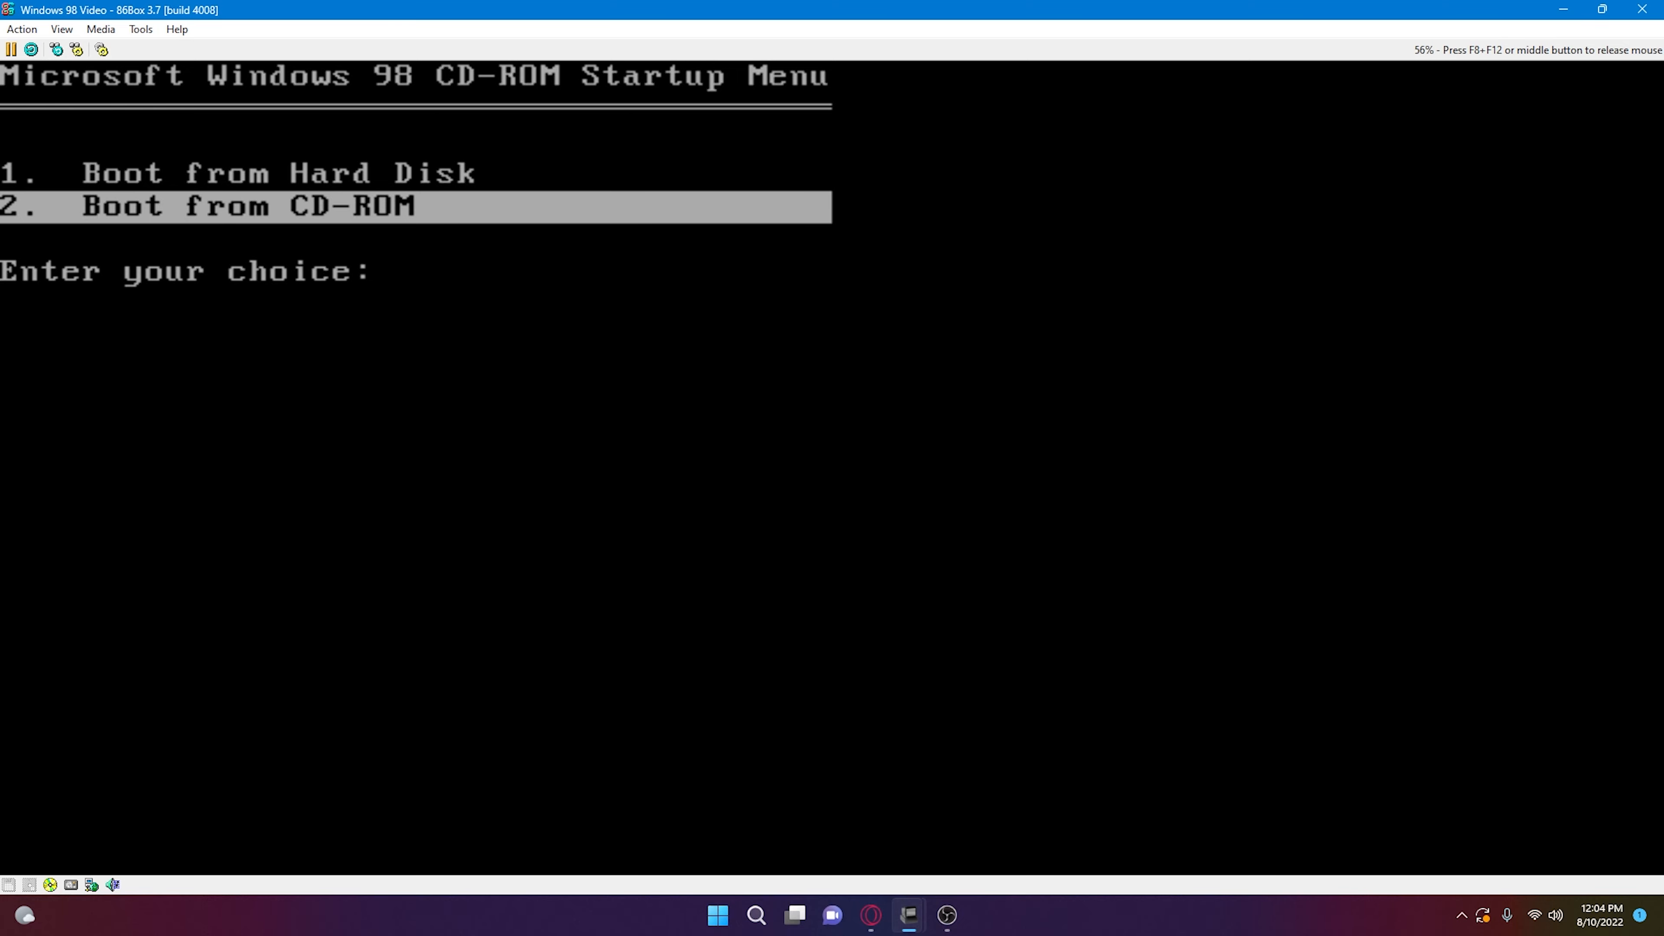
key("Return")
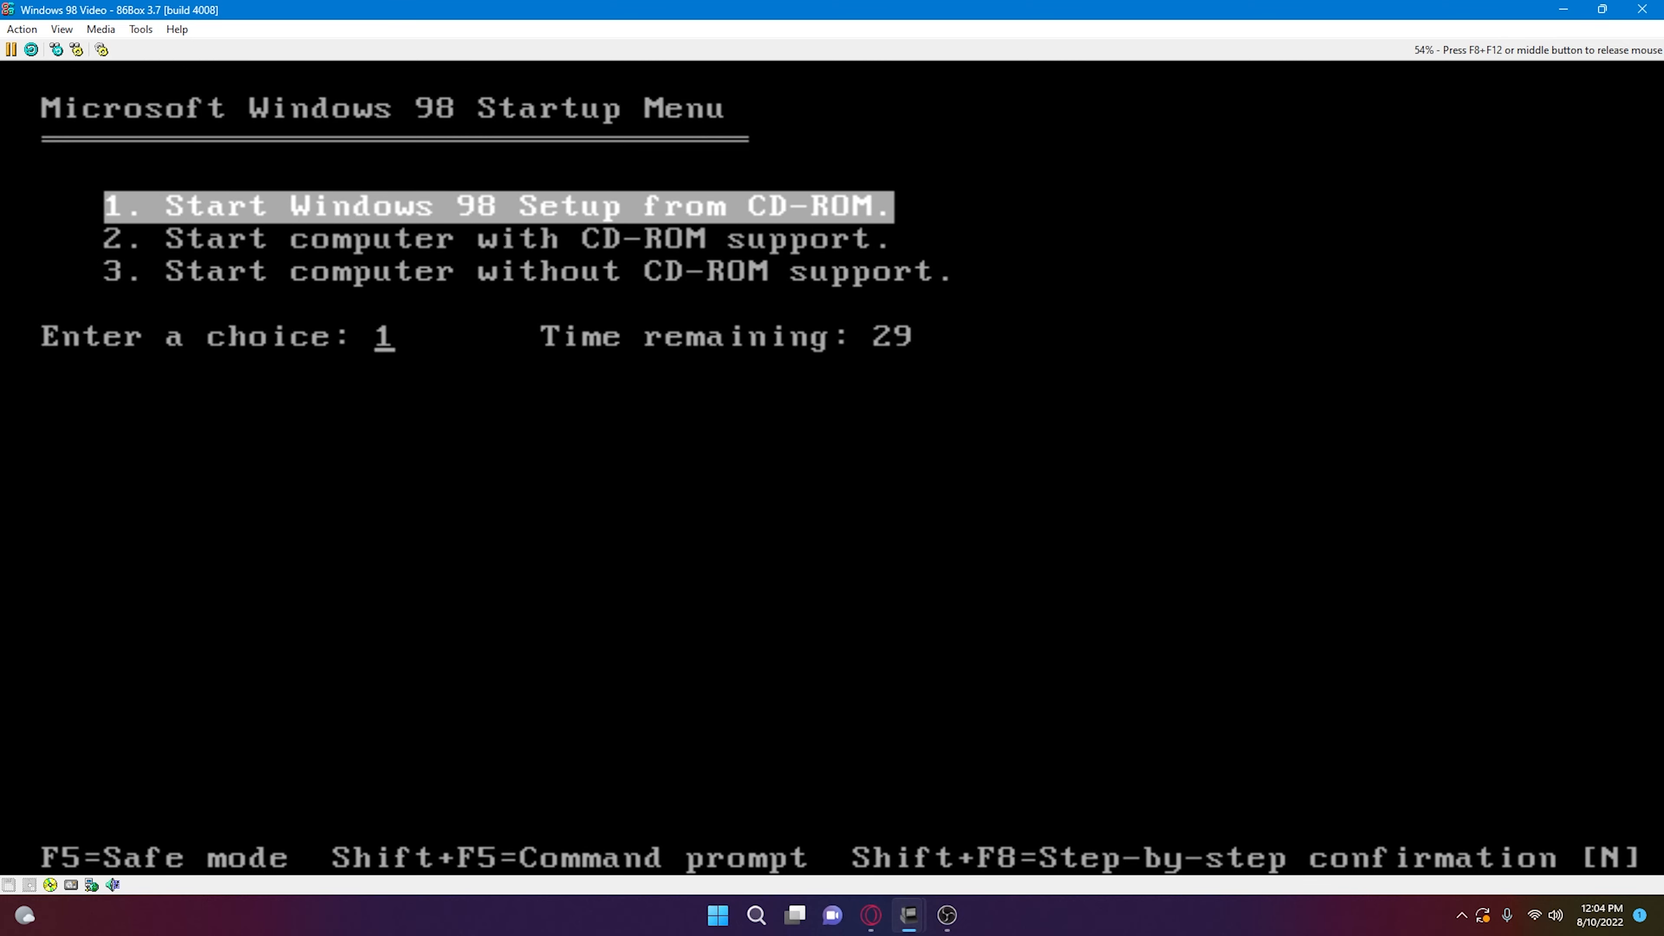
key("Return")
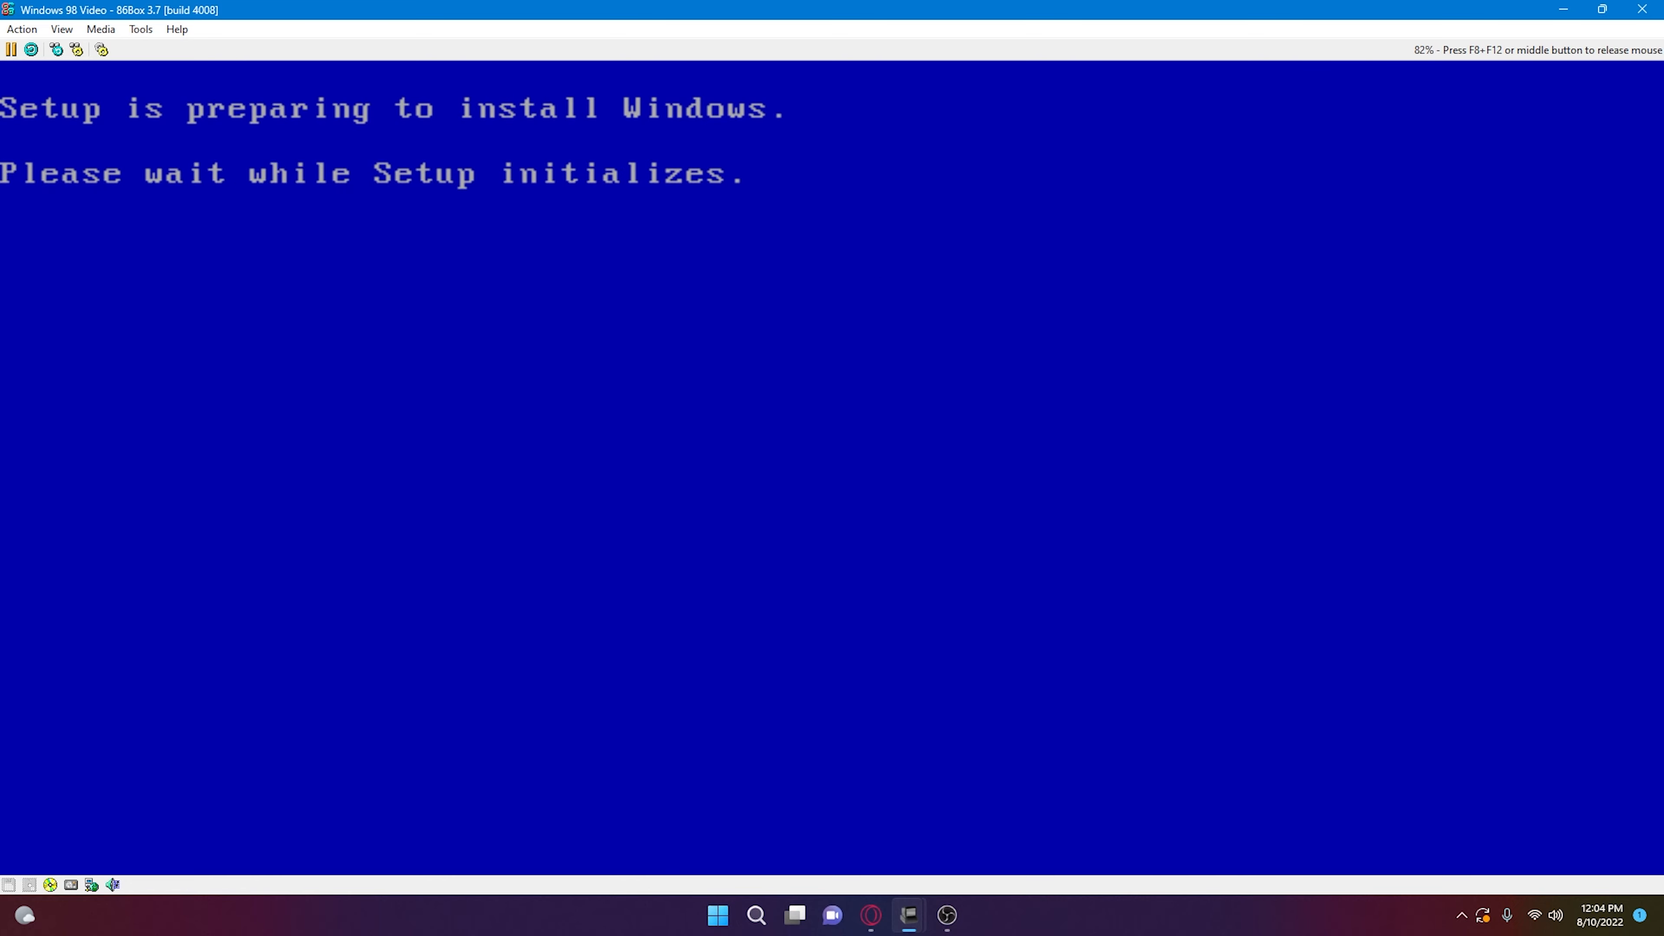
key("Return")
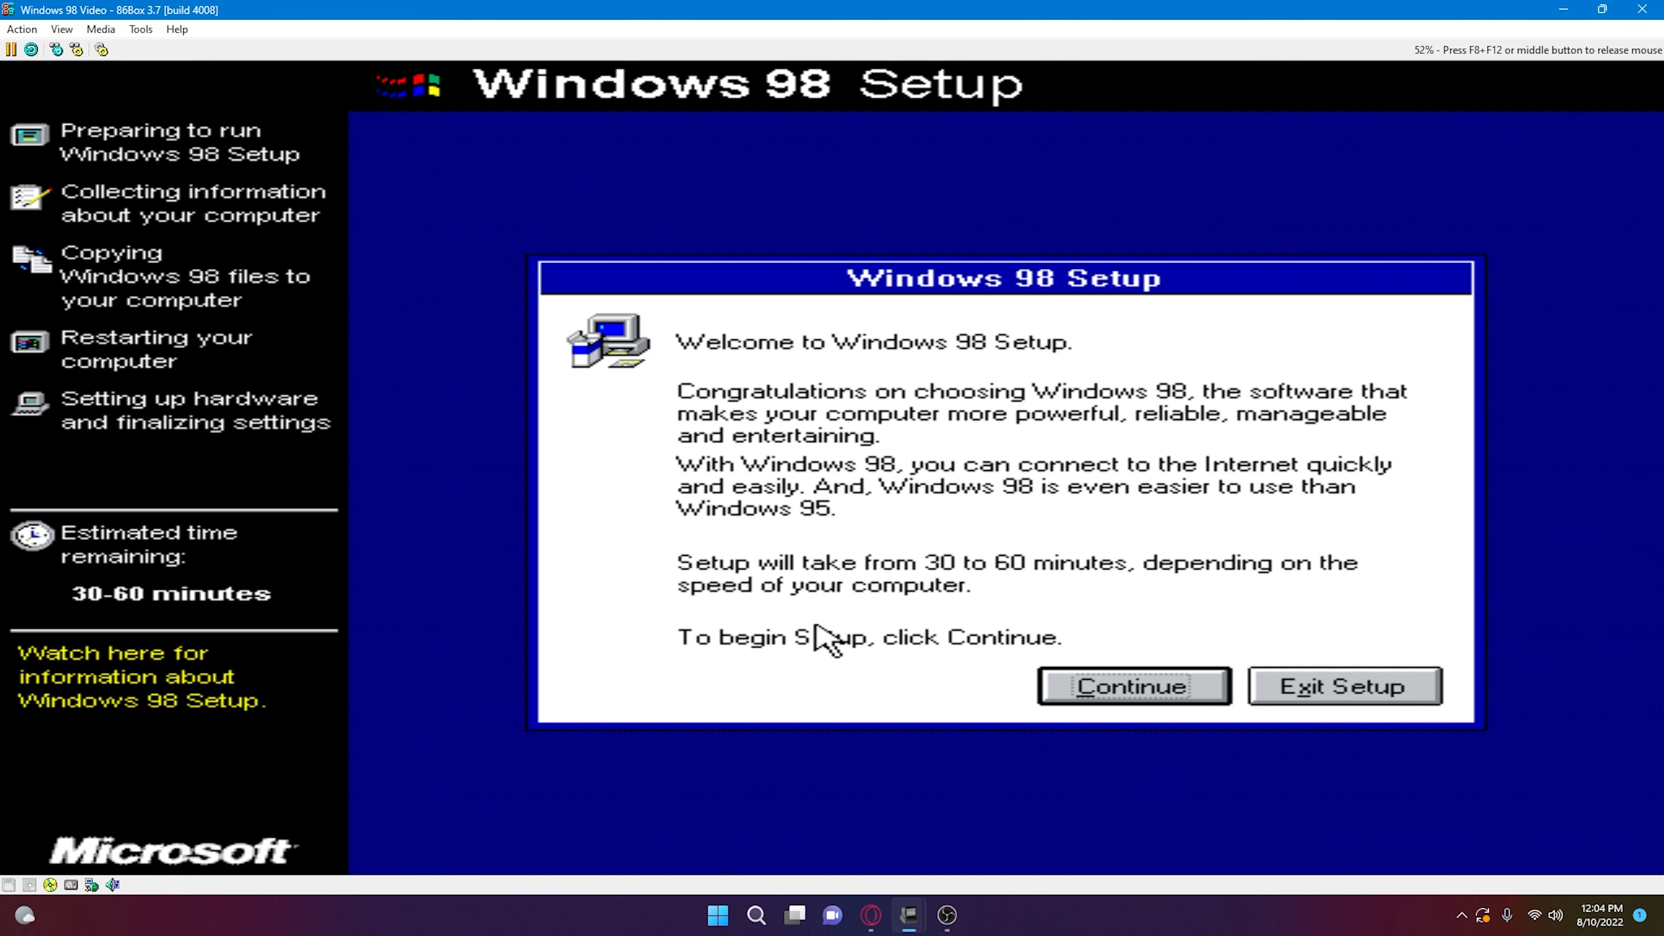
- Begin the graphical setup, accept C:\WINDOWS as the install directory and continue with the Typical setup option
left_click(1105, 686)
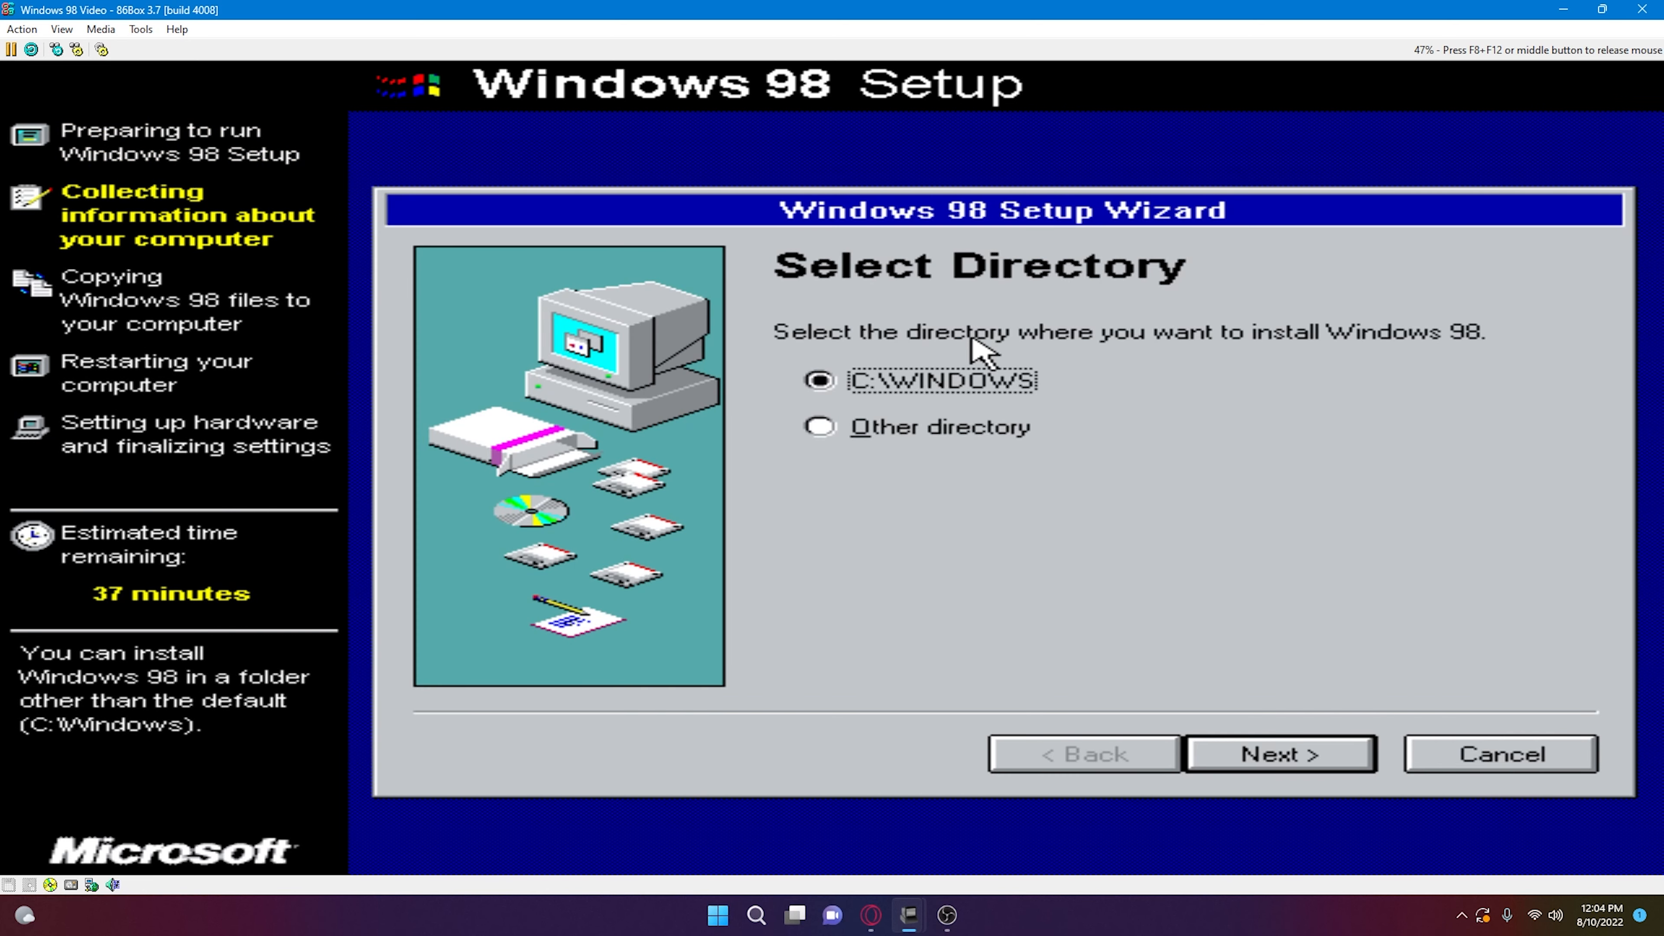
left_click(1288, 752)
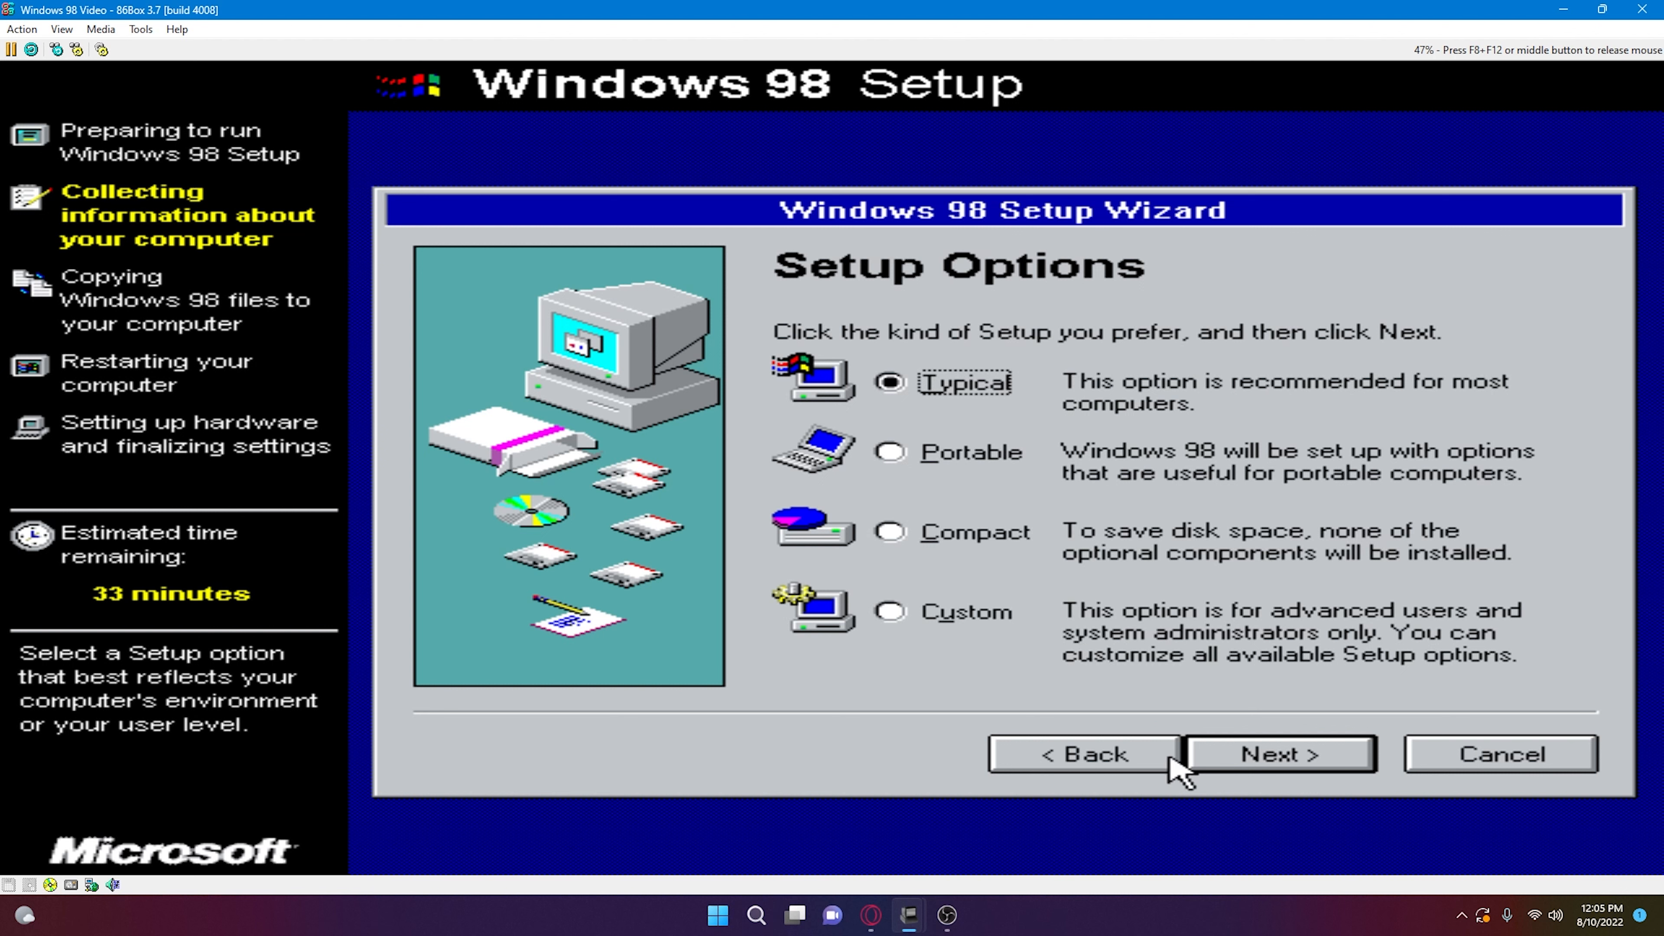
left_click(1307, 762)
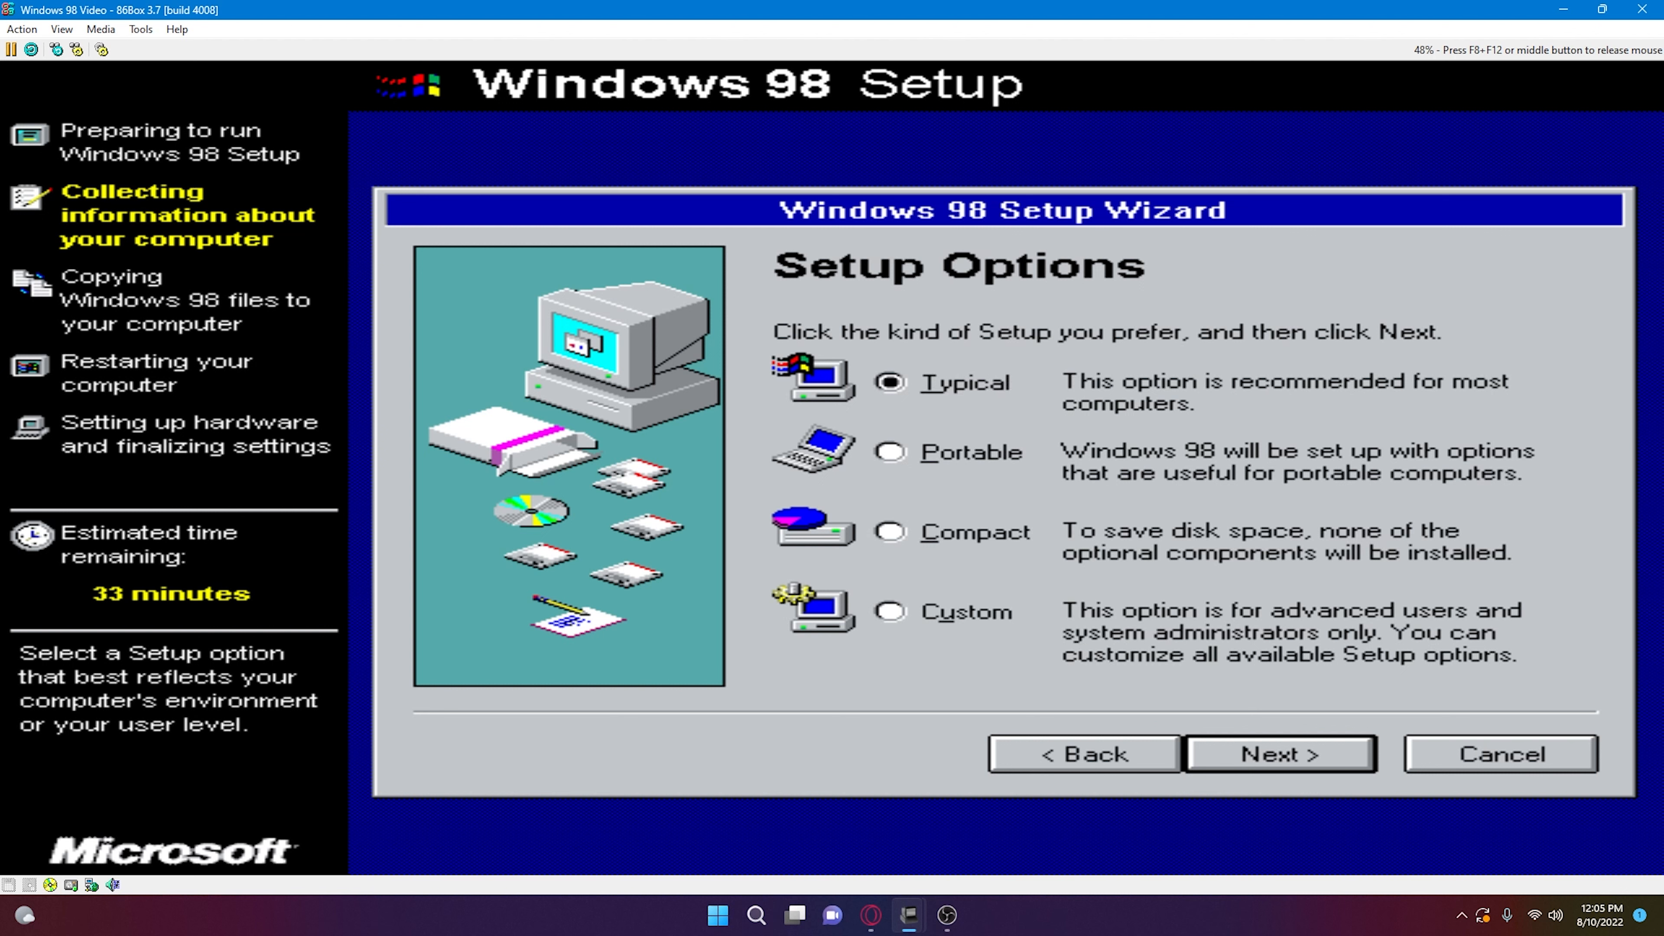
- Continue with the Typical setup and identify the computer as thewin98video with the description "a pc for a video"
left_click(1283, 753)
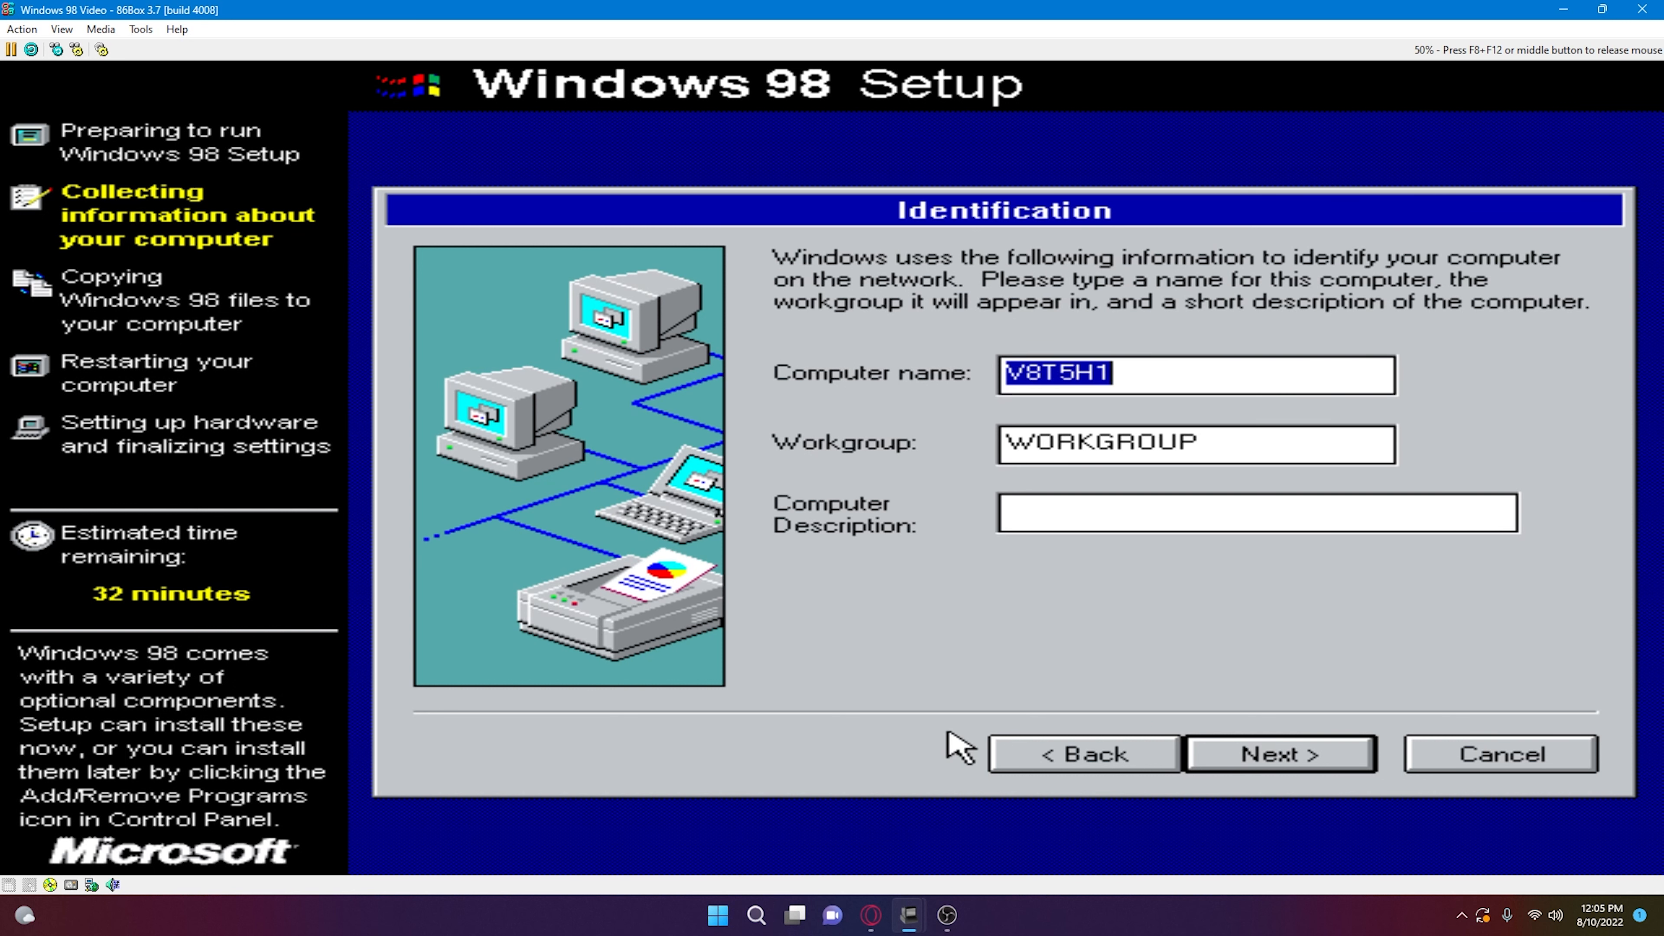
type("thewin98video")
key("Tab")
key("Tab")
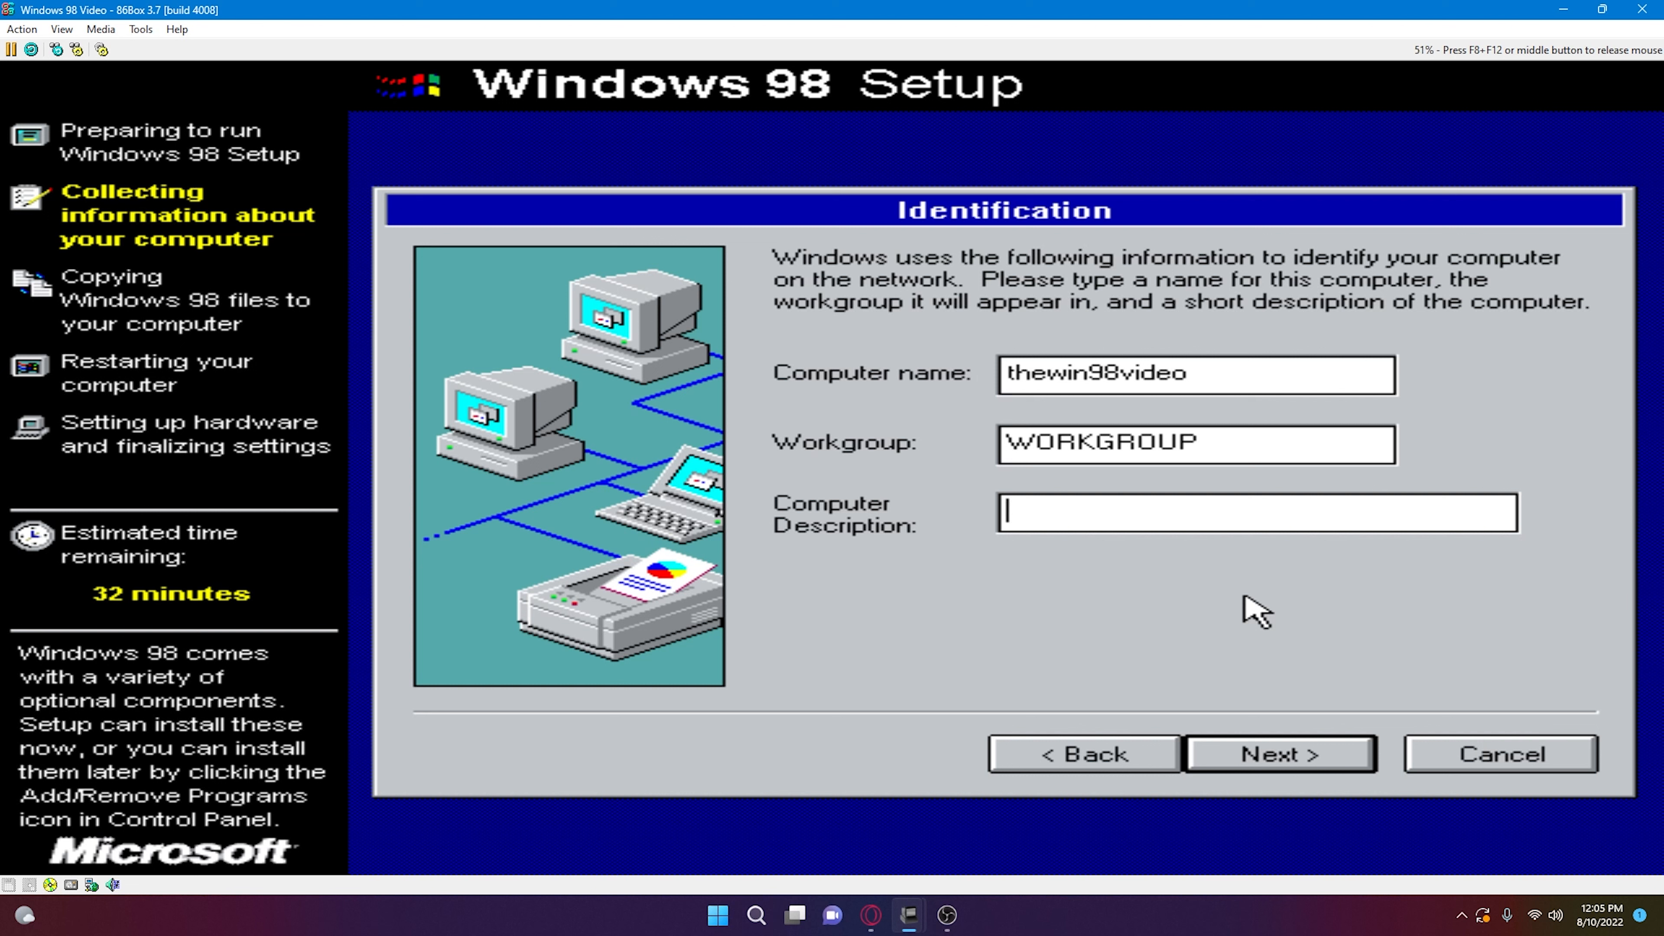
type("a pc for a video")
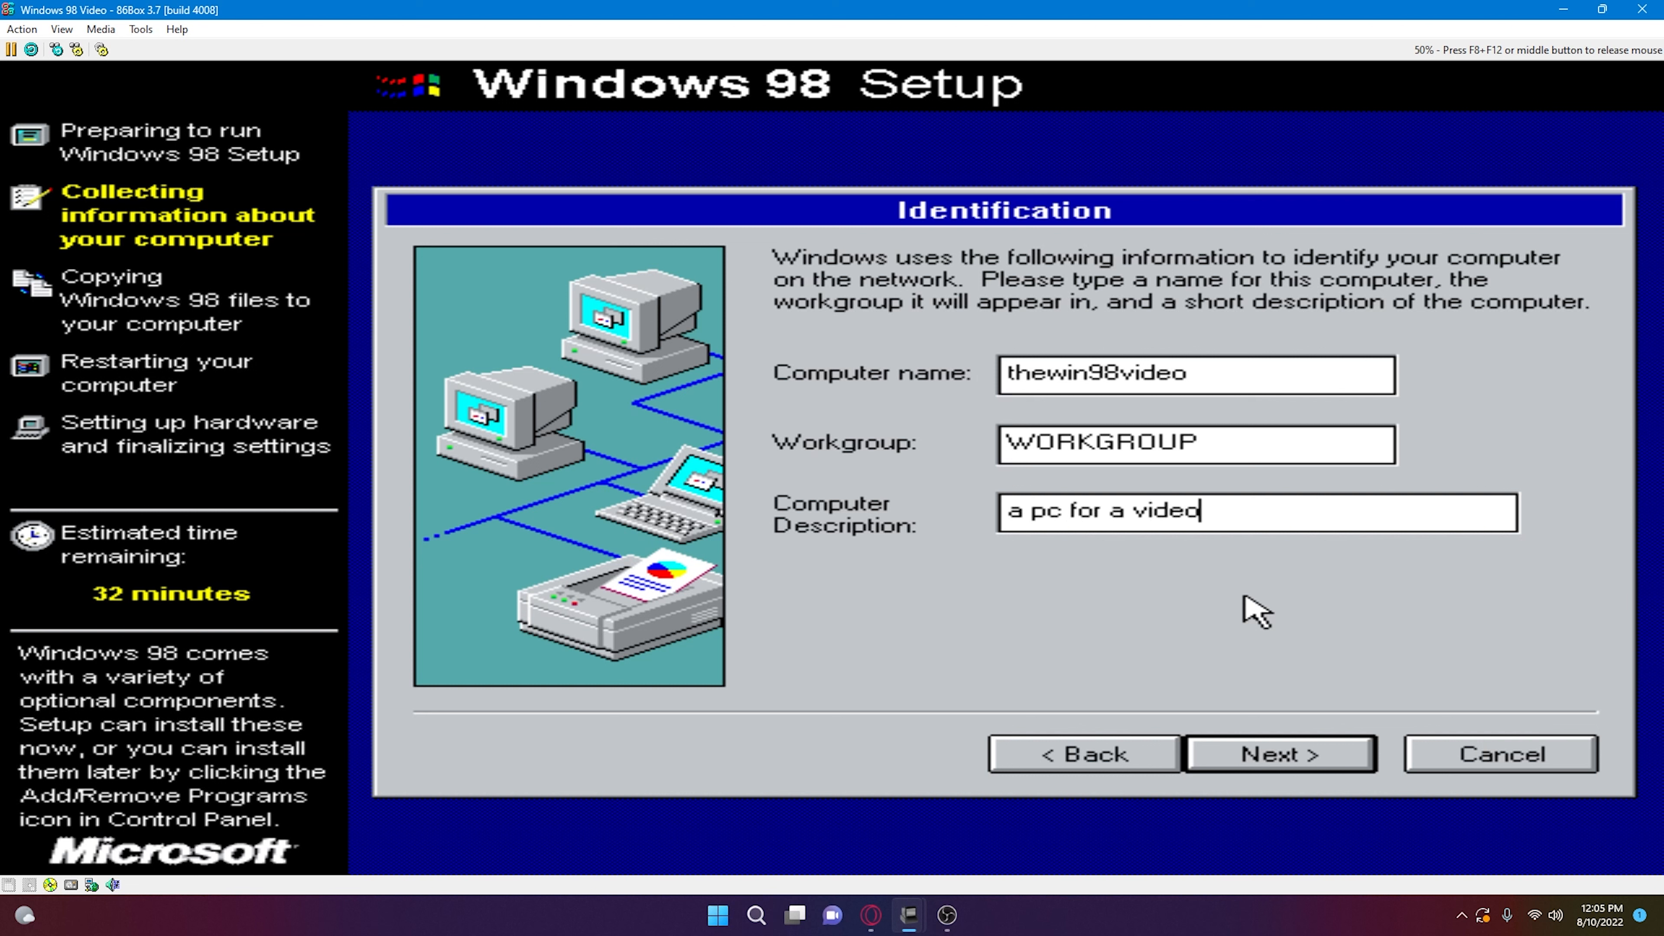
key("Return")
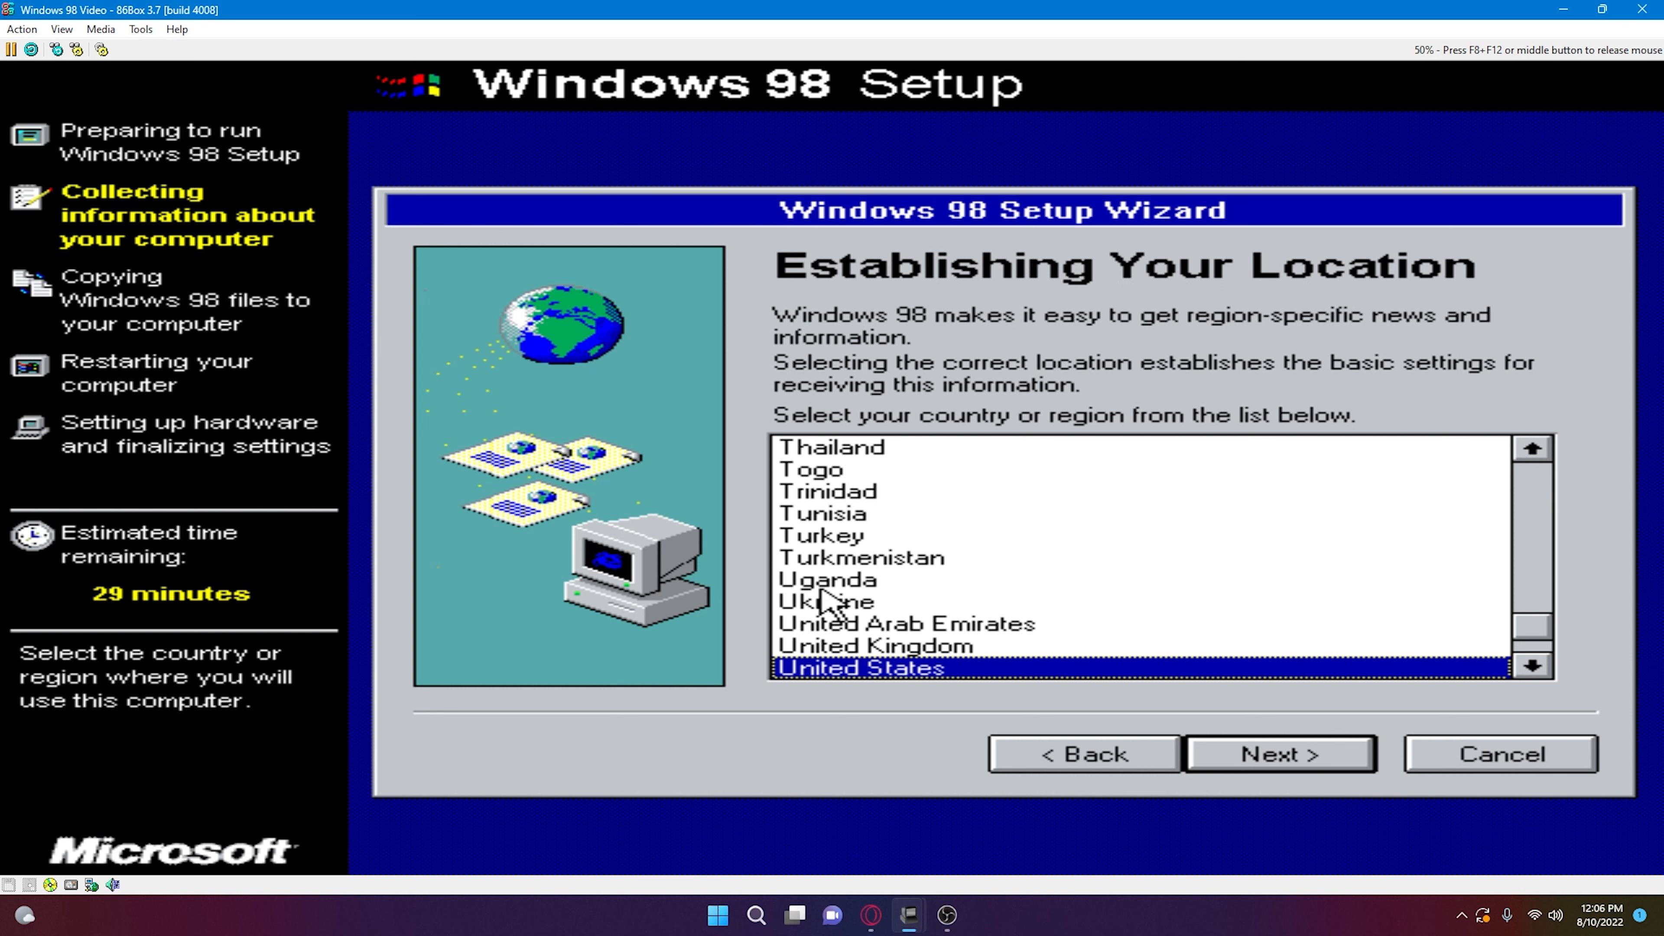
- Choose Canada as the country or region and continue the setup wizard
key("c")
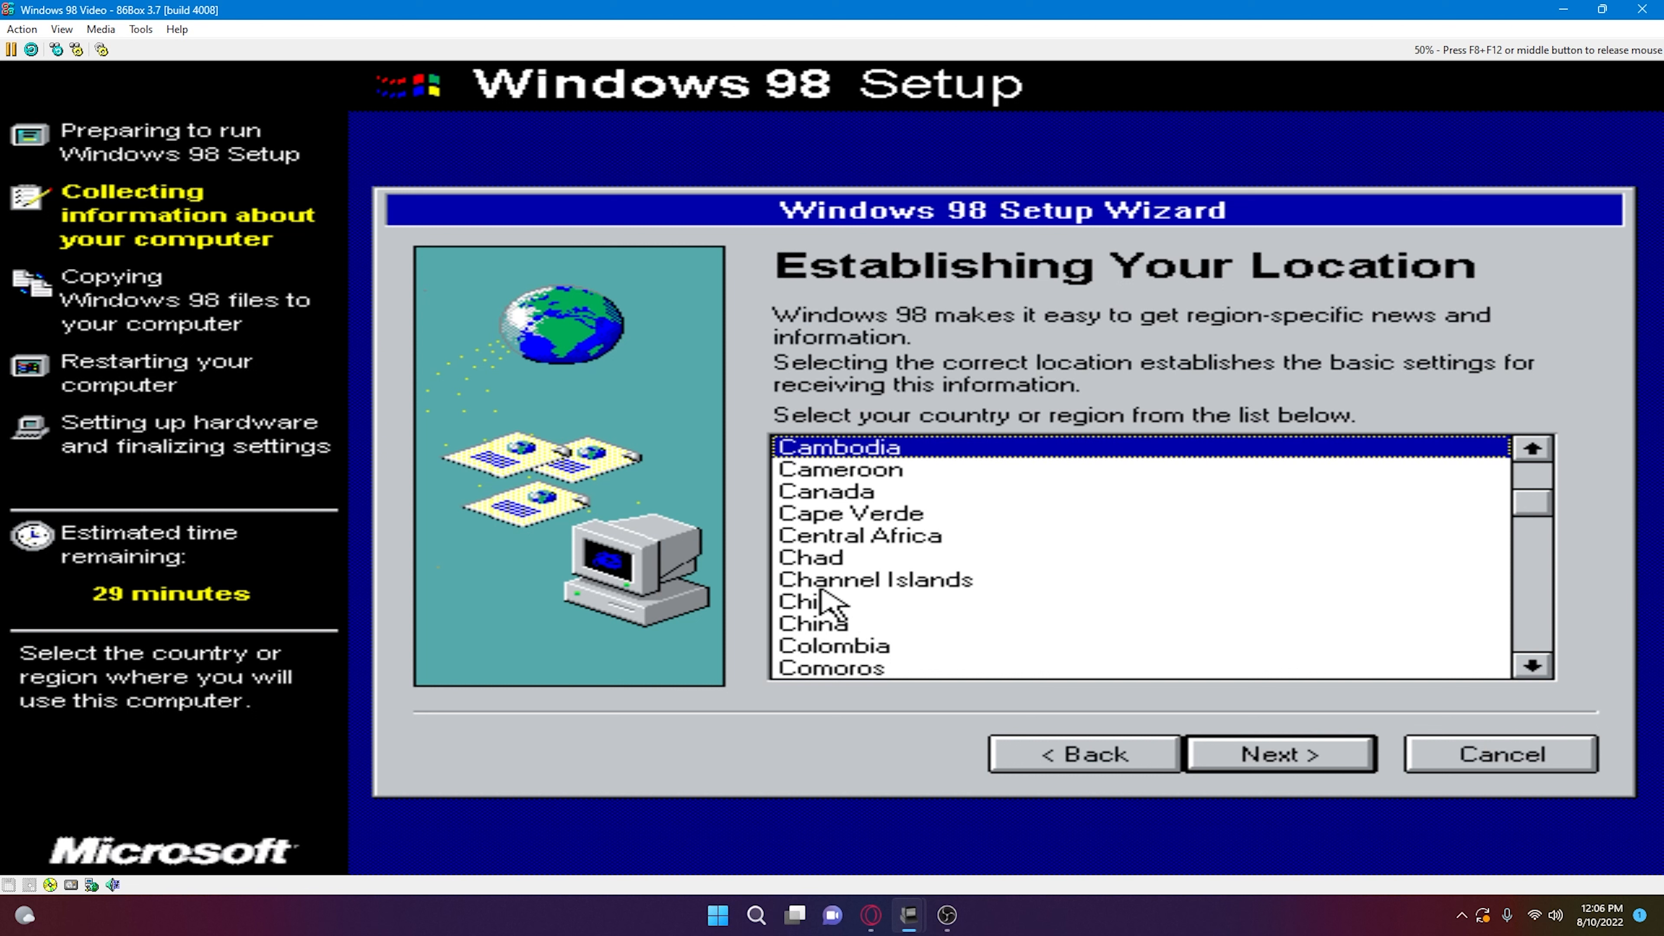
left_click(923, 496)
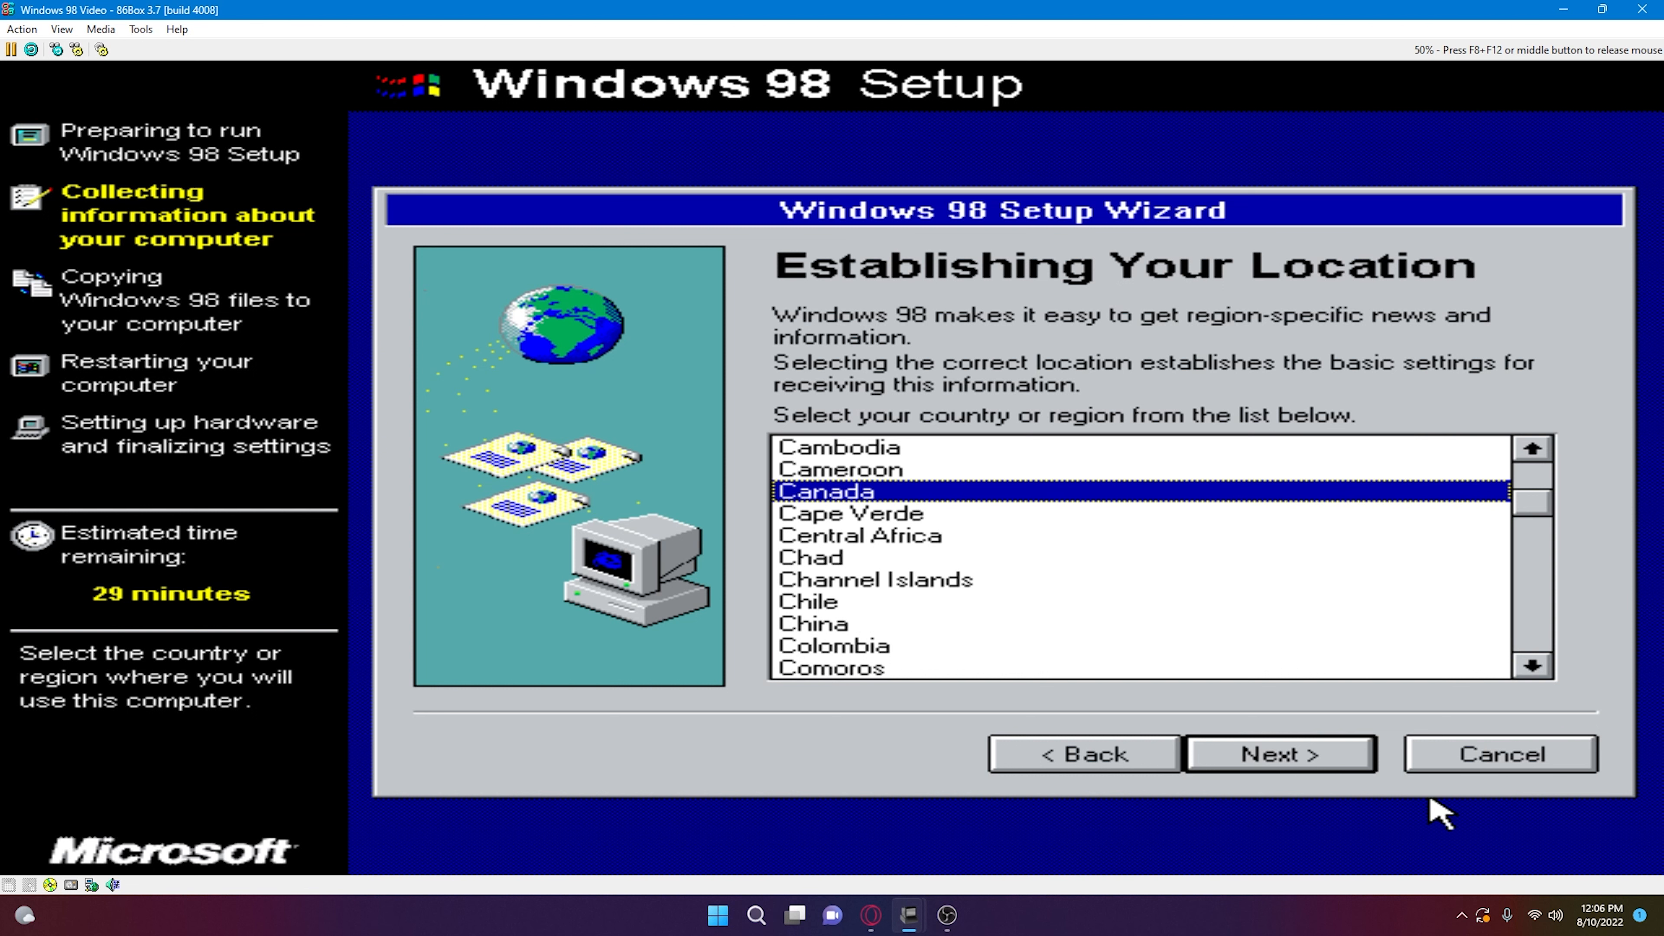
key("Down")
key("Up")
key("Down")
key("Up")
key("Up")
key("Down")
key("Return")
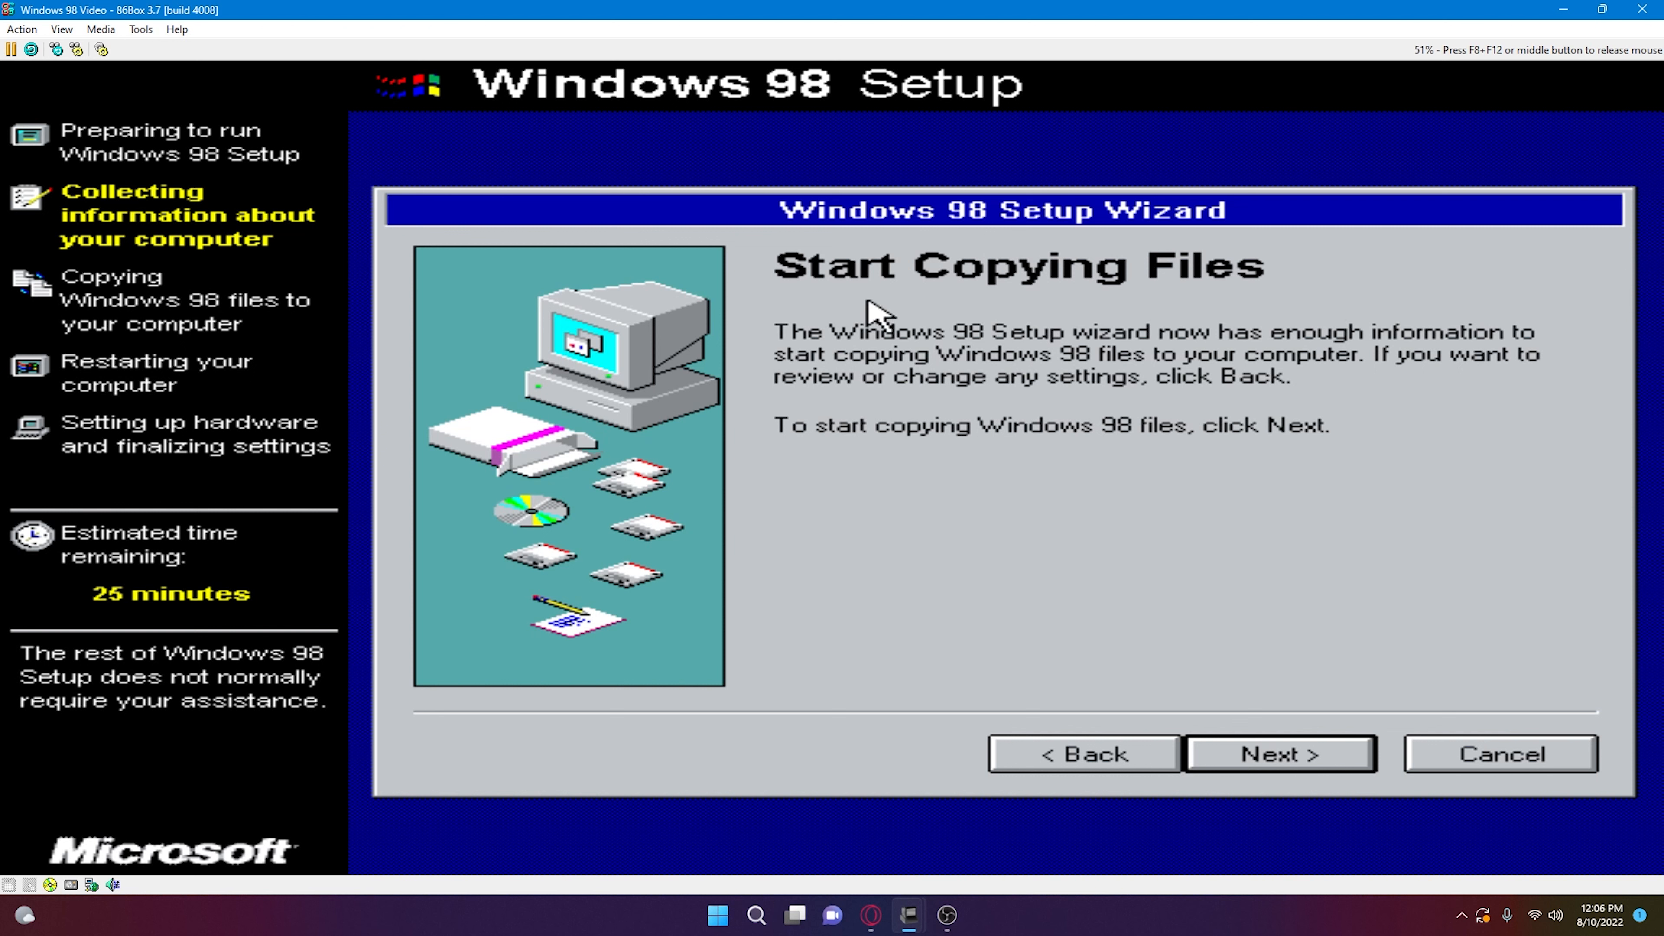
- Start copying the Windows 98 files and restart the computer once copying has finished
left_click(1261, 753)
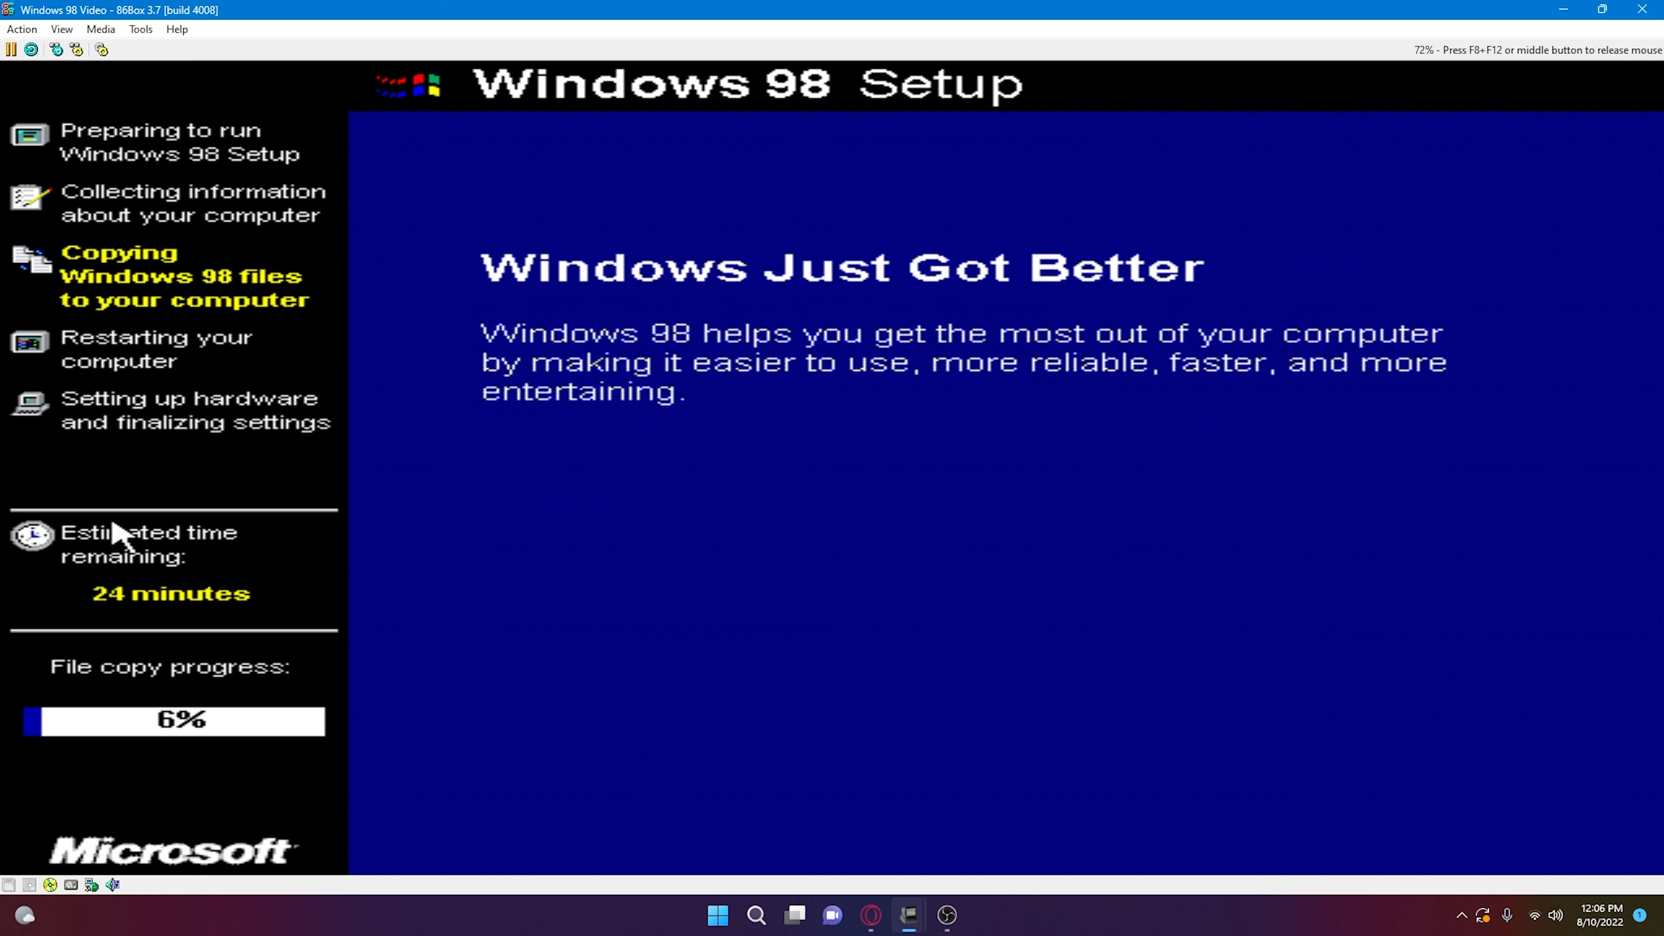
middle_click(445, 598)
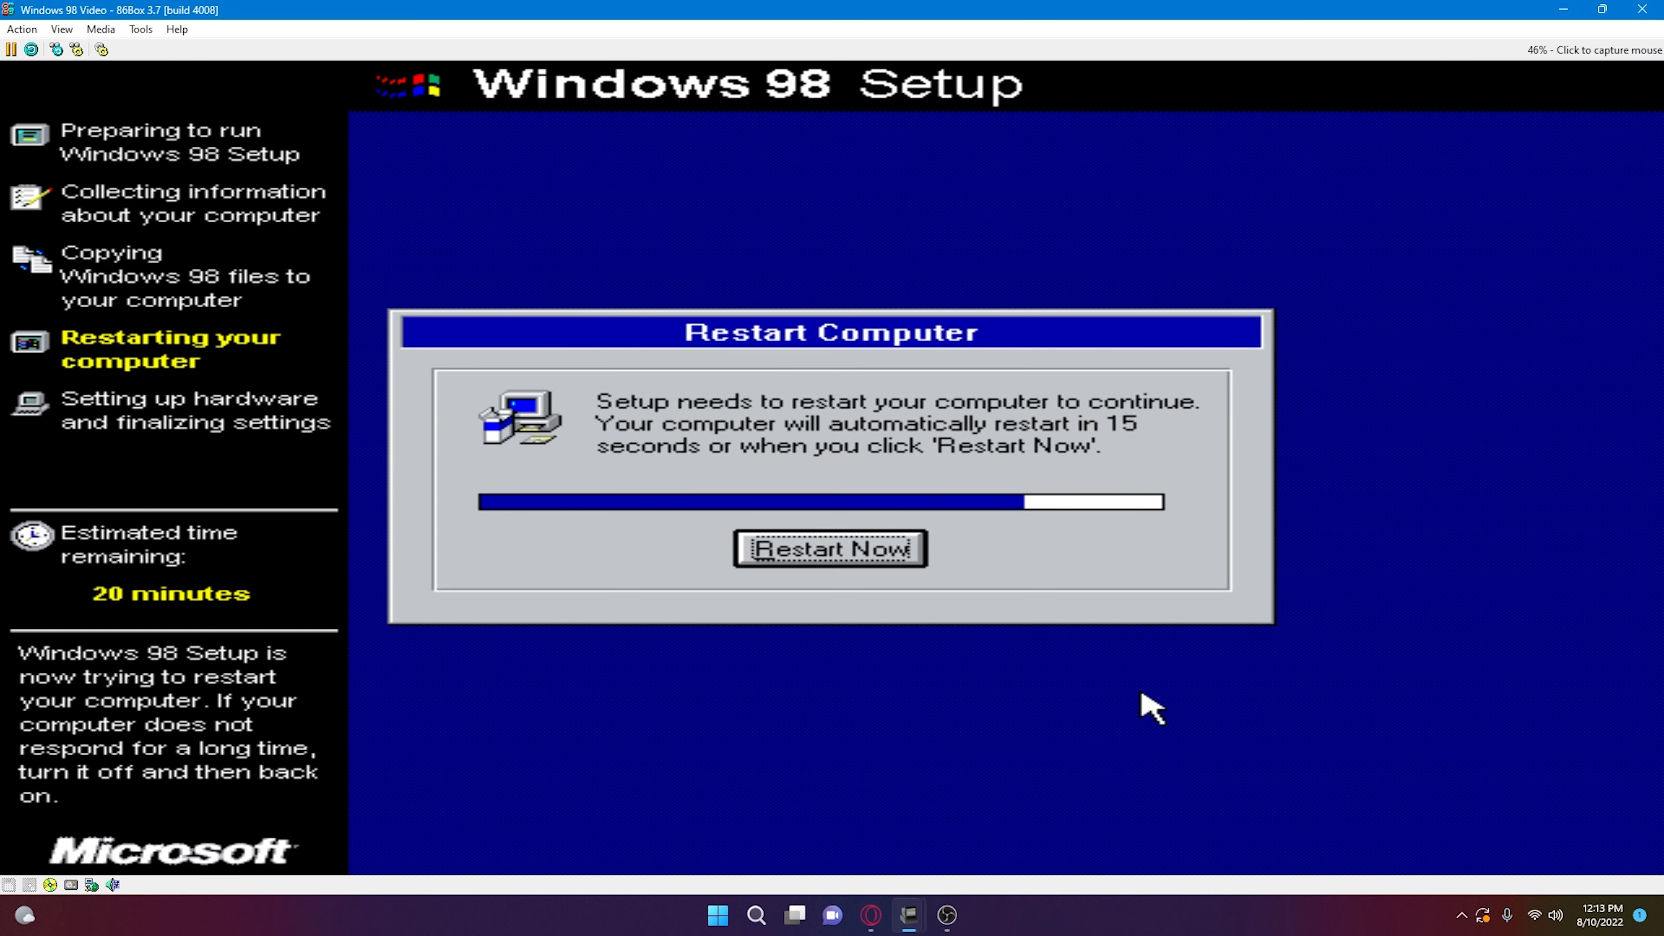
left_click(1140, 693)
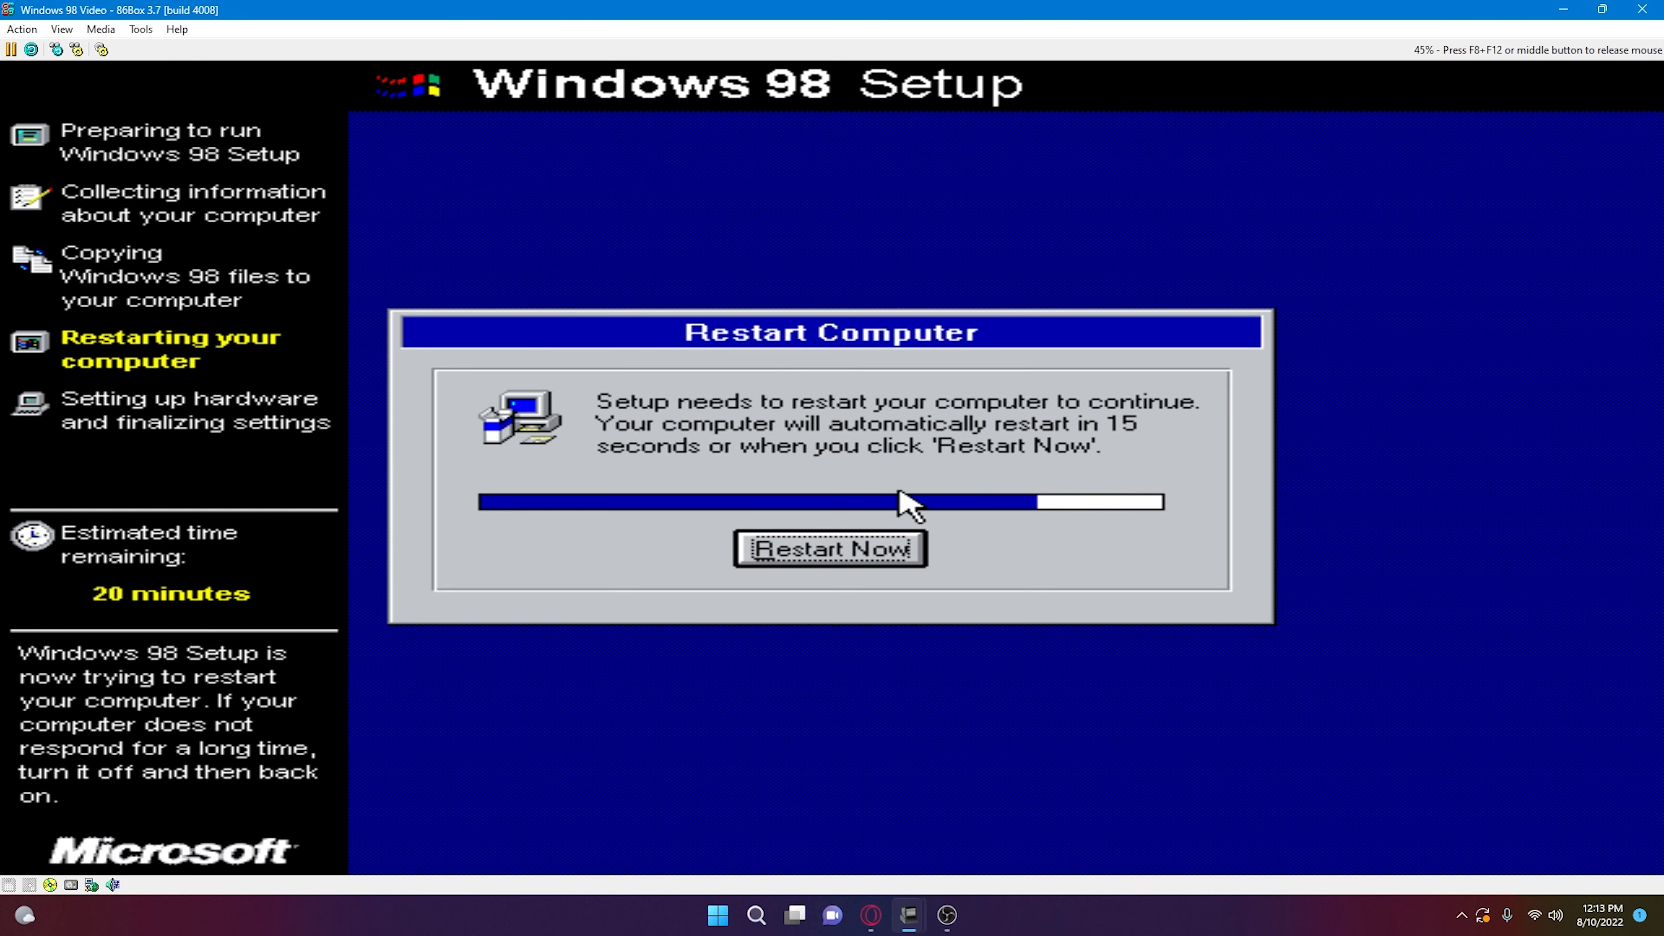
left_click(888, 538)
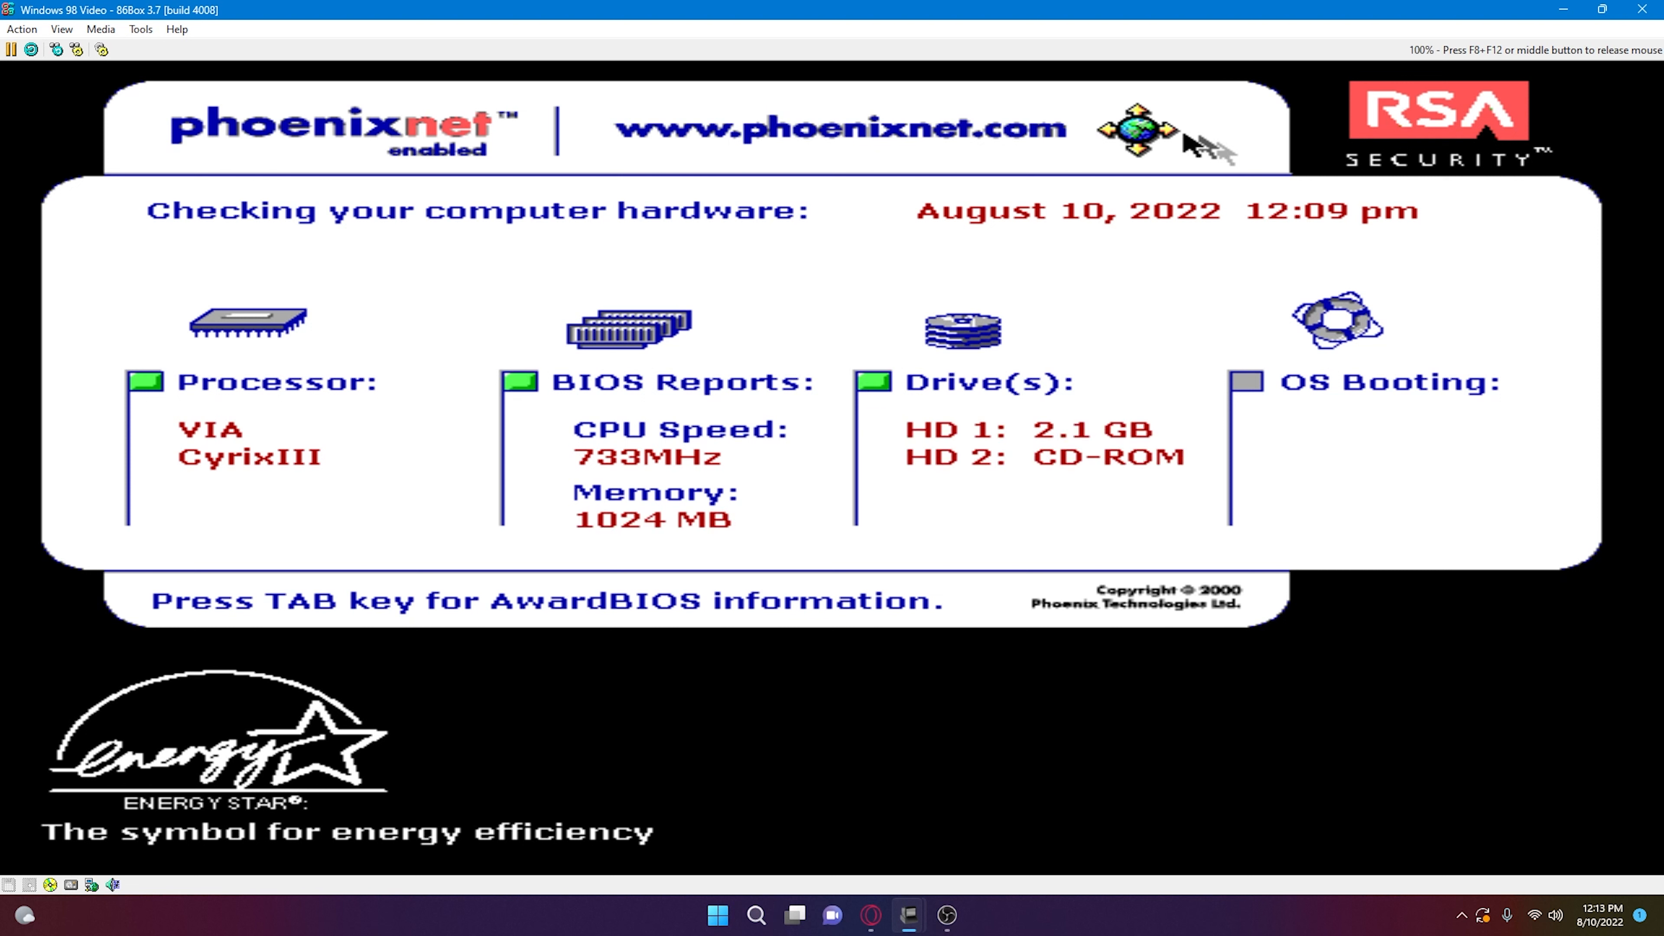
key("F8+F12")
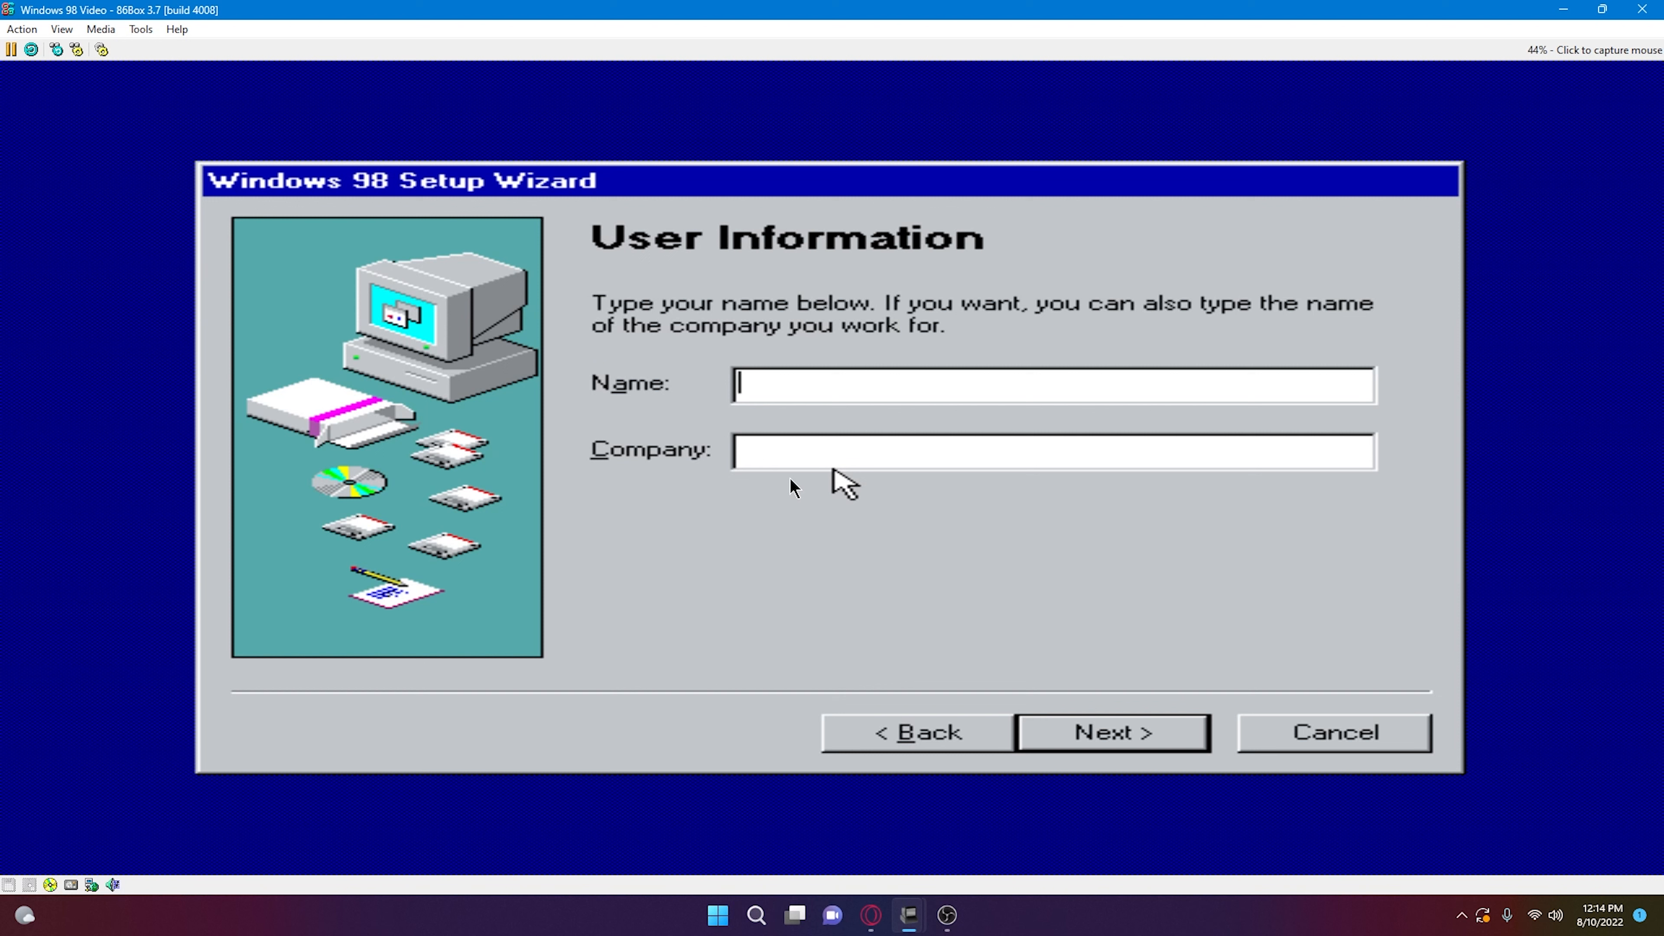
- Enter the user's name and the company Microsoft, and accept the license agreement
left_click(833, 469)
type("hdfsyu")
key("Tab")
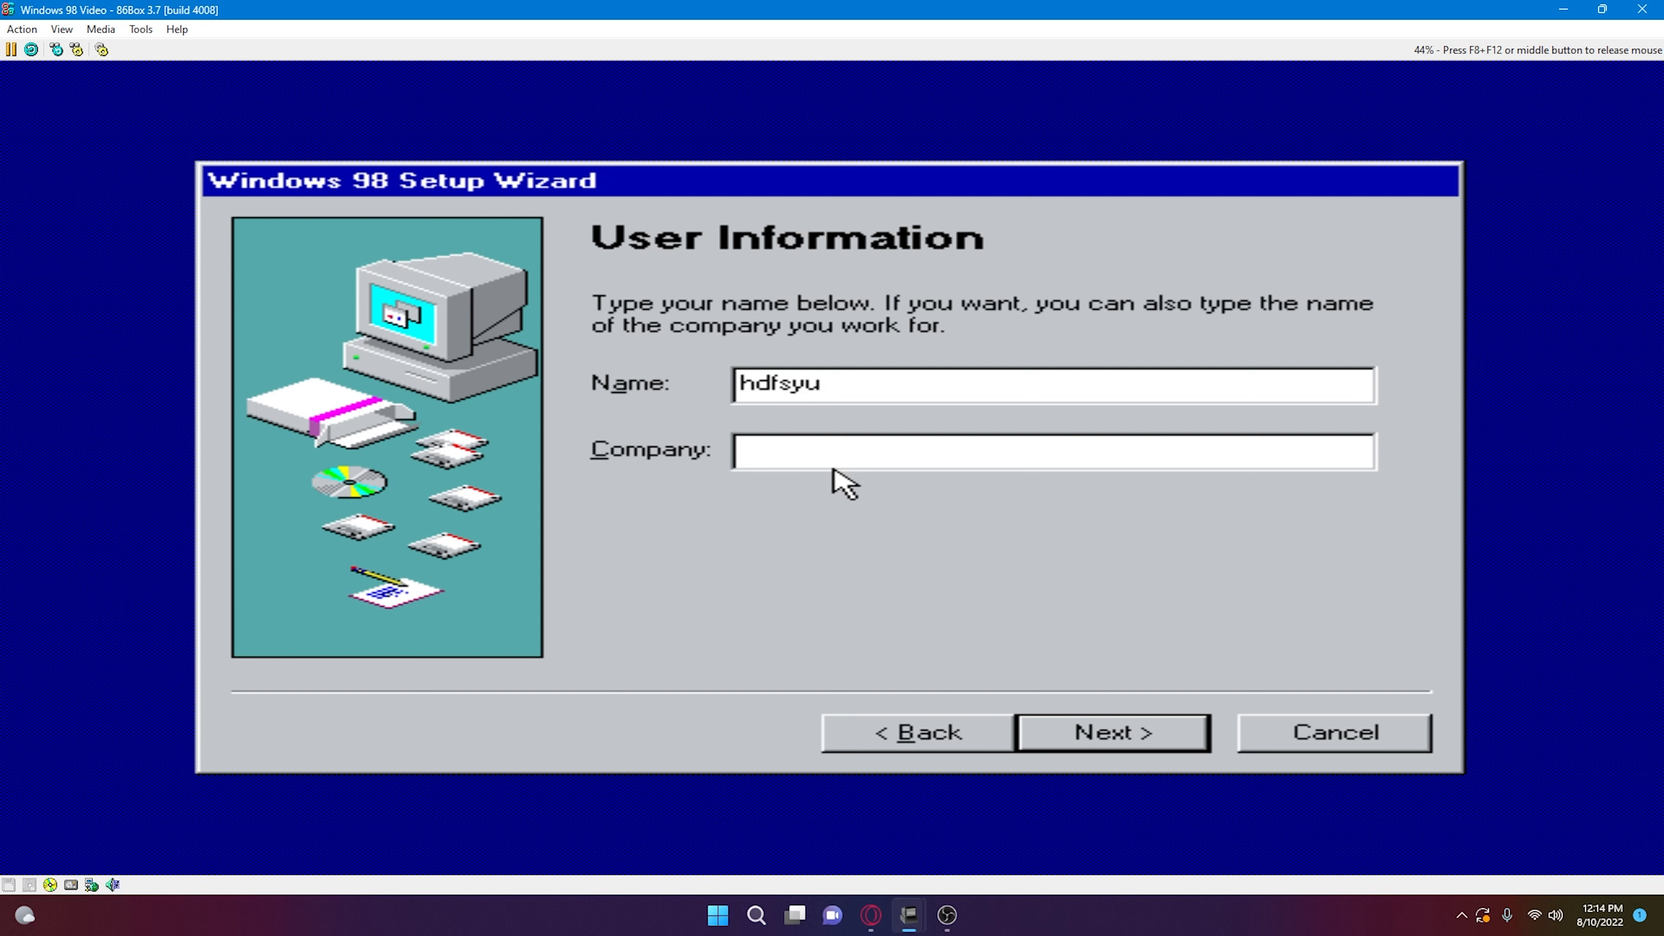
type("Microsoft")
key("Return")
left_click(599, 616)
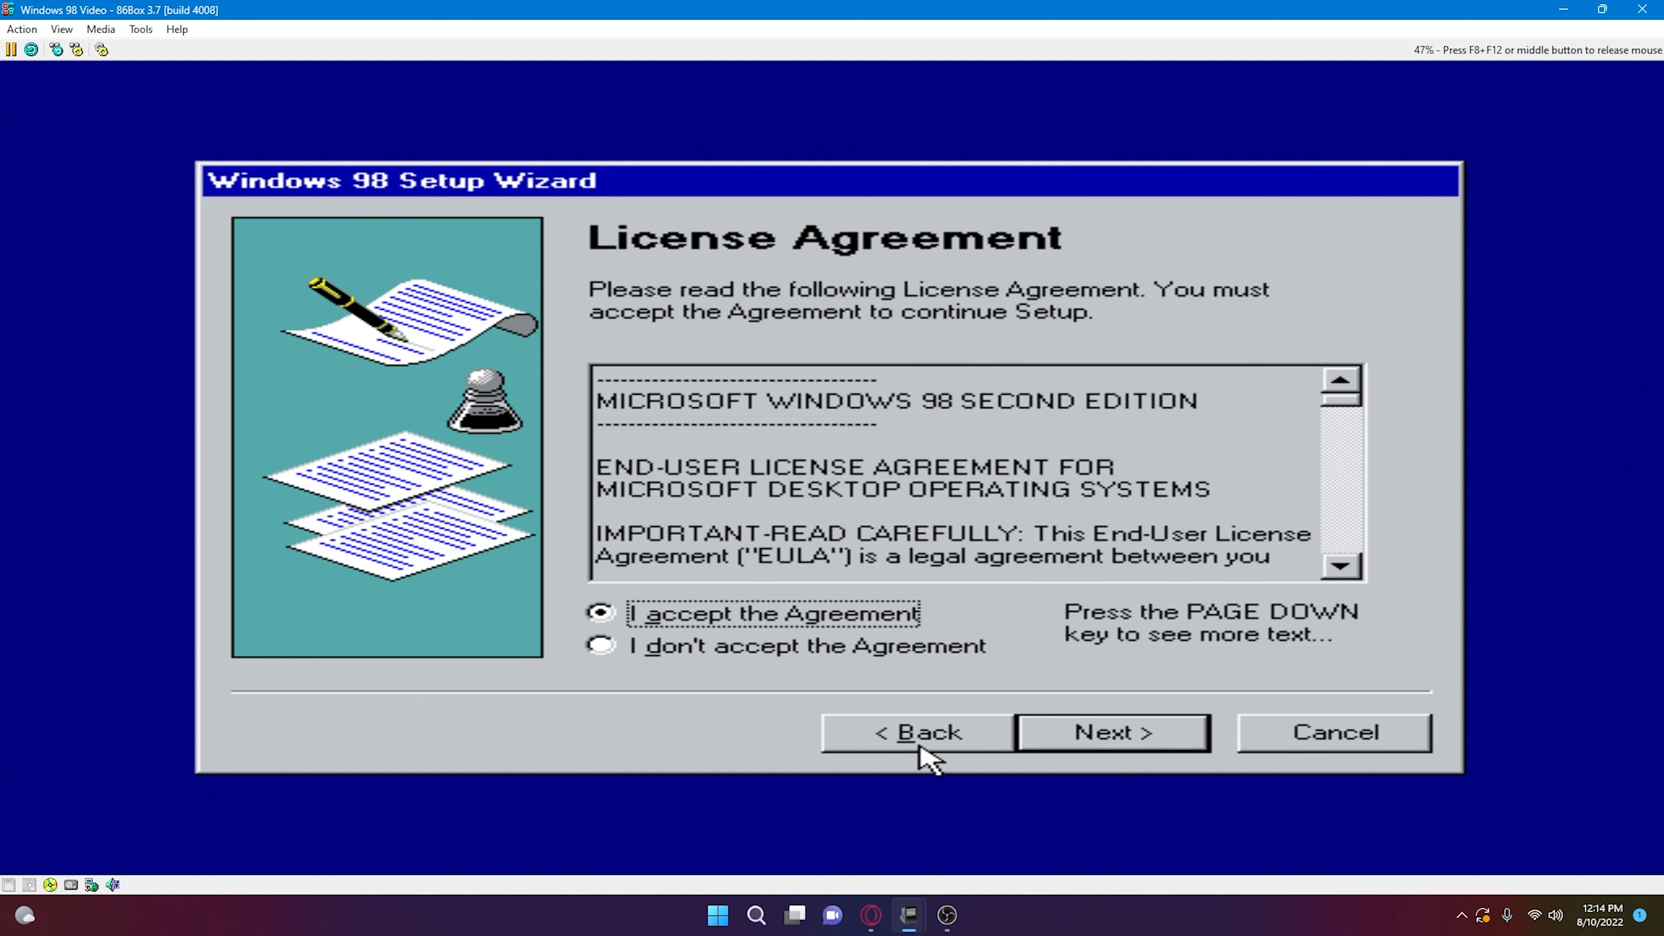
left_click(1114, 733)
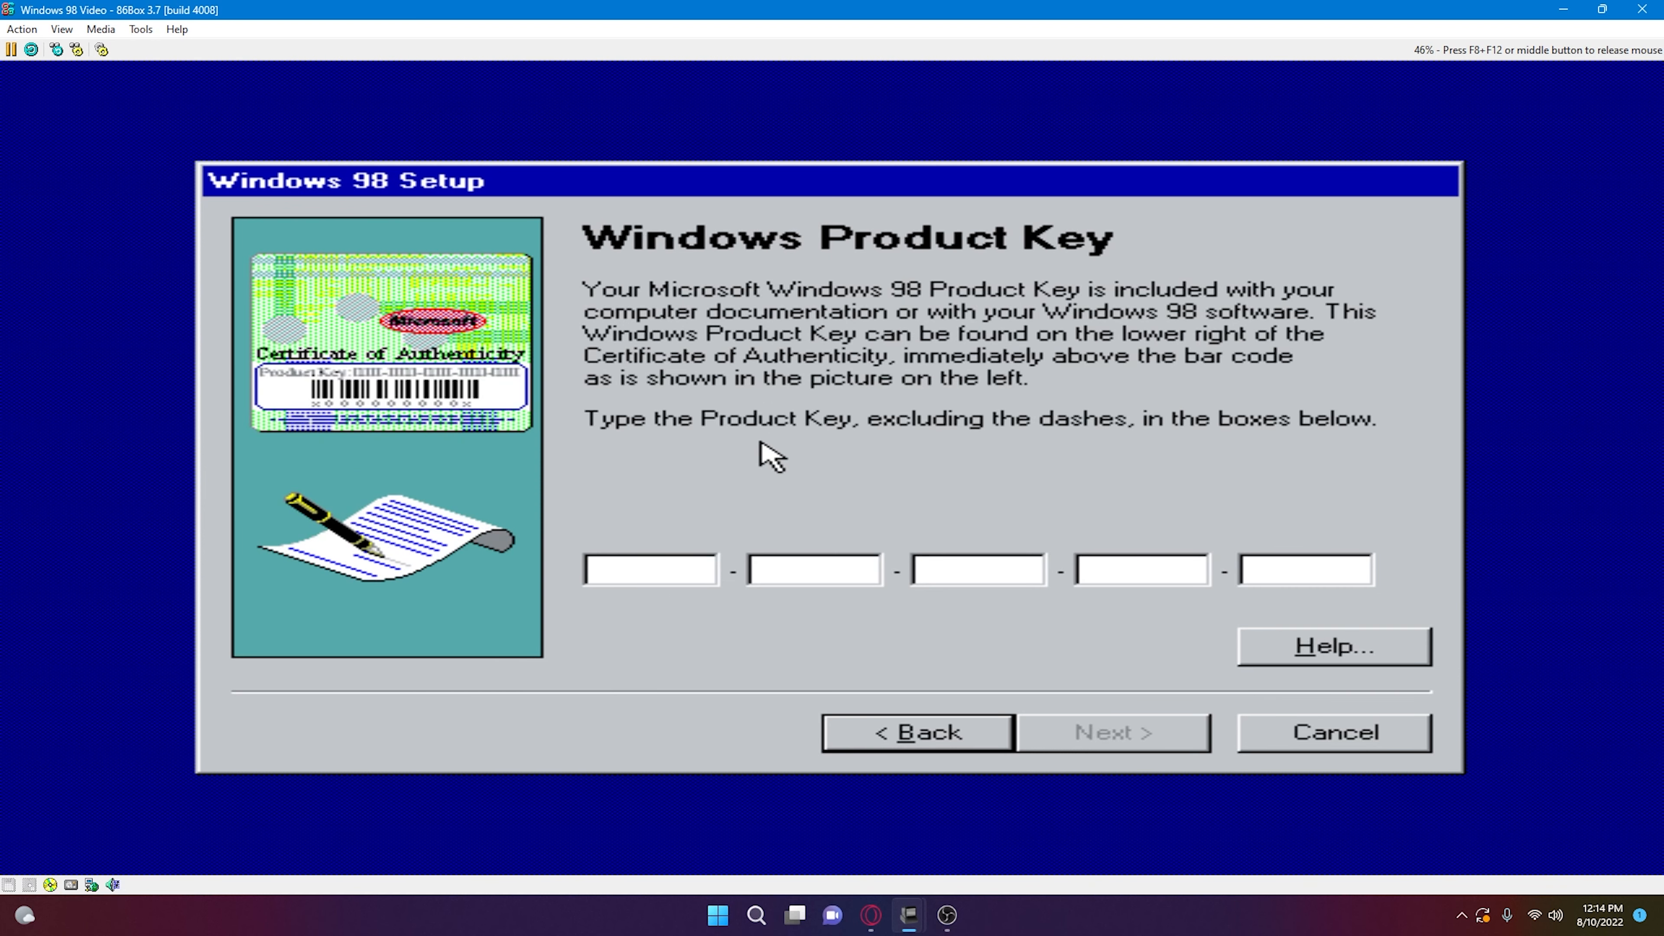
key("F8+F12")
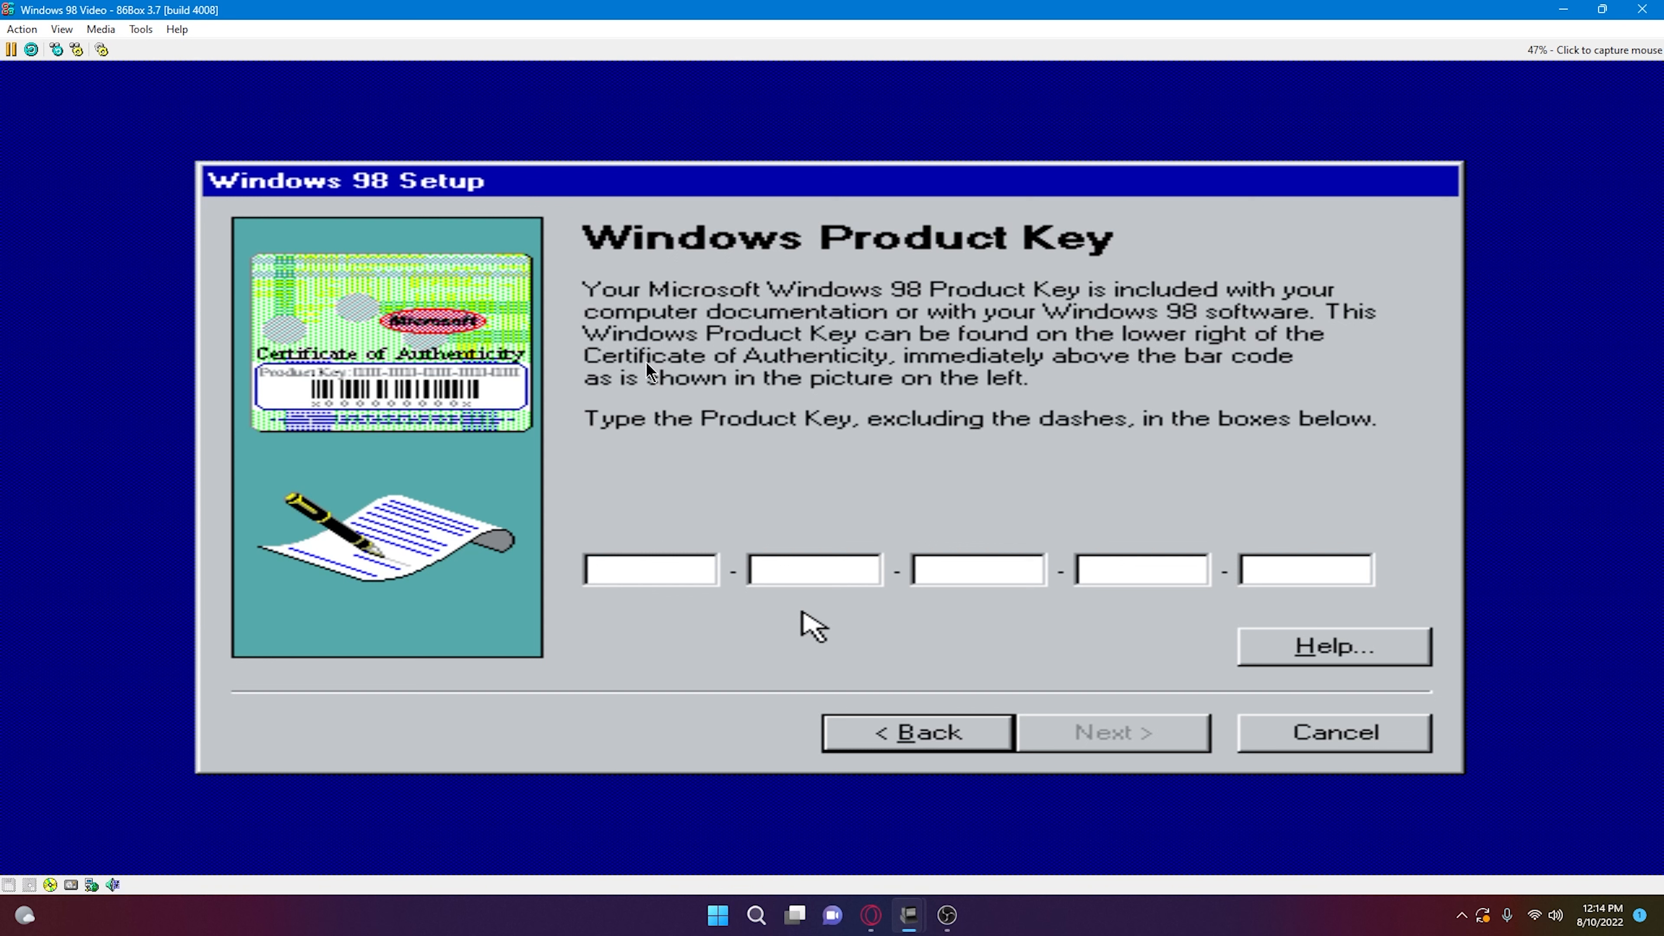
left_click(632, 523)
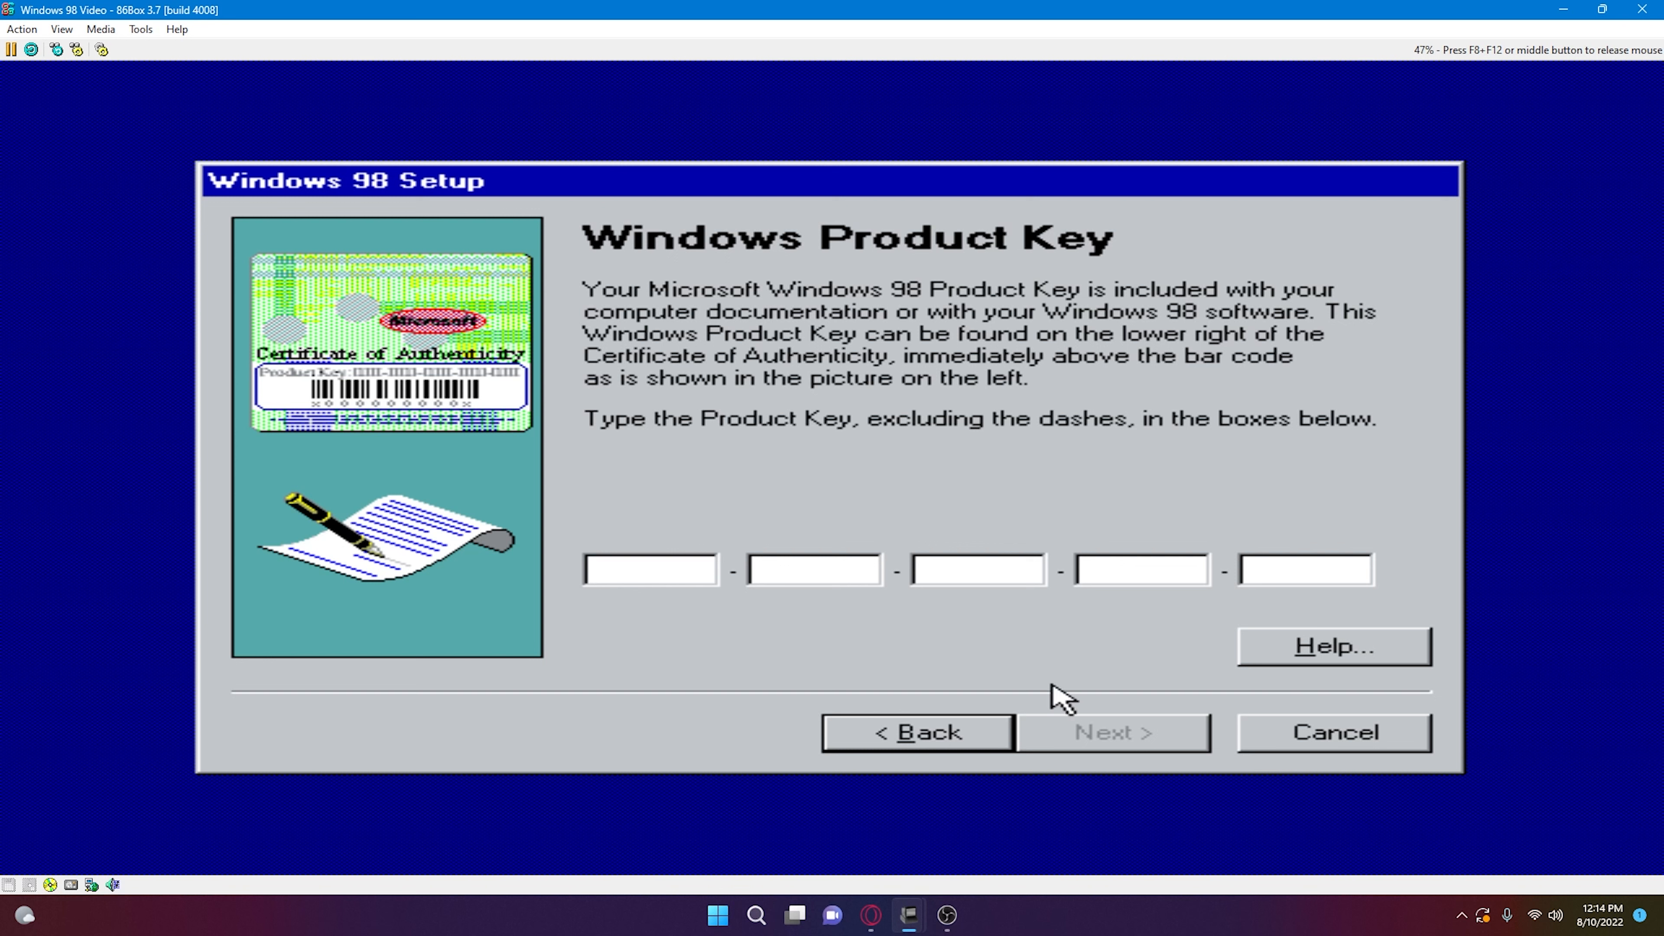
middle_click(833, 541)
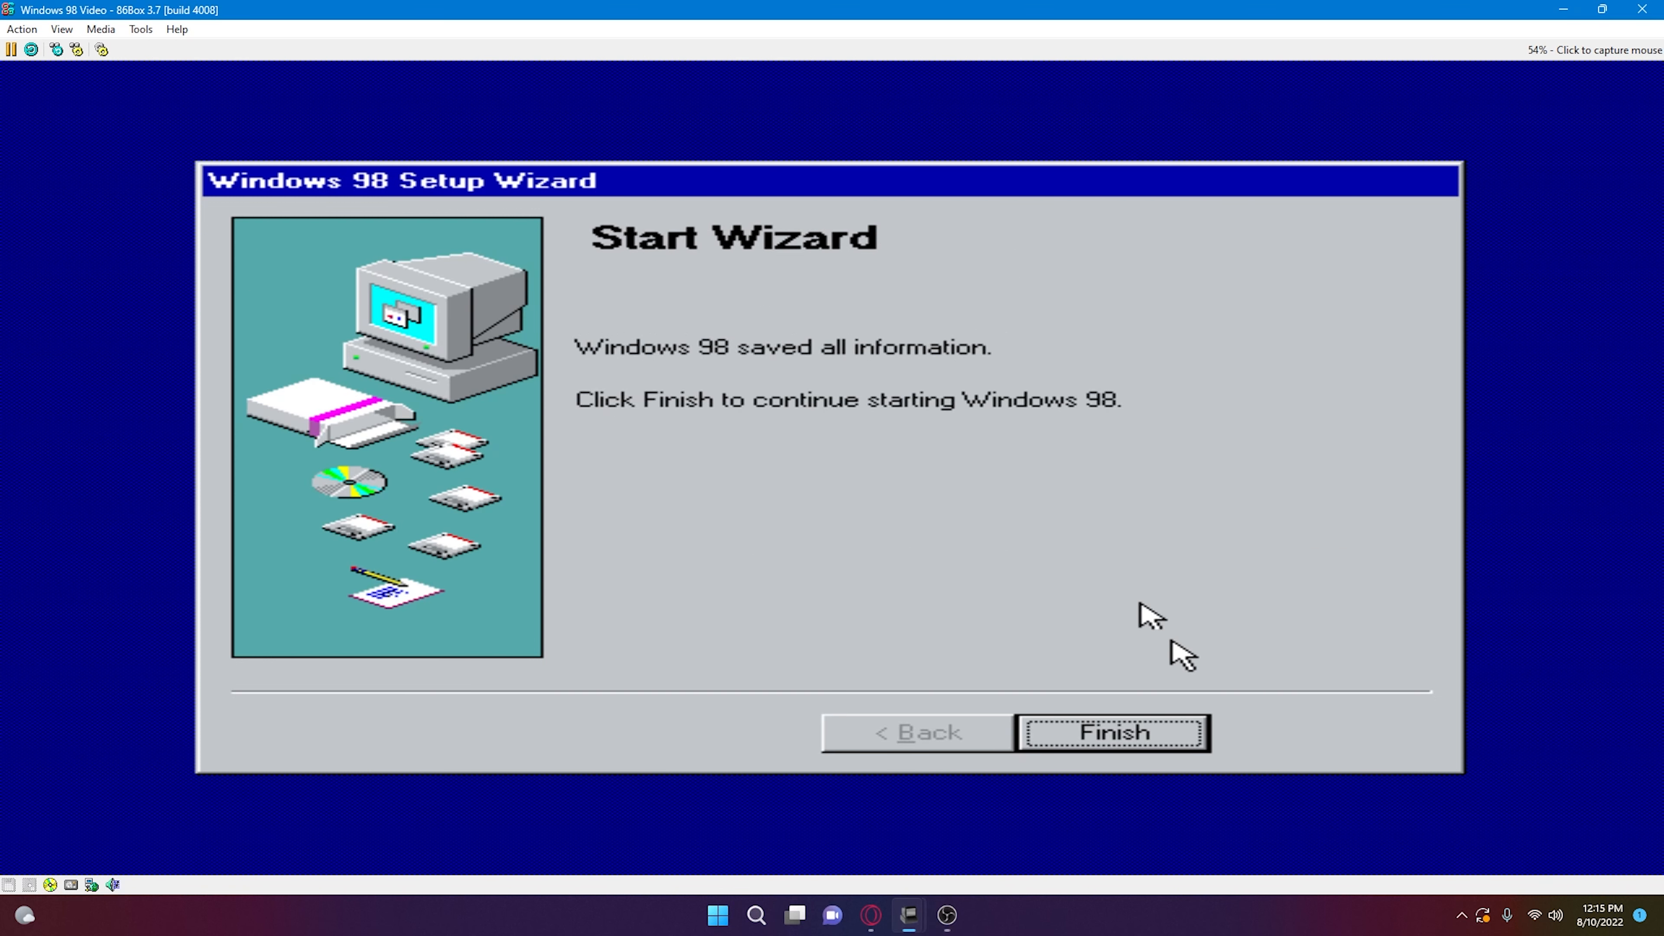
- Finish the Start Wizard so that Windows 98 continues starting and sets up the hardware
left_click(1170, 640)
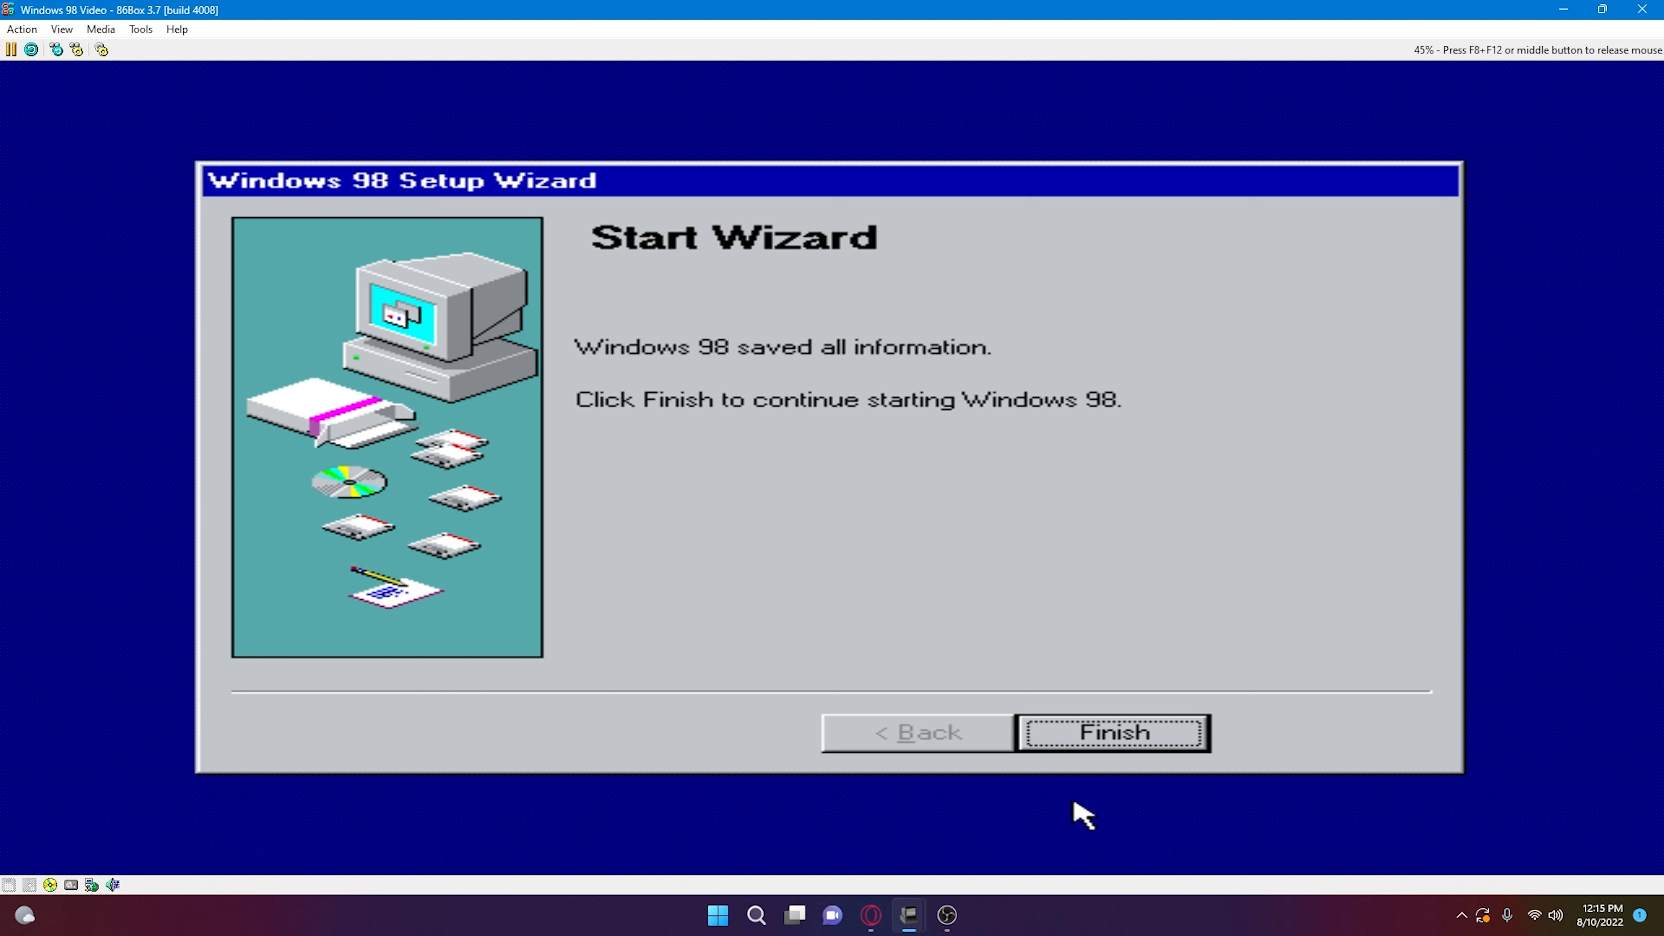
left_click(1176, 731)
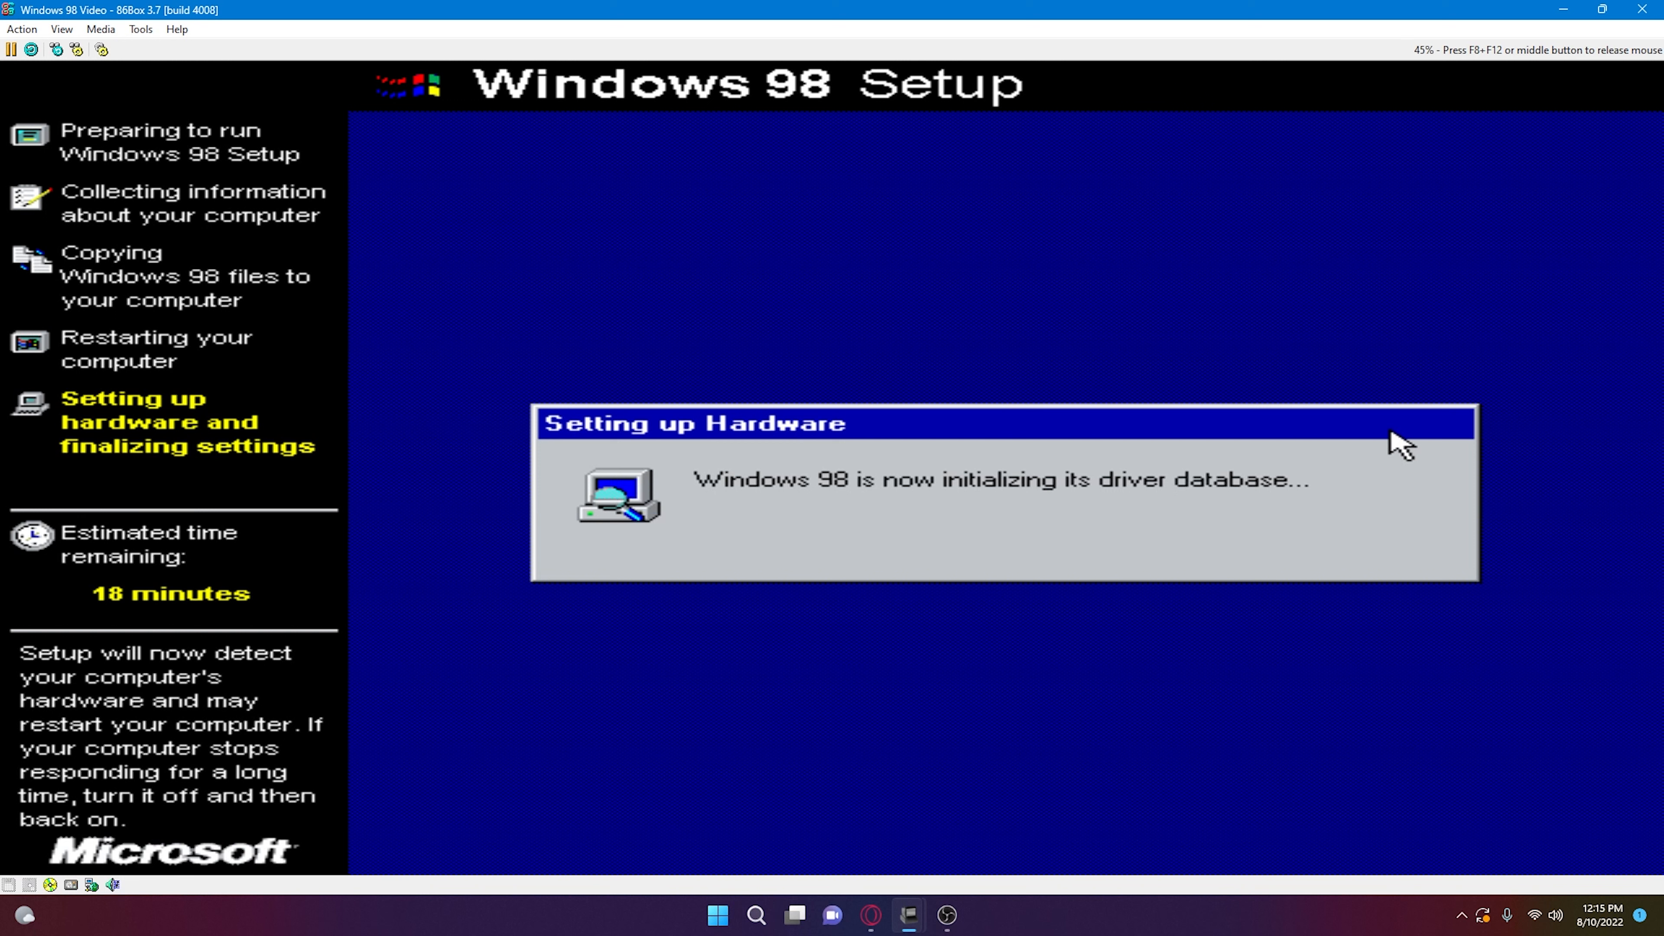
key("F8+F12")
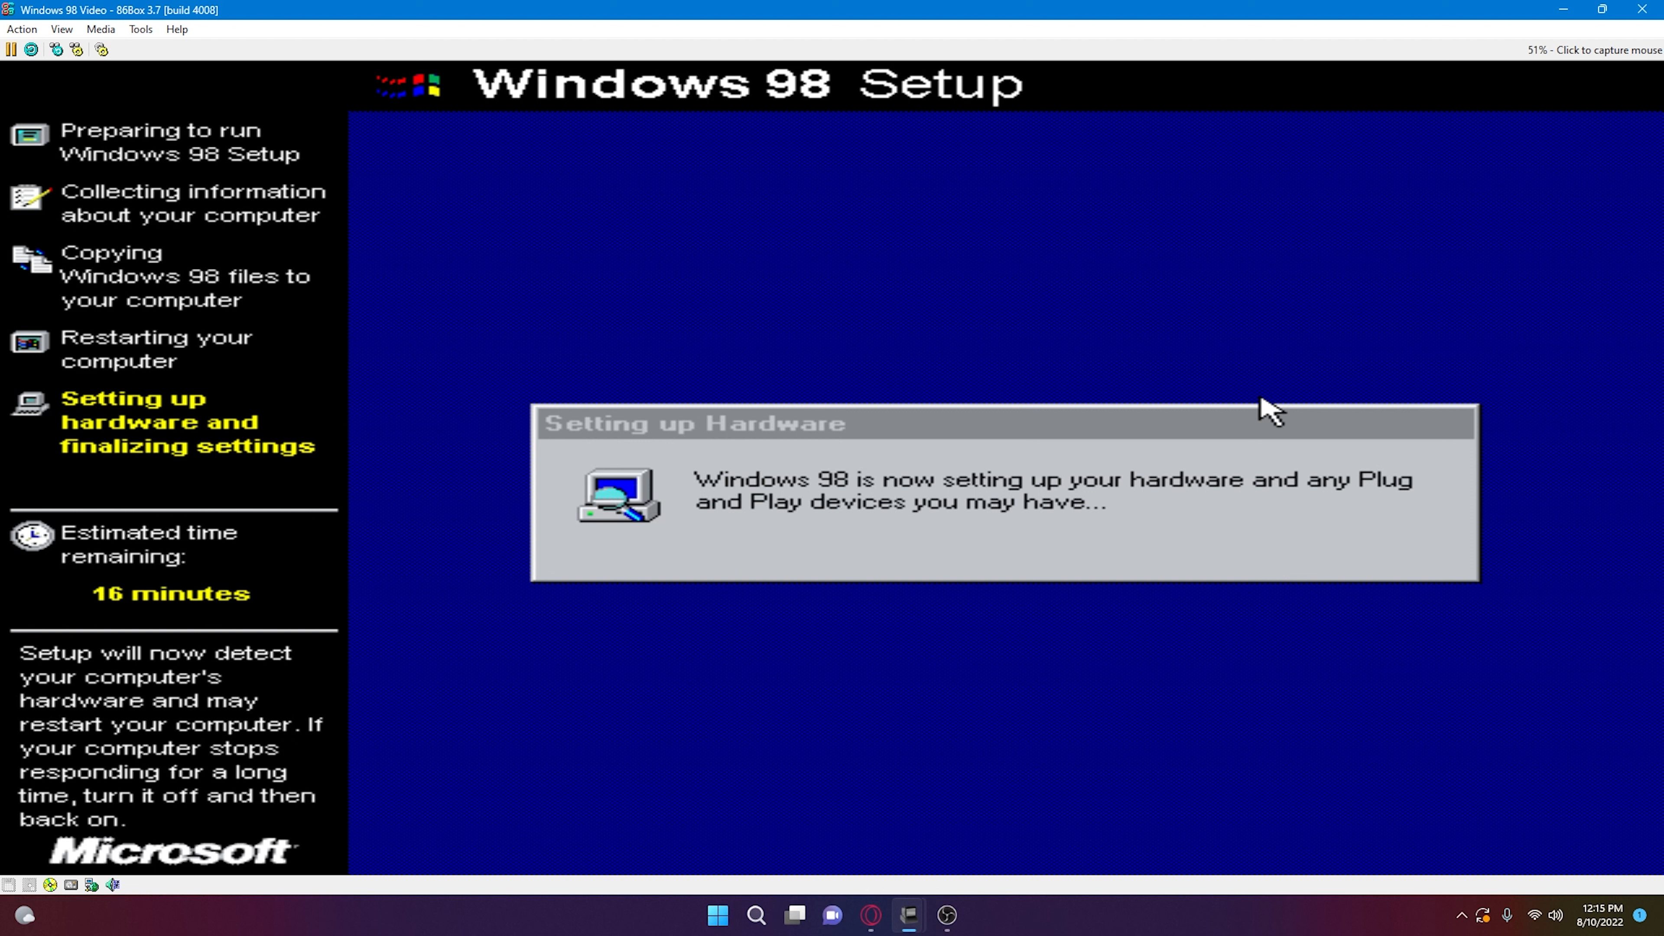
left_click(1268, 410)
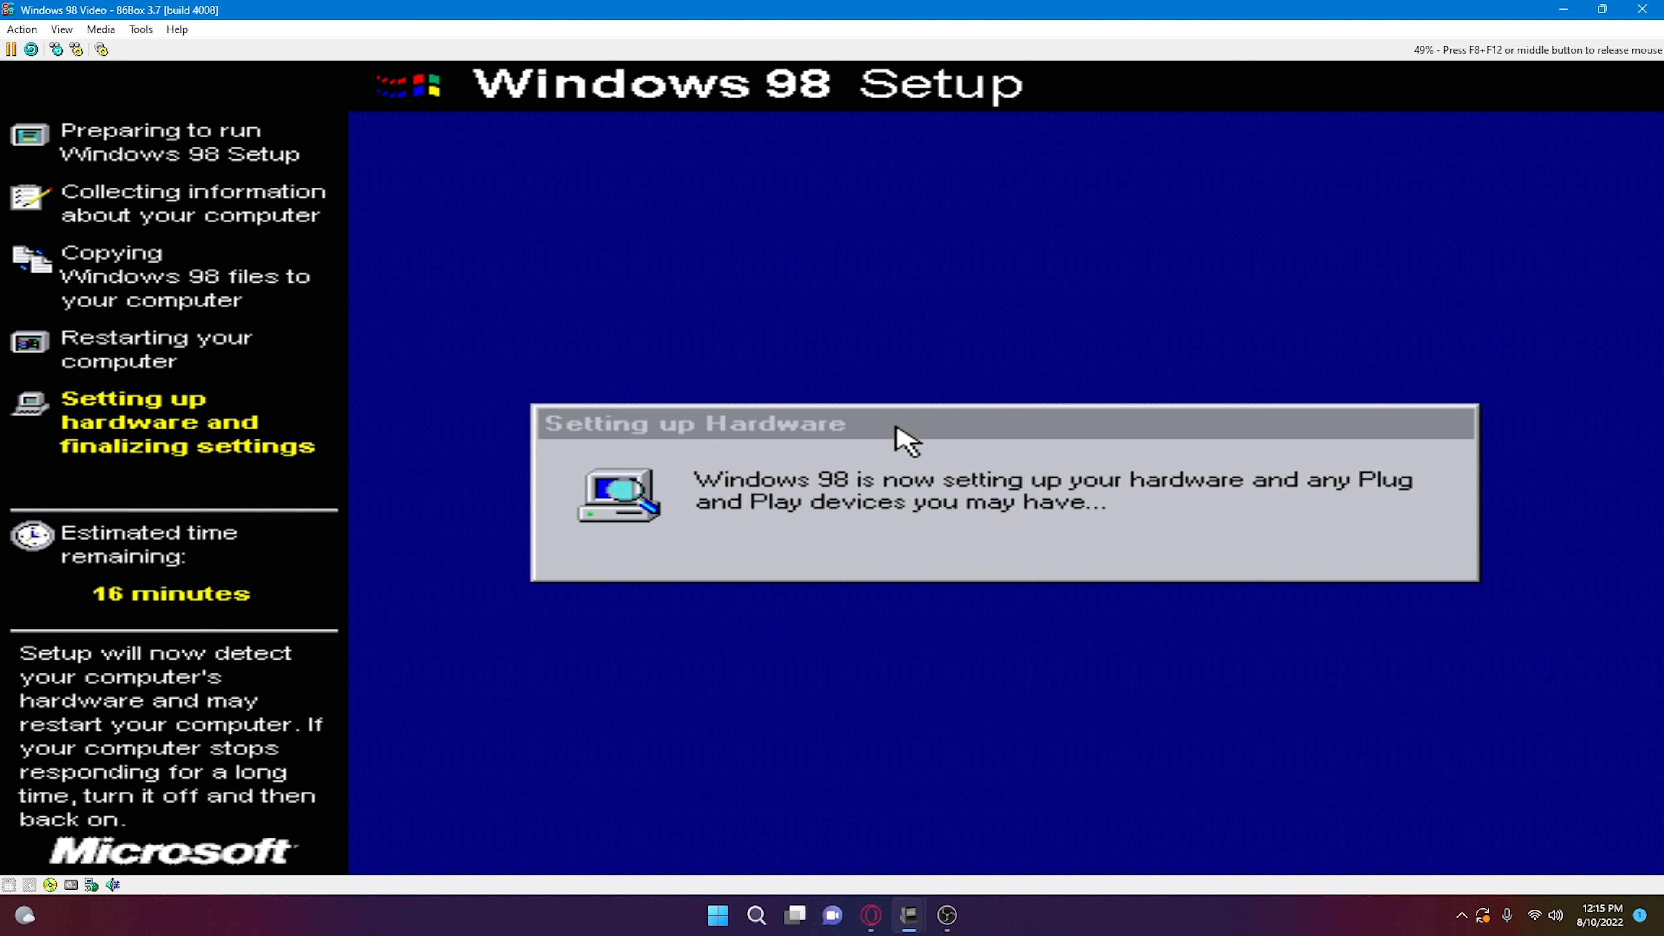
key("F8+F12")
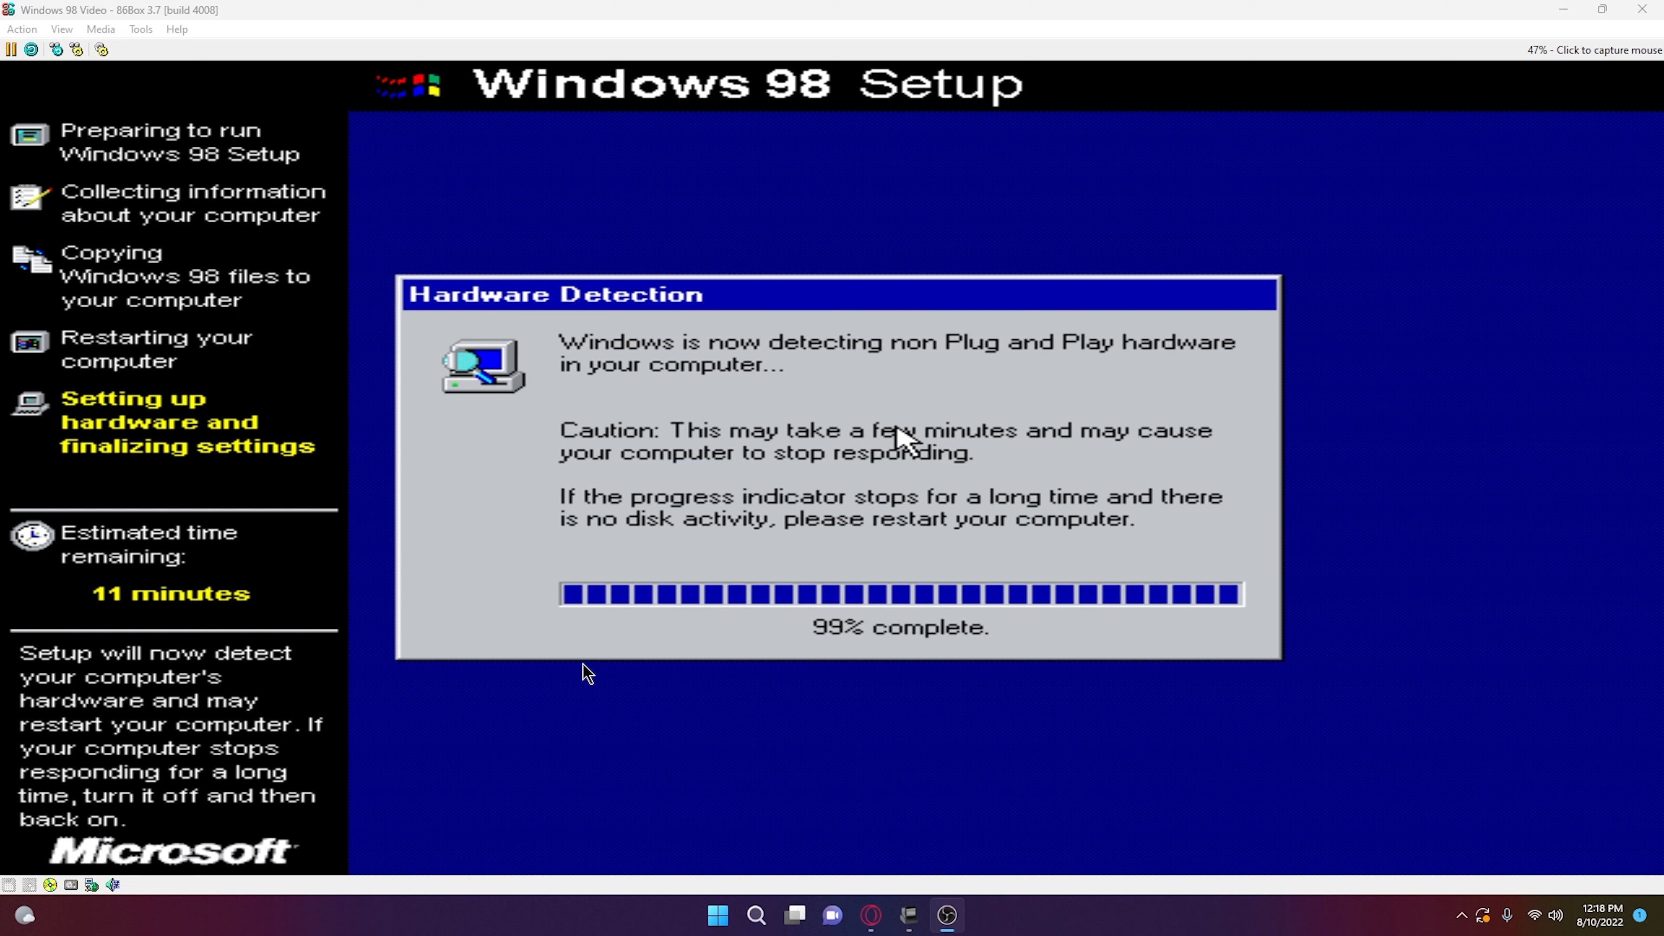
- Restart the computer once hardware detection completes and let it boot back into Windows 98 Setup
left_click(587, 671)
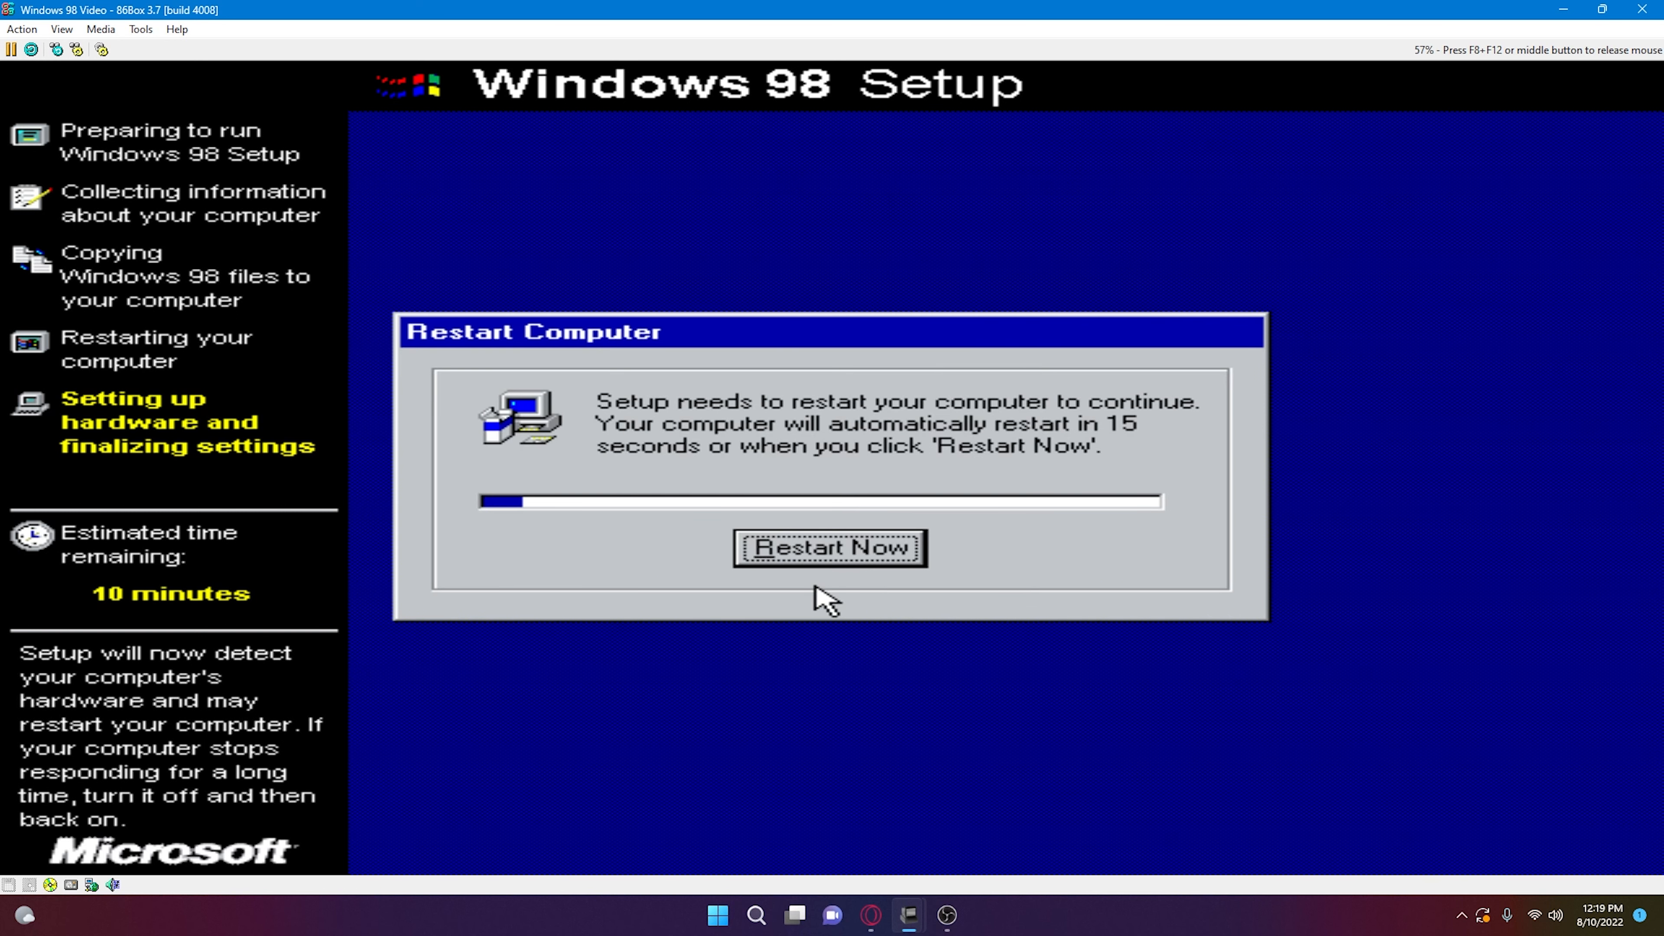
key("Return")
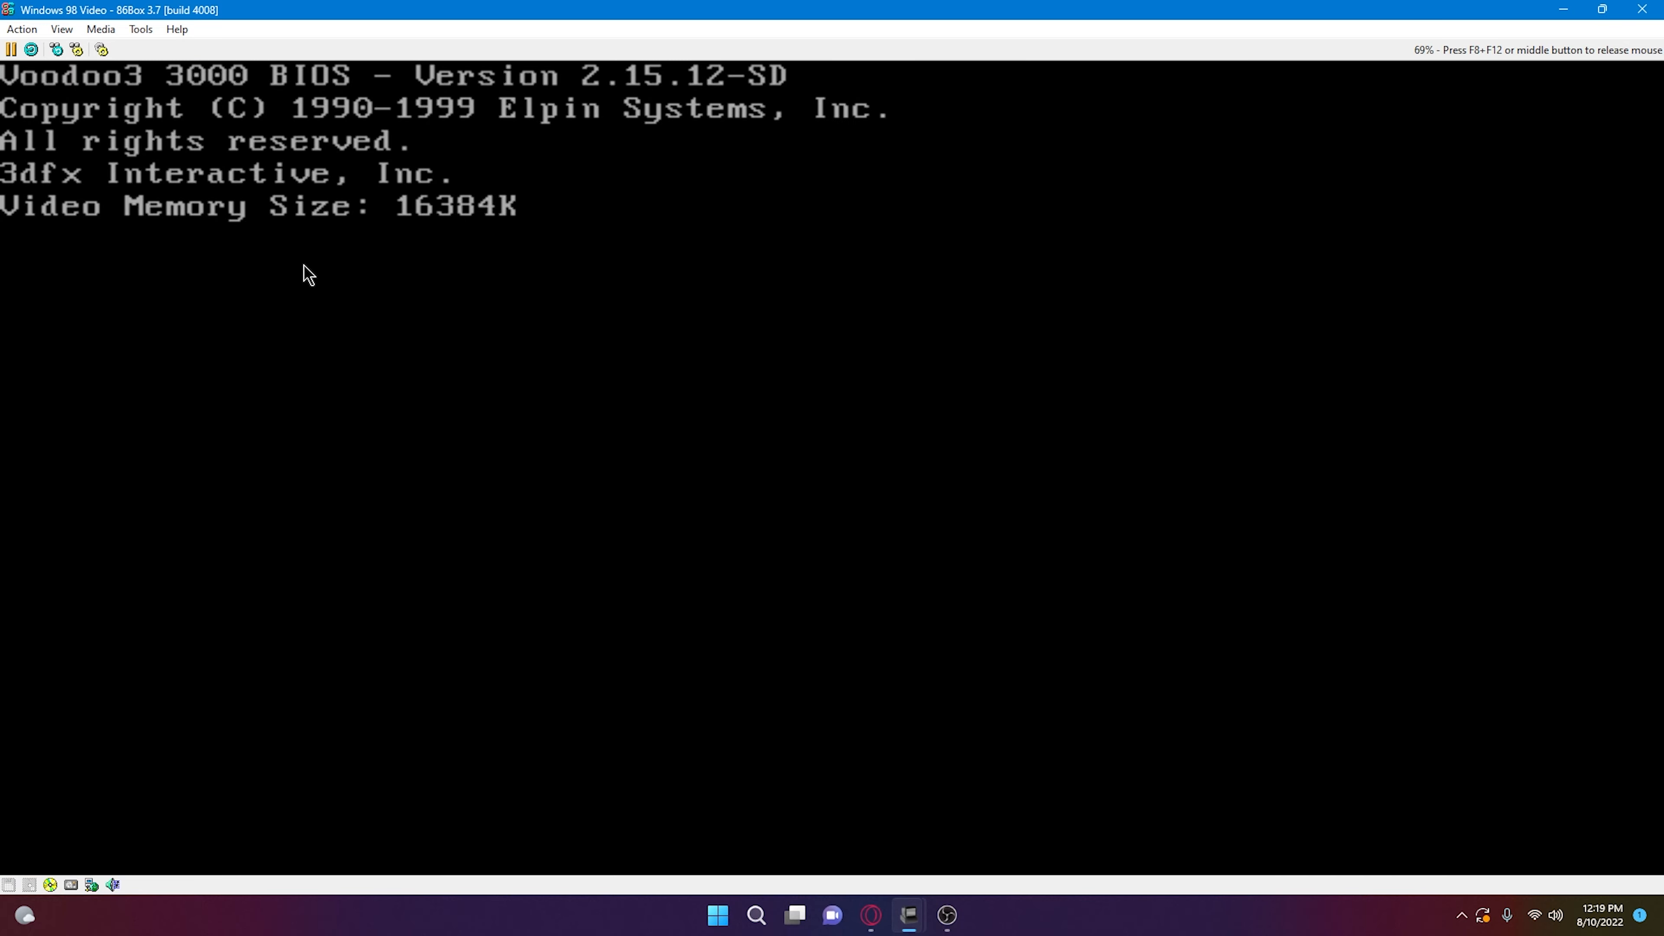
middle_click(305, 271)
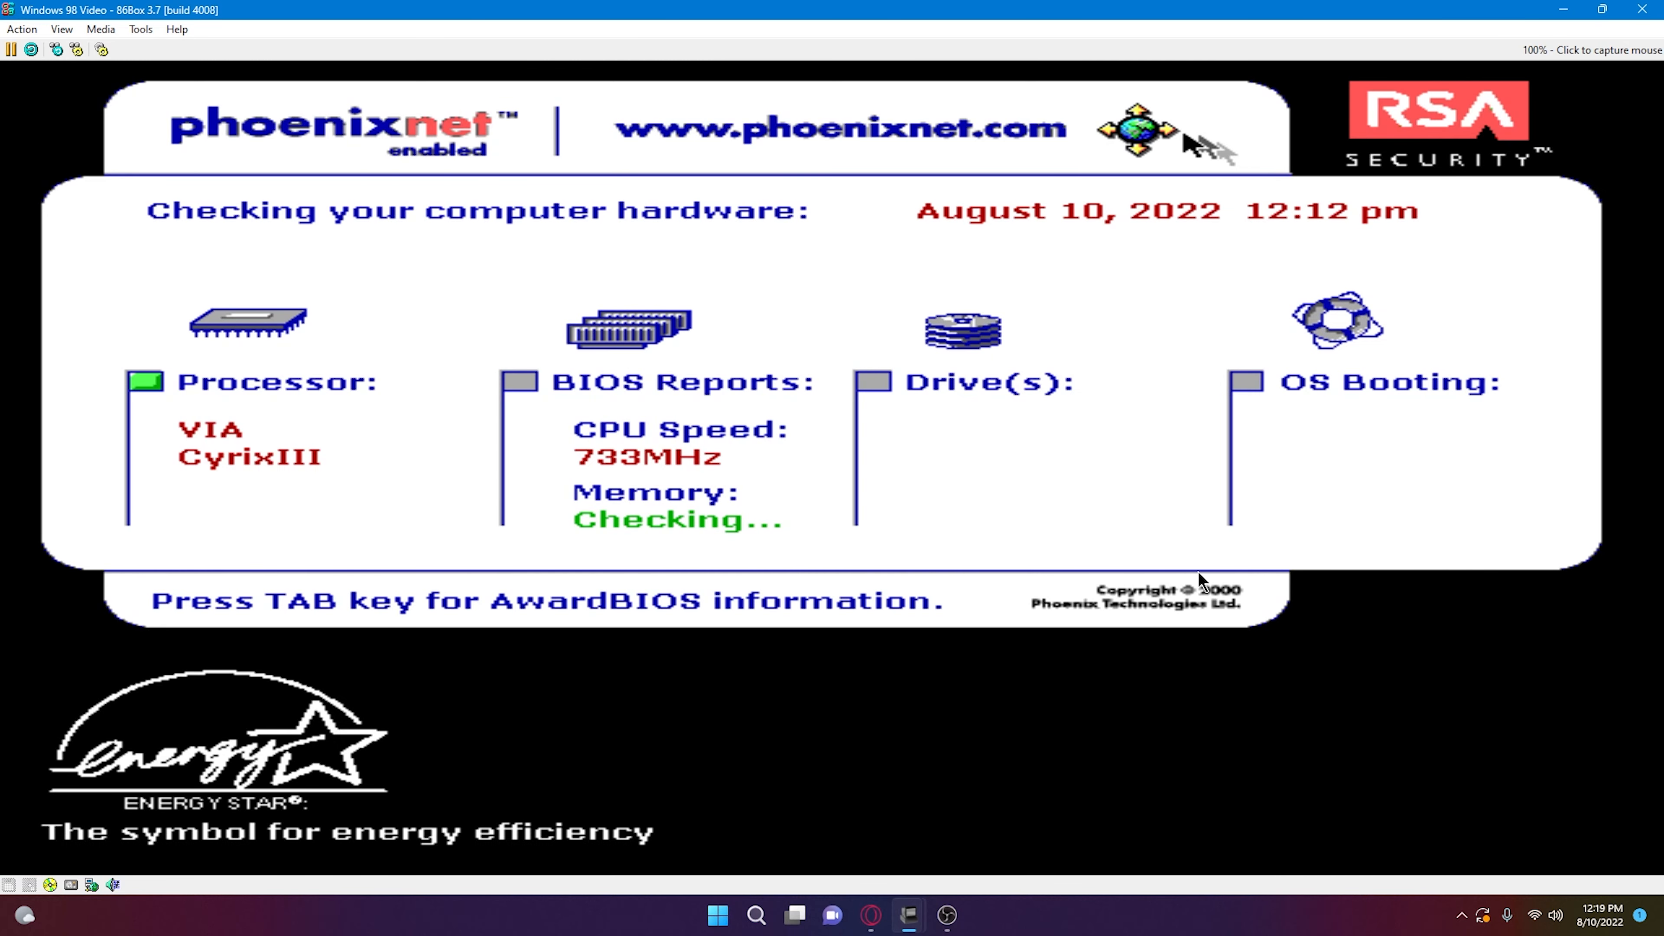
left_click(700, 436)
key("Tab")
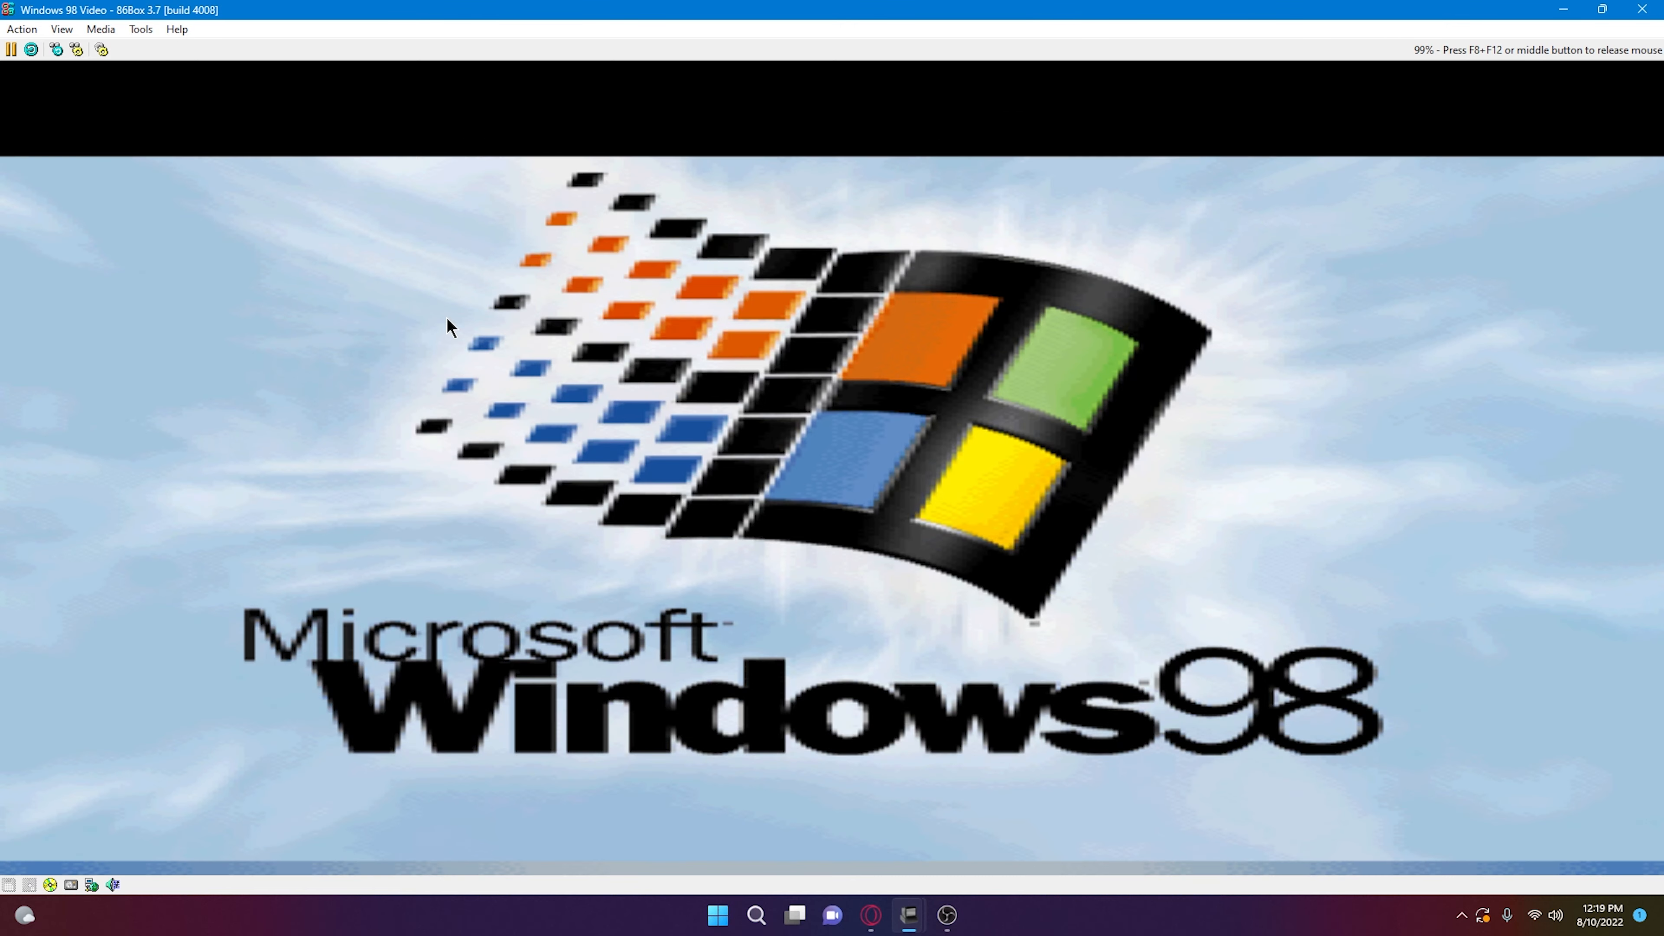
middle_click(446, 317)
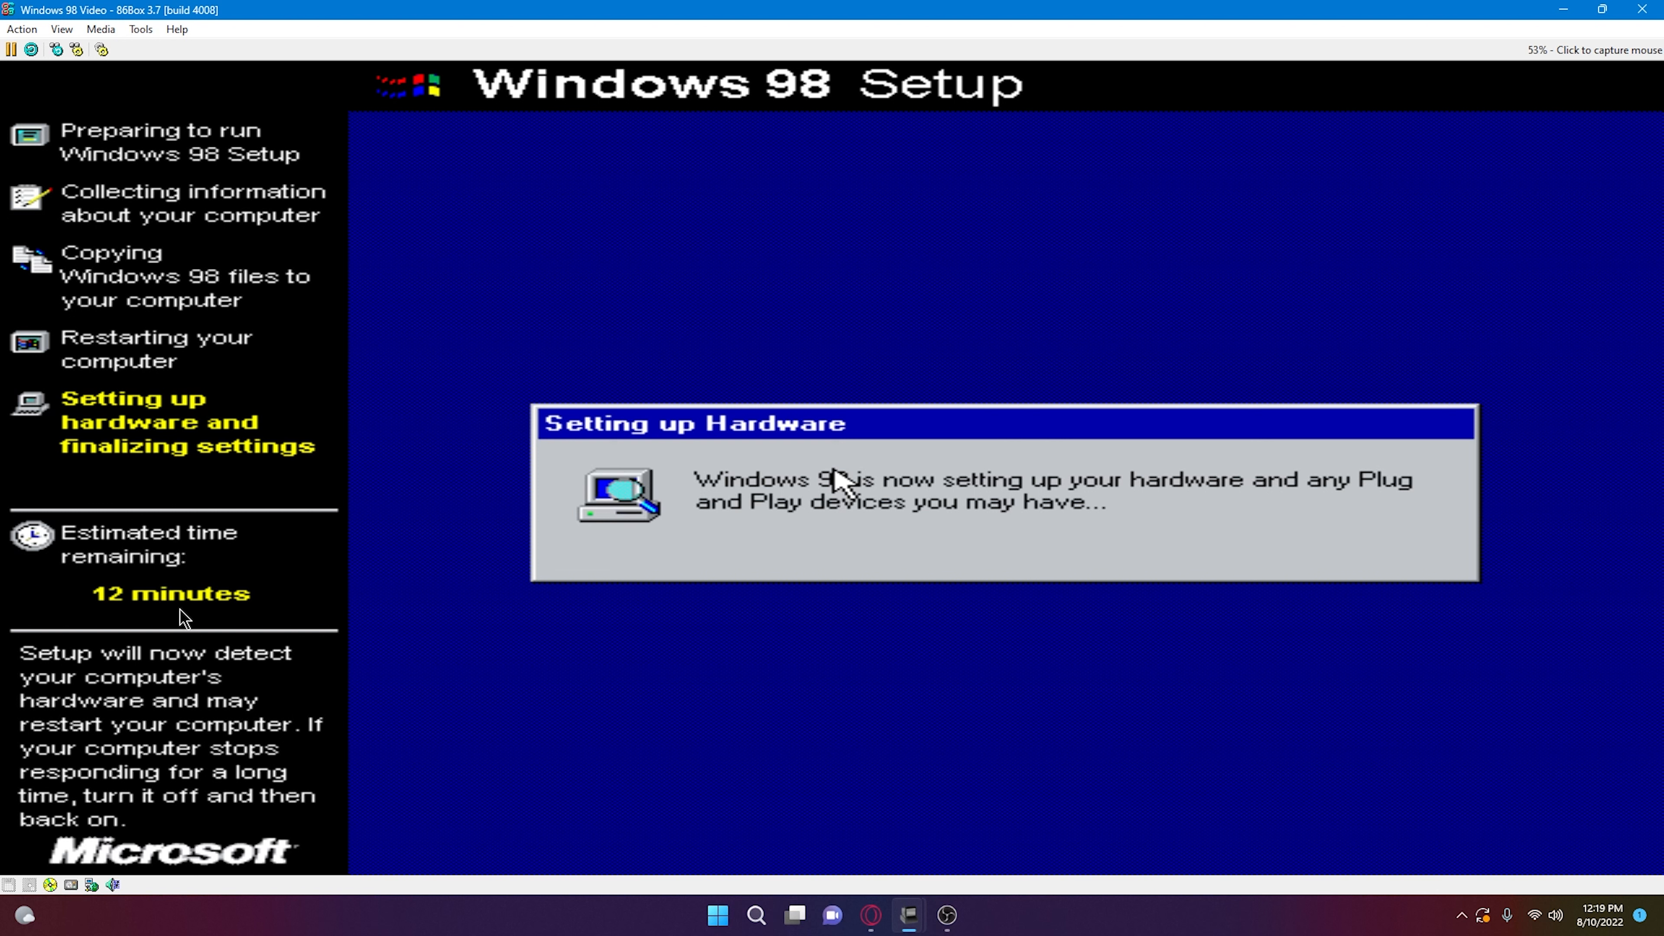
- View the 86Box version and author information and return to the running virtual machine
left_click(177, 29)
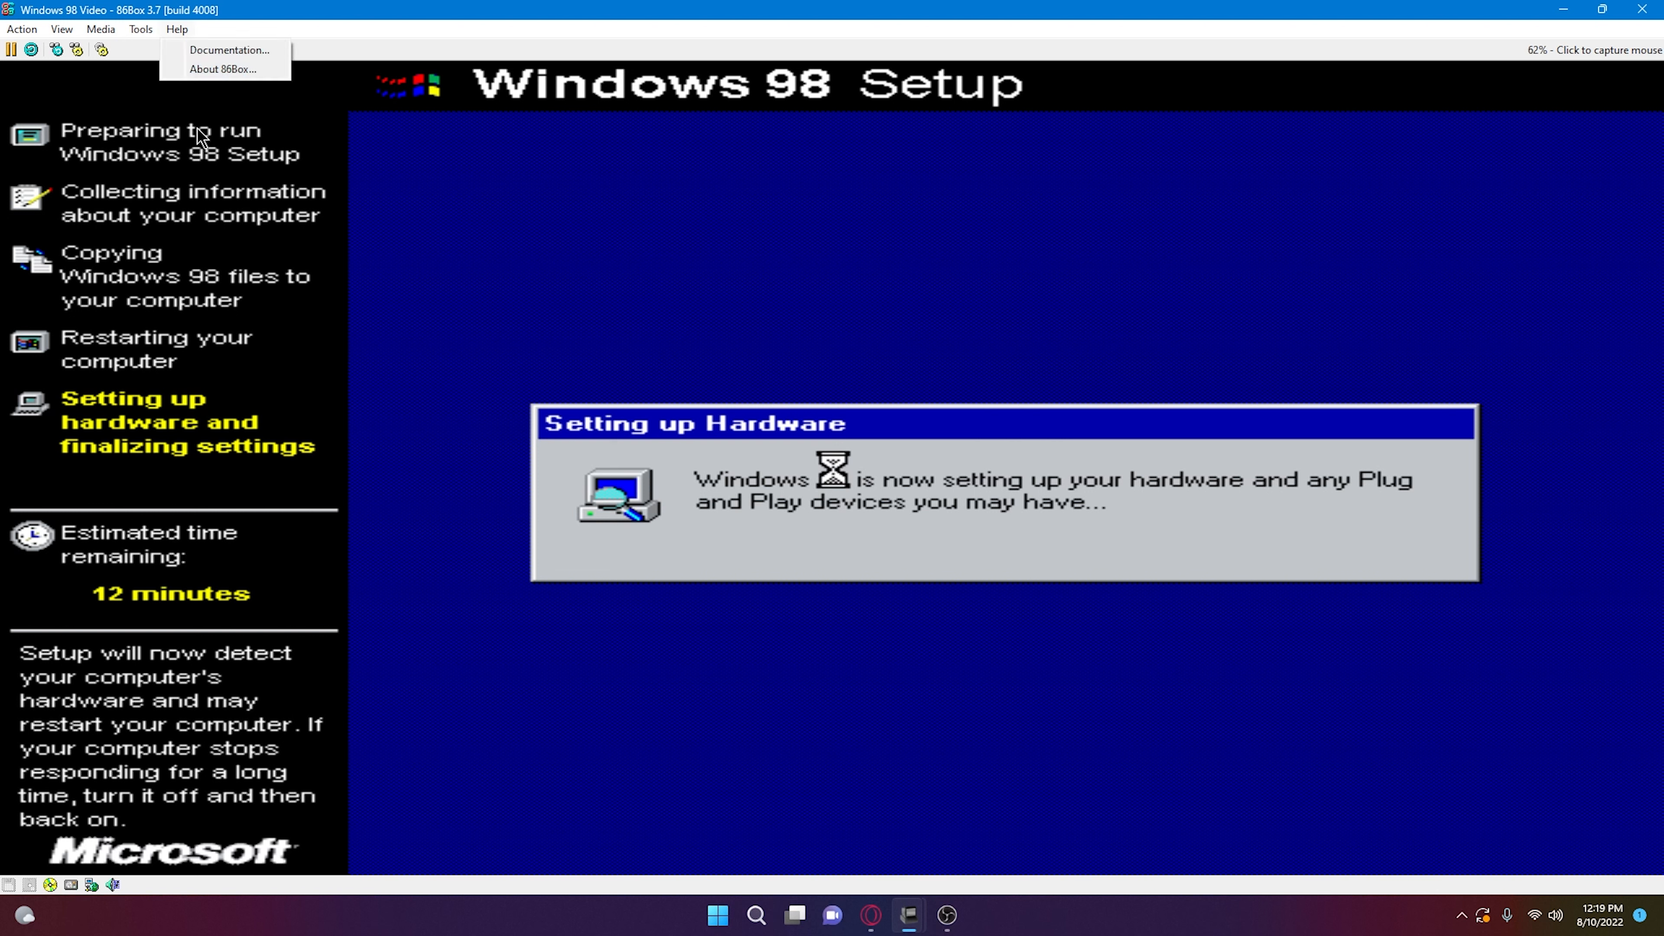
left_click(247, 65)
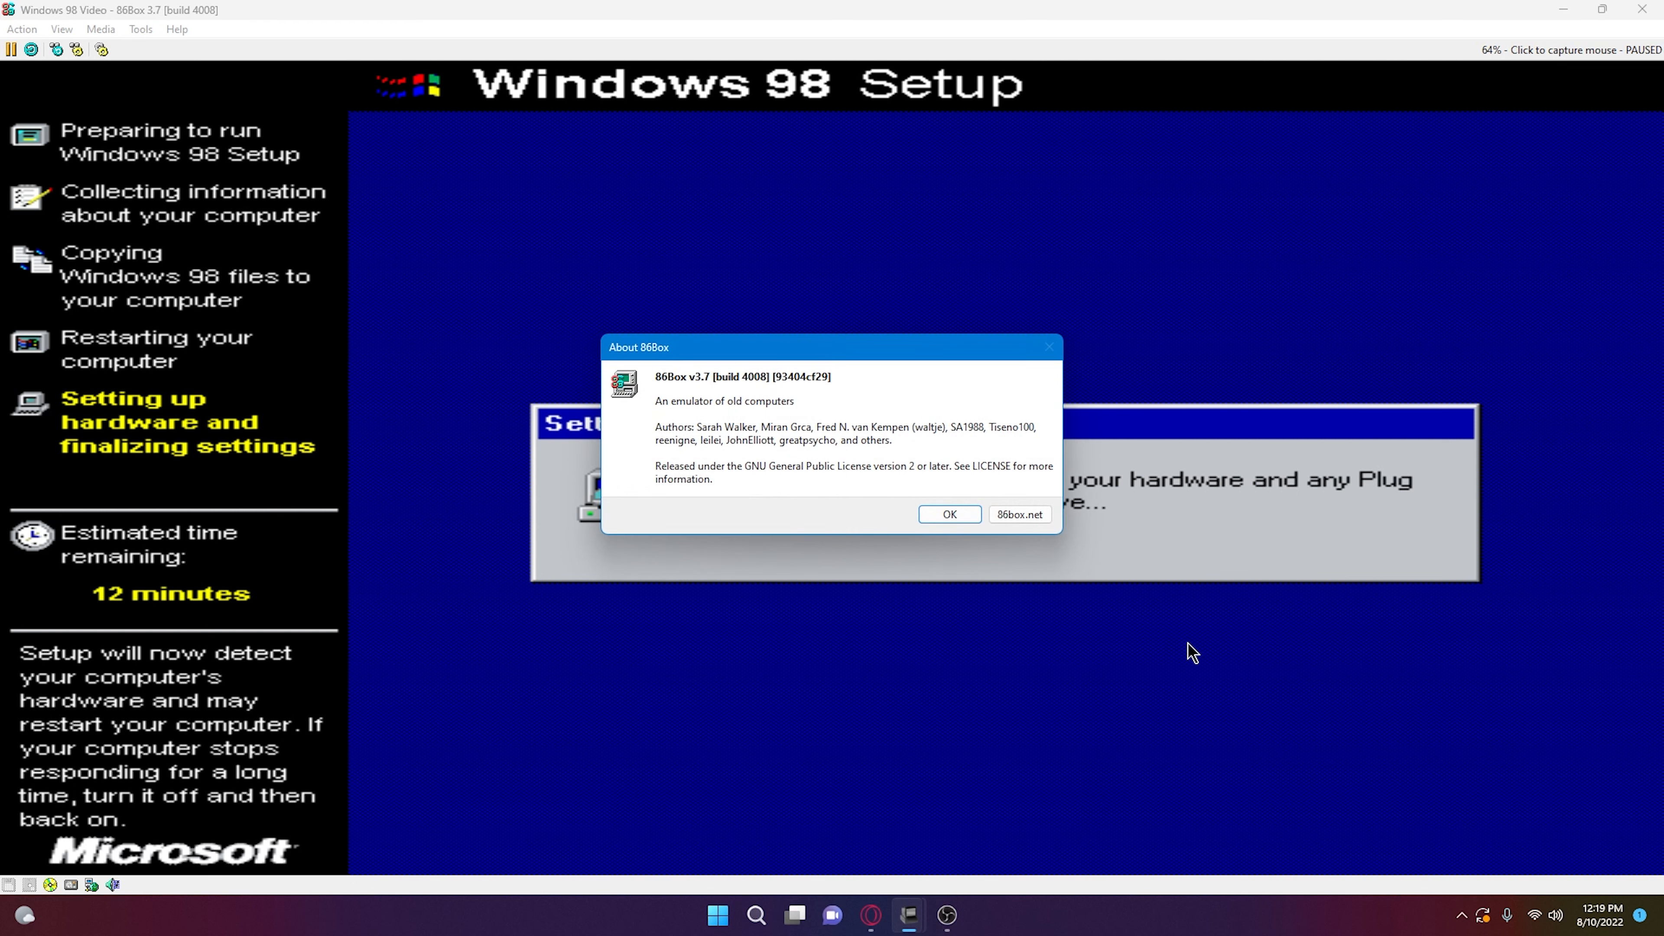
left_click(949, 513)
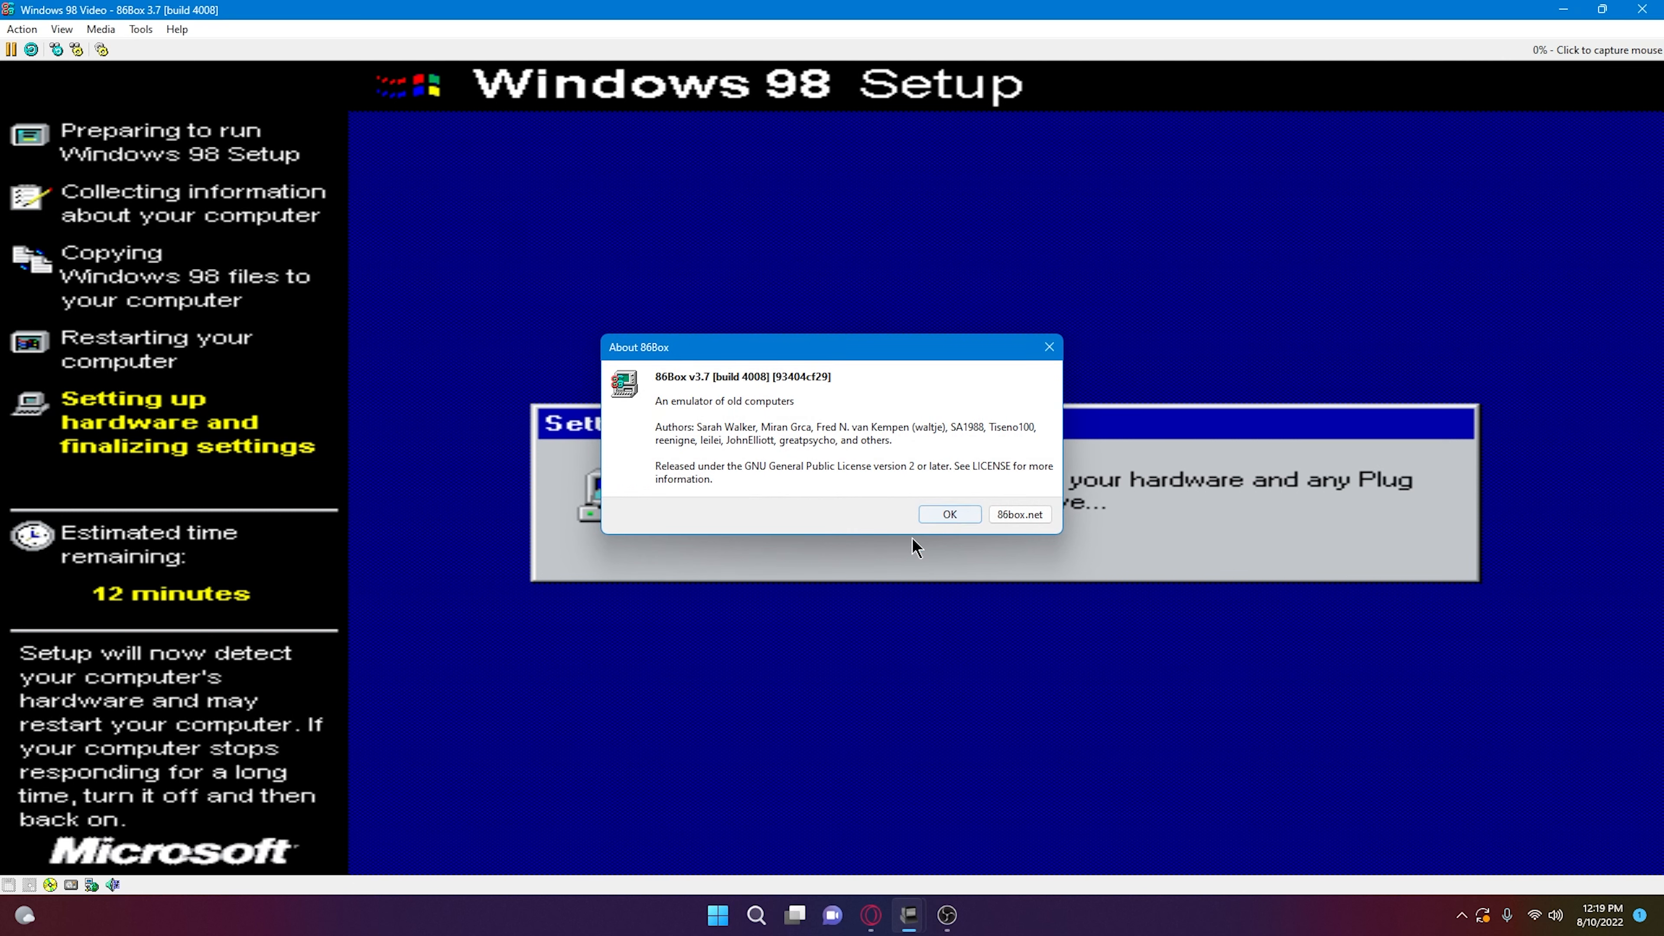
left_click(833, 488)
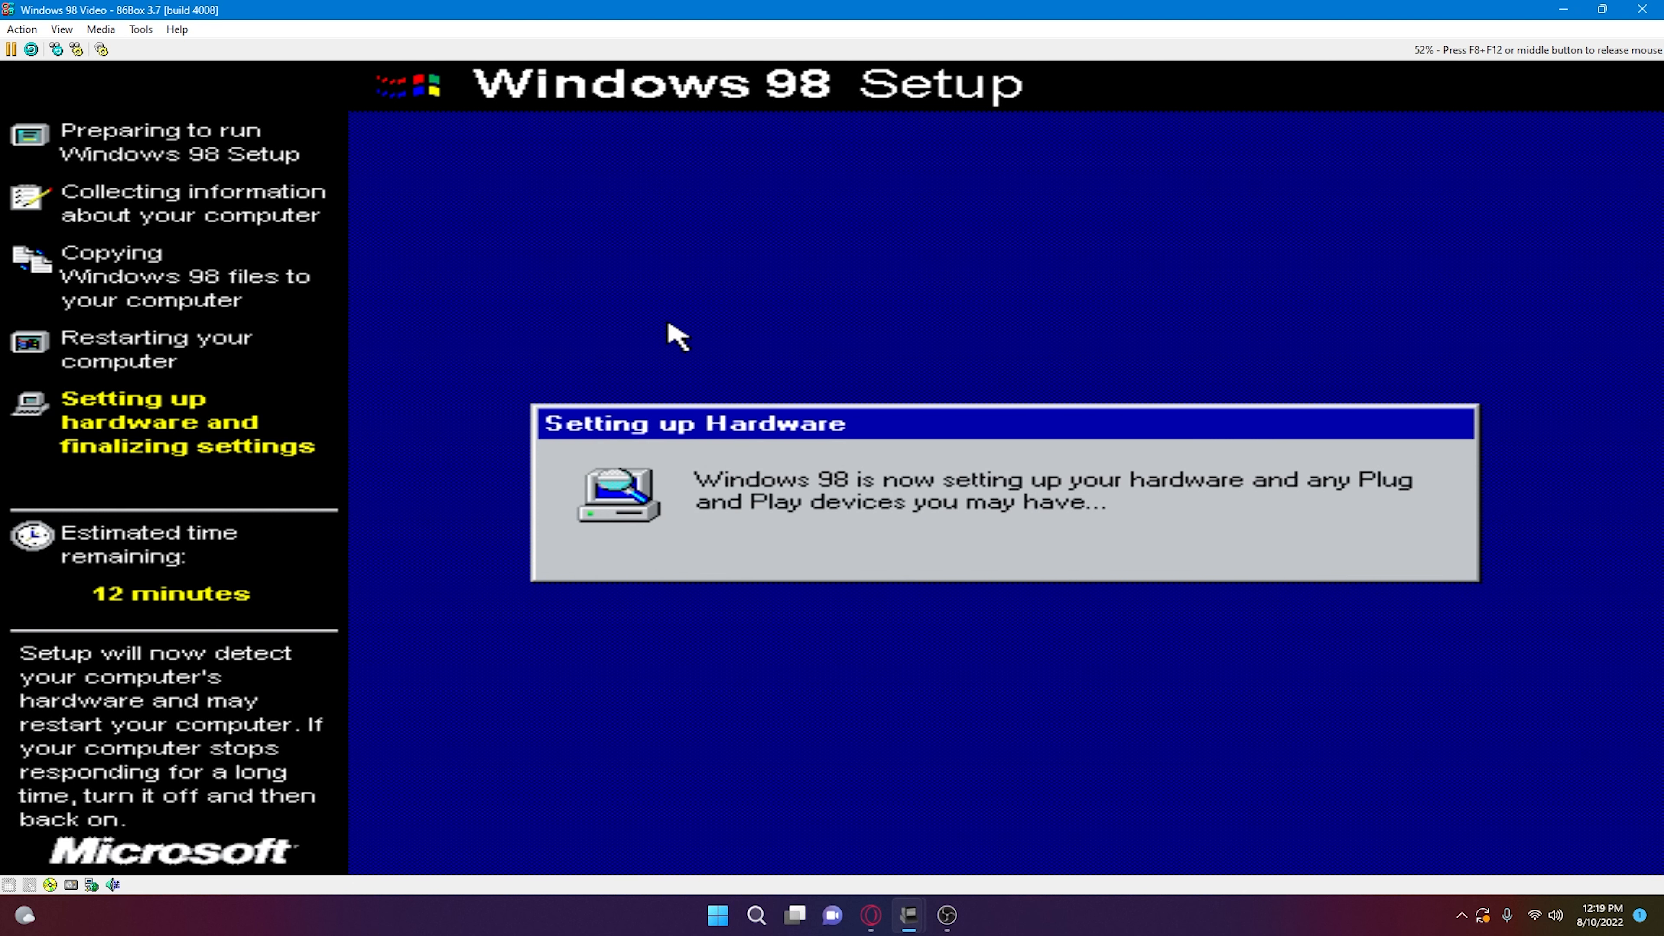
middle_click(484, 597)
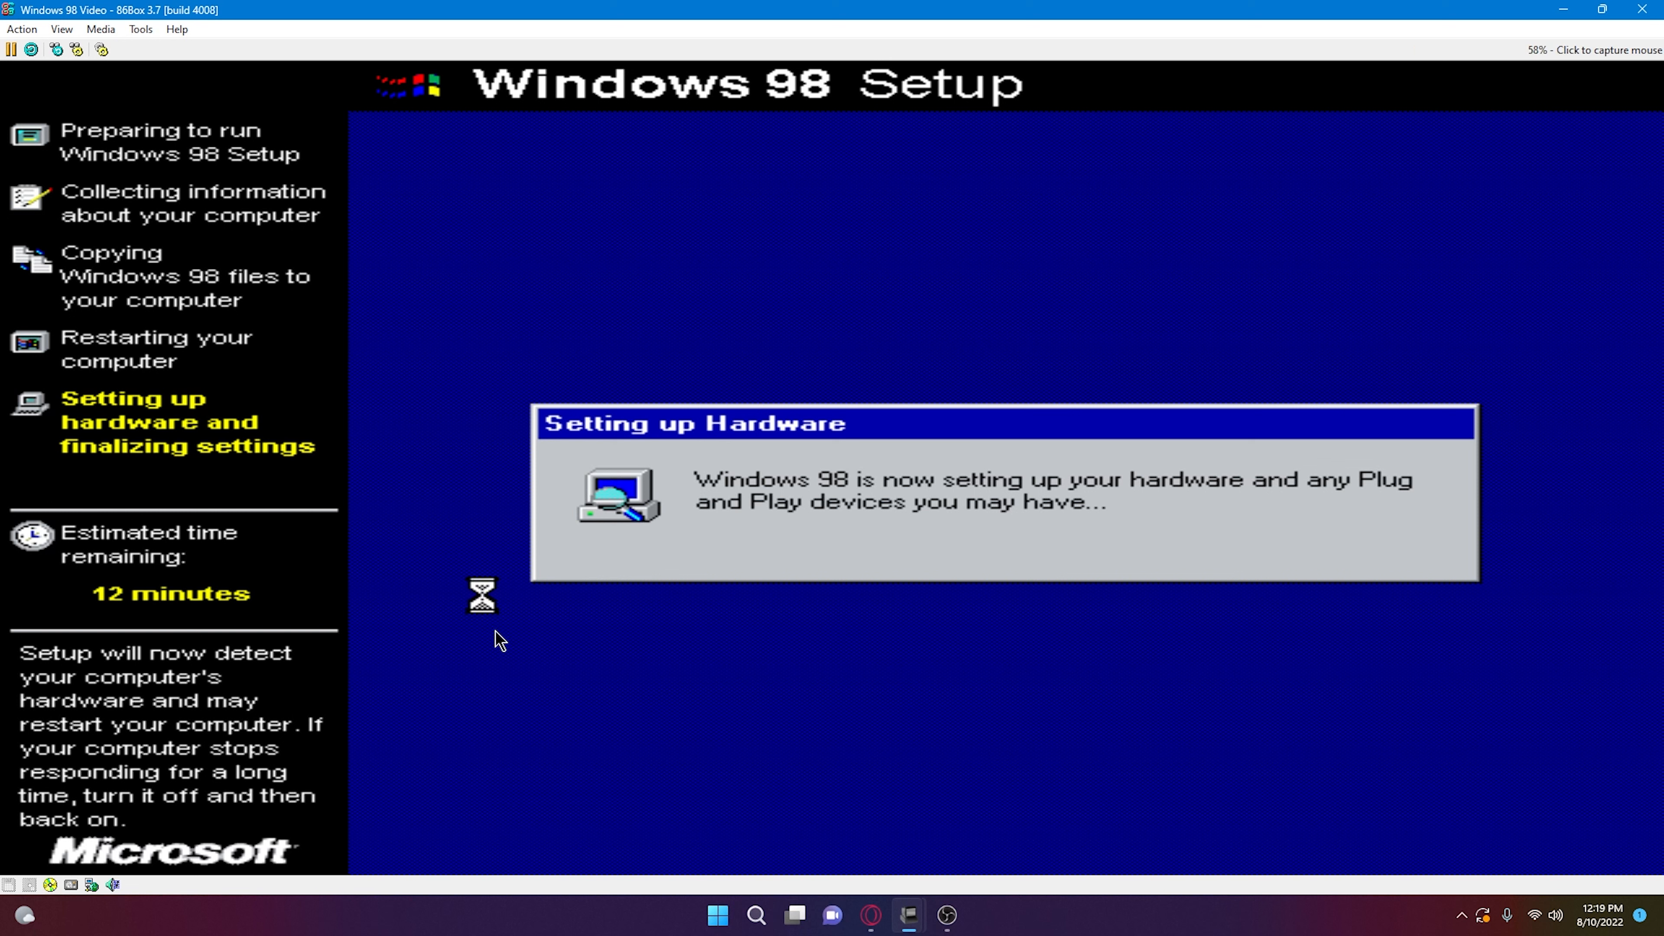
- Set the time zone to (GMT-05:00) Eastern Time (US & Canada) and confirm the date and time settings
left_click(499, 641)
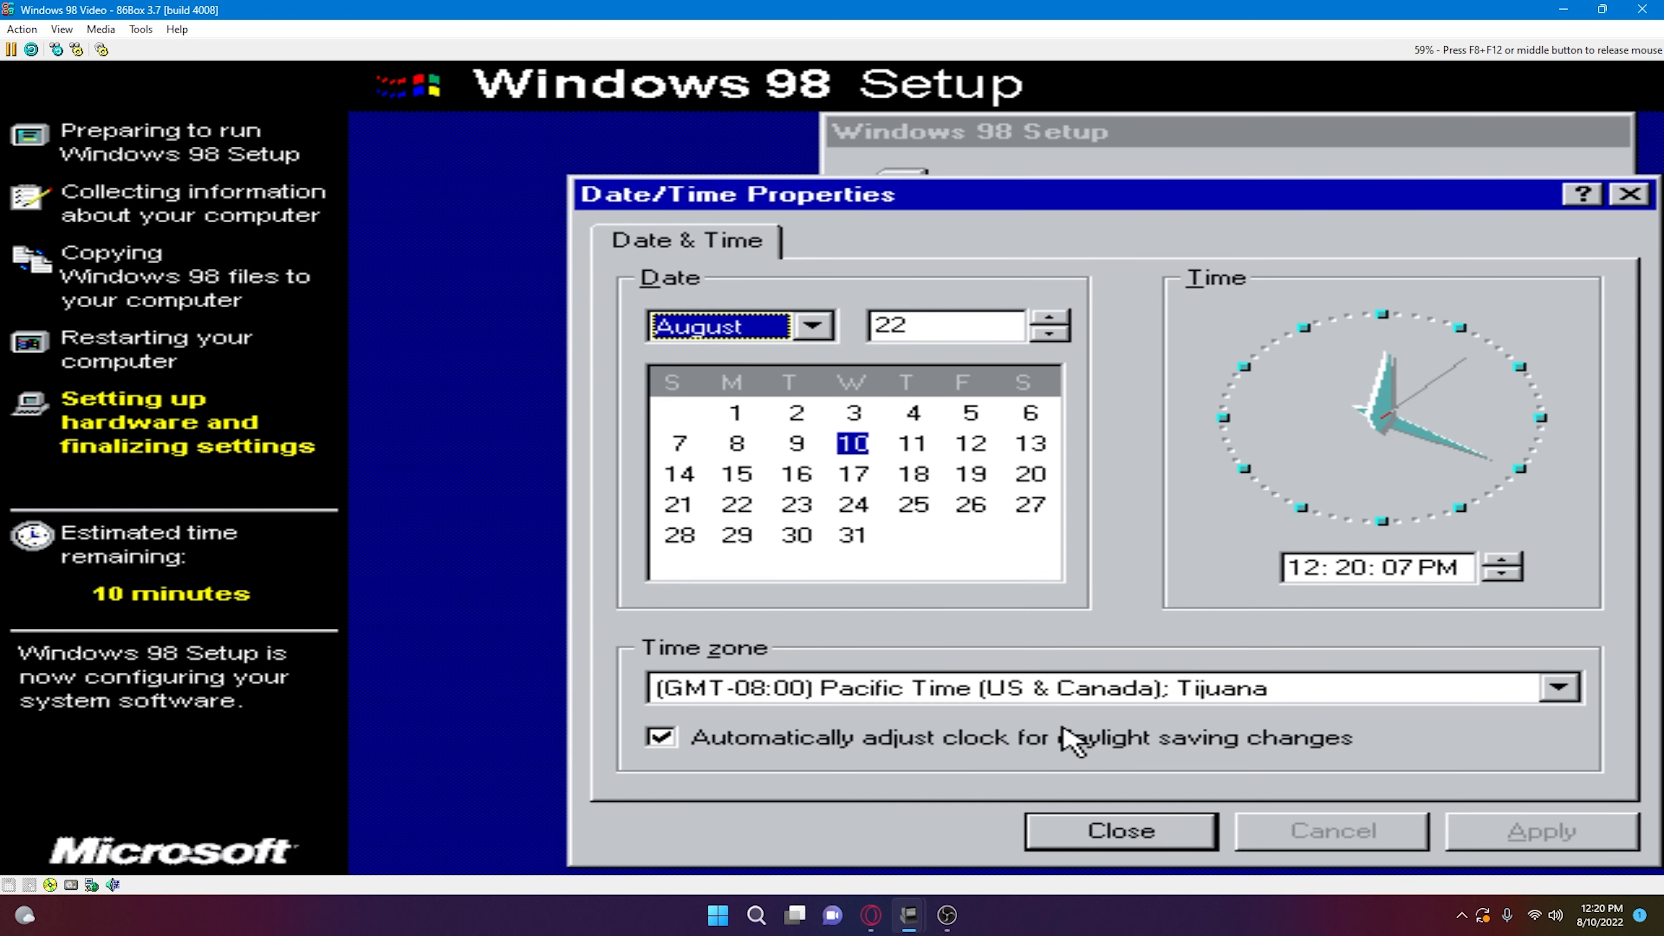
left_click(1195, 687)
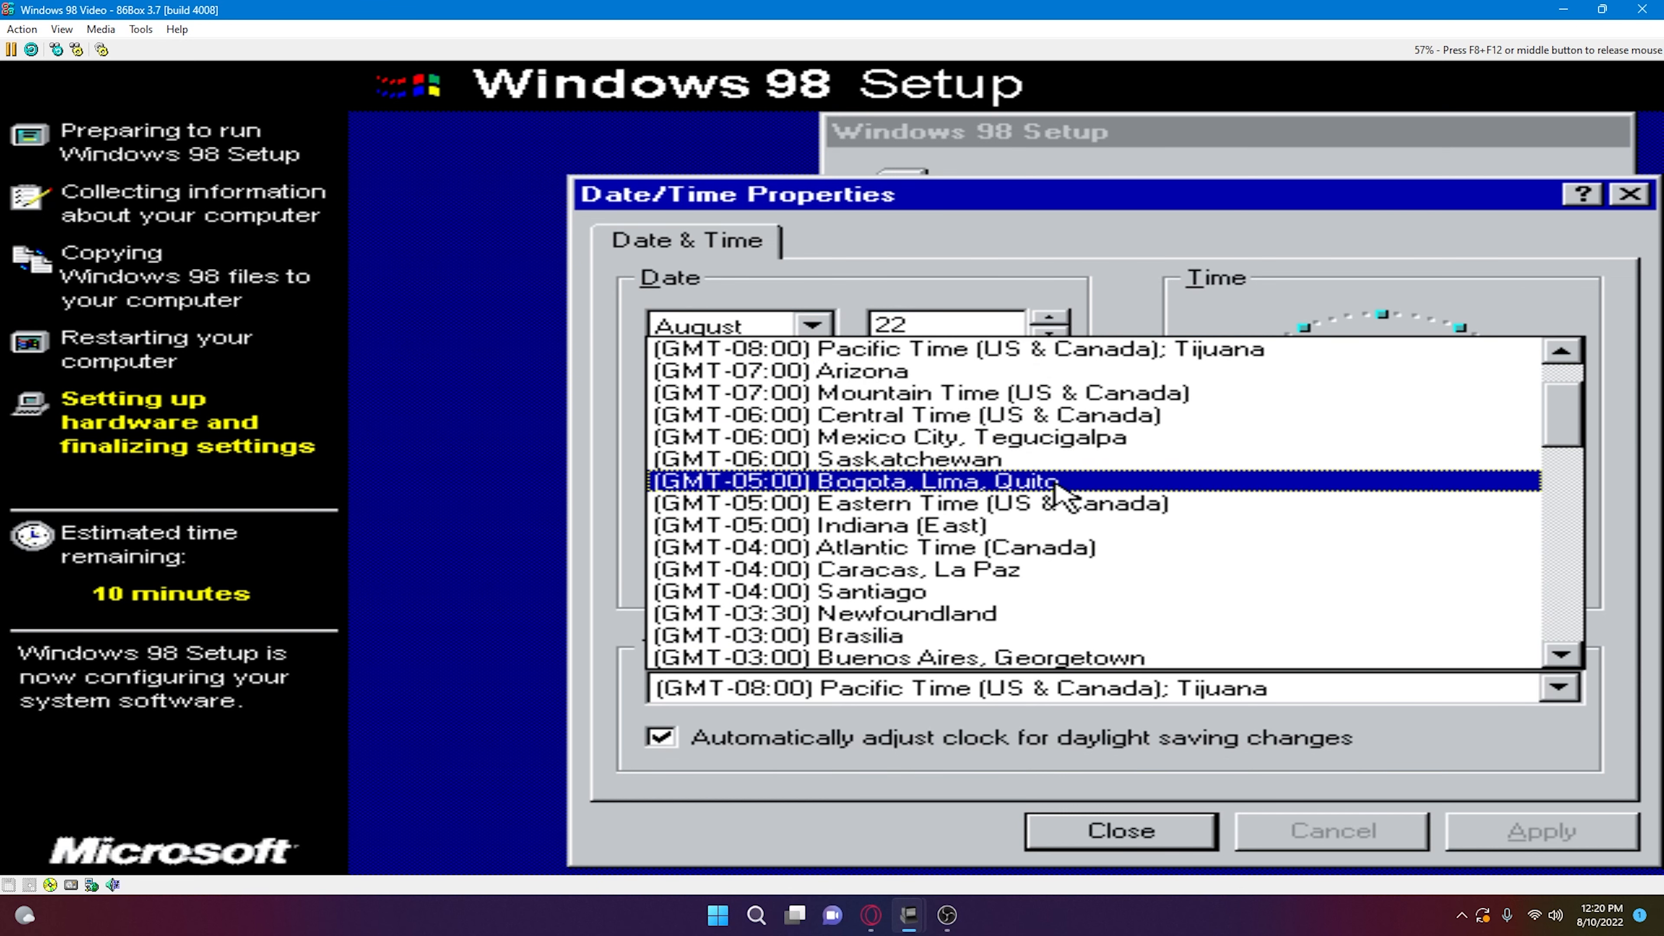
left_click(1225, 505)
left_click(1536, 831)
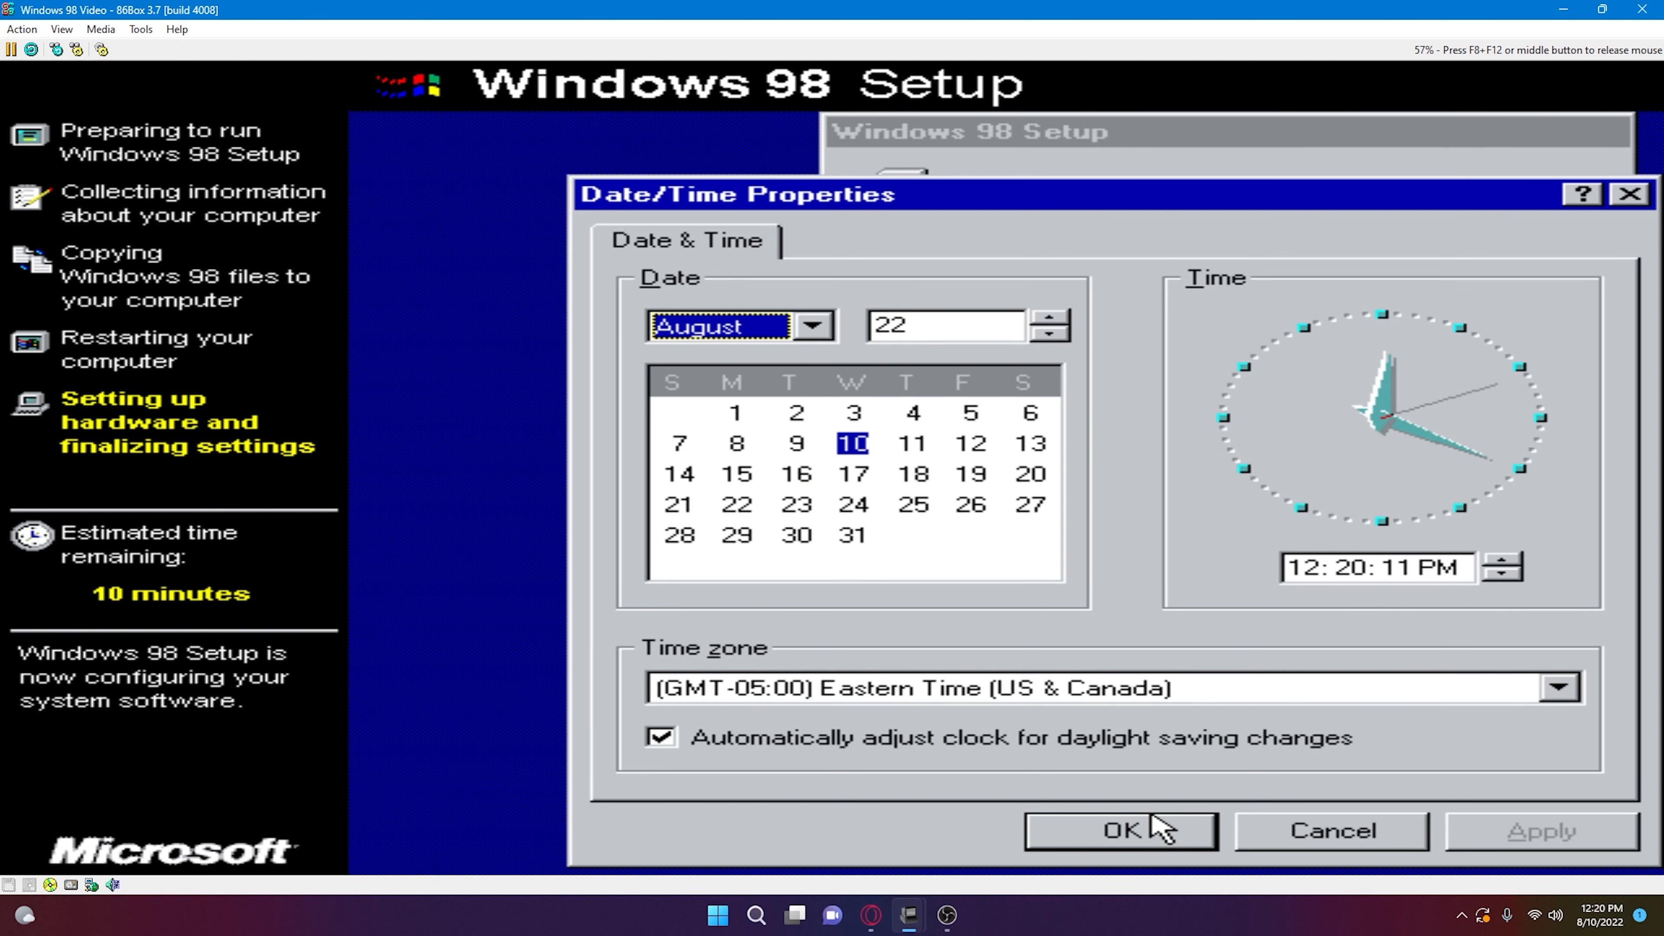
left_click(1162, 828)
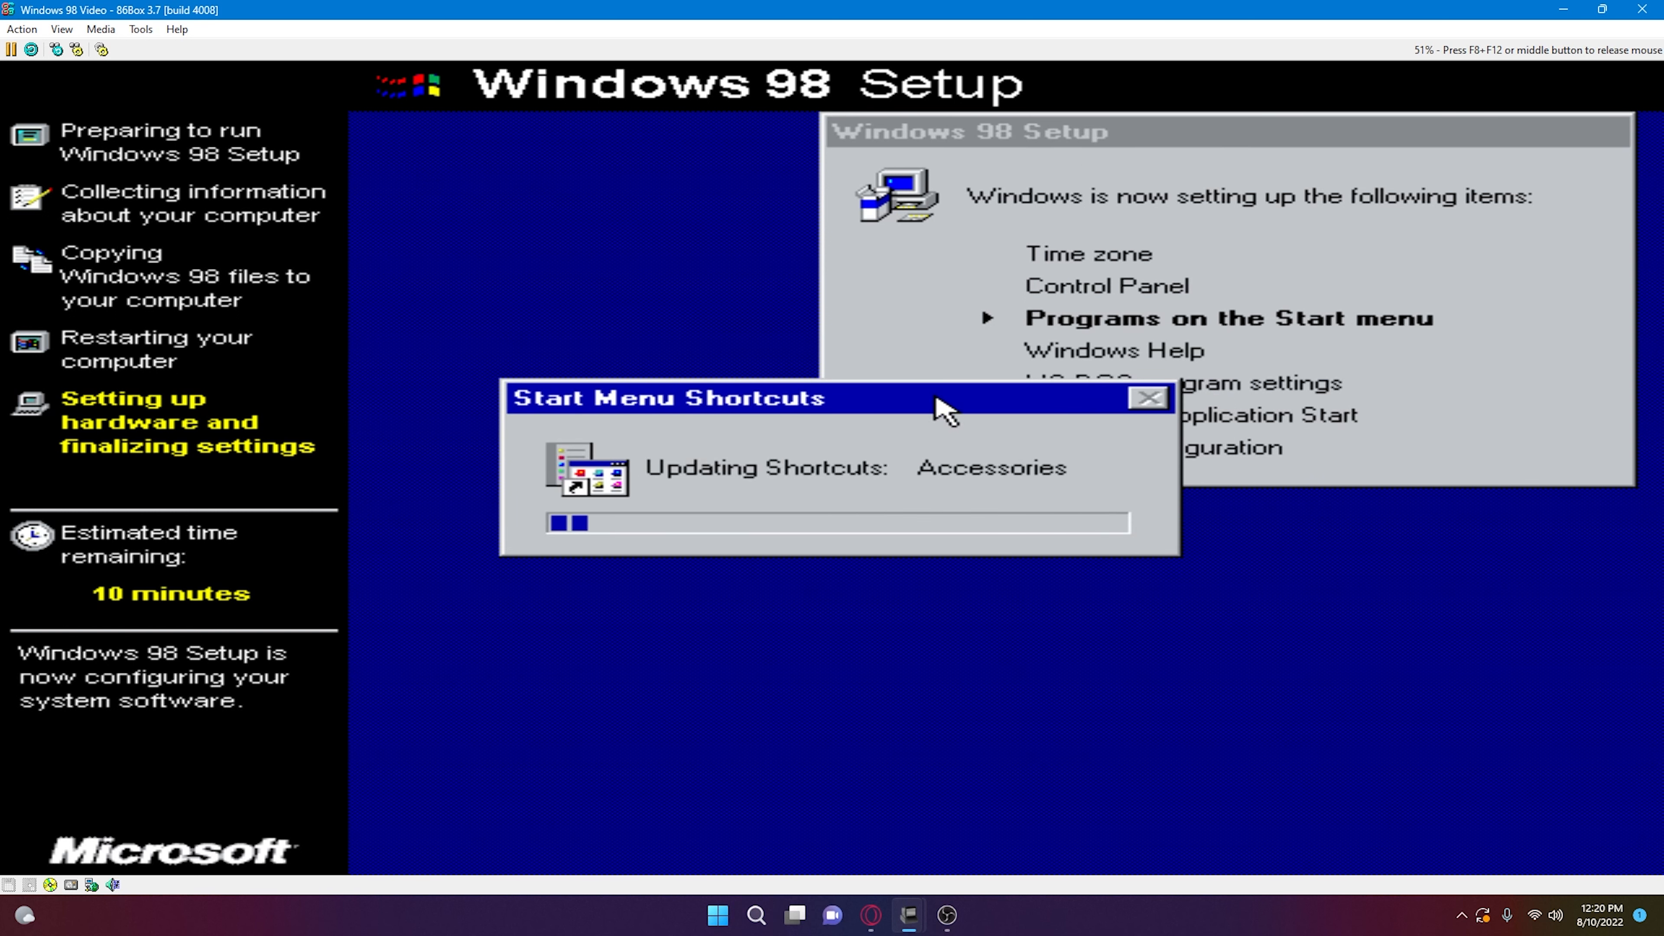
- Let Setup finish configuring the system items, restart the computer right away, and switch the startup screen to the AwardBIOS information
middle_click(935, 397)
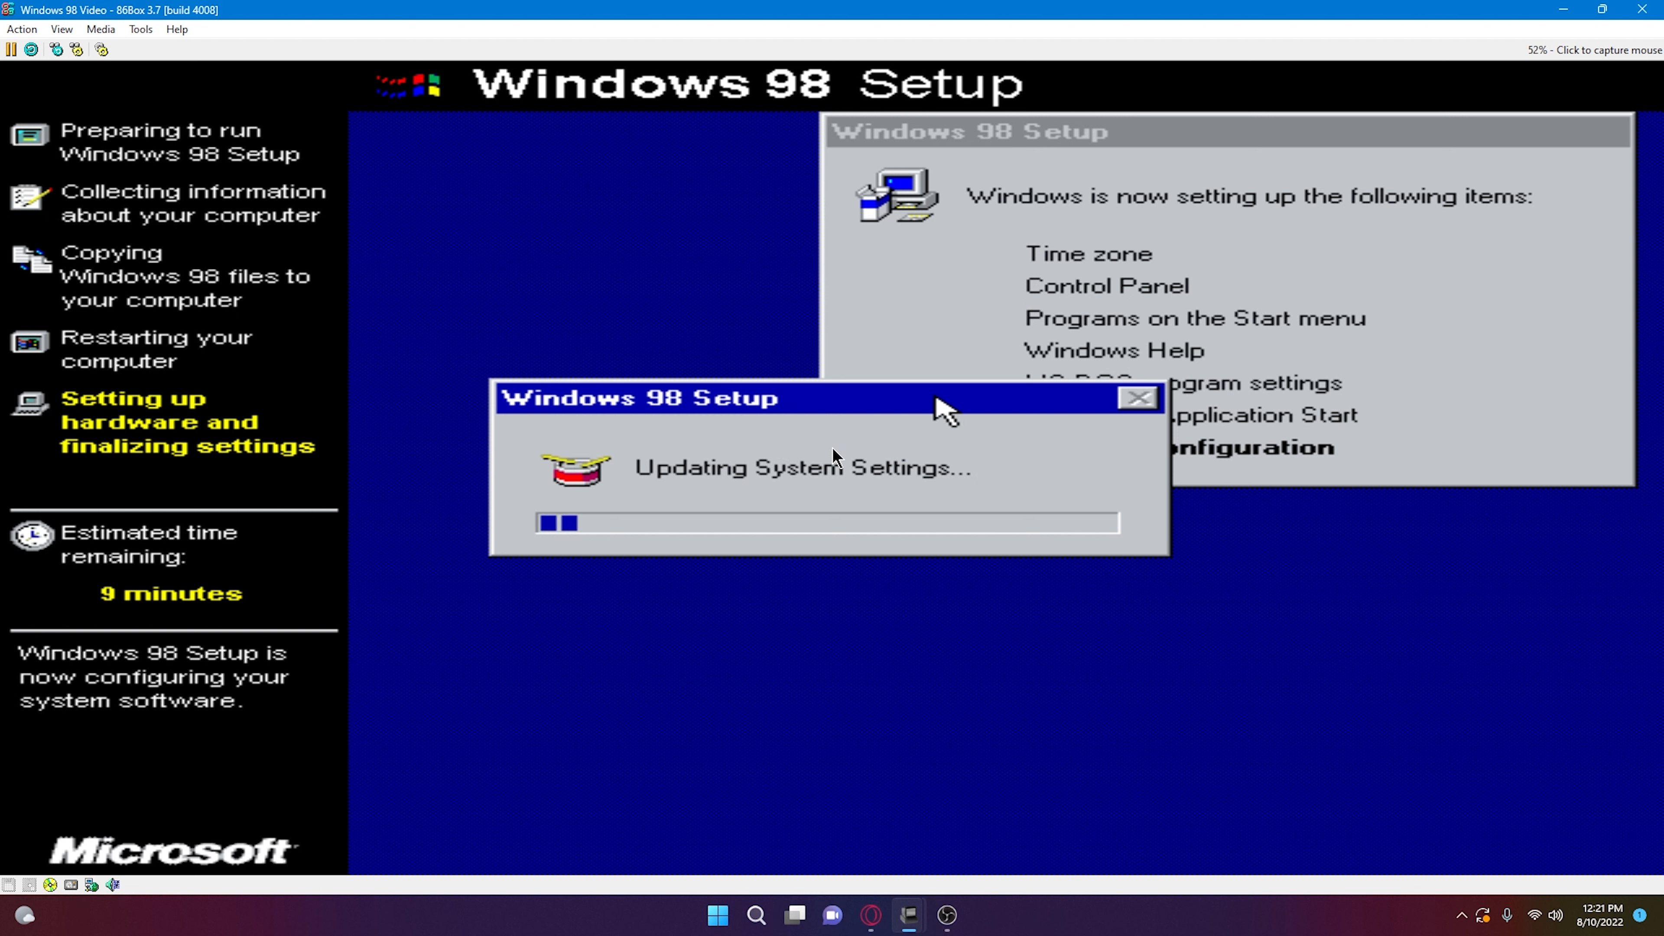
left_click(983, 558)
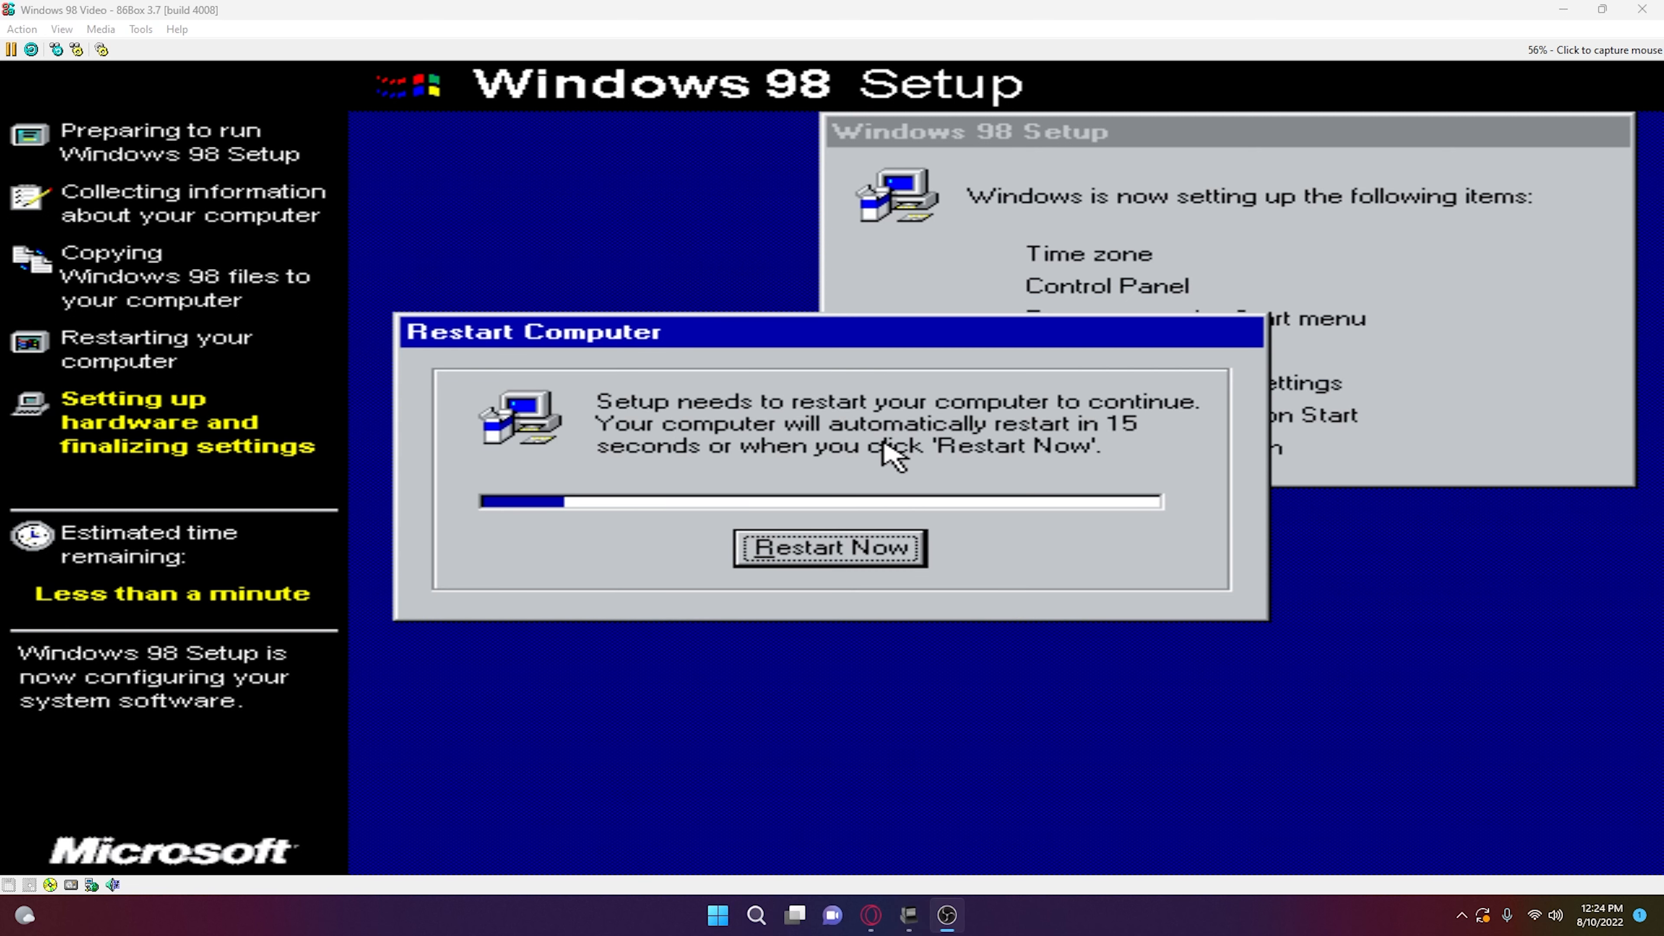
left_click(1013, 758)
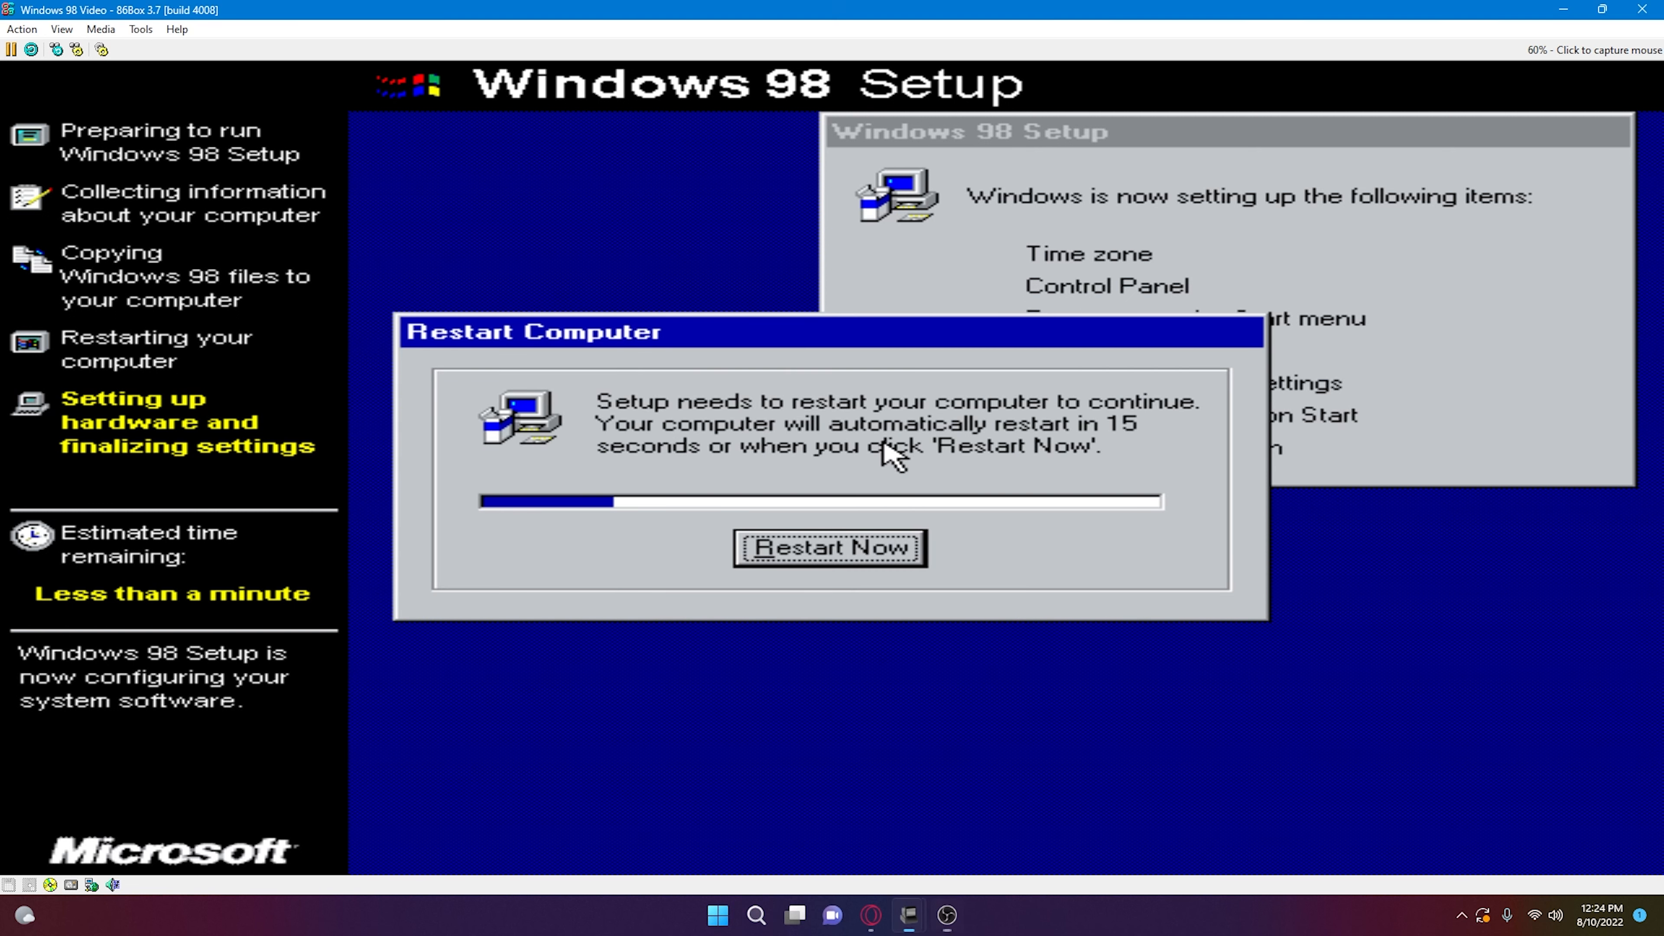
left_click(783, 561)
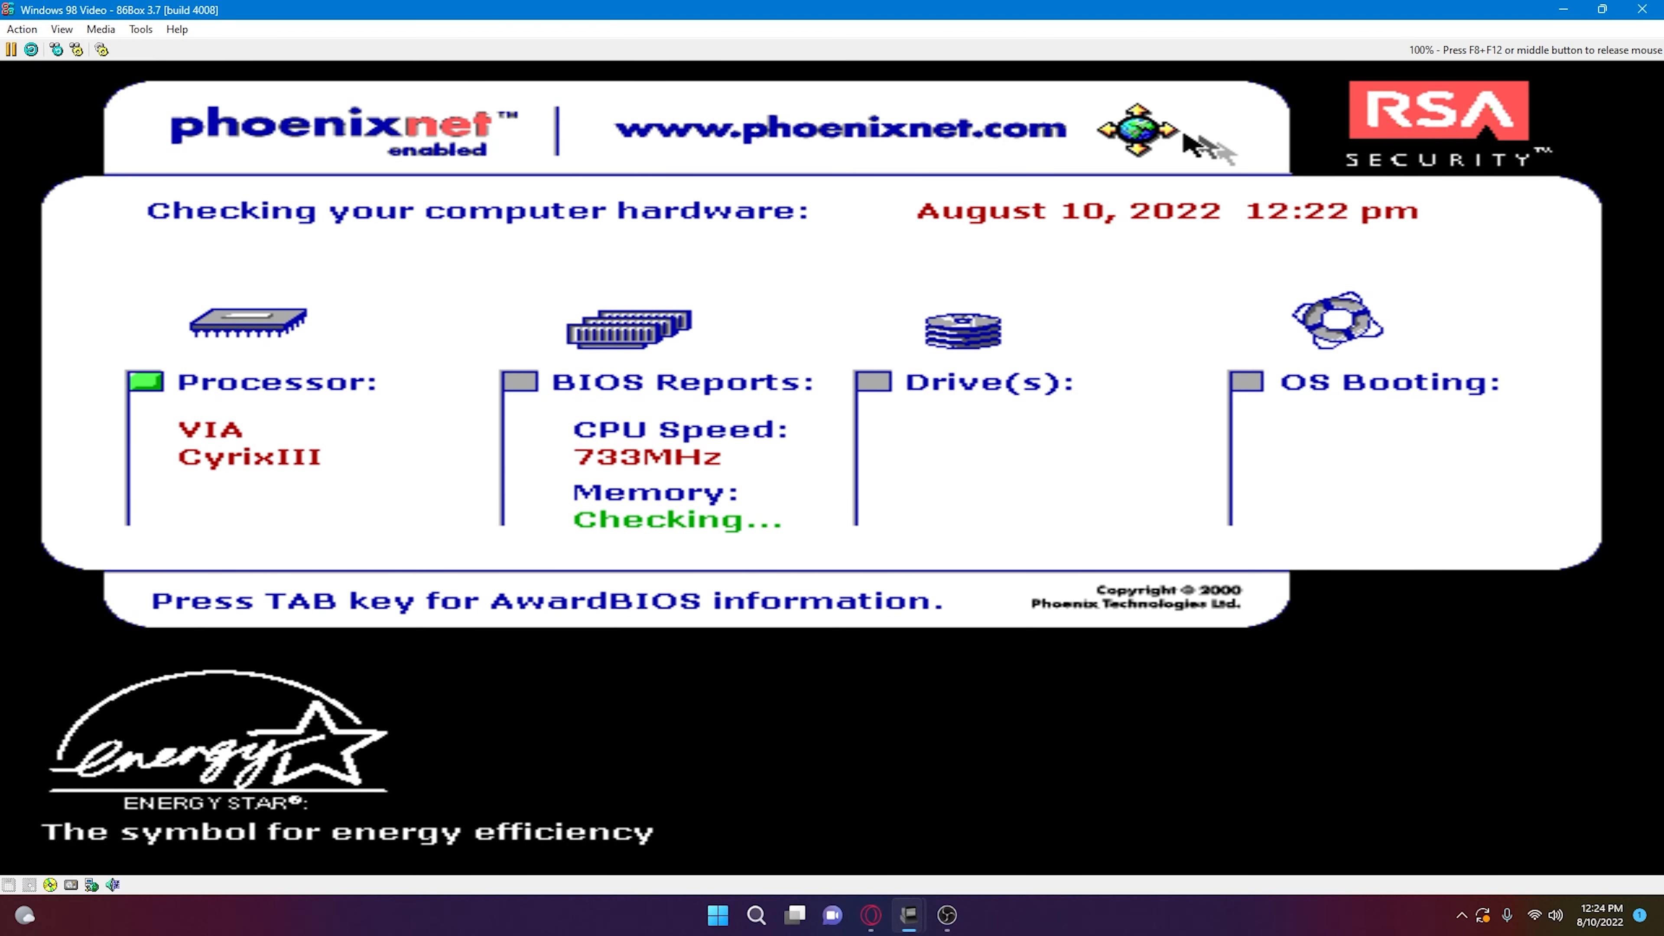
key("Tab")
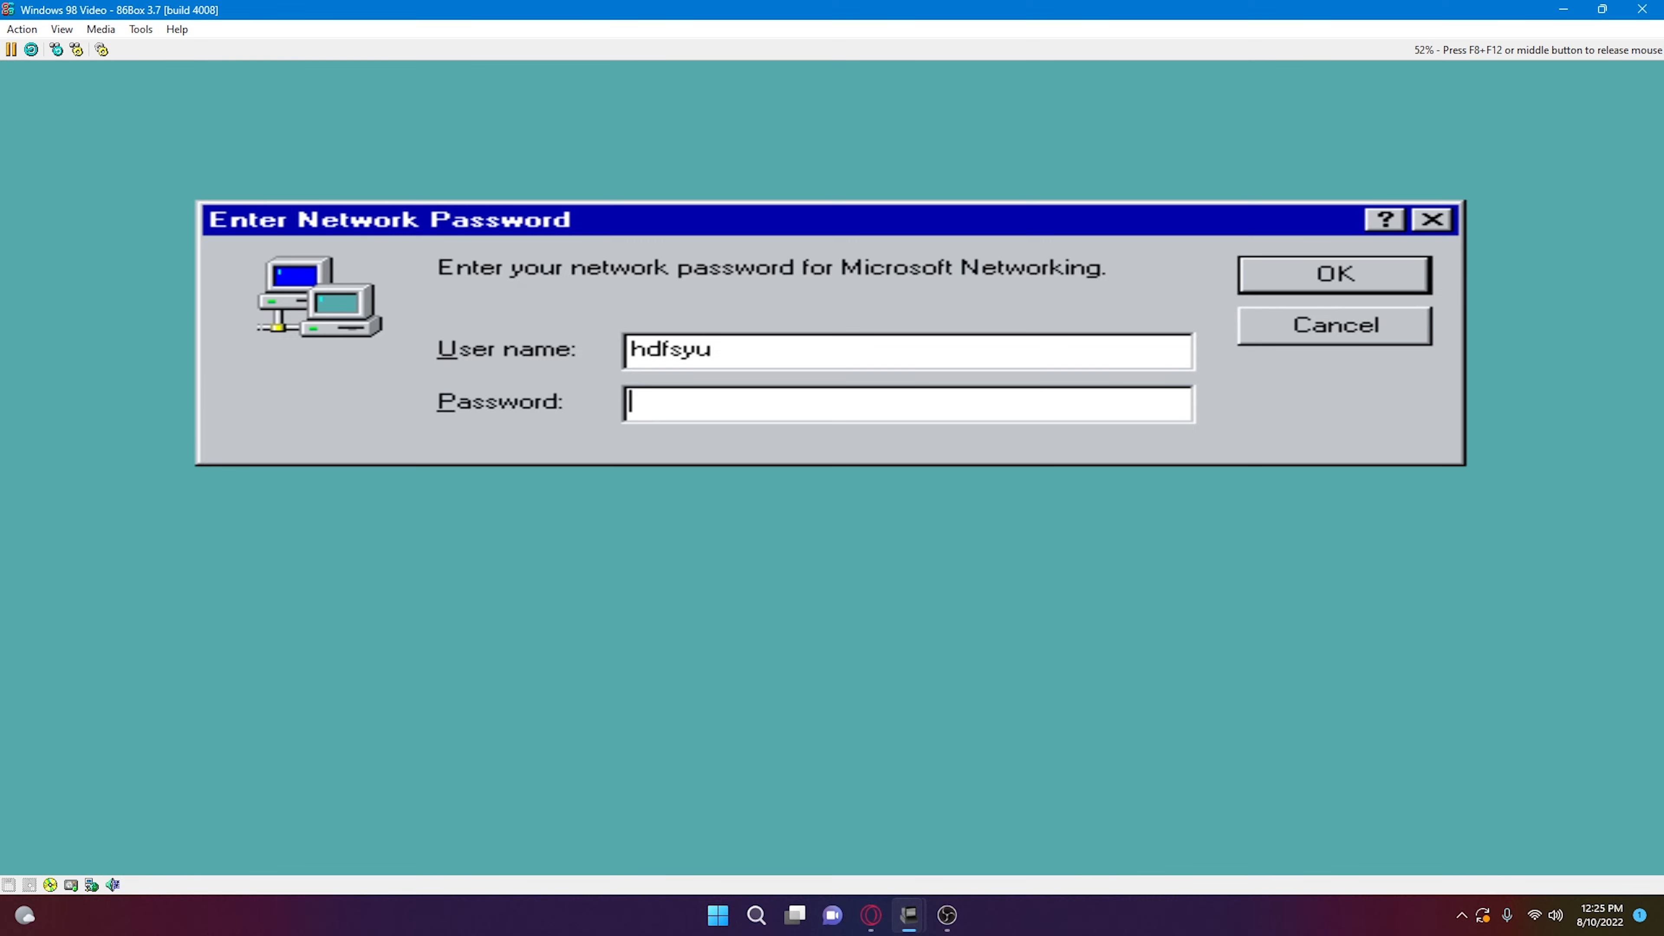
- Log on to Microsoft Networking with a blank password and search for the best driver for the Plug and Play Monitor
left_click(1353, 292)
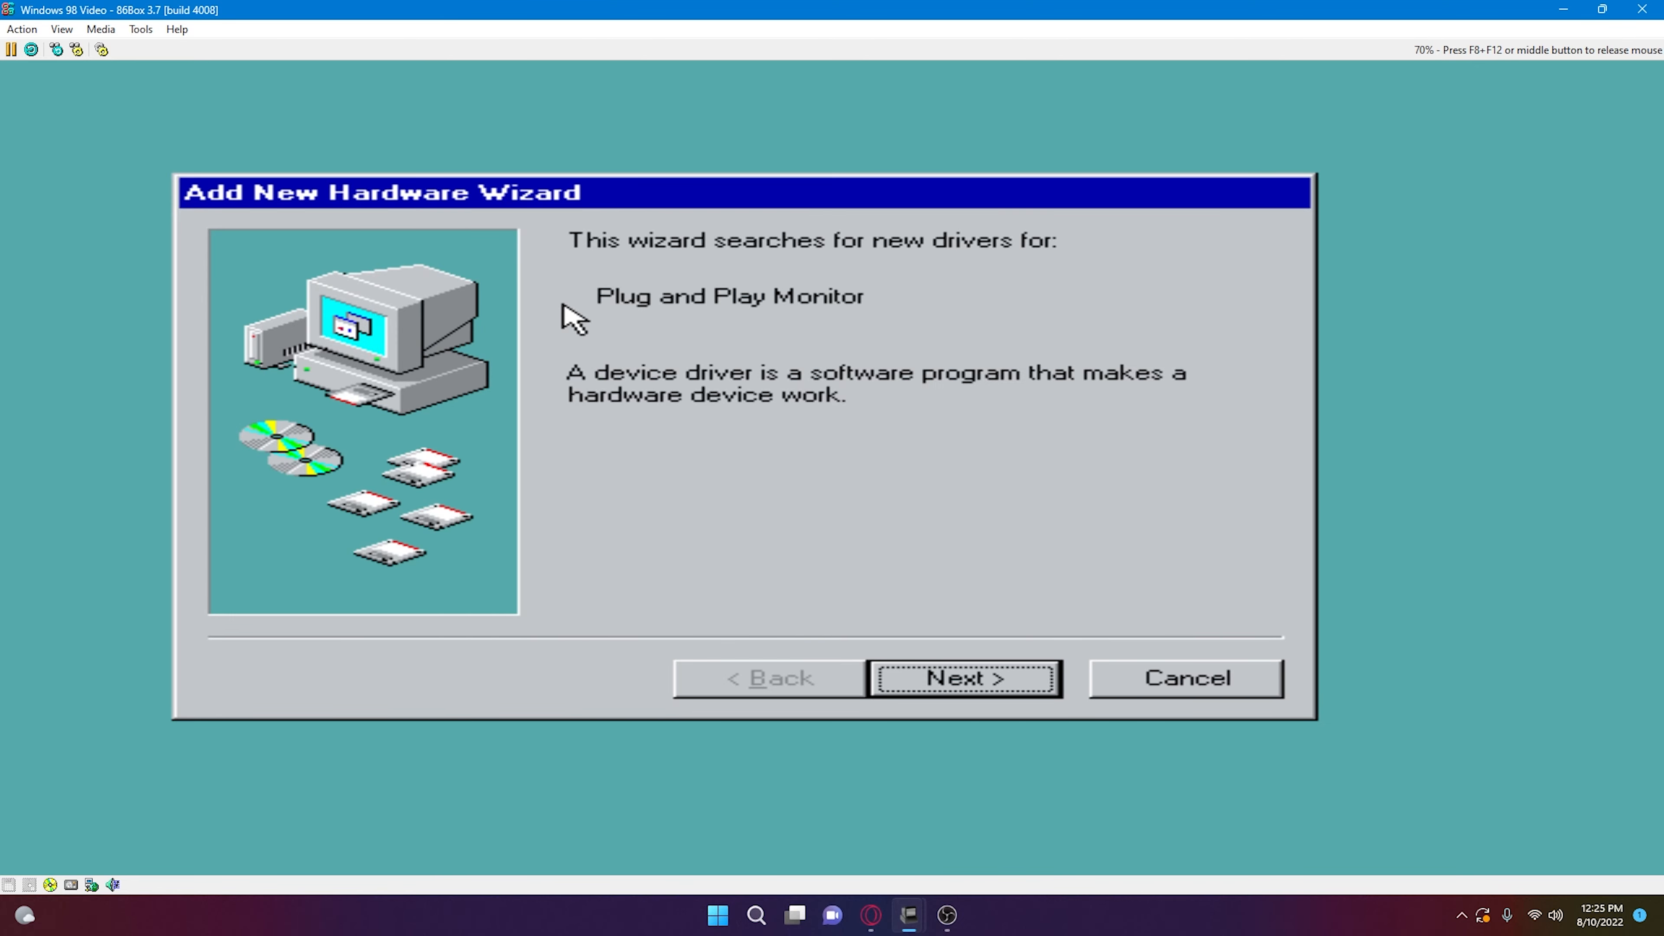
left_click(1051, 706)
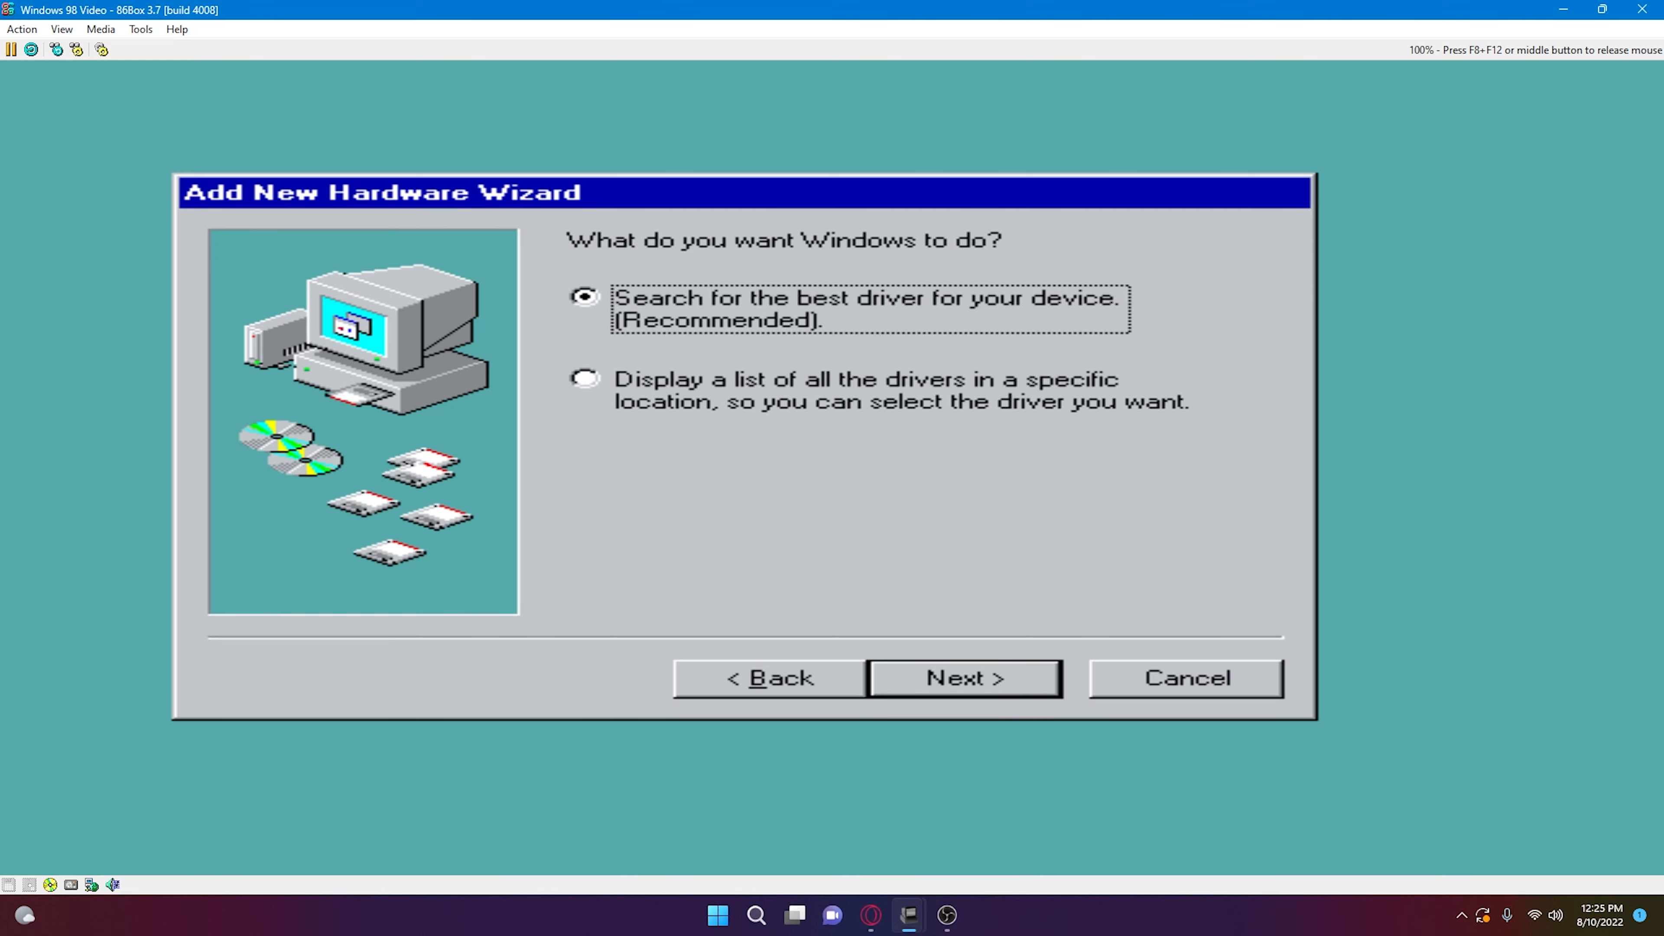
left_click(1026, 685)
left_click(1027, 685)
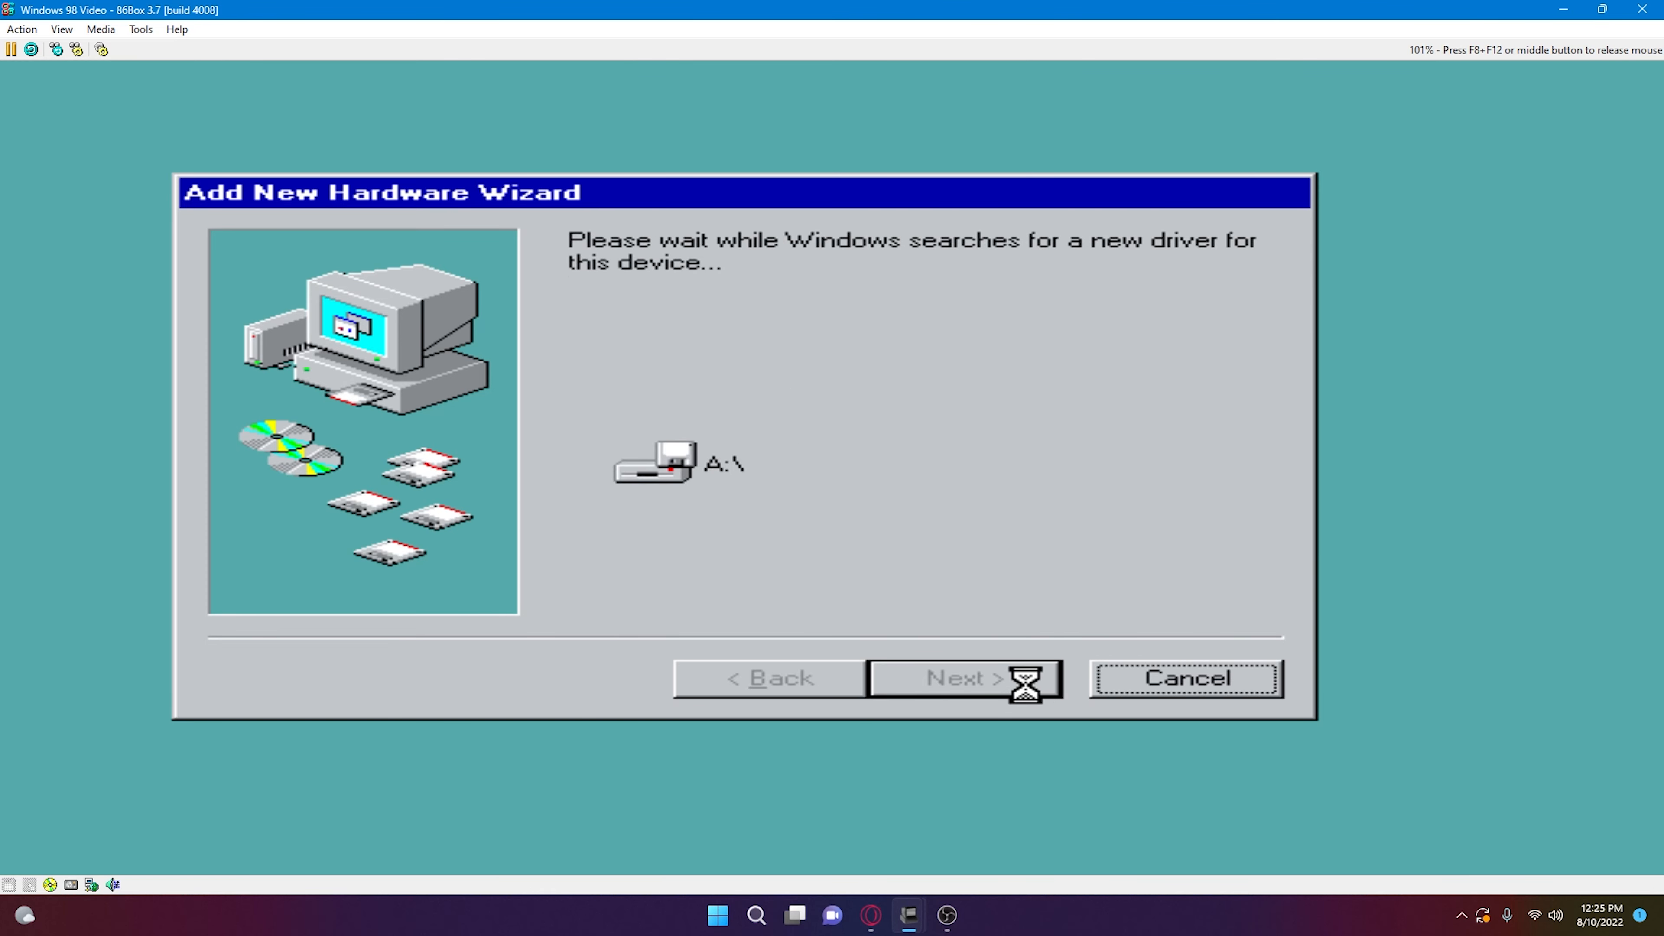
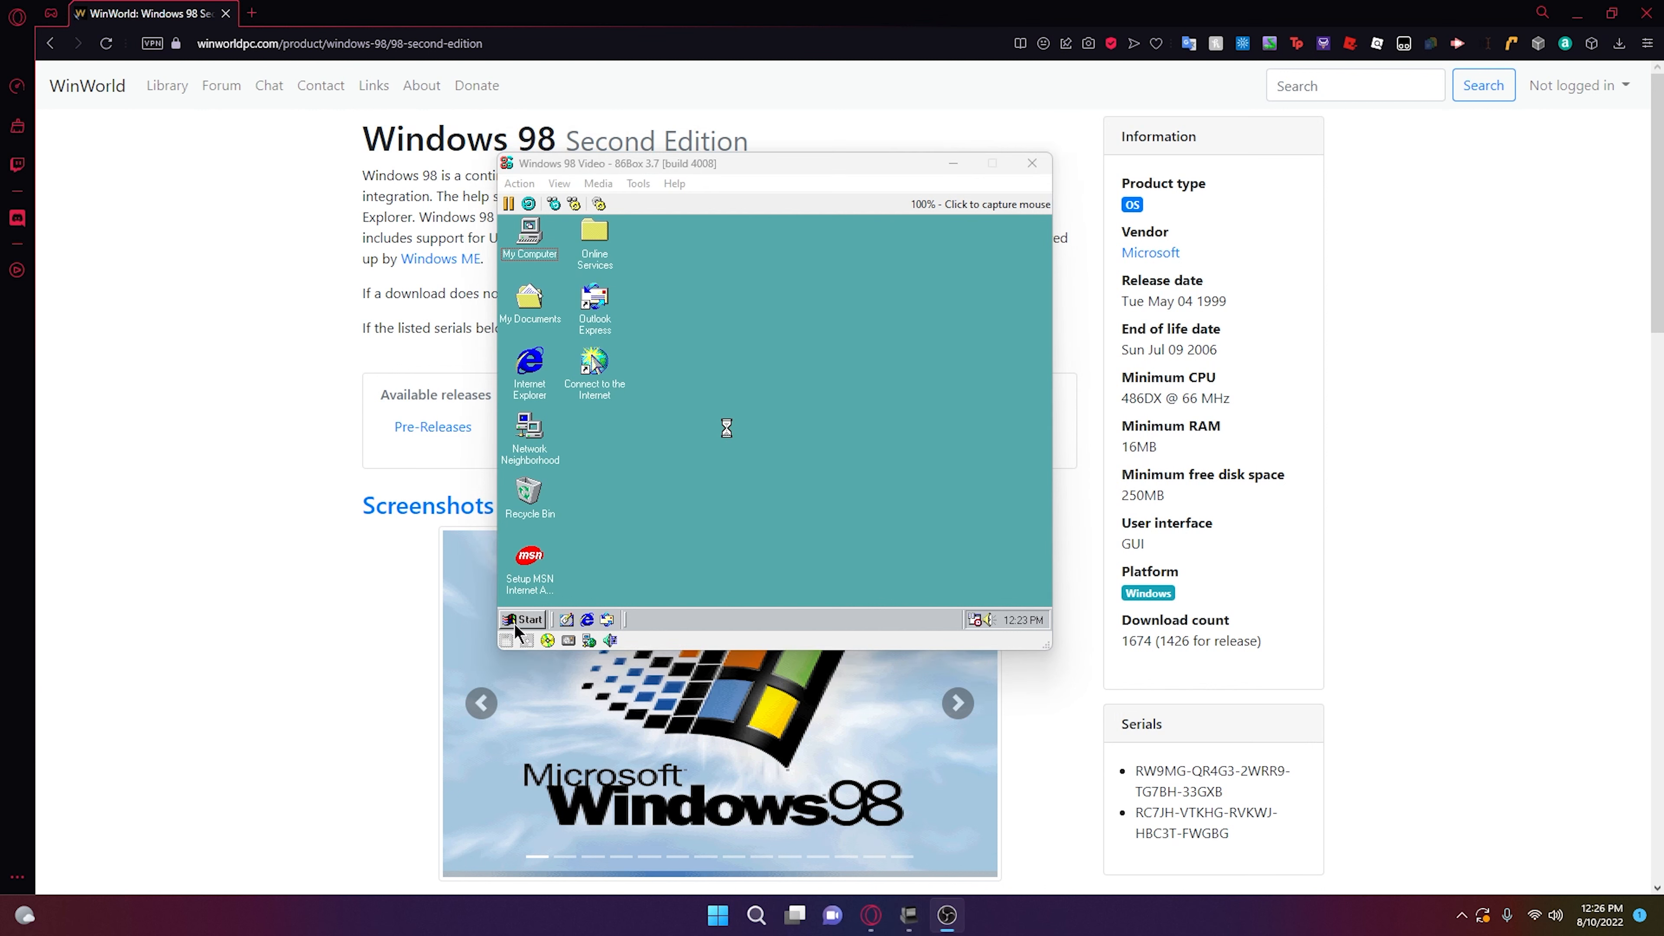
- Open the drivers_and_files (E:) disc from My Computer and run the Voodoo~0 driver self-extractor
left_click(733, 479)
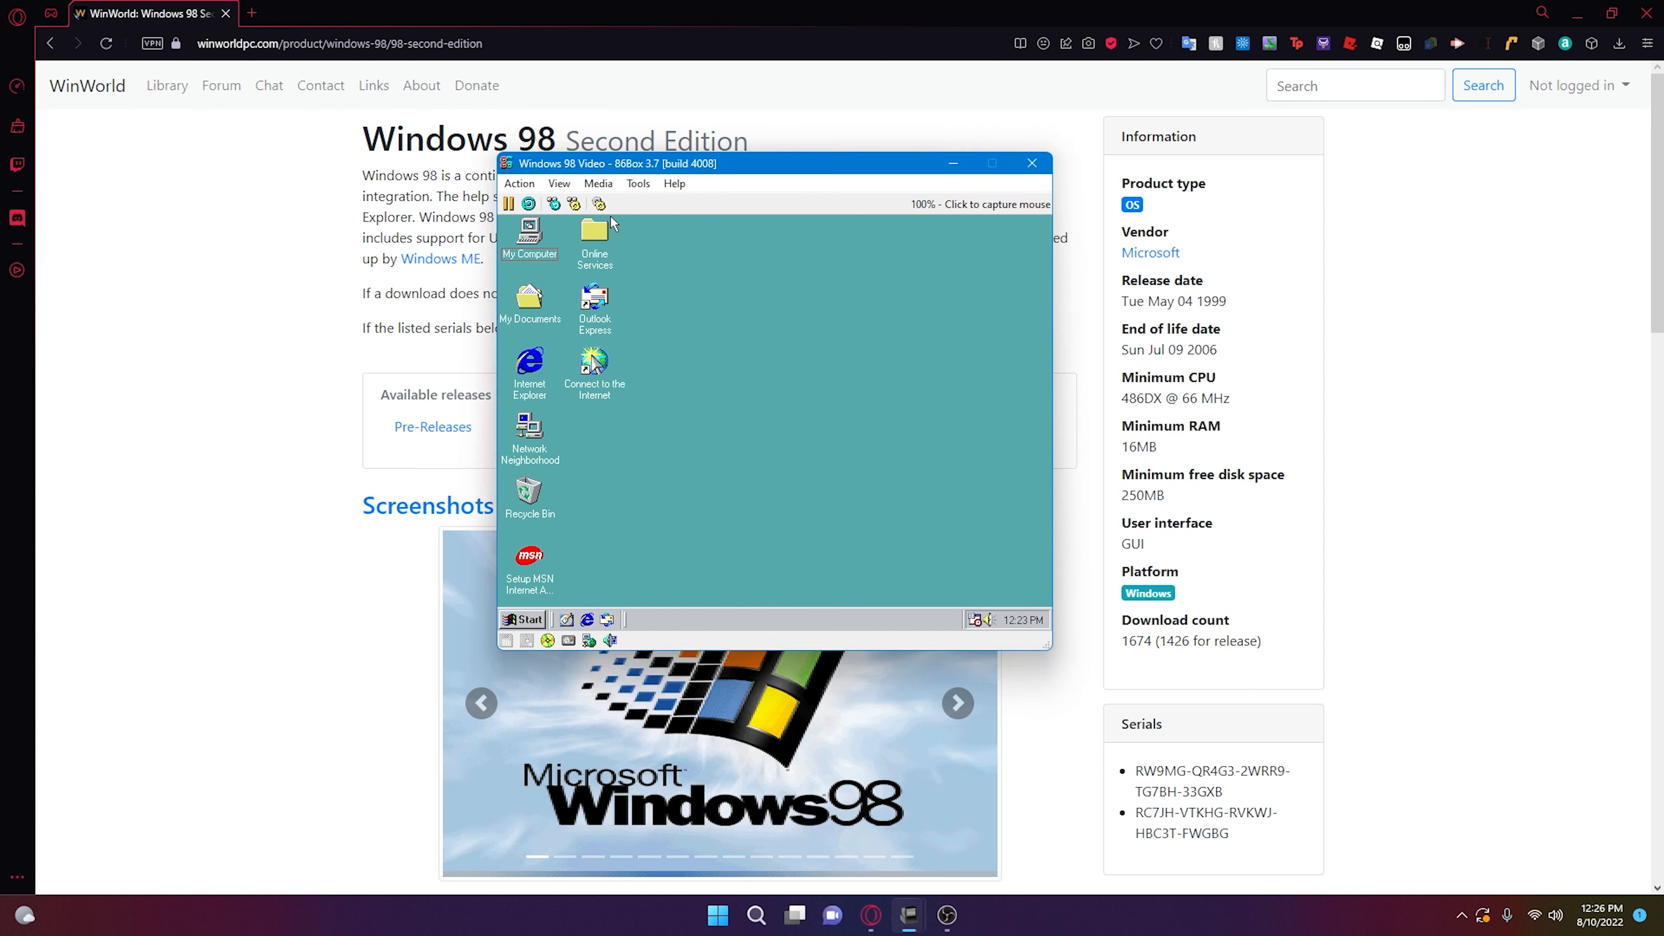
double_click(543, 230)
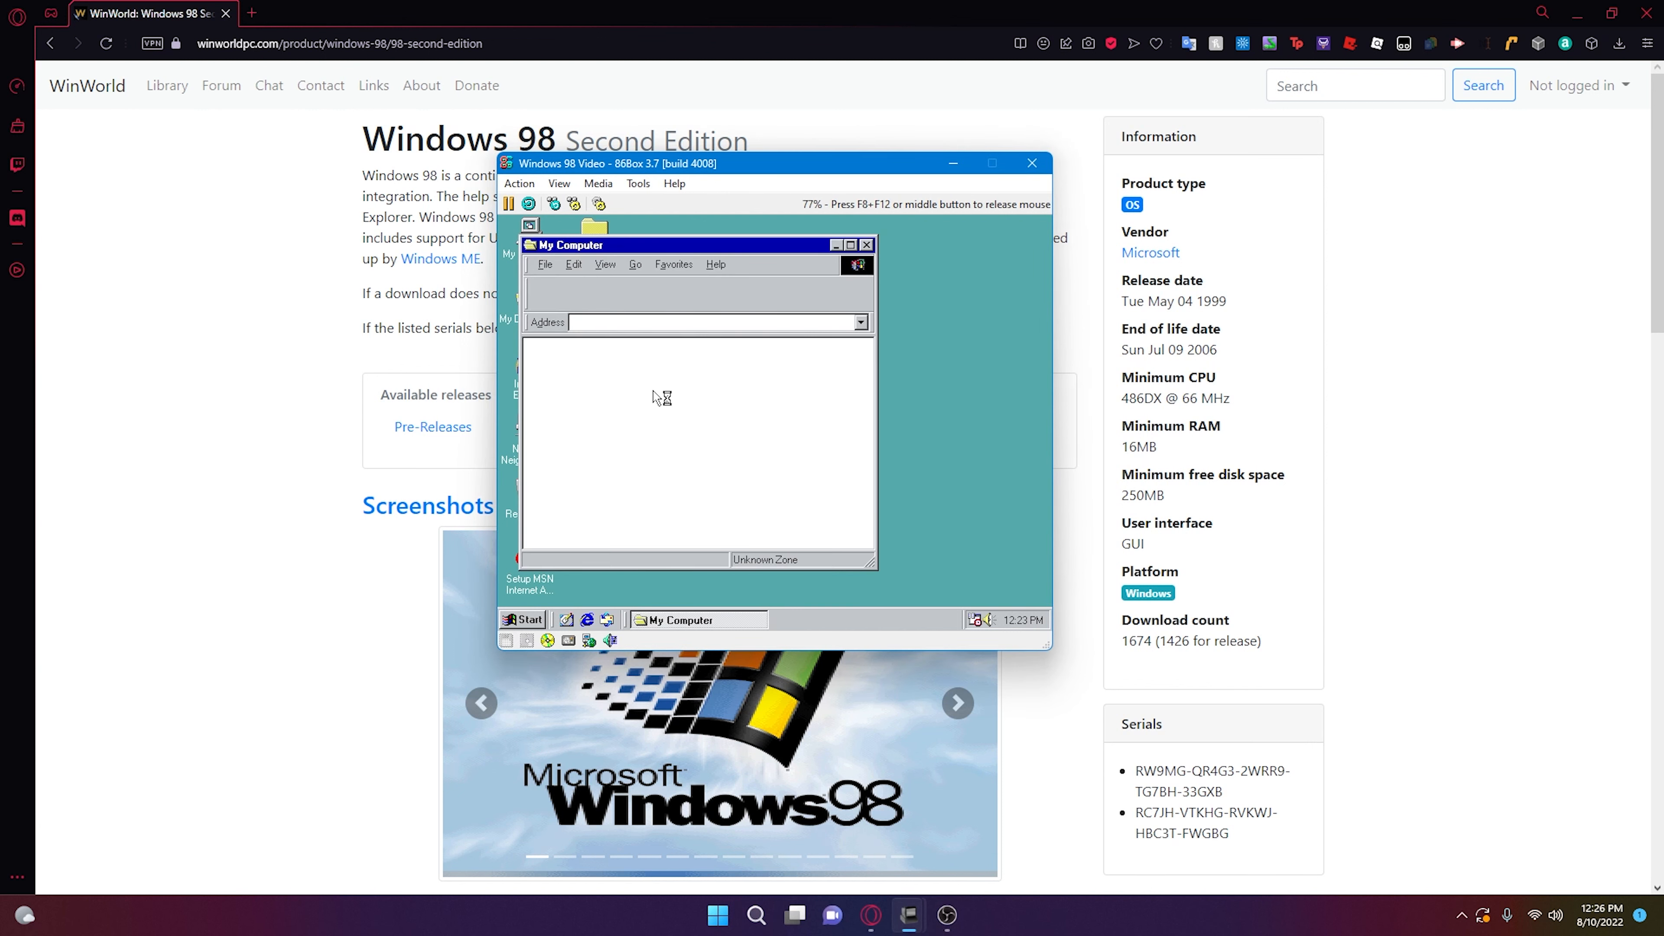
double_click(662, 420)
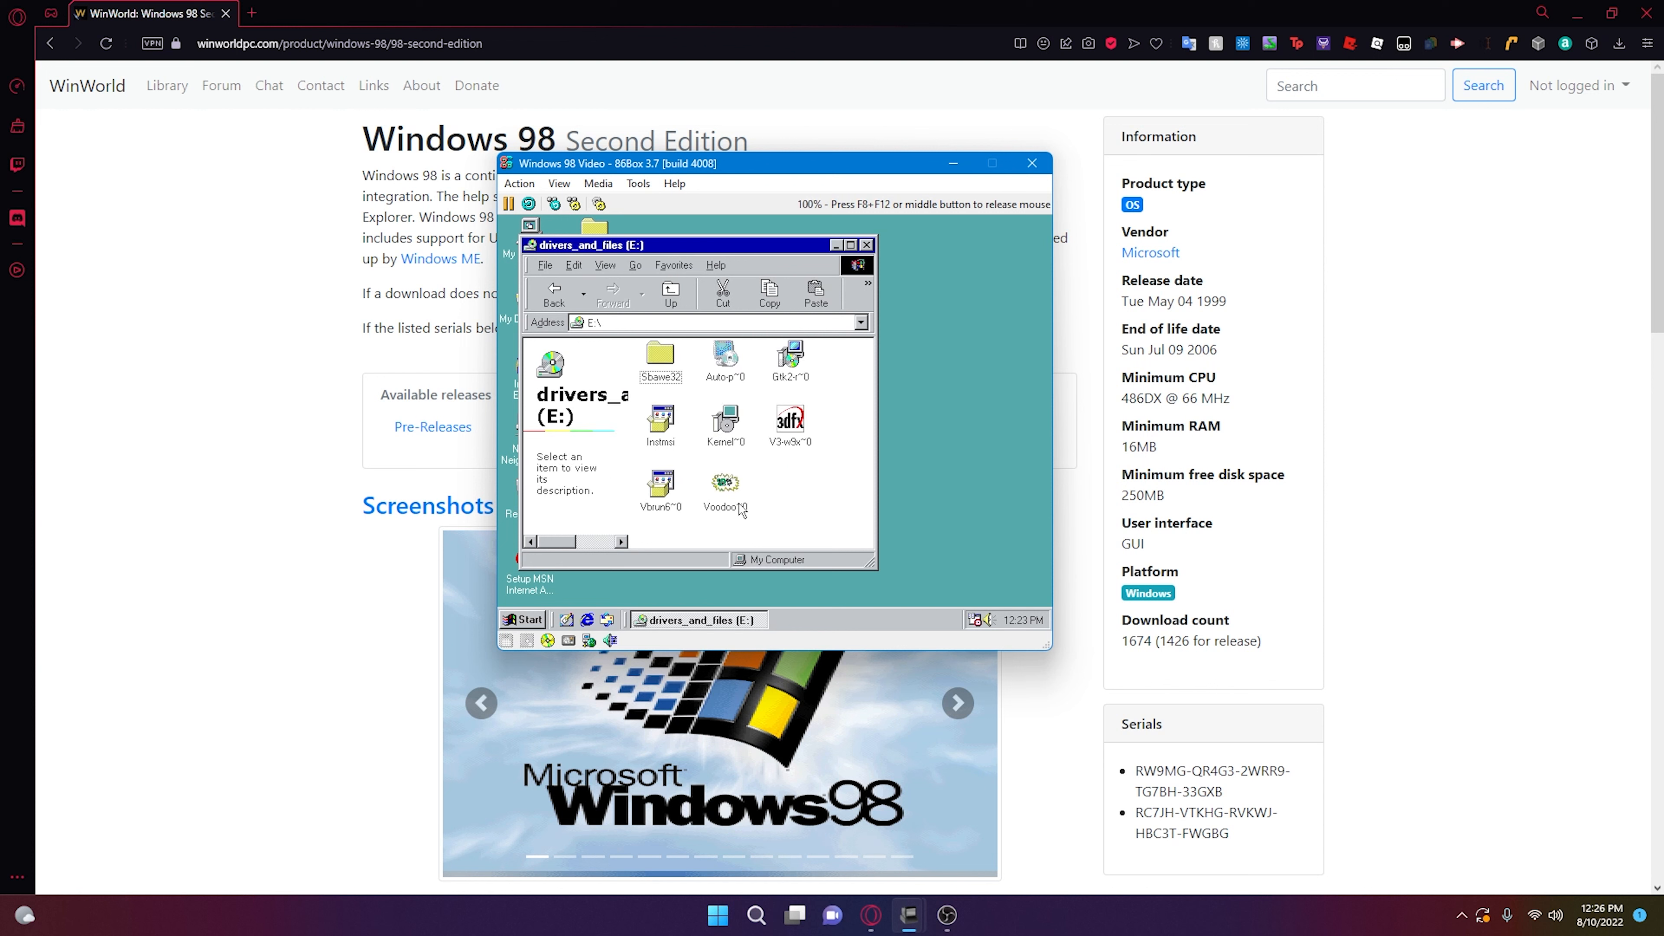
double_click(728, 484)
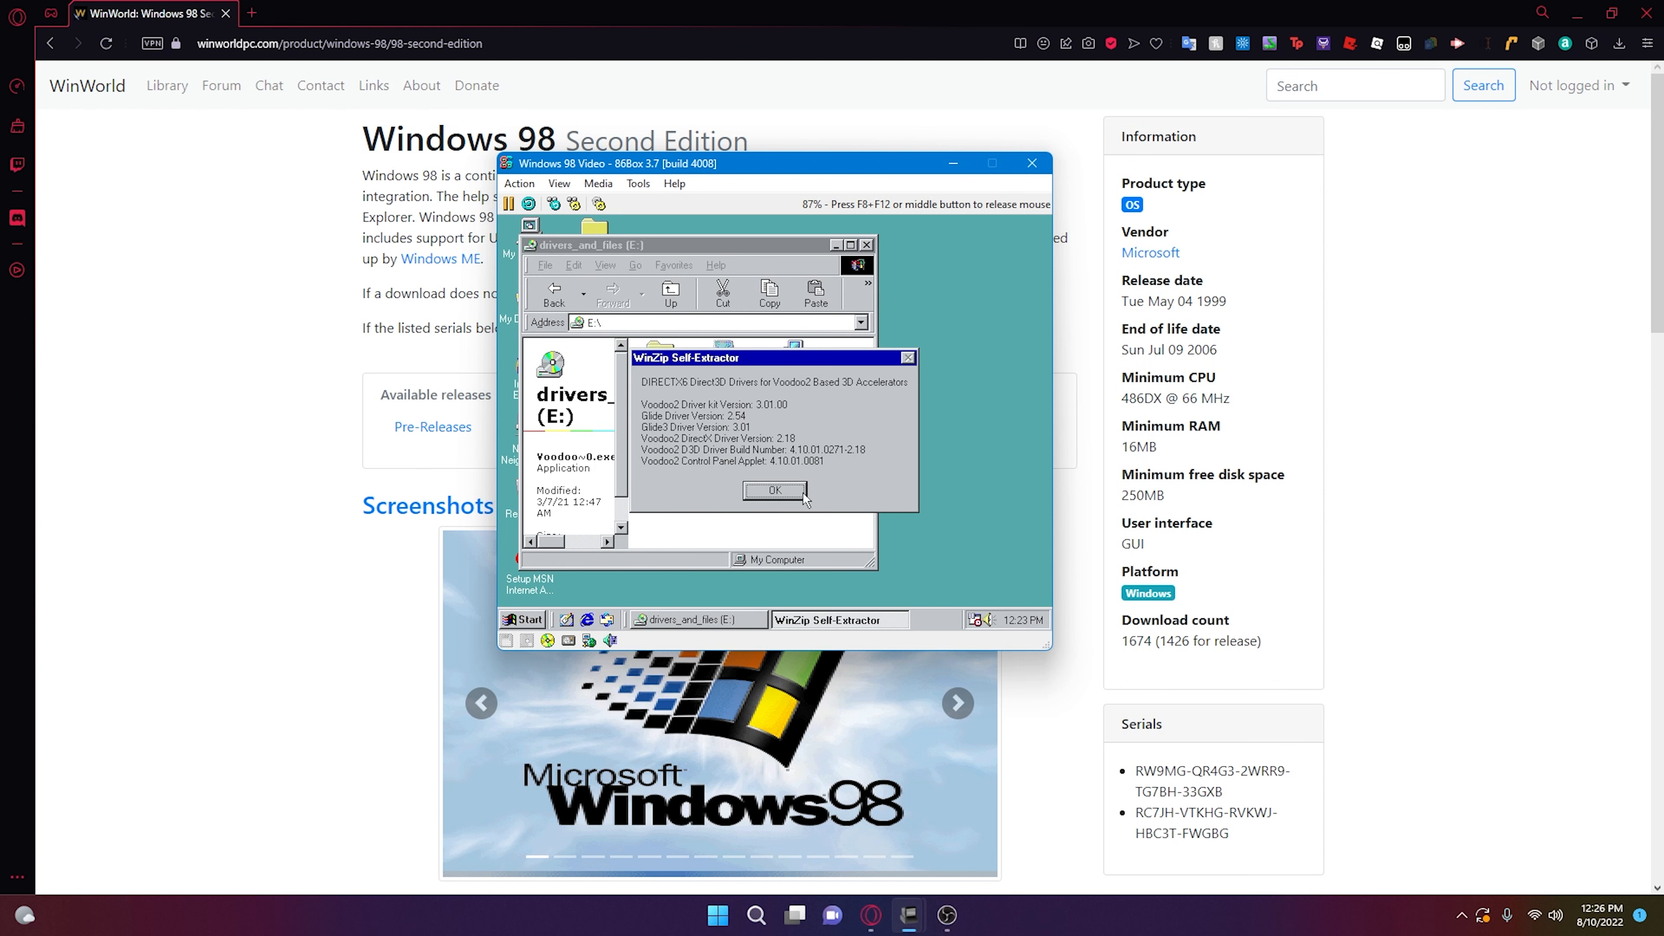
- Unzip the 3Dfx Voodoo2 driver files to C:\WINDOWS\TEMP with running the readme when done turned off, and close the extractor
left_click(801, 491)
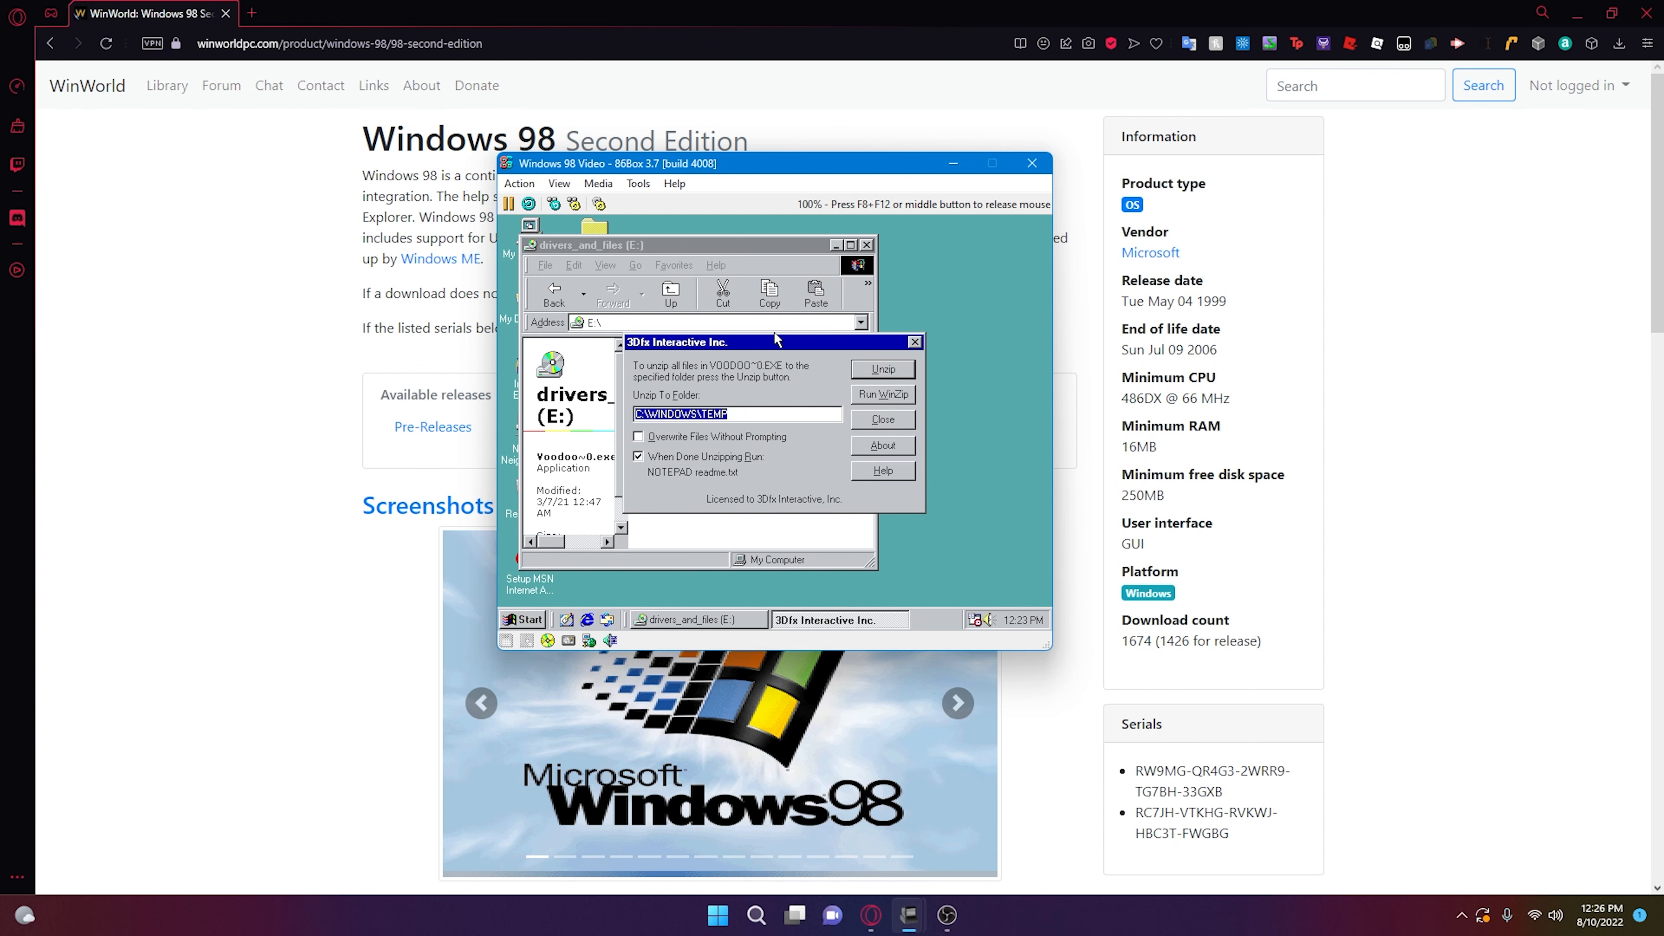
left_click_drag(771, 345, 895, 350)
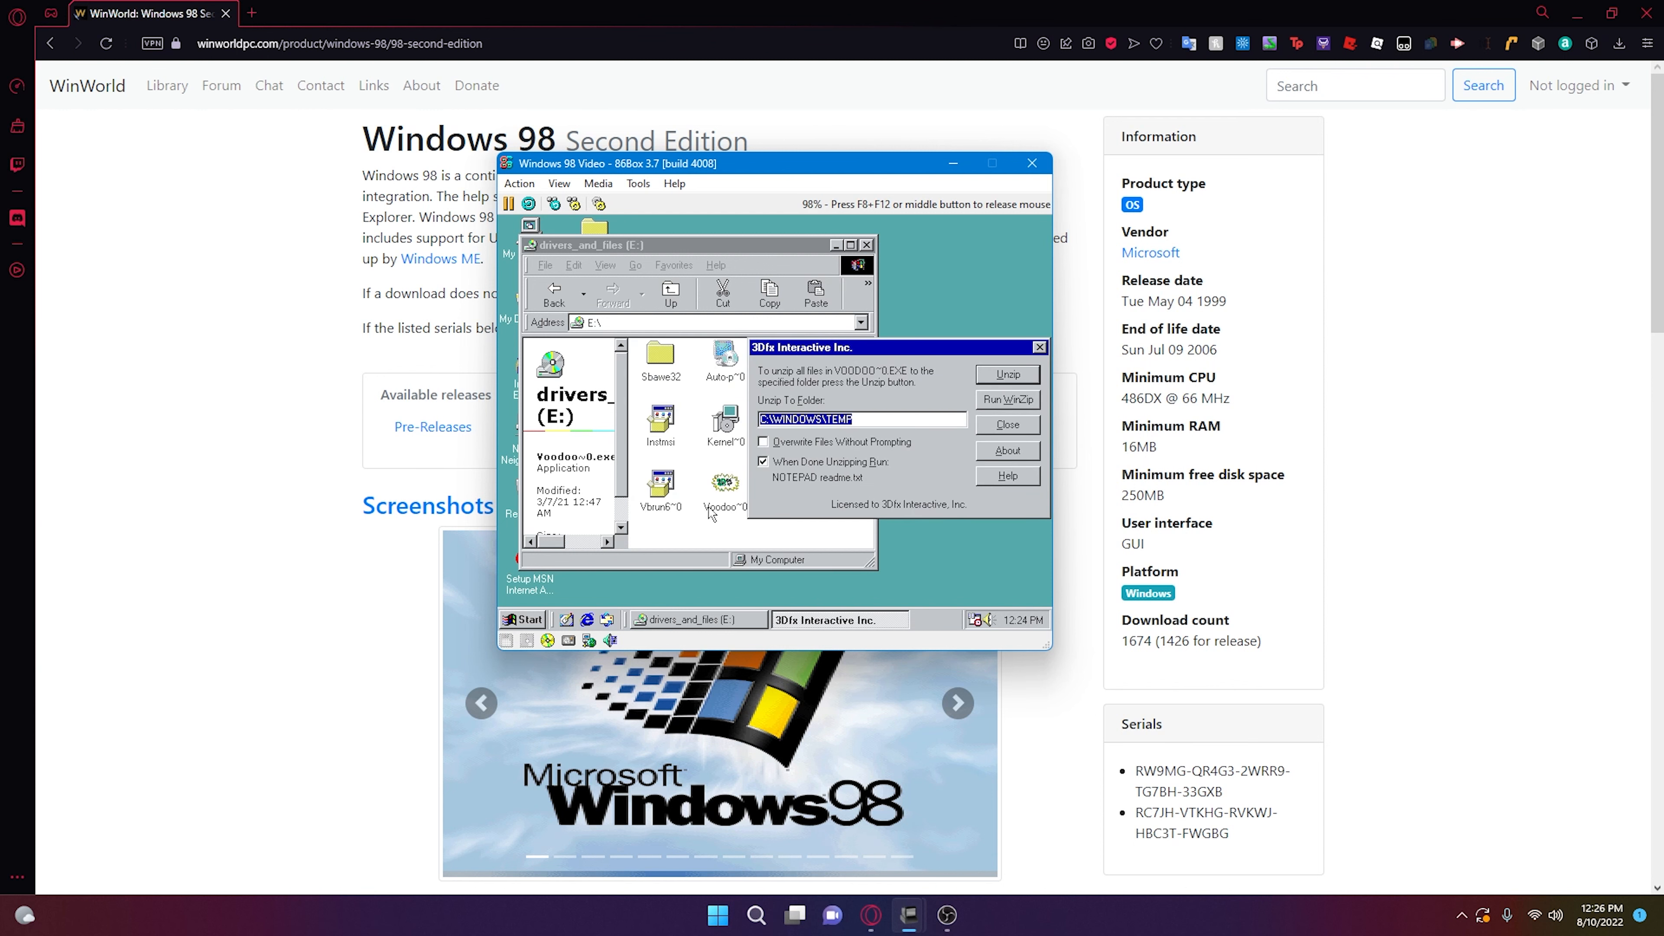
left_click_drag(768, 348, 693, 351)
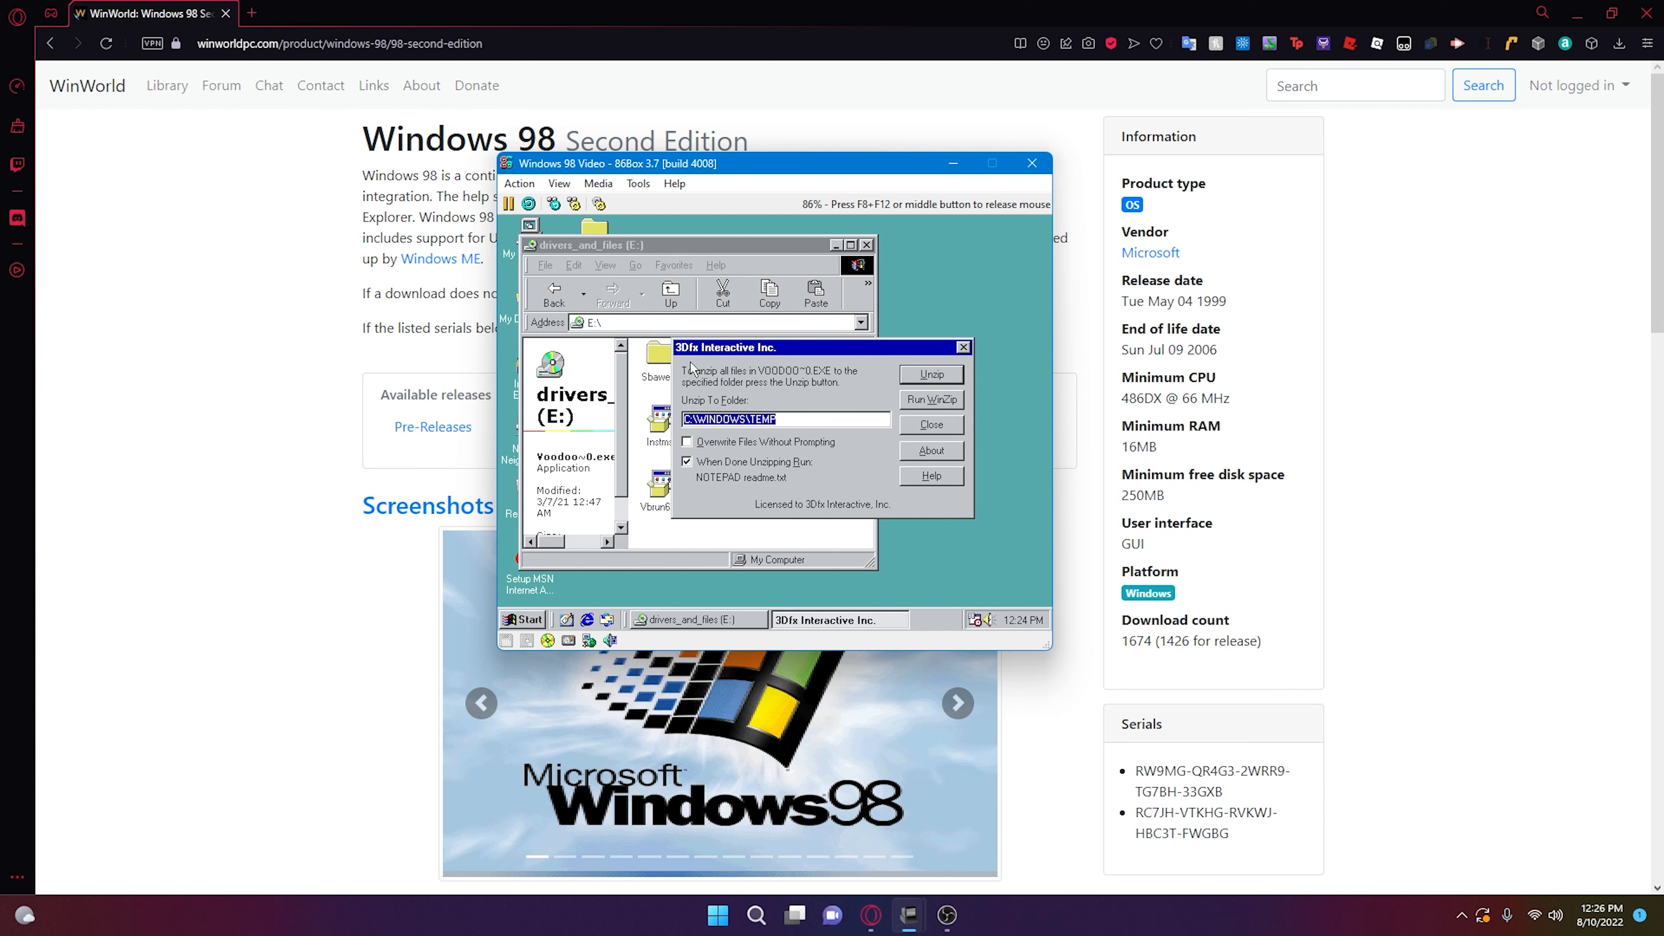
left_click(724, 460)
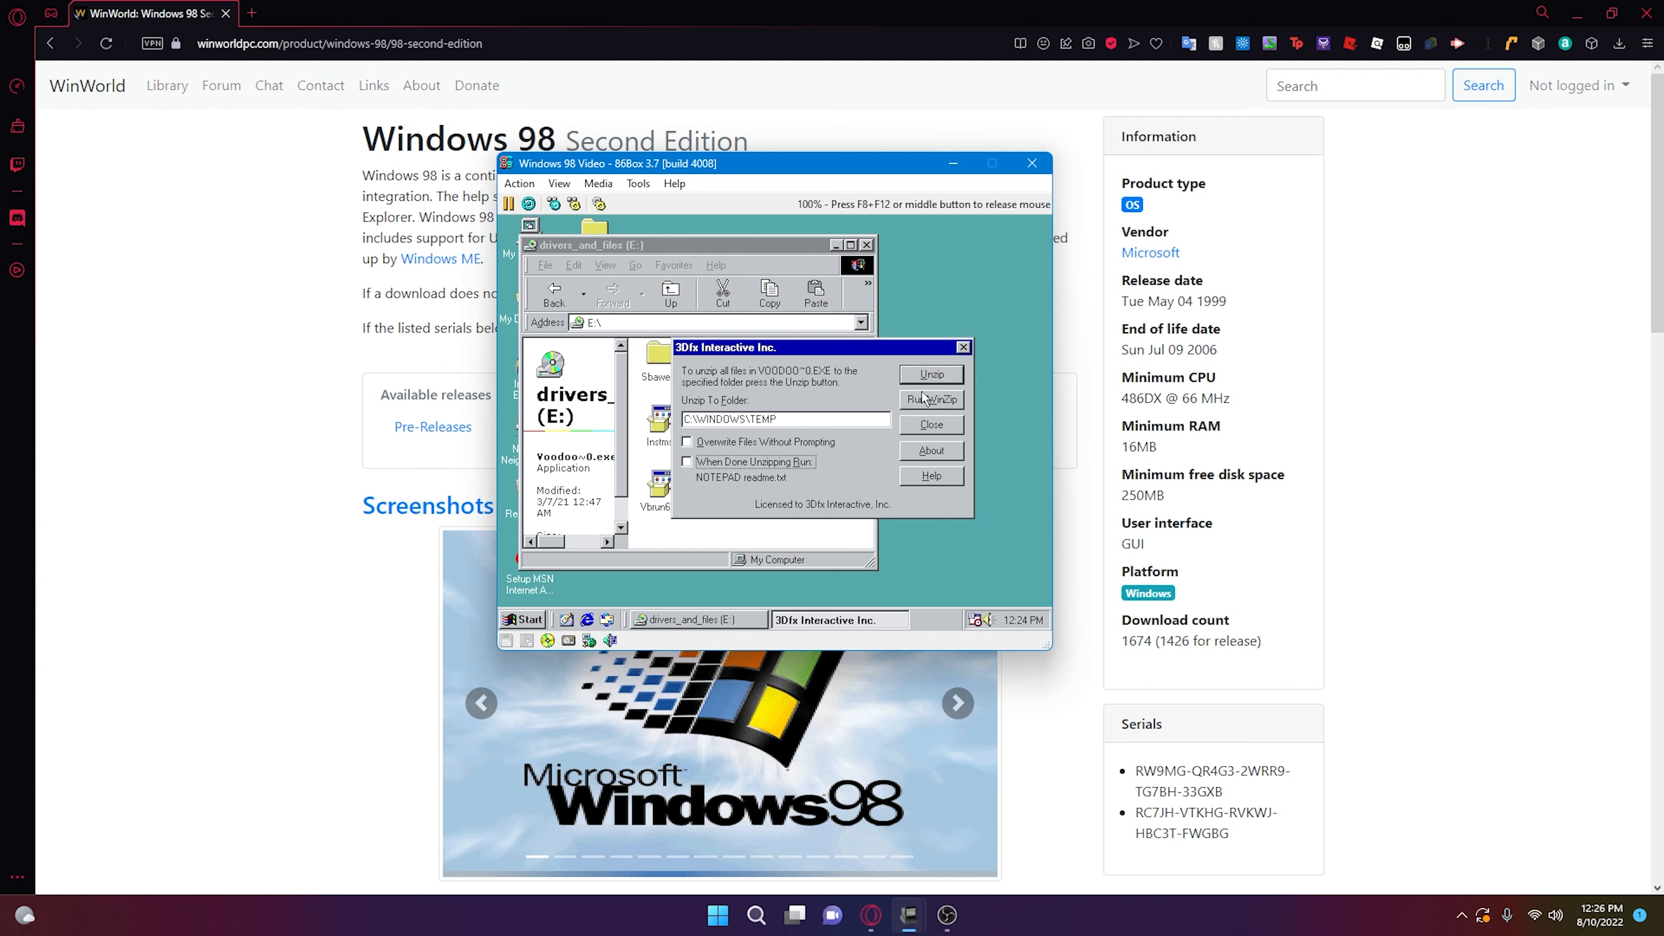
left_click(927, 376)
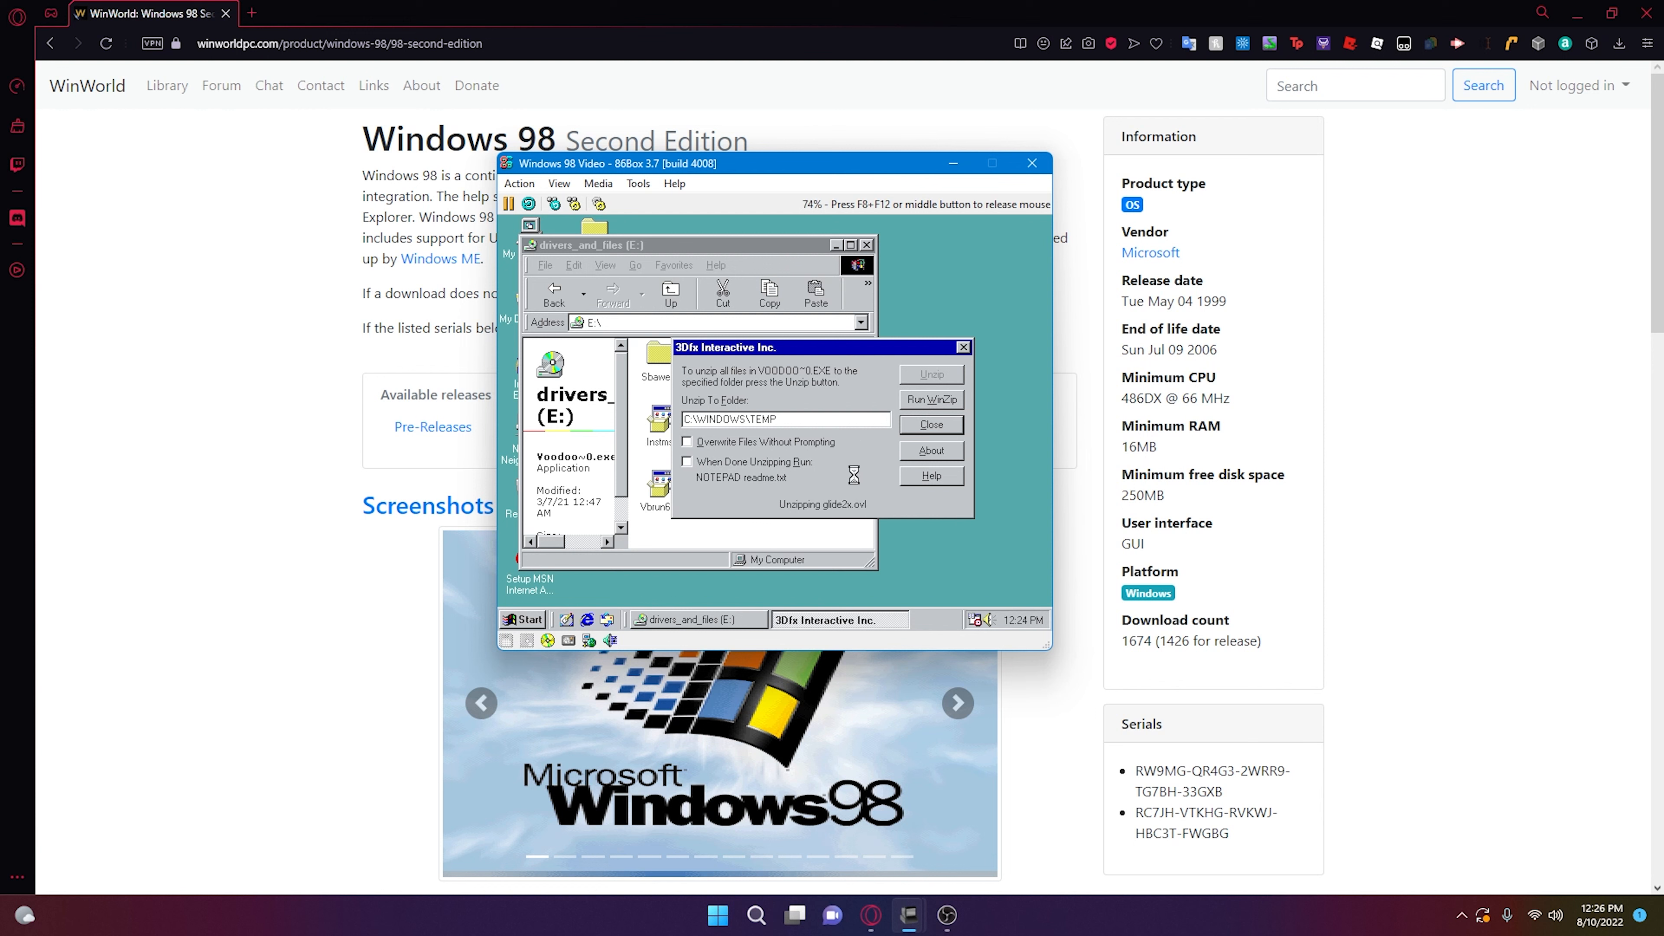
left_click(795, 466)
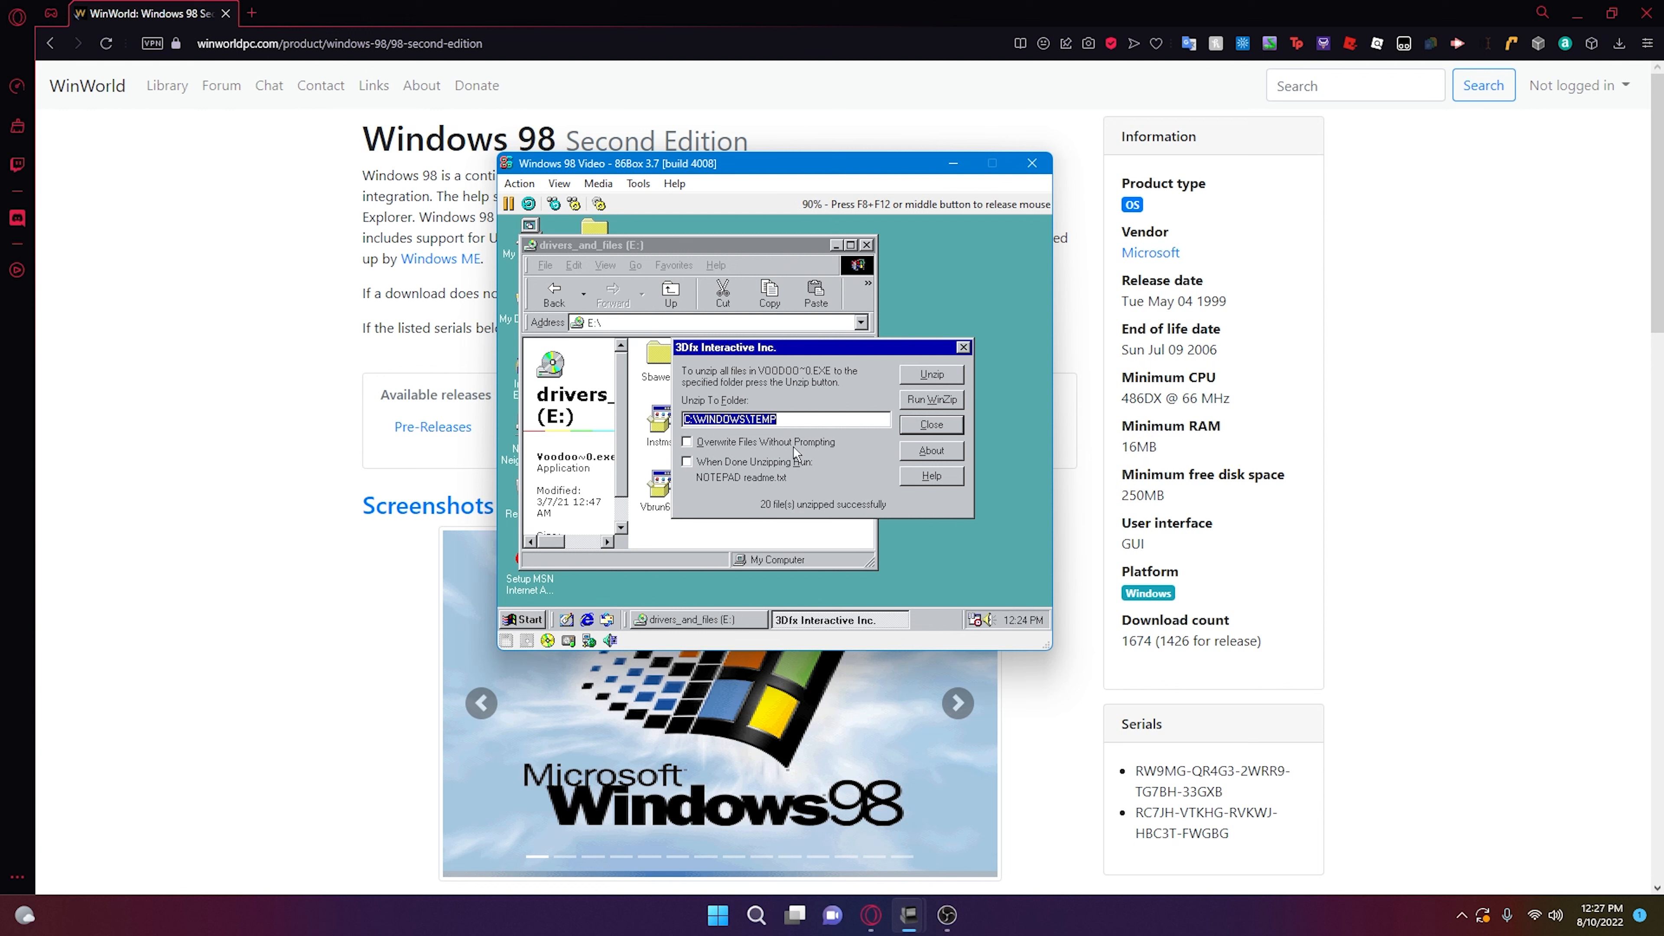
left_click(963, 347)
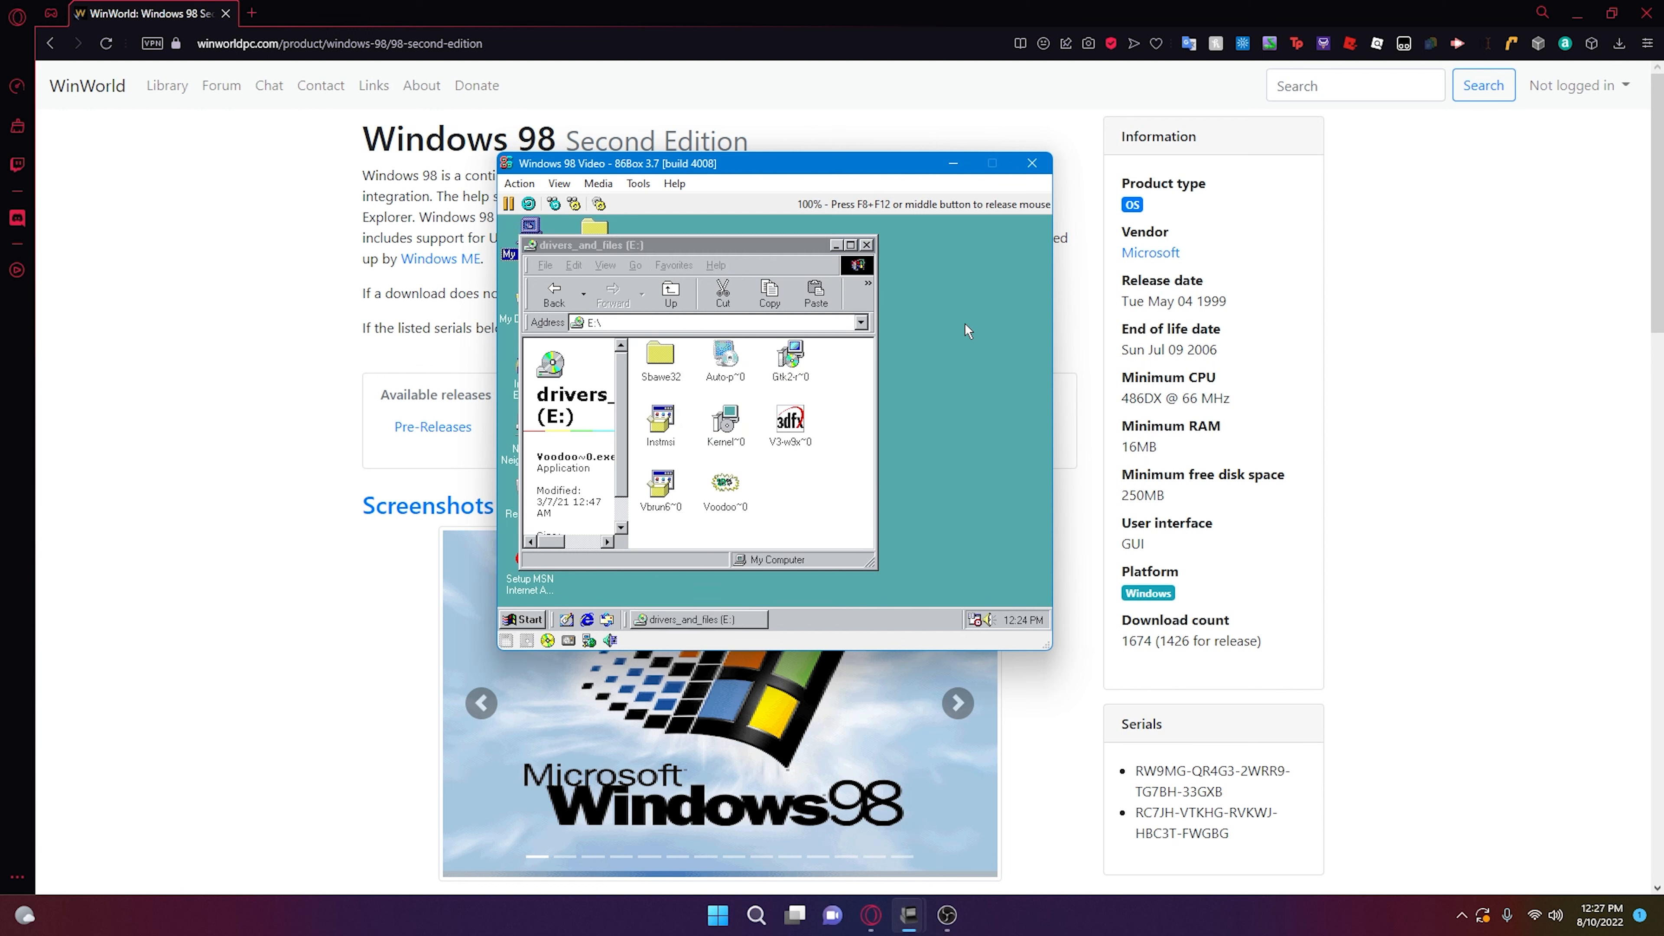
right_click(962, 325)
left_click(898, 477)
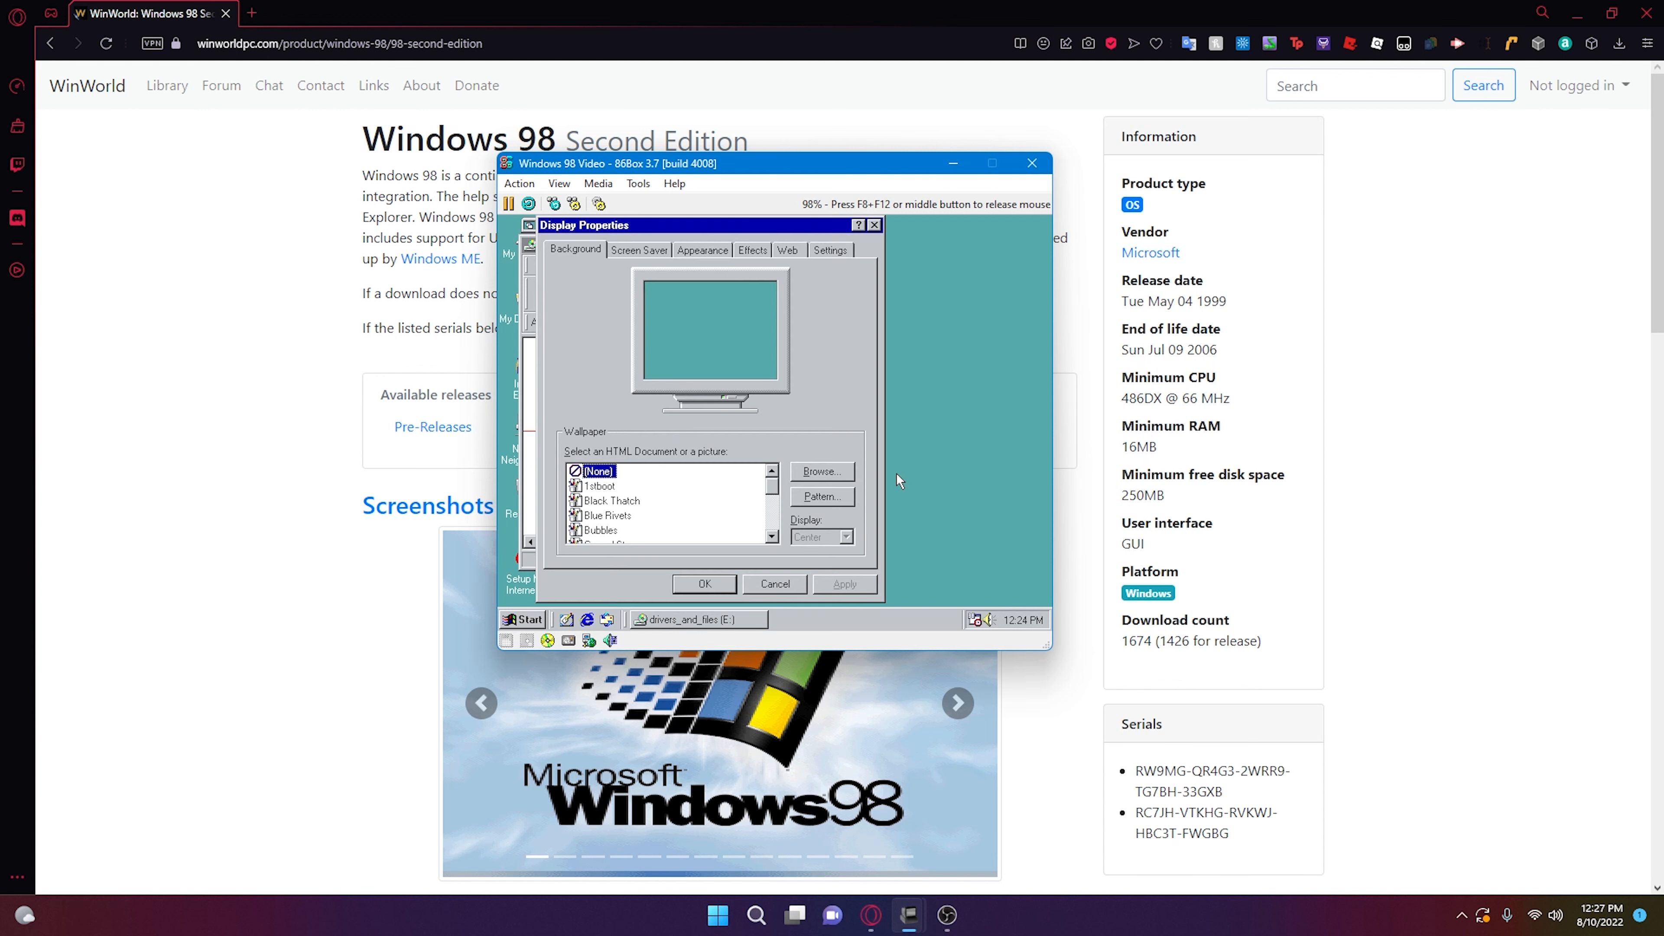
left_click(830, 250)
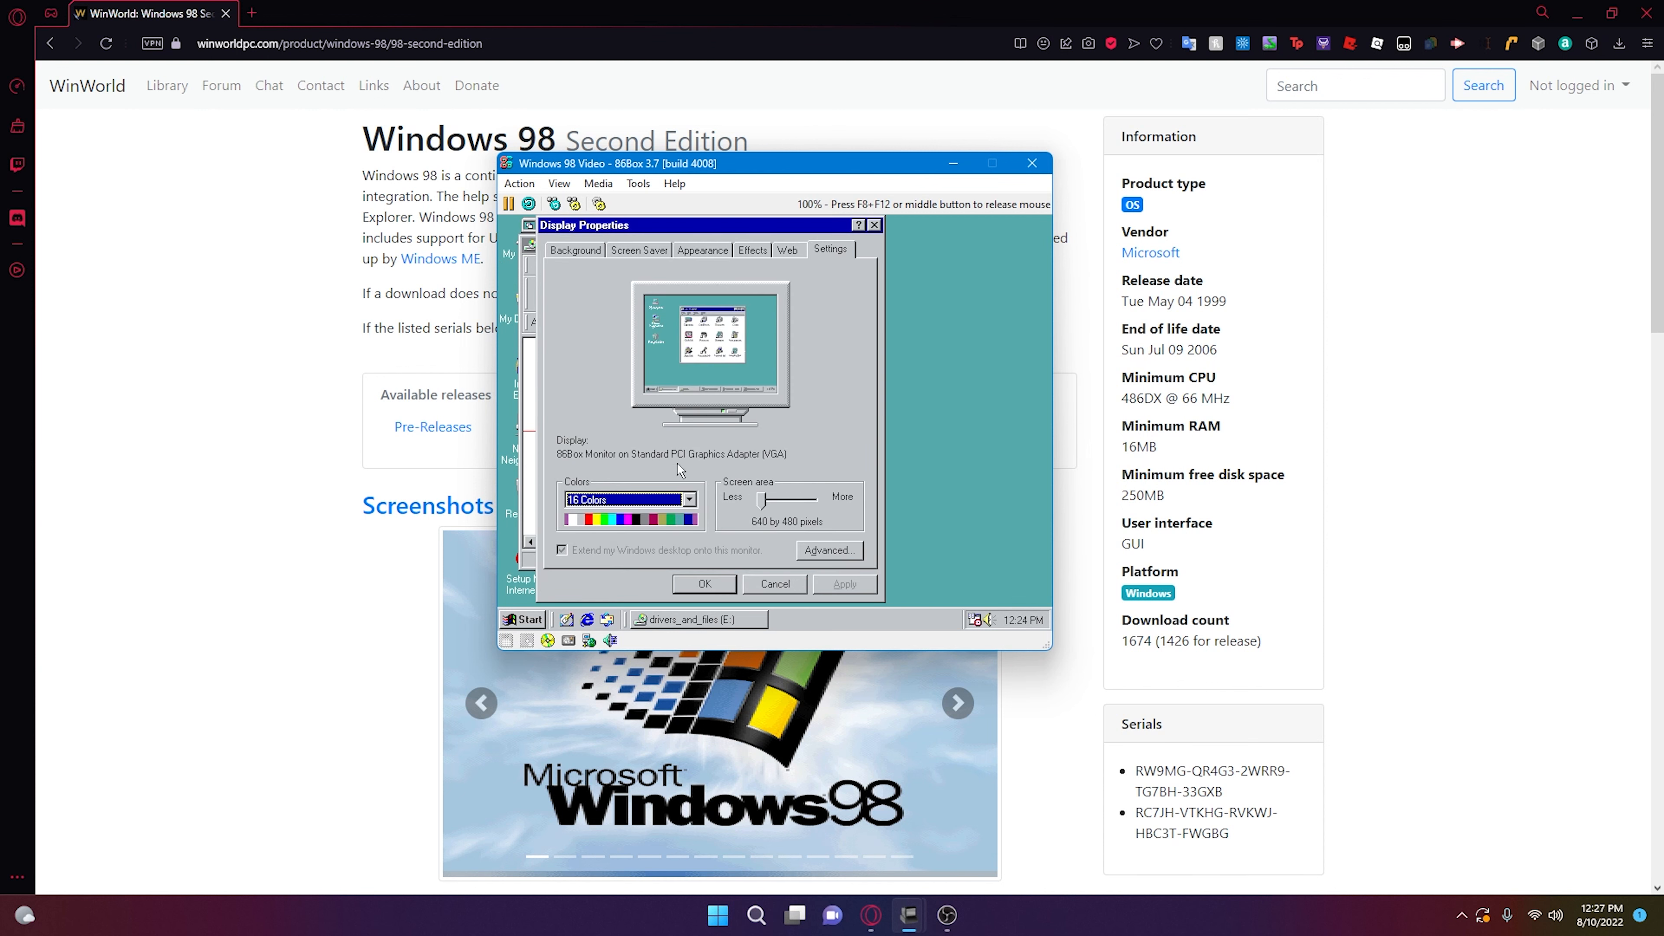
left_click(831, 552)
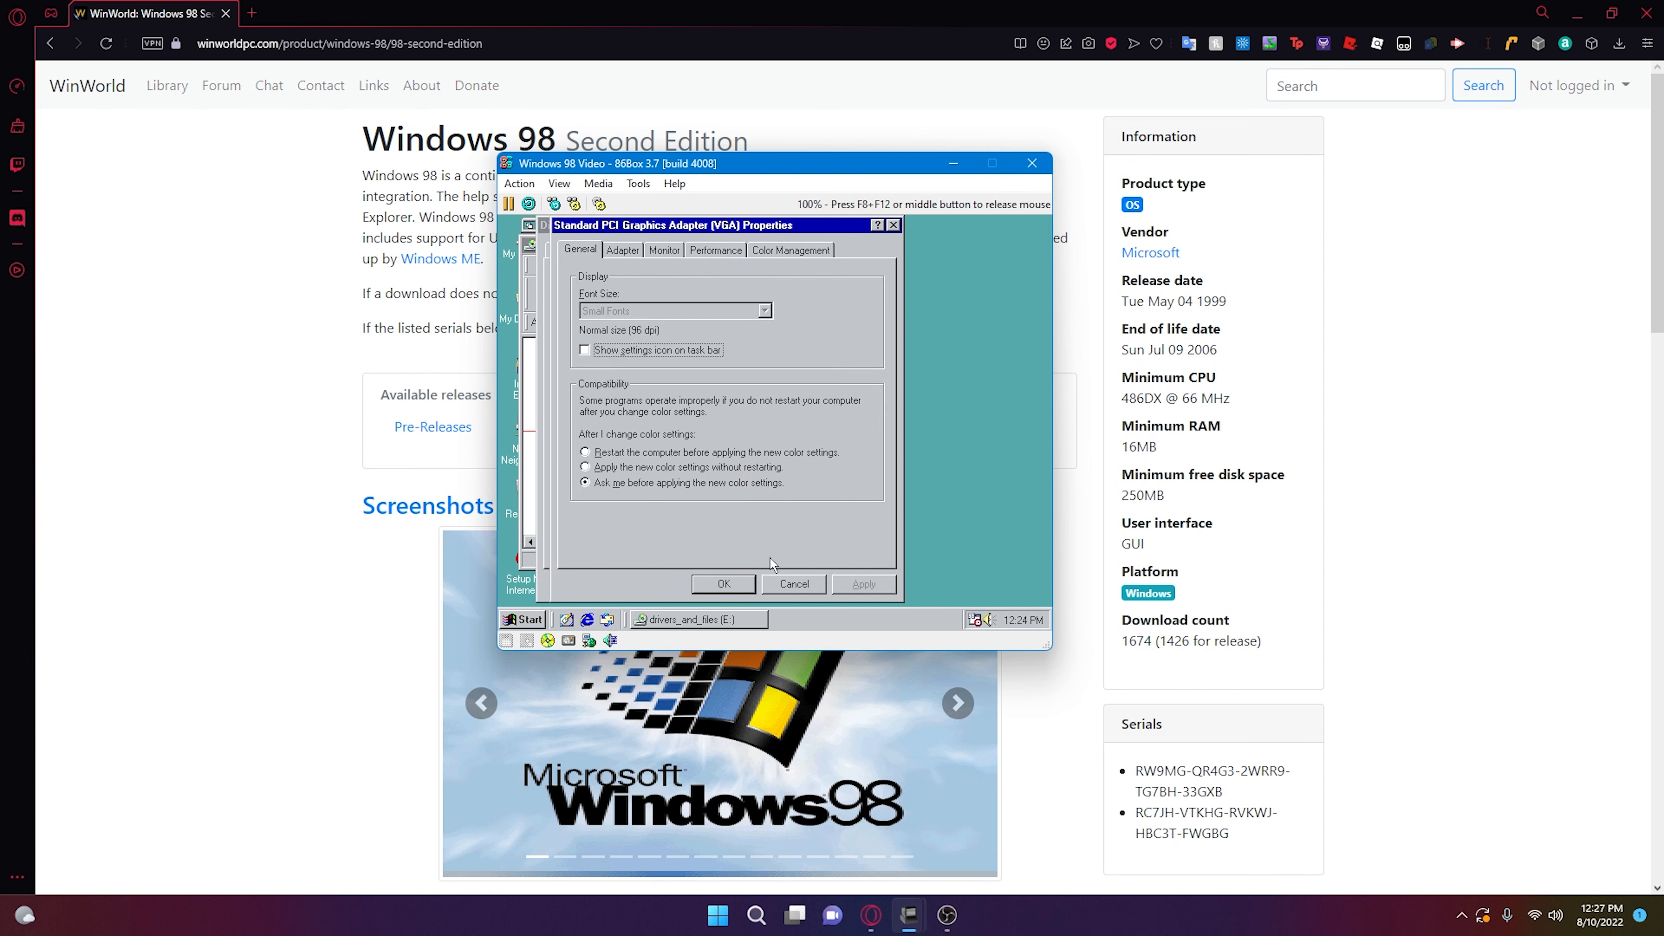
left_click(785, 577)
left_click(782, 578)
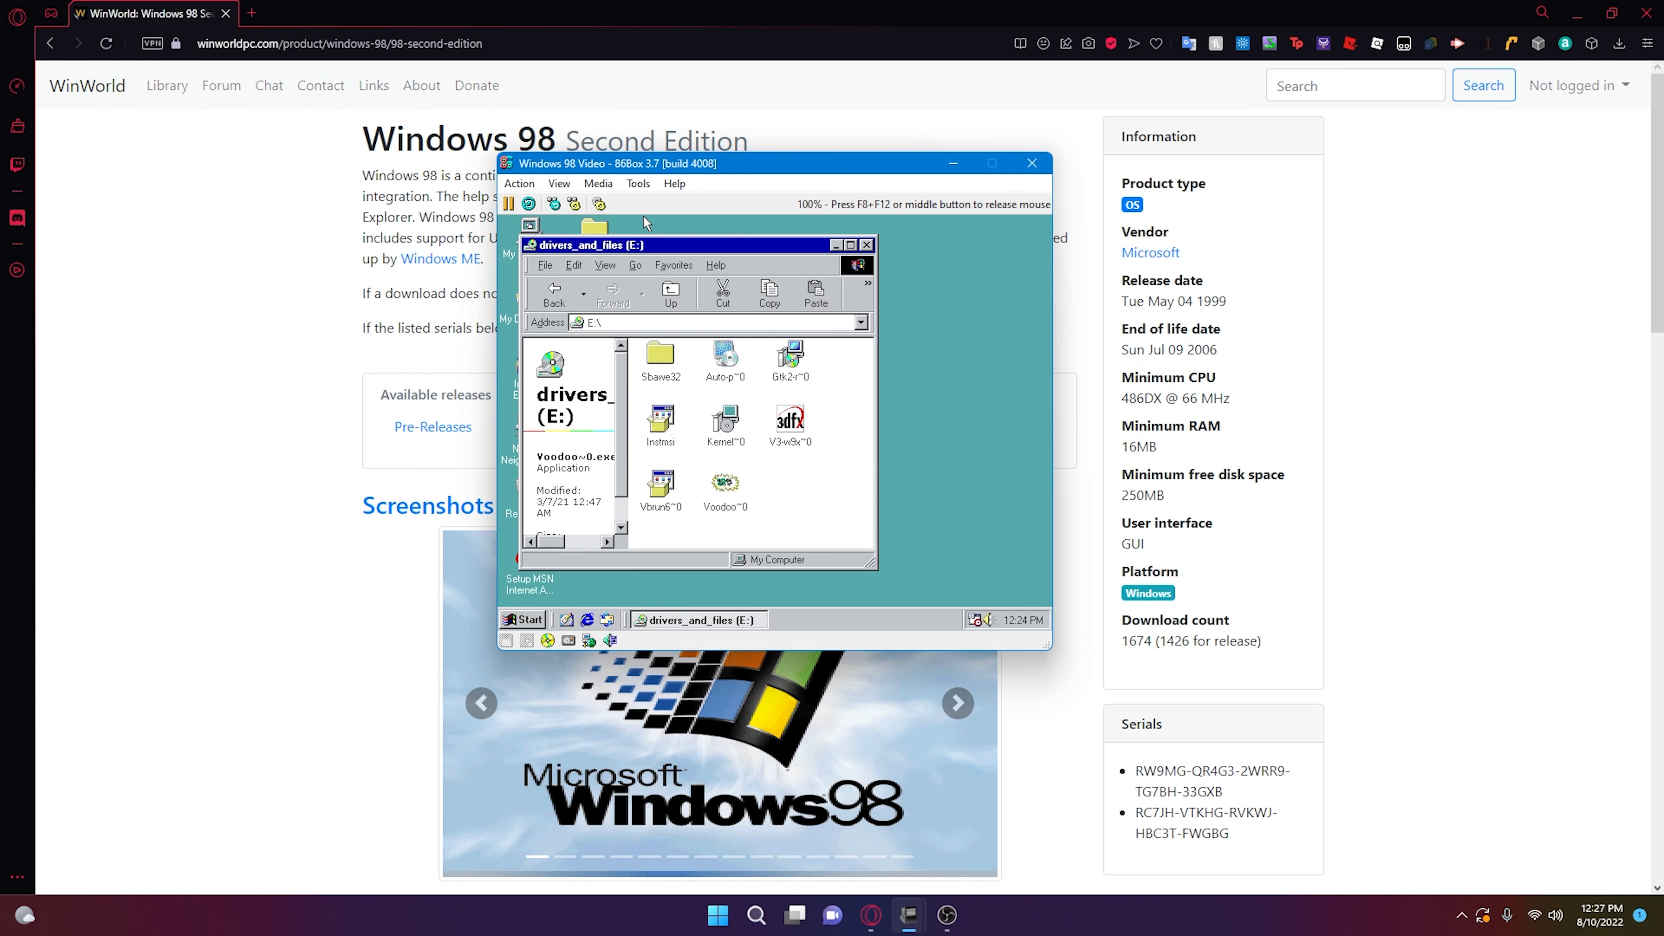
- Move the drivers_and_files window clear of the desktop icons and open Device Manager in the system properties
left_click_drag(630, 245, 761, 249)
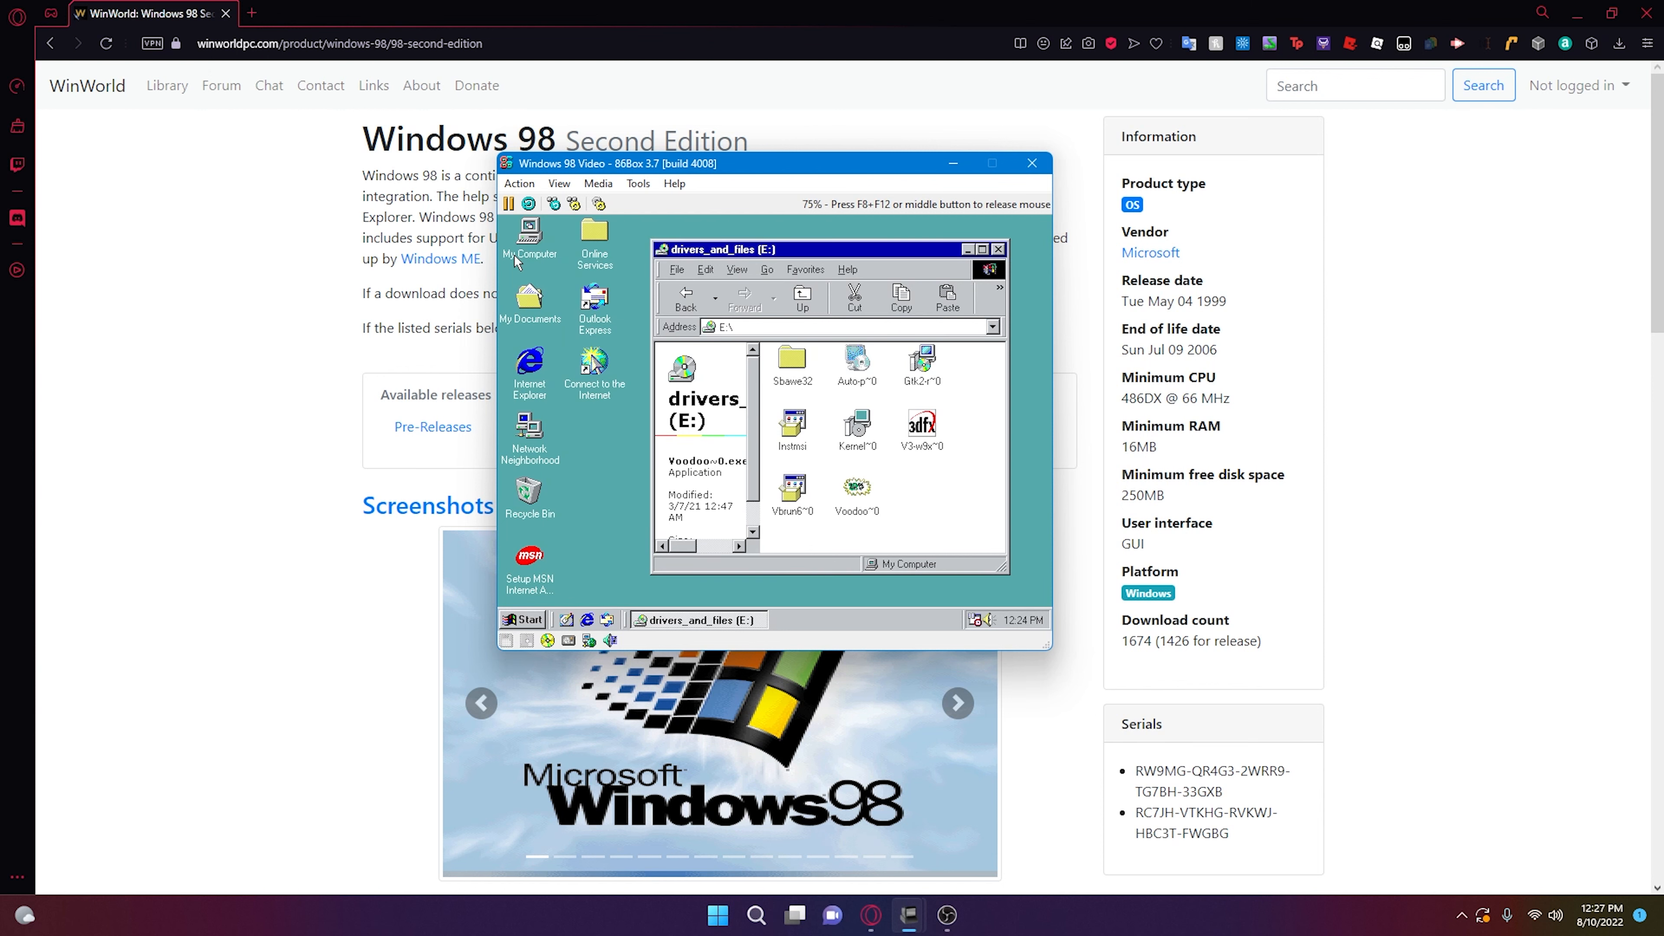
right_click(526, 246)
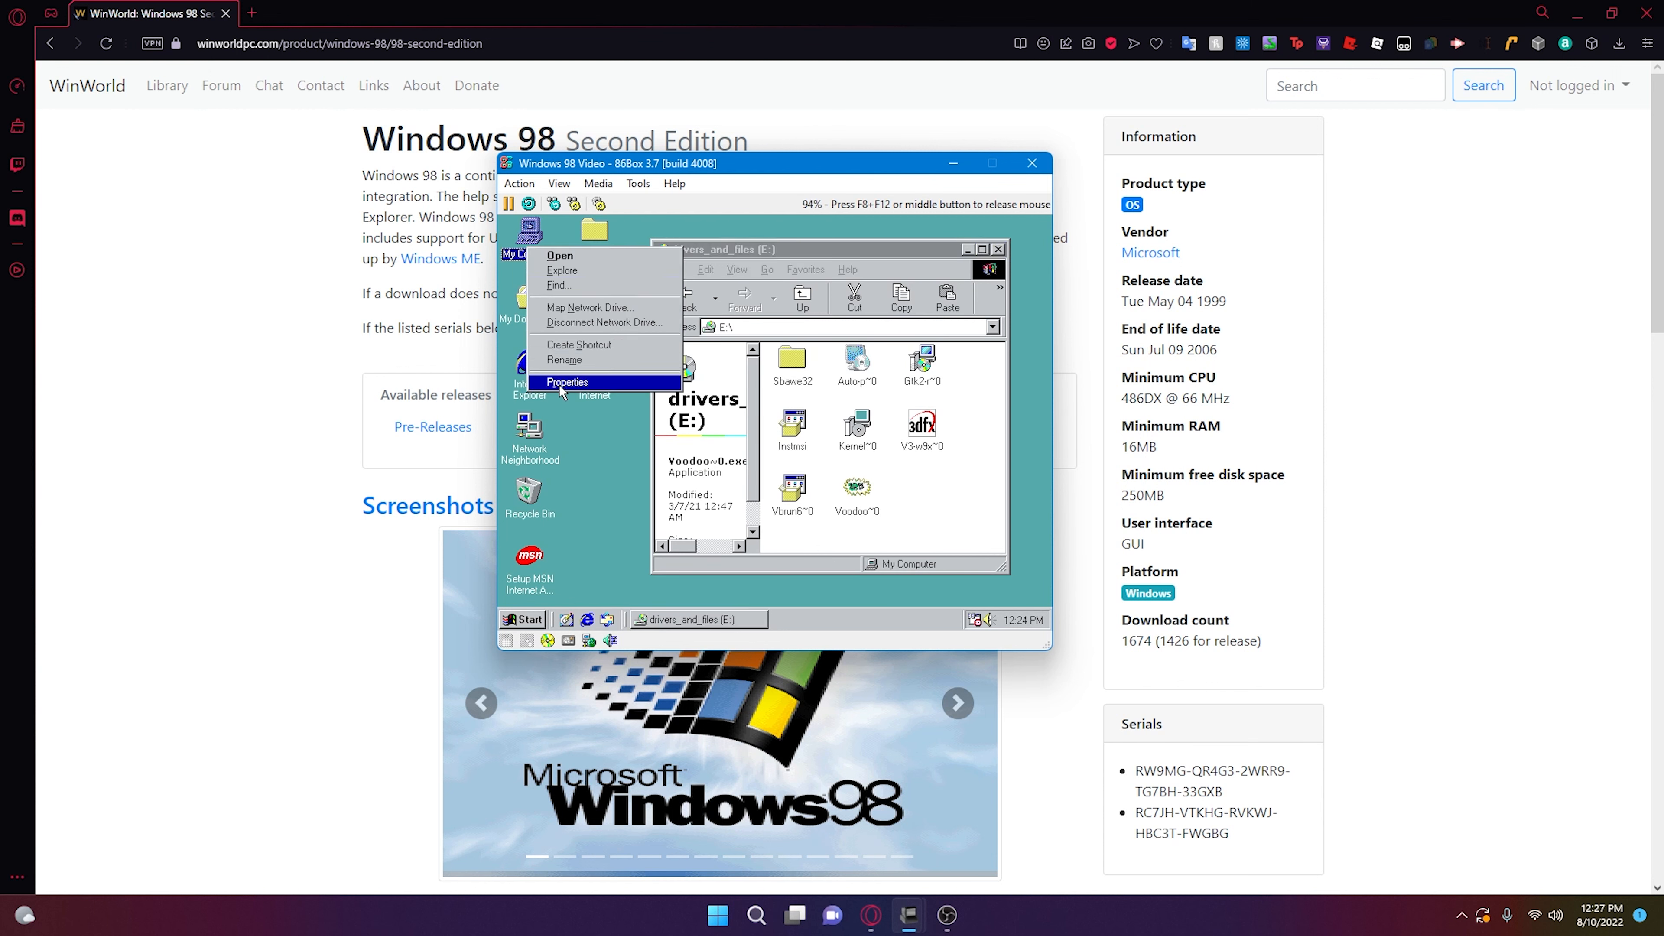
left_click(567, 382)
left_click(674, 252)
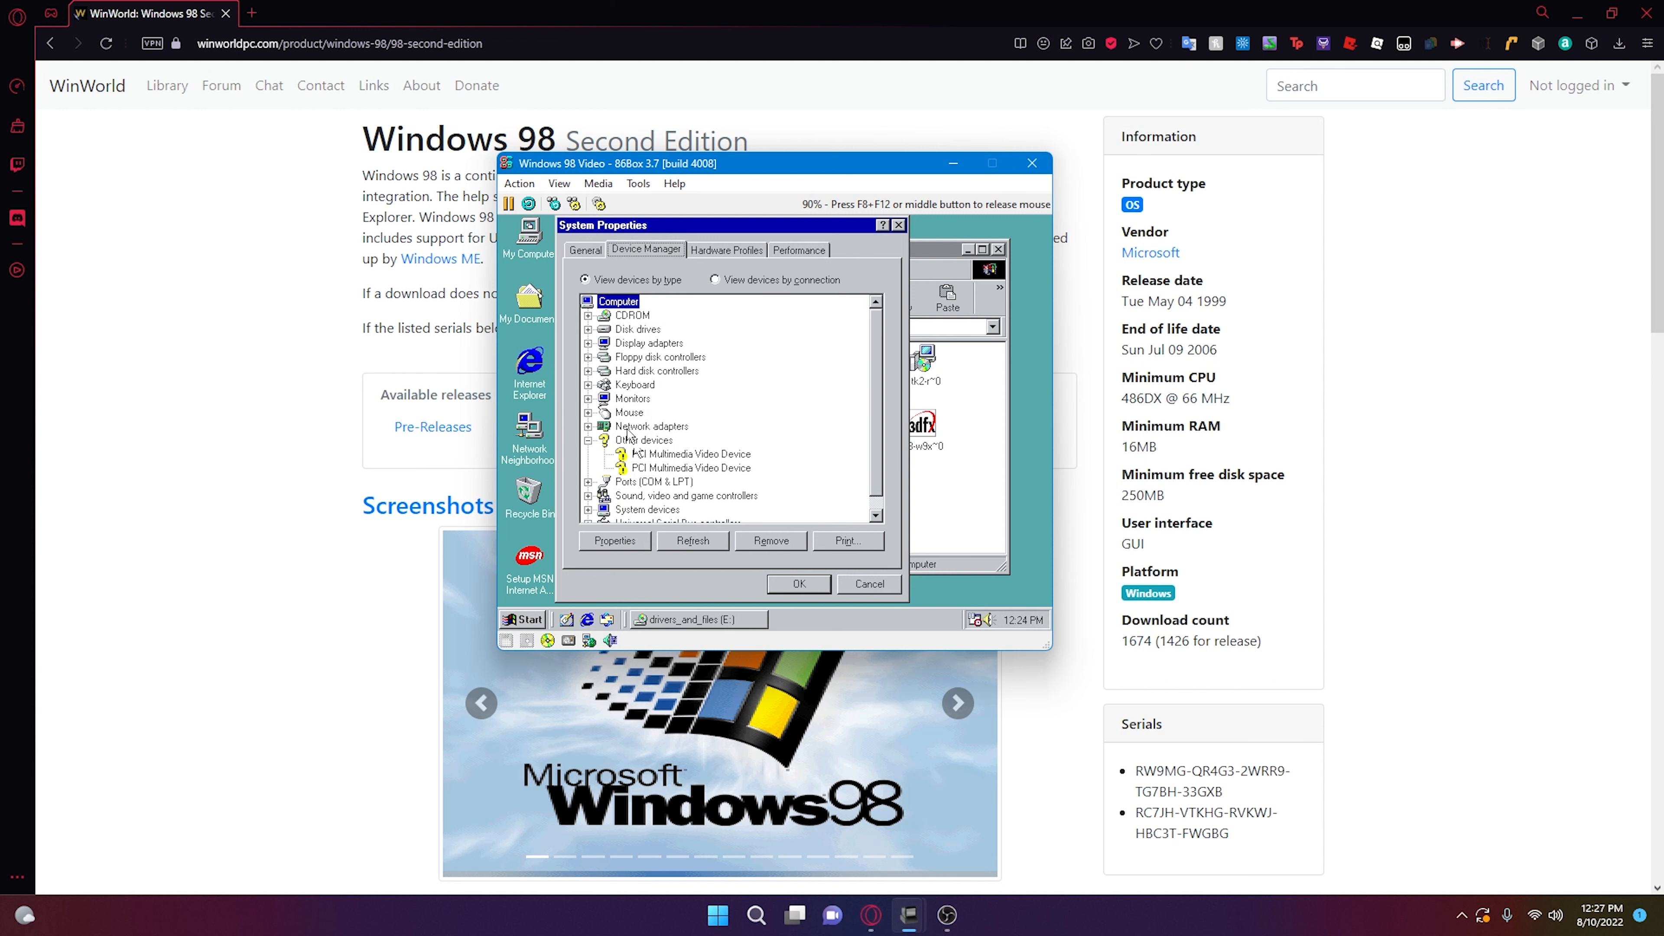
- Start a driver update for the first PCI Multimedia Video Device, choosing a driver list from a specific location and installation from disk
double_click(668, 455)
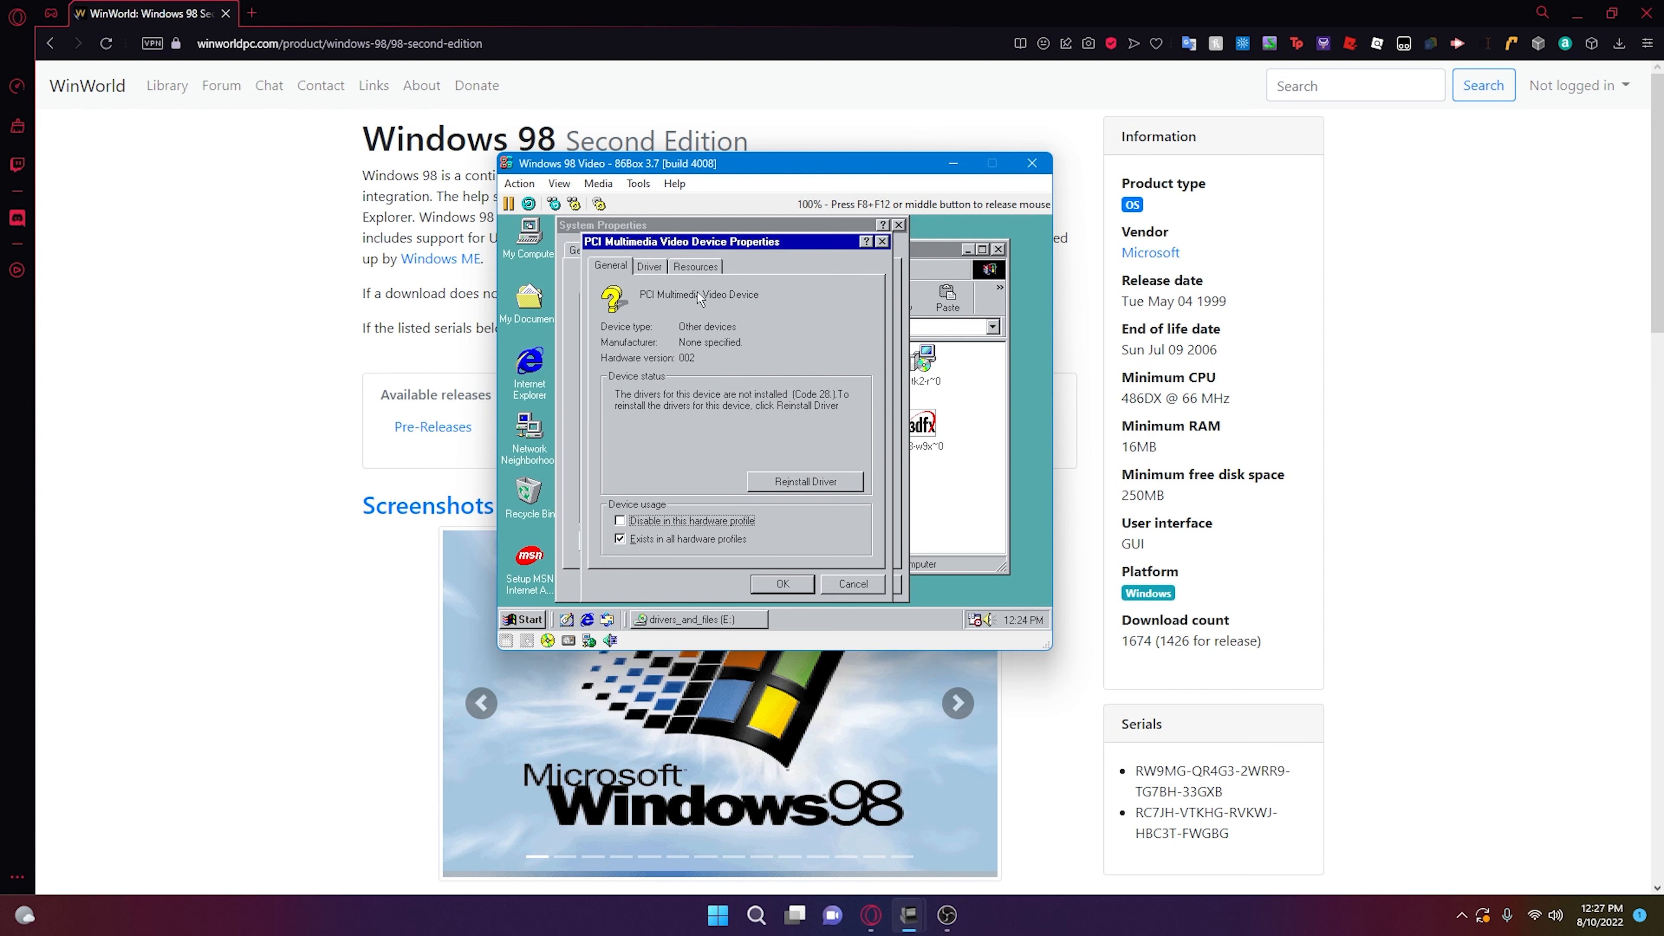
left_click(650, 266)
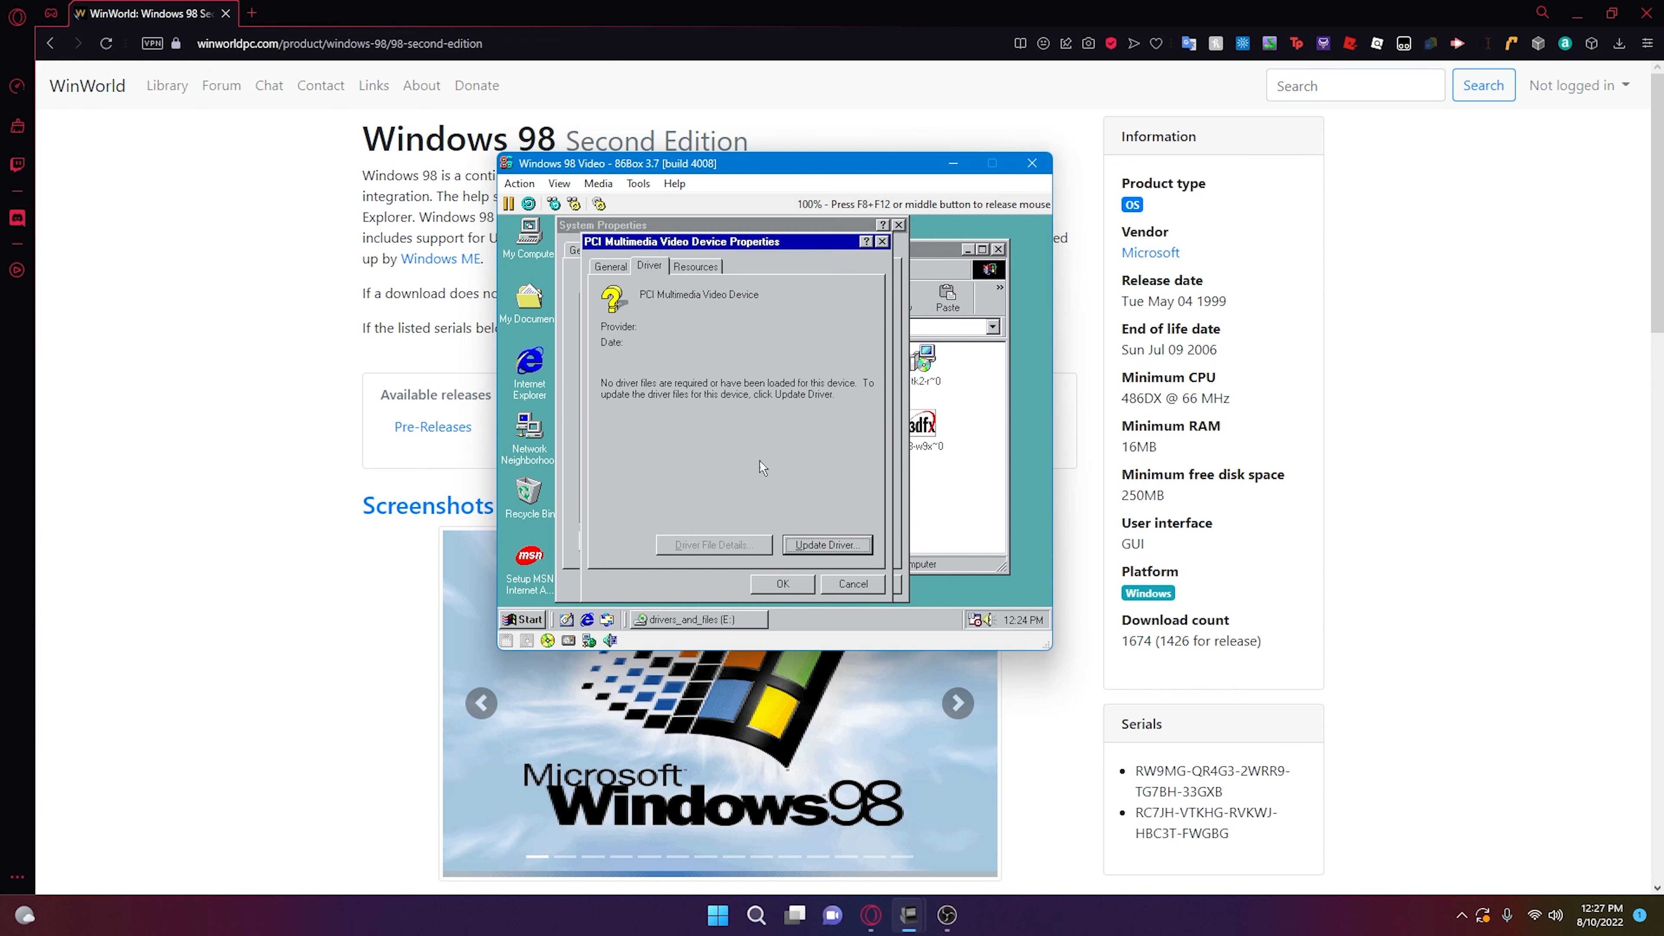
left_click(848, 542)
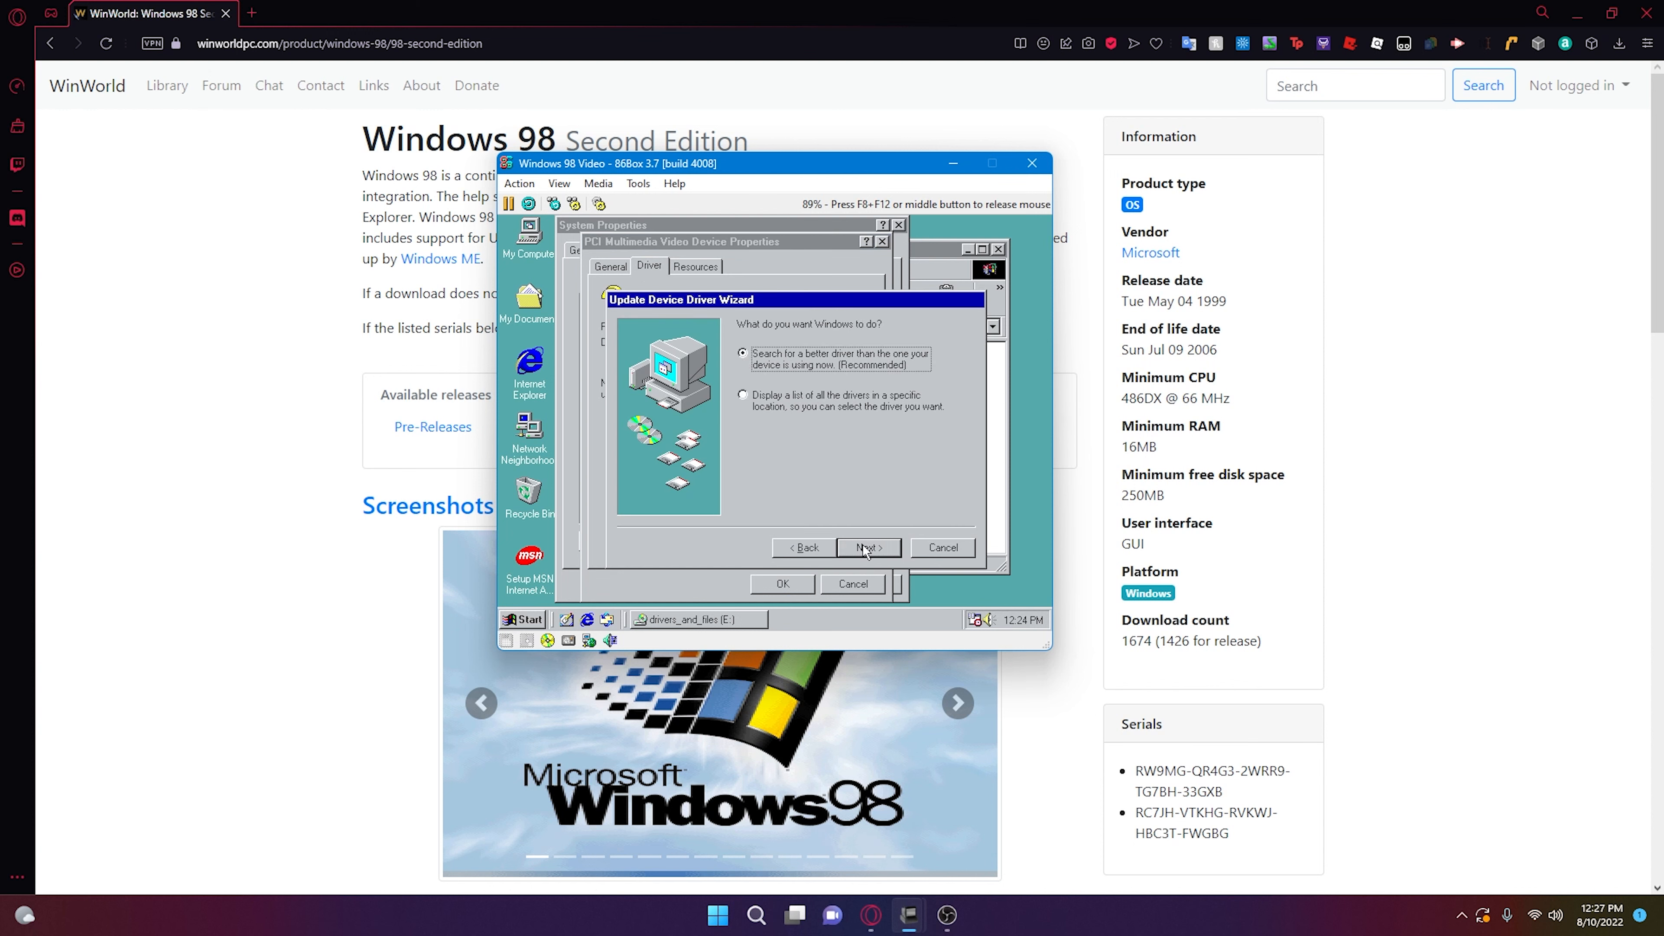
left_click(846, 415)
left_click(871, 548)
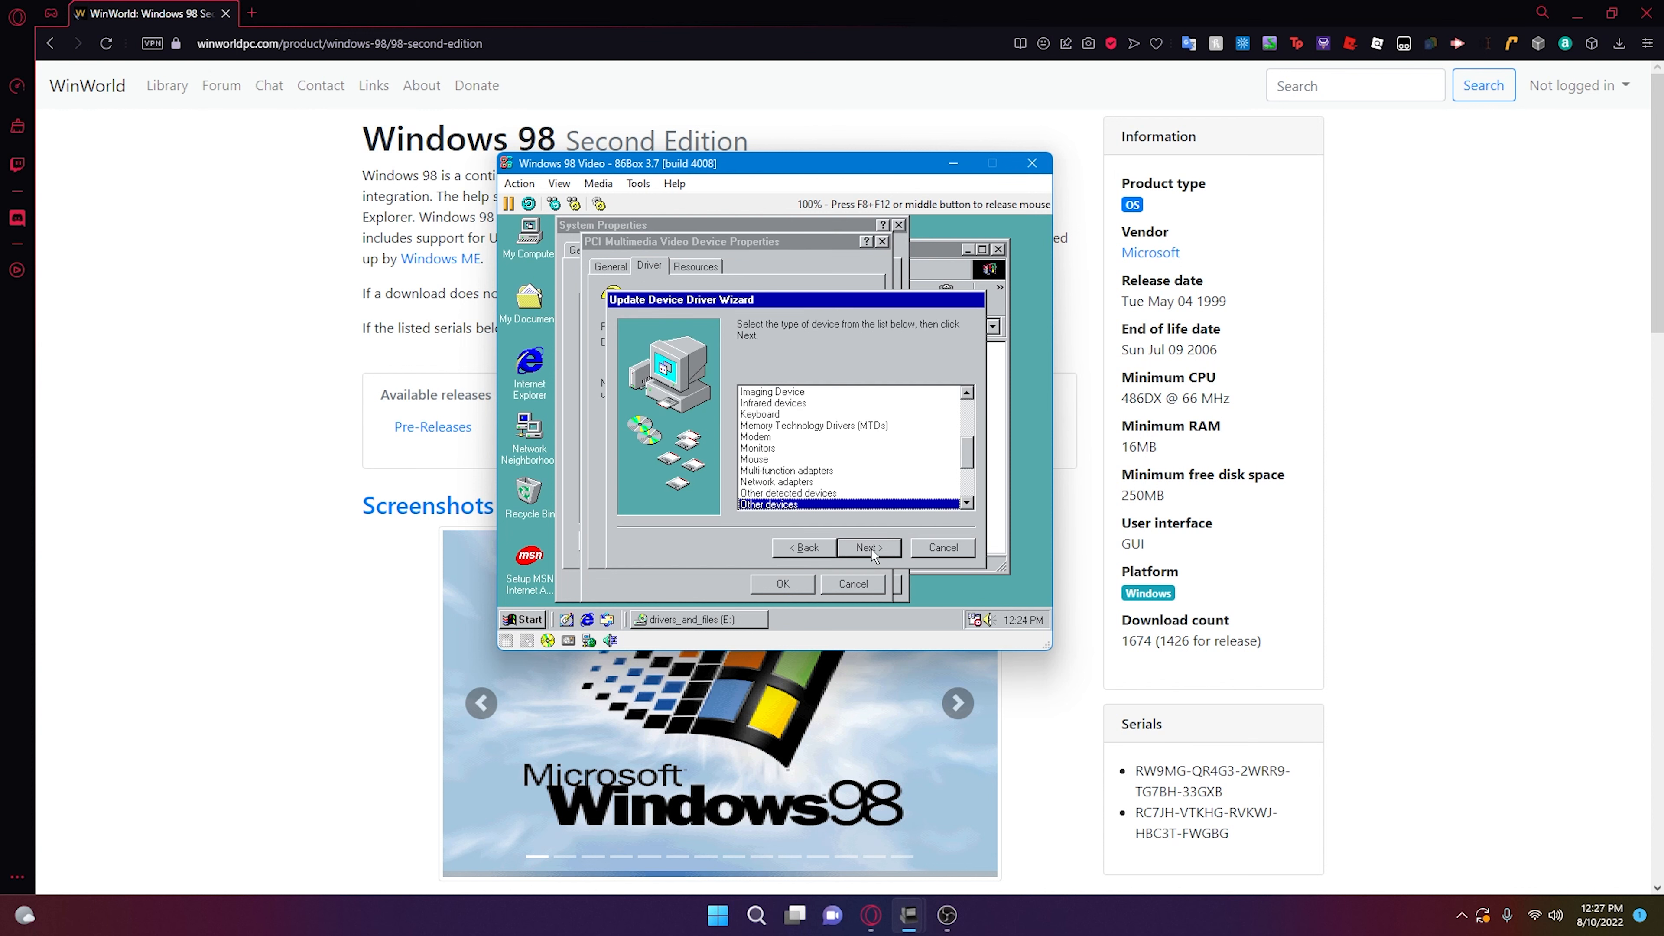
left_click(871, 546)
key("Return")
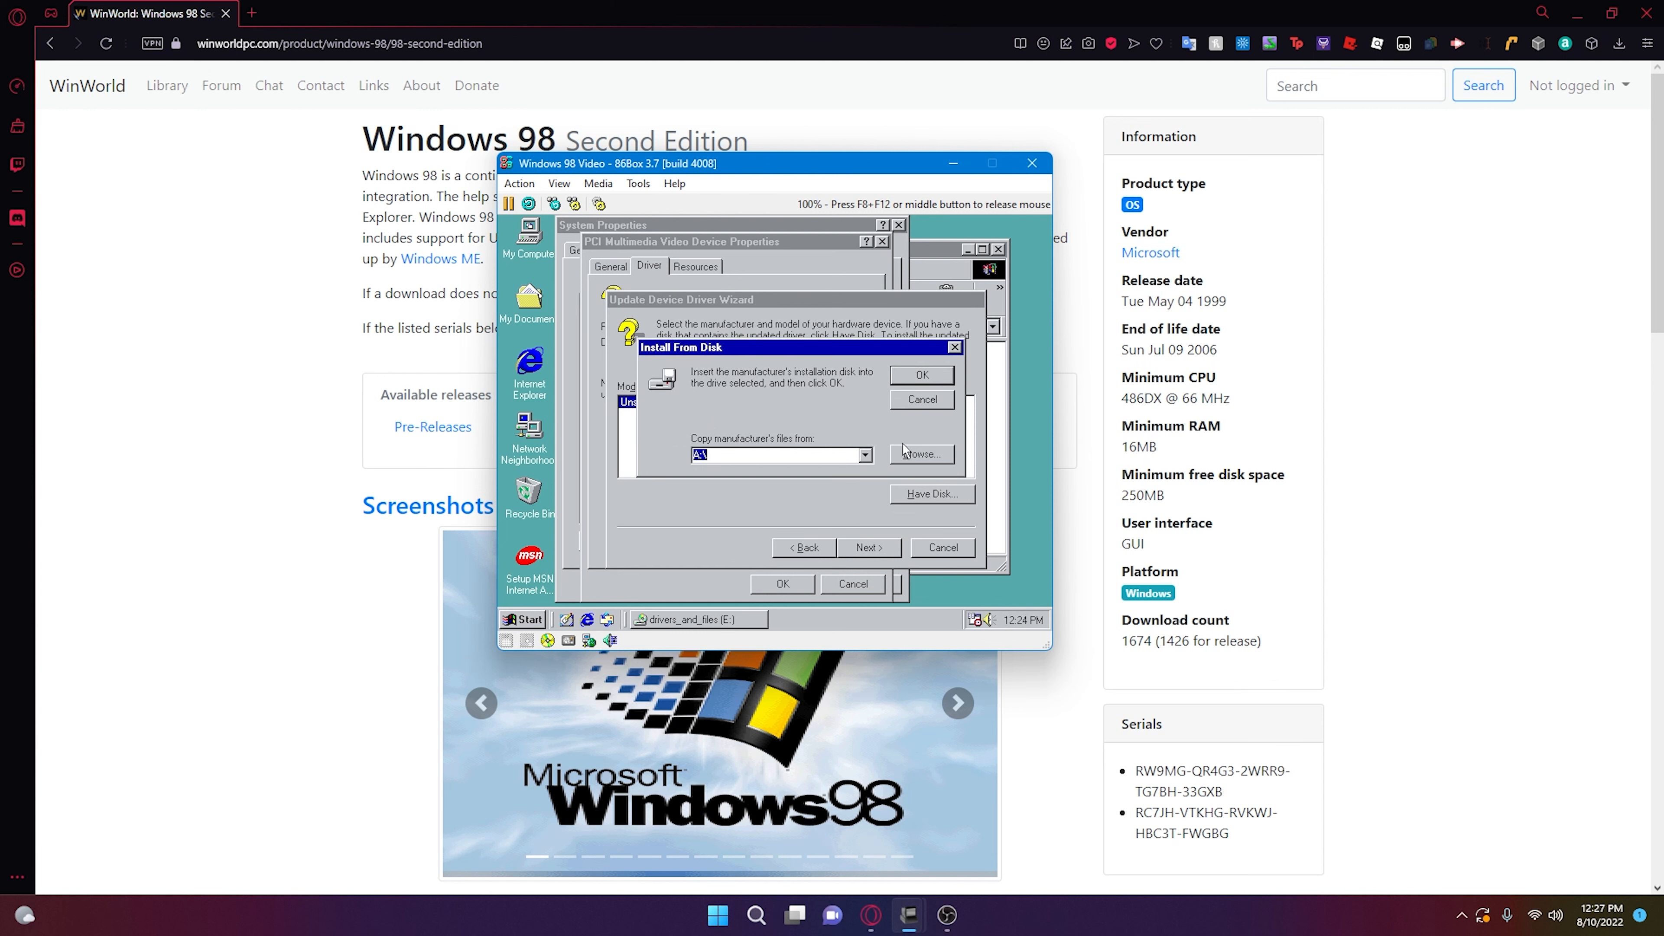
- Browse to C:\WINDOWS\TEMP and select voodoo2.inf as the manufacturer's driver file
left_click(920, 454)
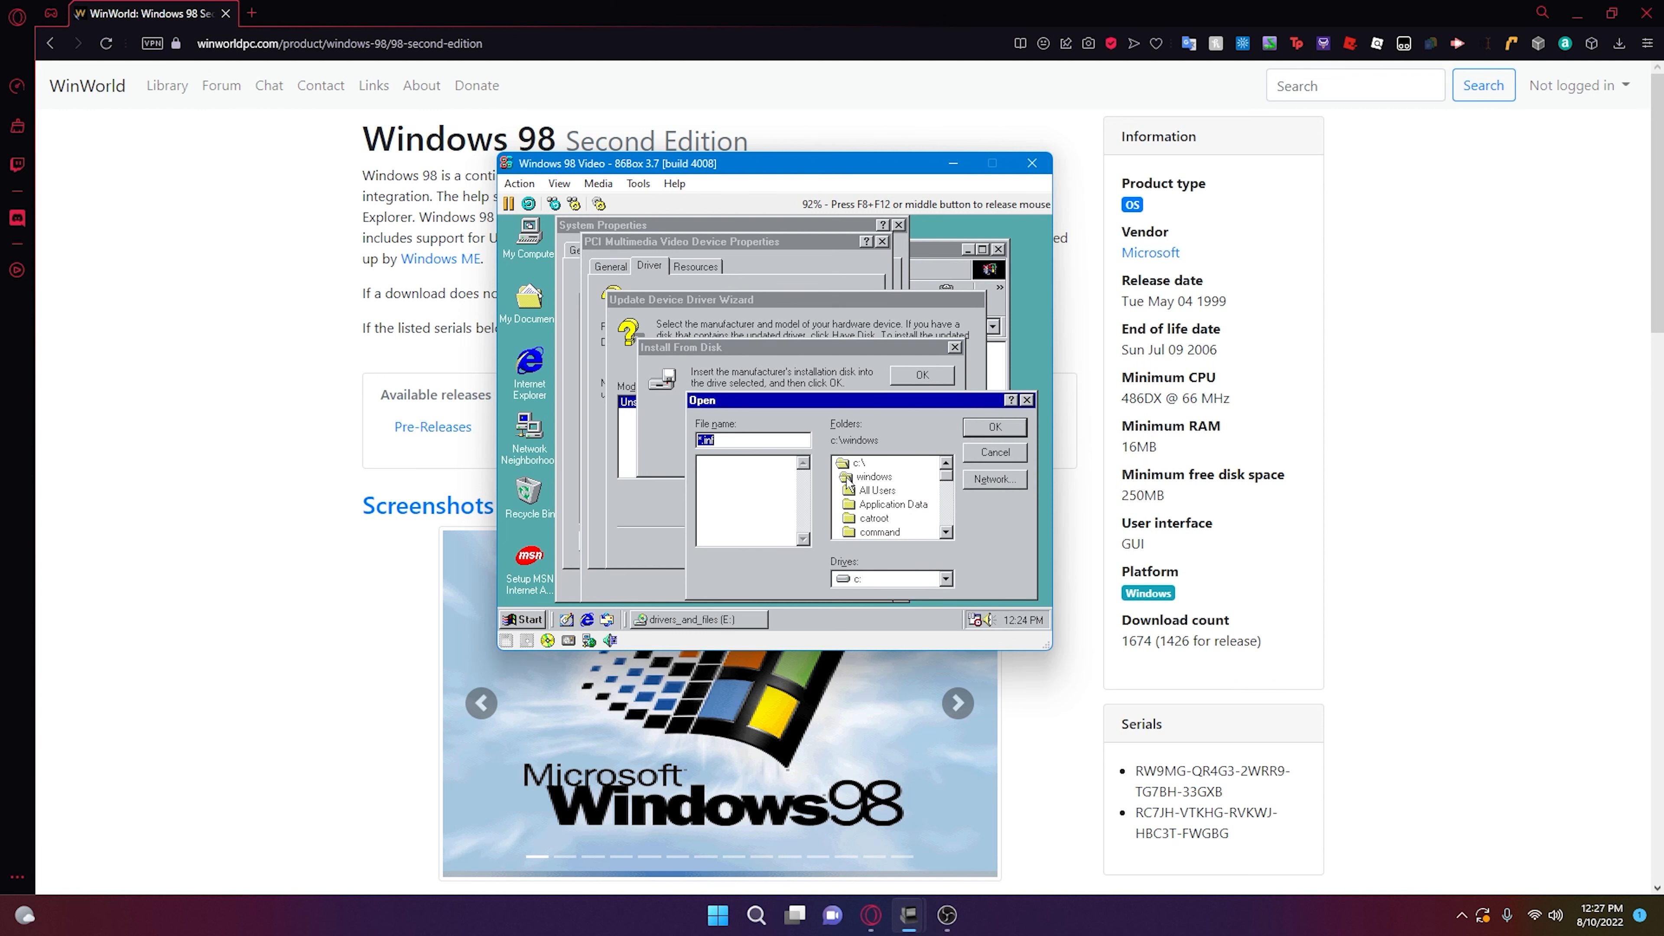
left_click(943, 531)
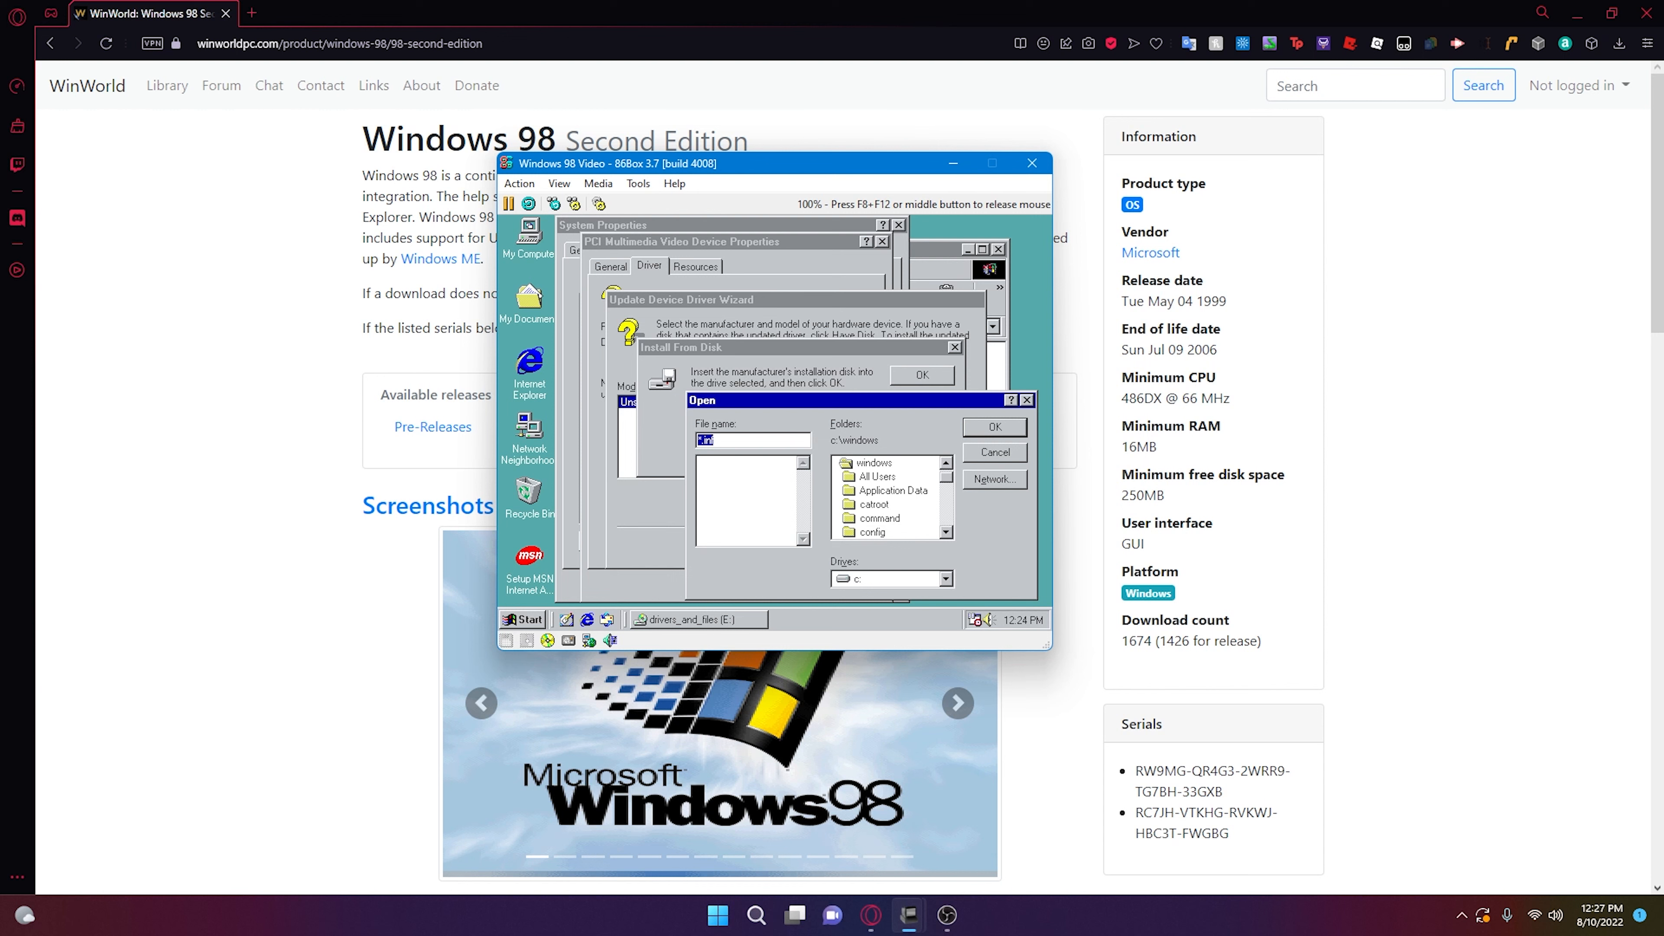
left_click(943, 532)
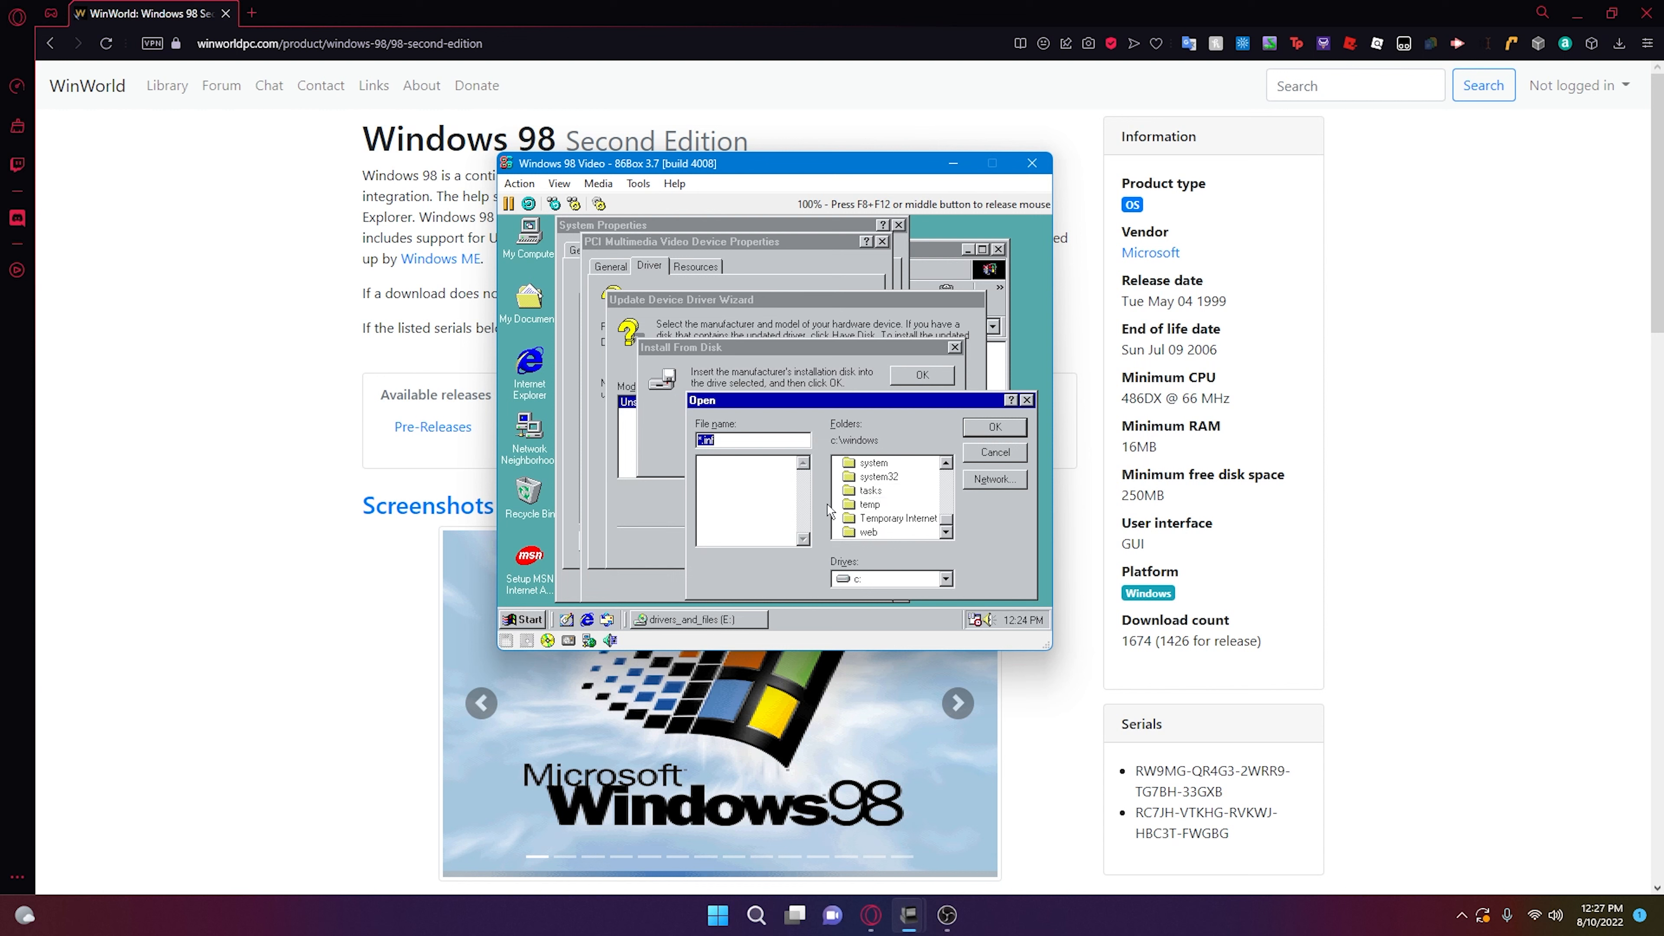
double_click(854, 493)
left_click(893, 477)
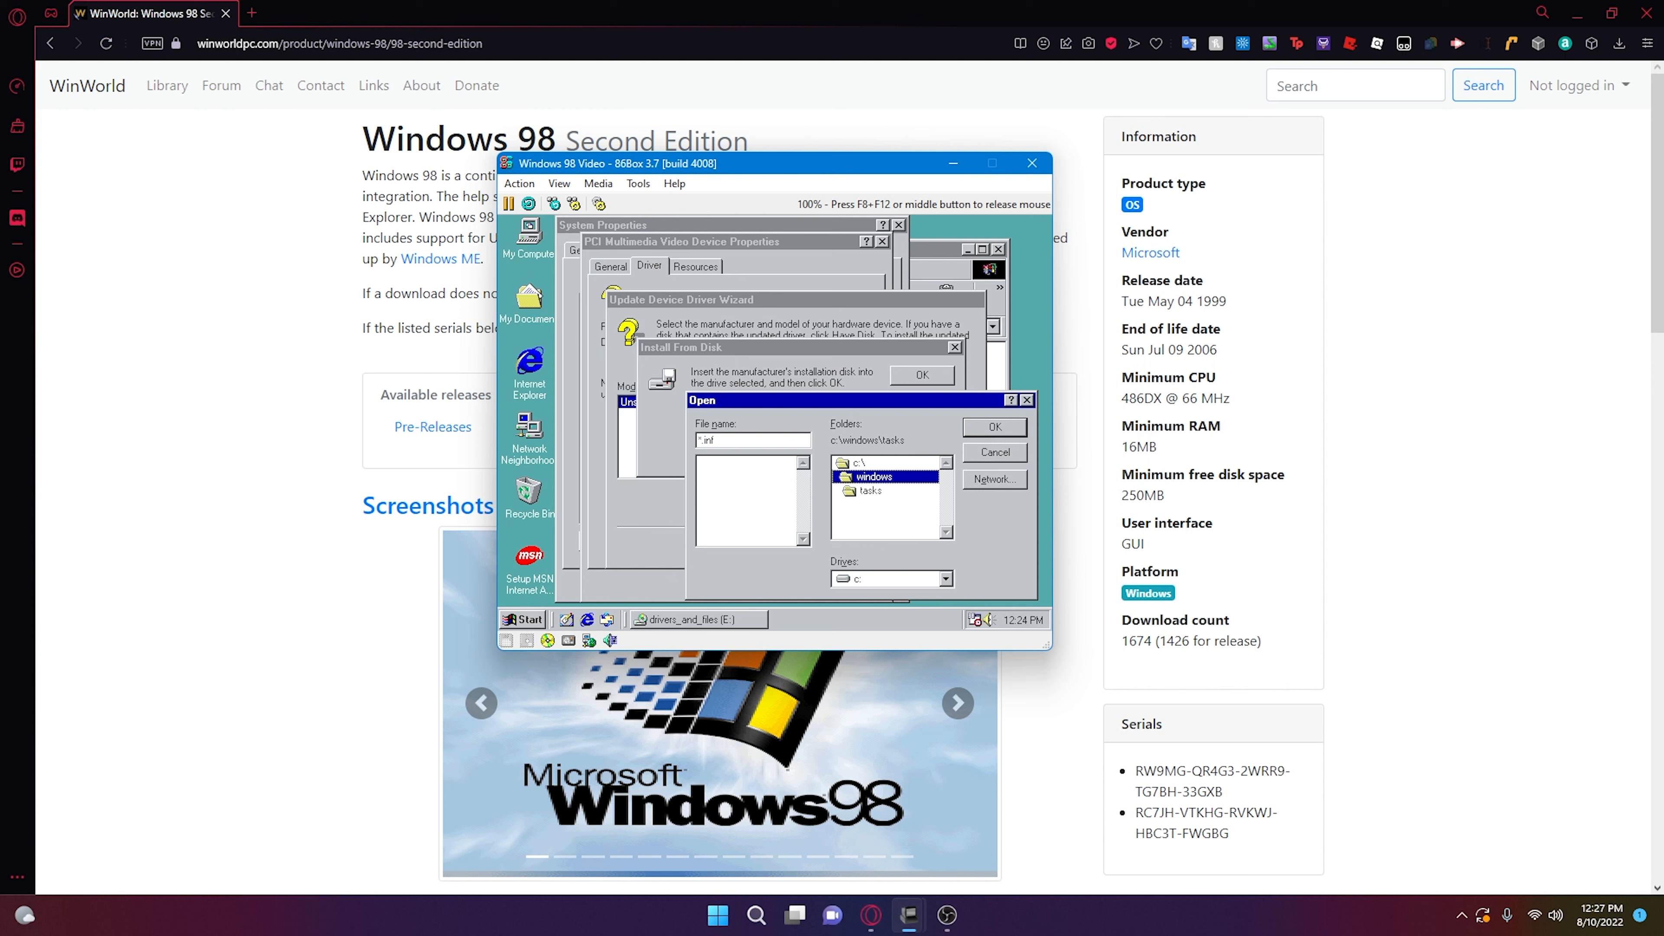
double_click(892, 477)
left_click(947, 533)
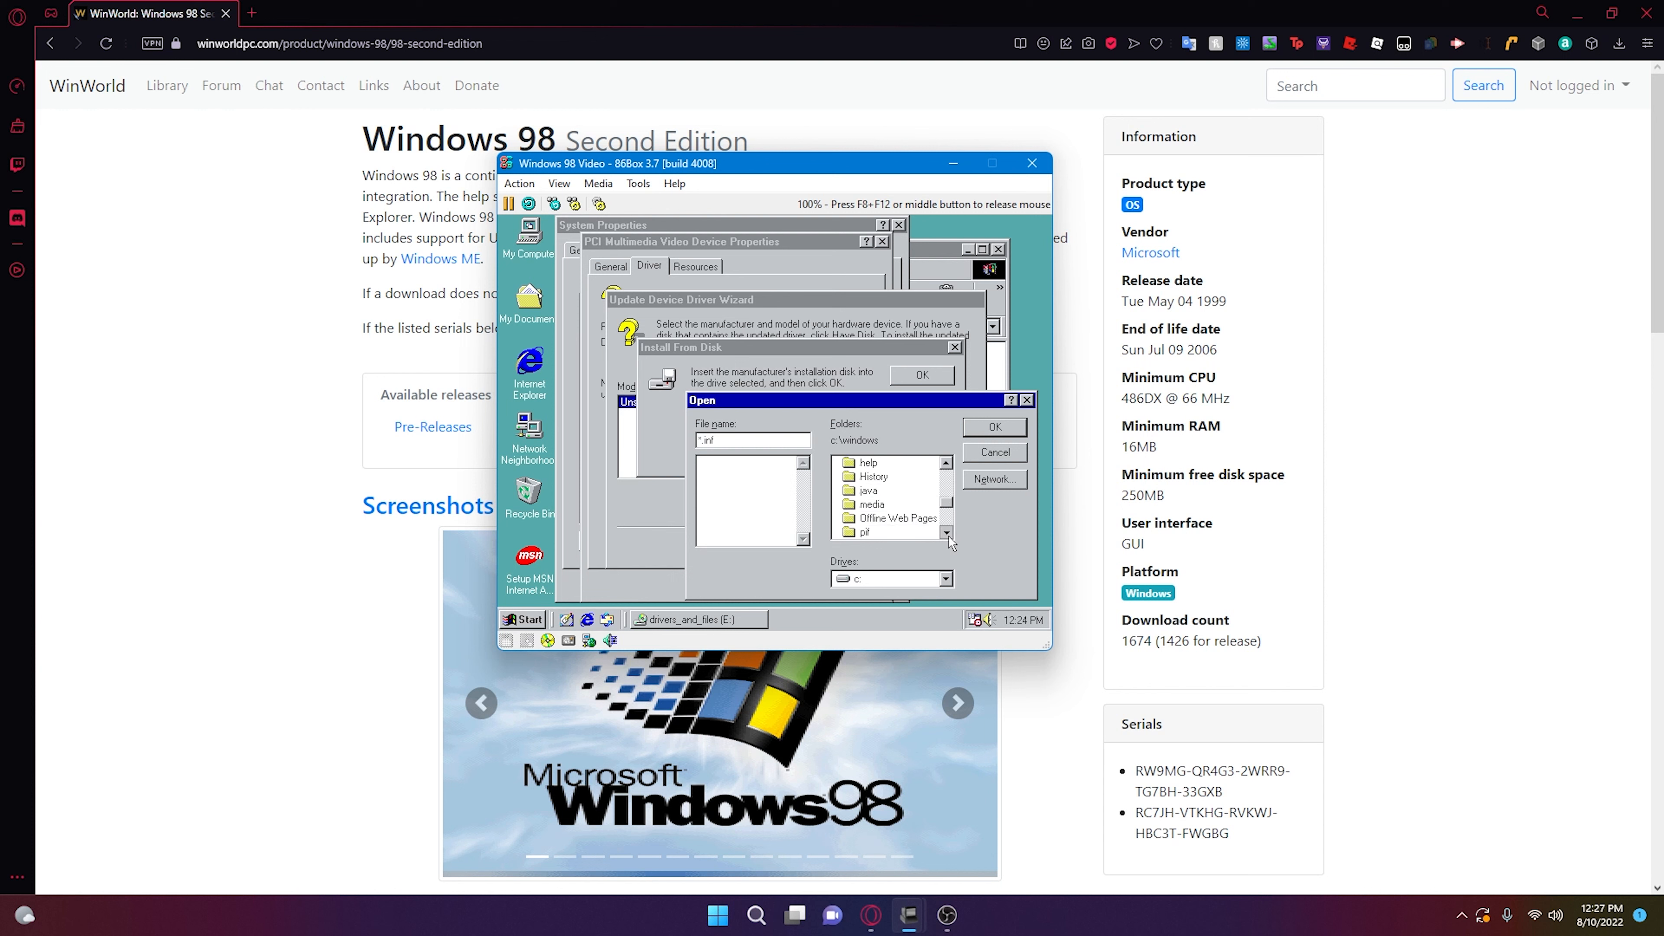
left_click(947, 533)
left_click(946, 533)
left_click(947, 533)
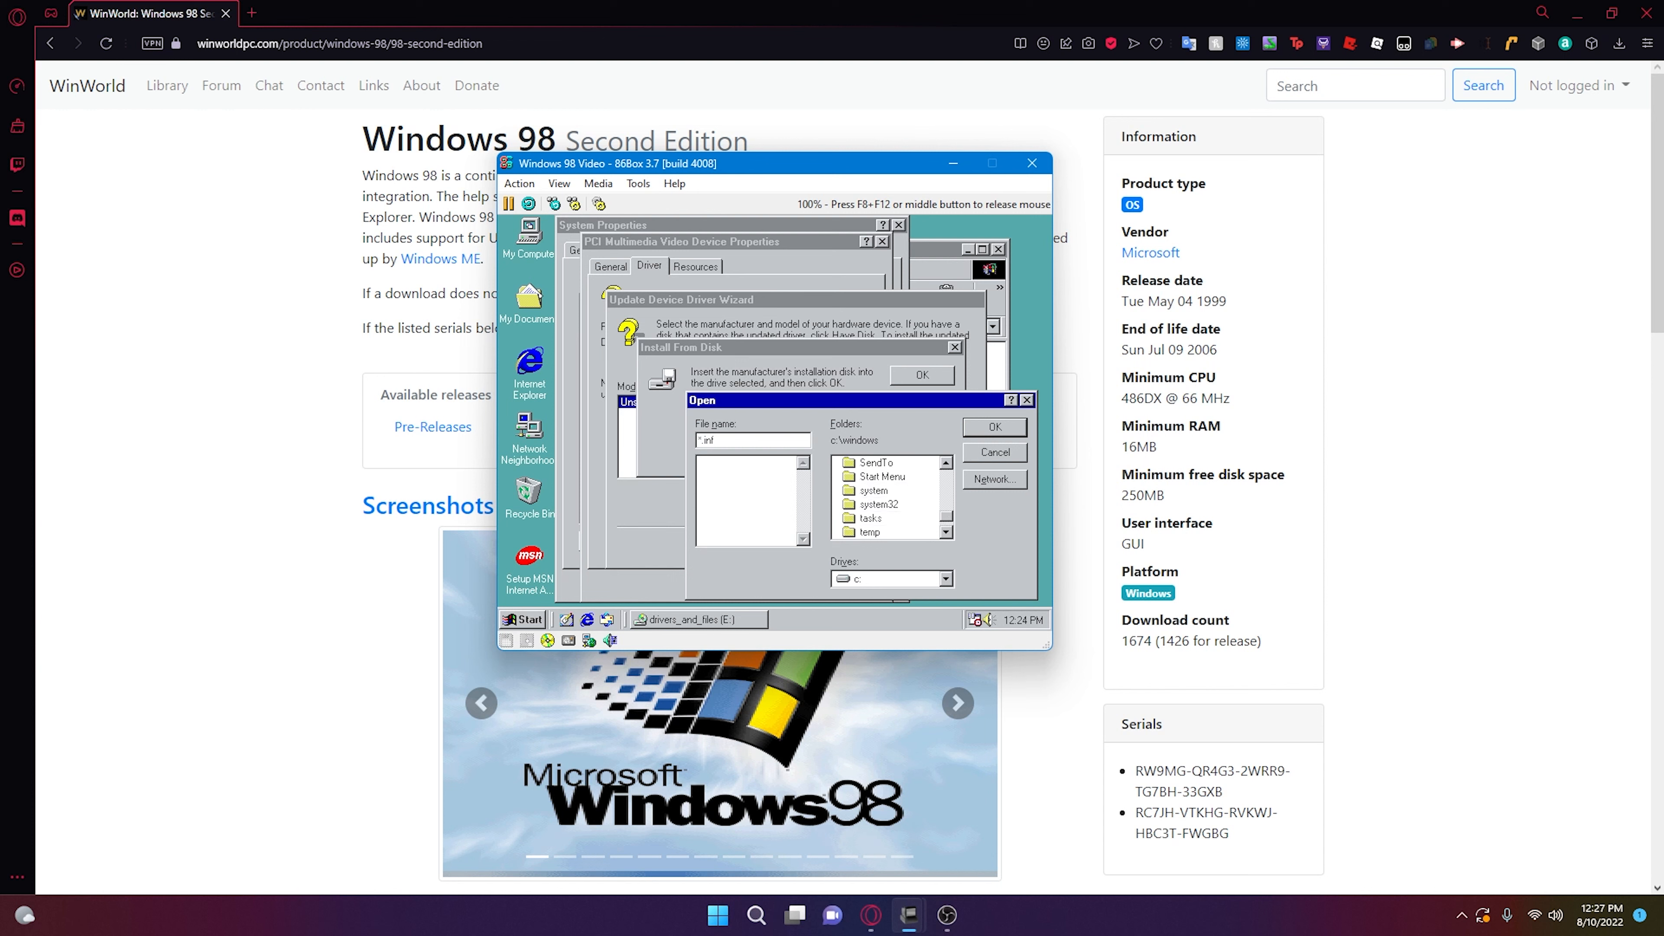
double_click(866, 532)
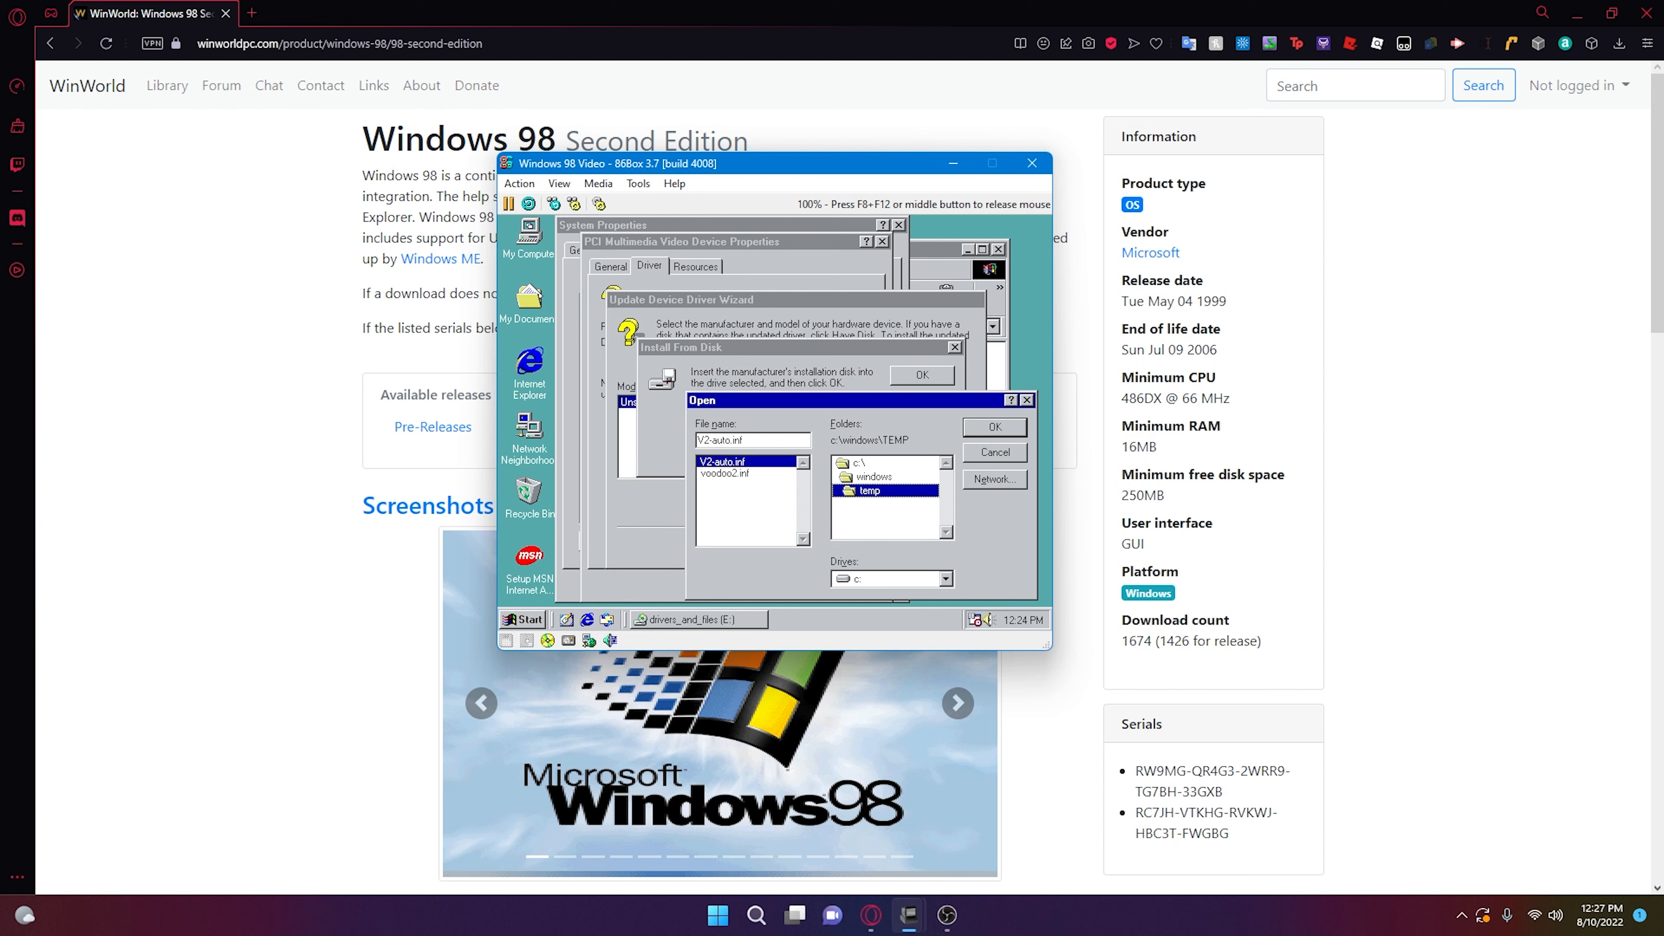
double_click(726, 473)
left_click(892, 375)
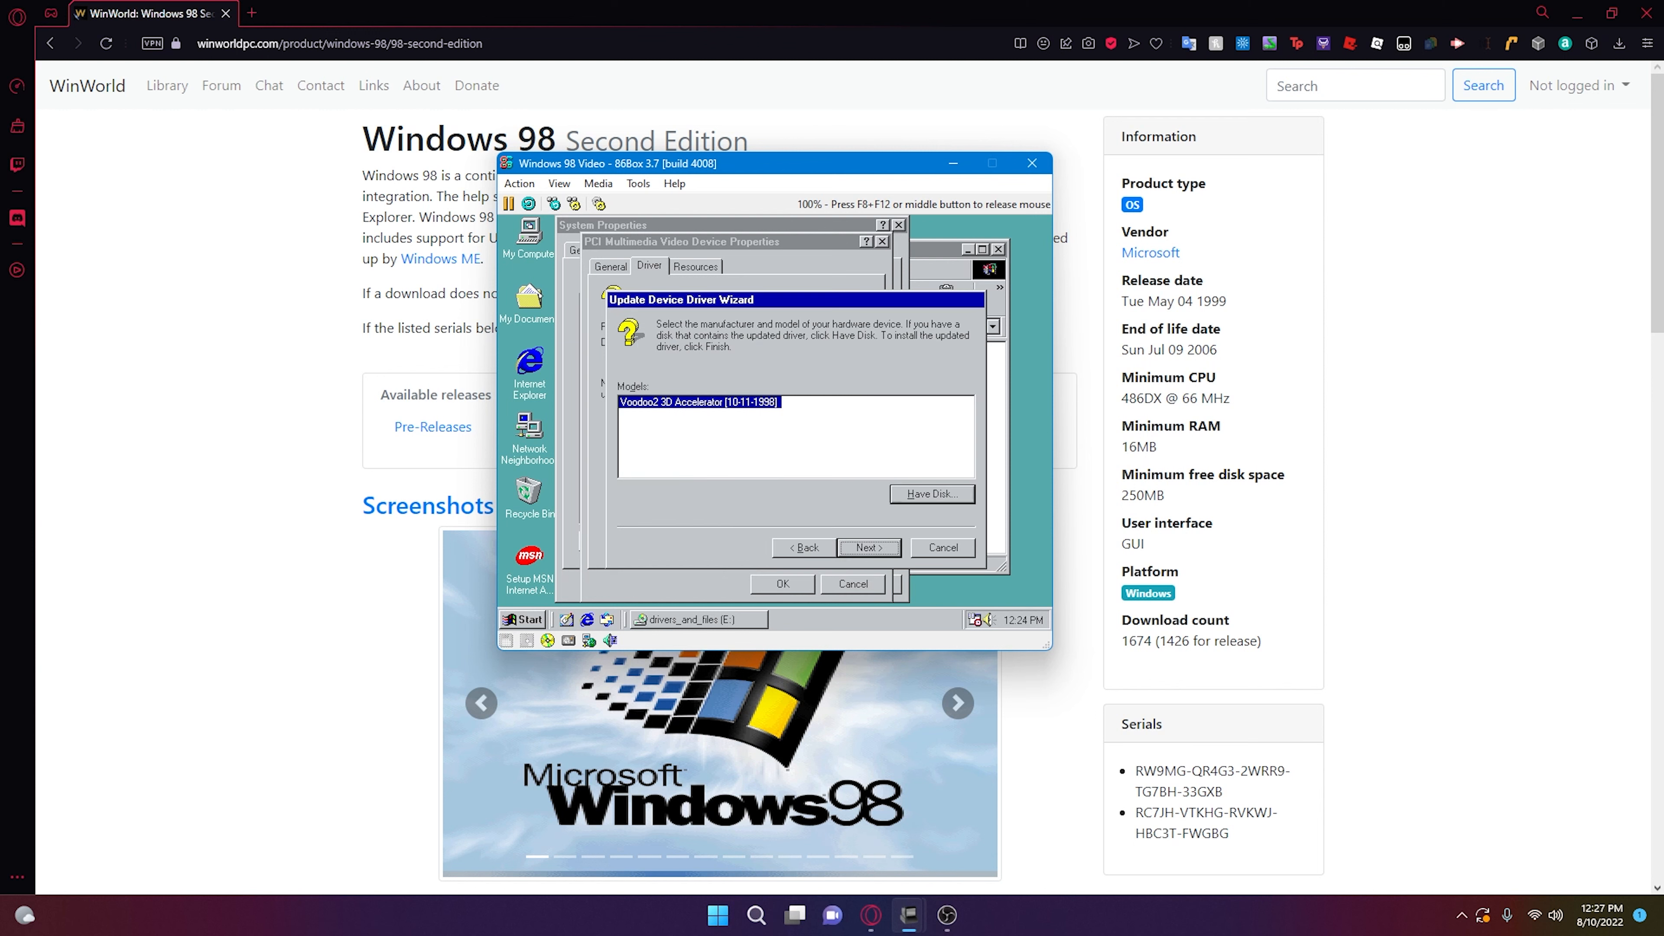
- Install the Voodoo2 3D Accelerator driver, keeping existing newer files in version conflicts, and restart Windows
left_click(862, 544)
left_click(862, 545)
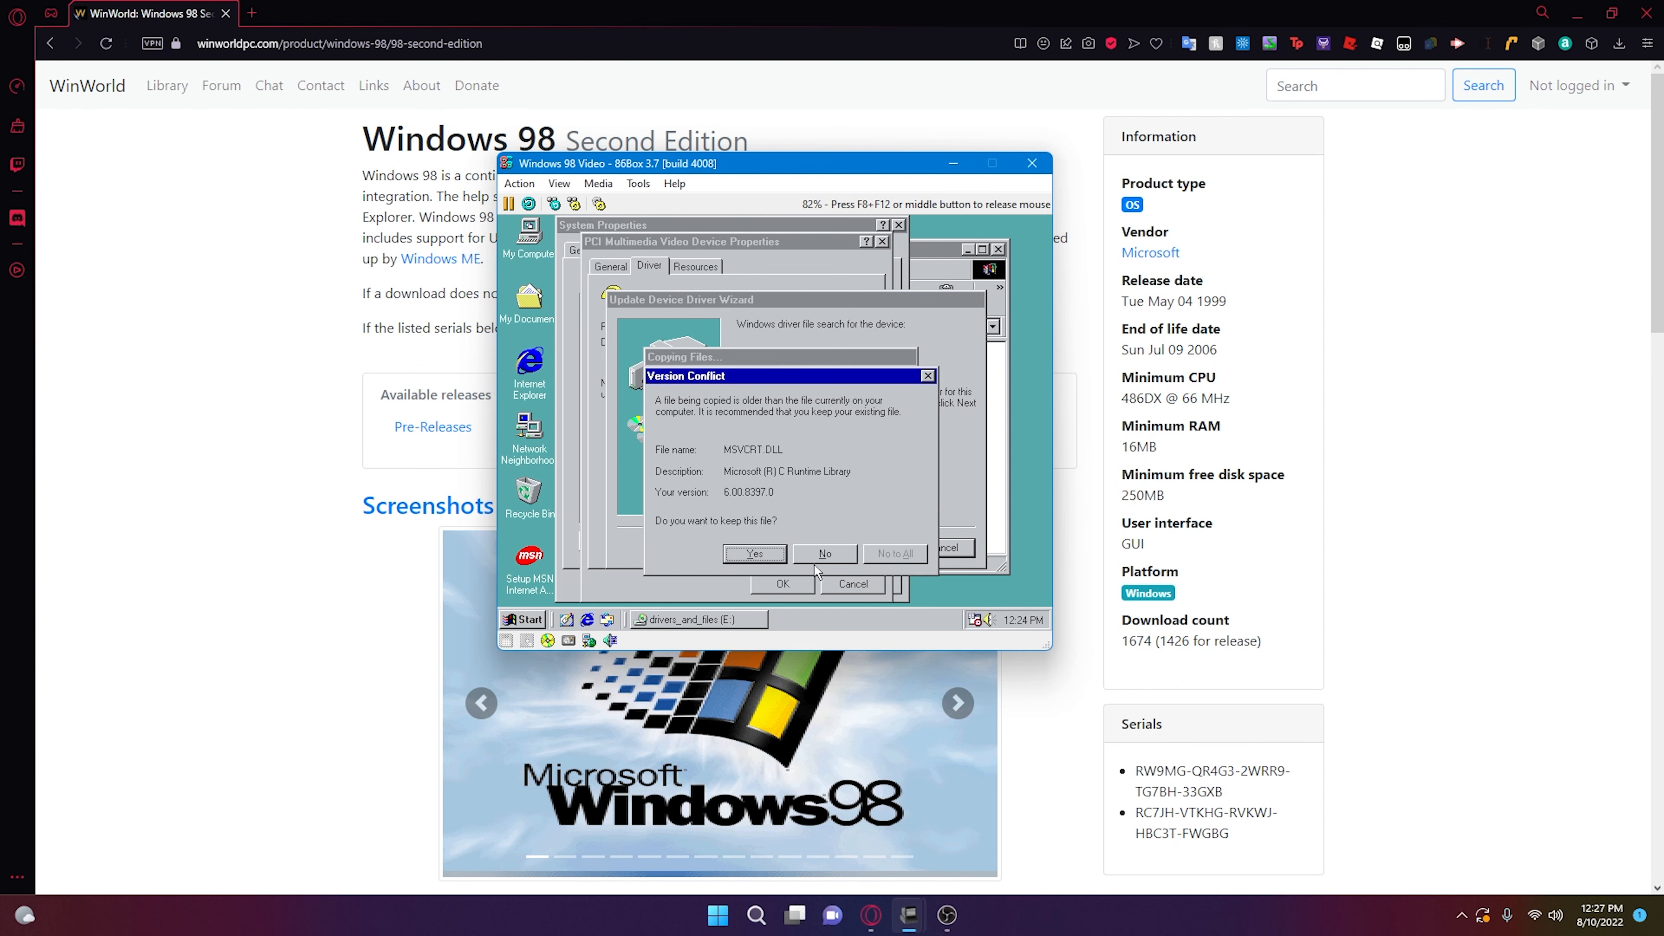
key("Return")
key("Return")
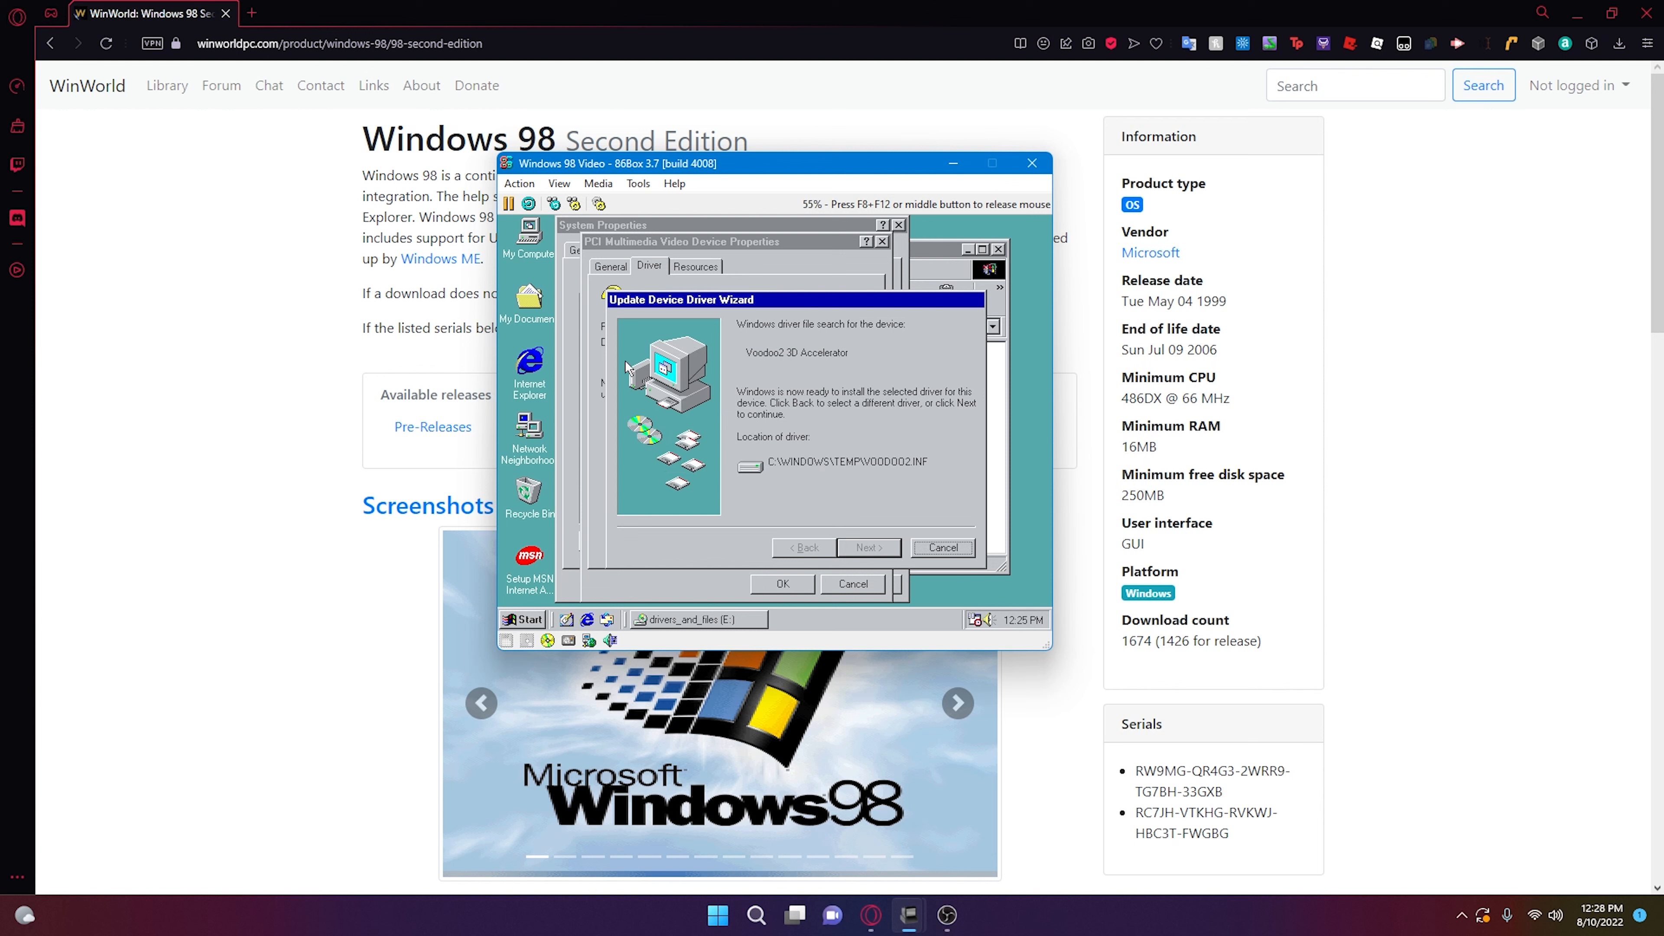
left_click(896, 554)
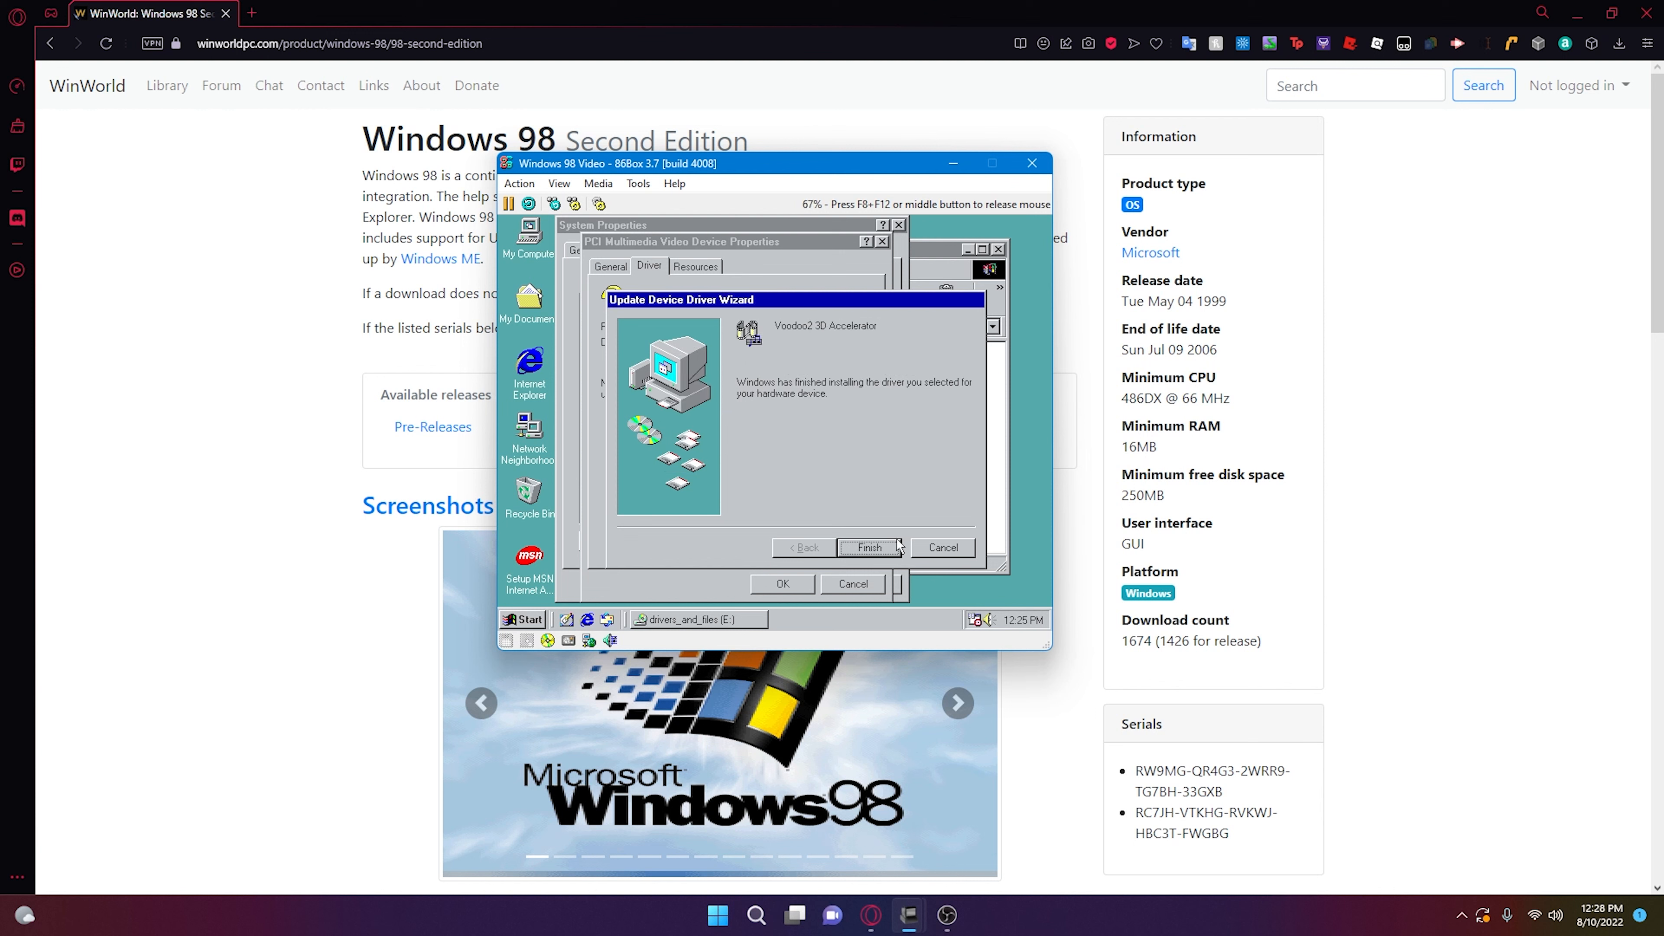
left_click(897, 547)
left_click(765, 466)
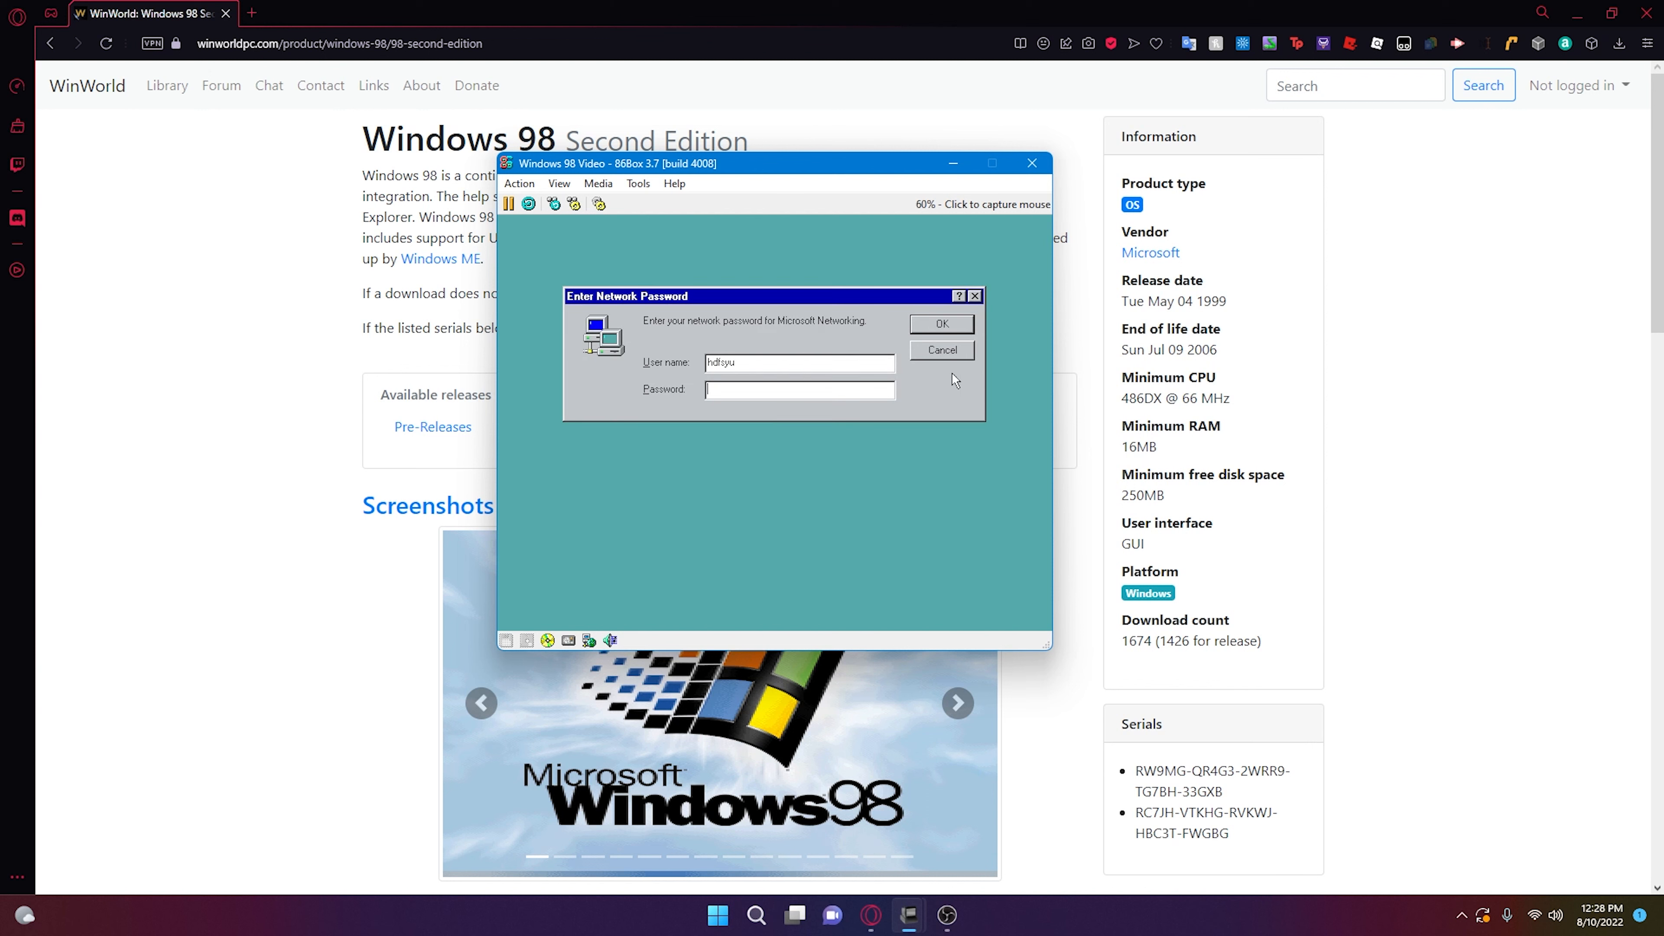
- Log on to Microsoft Networking with a blank password, stop the Welcome to Windows 98 screen from showing at startup, and close it
left_click(775, 430)
key("Return")
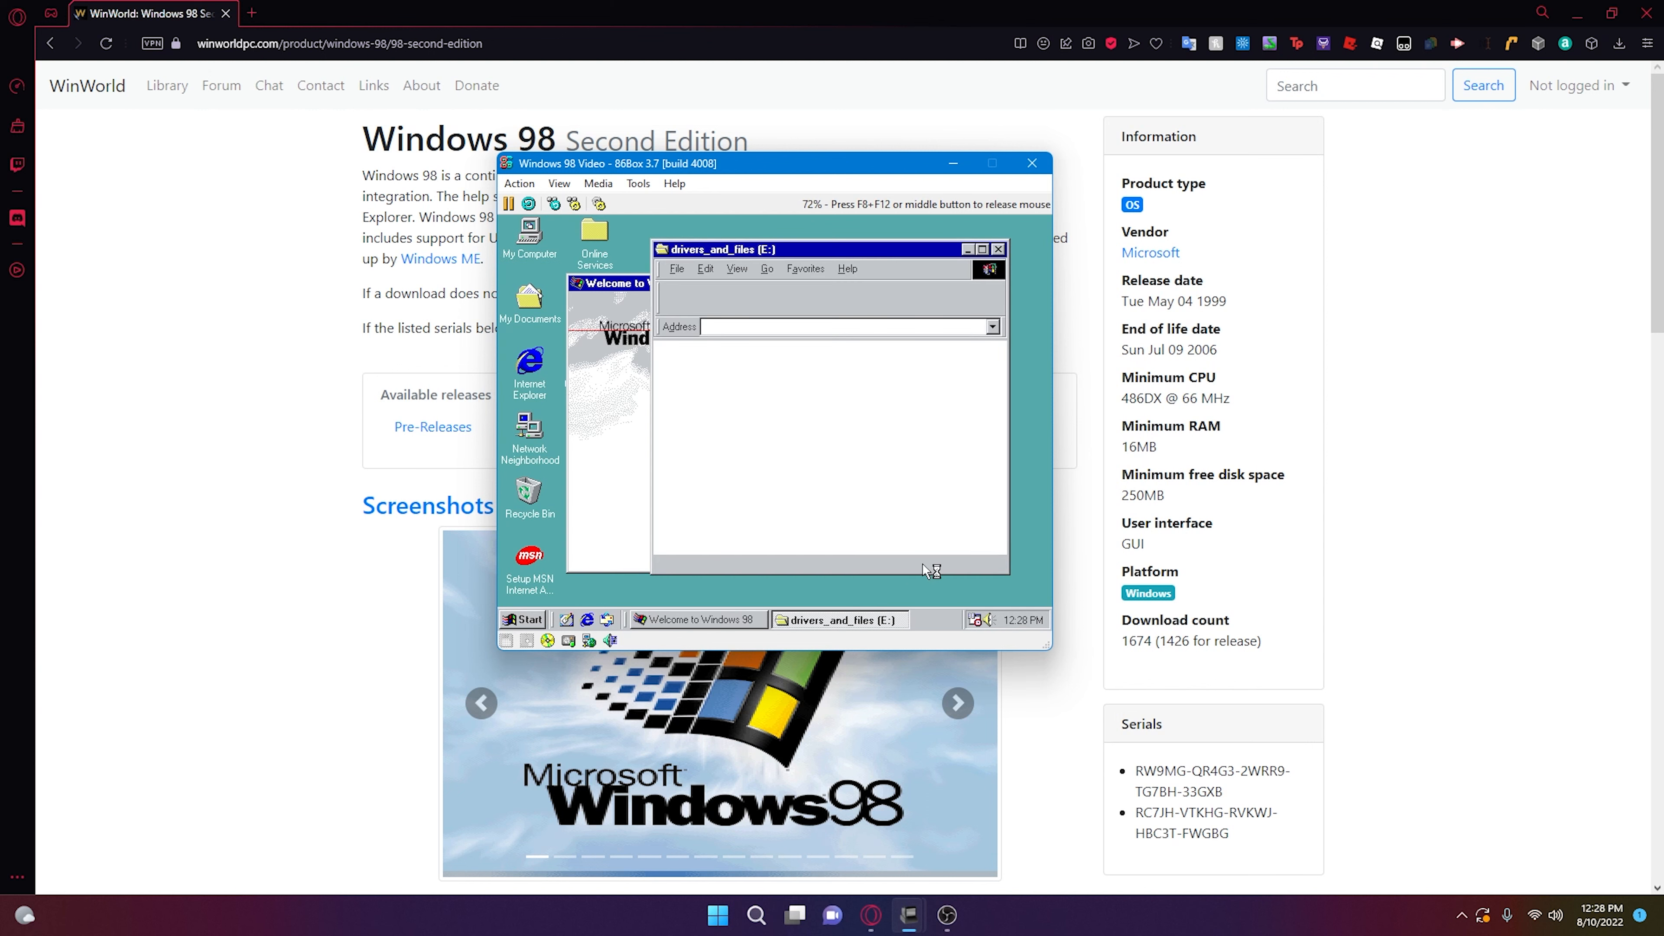
left_click(624, 329)
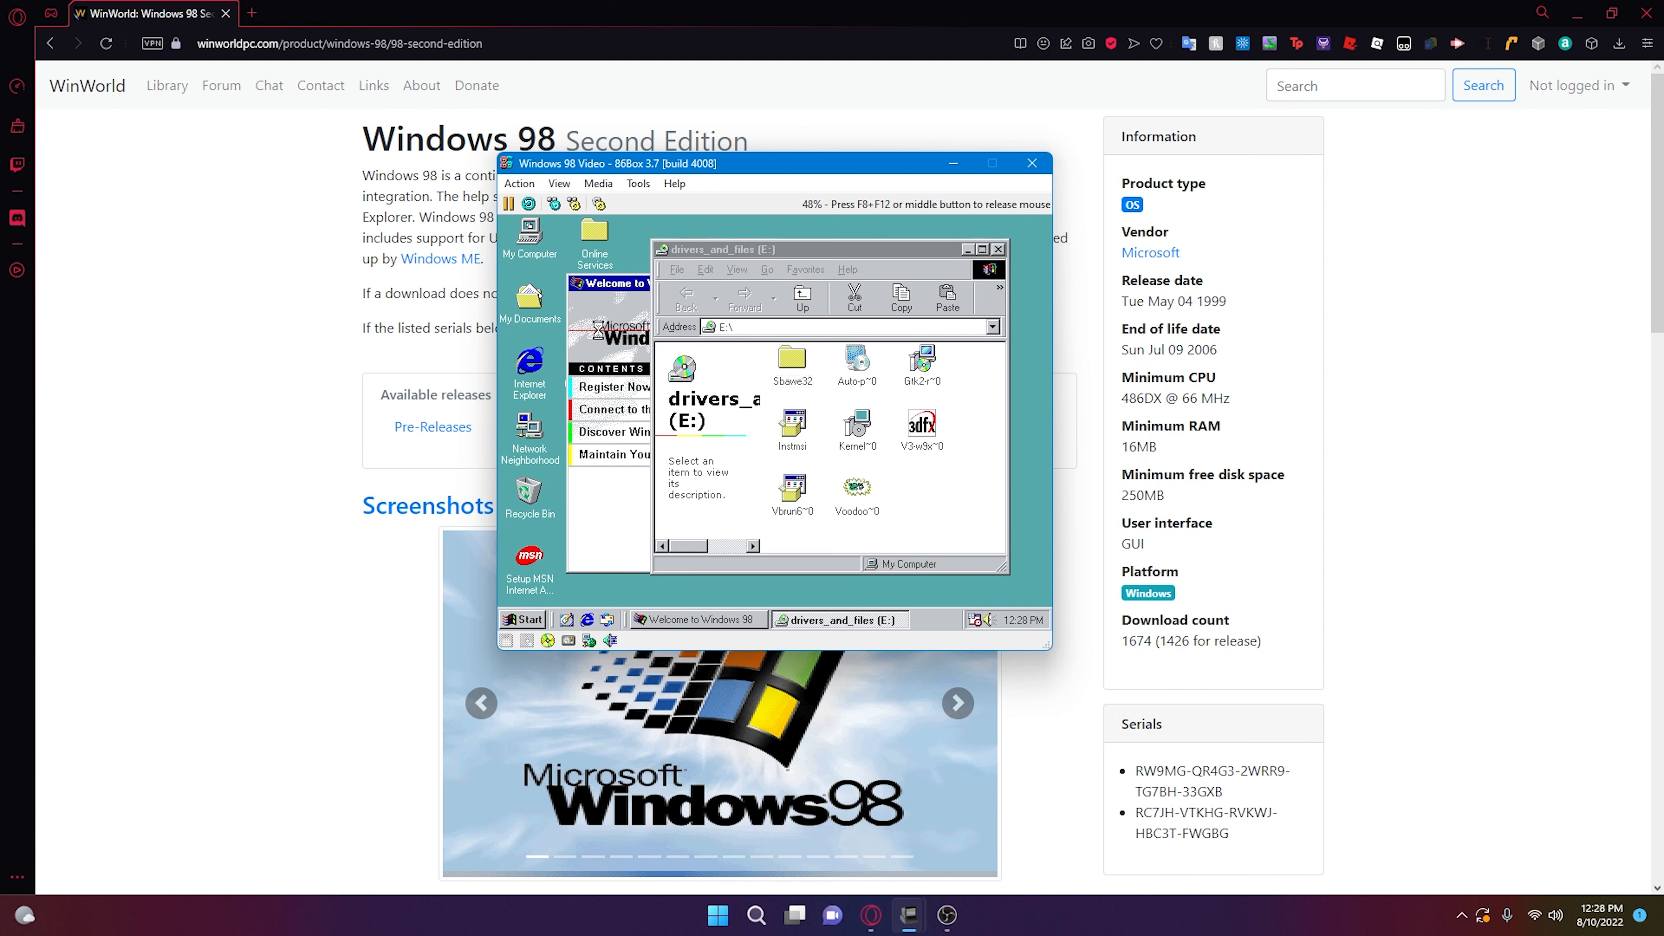
left_click(613, 561)
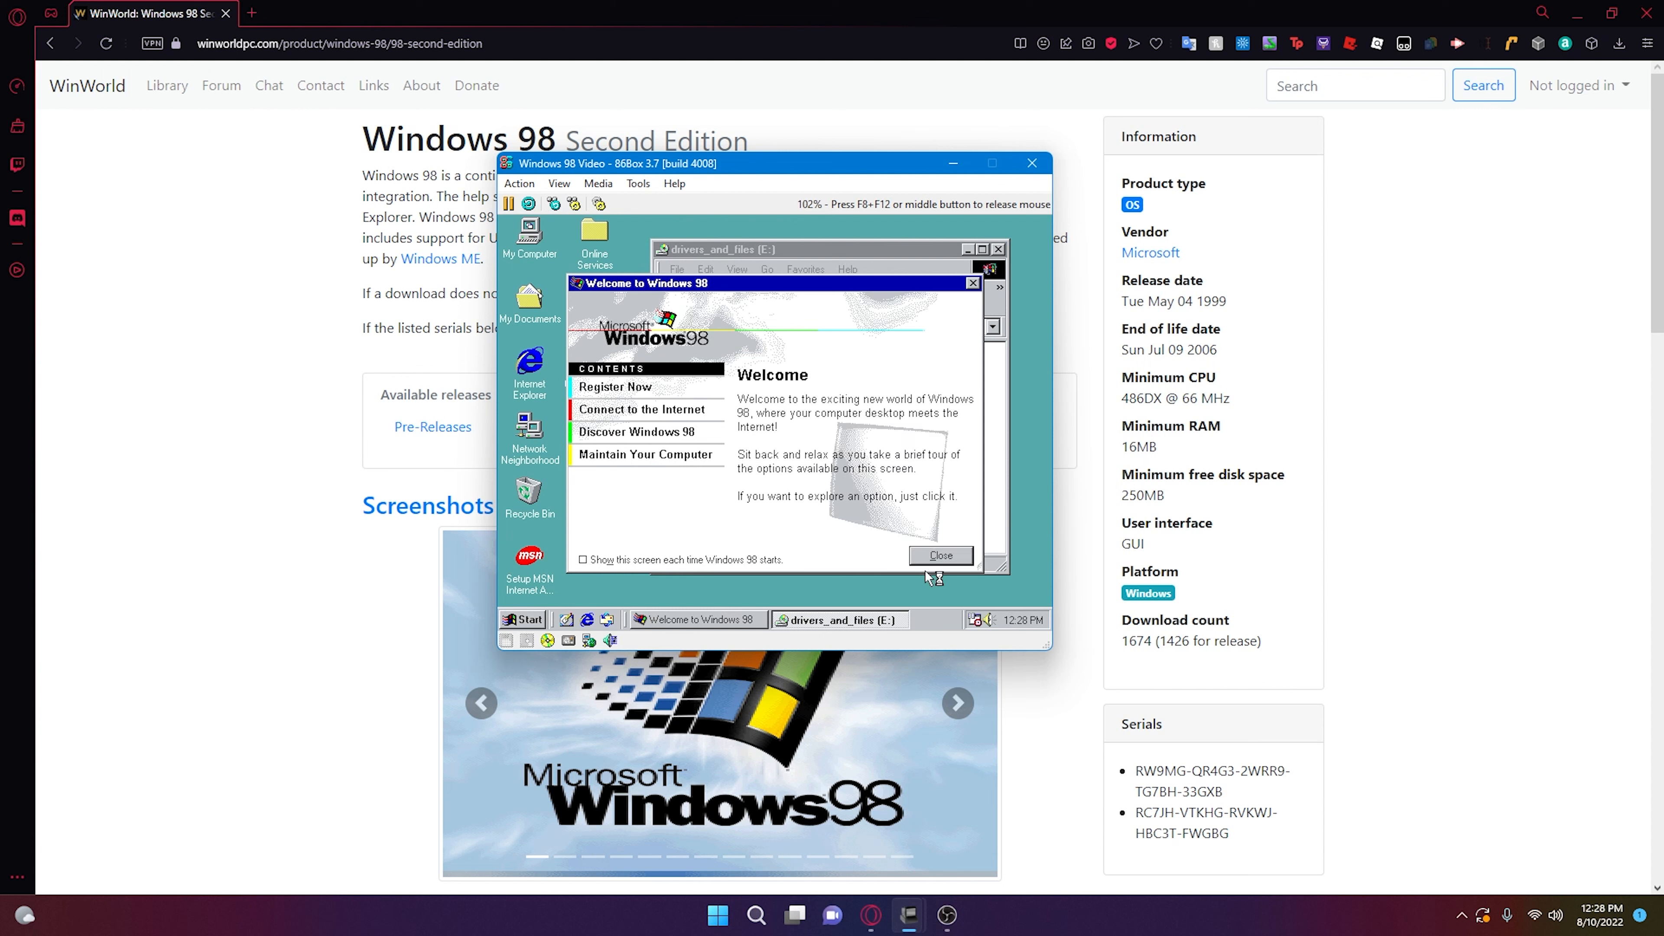
left_click(937, 557)
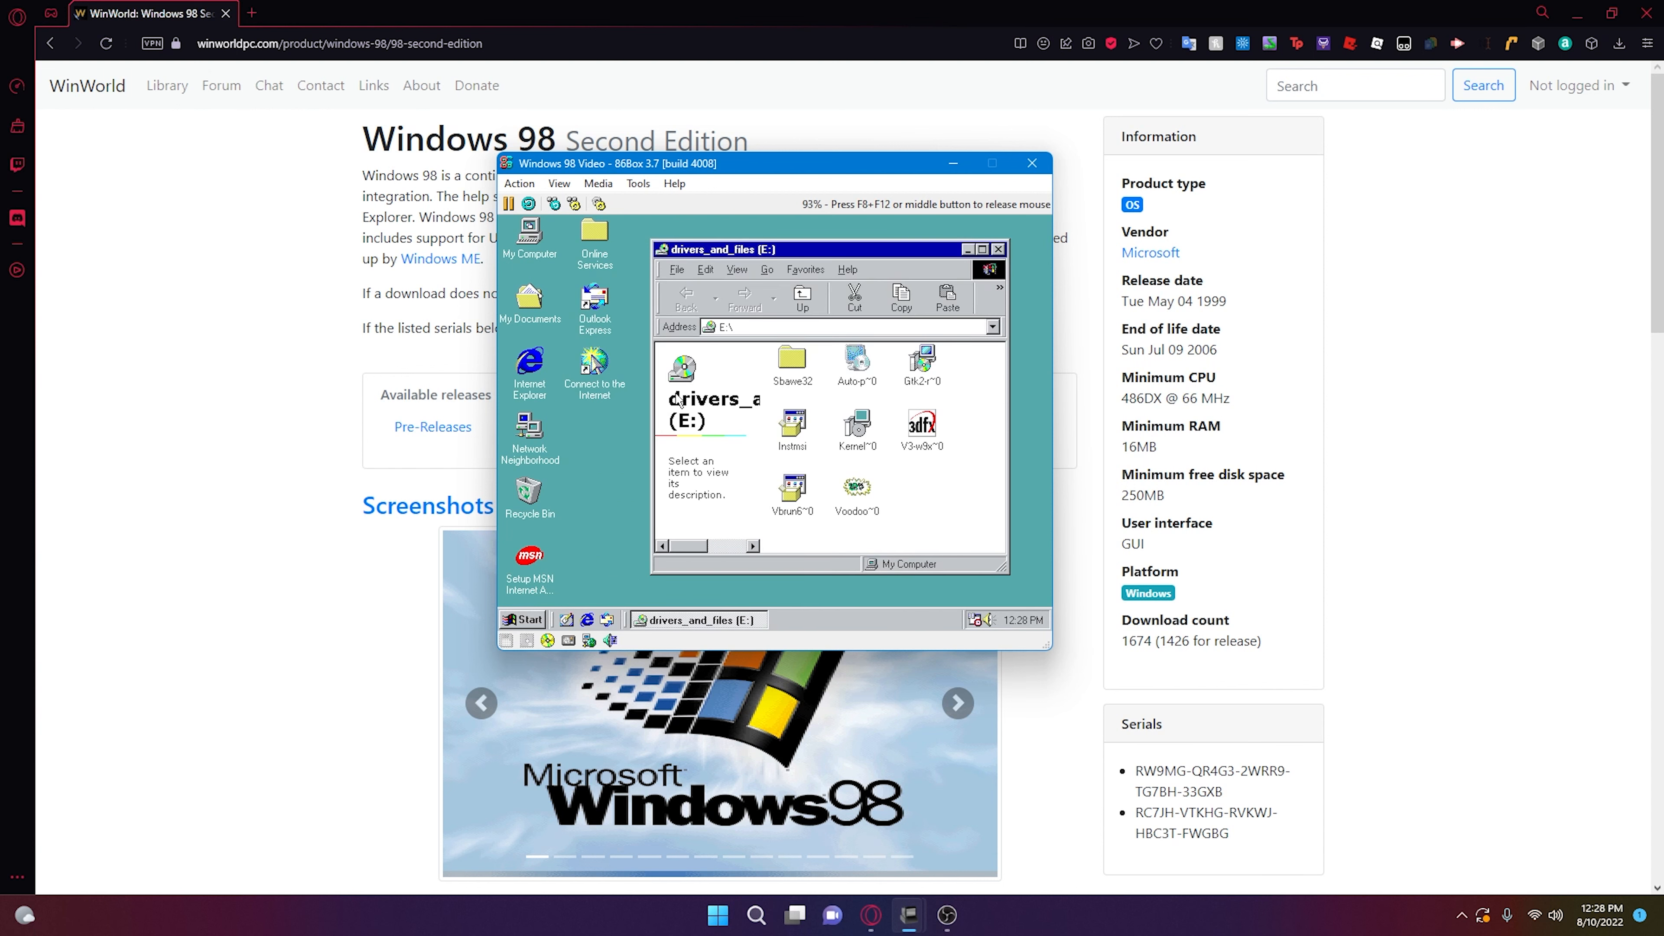
- Open the 3Dfx Voodoo2 settings in the desktop's display properties and dismiss the 3Dfx Sweep utility
right_click(604, 429)
left_click(659, 585)
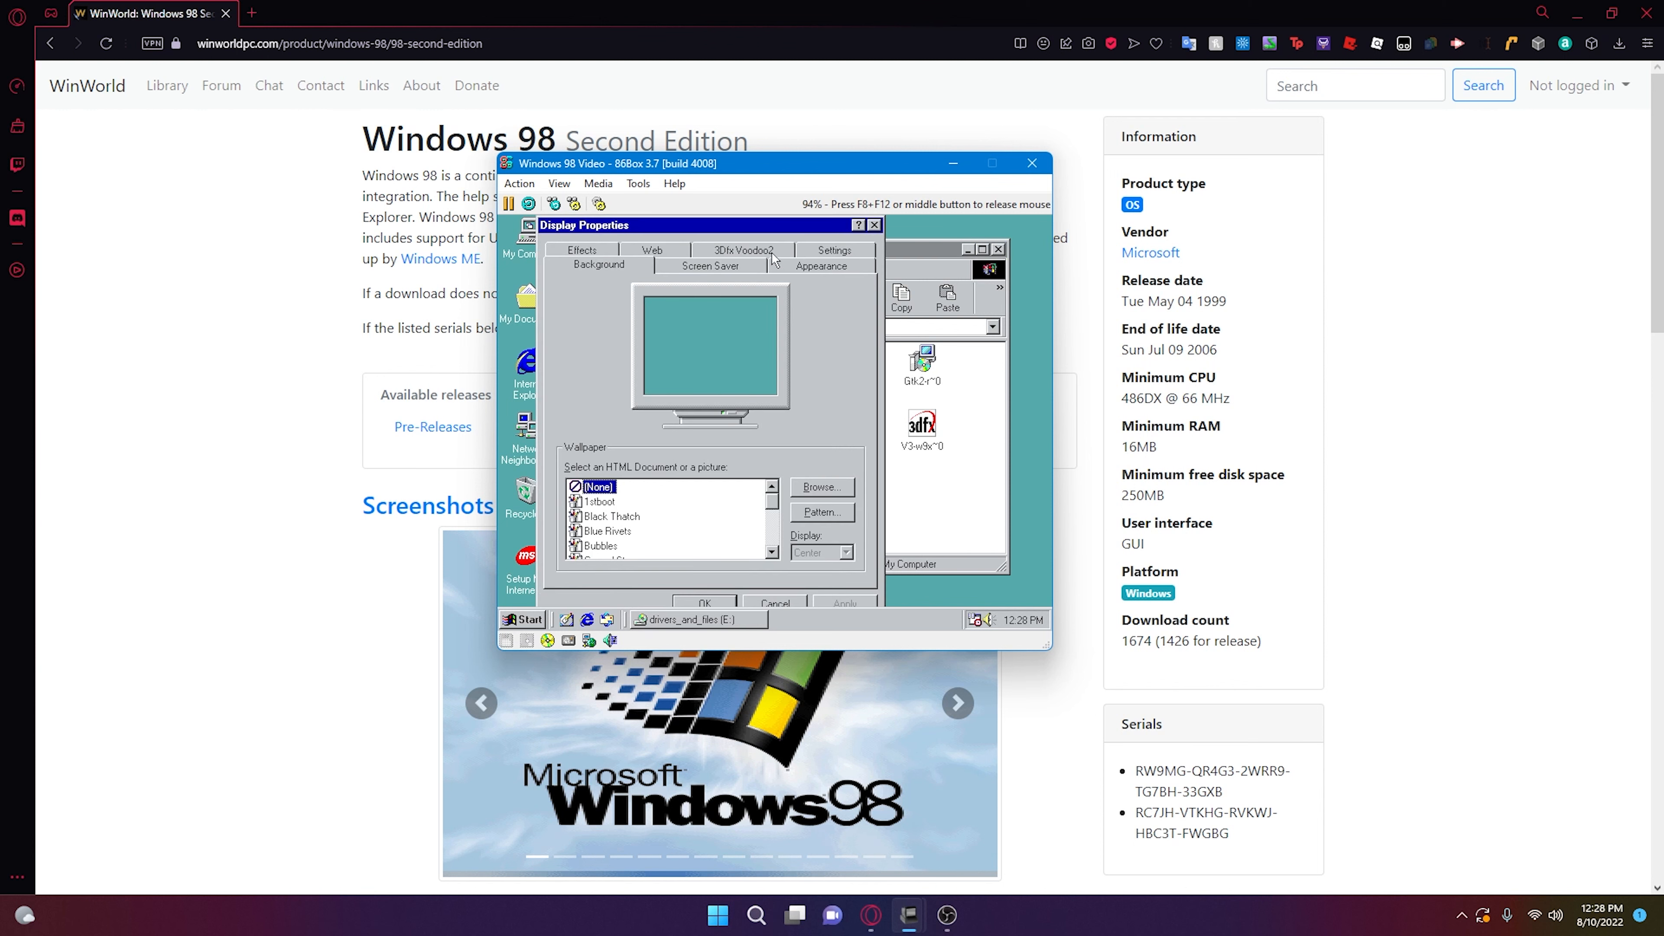
left_click(772, 253)
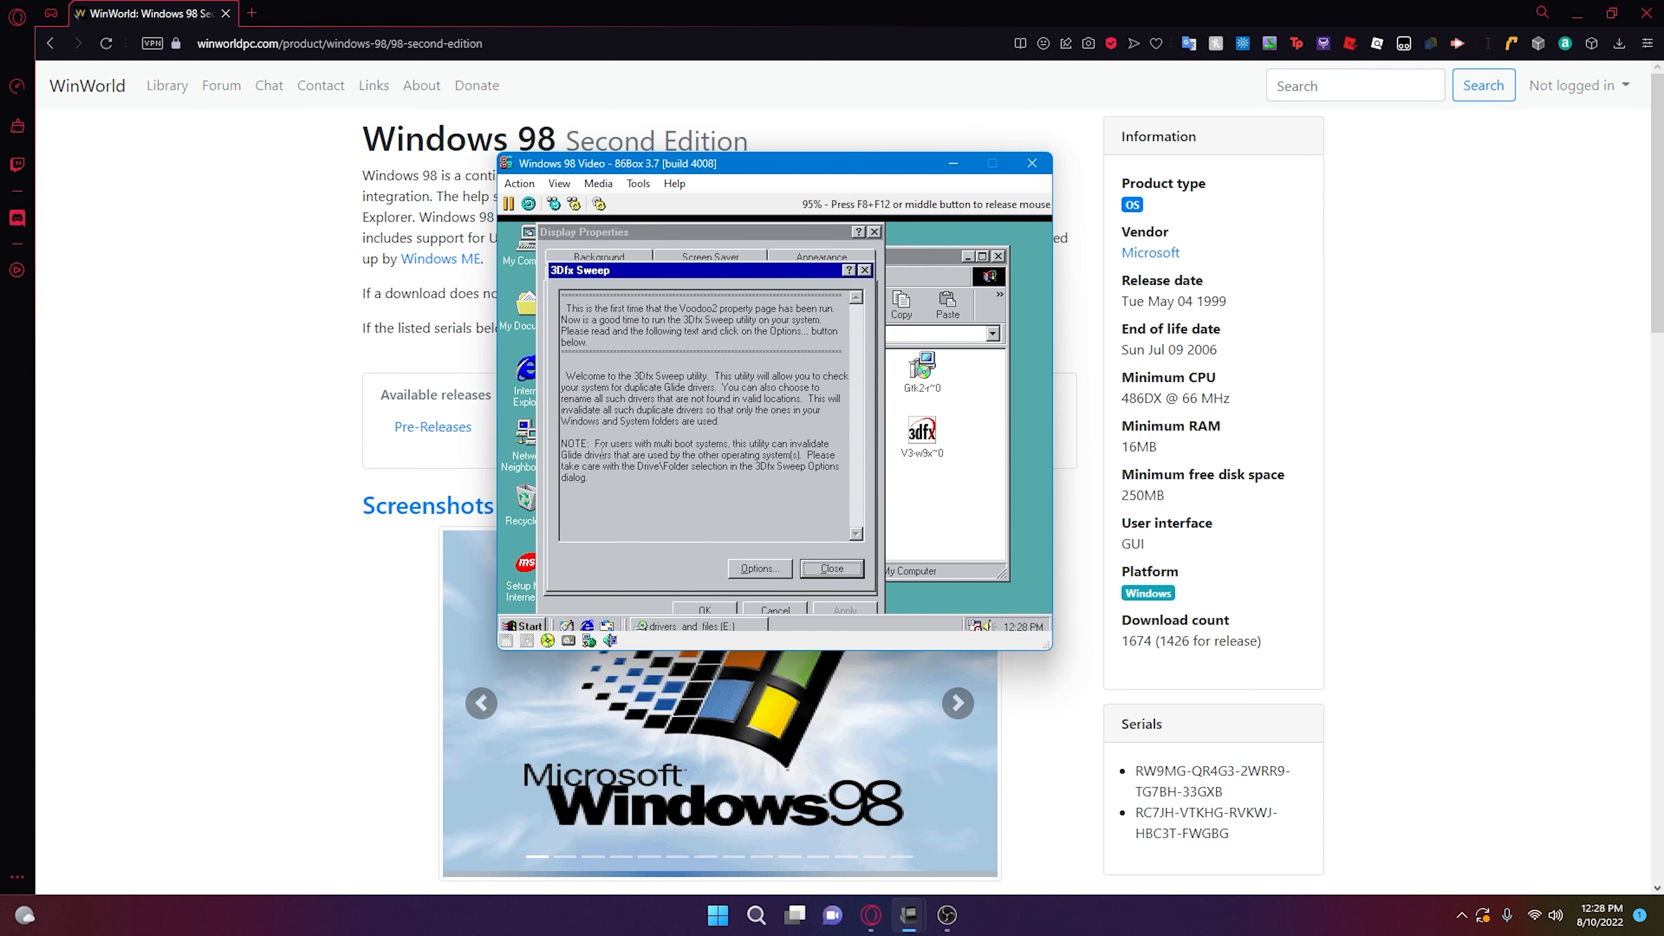
left_click(830, 567)
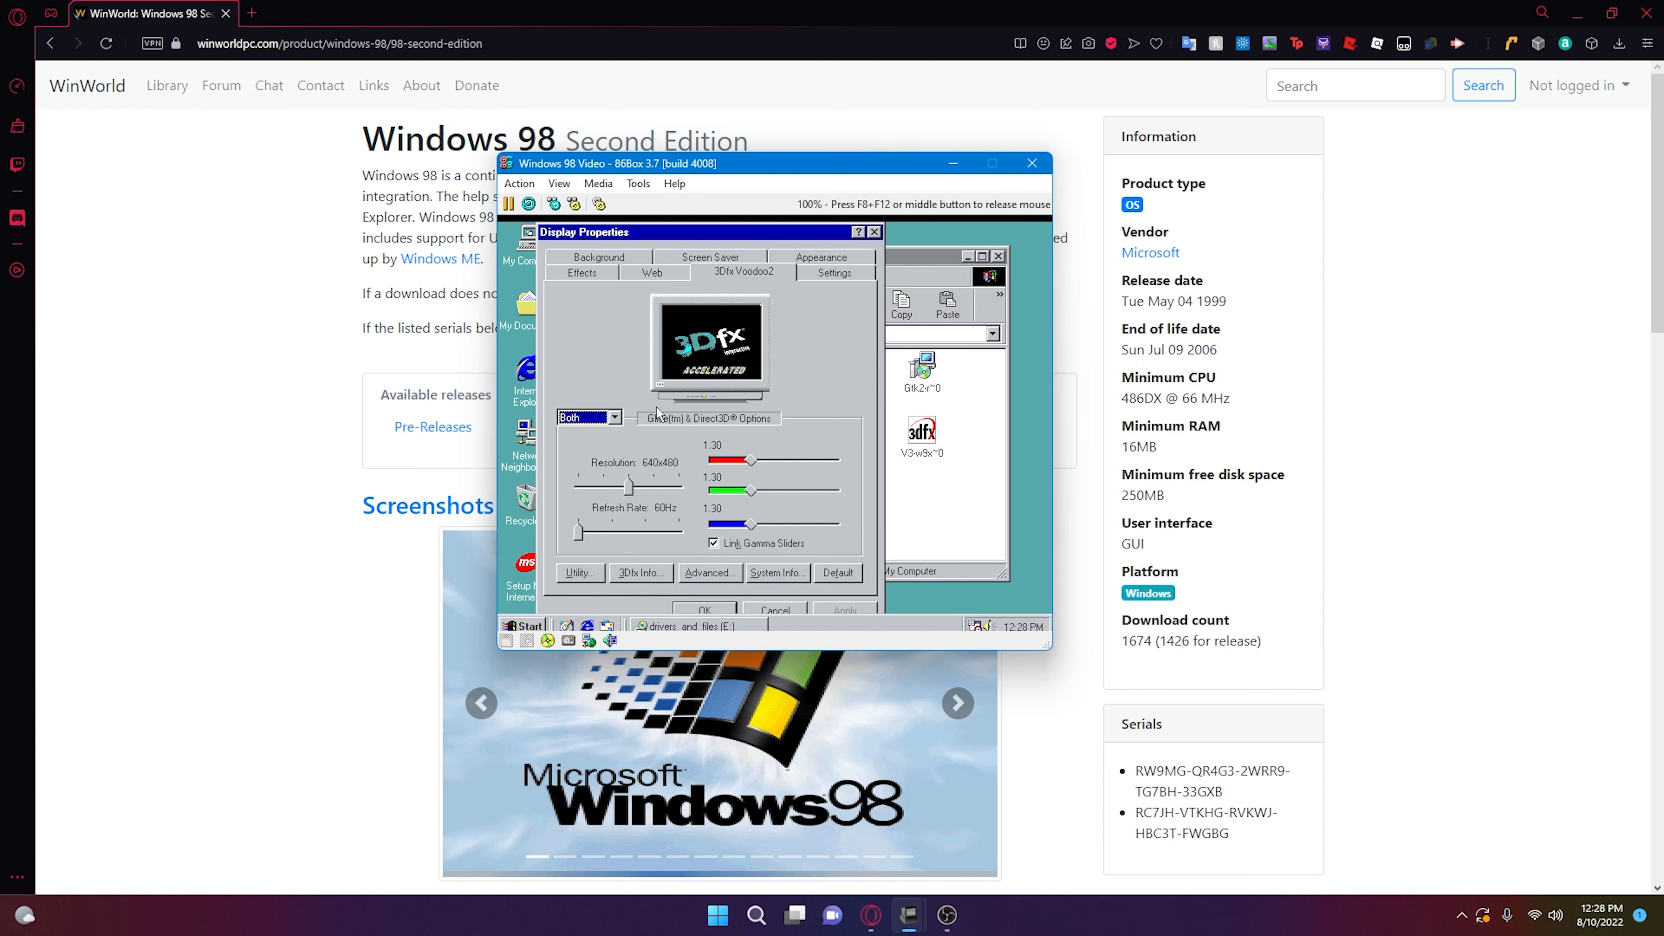
- Set the Voodoo2 resolution to 1024x768 for both Glide and Direct3D, and confirm the display properties
left_click(609, 423)
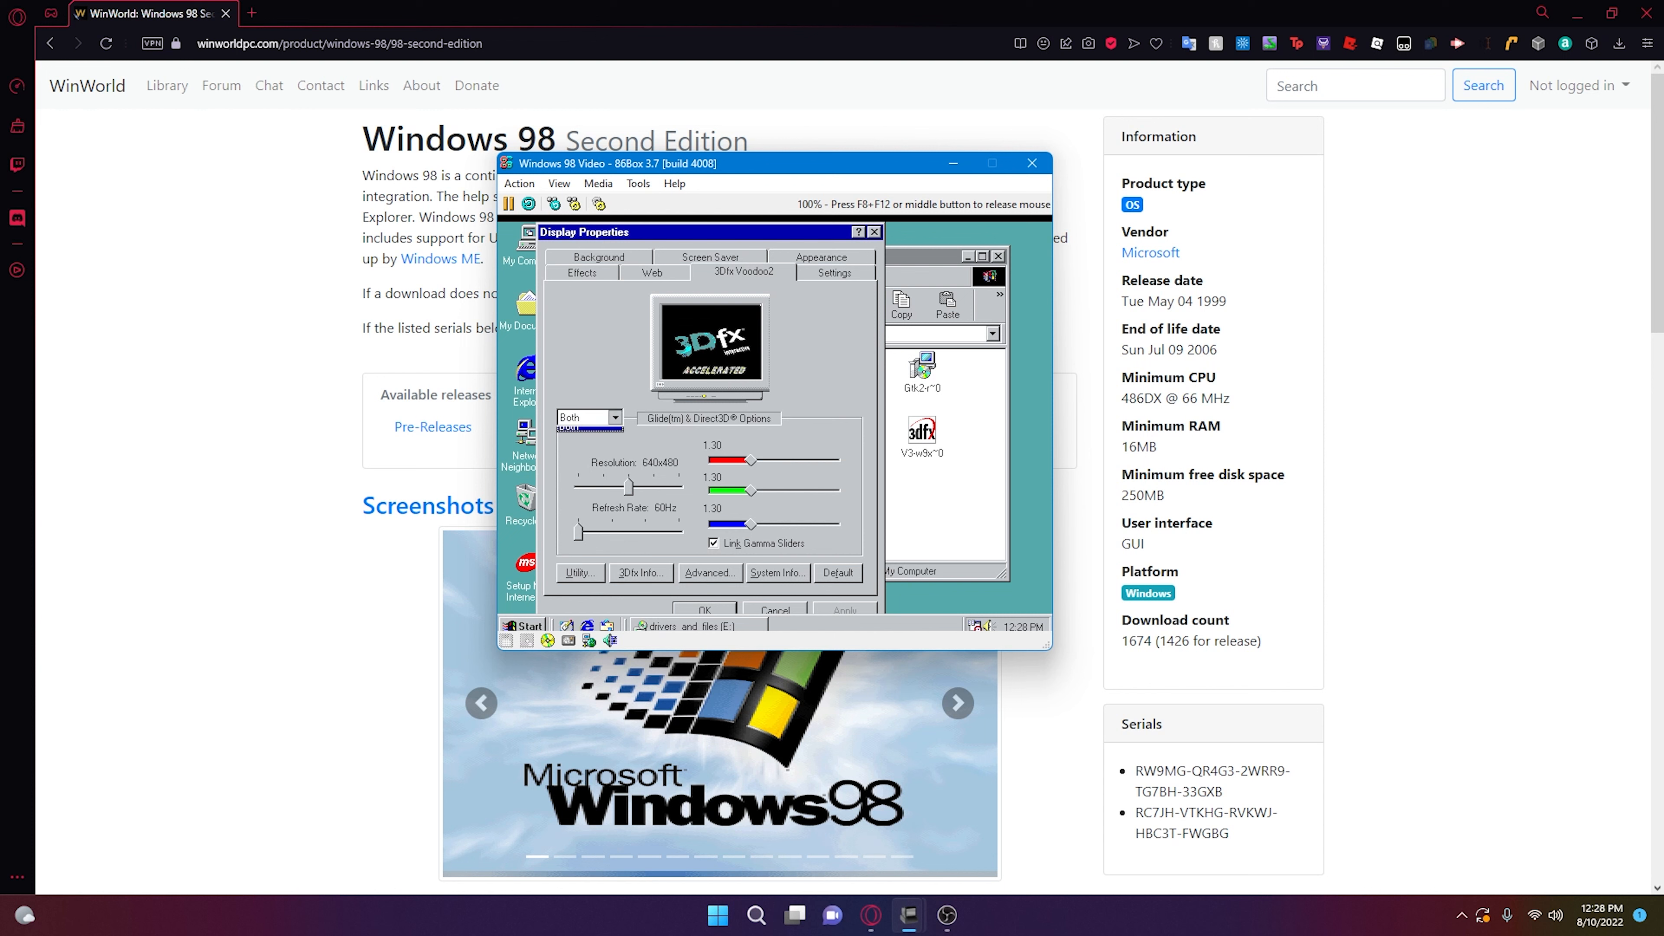
left_click(611, 422)
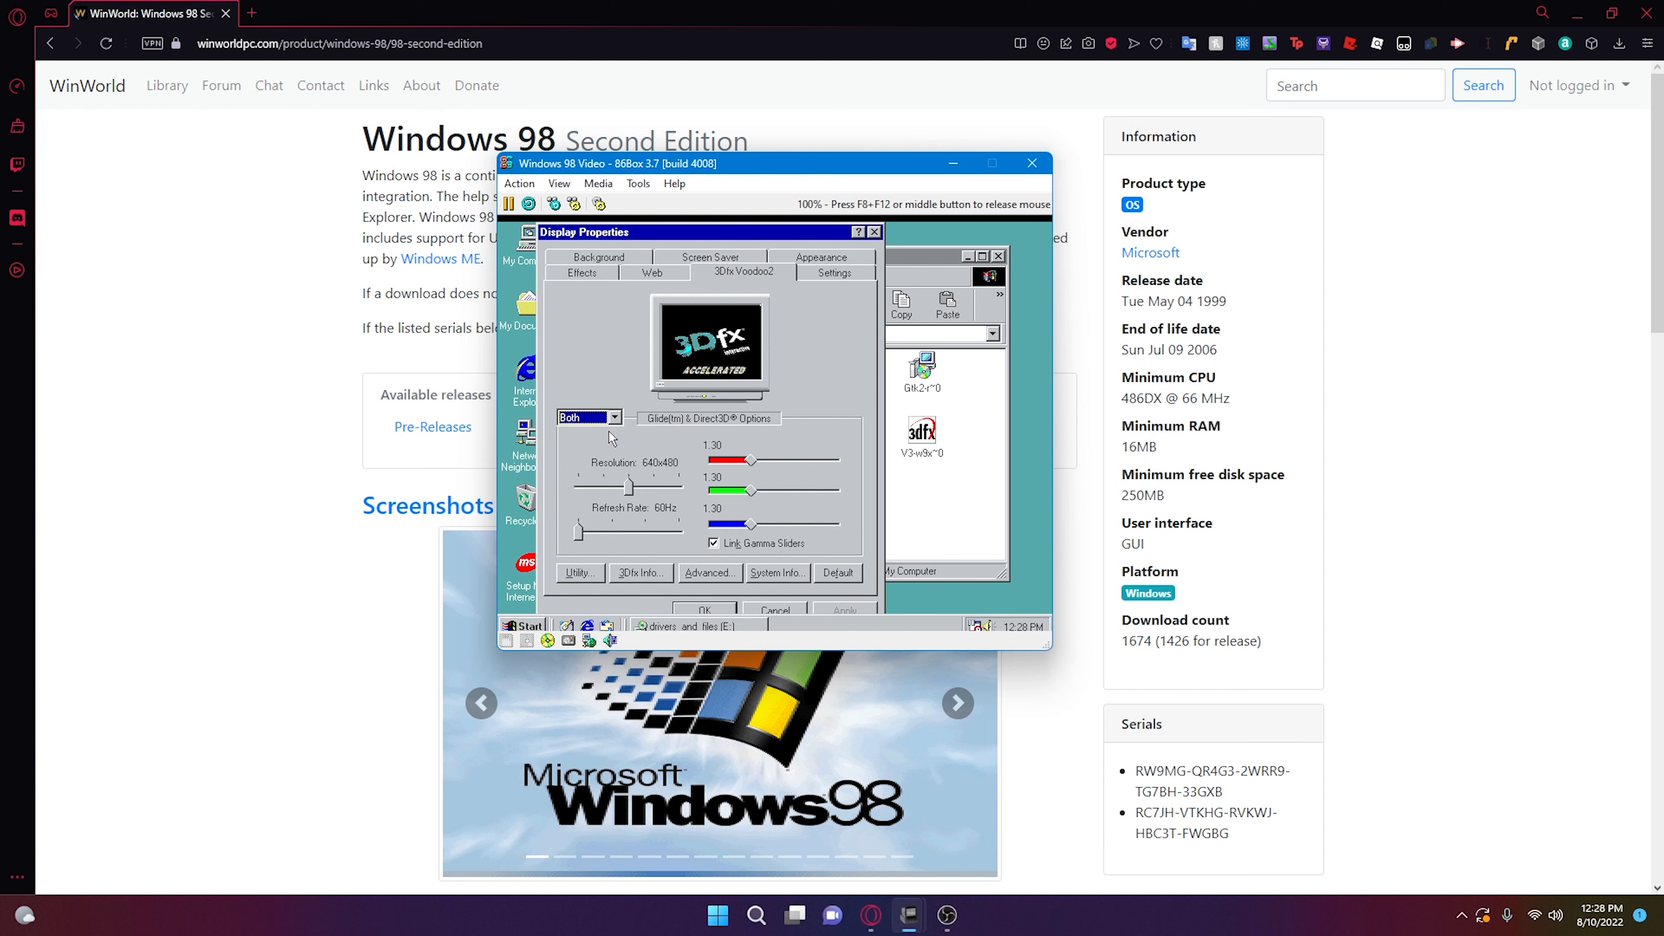
left_click(626, 502)
key("Right")
key("Right")
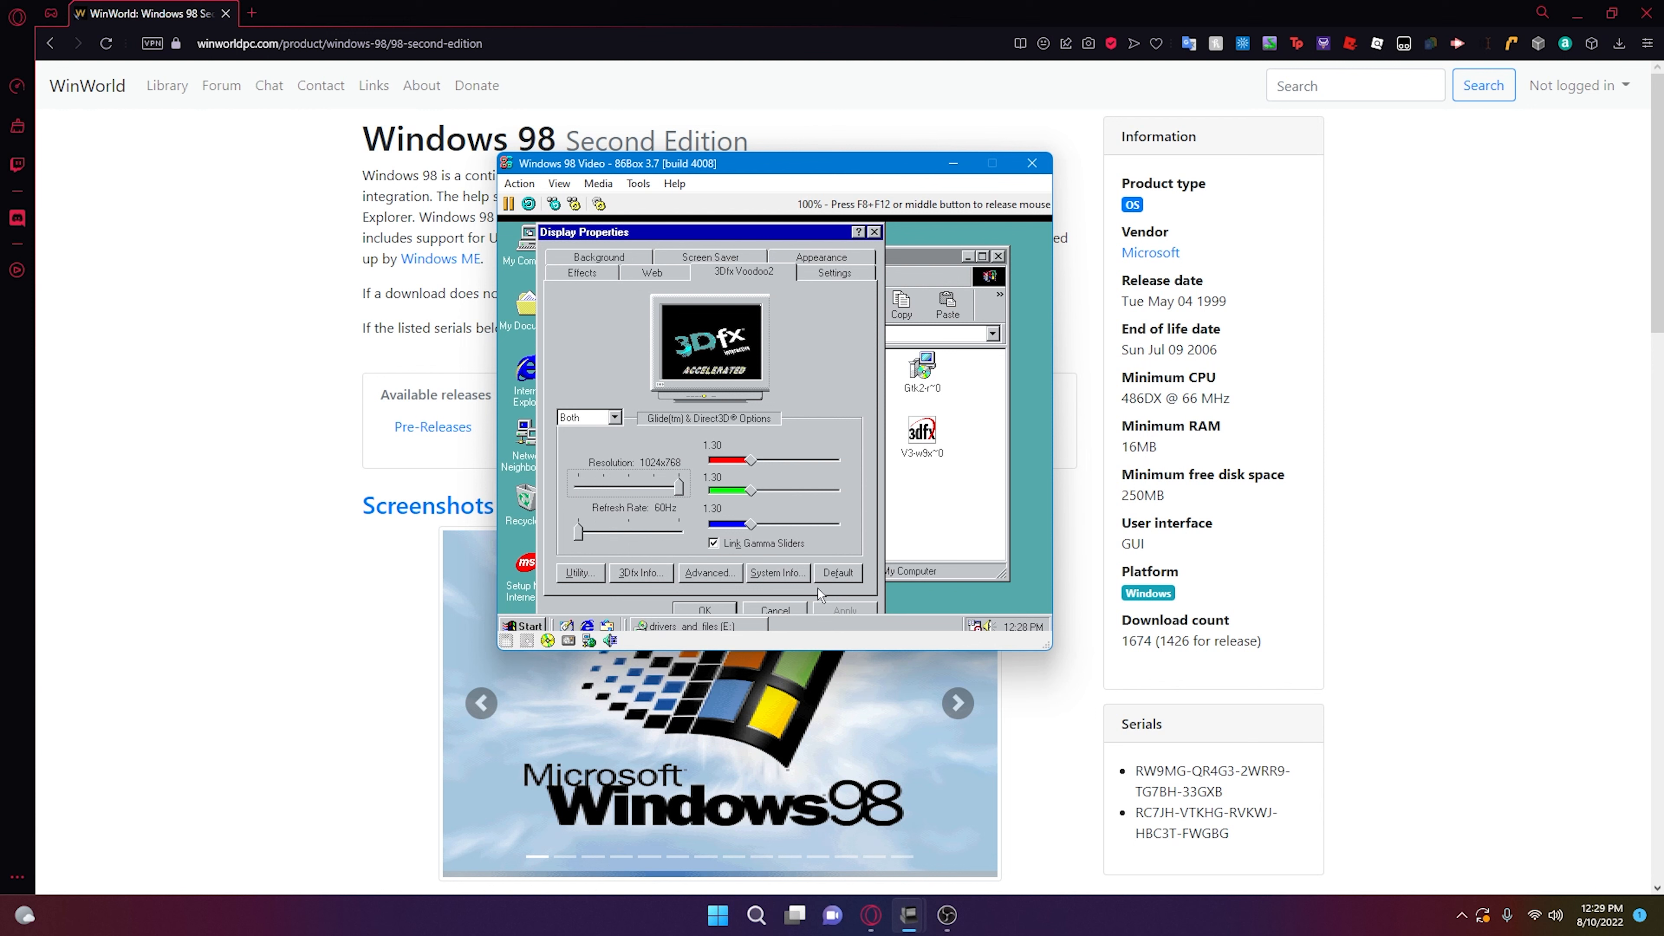
left_click(711, 610)
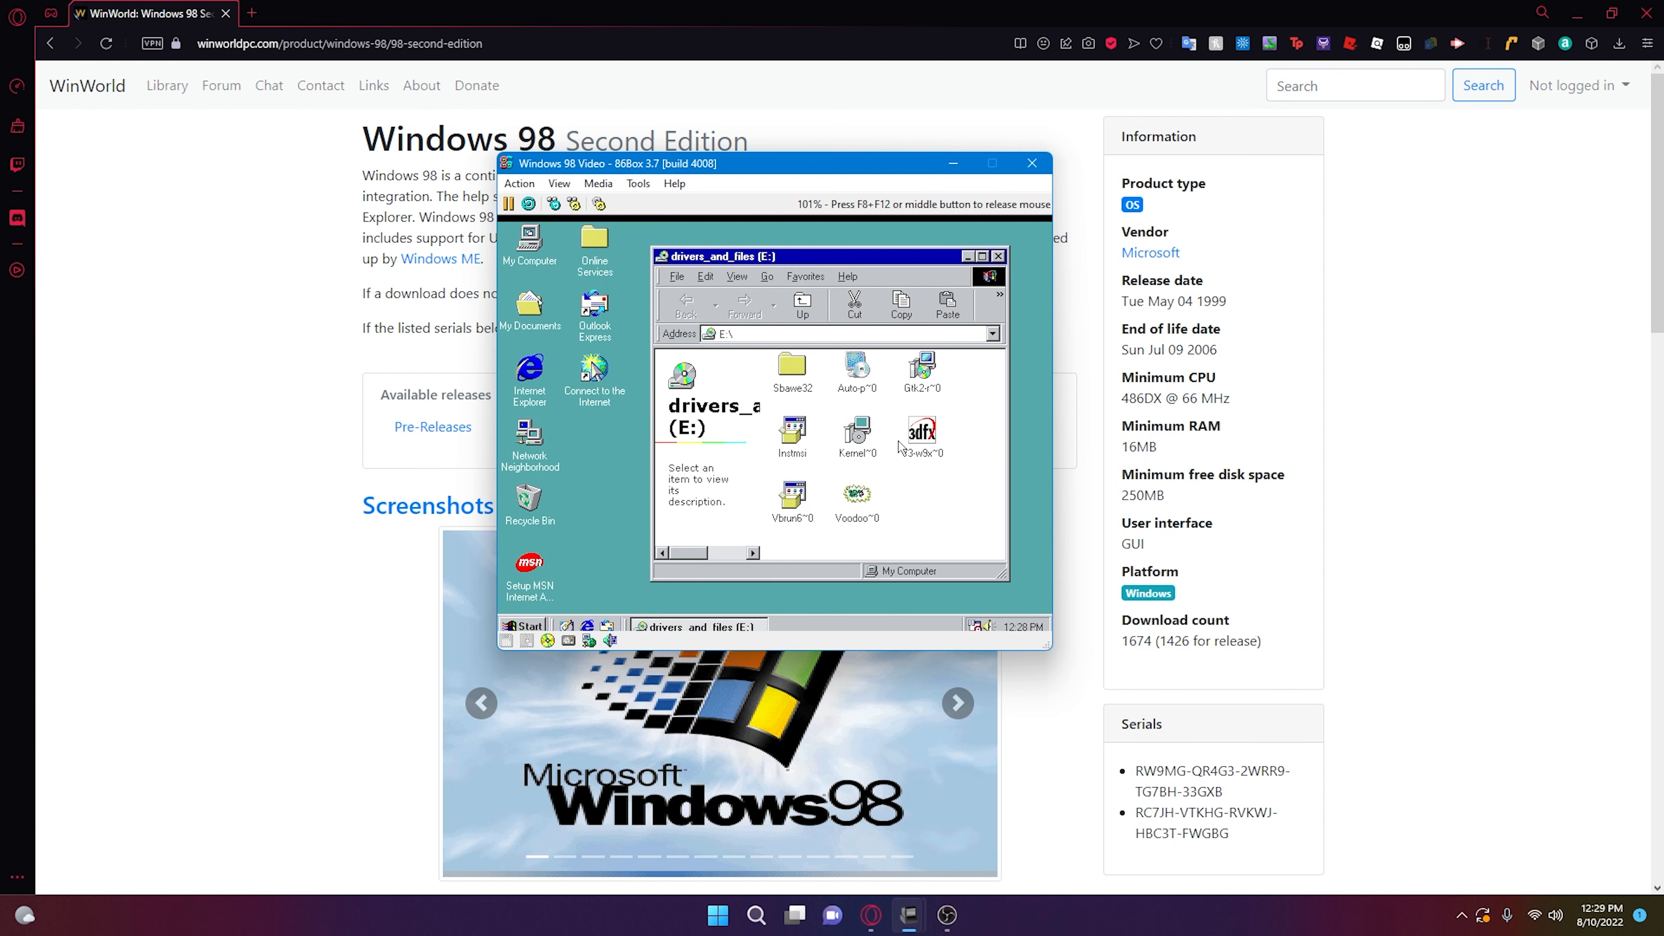
- Run the Voodoo3 driver kit V3-w9x~0 from the drivers disc and install 3dfx Tools, accepting the licence agreement
double_click(923, 428)
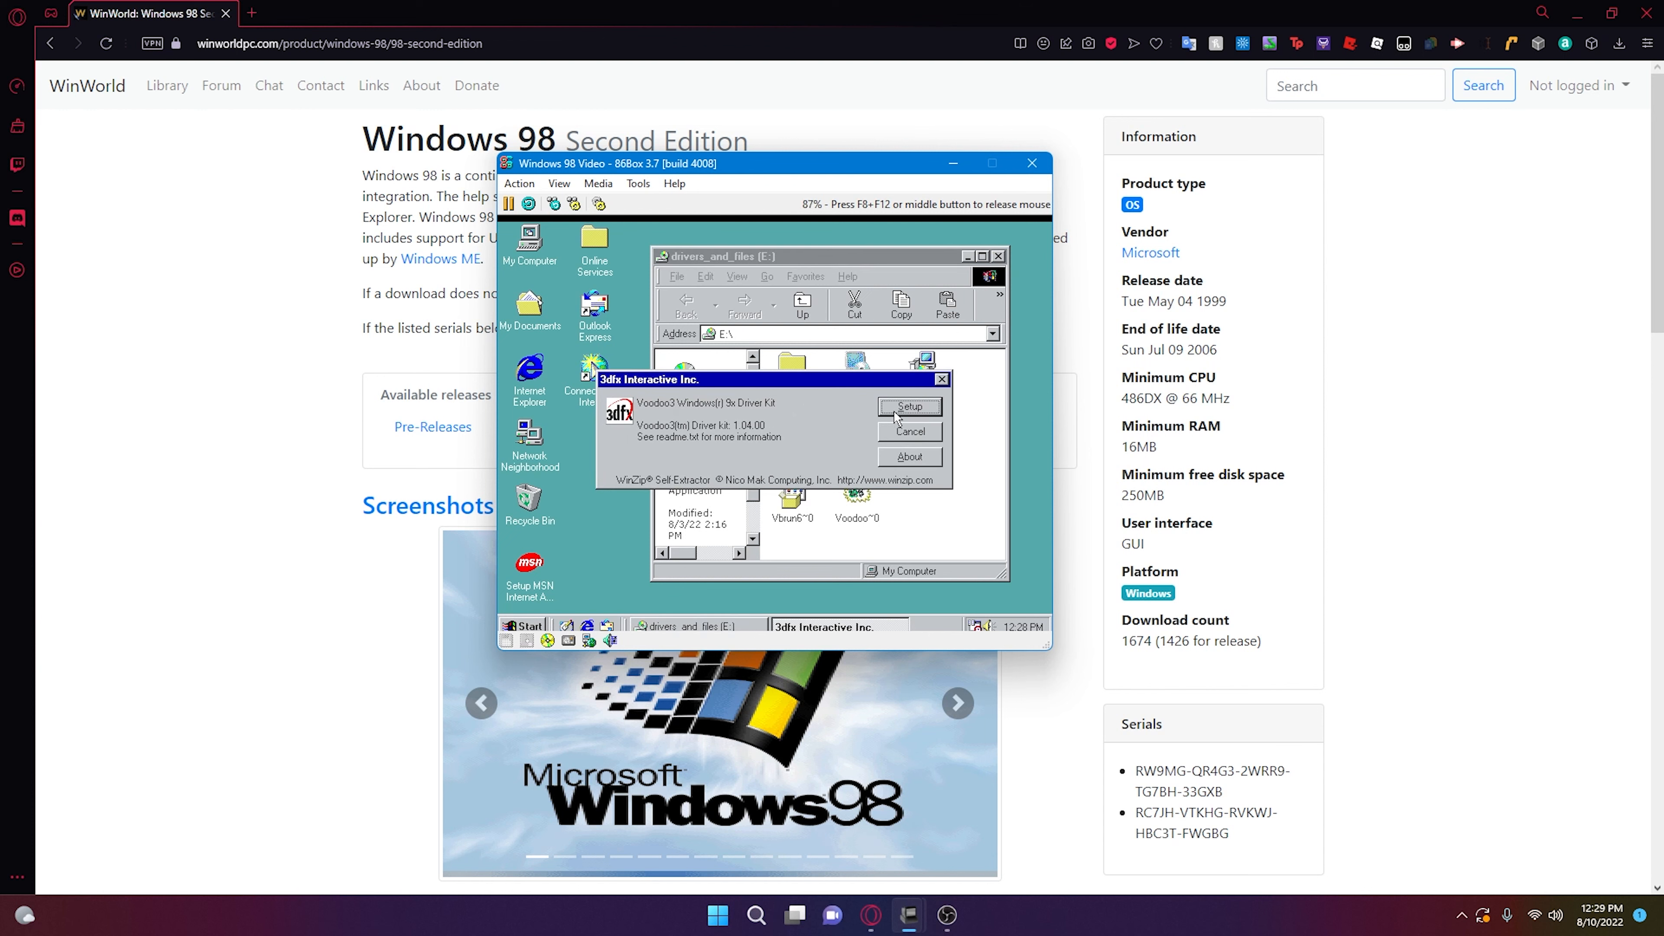
left_click(935, 407)
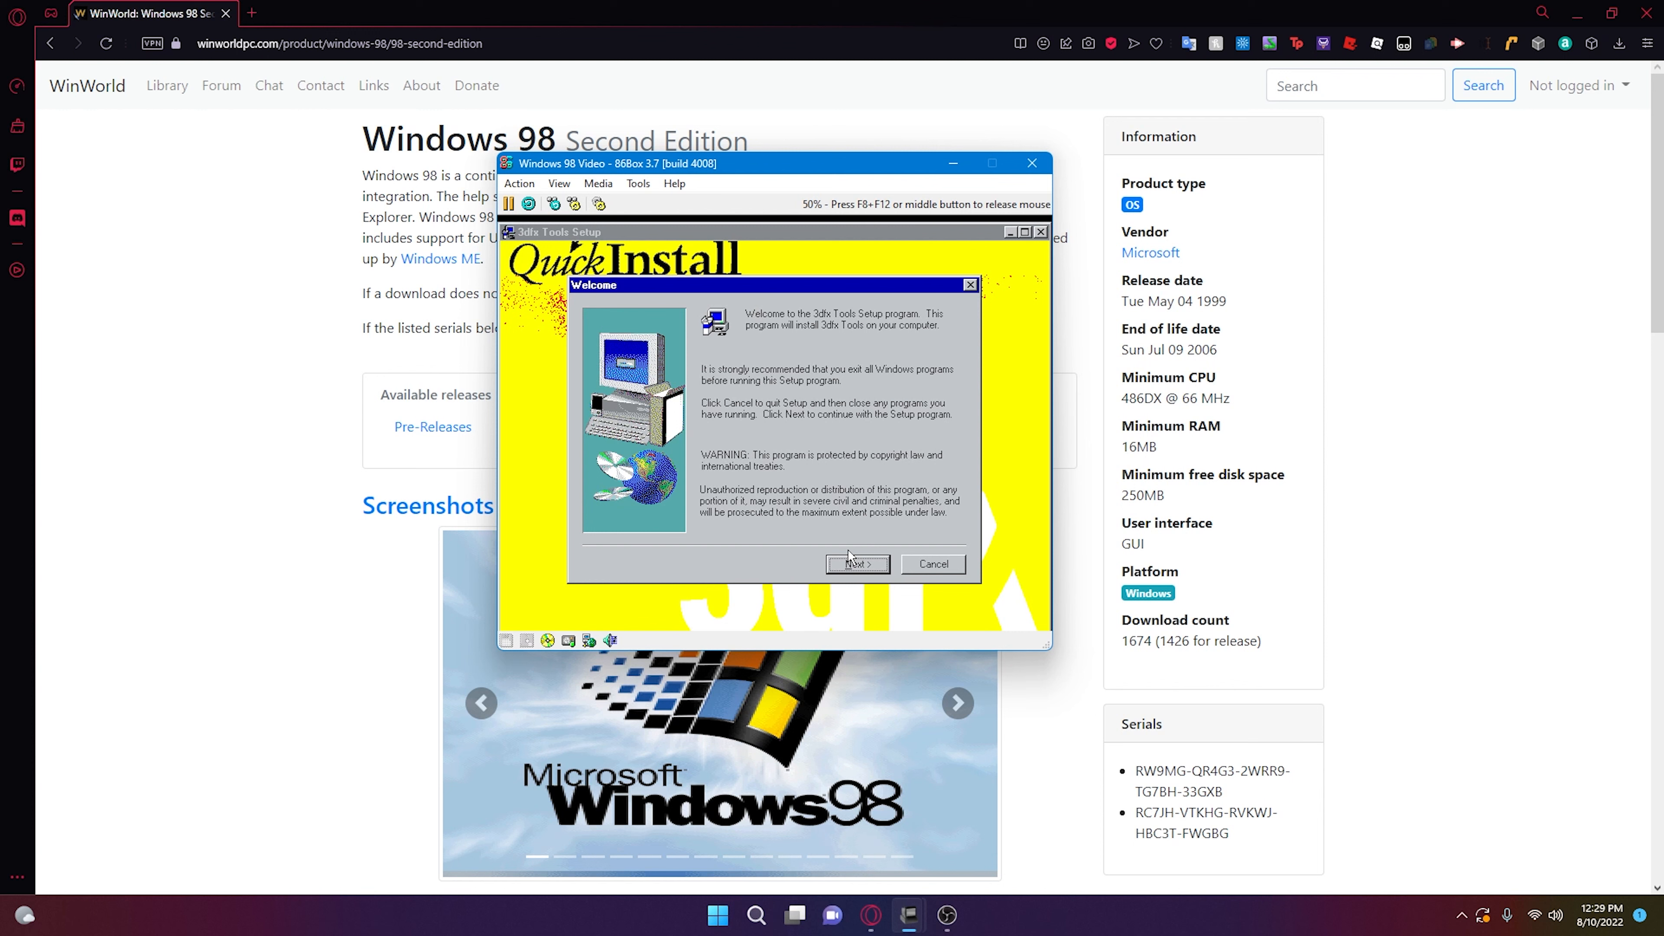
left_click(854, 563)
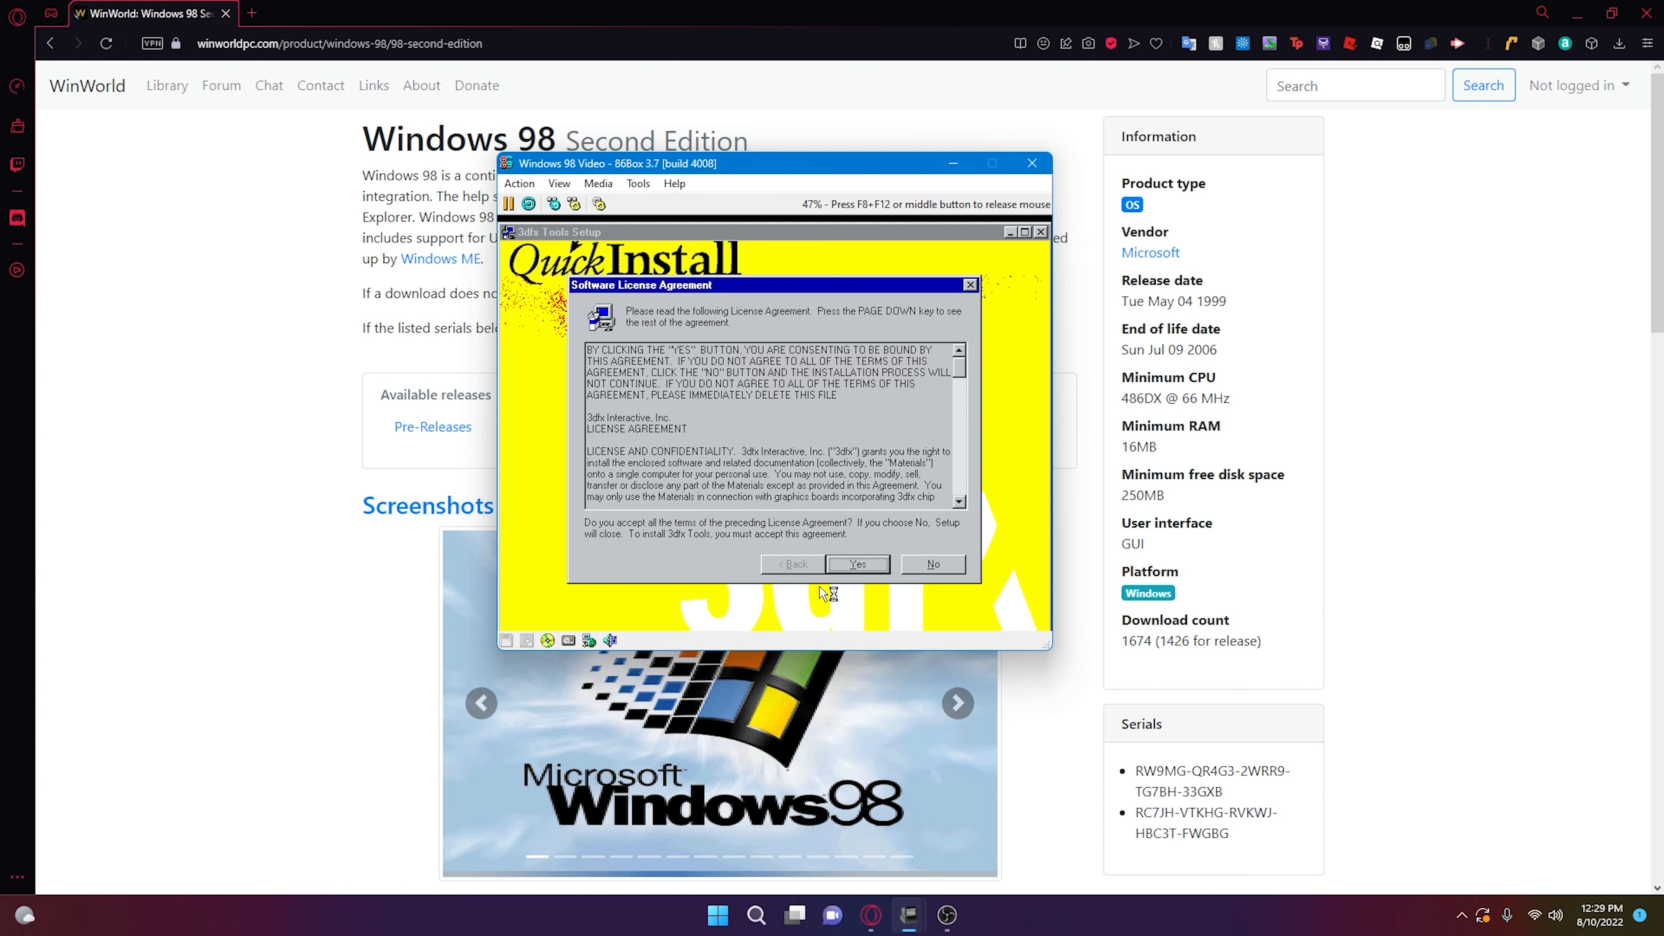
left_click(855, 564)
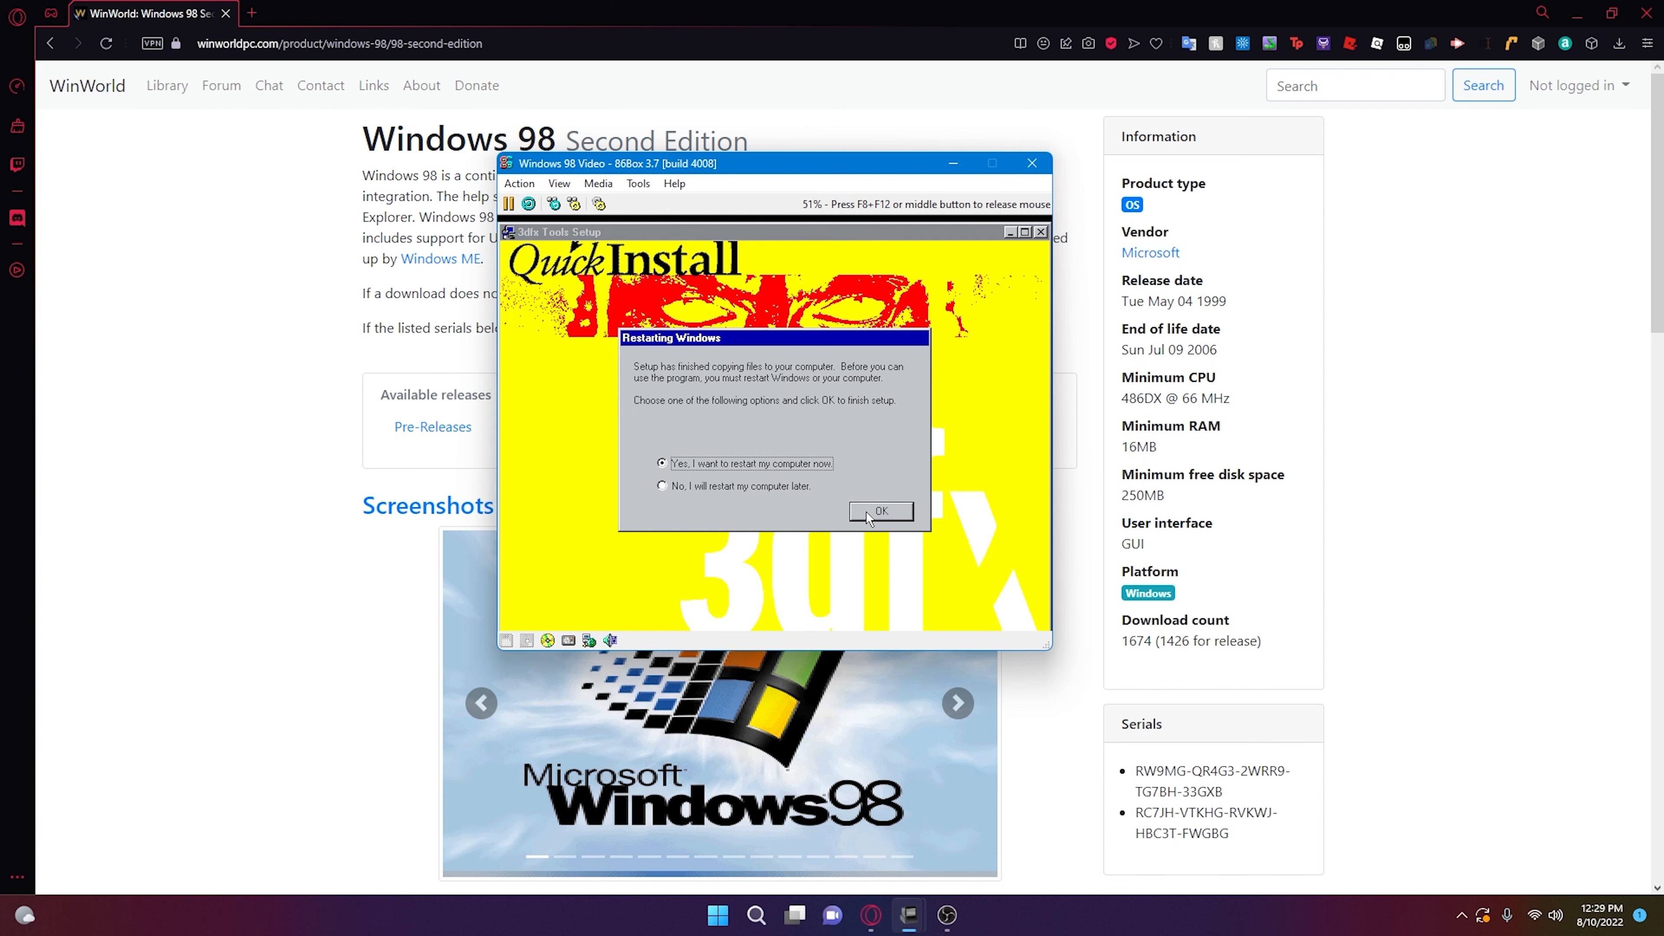
- Finish the 3dfx Tools setup with the computer restart postponed, and close the Voodoo3 self-extractor
left_click(745, 485)
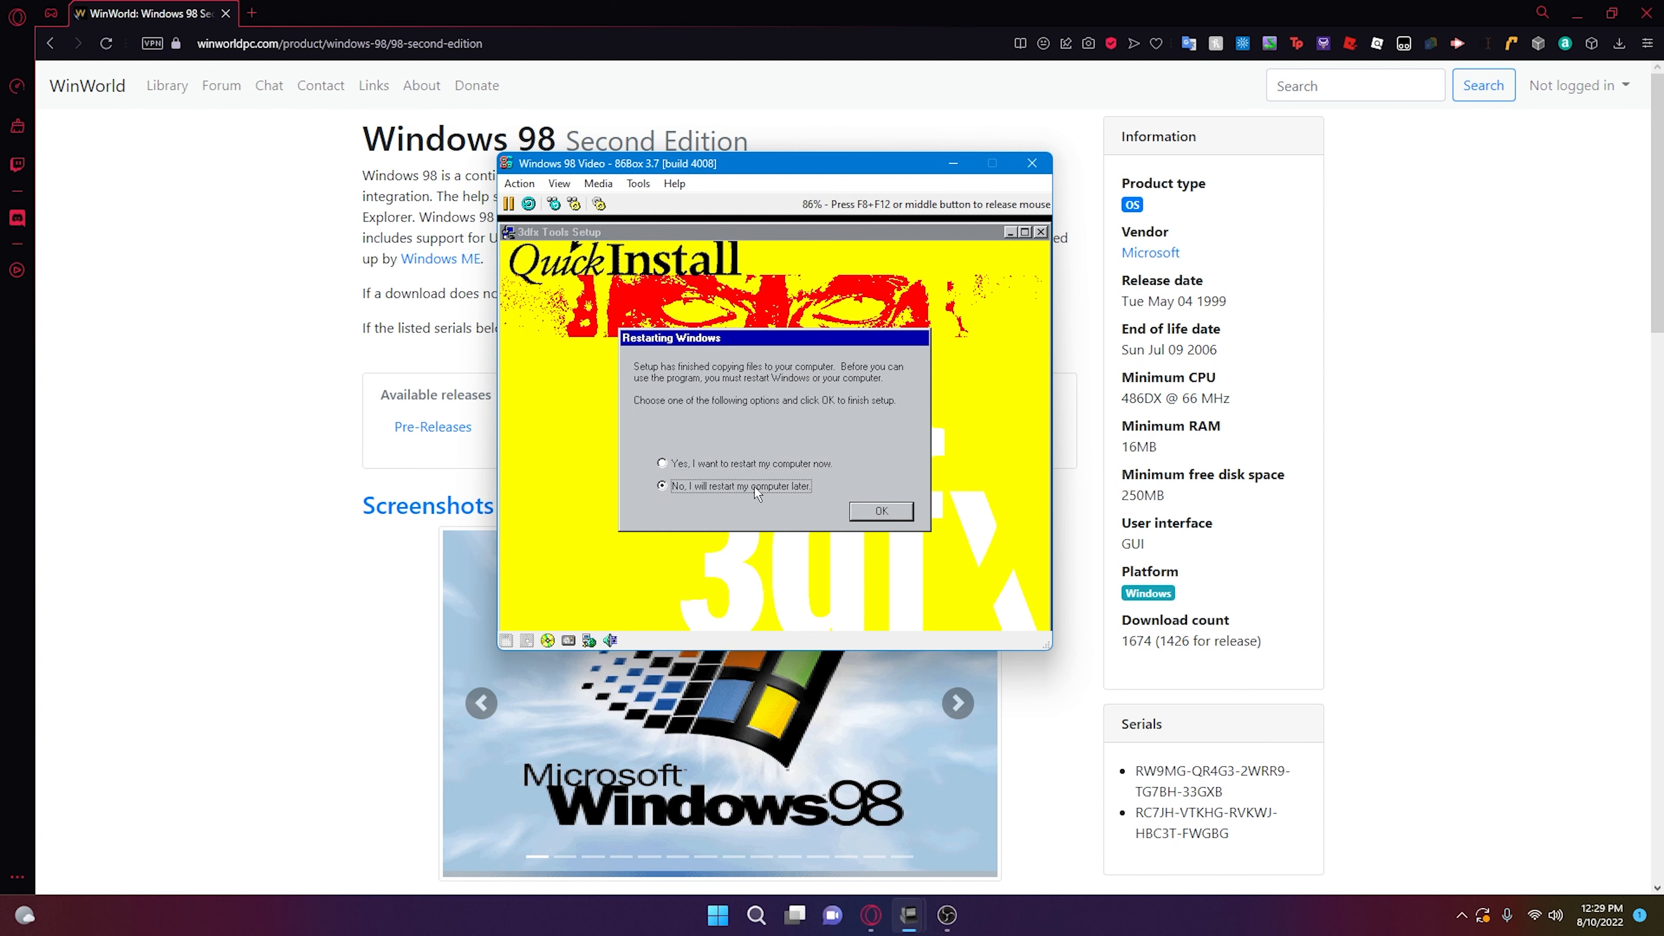
left_click(863, 516)
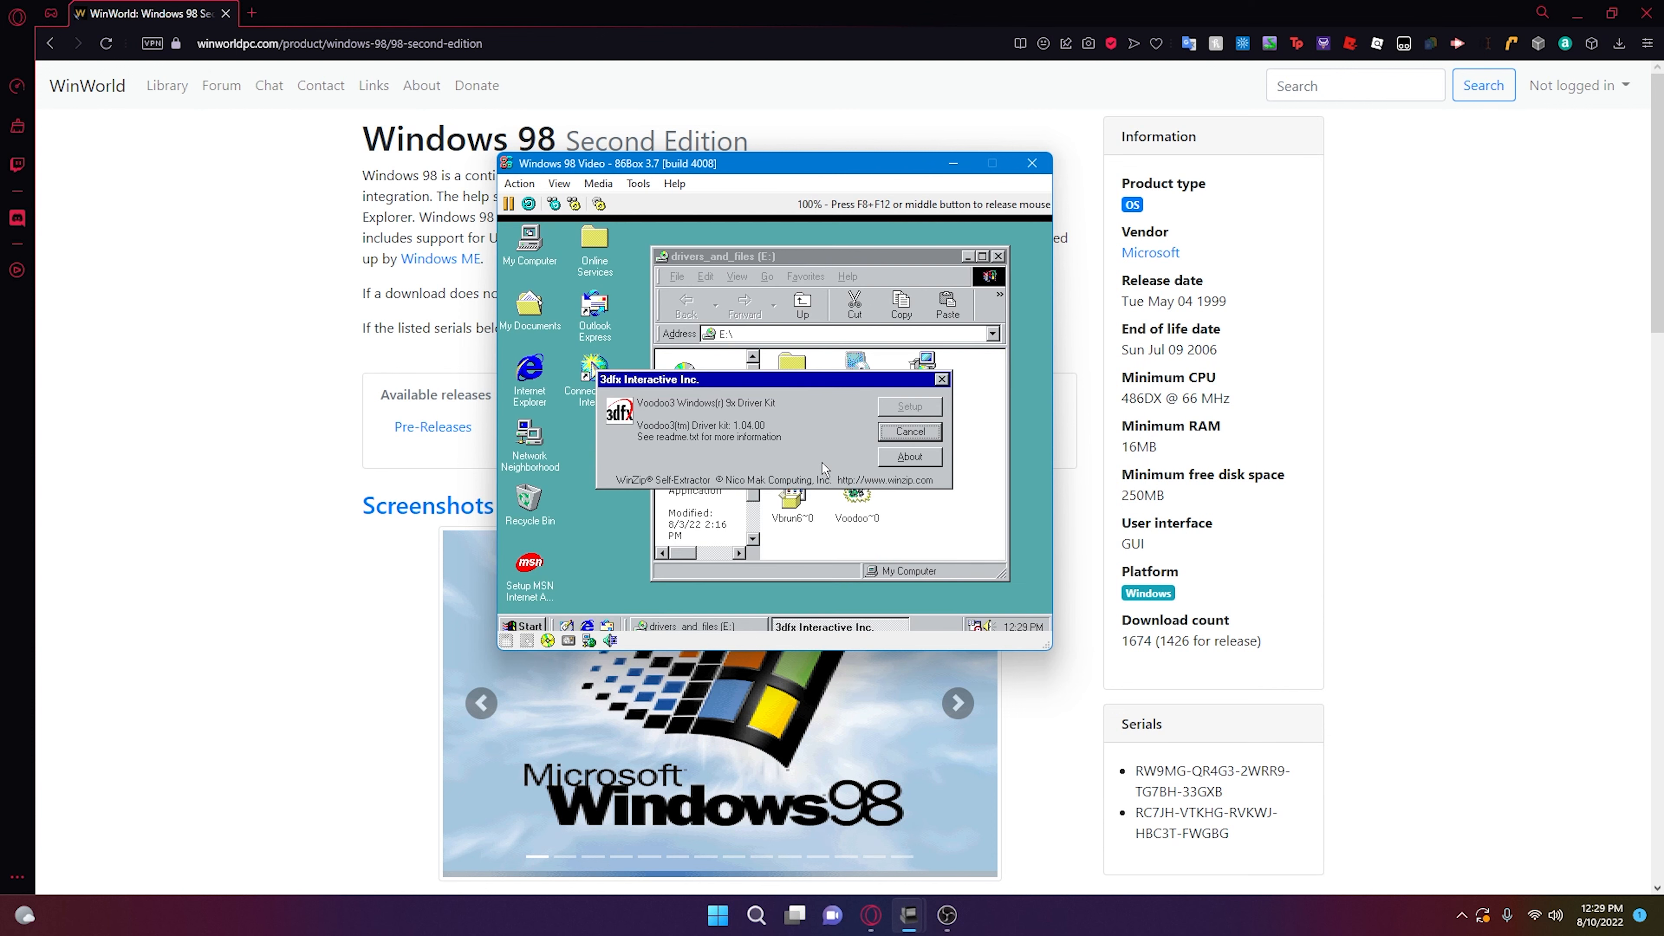
left_click(909, 431)
left_click(766, 468)
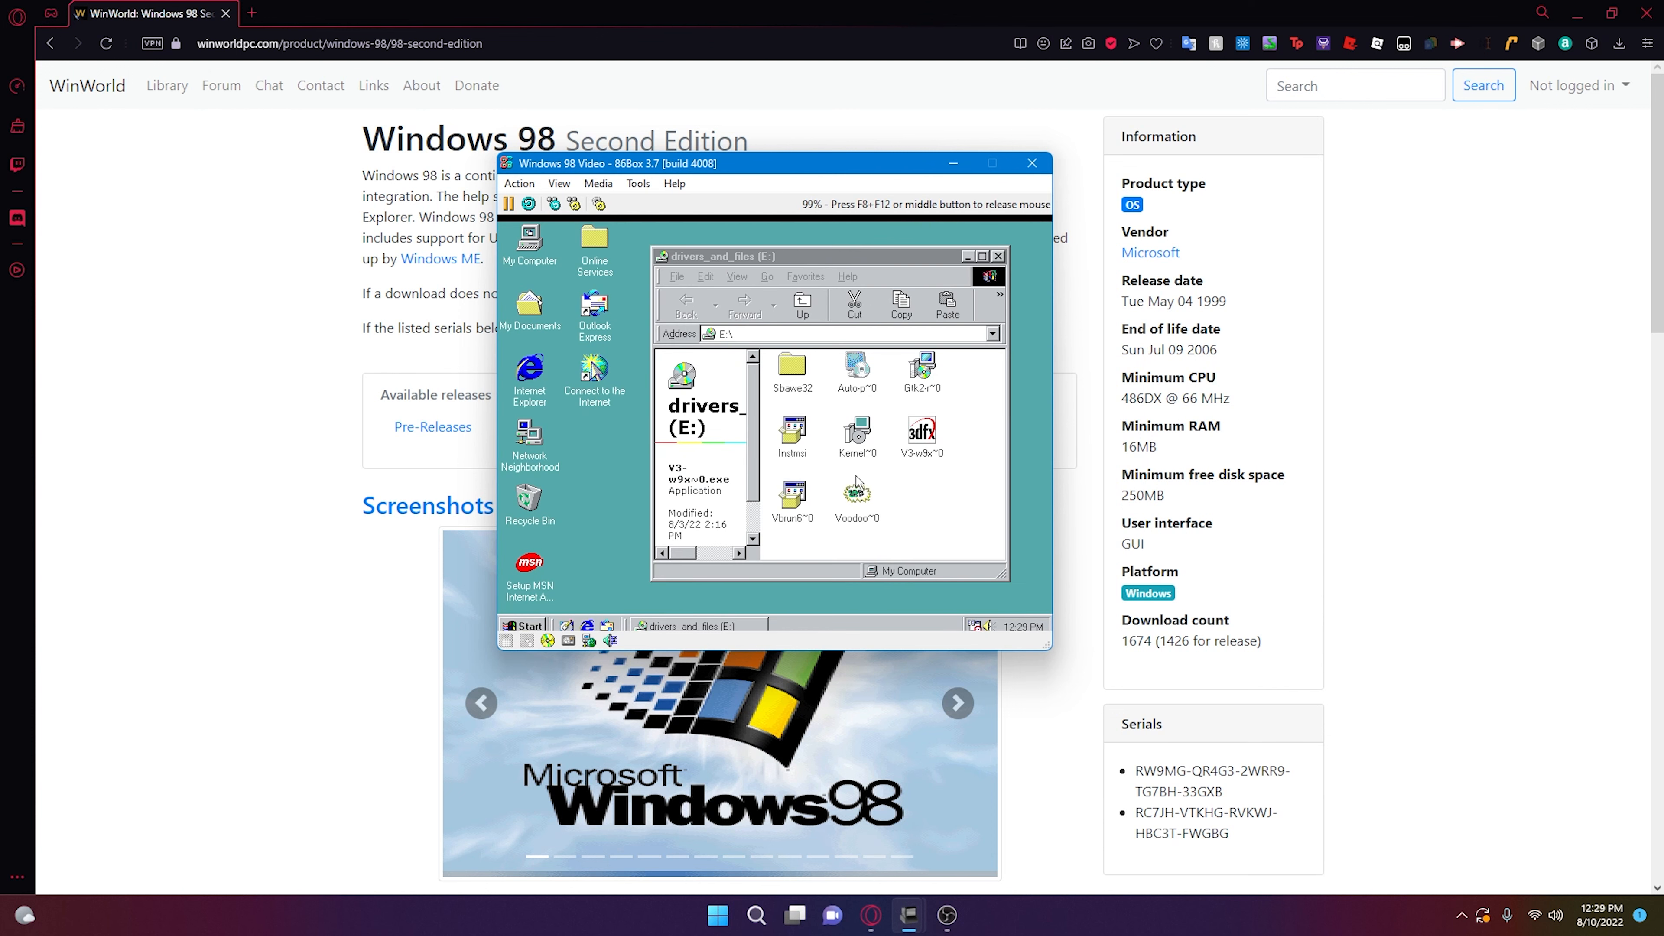
- Install the Visual Basic 6.0 run-time files with Vbrun6~0 from the drivers disc and postpone the computer restart
double_click(793, 491)
left_click(760, 467)
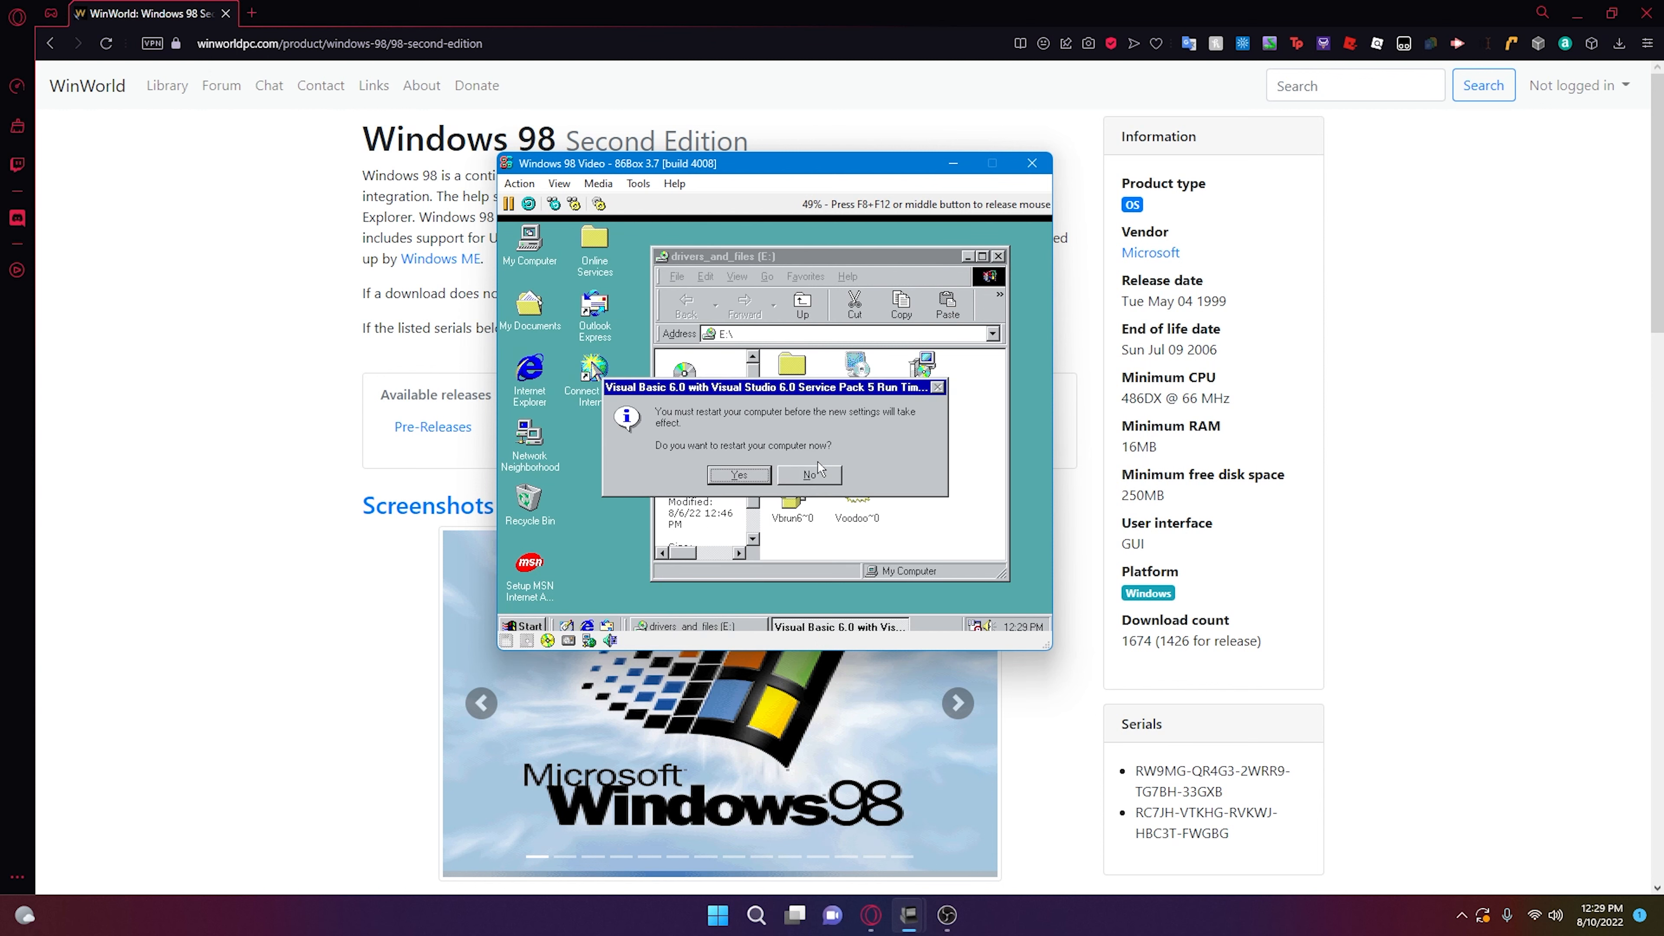
left_click(810, 473)
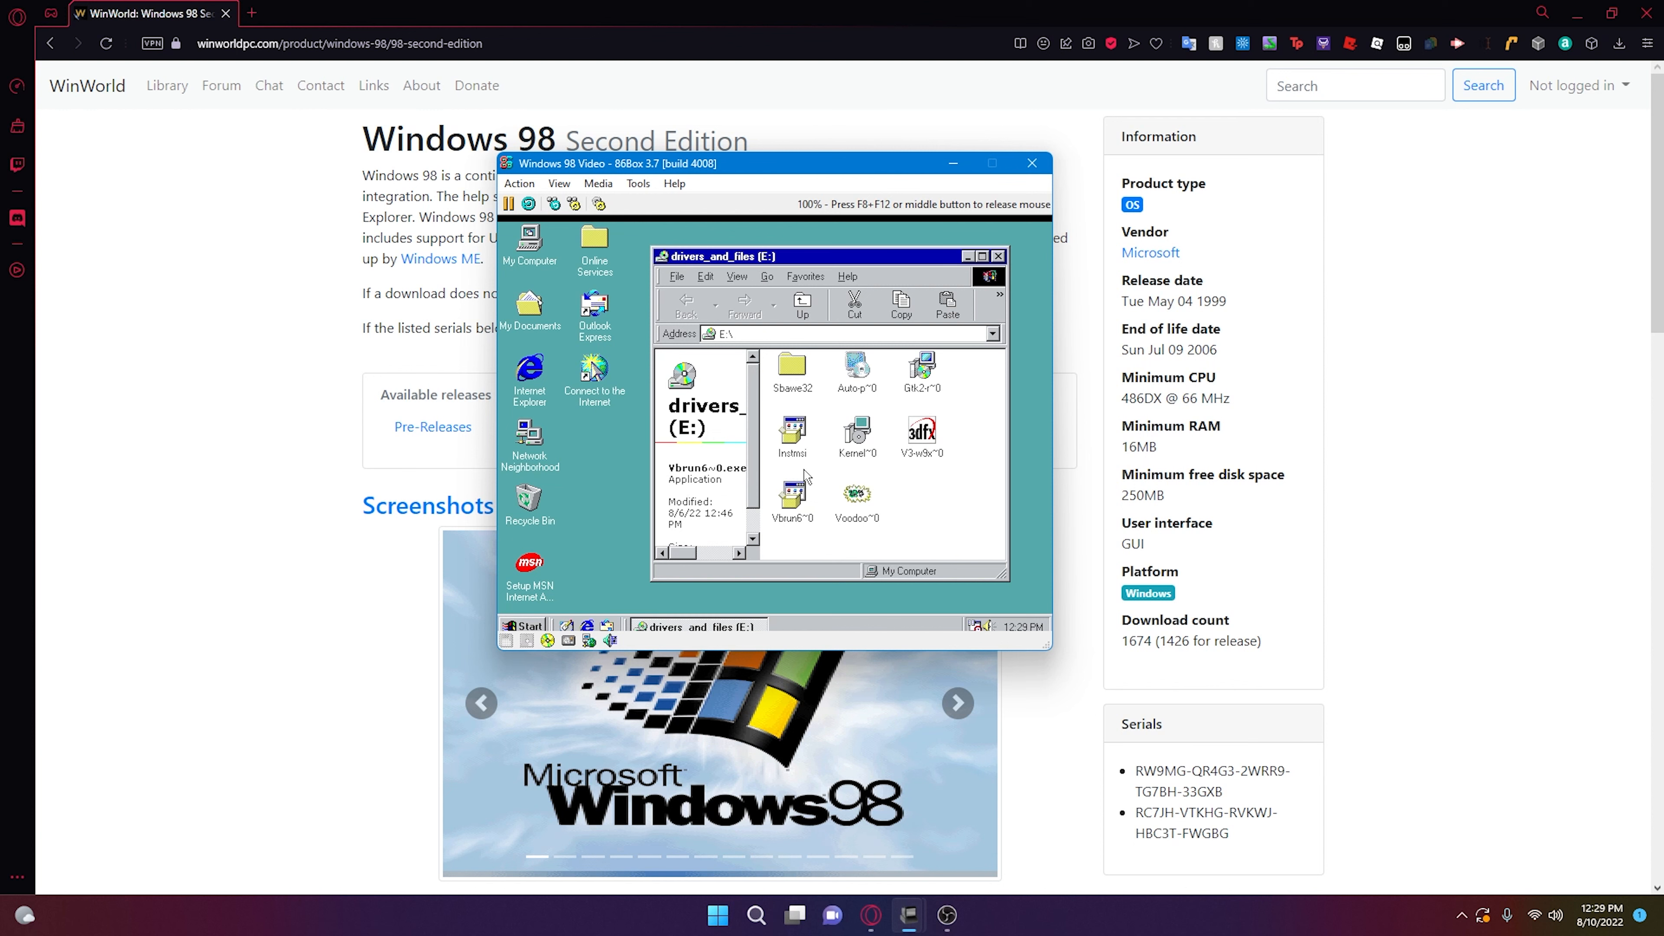
- Start the Gtk2-r~0 installer in English, accept the GTK2-Runtime licence, and select the Full install type
double_click(935, 364)
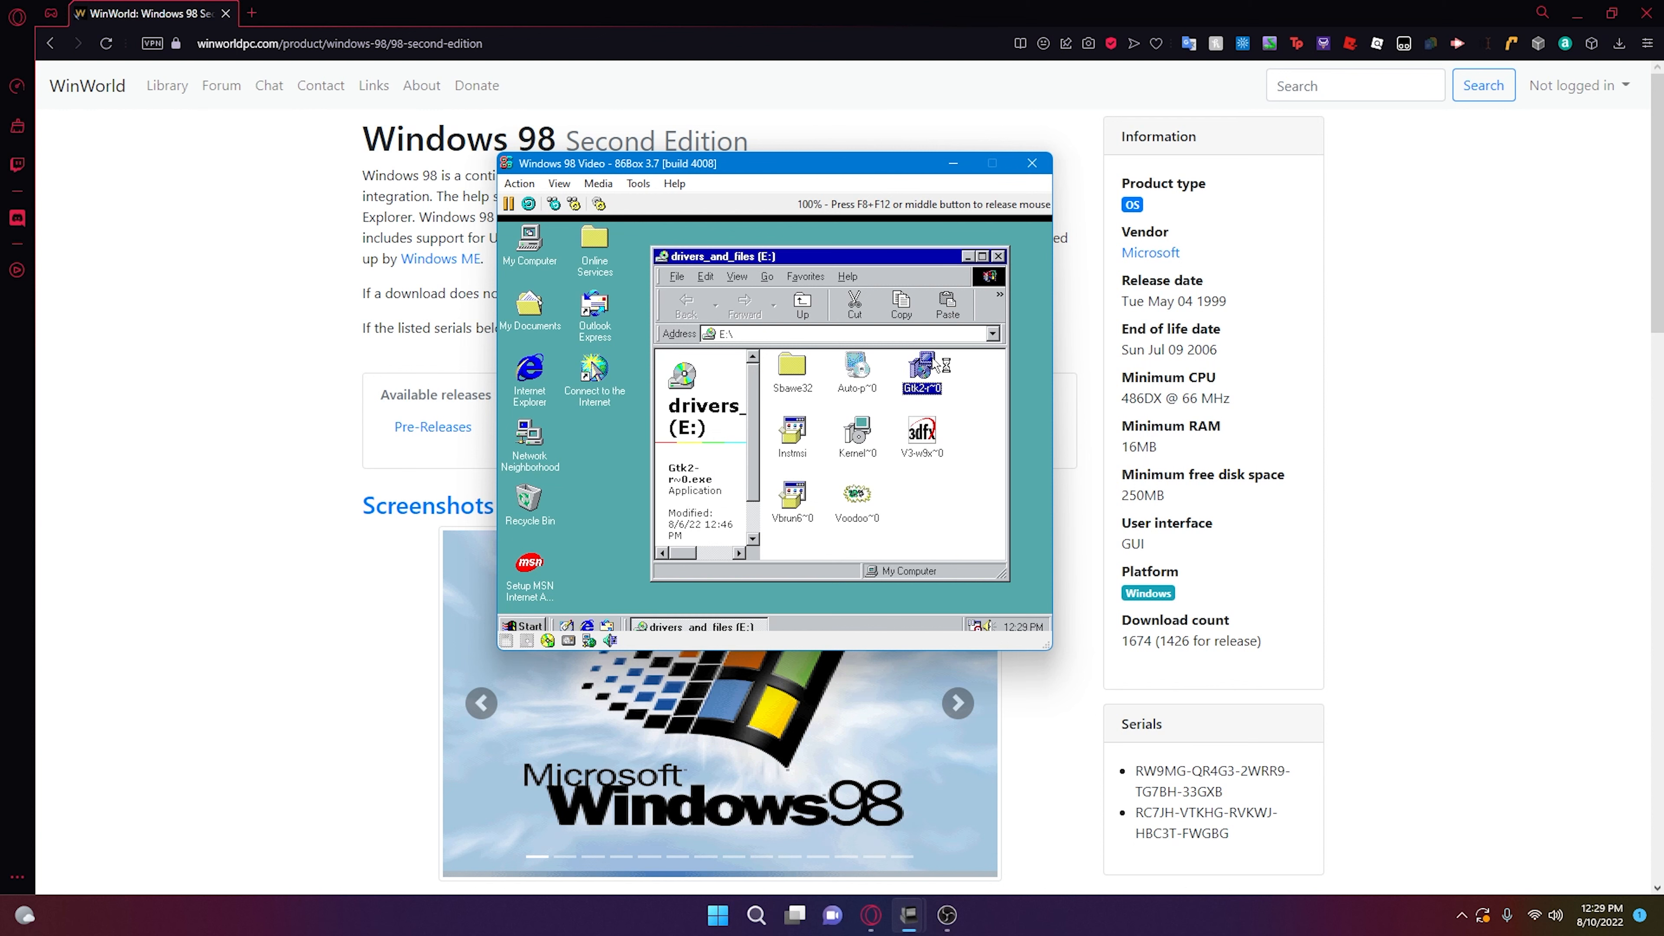
left_click(791, 464)
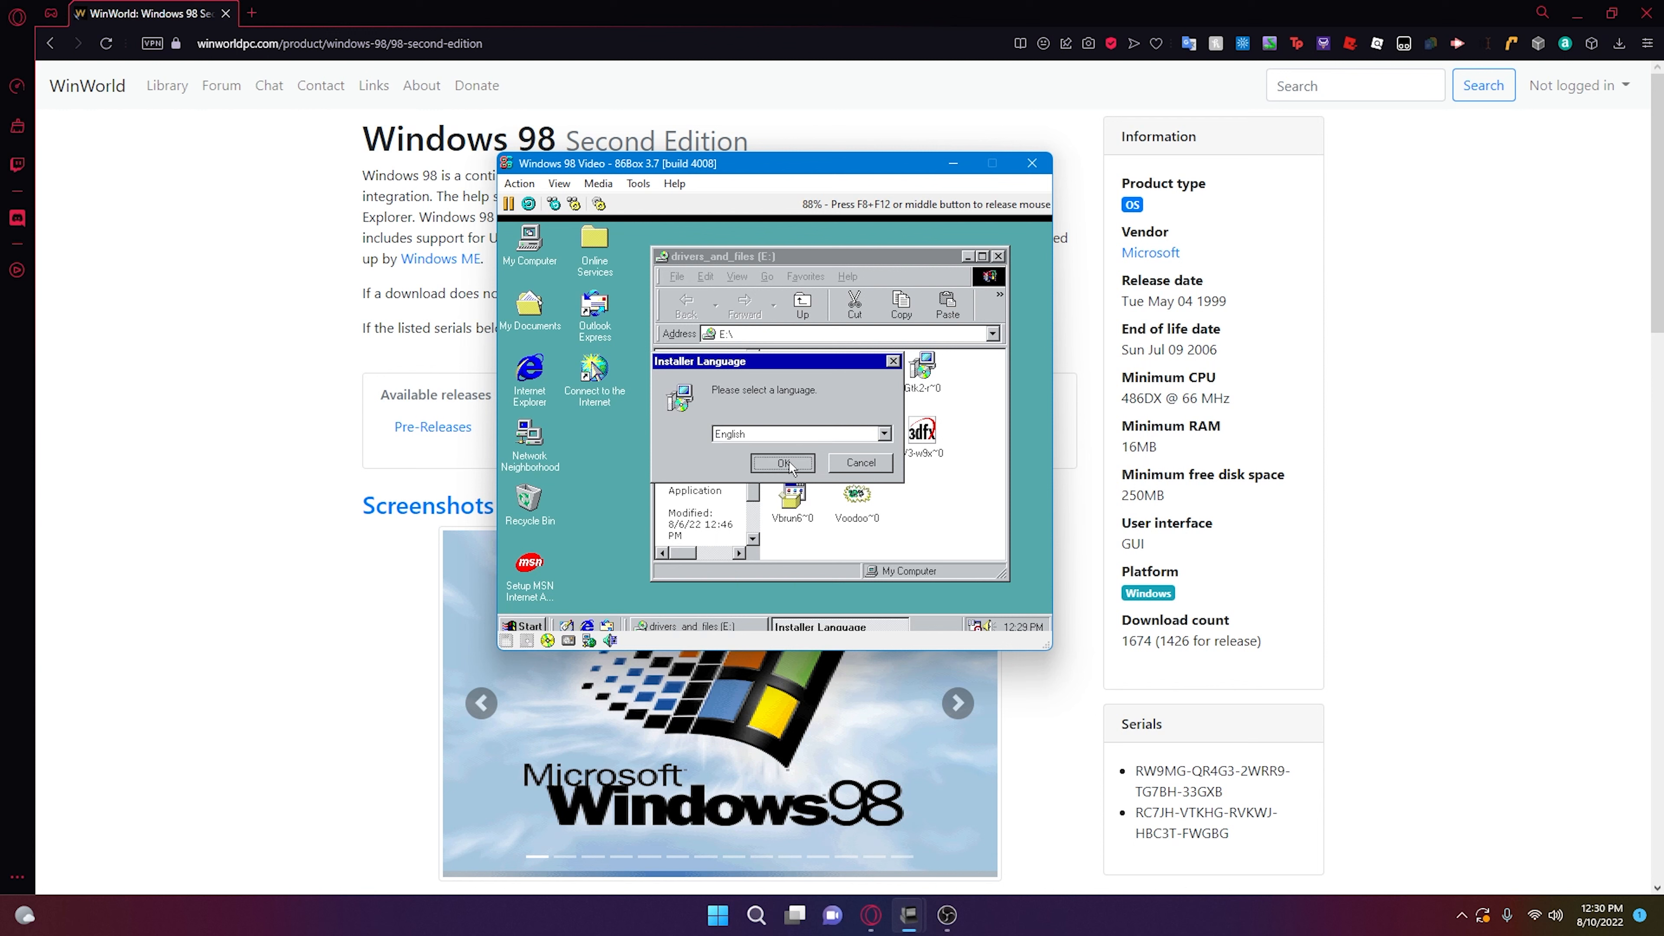
left_click(874, 563)
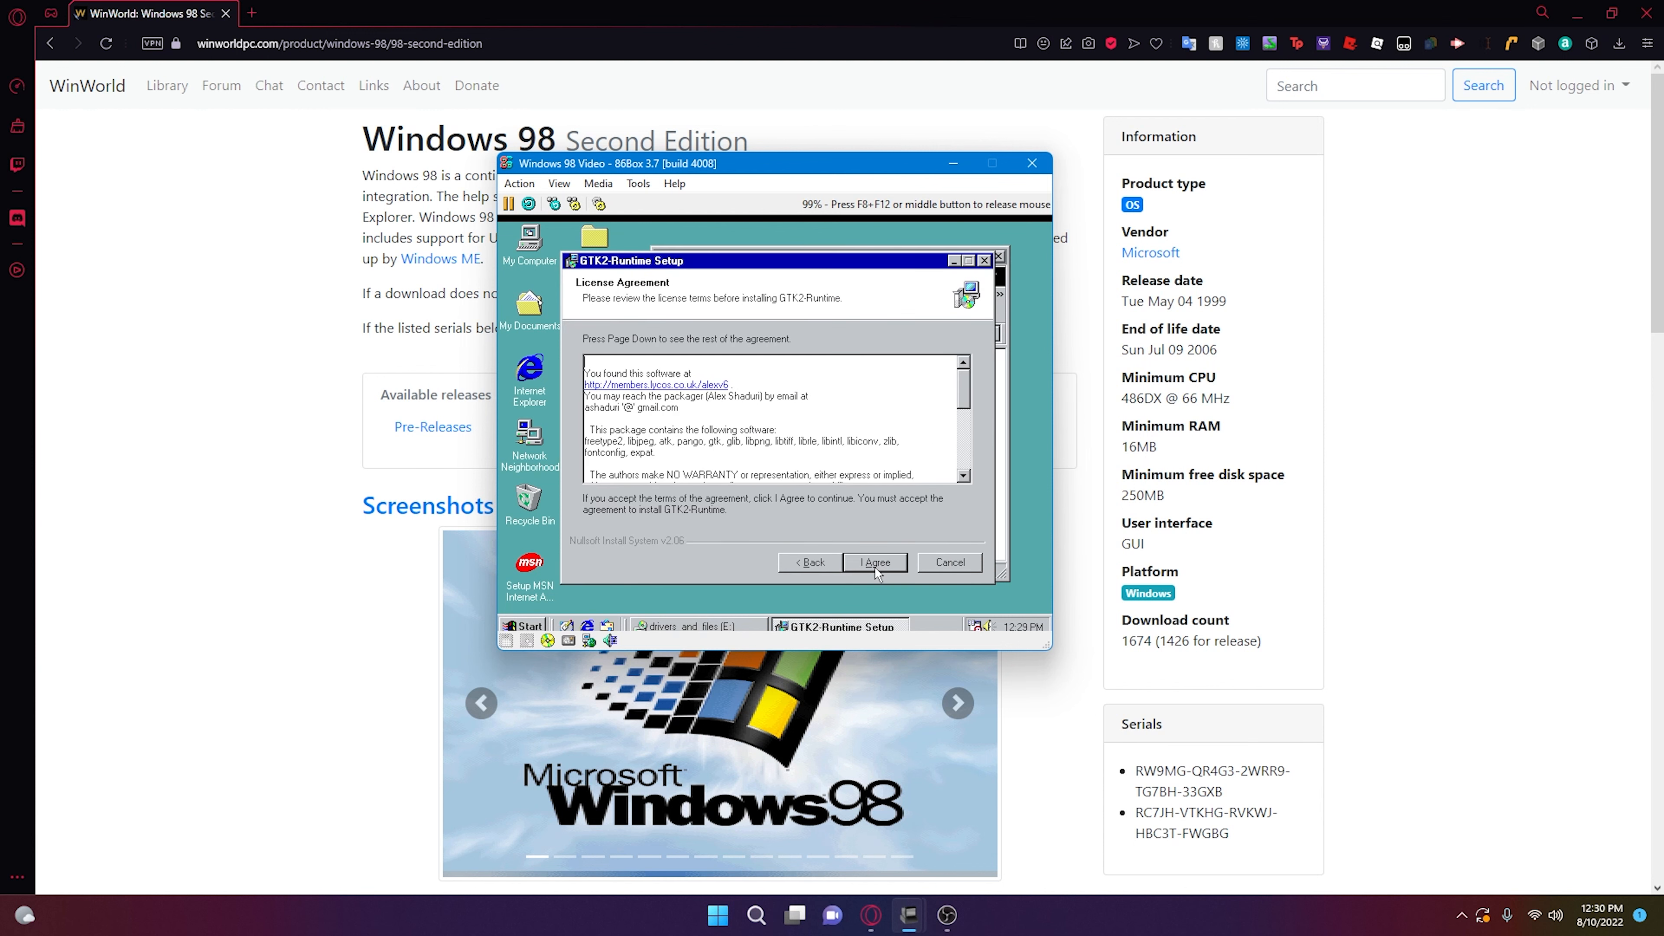
left_click(874, 564)
mouse_move(786, 403)
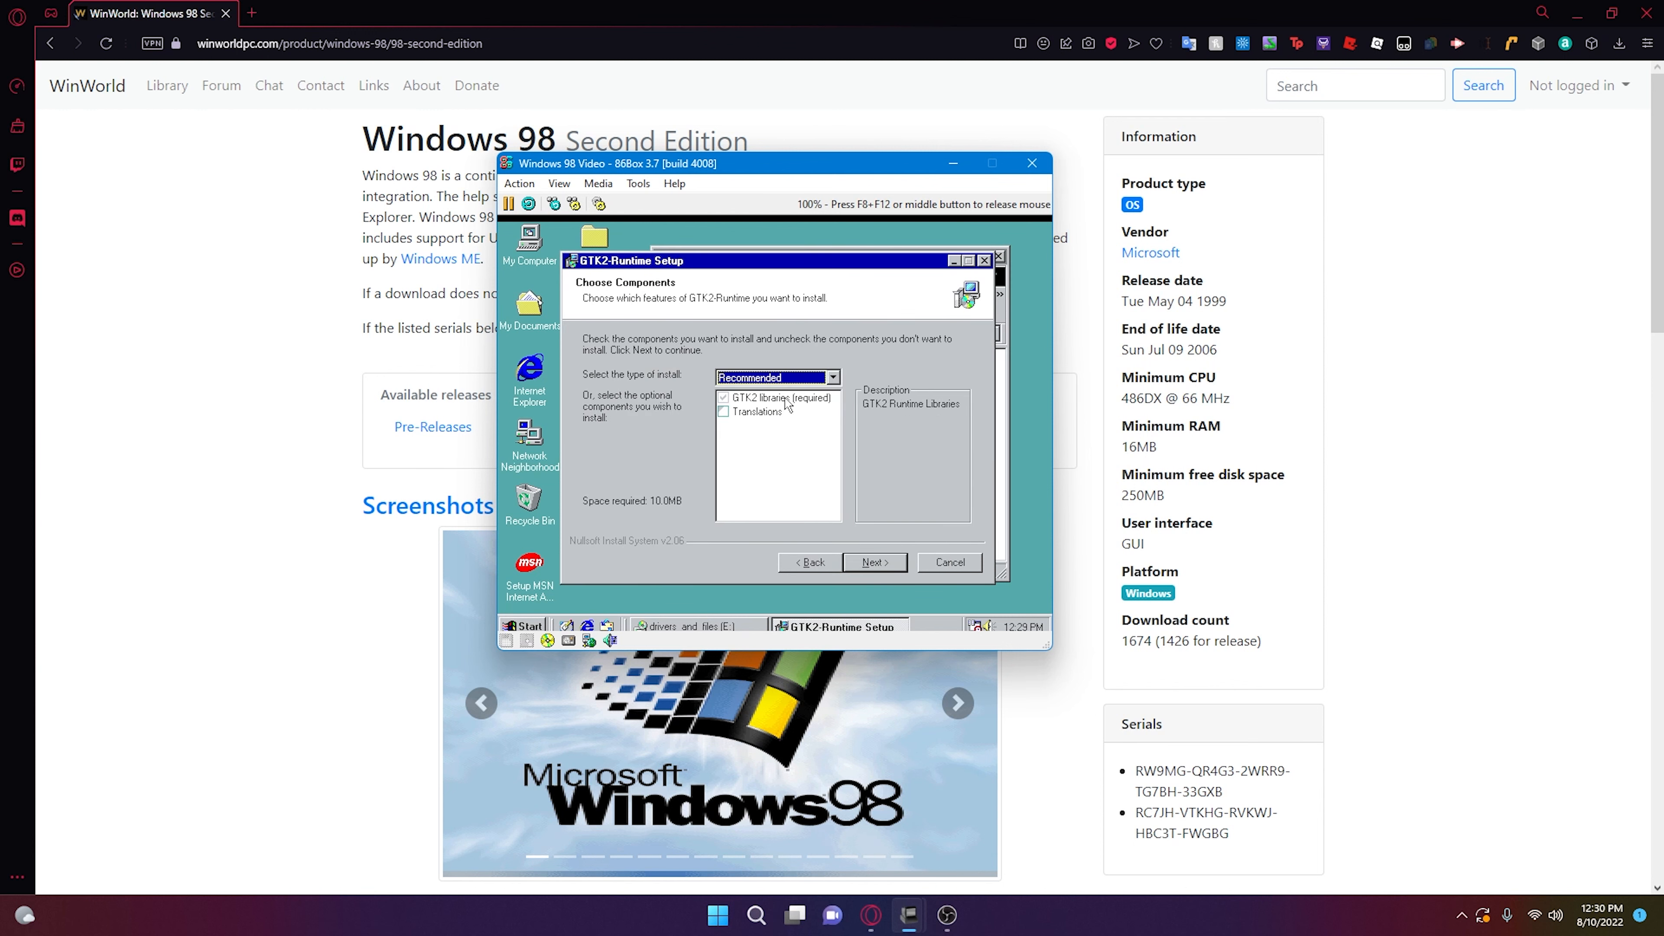
left_click(792, 380)
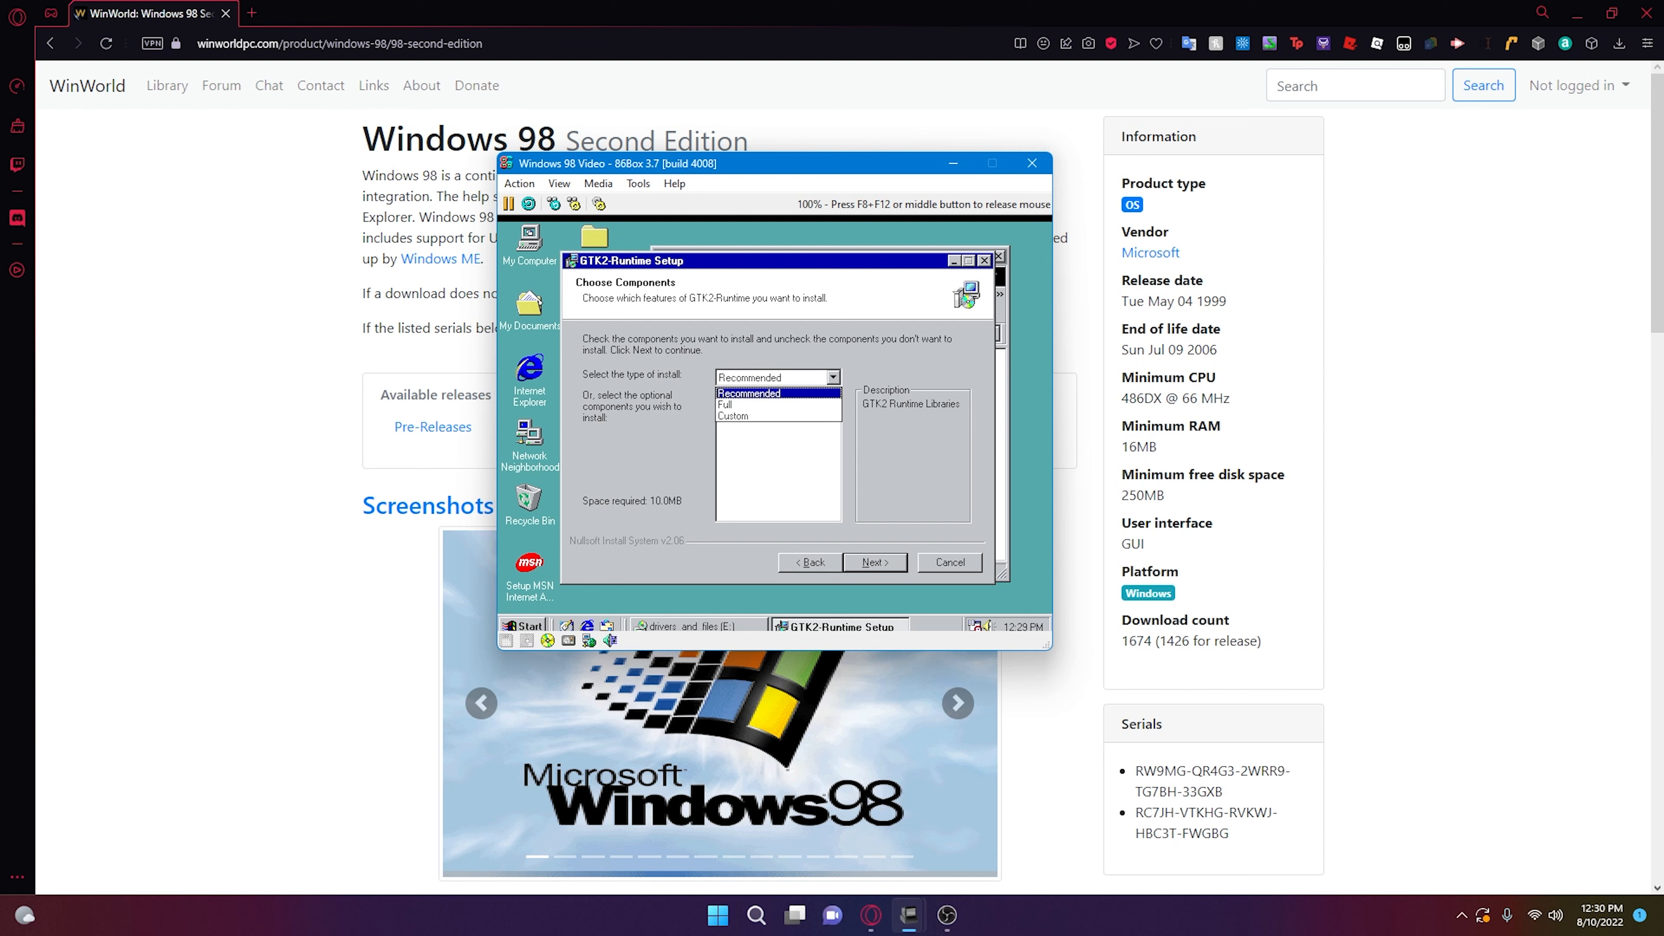
left_click(760, 404)
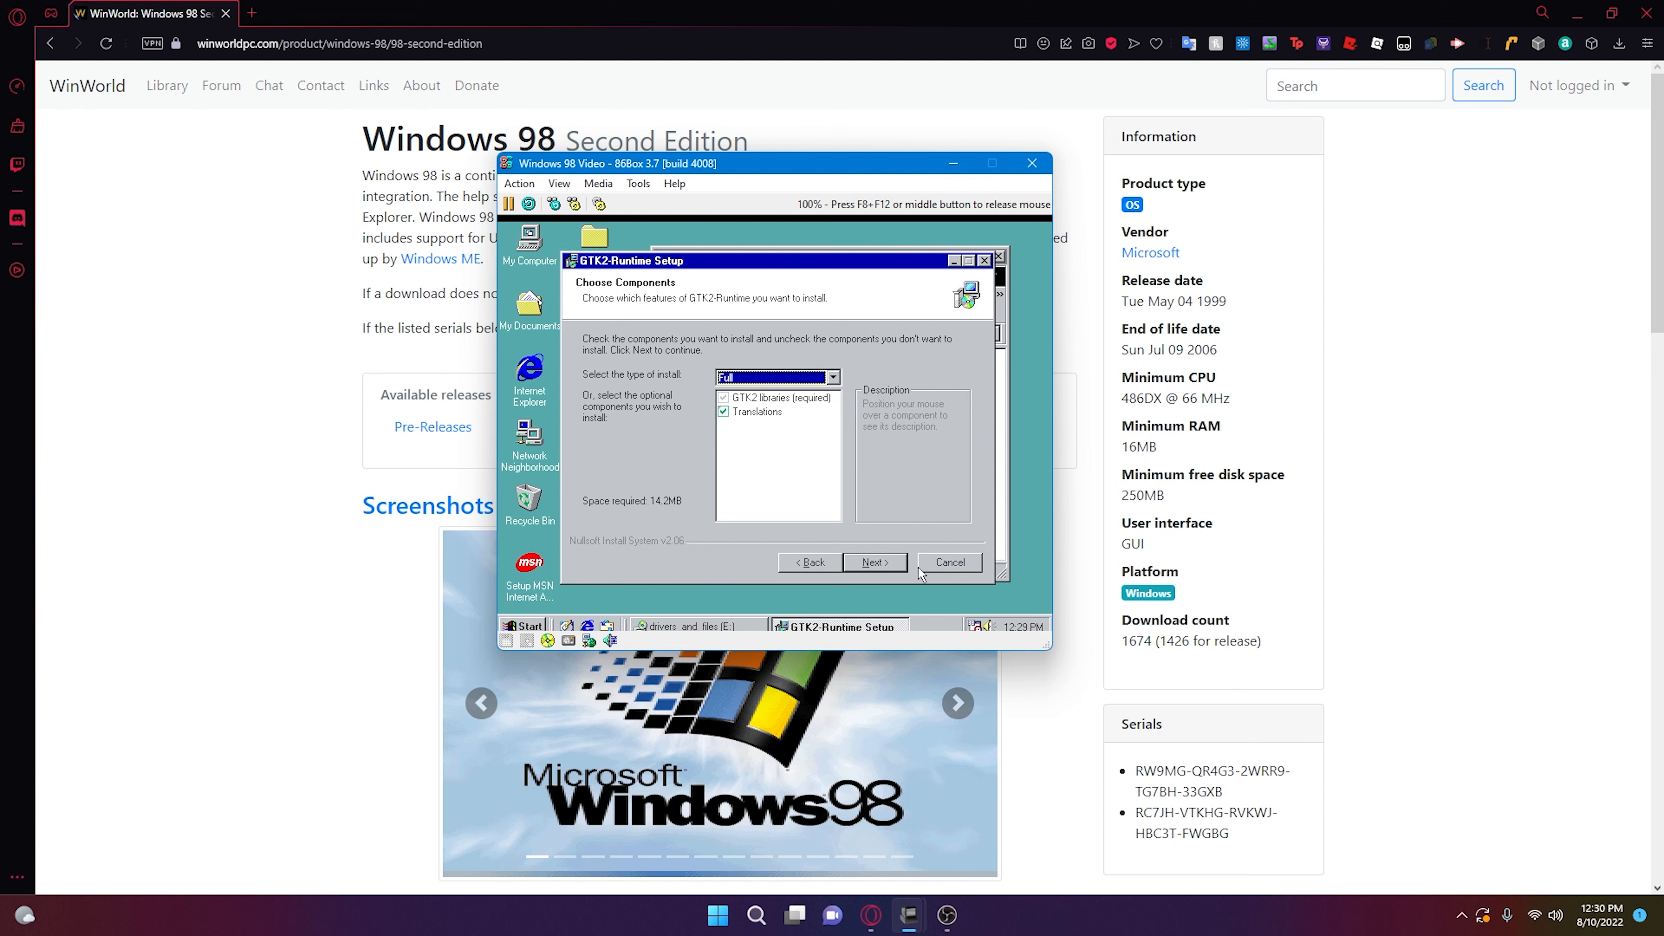
- Install GTK2-Runtime into C:\Program Files\GTK2-Runtime and finish the setup with the option to reboot manually later
left_click(904, 563)
left_click(899, 563)
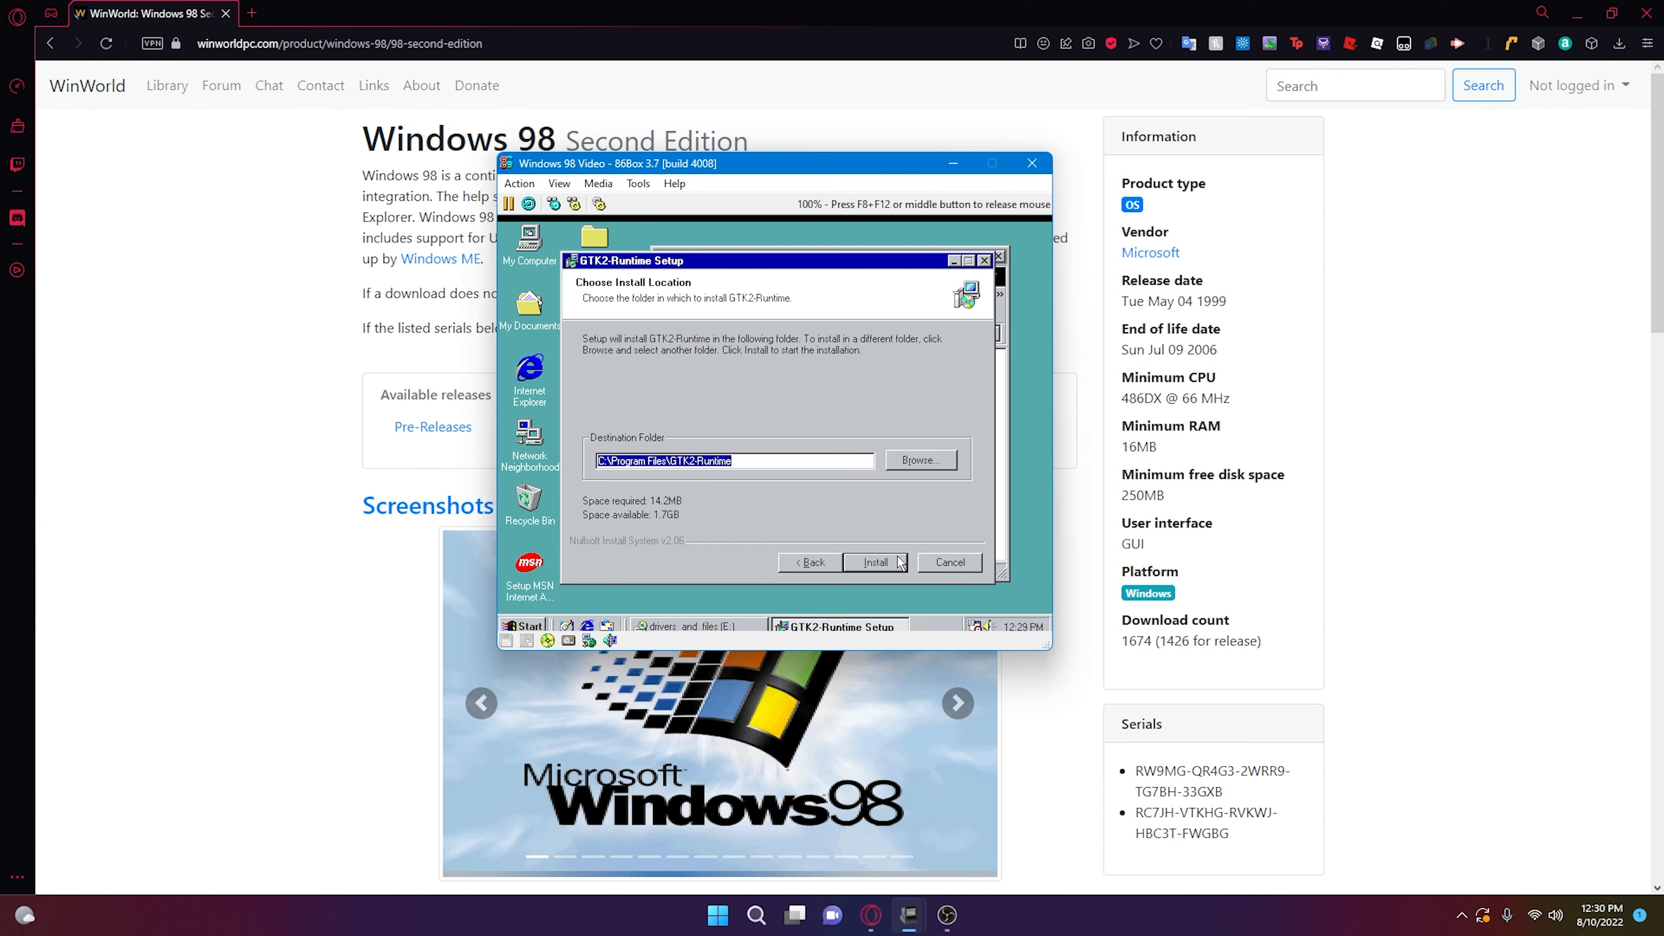
left_click(876, 561)
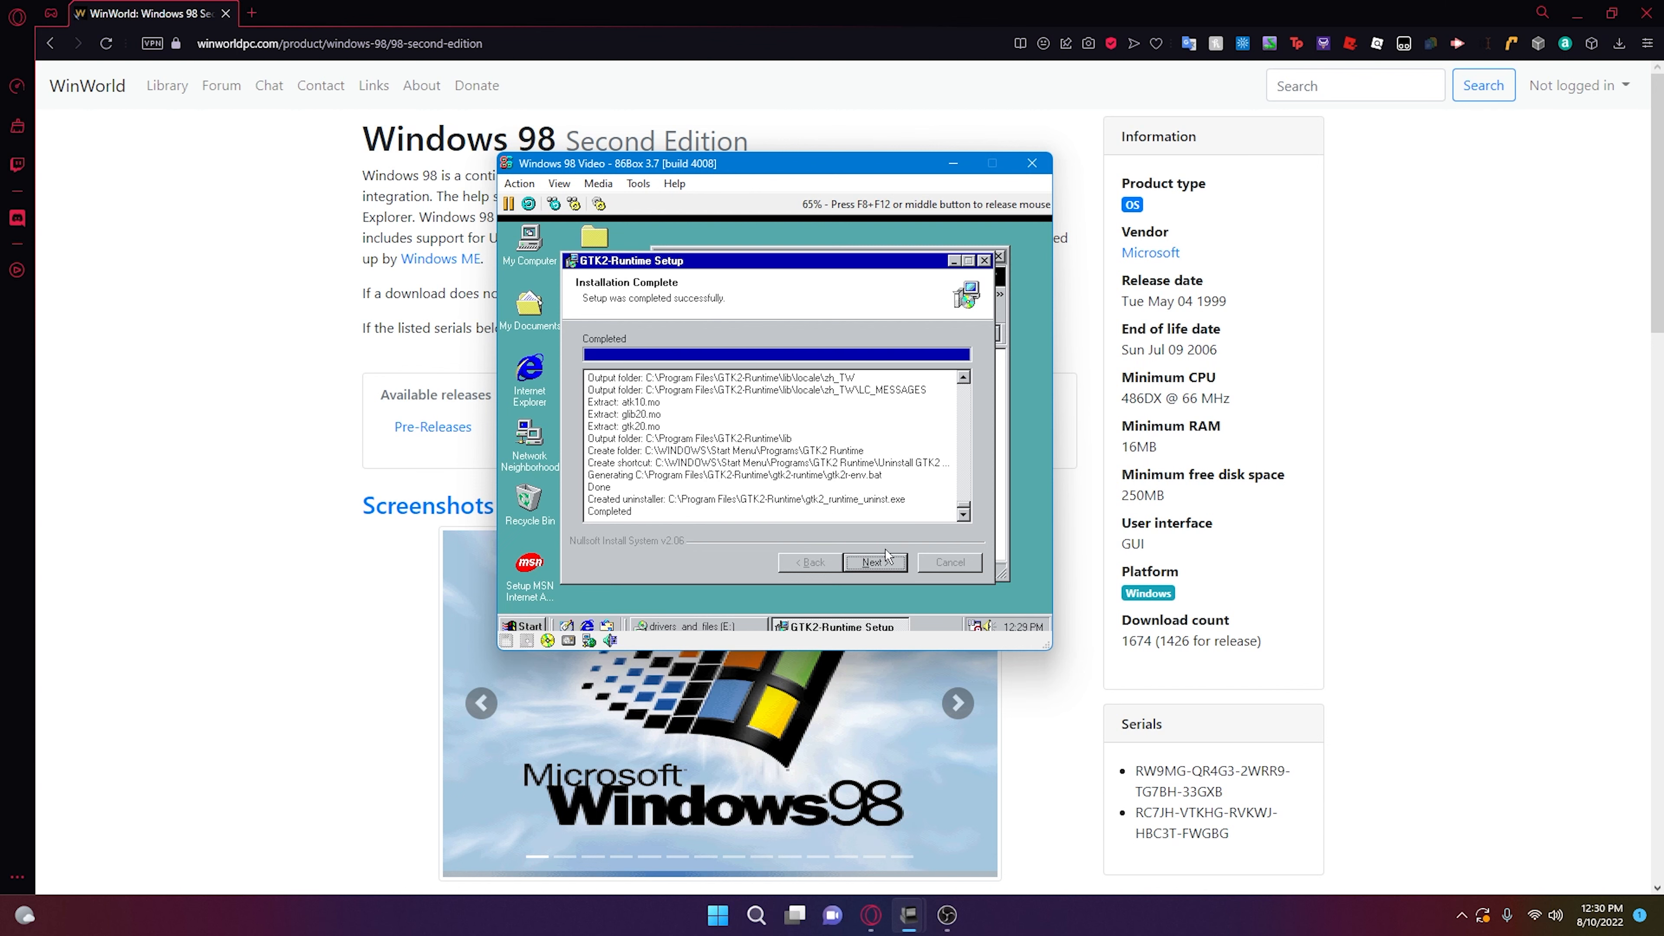
left_click(885, 558)
left_click(839, 431)
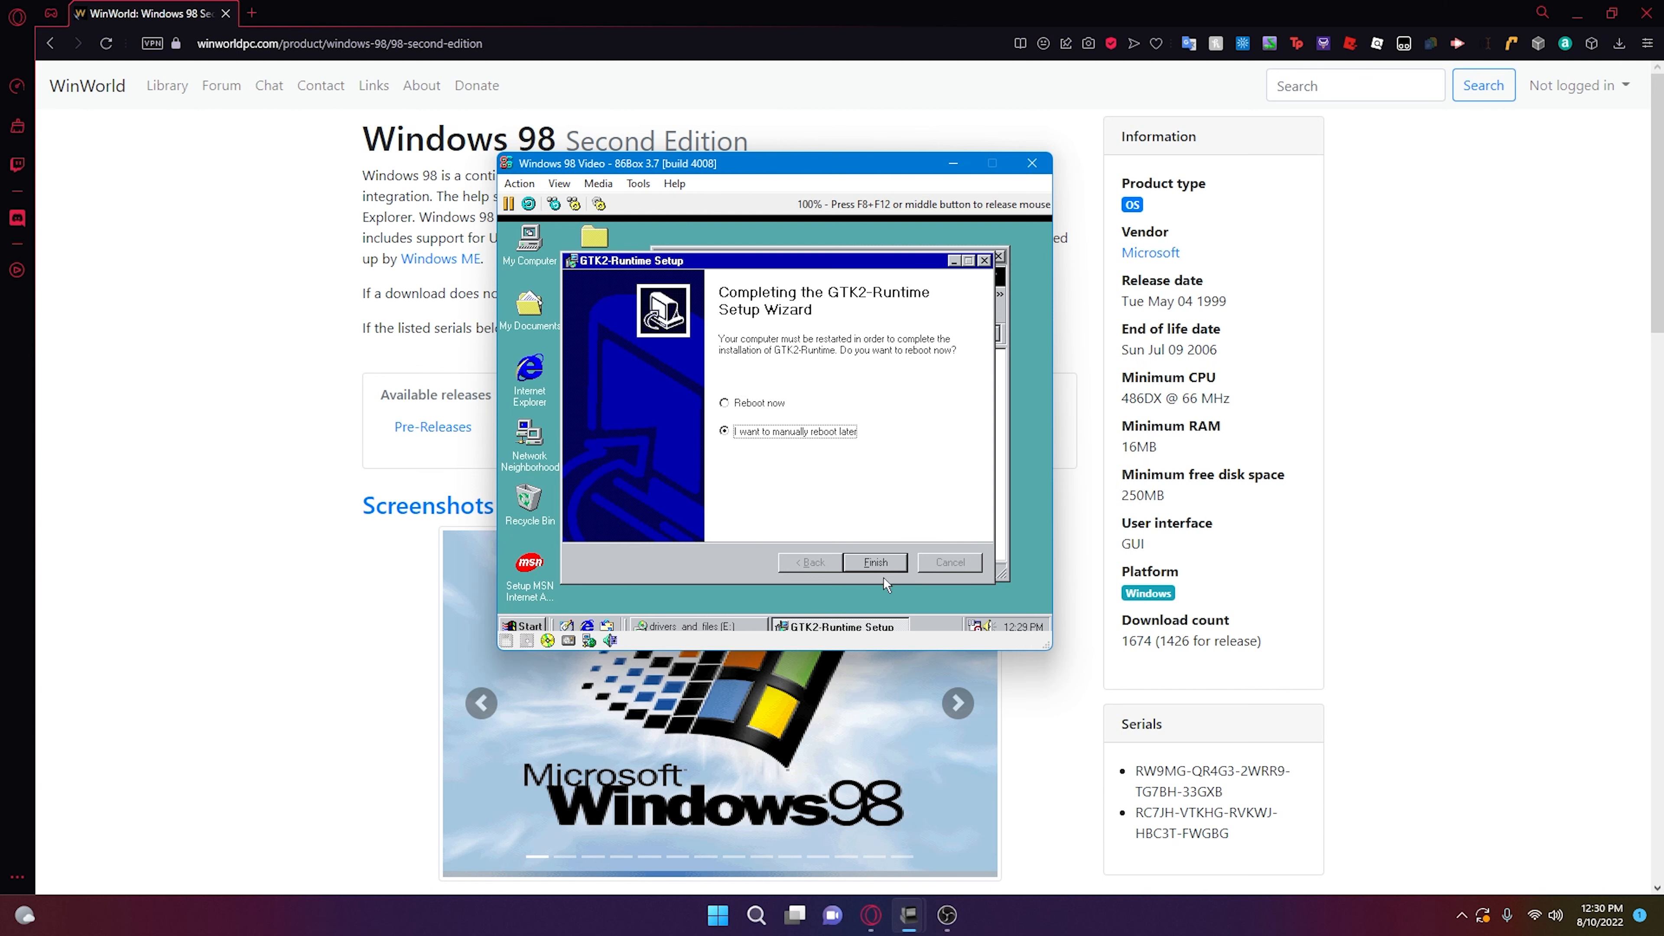
left_click(884, 561)
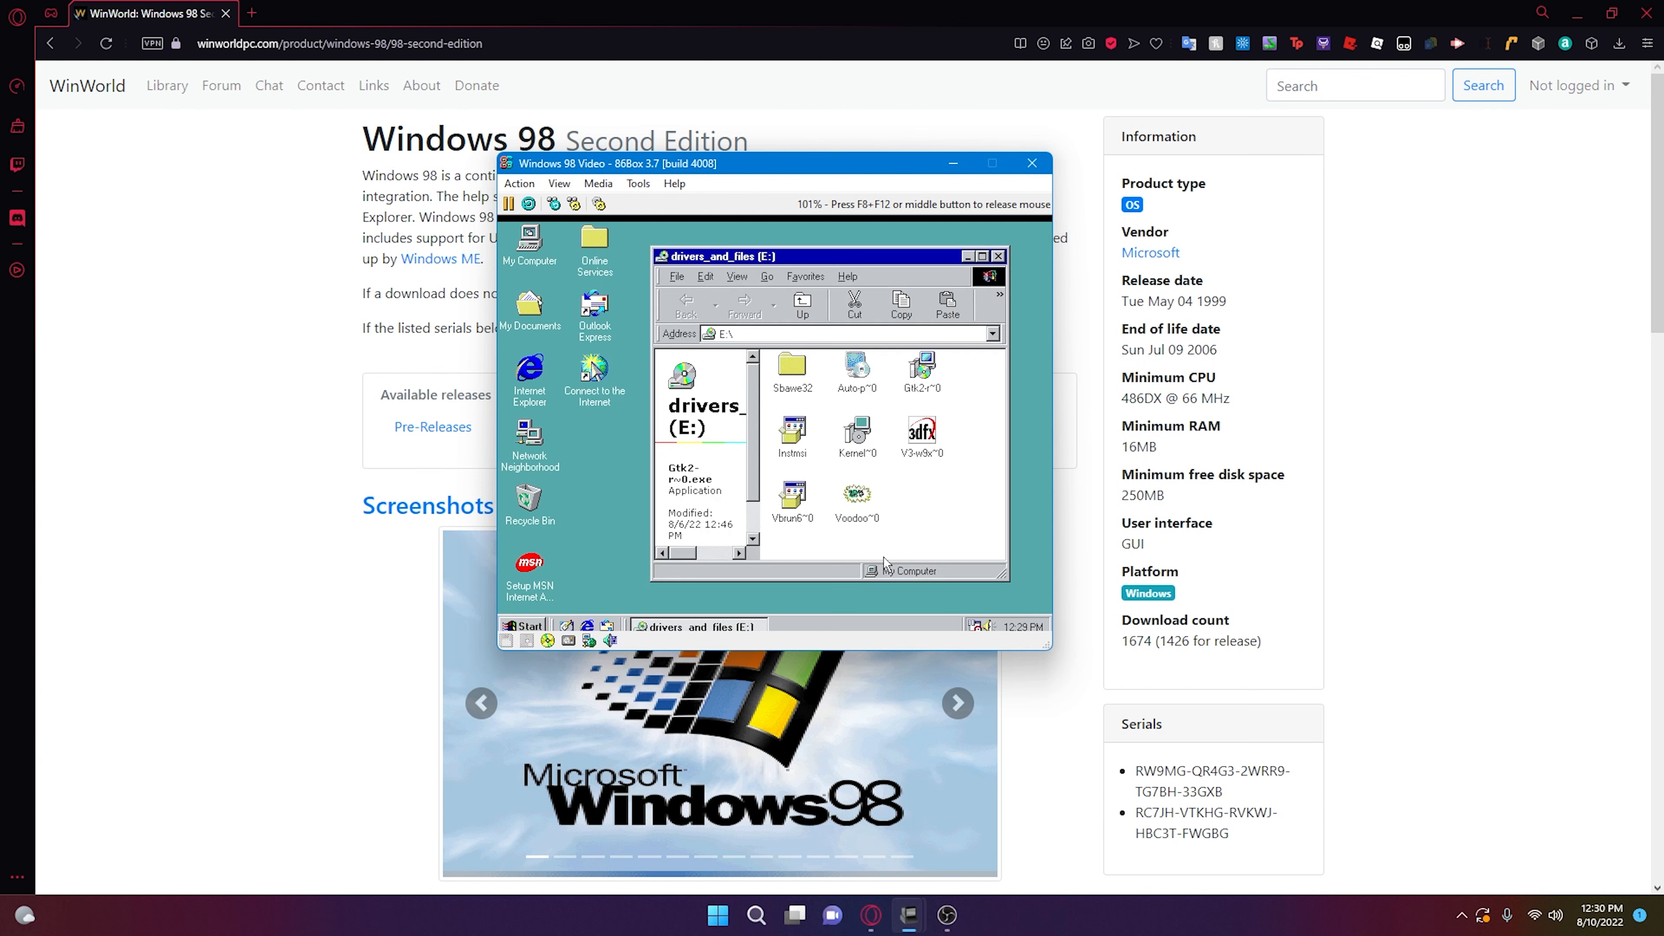
- Run Instmsi from the drivers disc to install Windows Installer, and acknowledge its completion
double_click(792, 438)
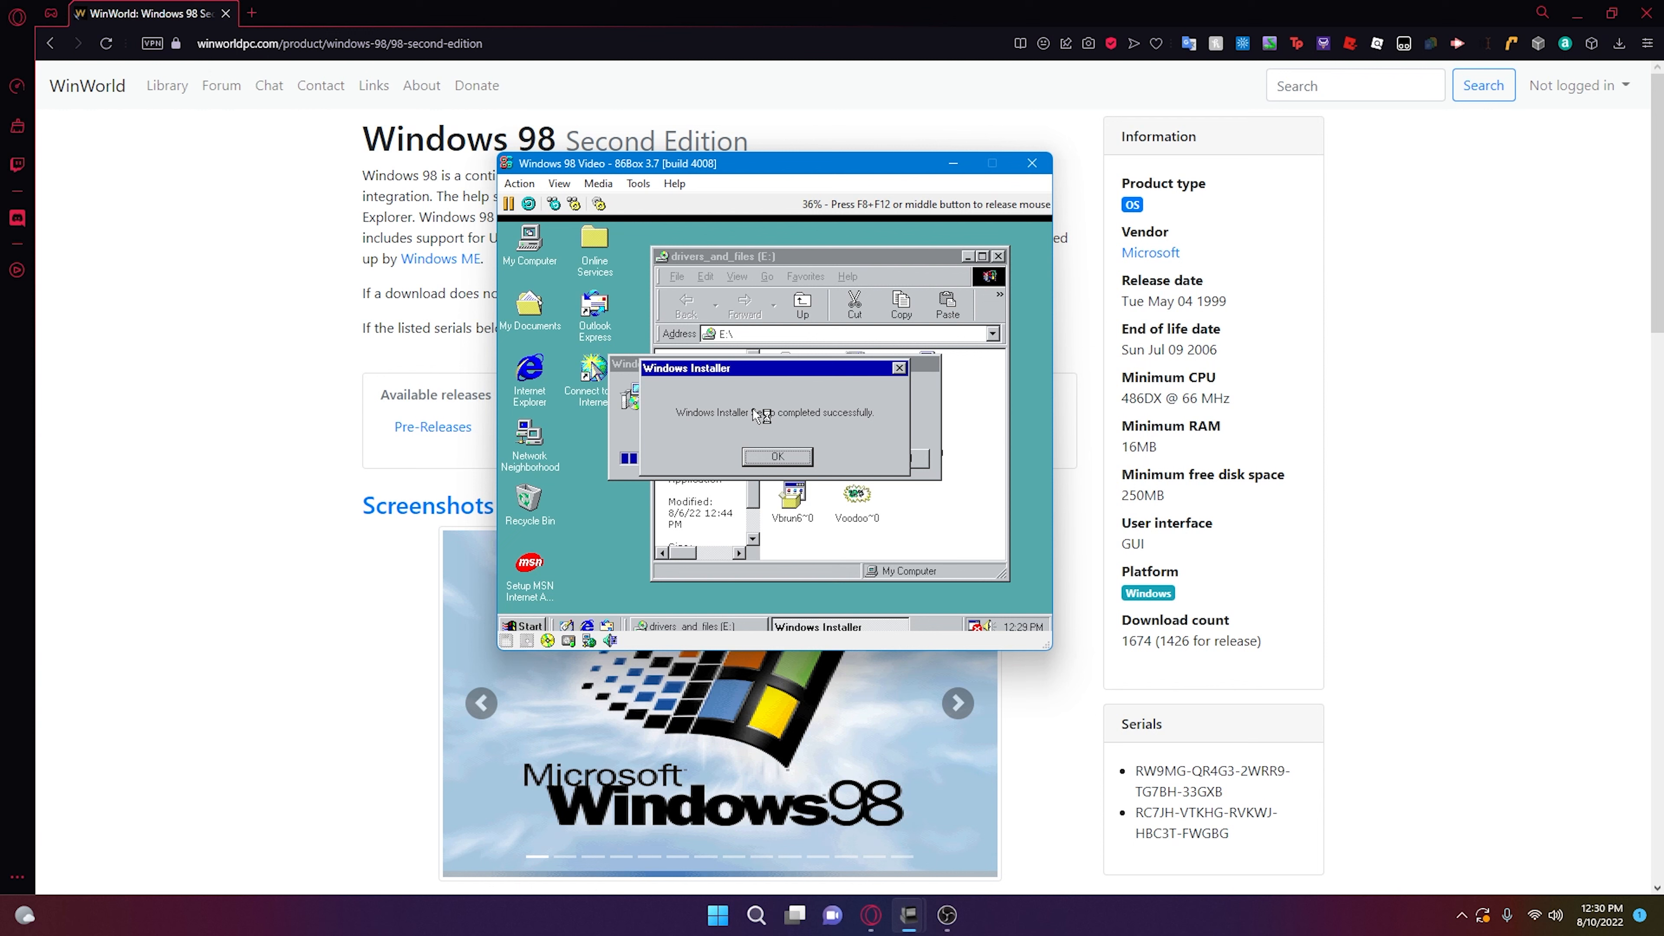
left_click(780, 459)
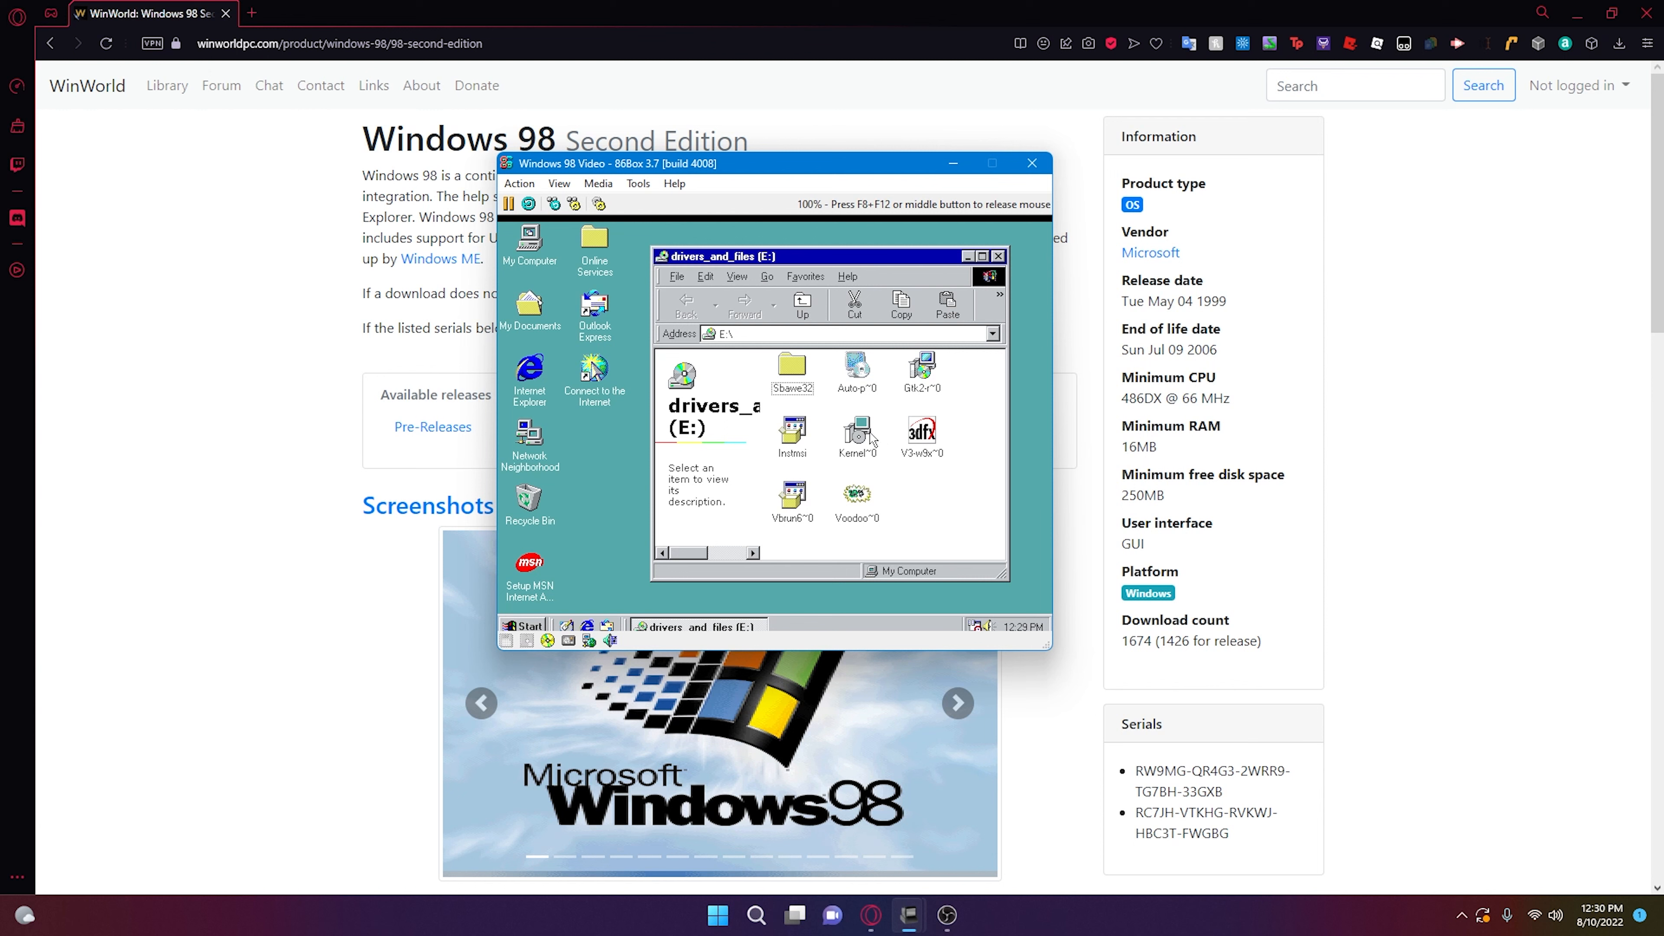
- Run the Upddrv95 driver updater from the disc's Sbawe32 folder, and return to the drivers disc's root folder
double_click(796, 367)
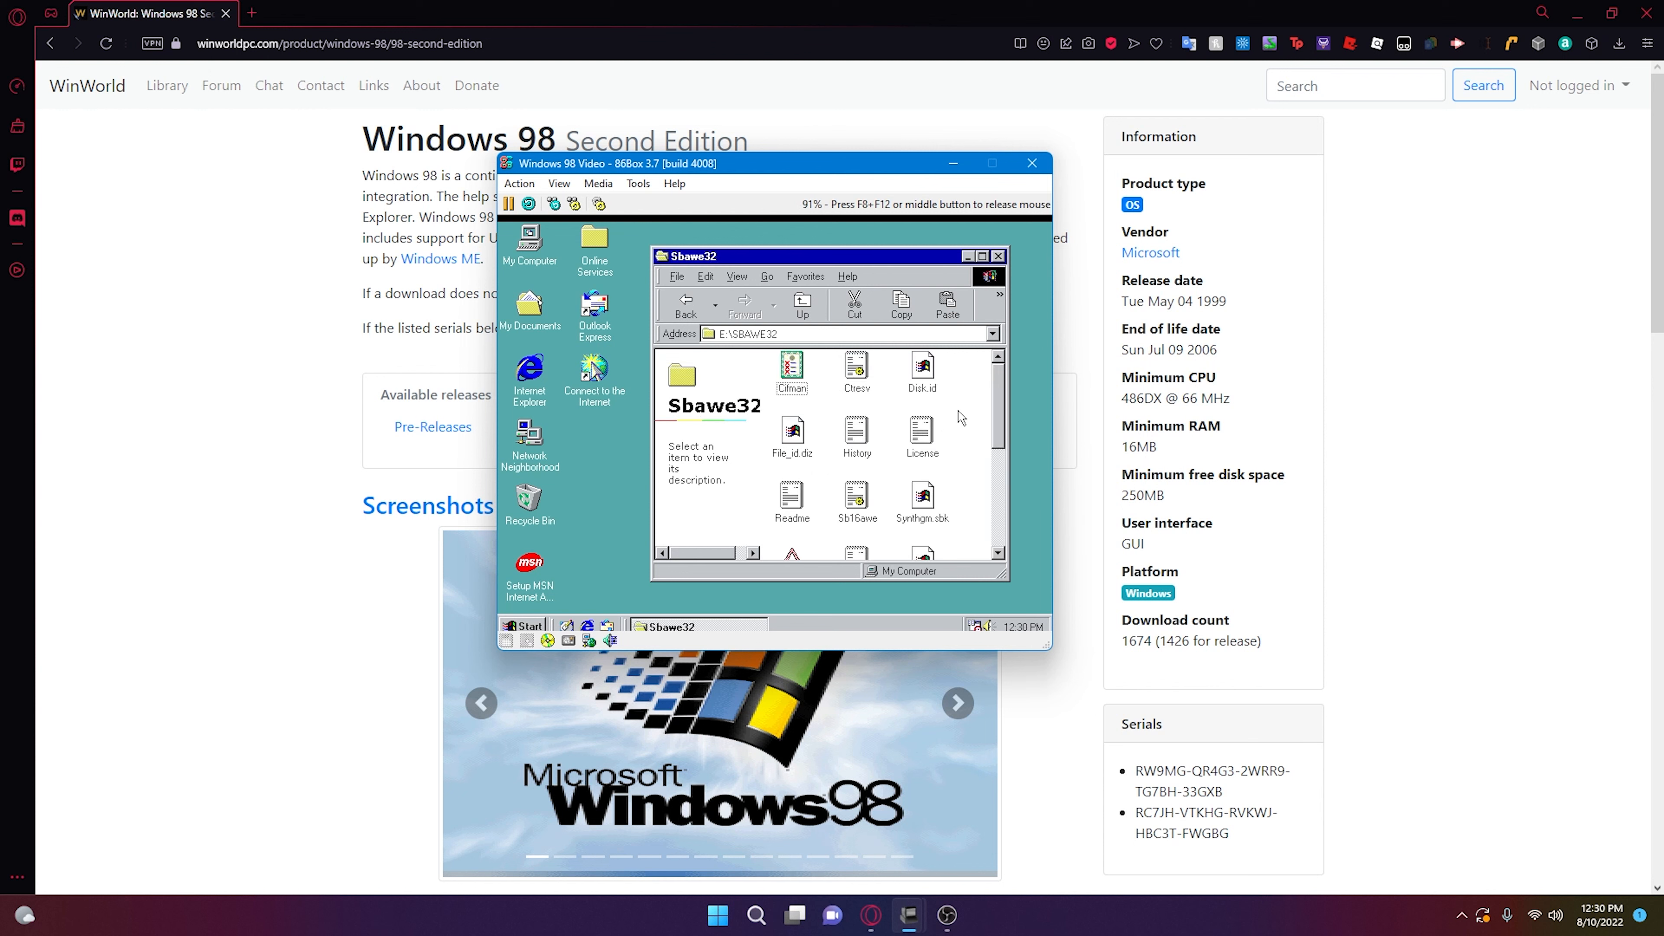
left_click_drag(994, 397, 992, 473)
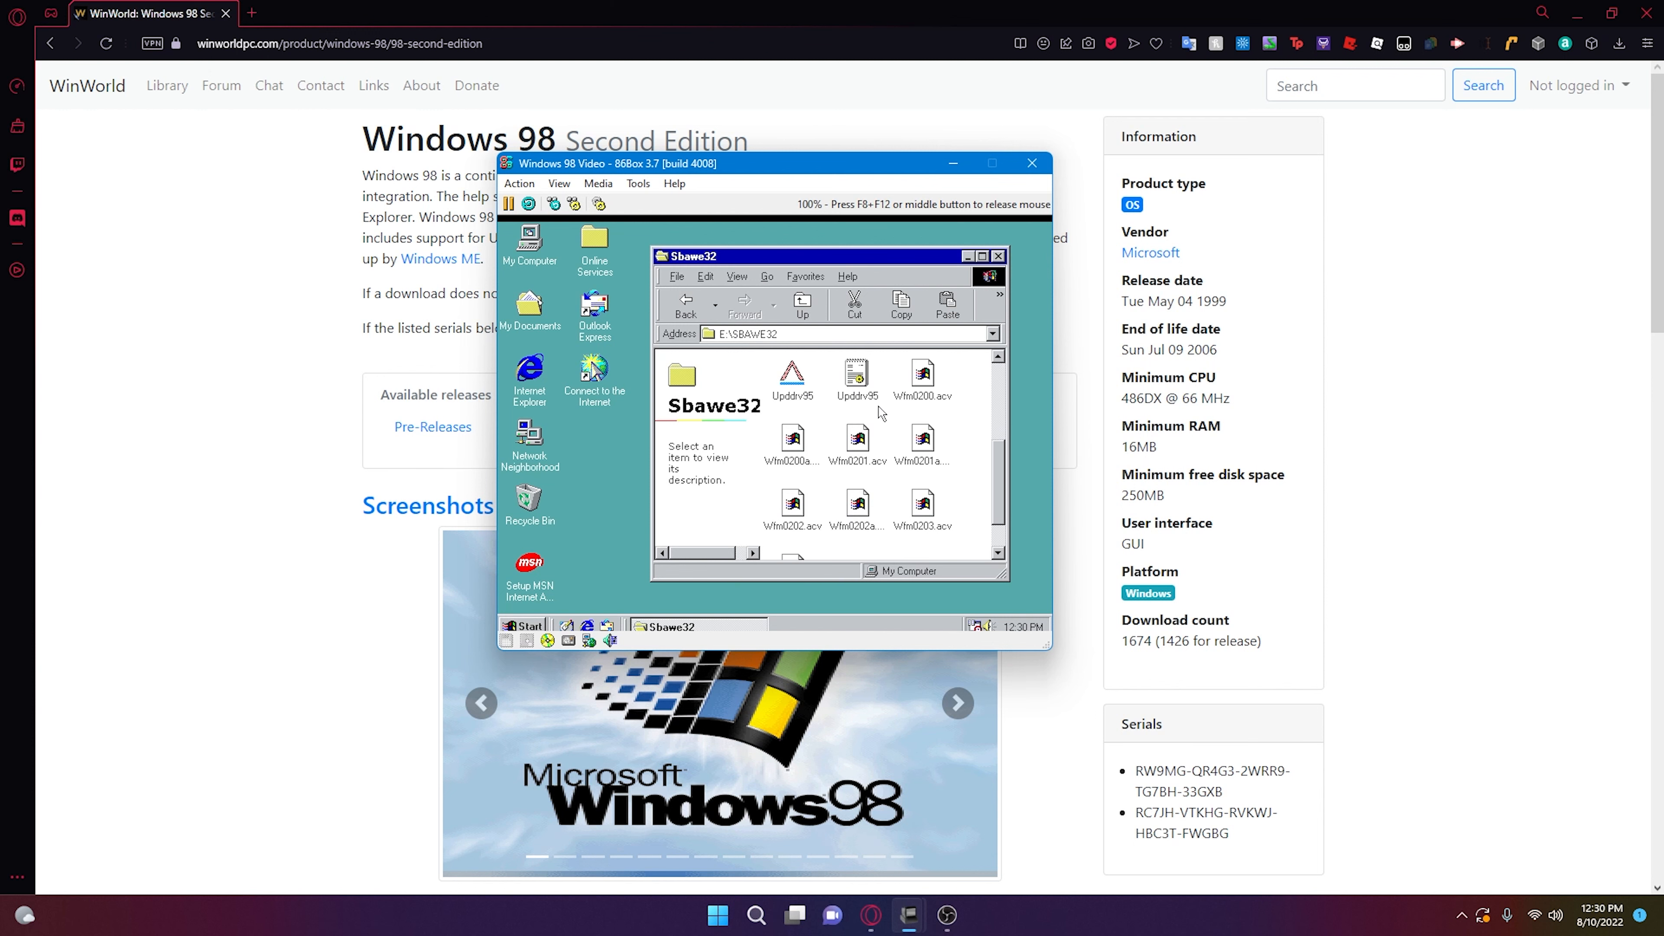
double_click(795, 371)
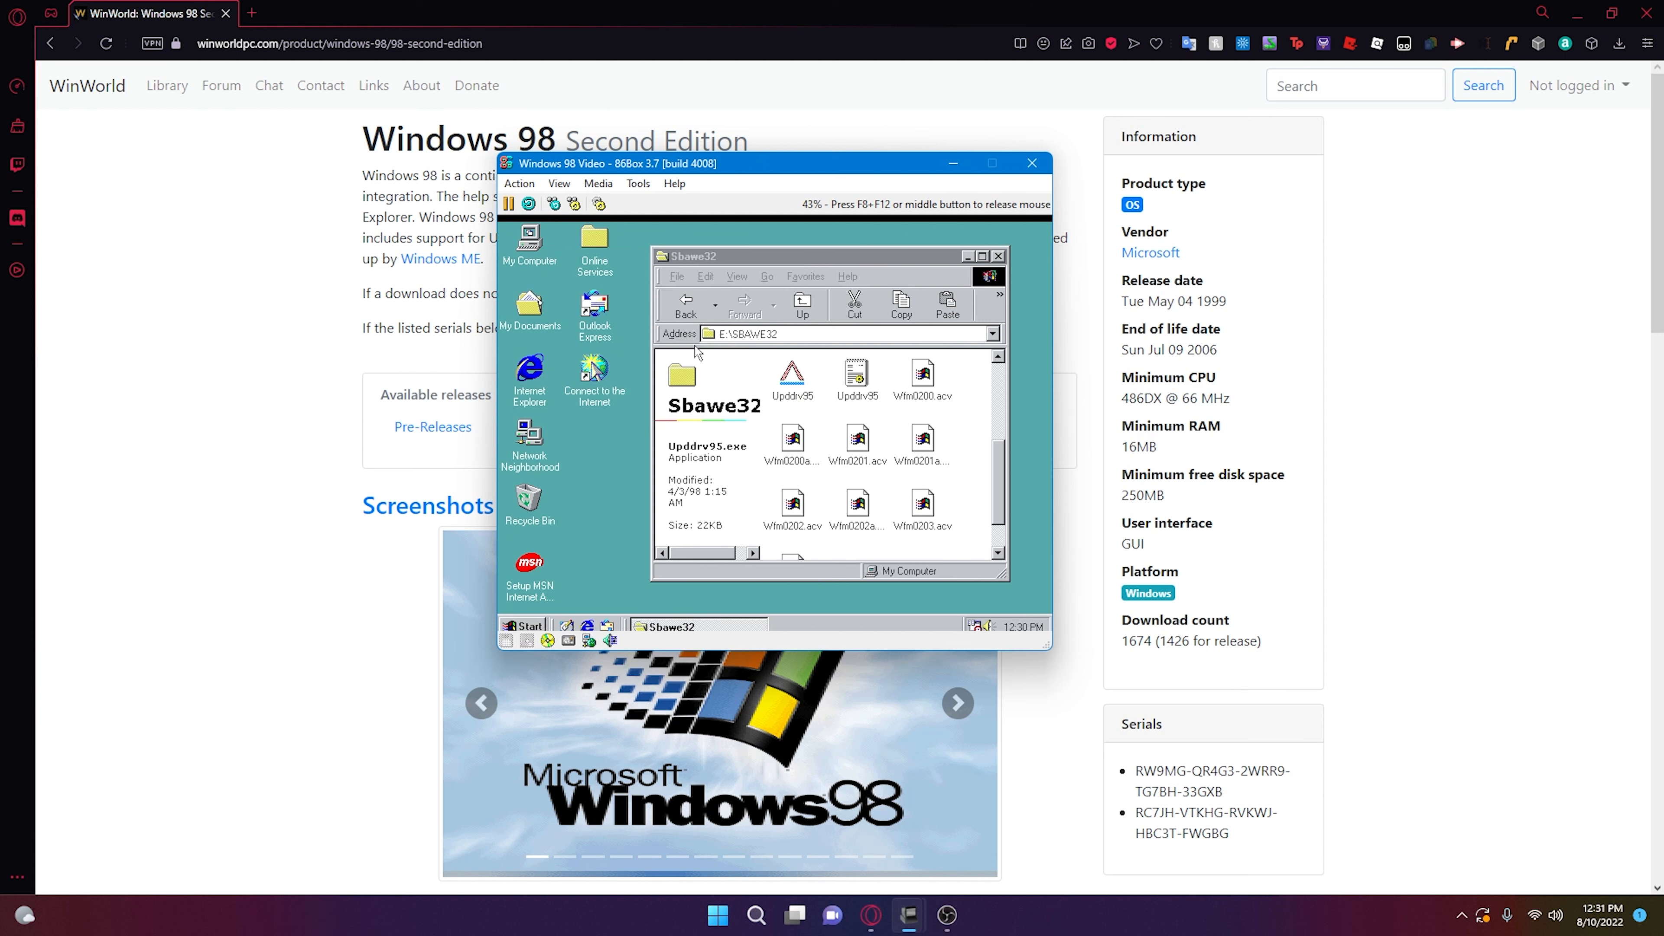
left_click(805, 471)
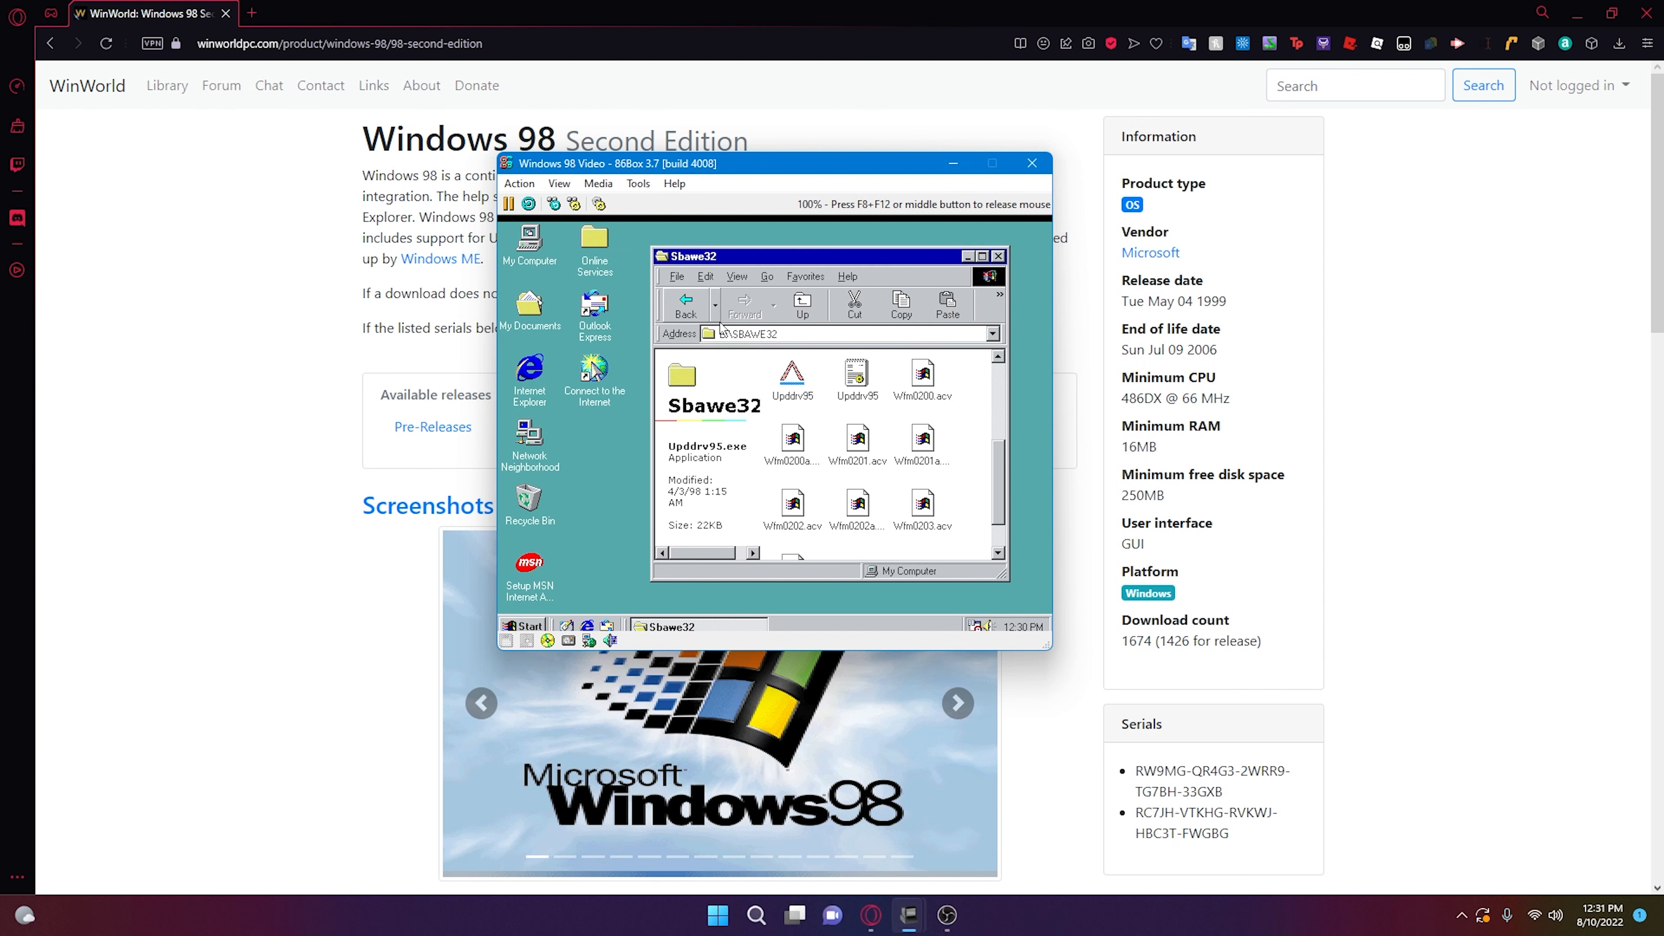
left_click(685, 301)
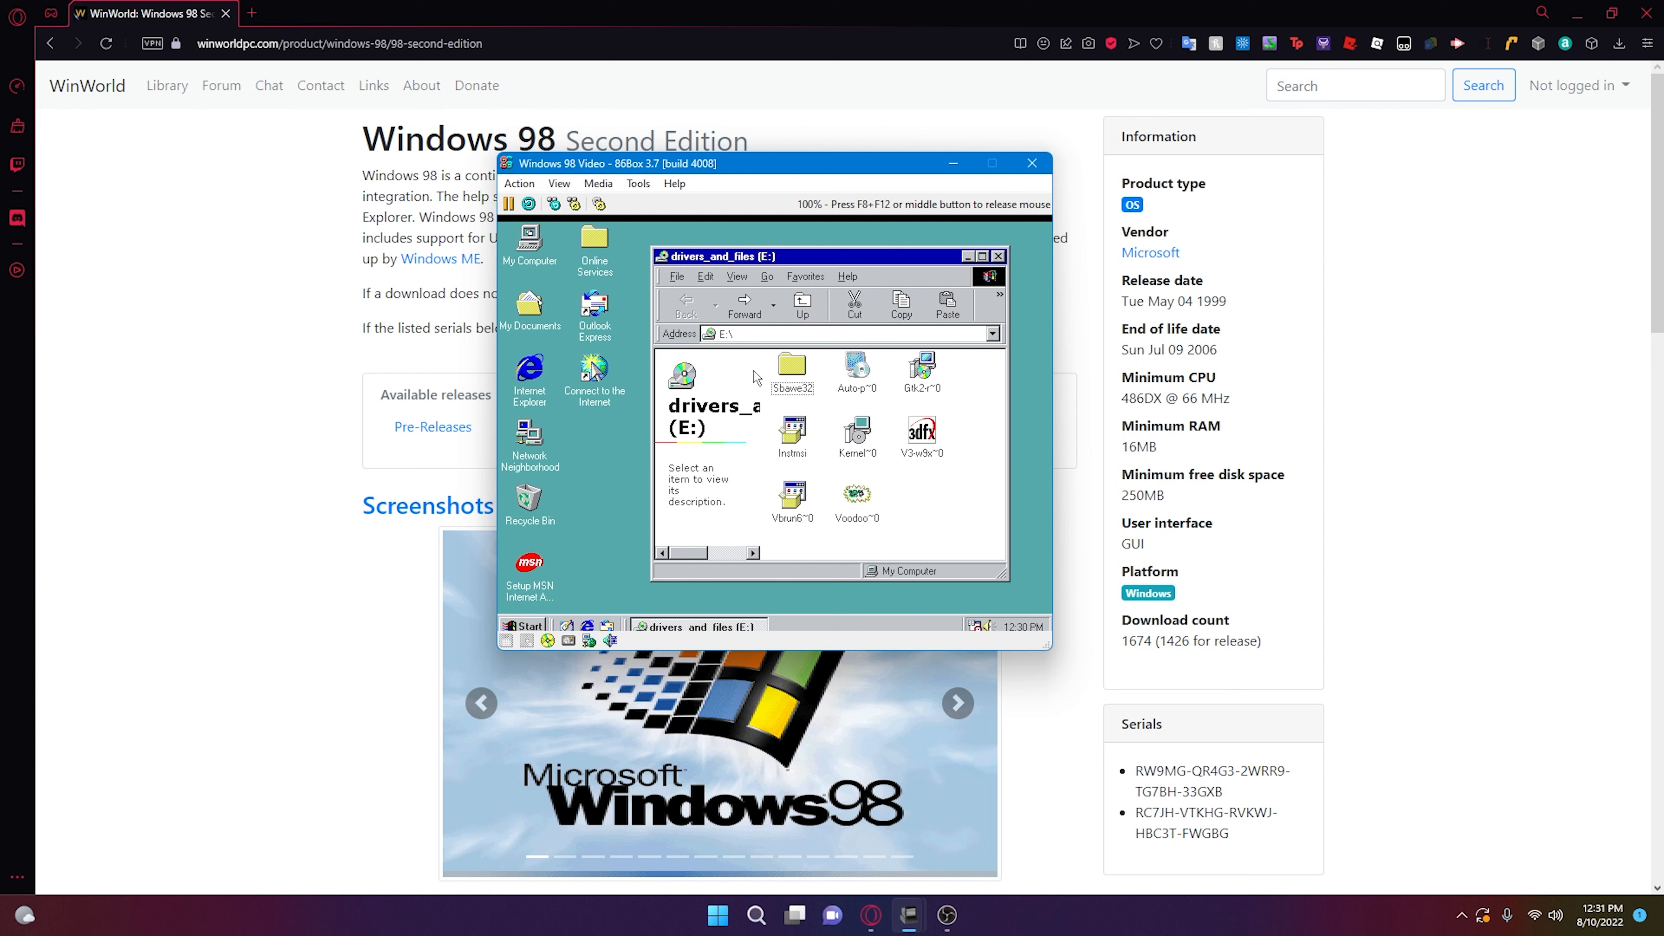
- Release the captured mouse and hard reset the emulated machine to restart Windows 98
middle_click(582, 266)
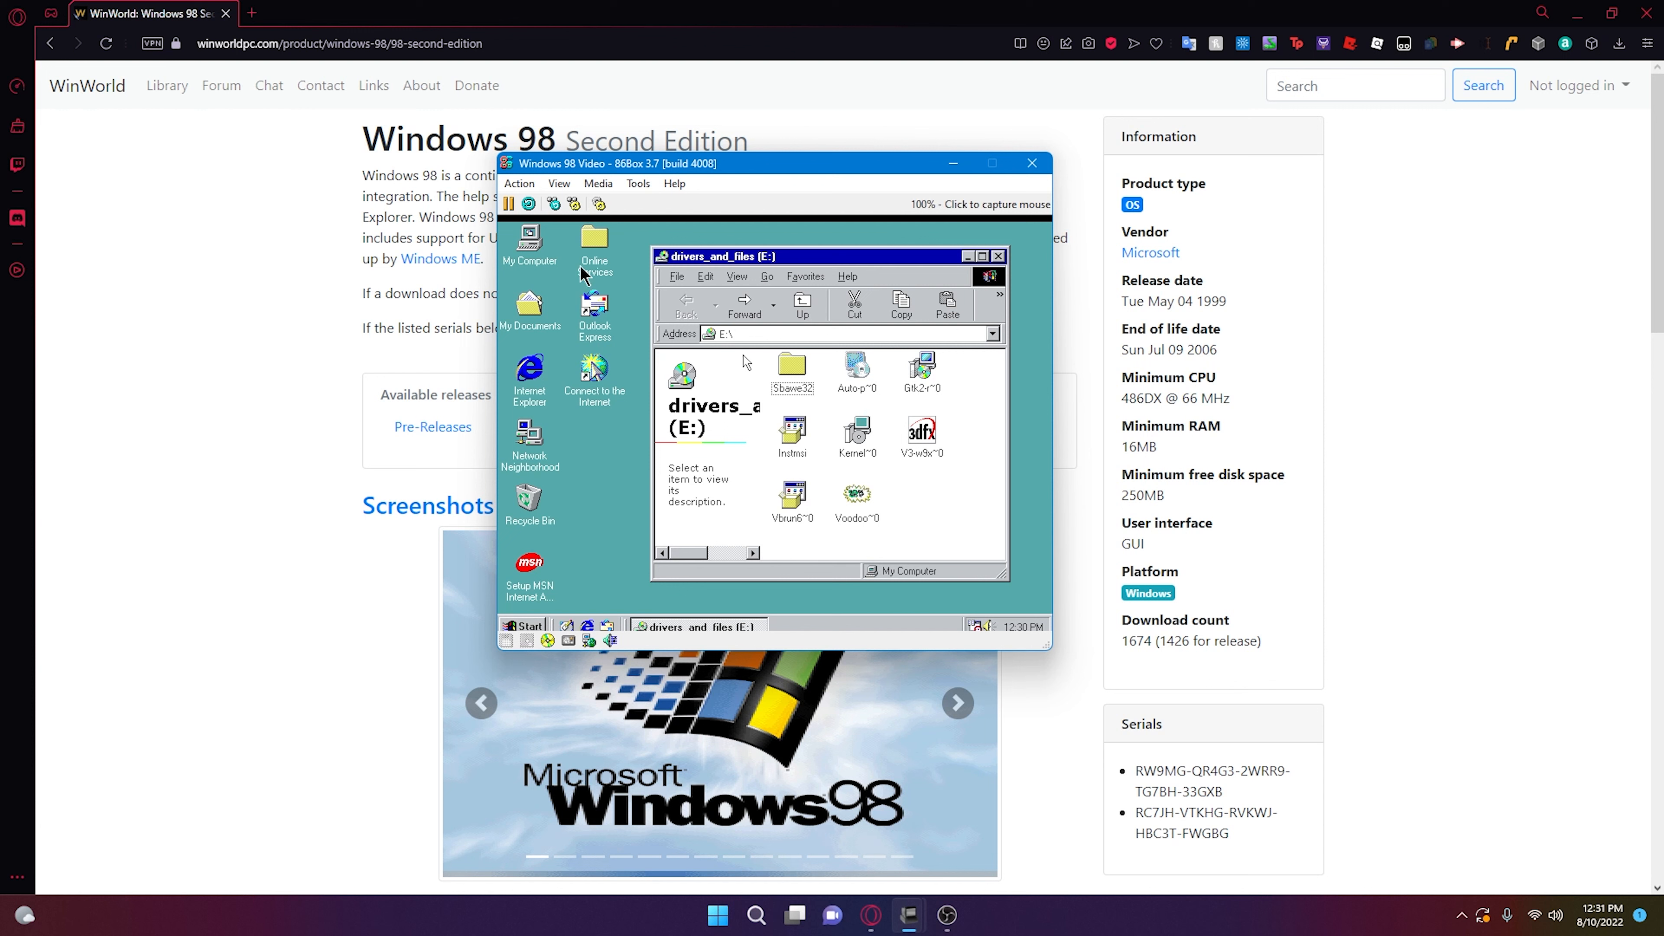
left_click(528, 203)
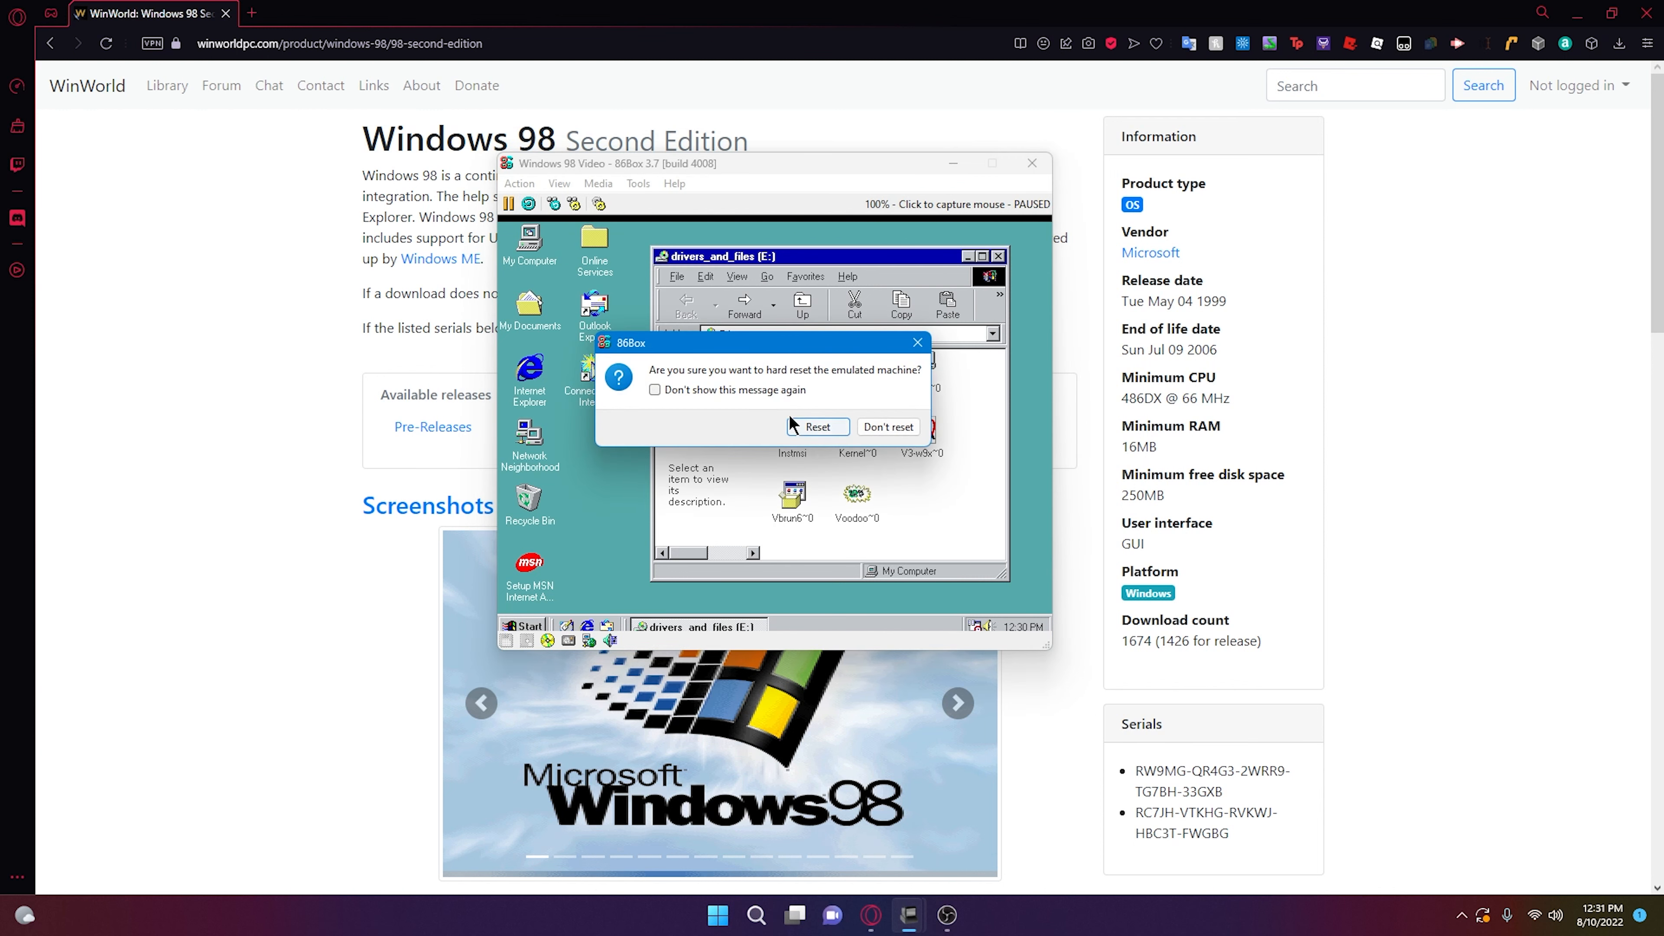
left_click(816, 428)
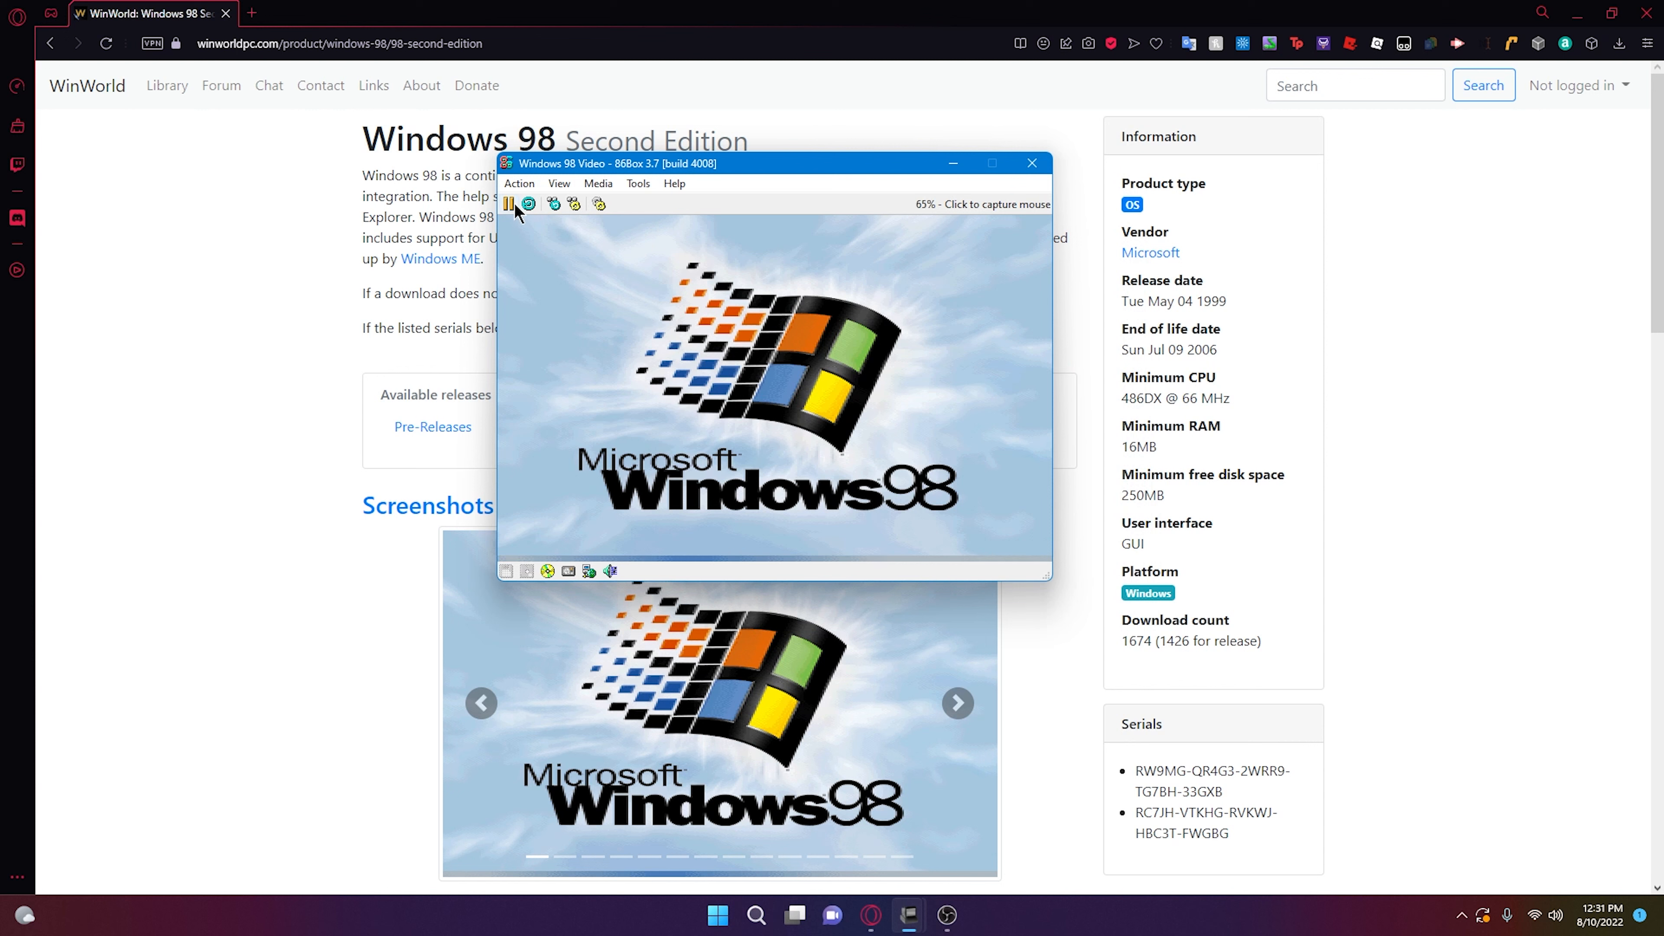
- Set the virtual machine window's renderer to Direct3D 9
left_click(597, 183)
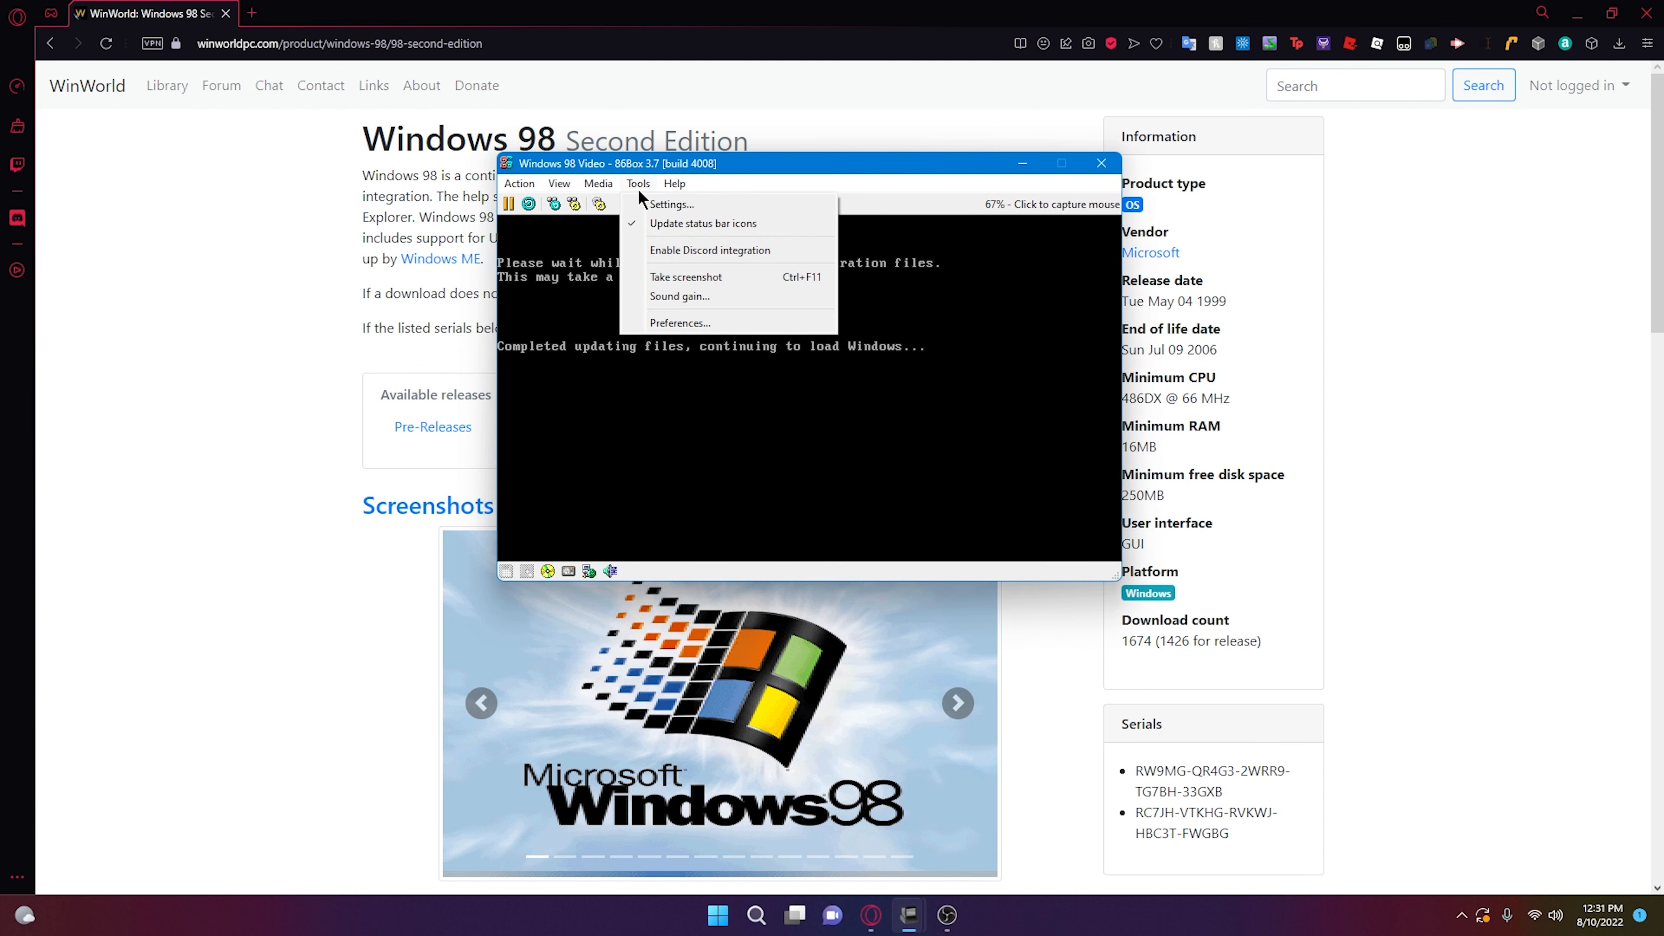
mouse_move(575, 191)
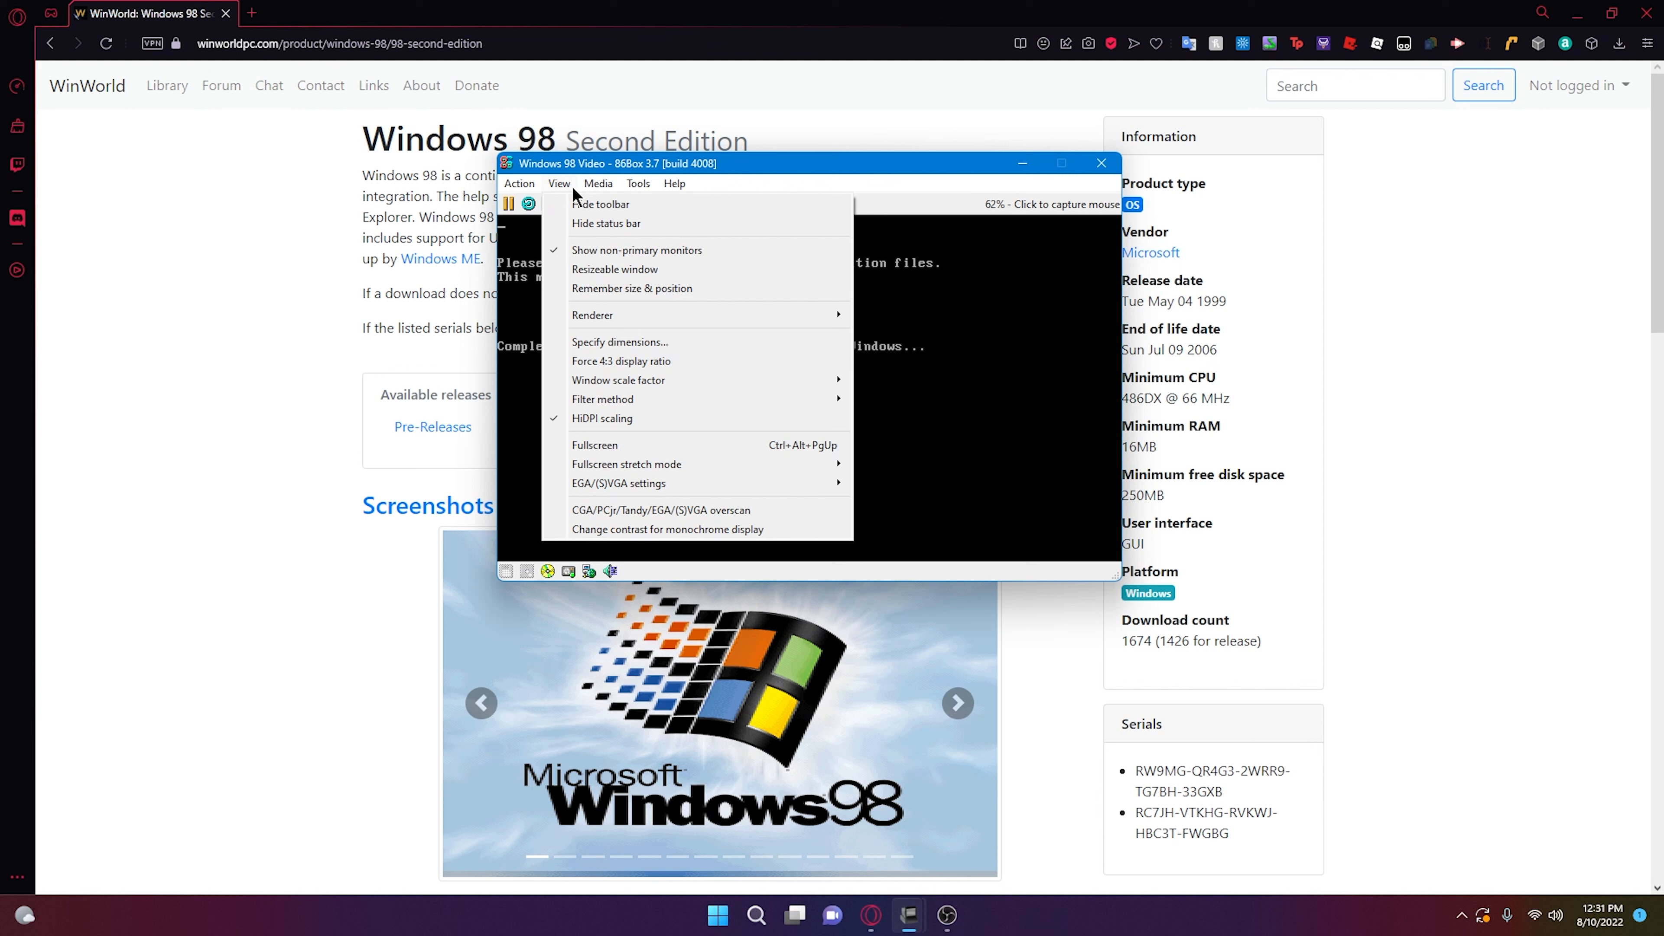
left_click(519, 185)
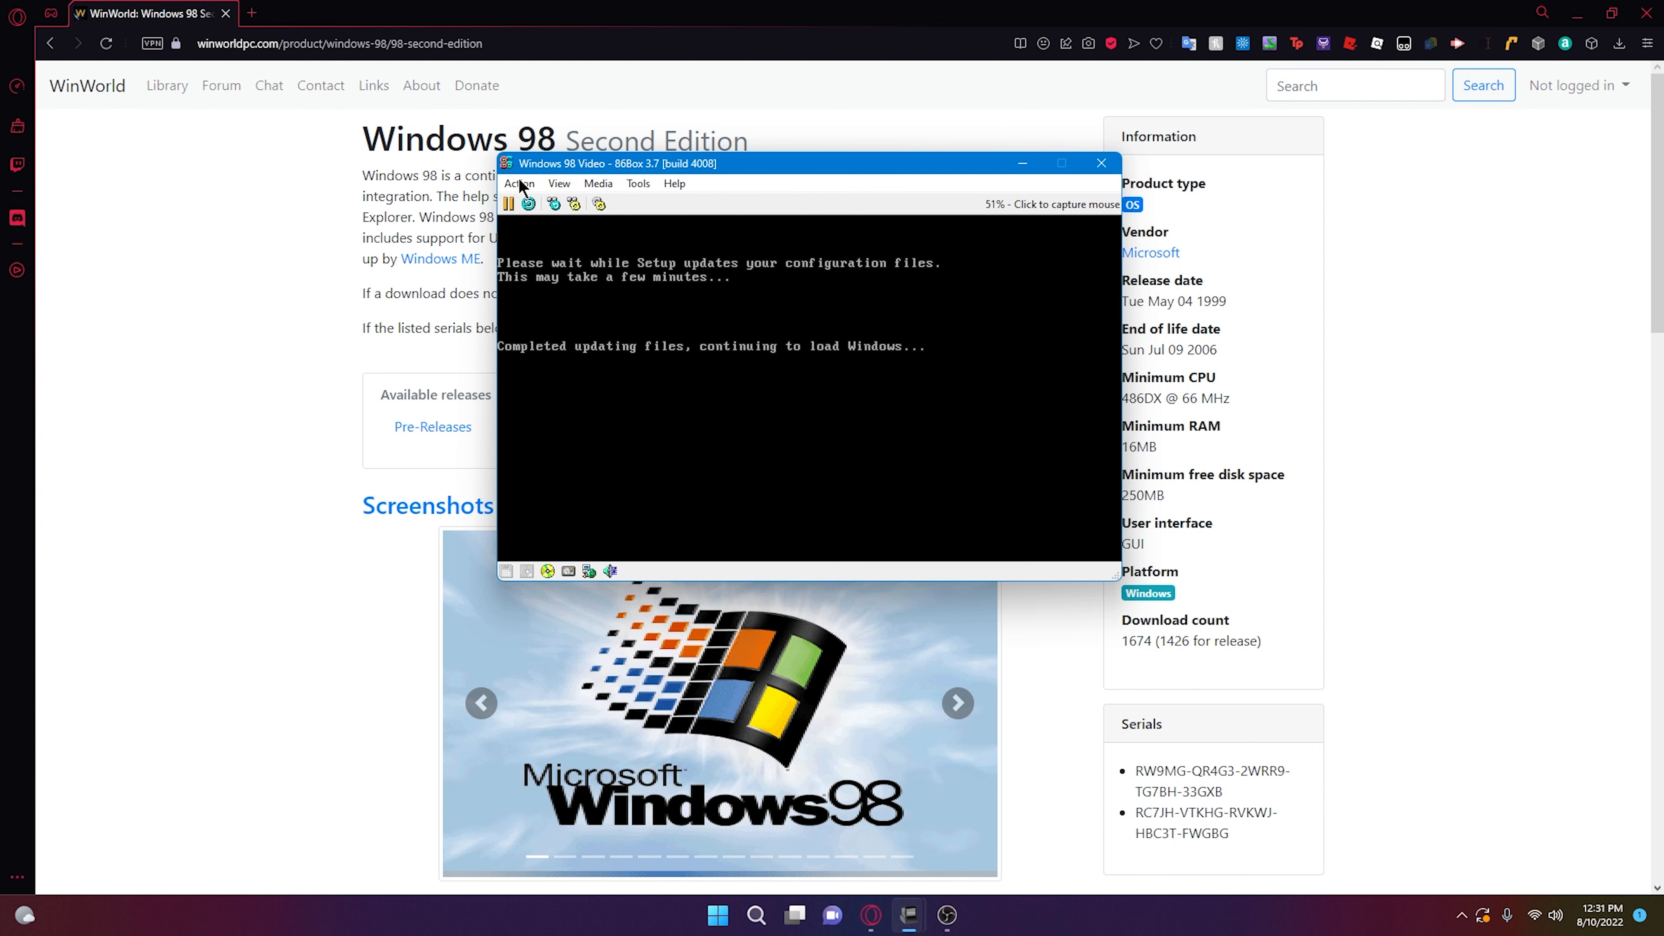
left_click(553, 184)
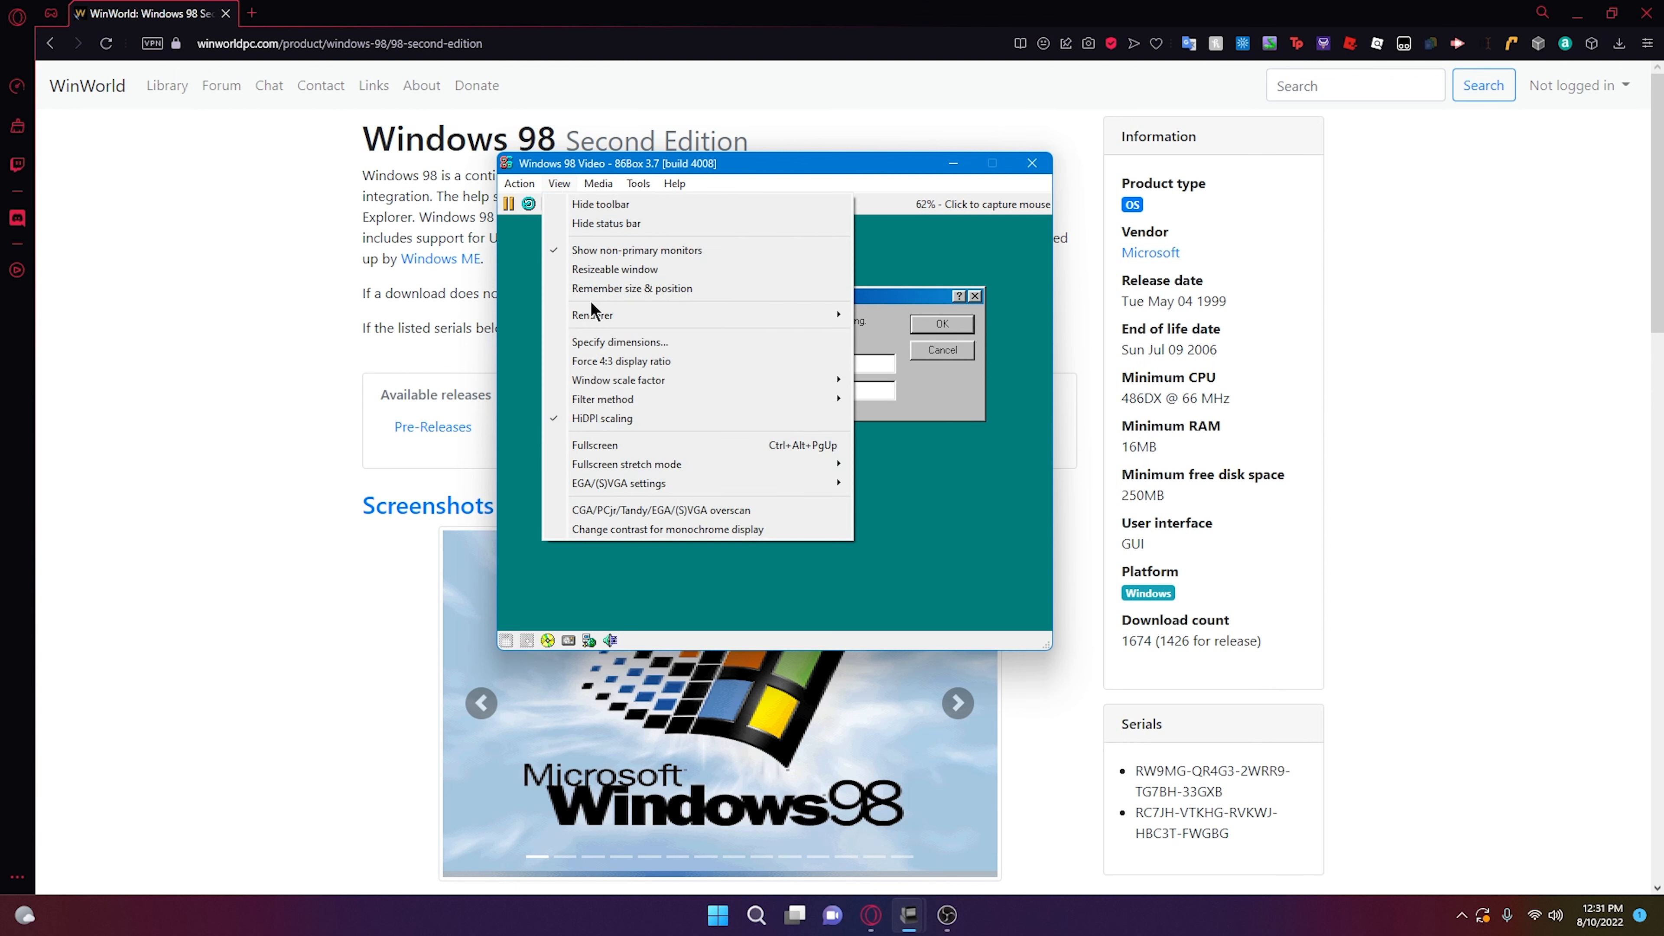
mouse_move(589, 316)
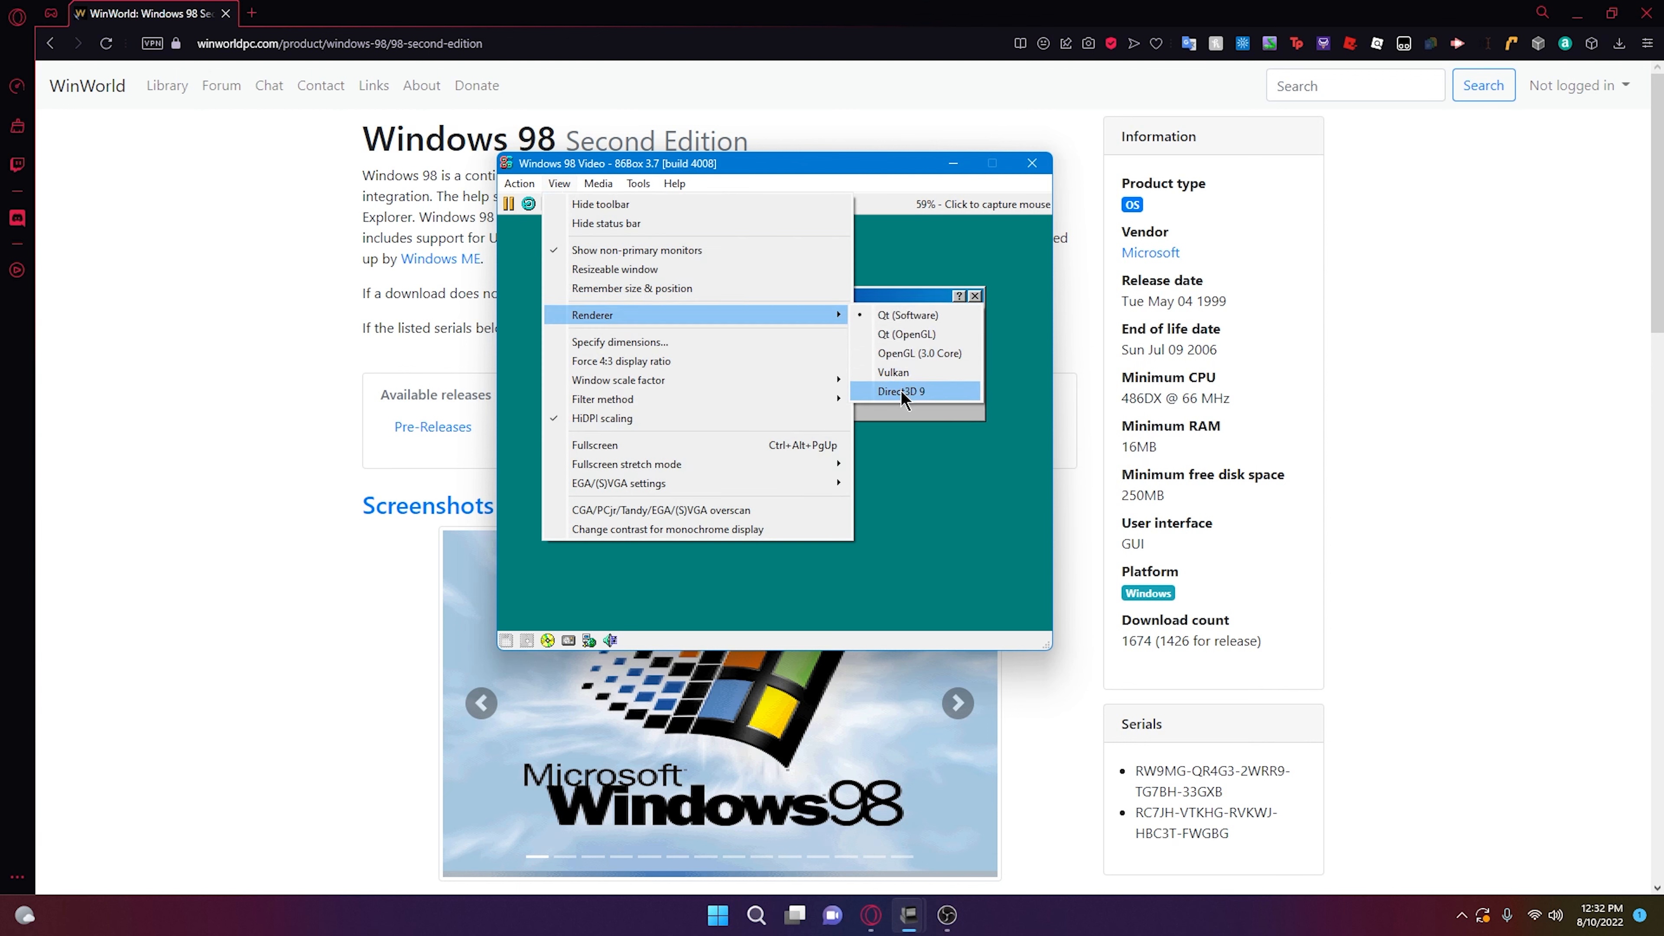
left_click(901, 390)
- Capture the mouse in the virtual machine and log on to Windows with the network password field left blank
left_click(866, 409)
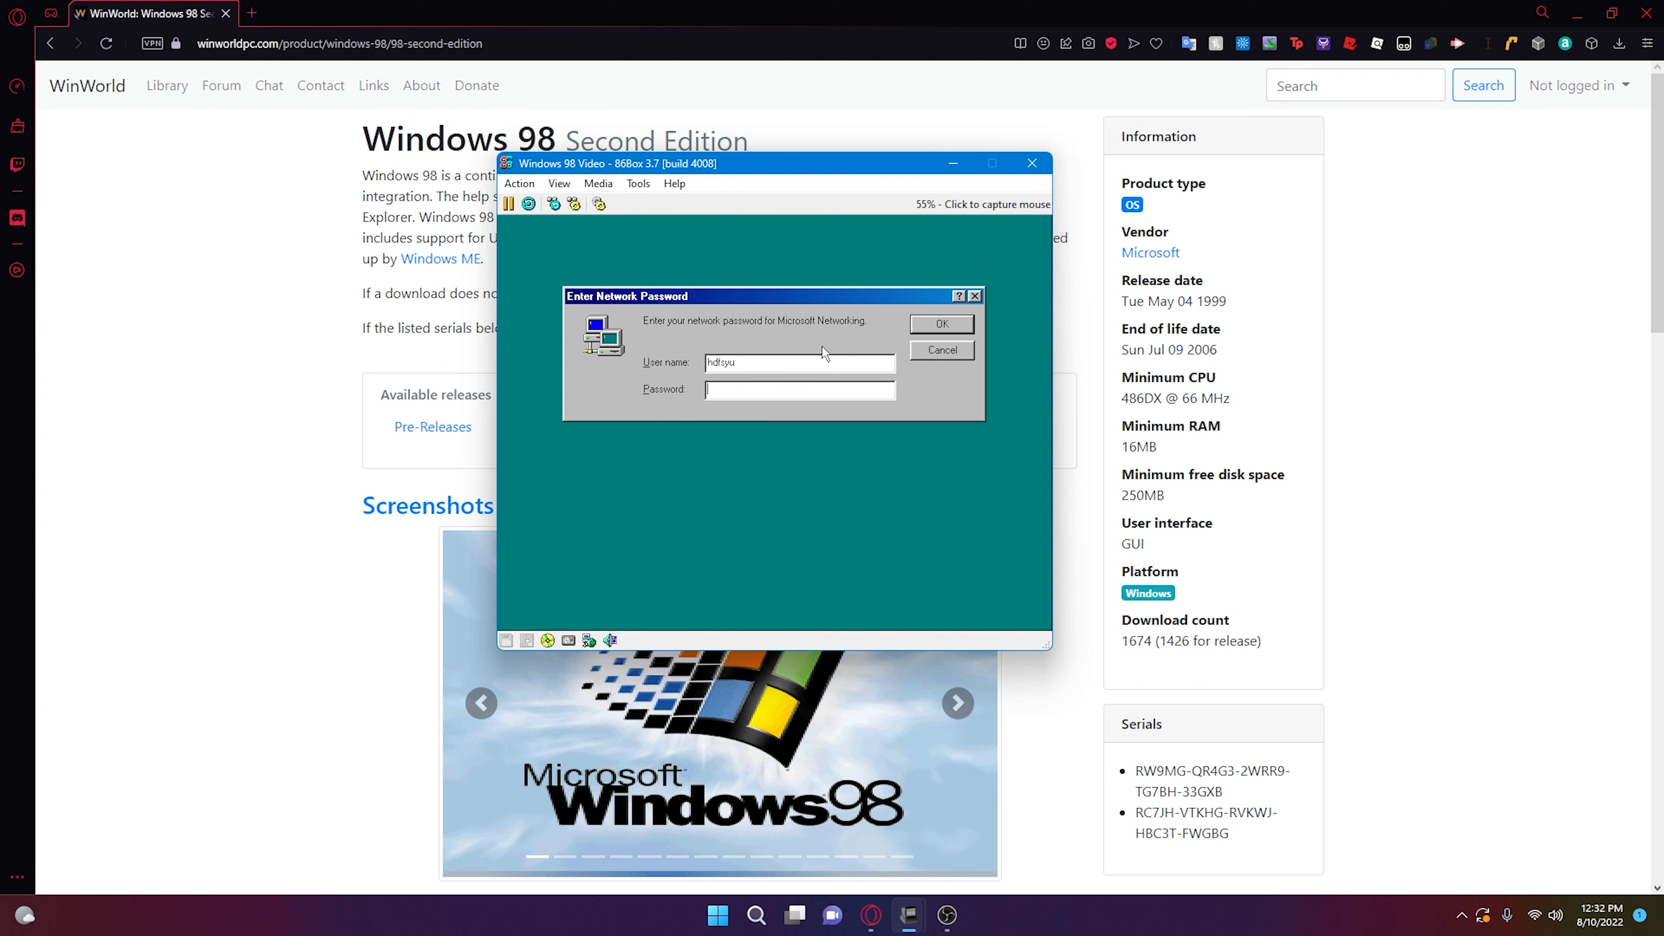
left_click(956, 326)
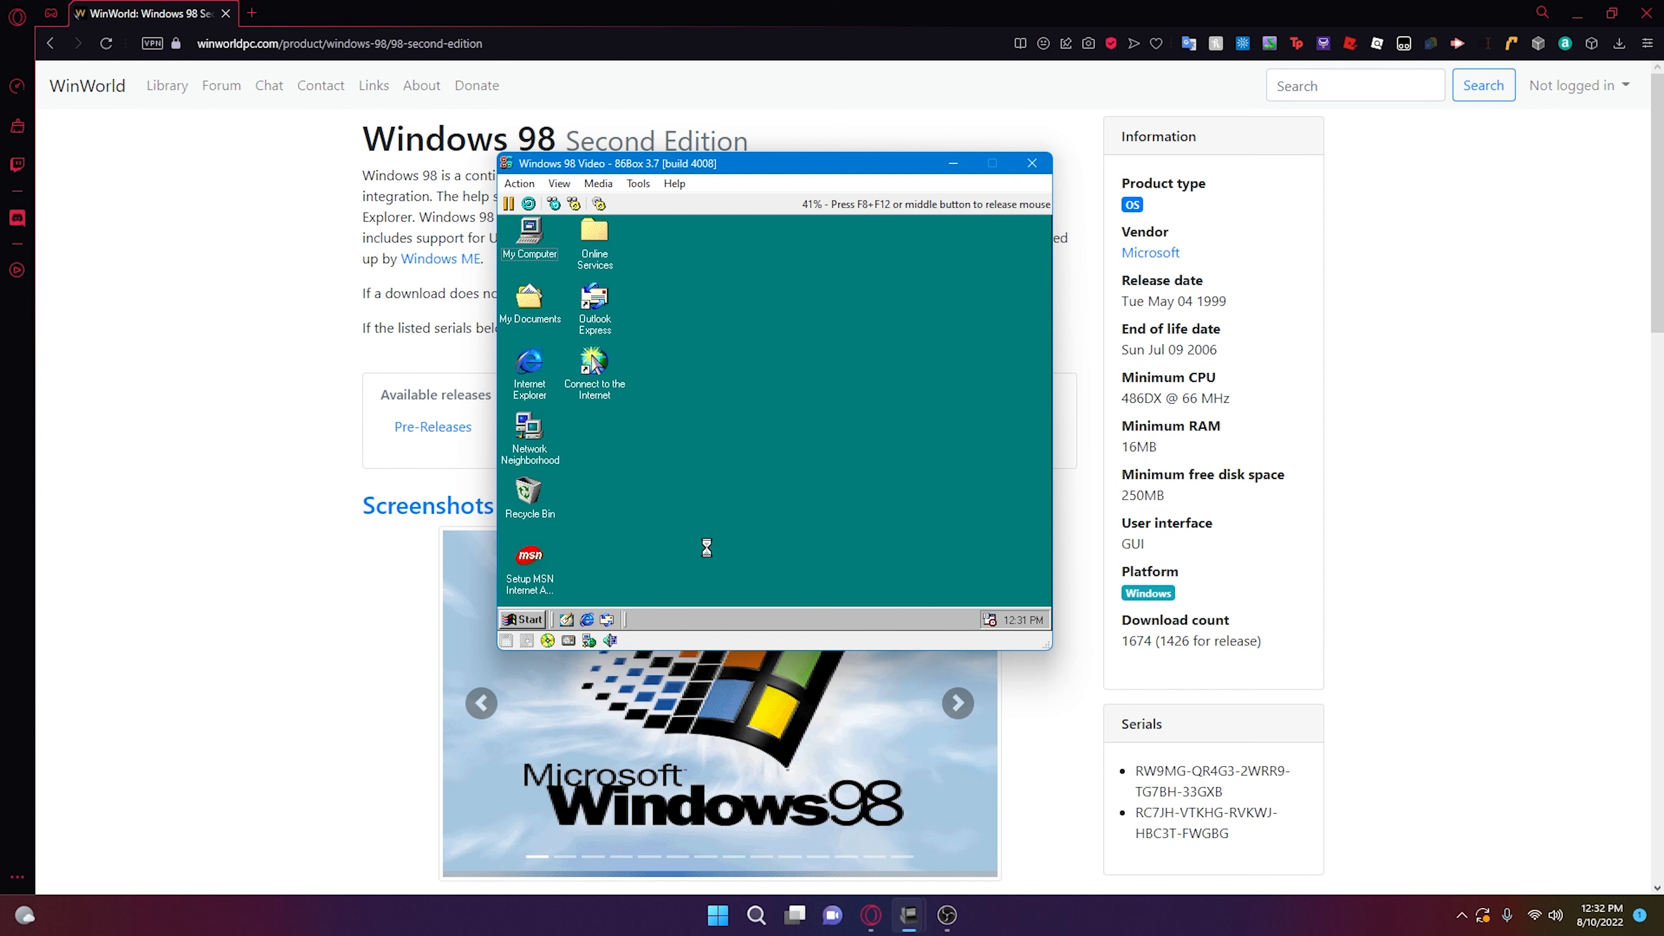
- In the desktop's display properties, set the screen area to 1024 by 768 pixels and the colors to True Color (32 bit)
right_click(754, 433)
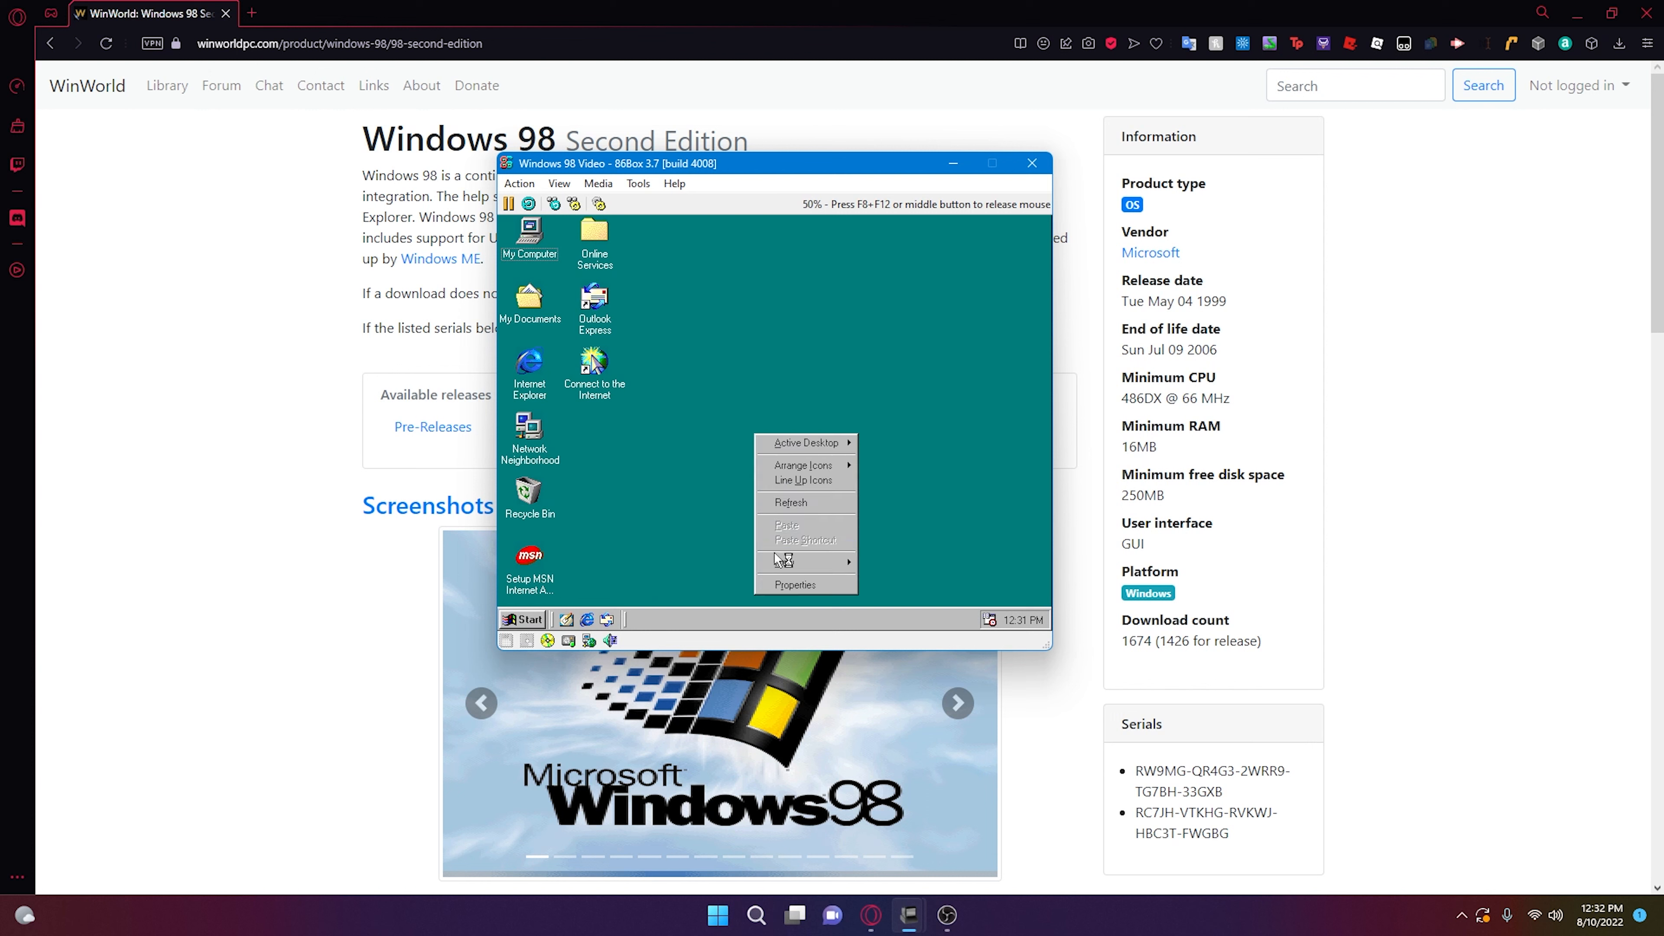
left_click(804, 583)
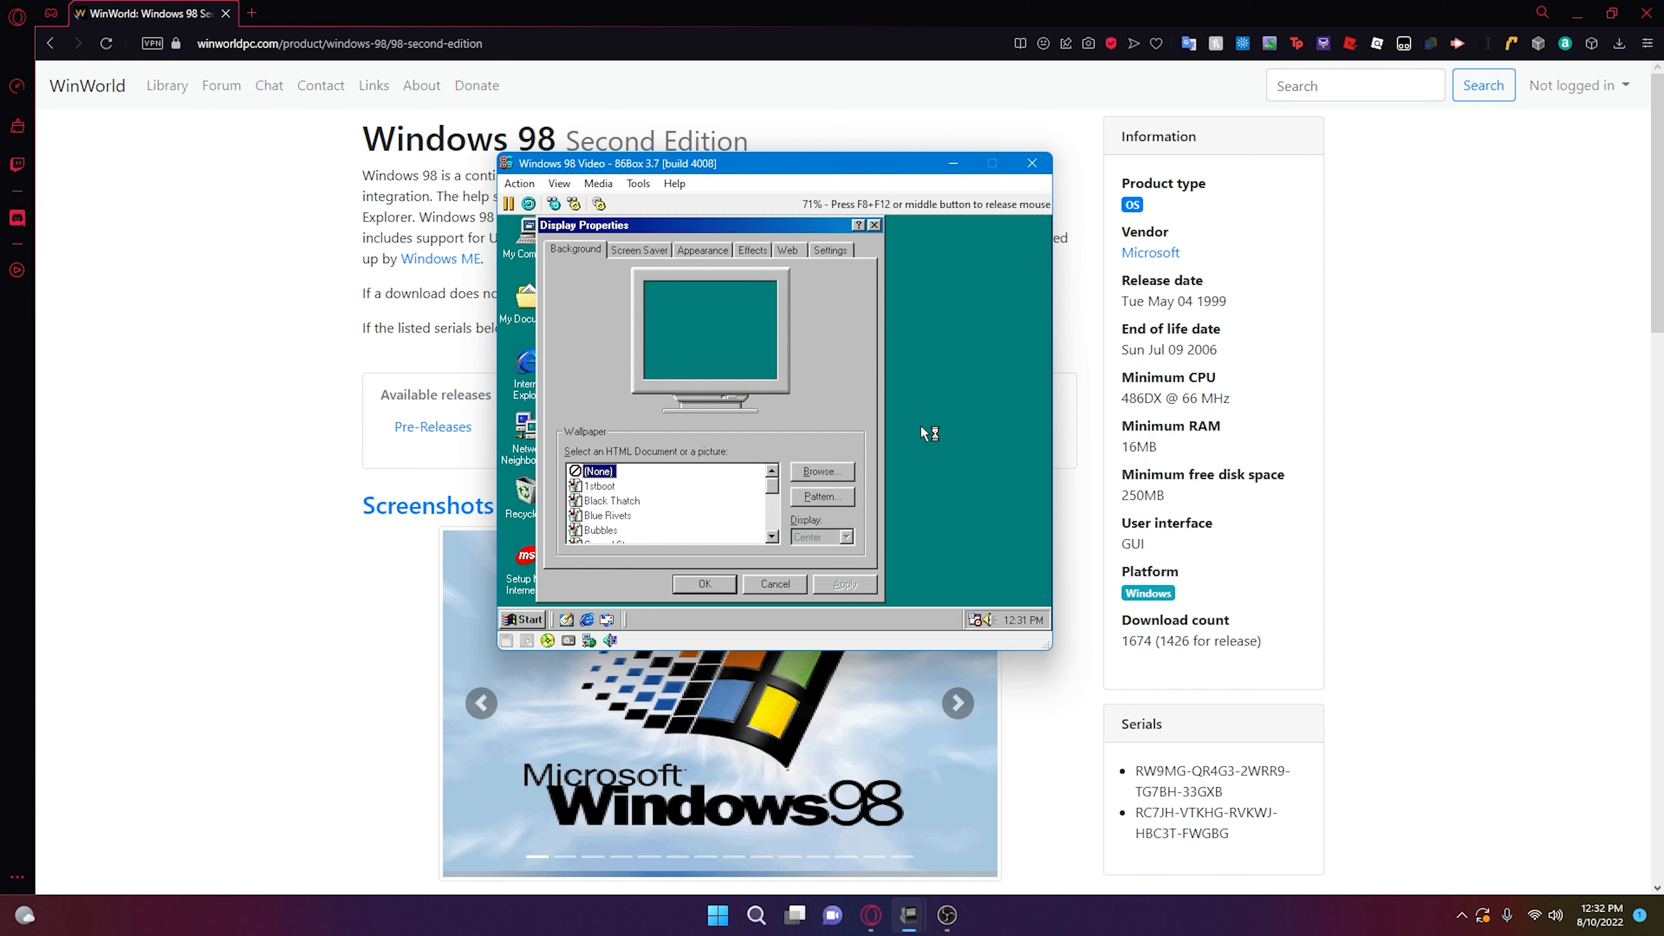
left_click(850, 249)
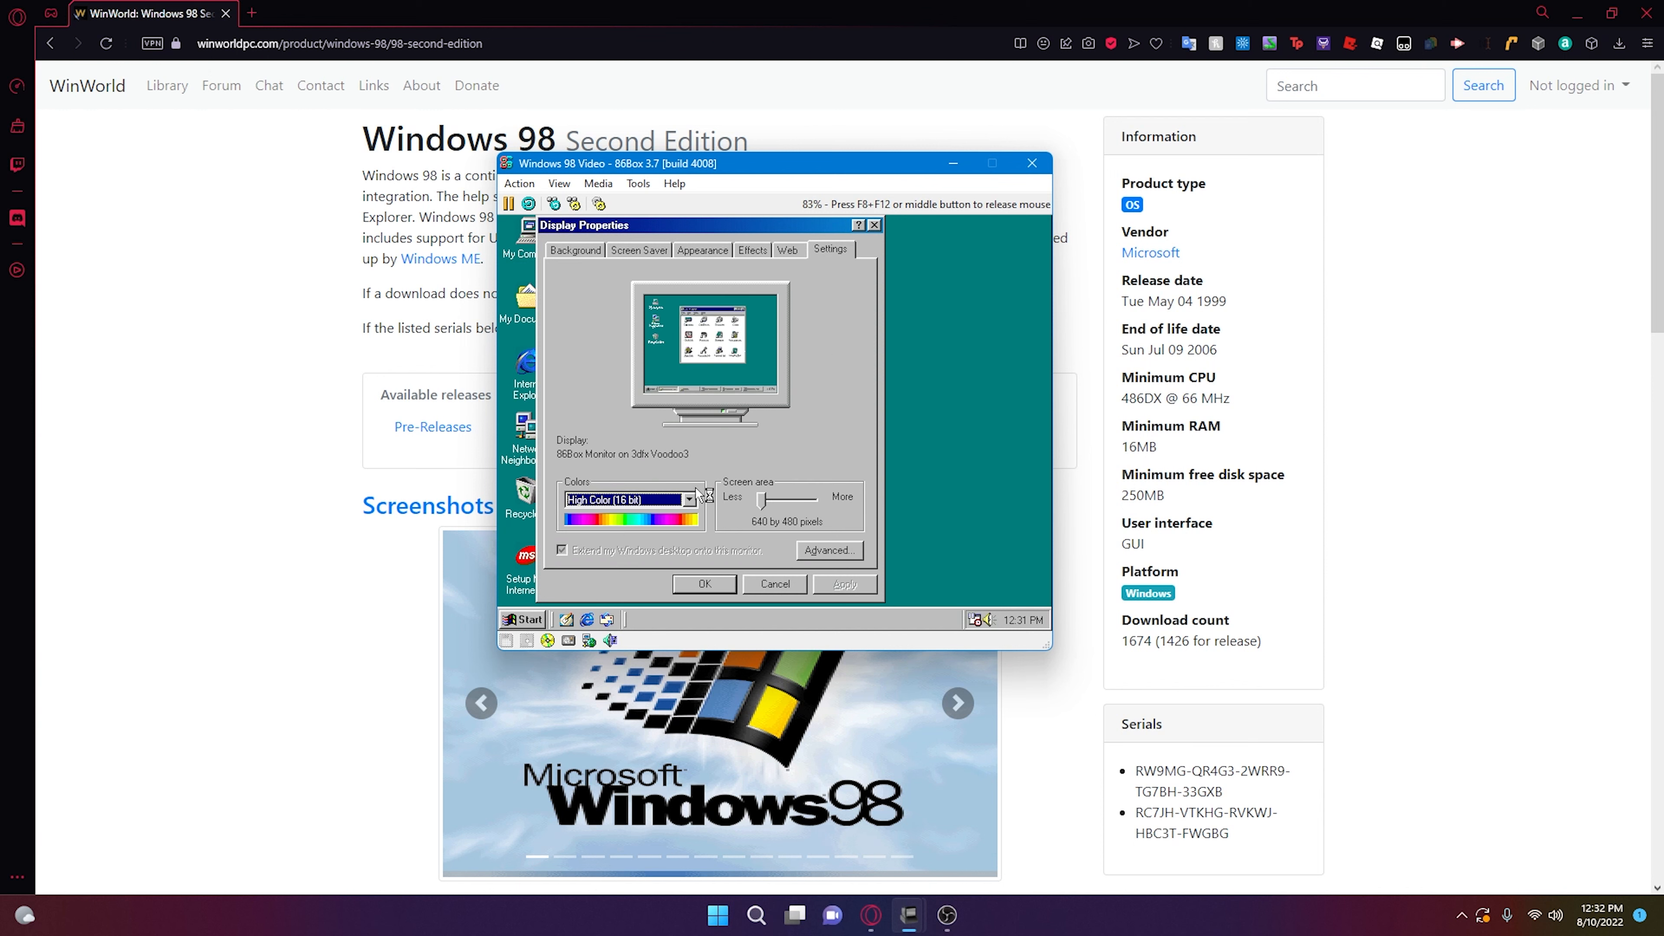
left_click(669, 500)
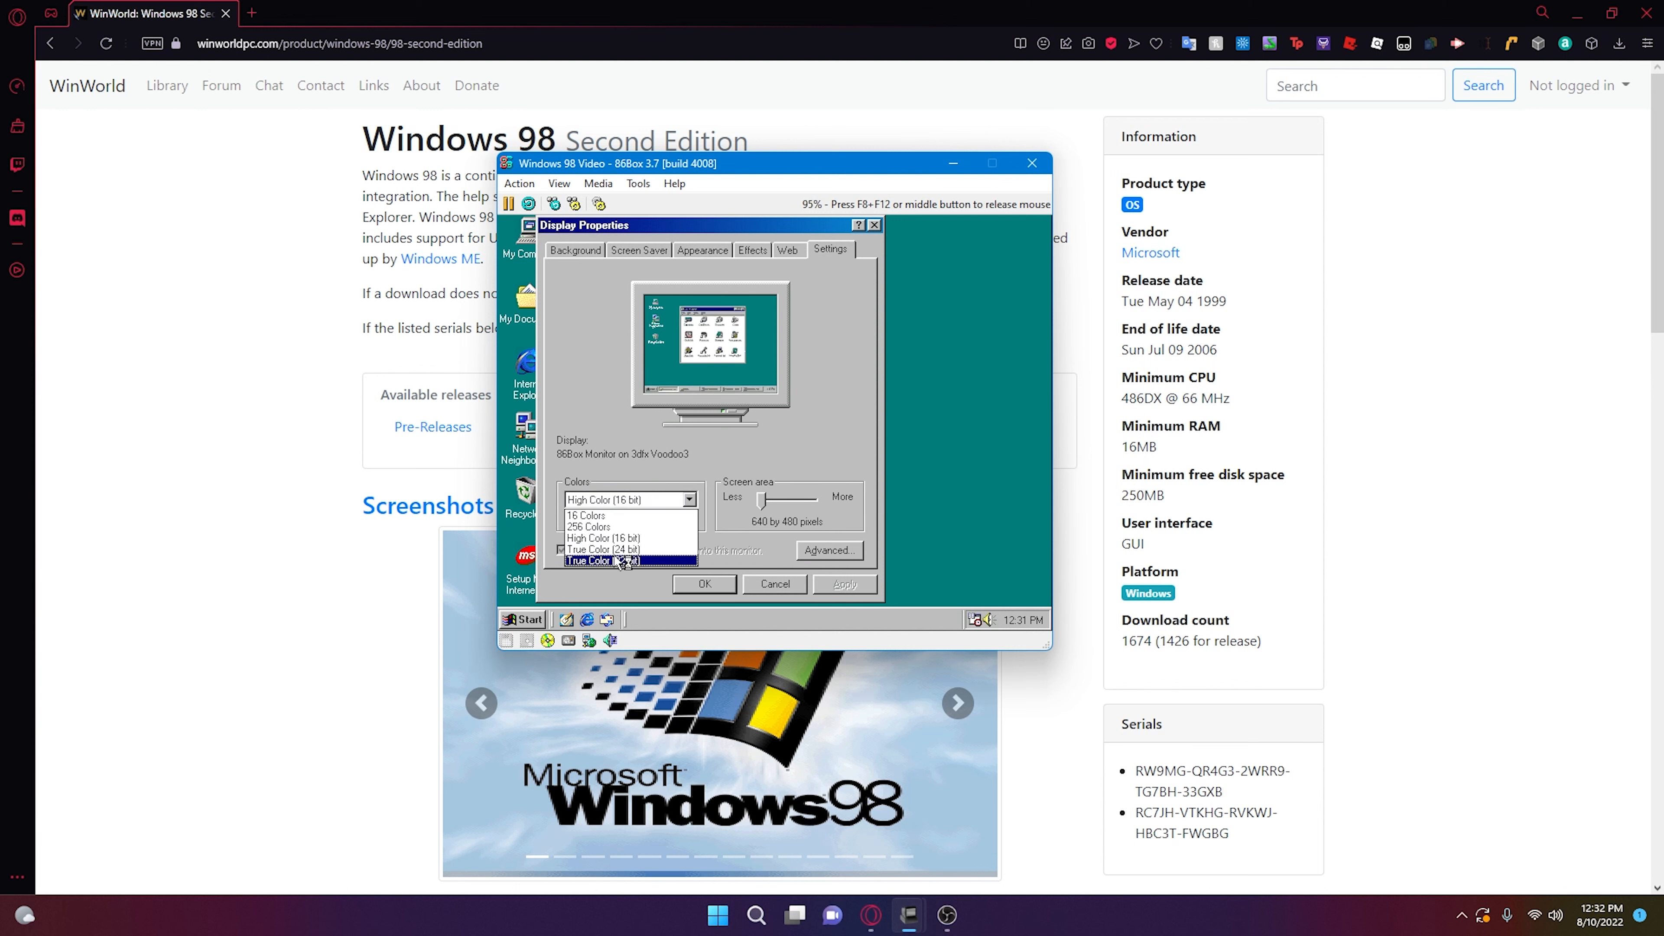
left_click(609, 560)
mouse_move(763, 497)
left_mouse_down()
mouse_move(789, 503)
mouse_move(759, 502)
left_mouse_up()
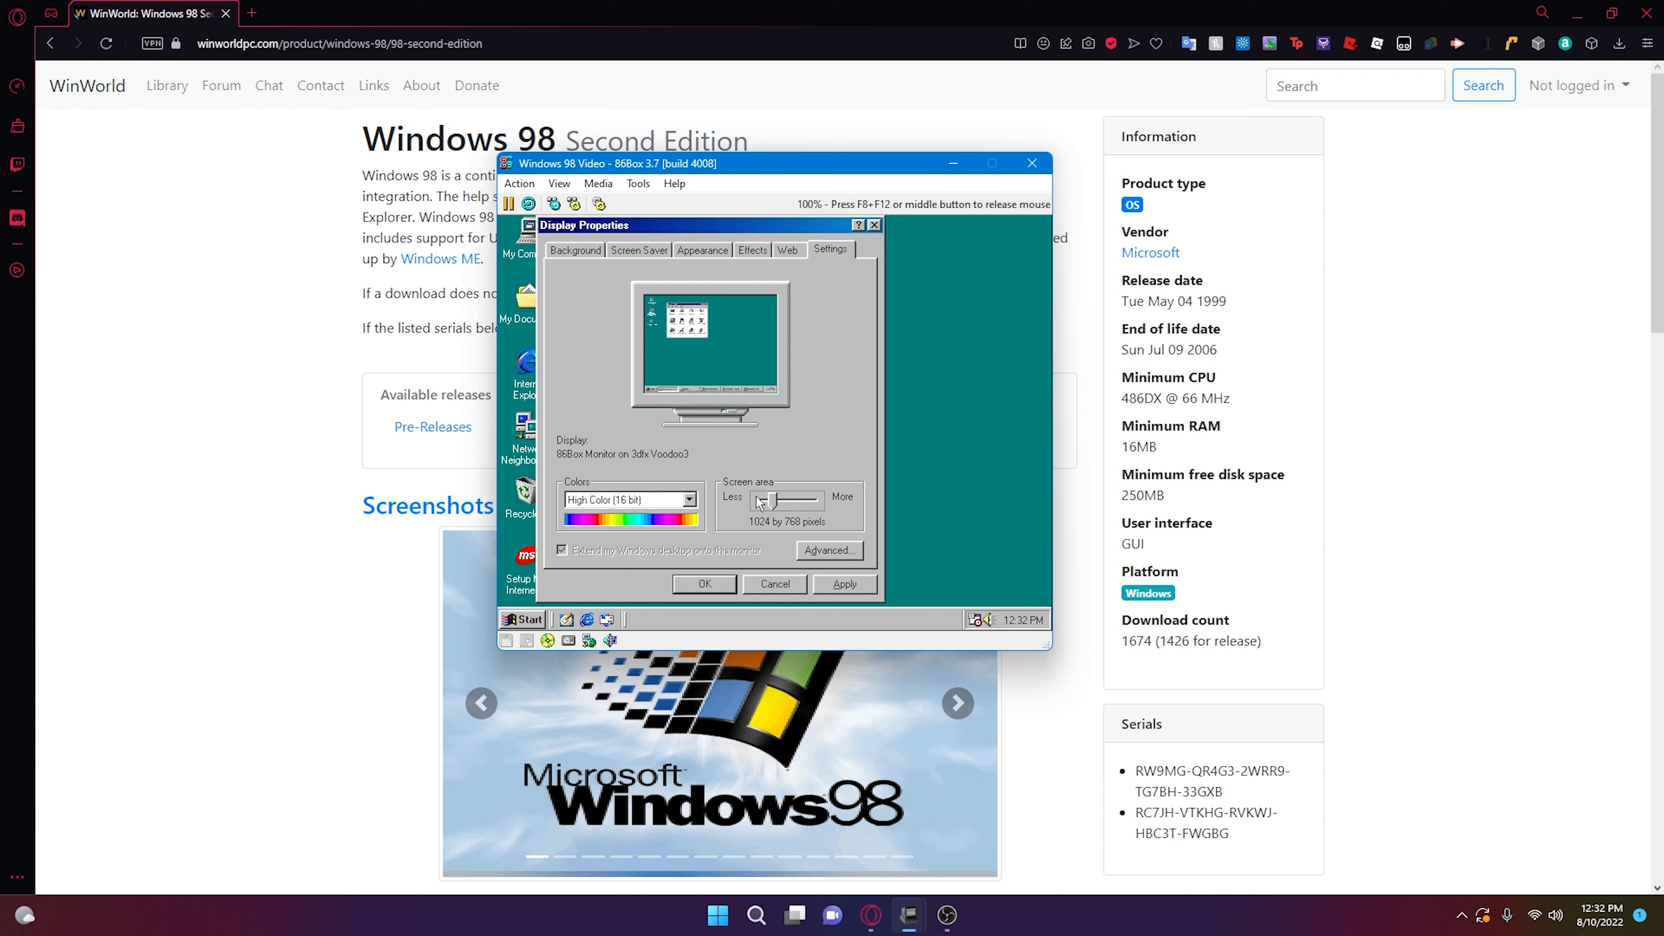
left_click(689, 499)
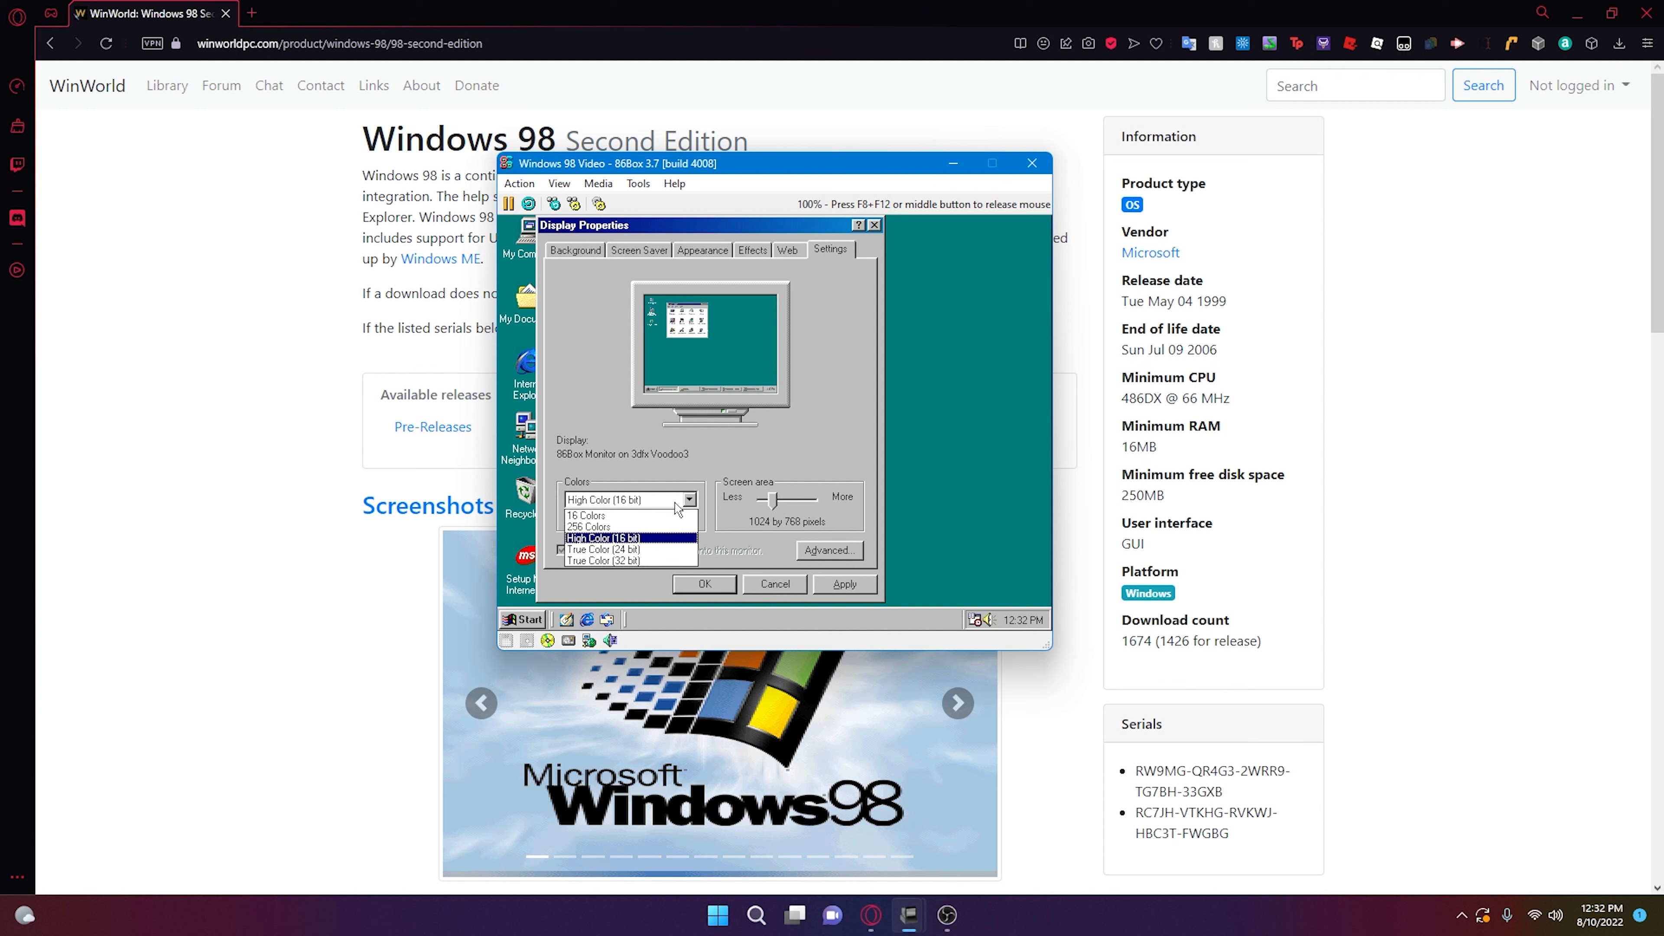
left_click(664, 563)
- Apply the new display settings without restarting the computer, and keep the resized desktop
left_click(868, 581)
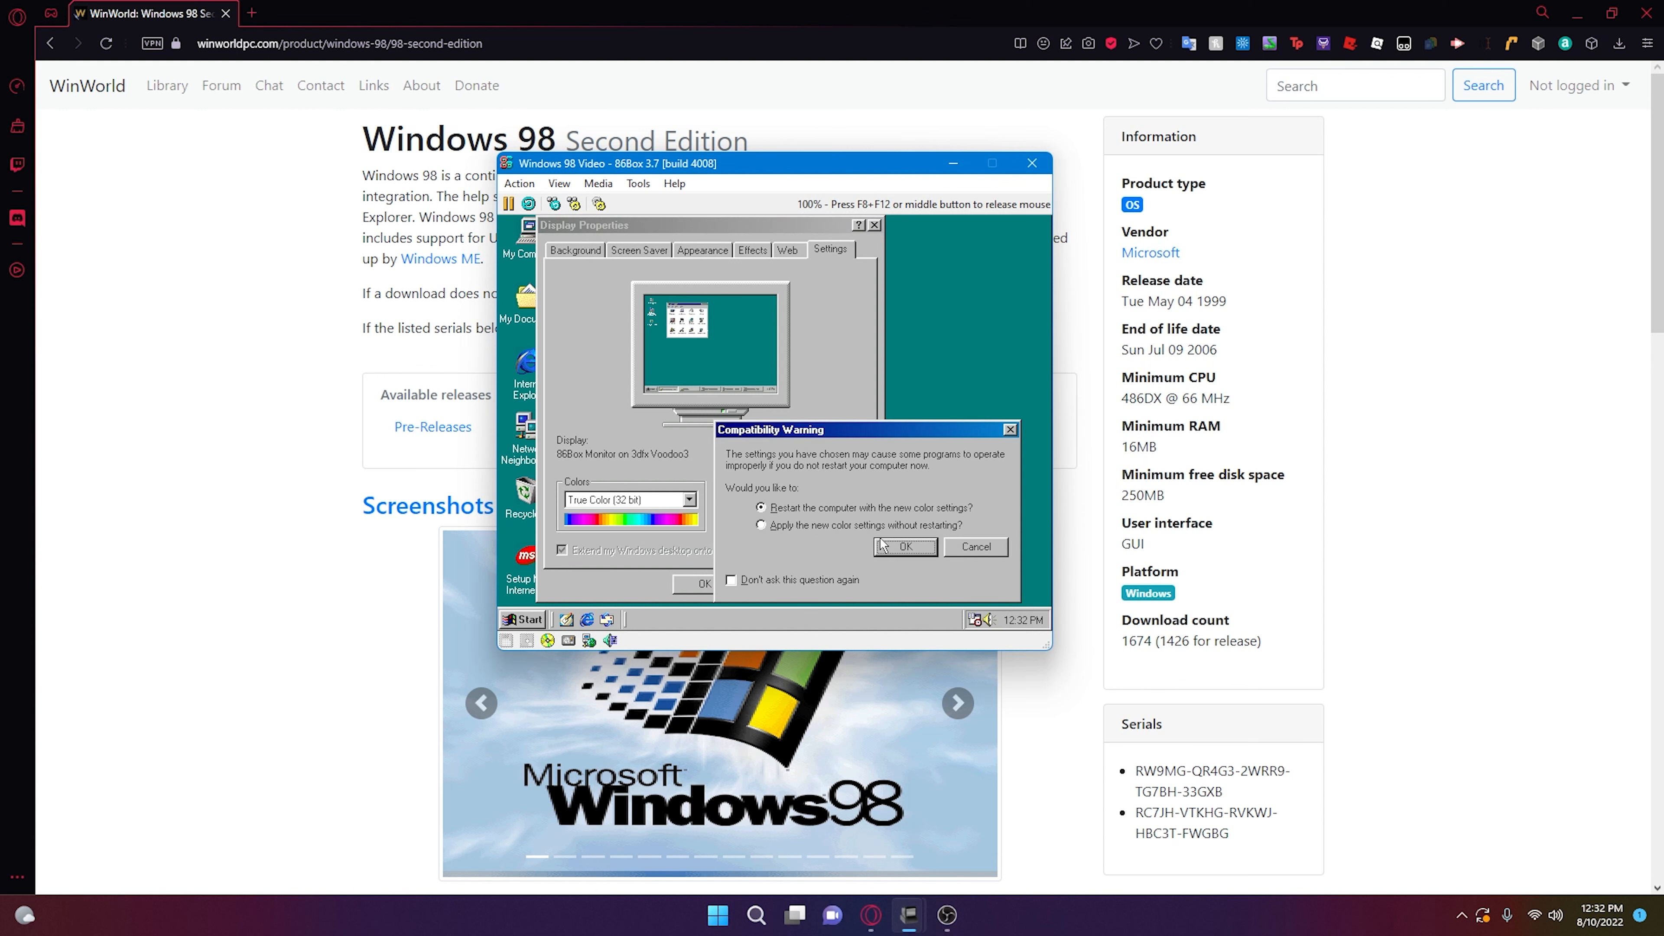
left_click(906, 525)
left_click(903, 550)
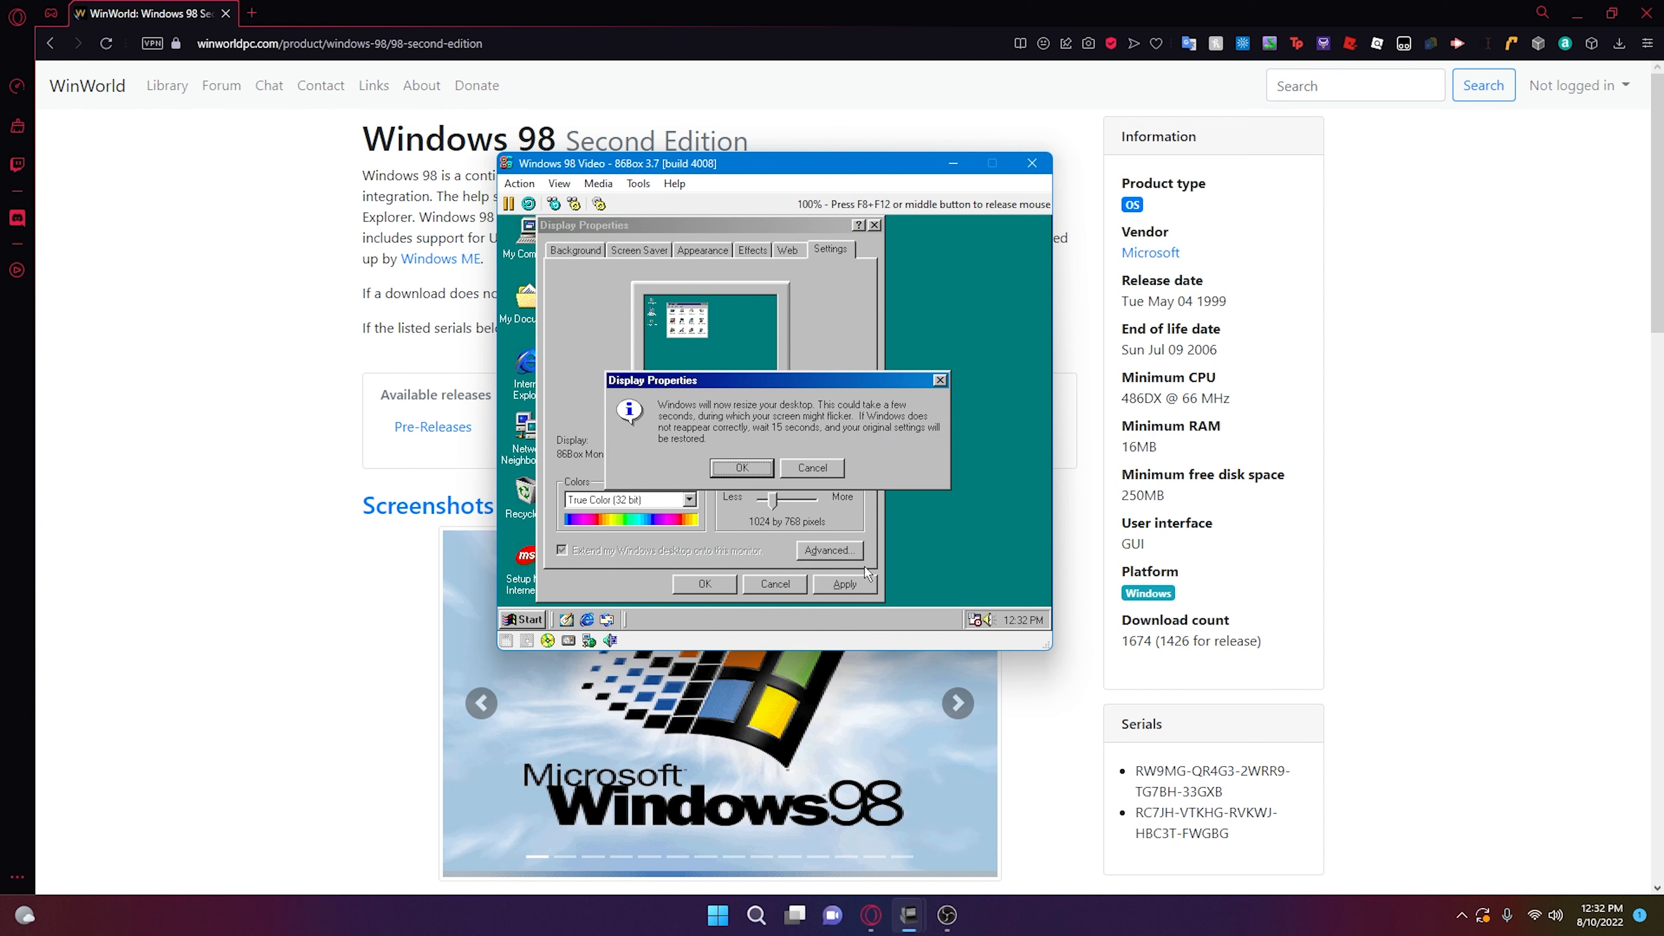
left_click(735, 475)
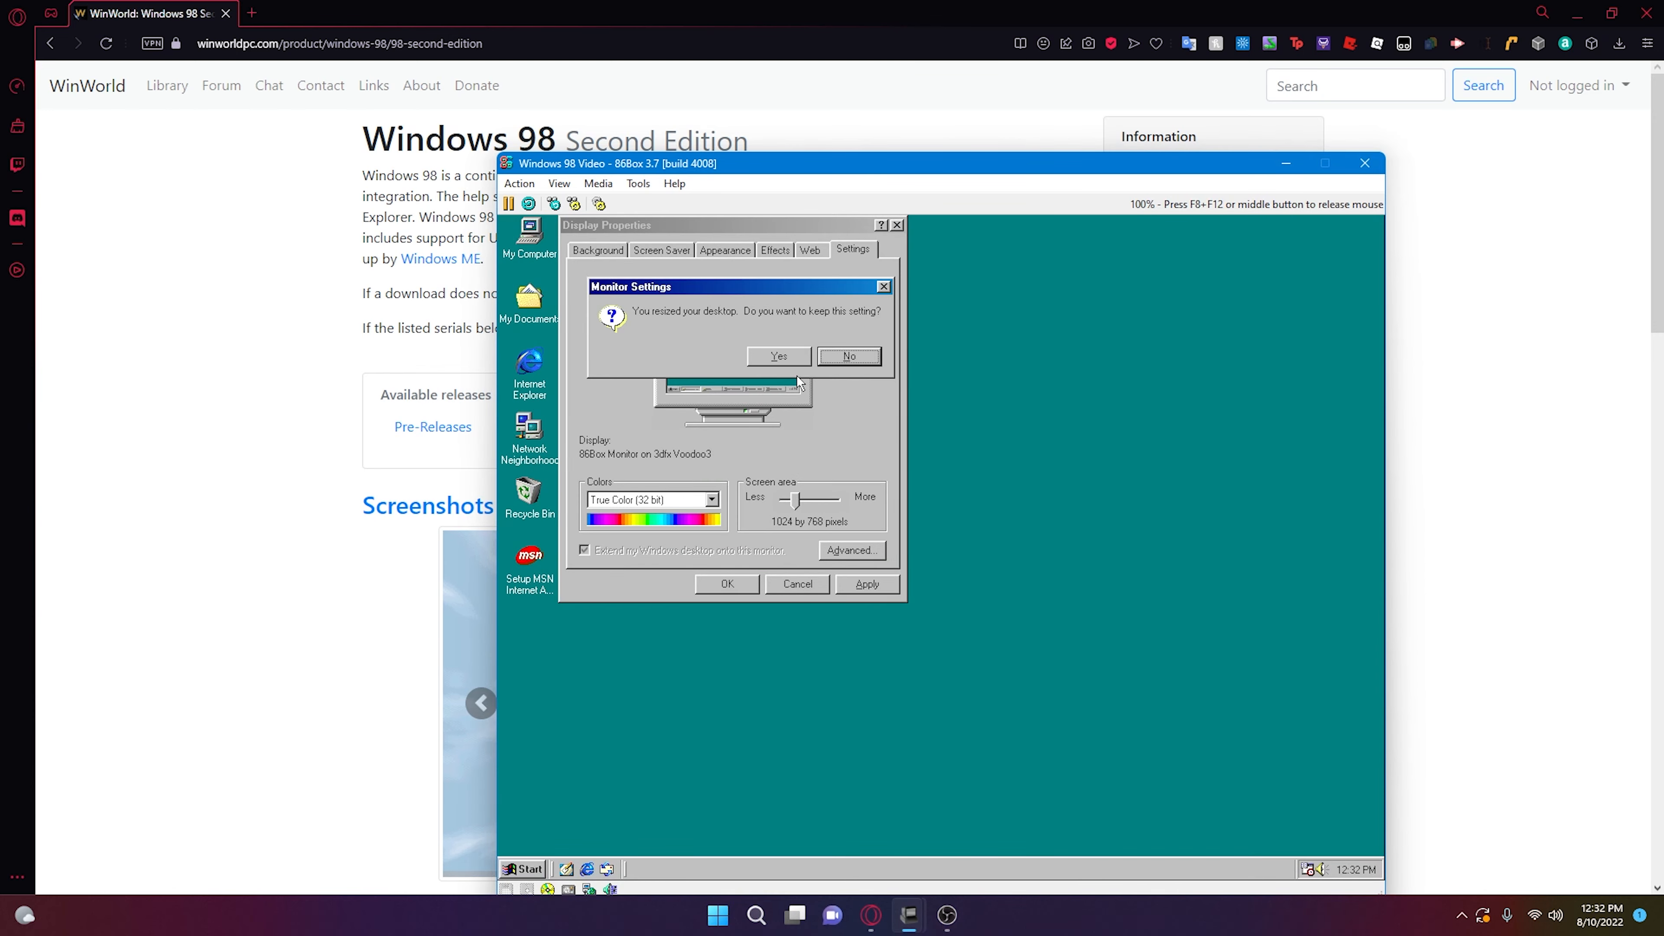
left_click(796, 355)
- Release the mouse, move the virtual machine window up so it fits on the screen, recapture the mouse and accept the display properties
key("F8+F12")
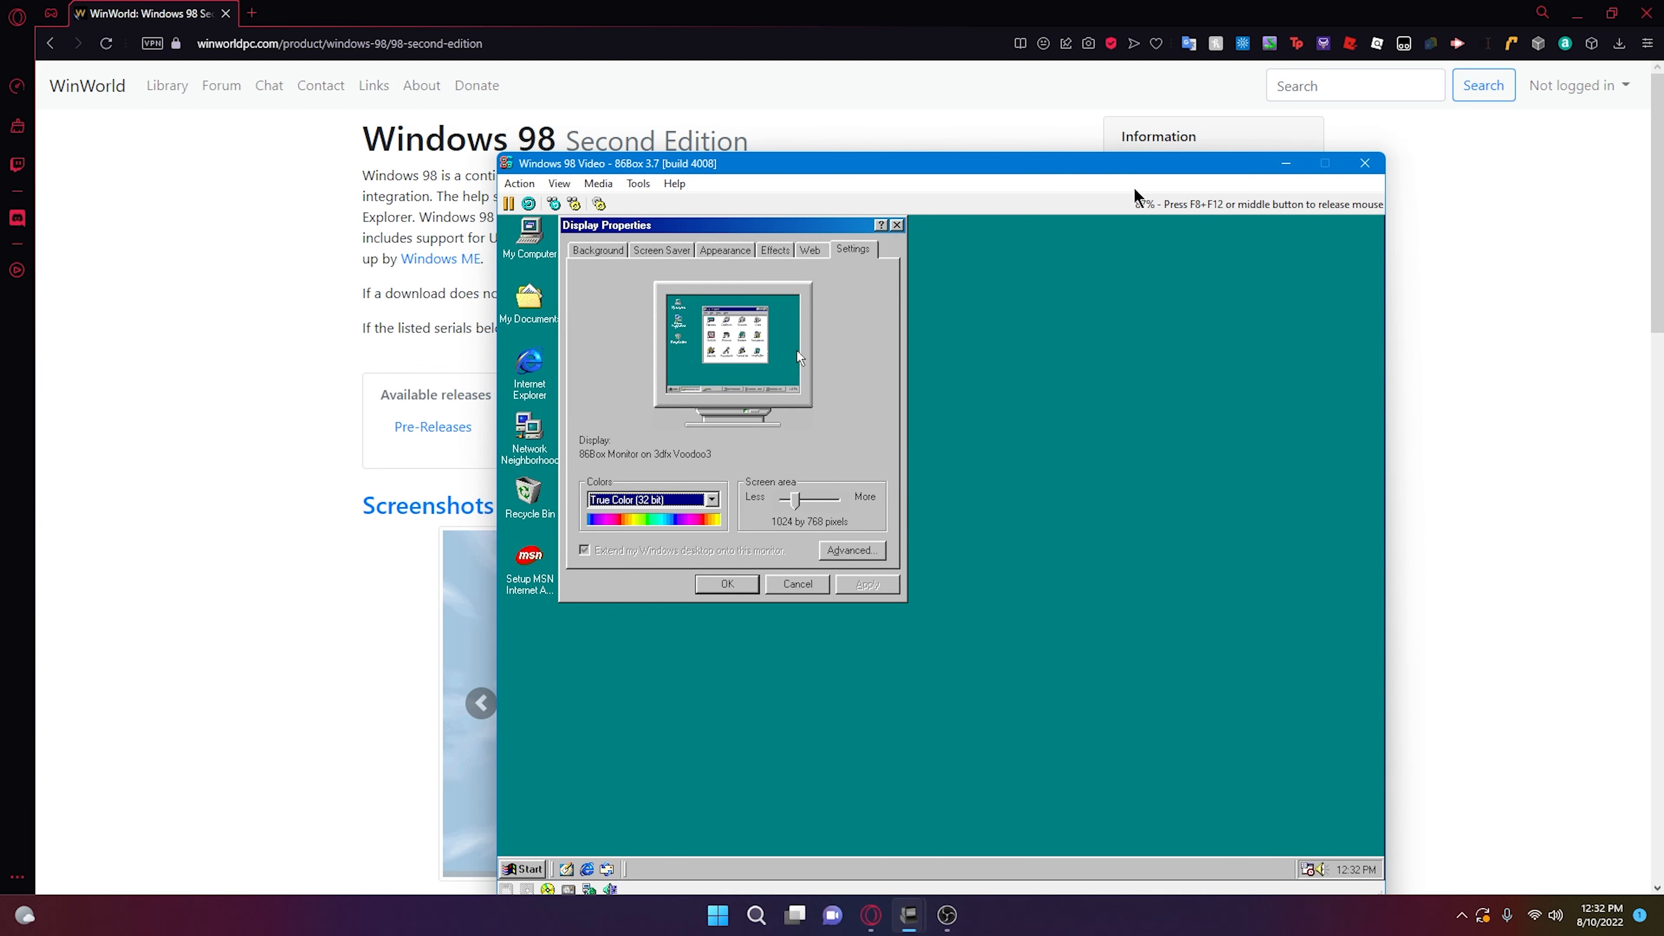
left_click_drag(1147, 170, 983, 101)
left_click(902, 193)
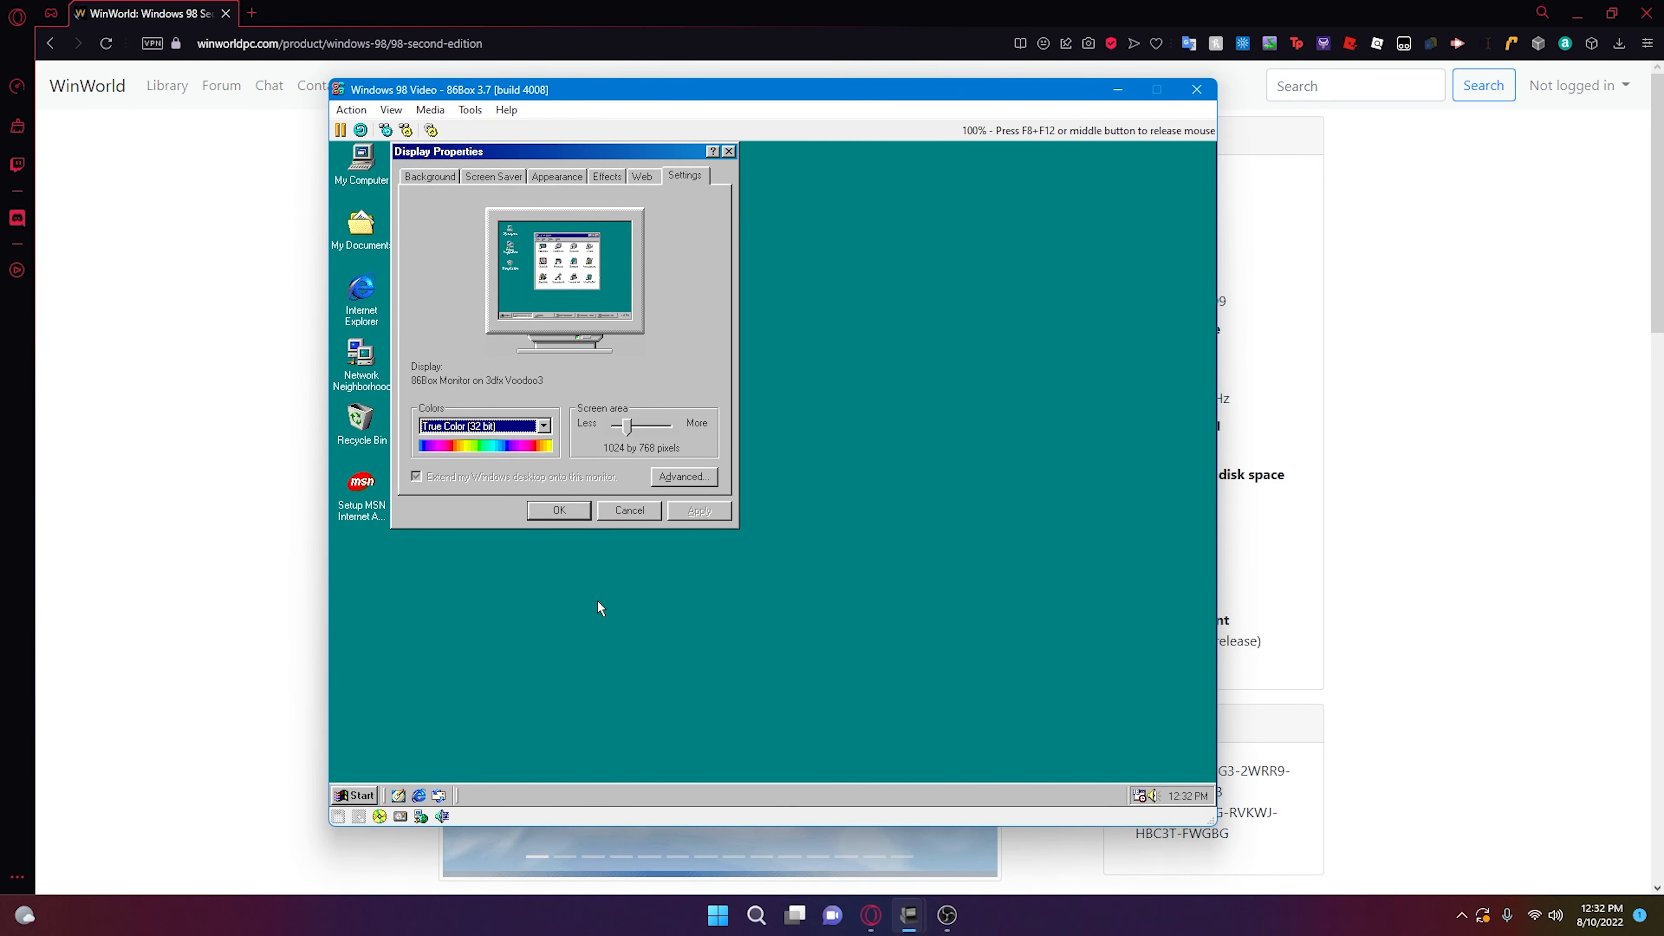
left_click(567, 509)
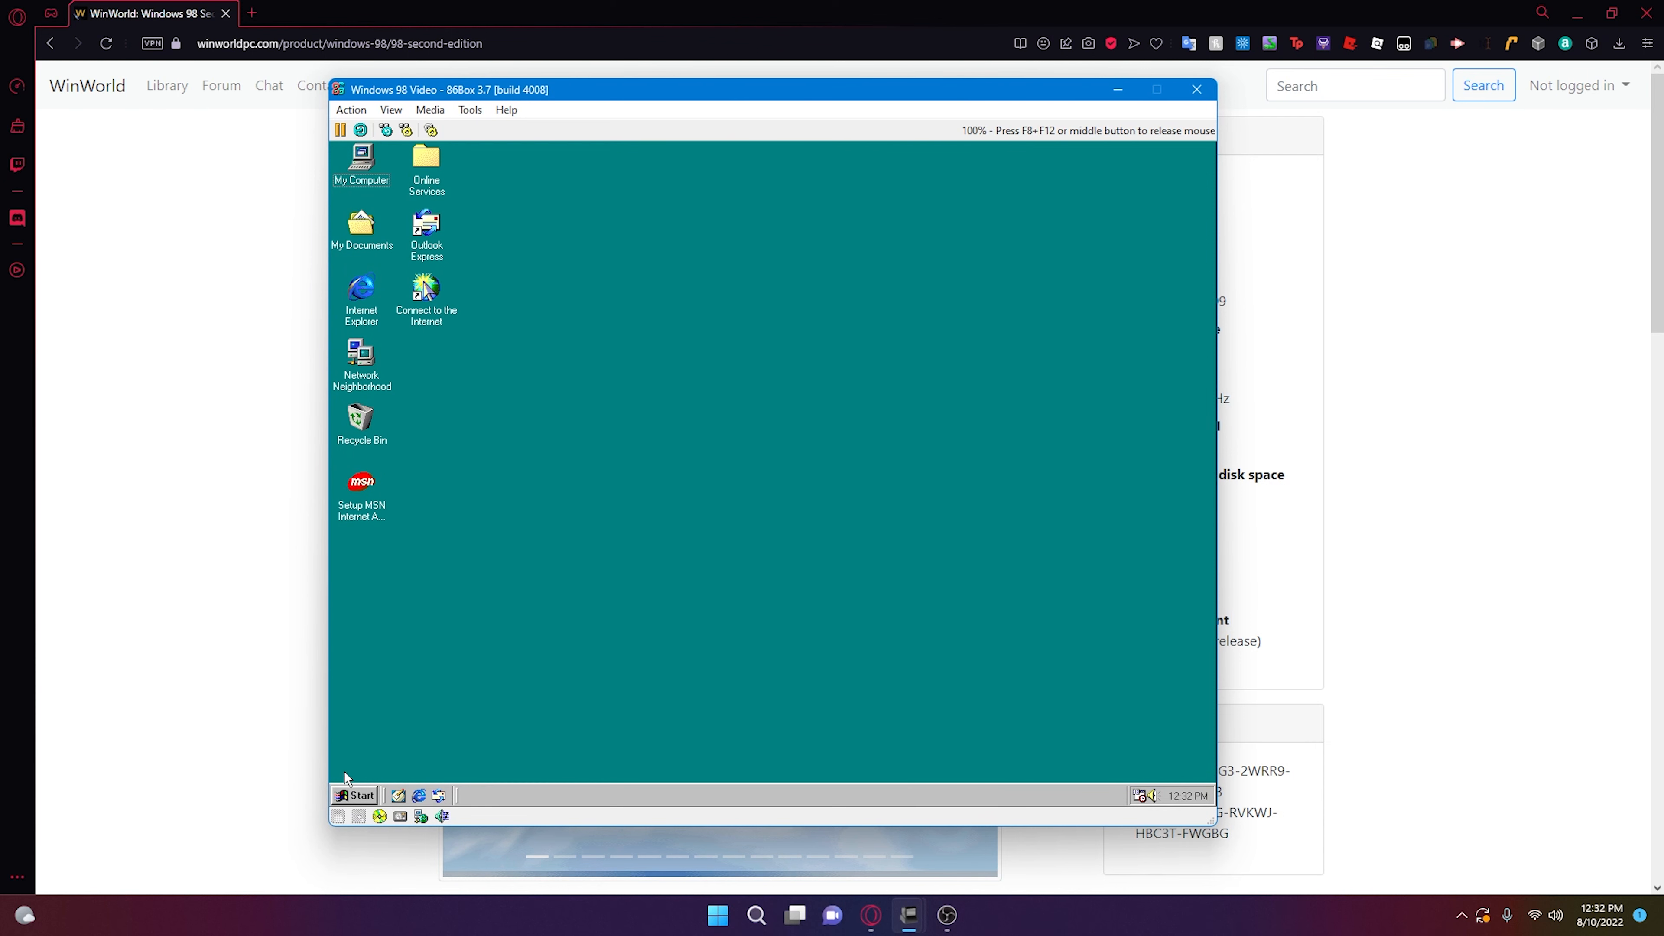
left_click(350, 794)
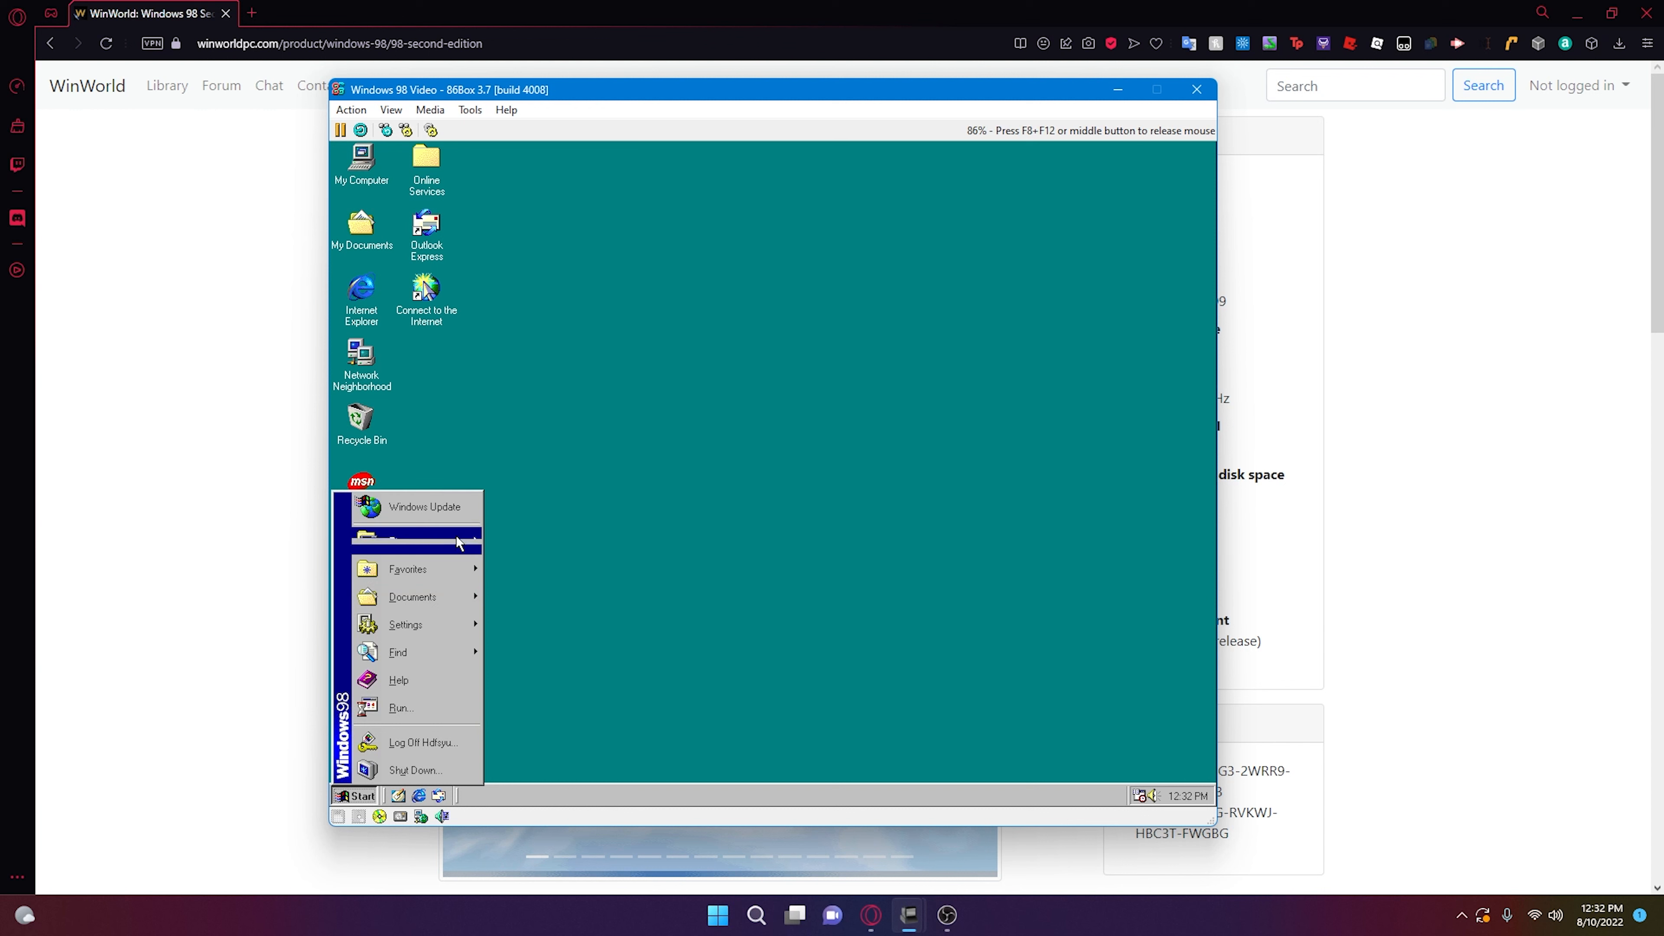
left_click(694, 447)
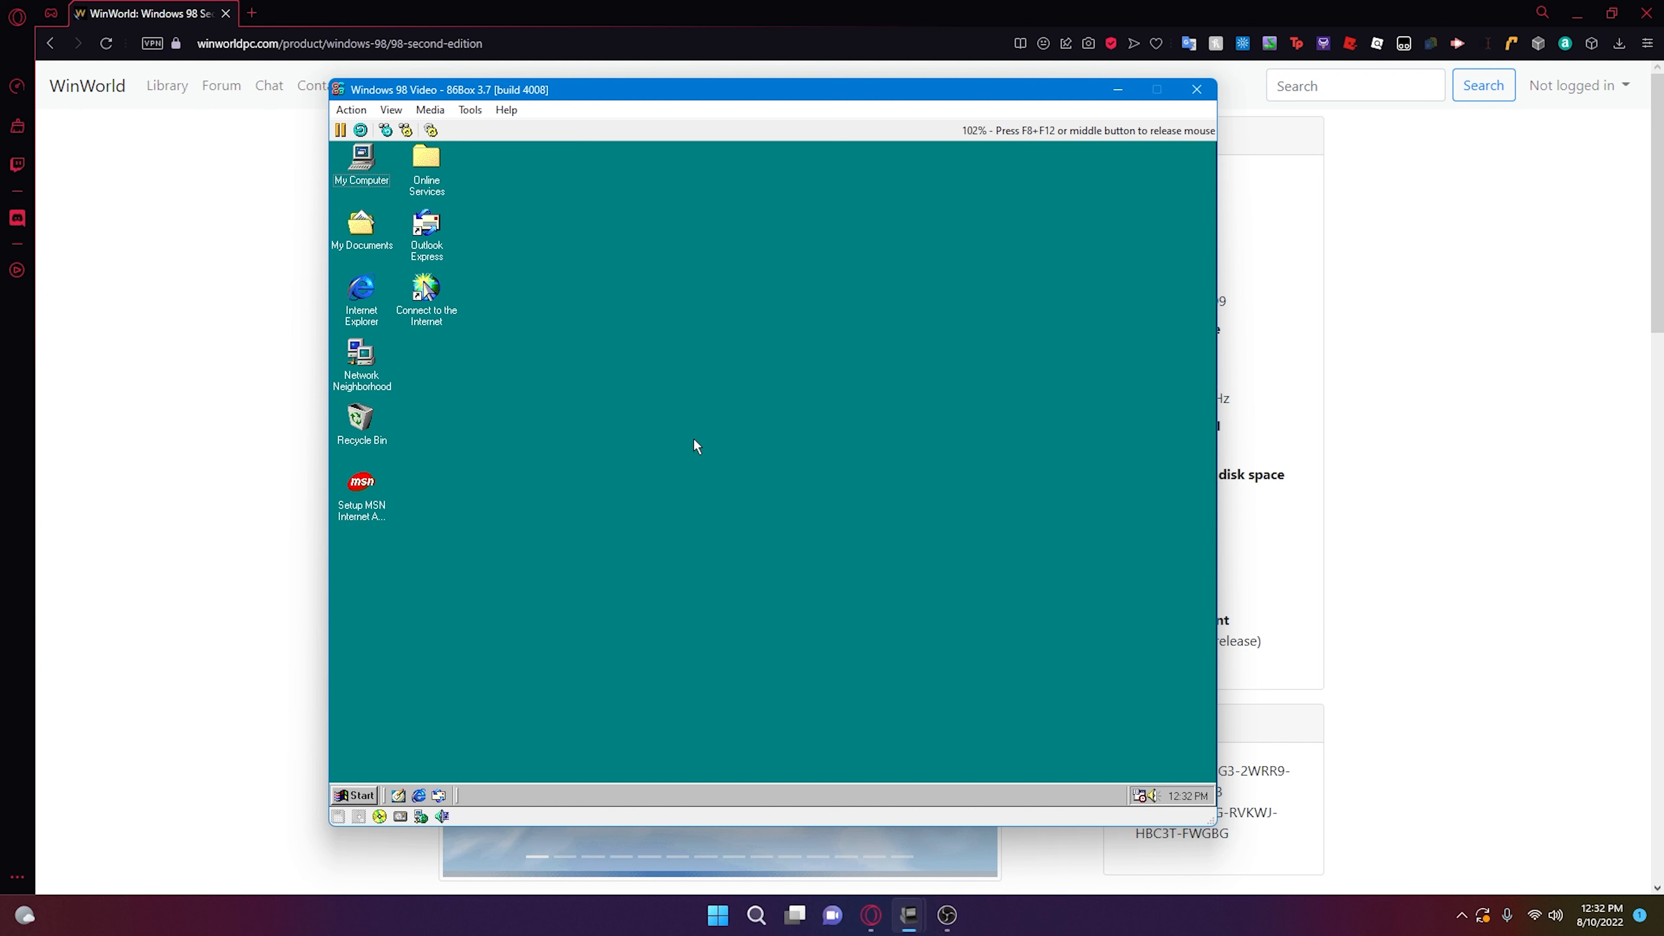
- Start the Auto-Patcher for Windows 98se installer from the drivers disc and install it to C:\Program Files\AutoPatcher98
double_click(362, 152)
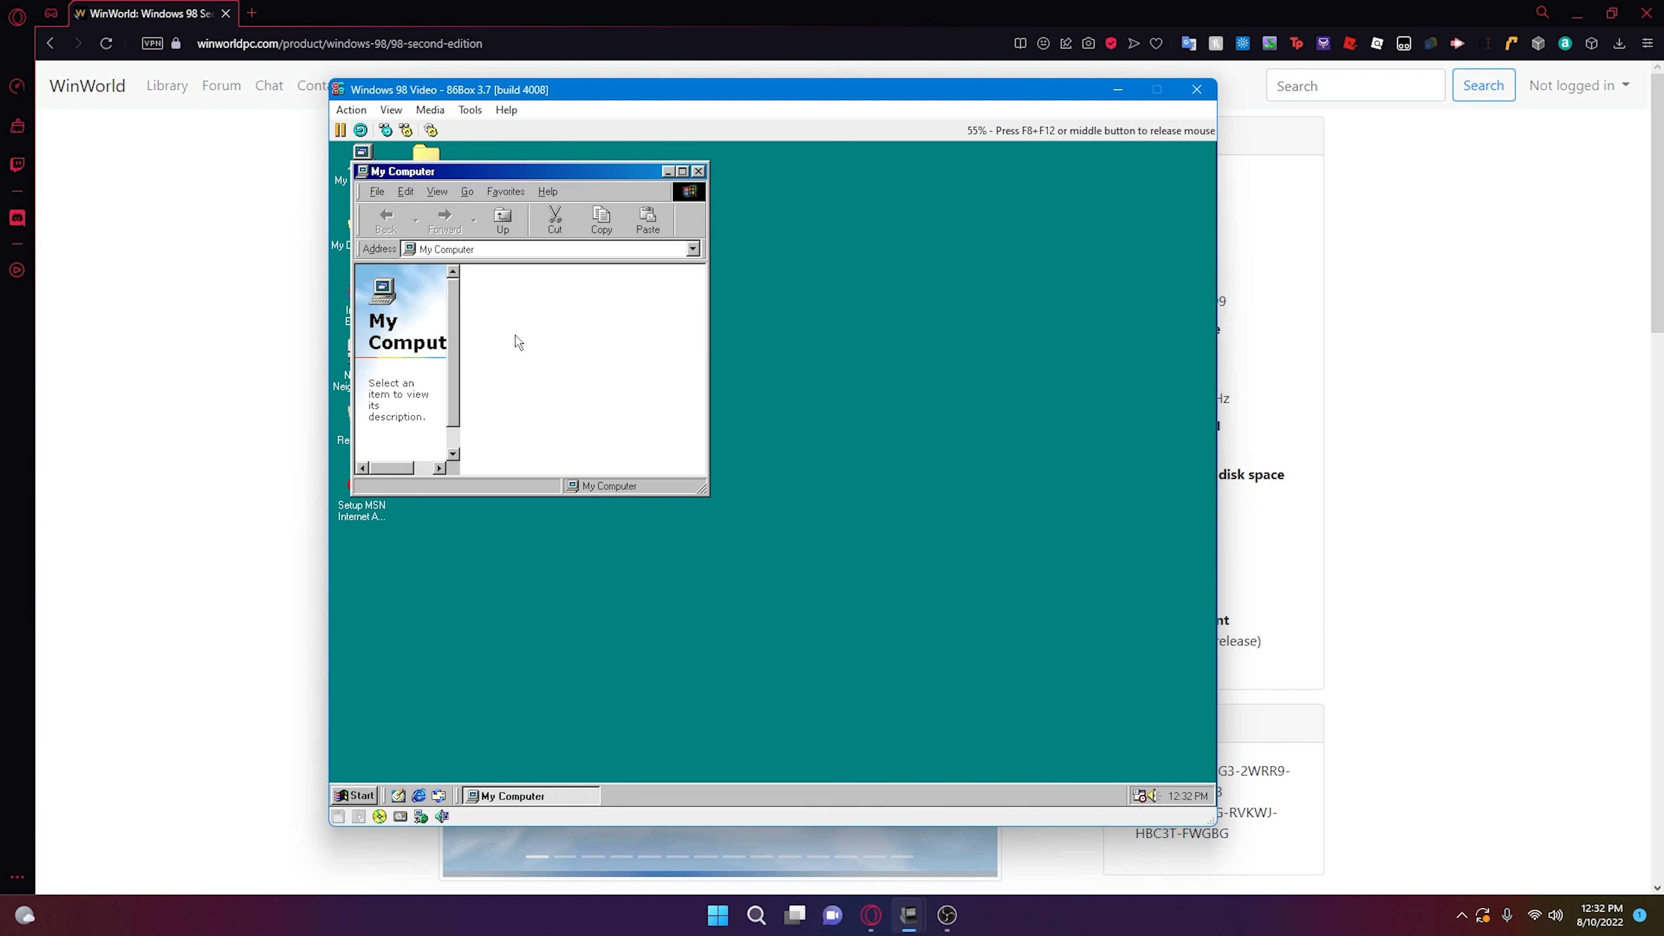
double_click(499, 373)
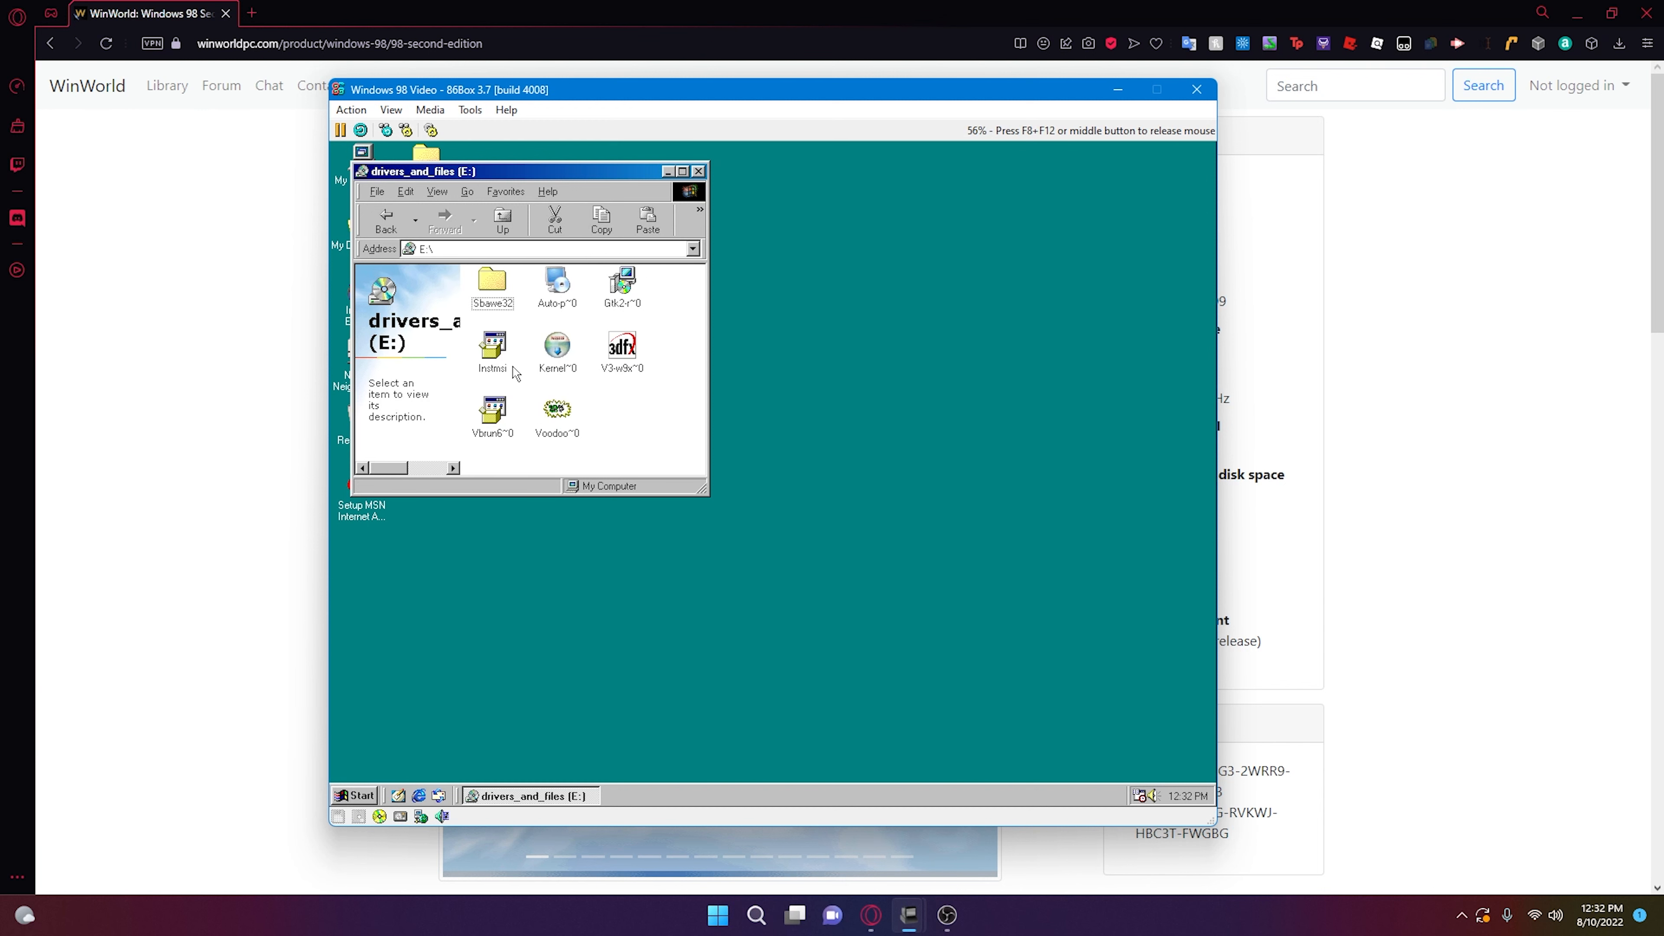
double_click(559, 289)
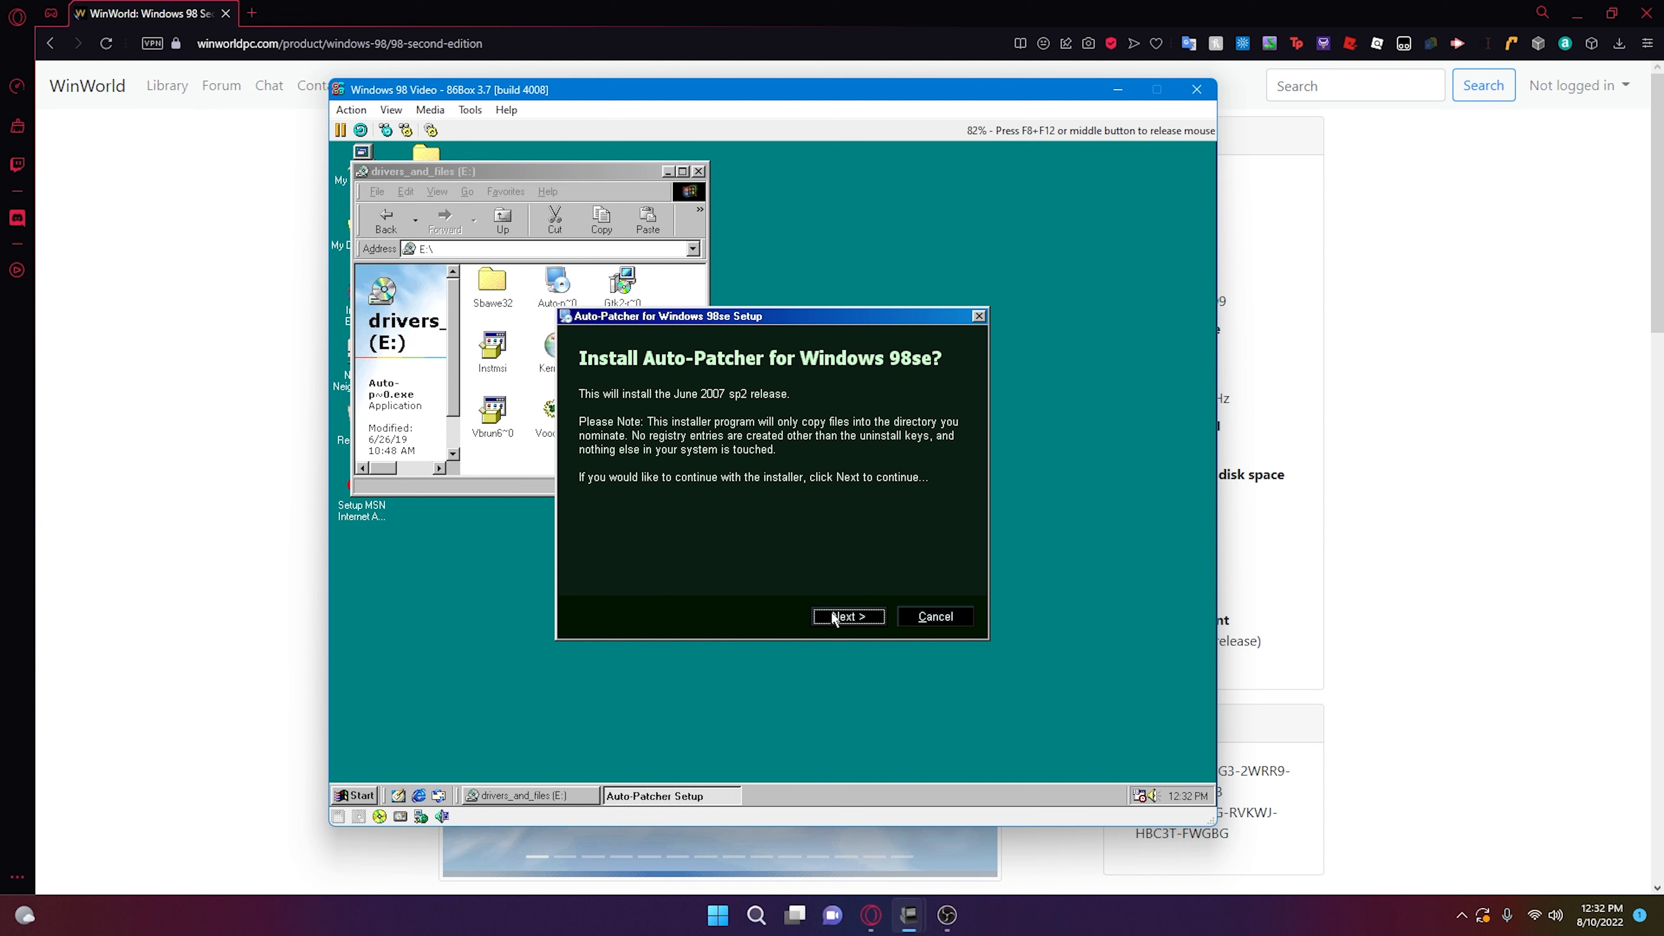
left_click(835, 616)
left_click(835, 616)
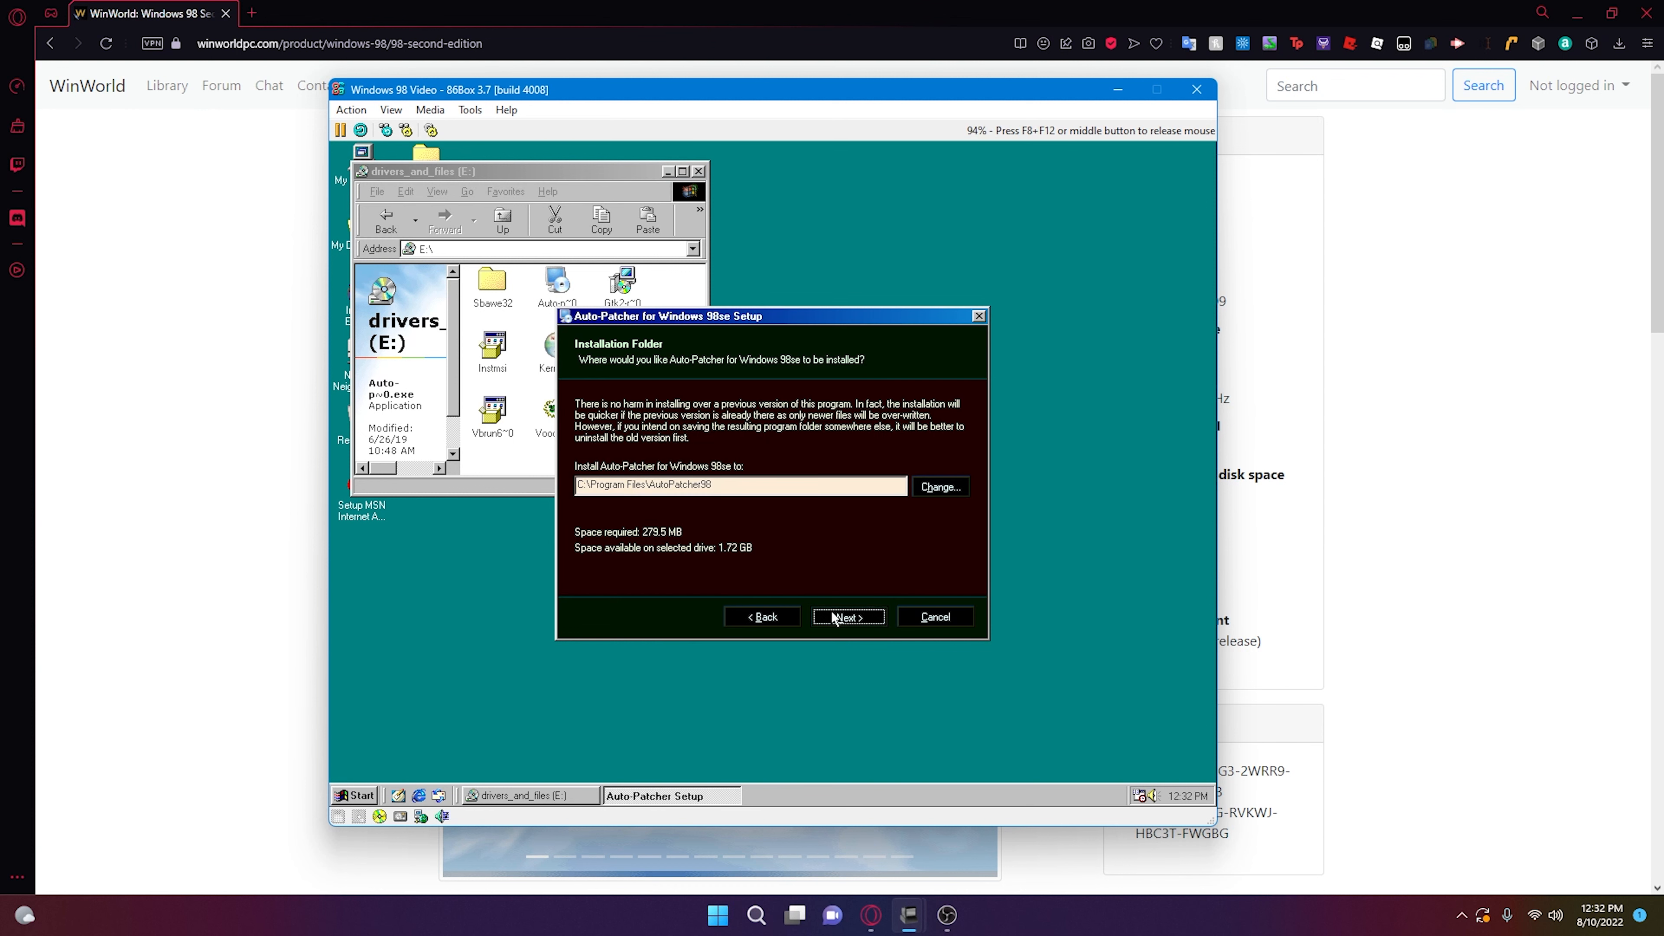
left_click(835, 617)
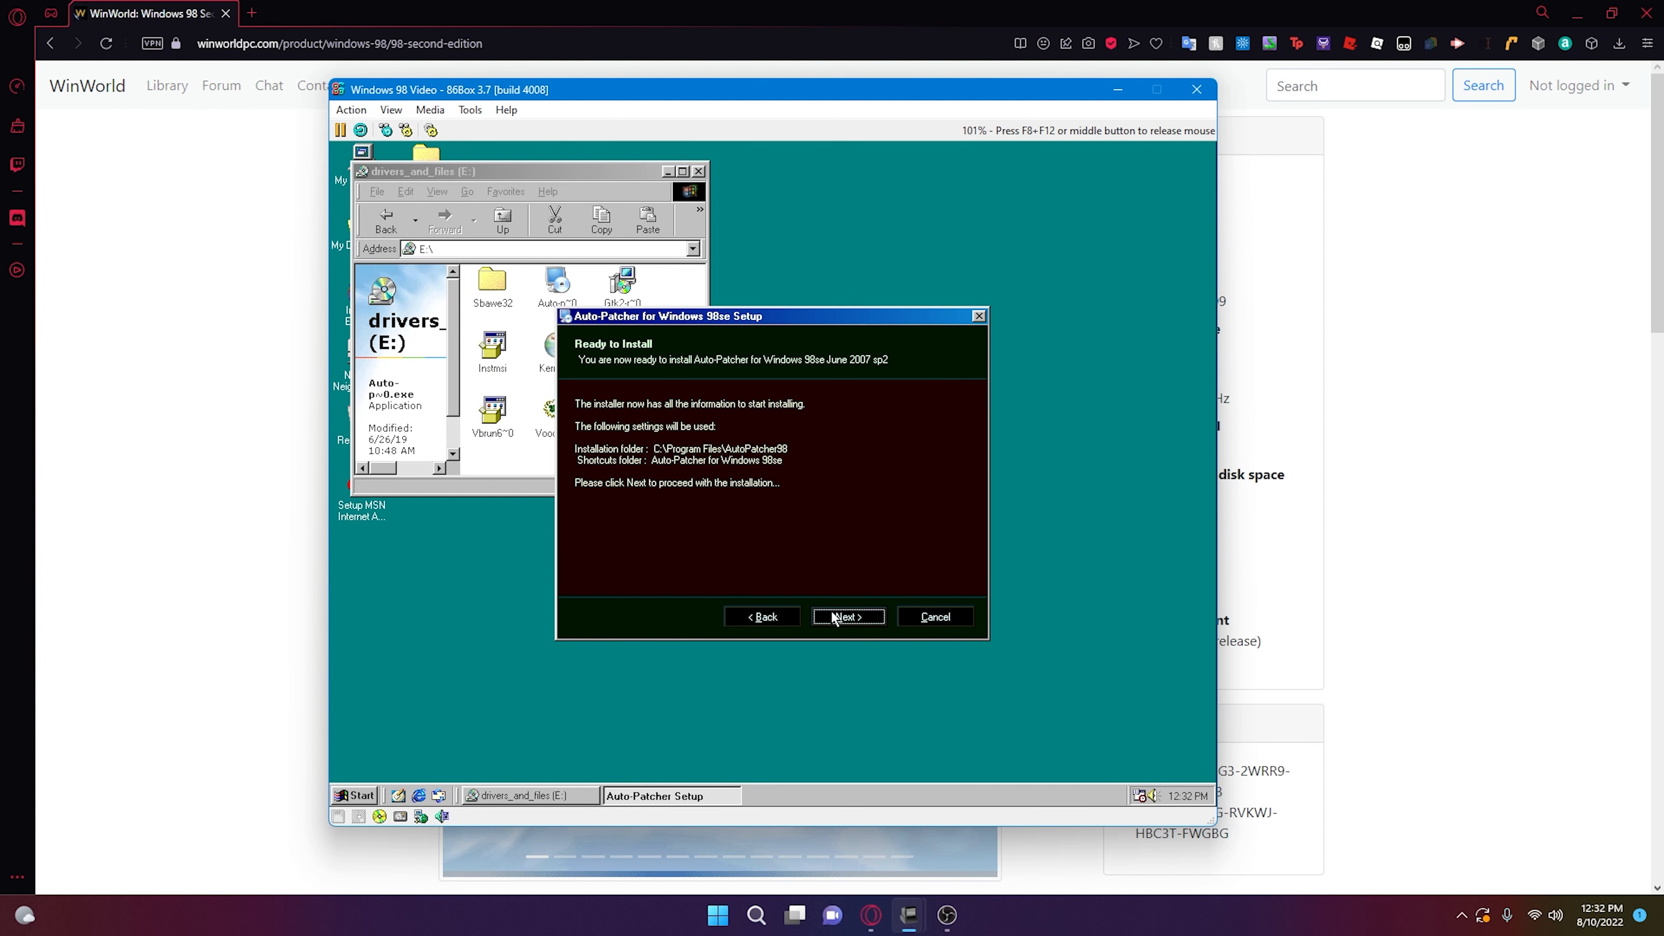
left_click(832, 616)
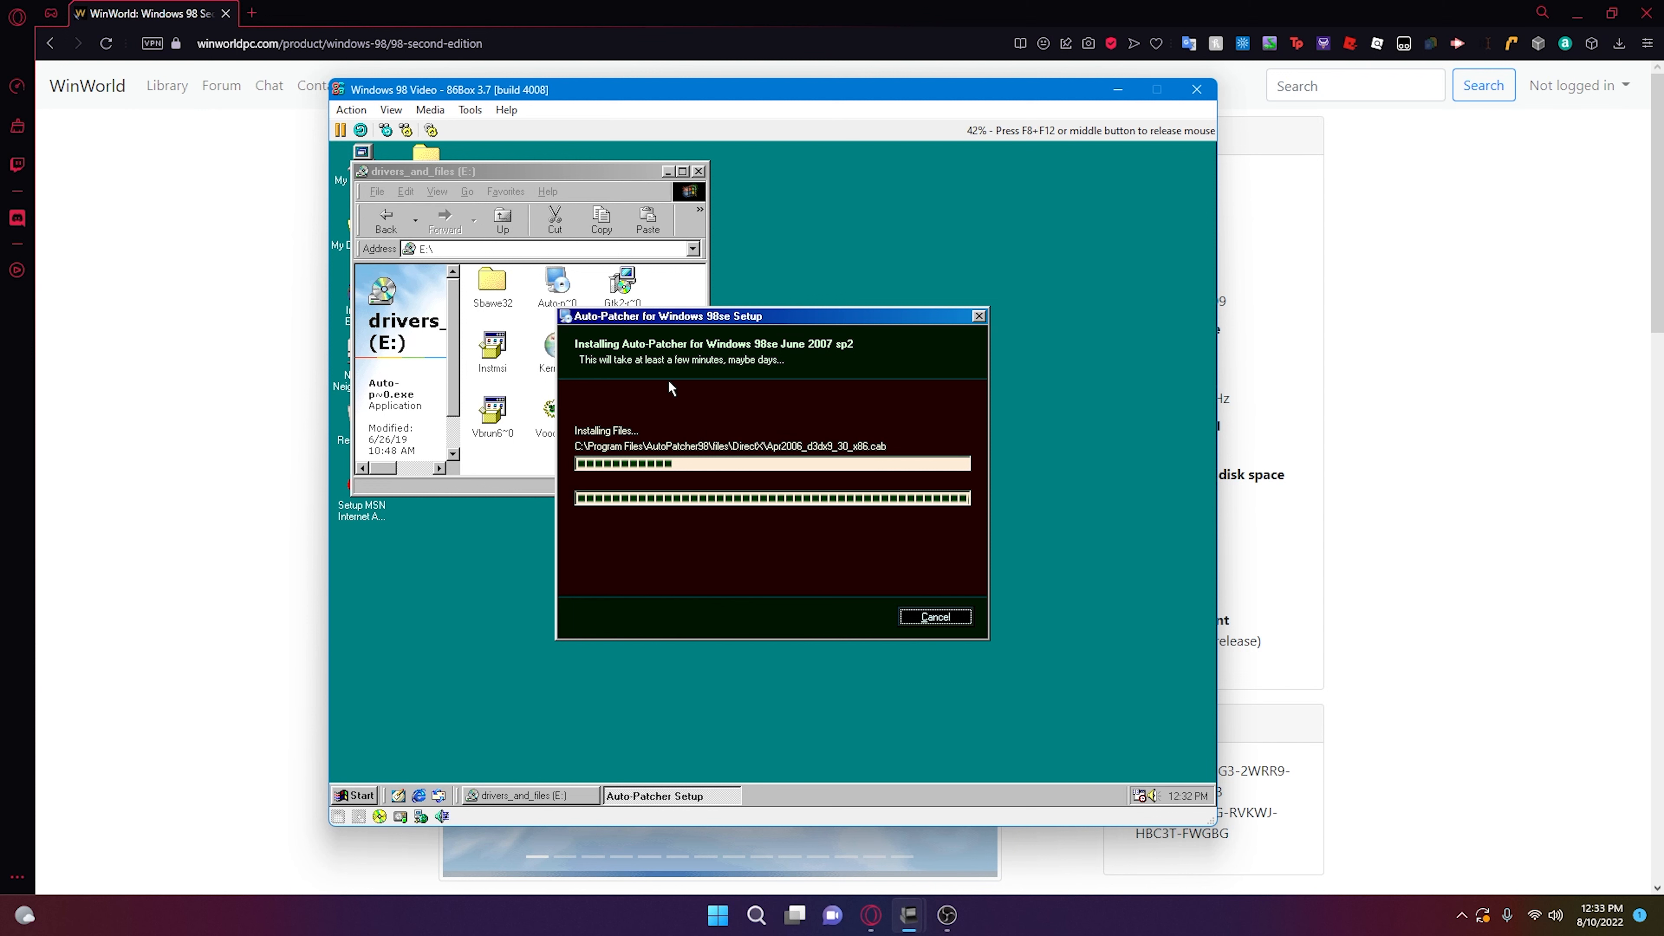
- Release and recapture the mouse around the file copying, finish the Auto-Patcher installer and close the drivers disc window
key("F8+F12")
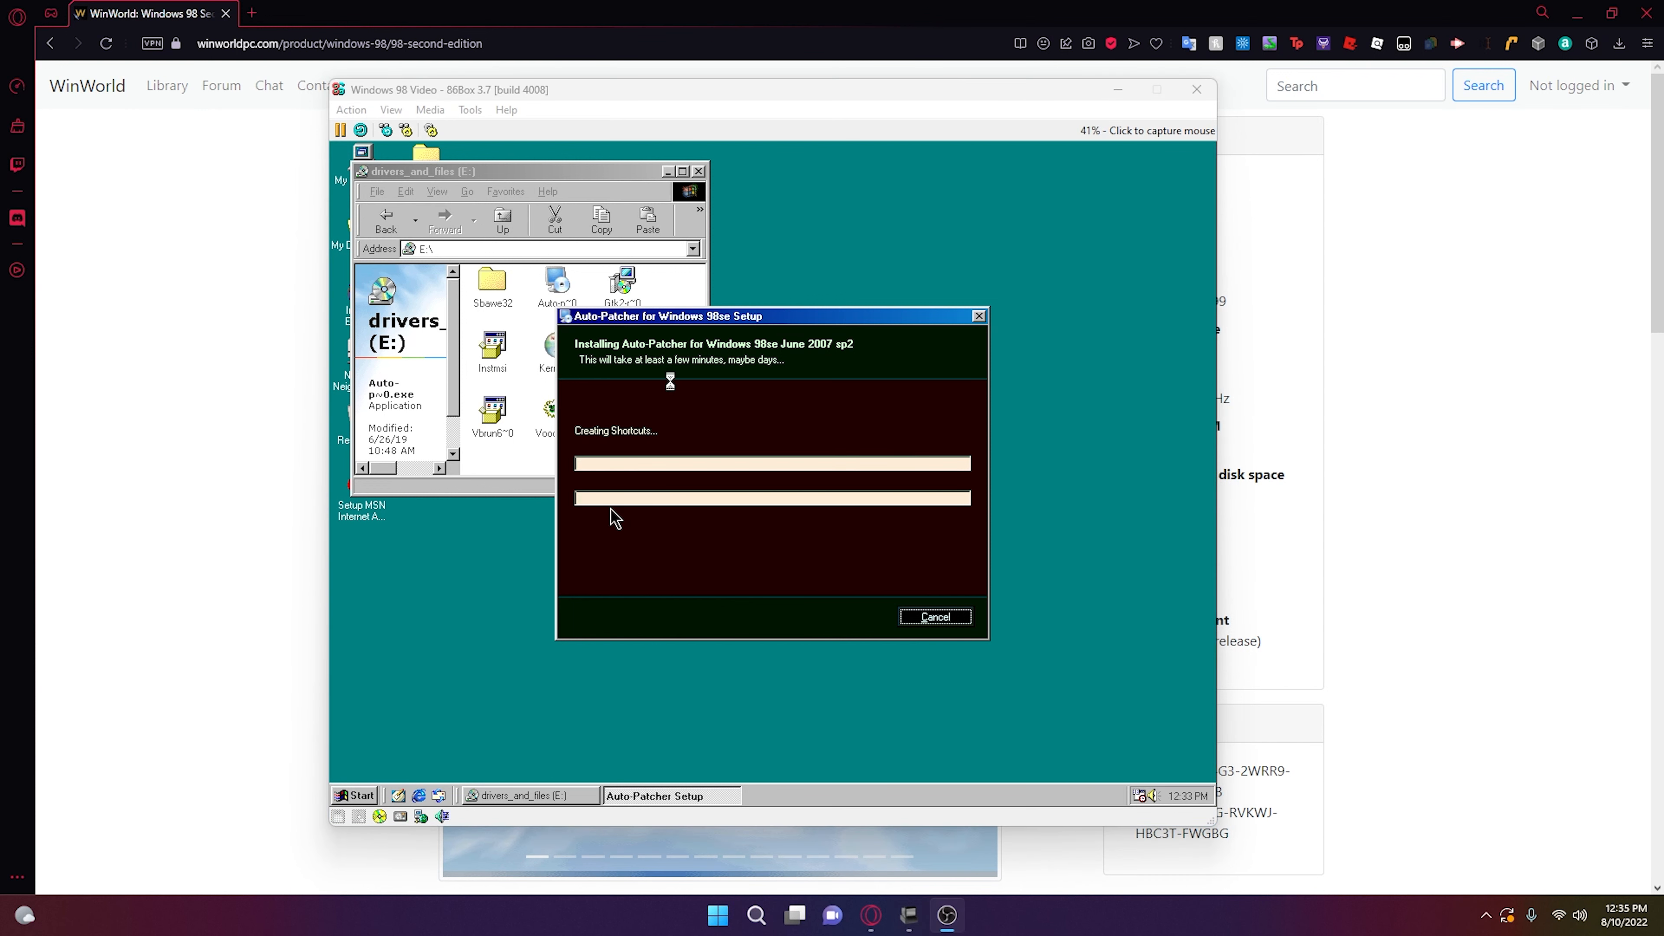
left_click(673, 445)
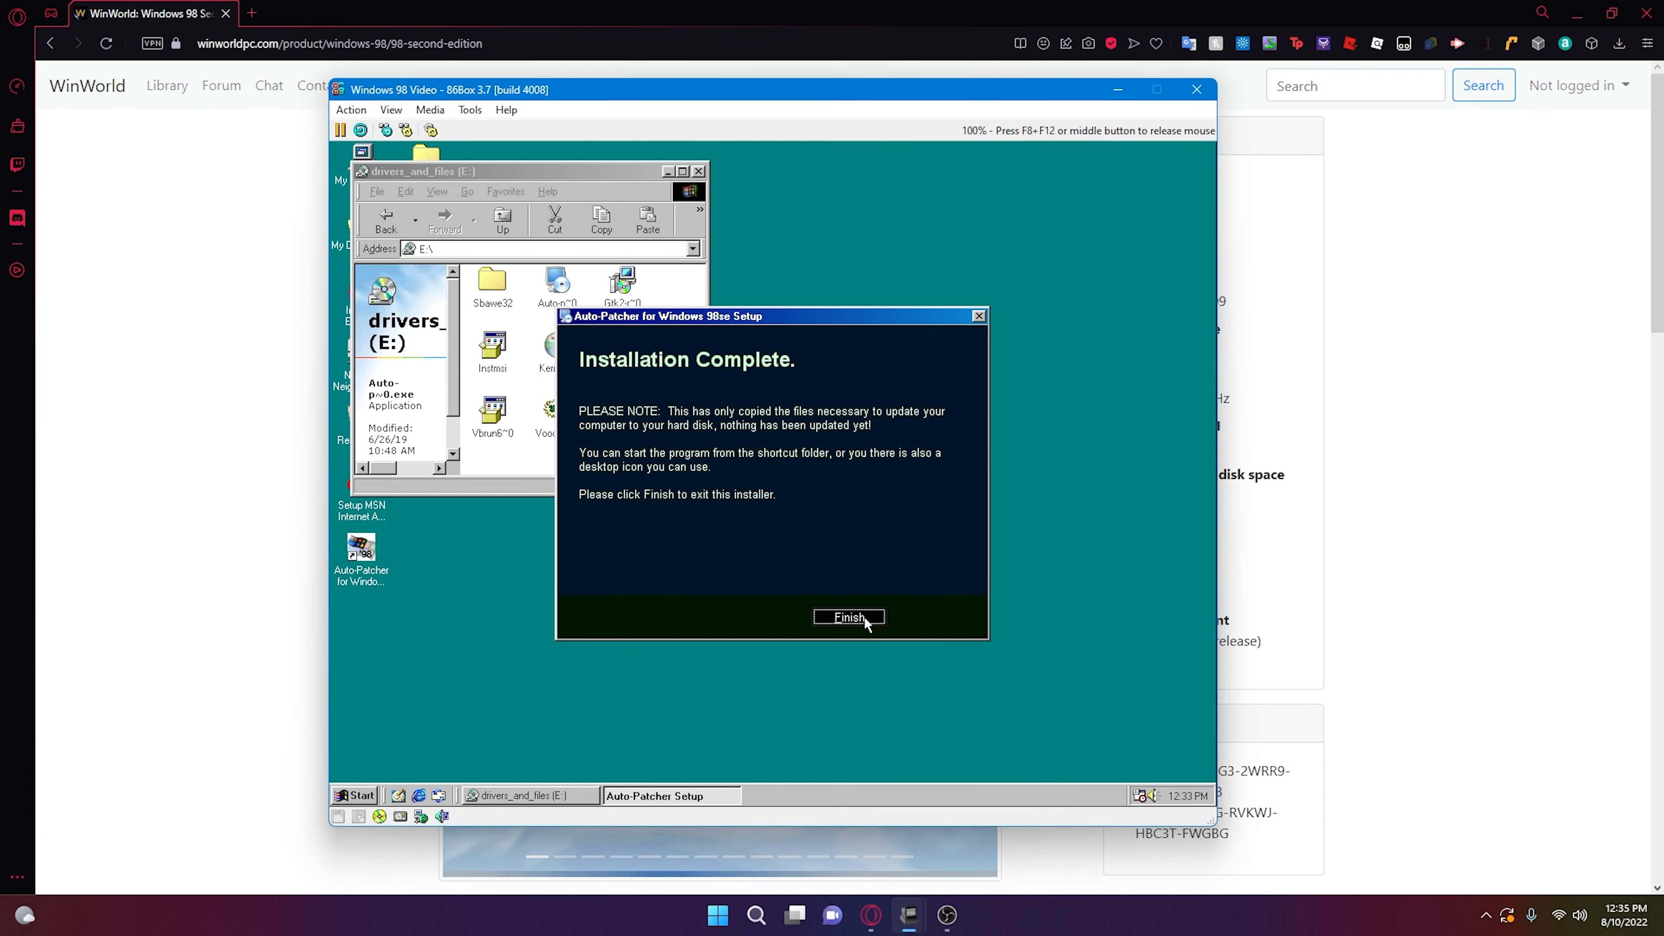
left_click(882, 616)
left_click(698, 172)
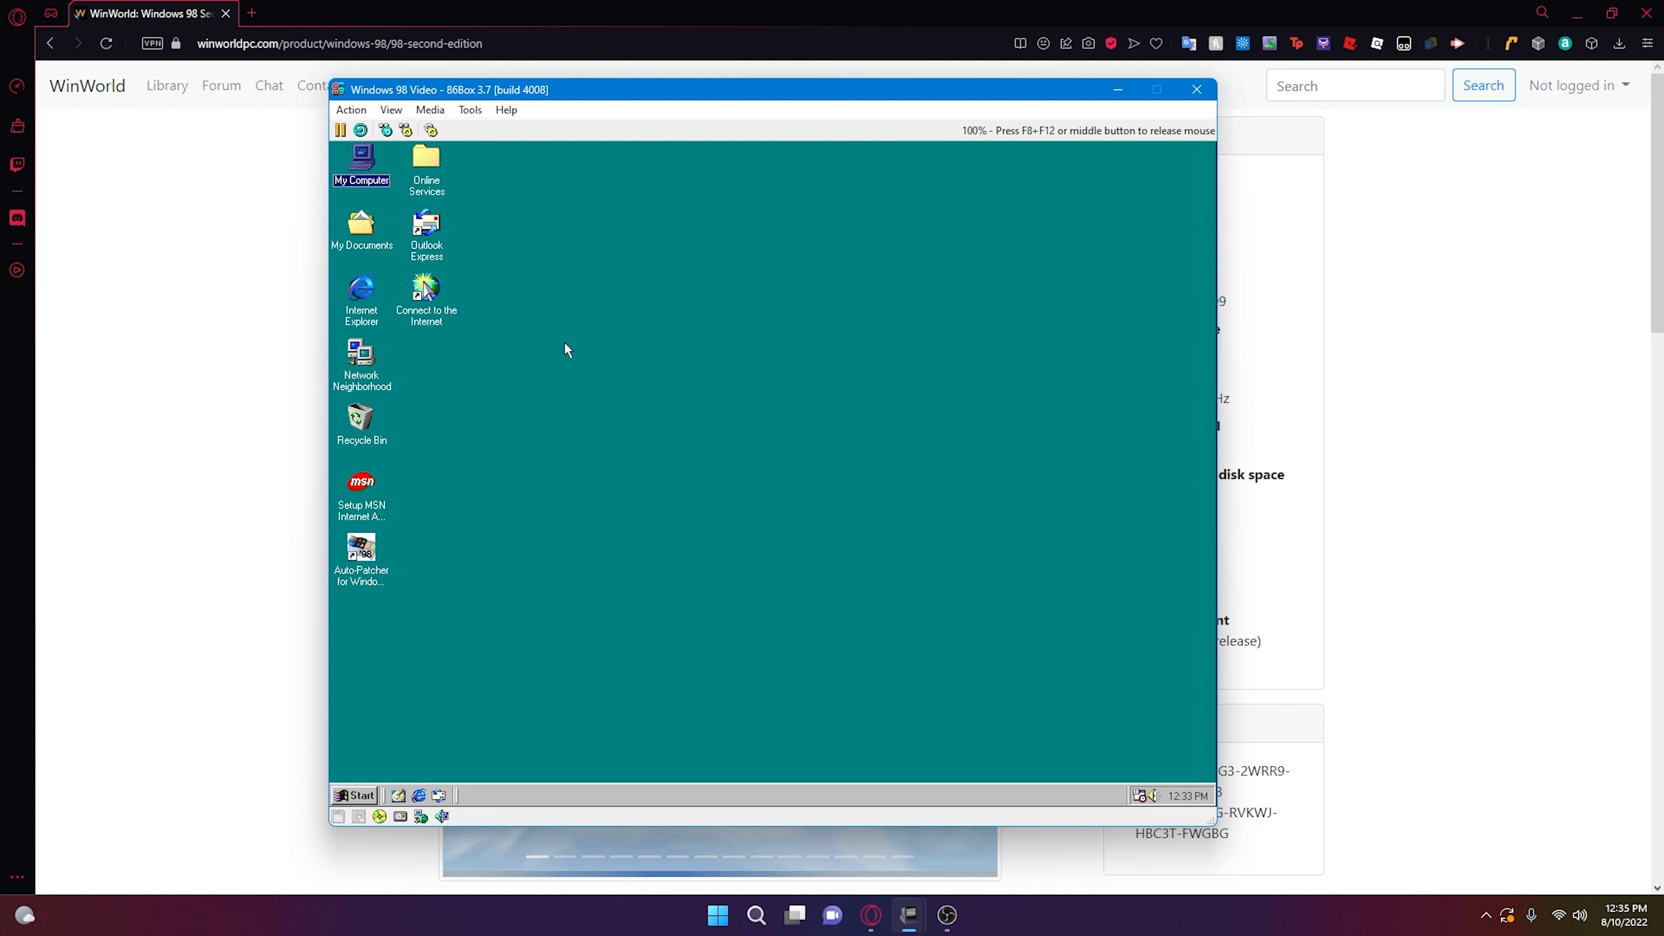
- Open Auto-Patcher to view its full auto-patch option, return to the main menu and quit without installing the modules
double_click(375, 552)
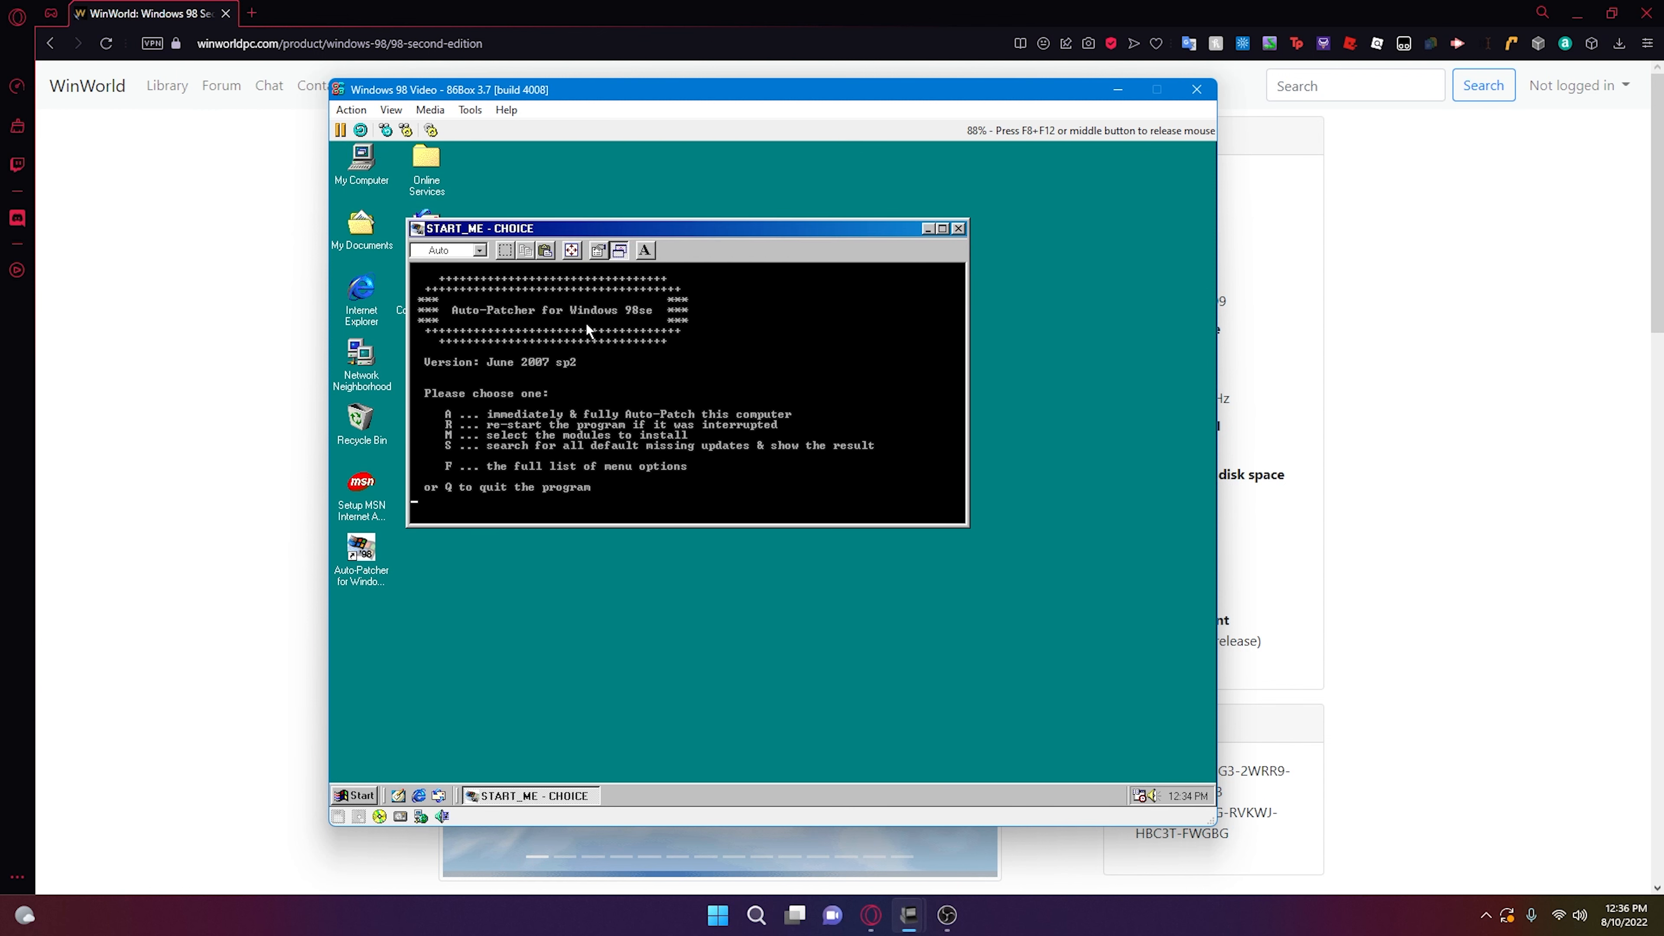
key("a")
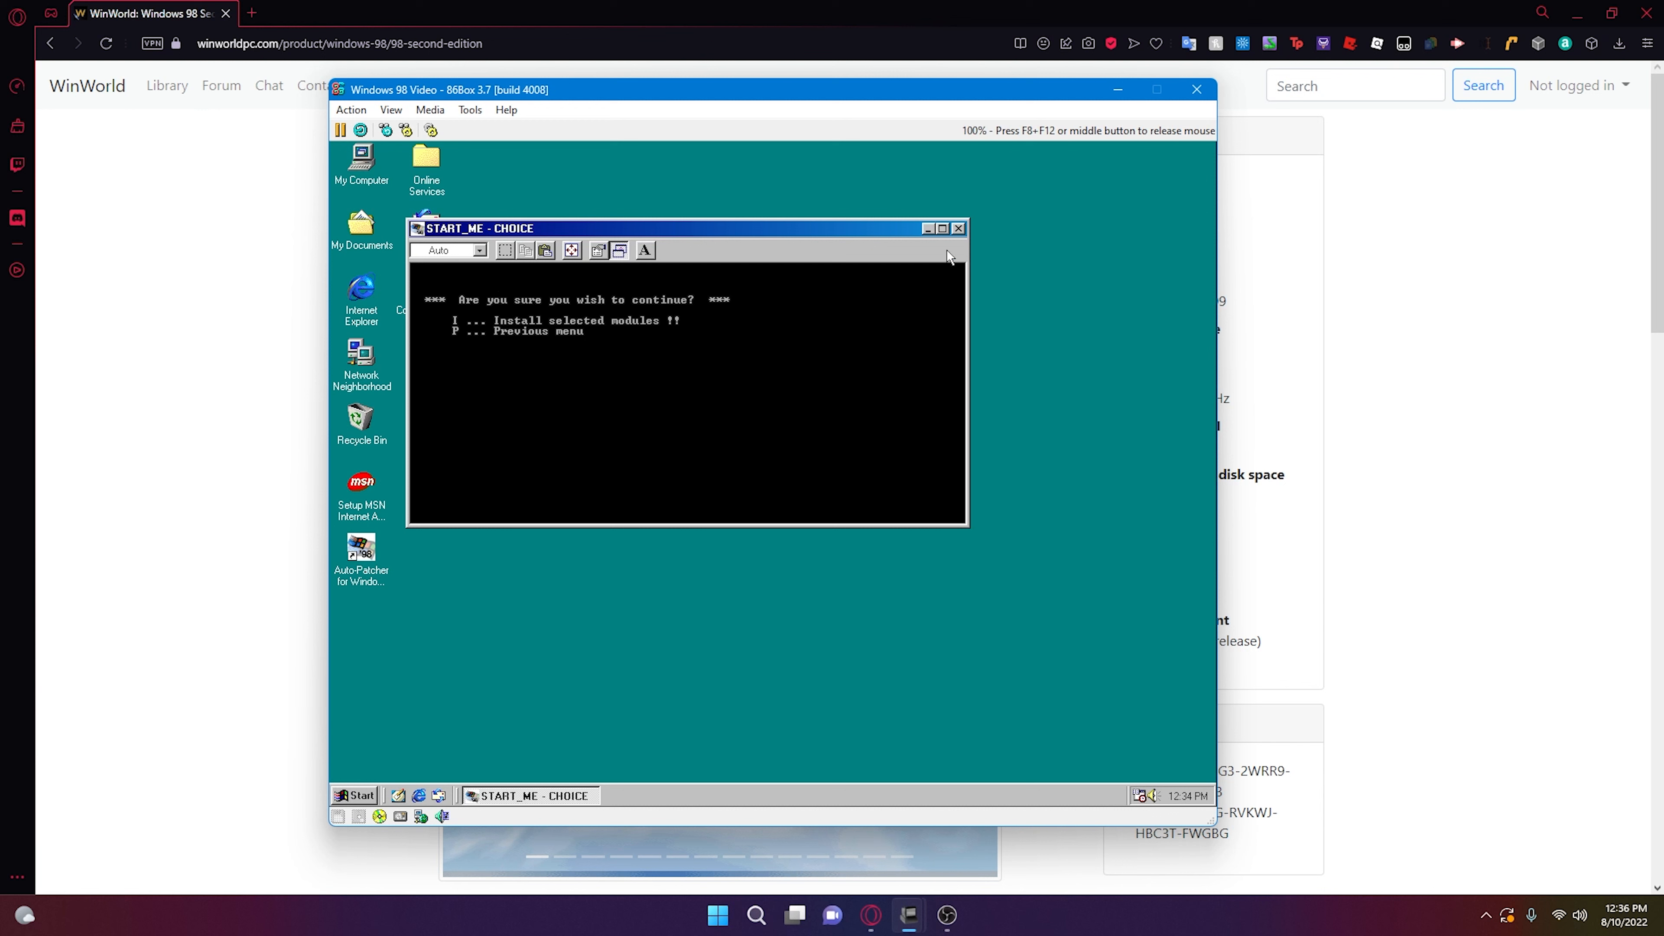
key("p")
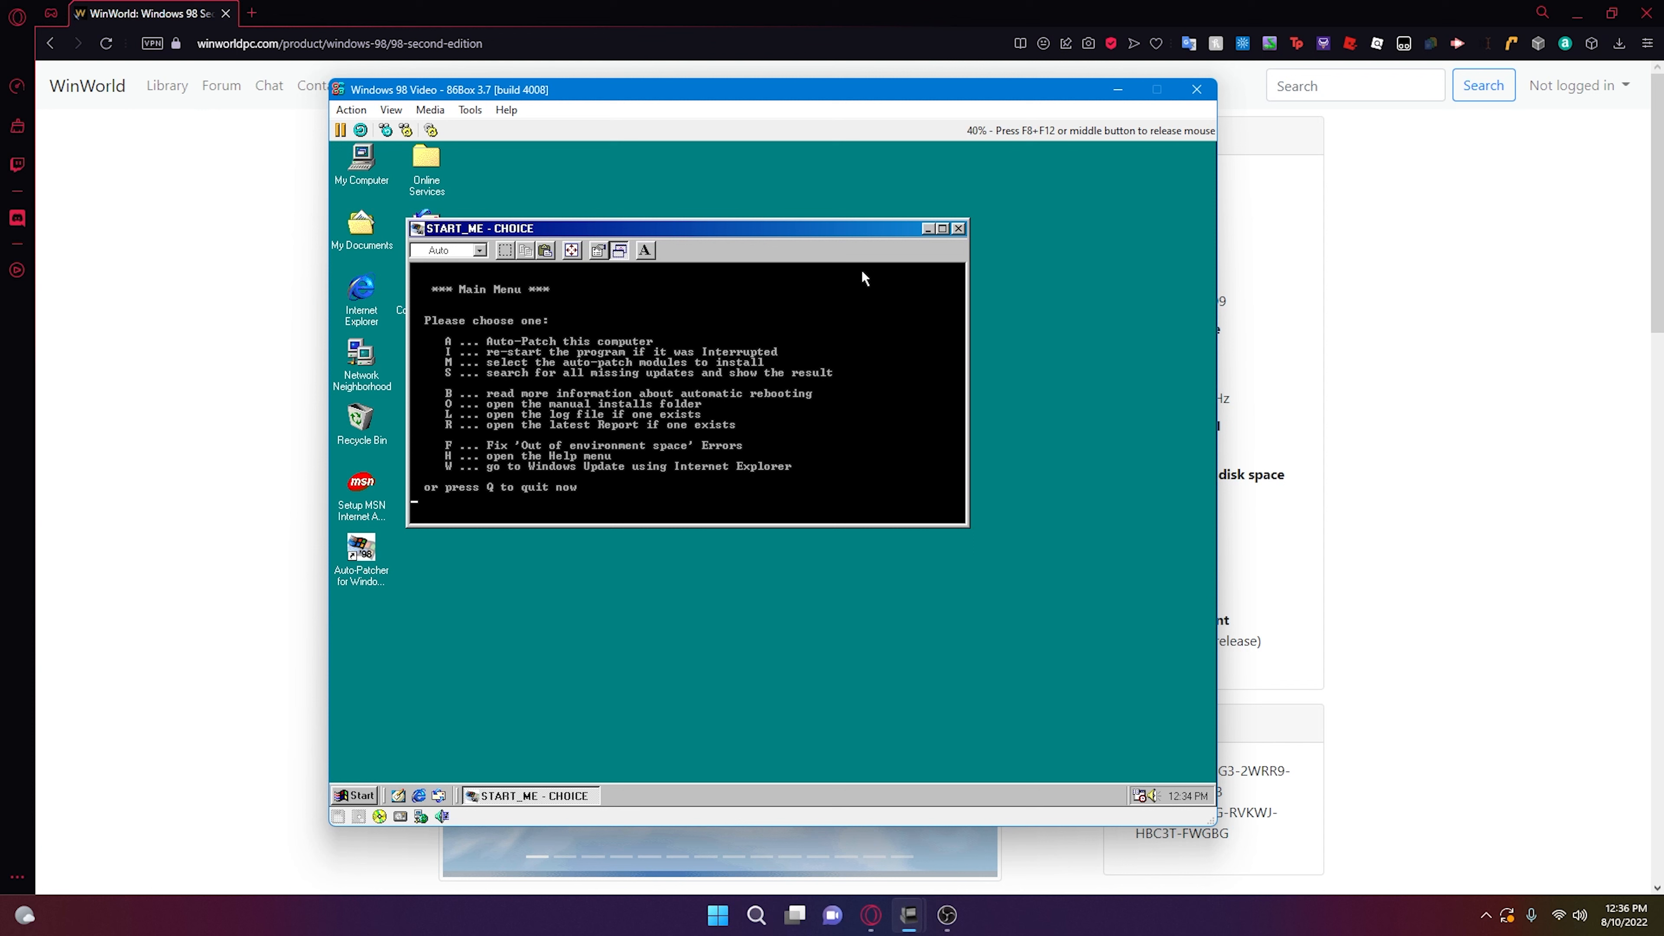
key("q")
key("Return")
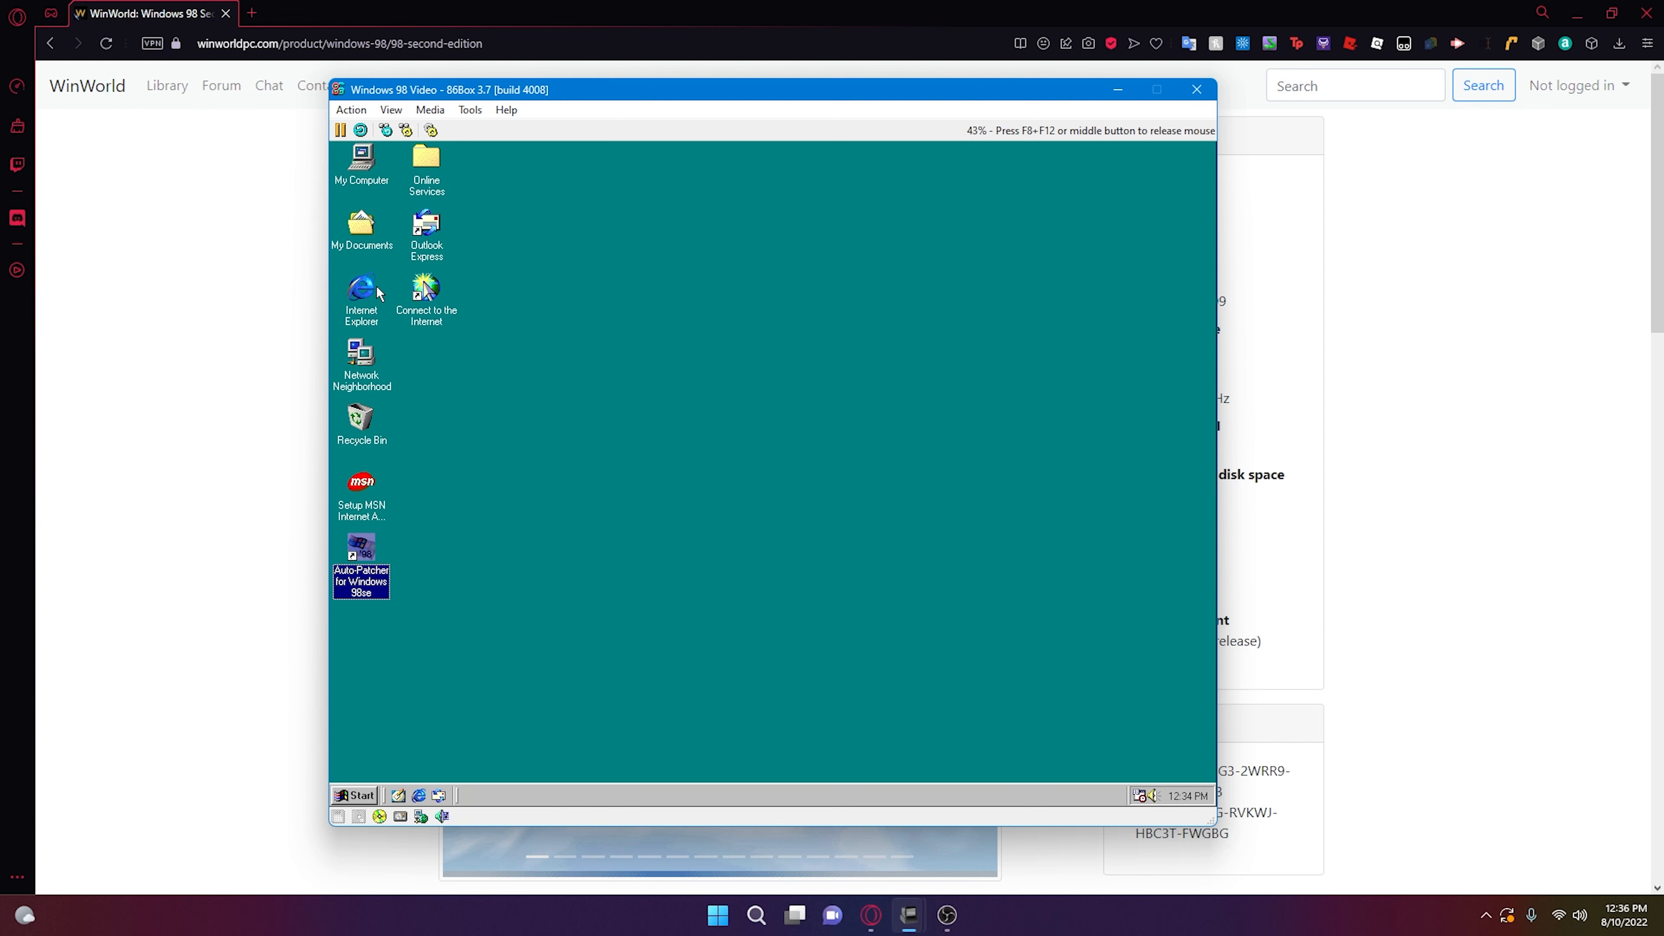
- Open the KernelEx 4.5.2 setup from the drivers disc to view its wizard, quit the setup and close the disc window
double_click(357, 157)
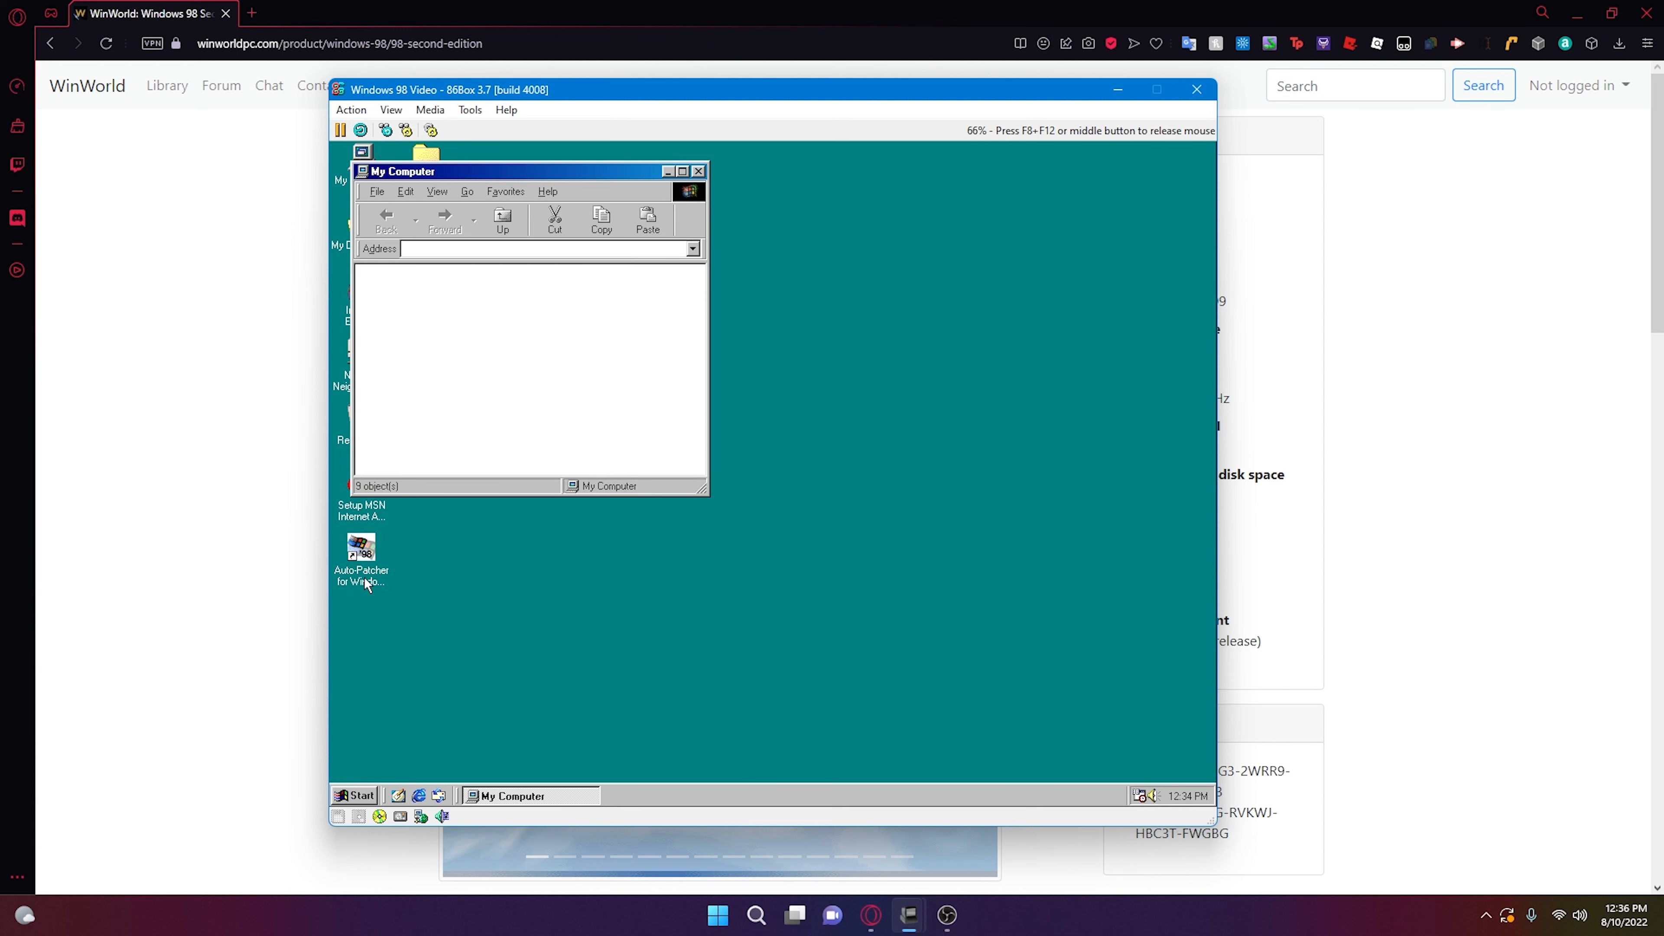
double_click(494, 378)
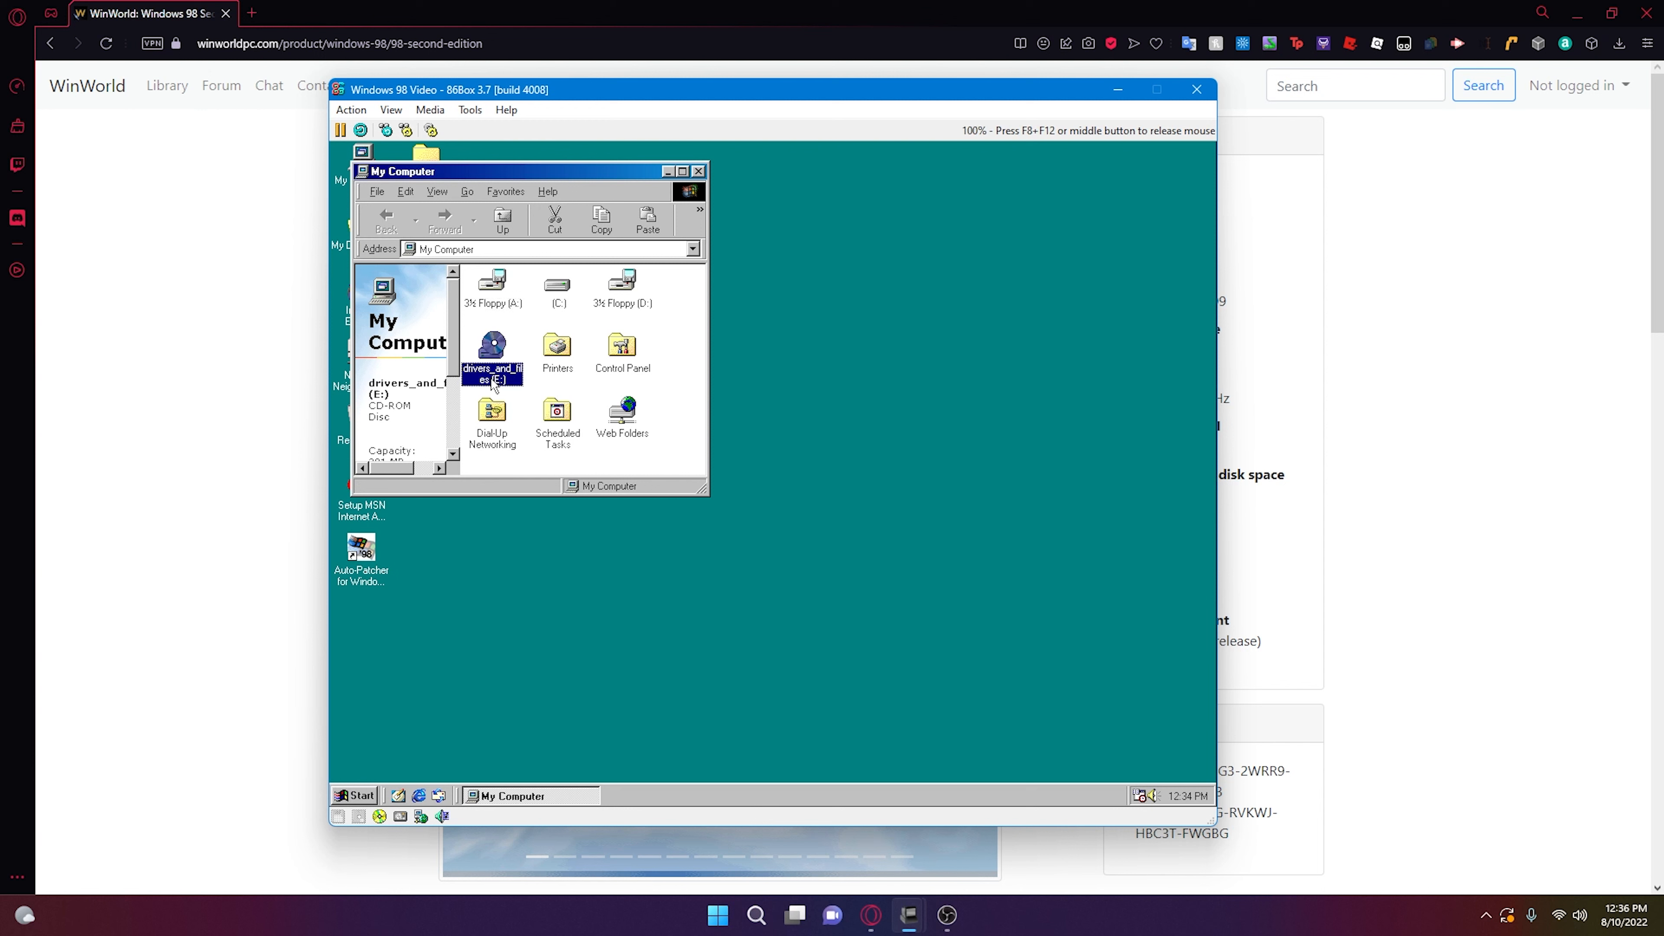
double_click(557, 346)
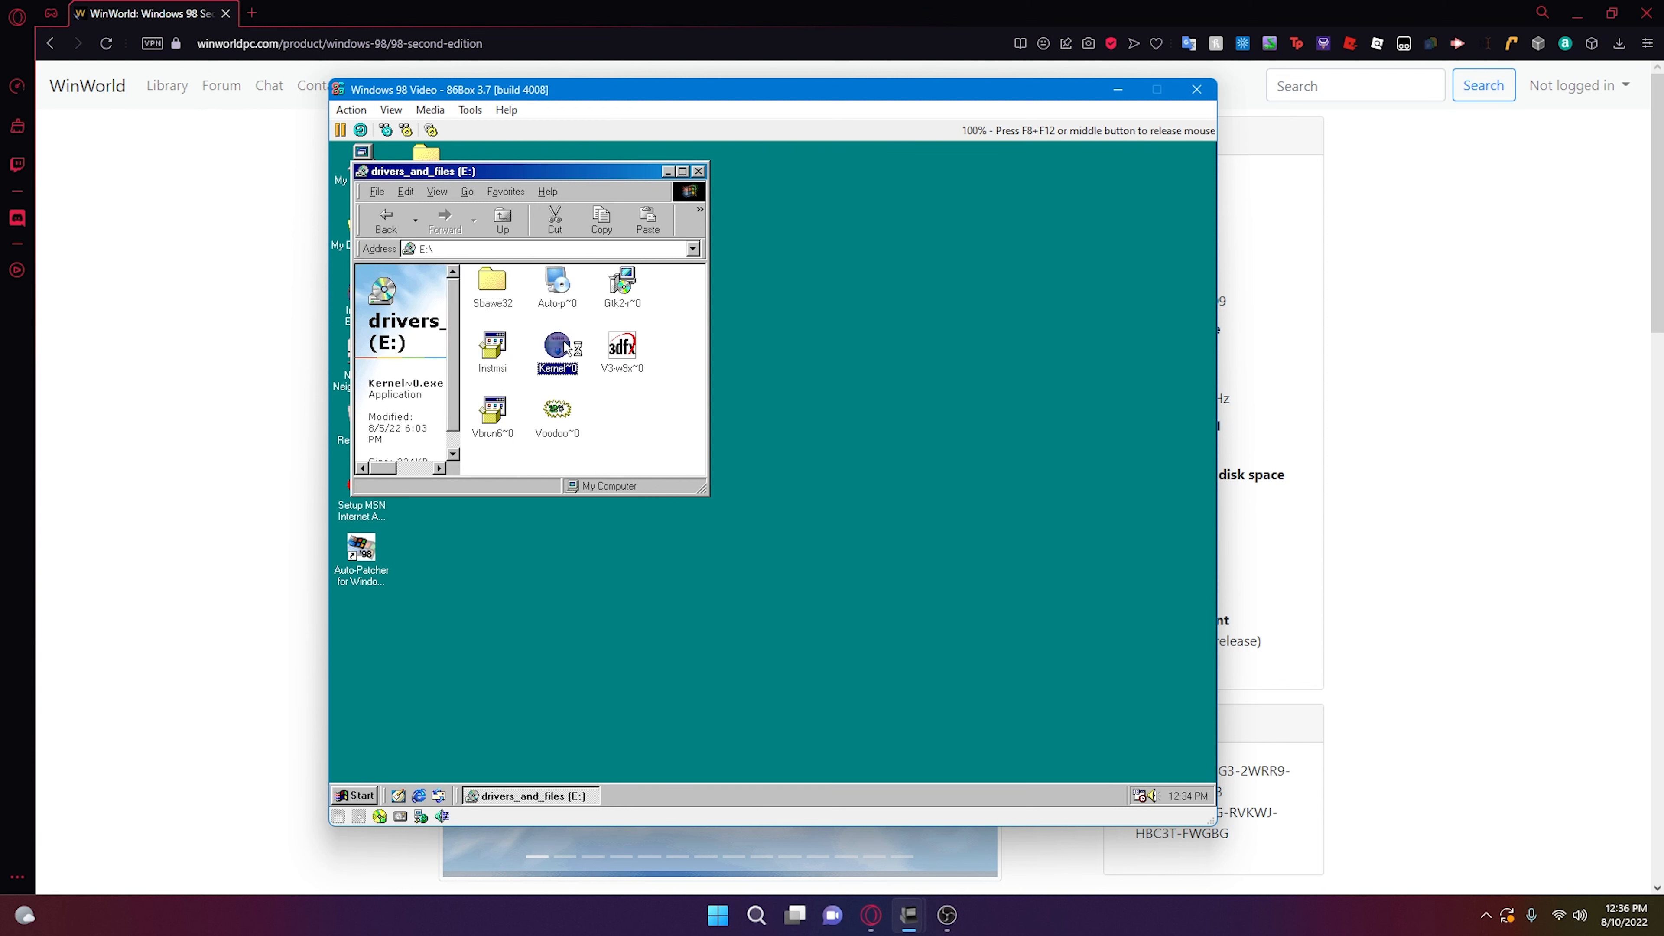
left_click(969, 609)
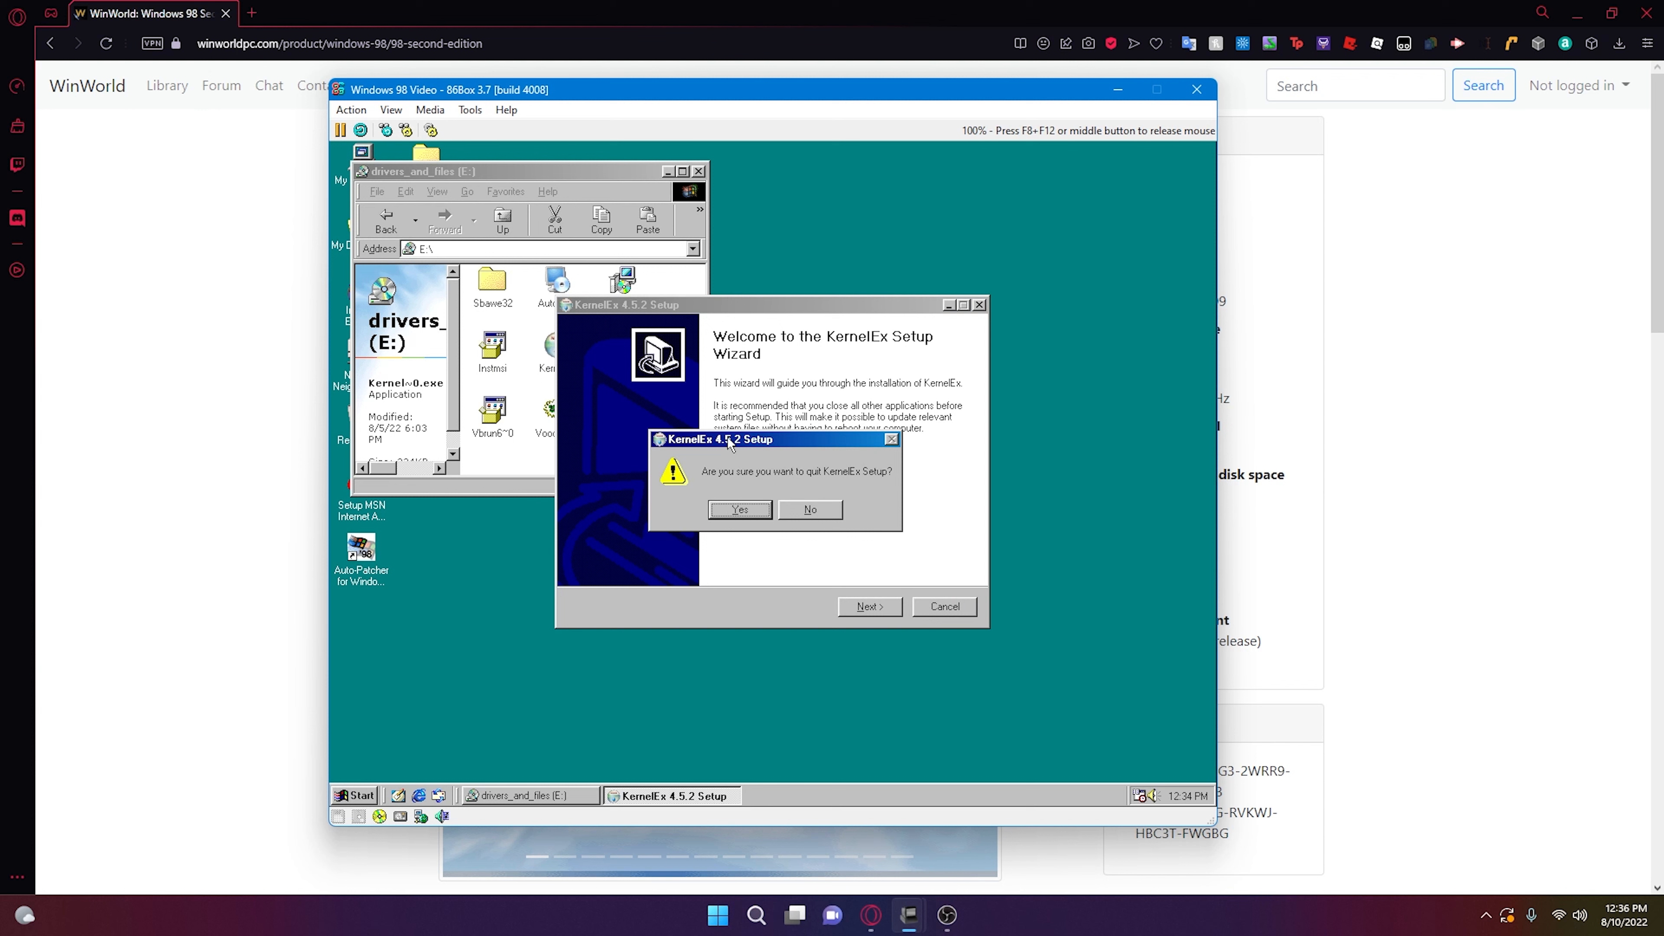
left_click(735, 513)
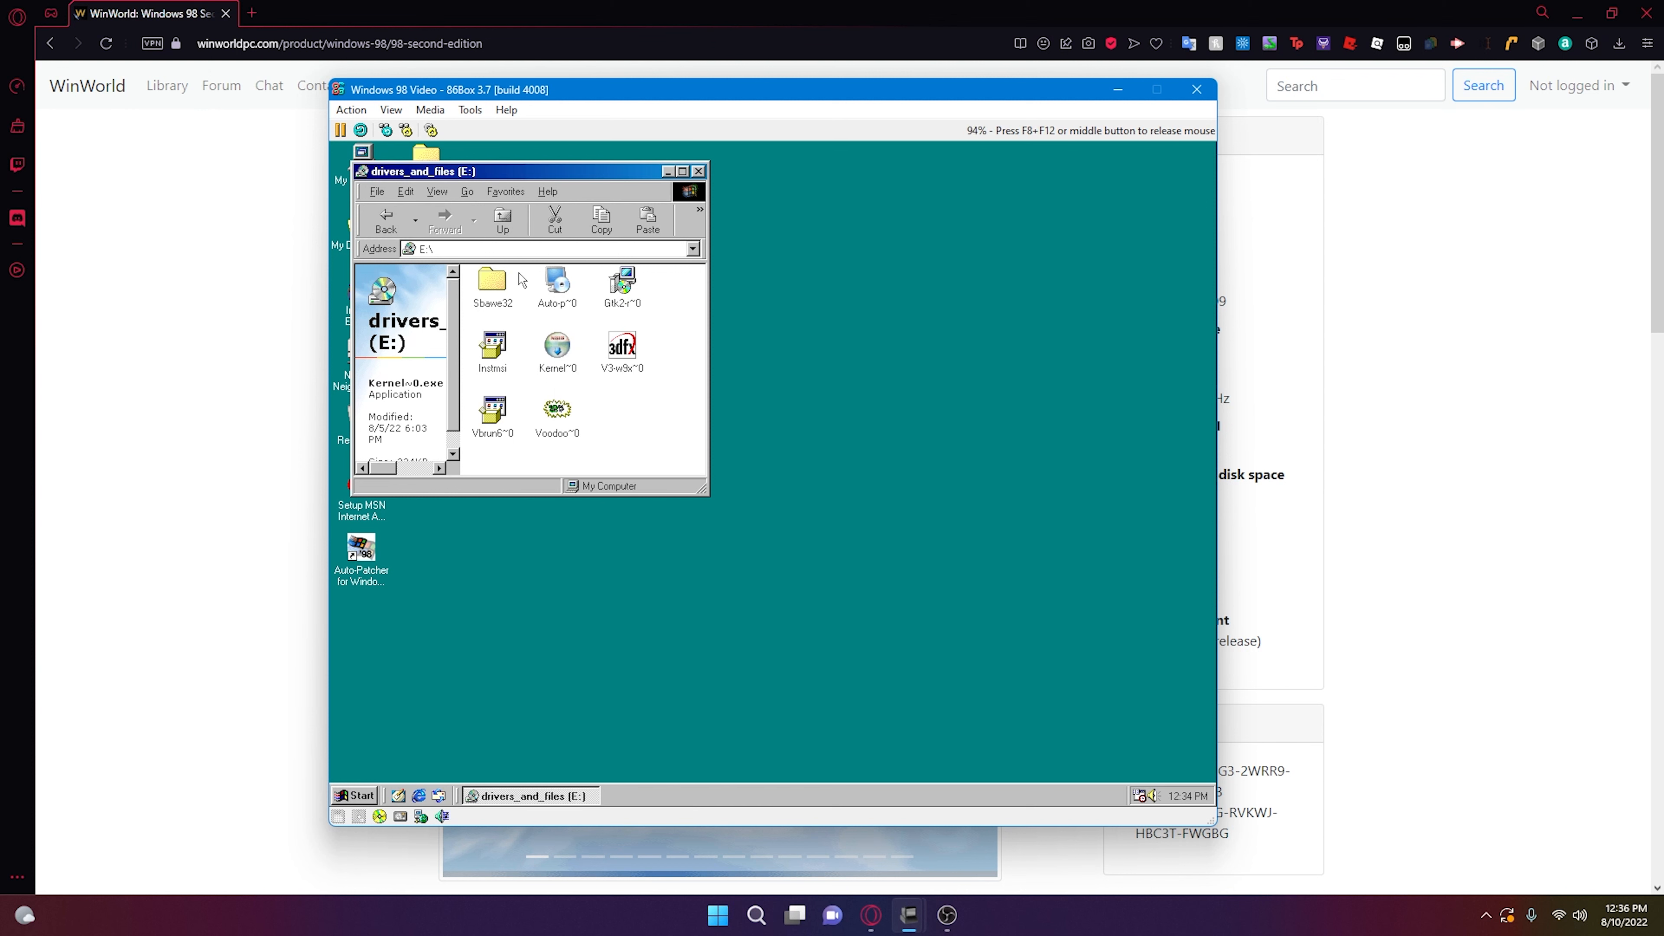
left_click(758, 252)
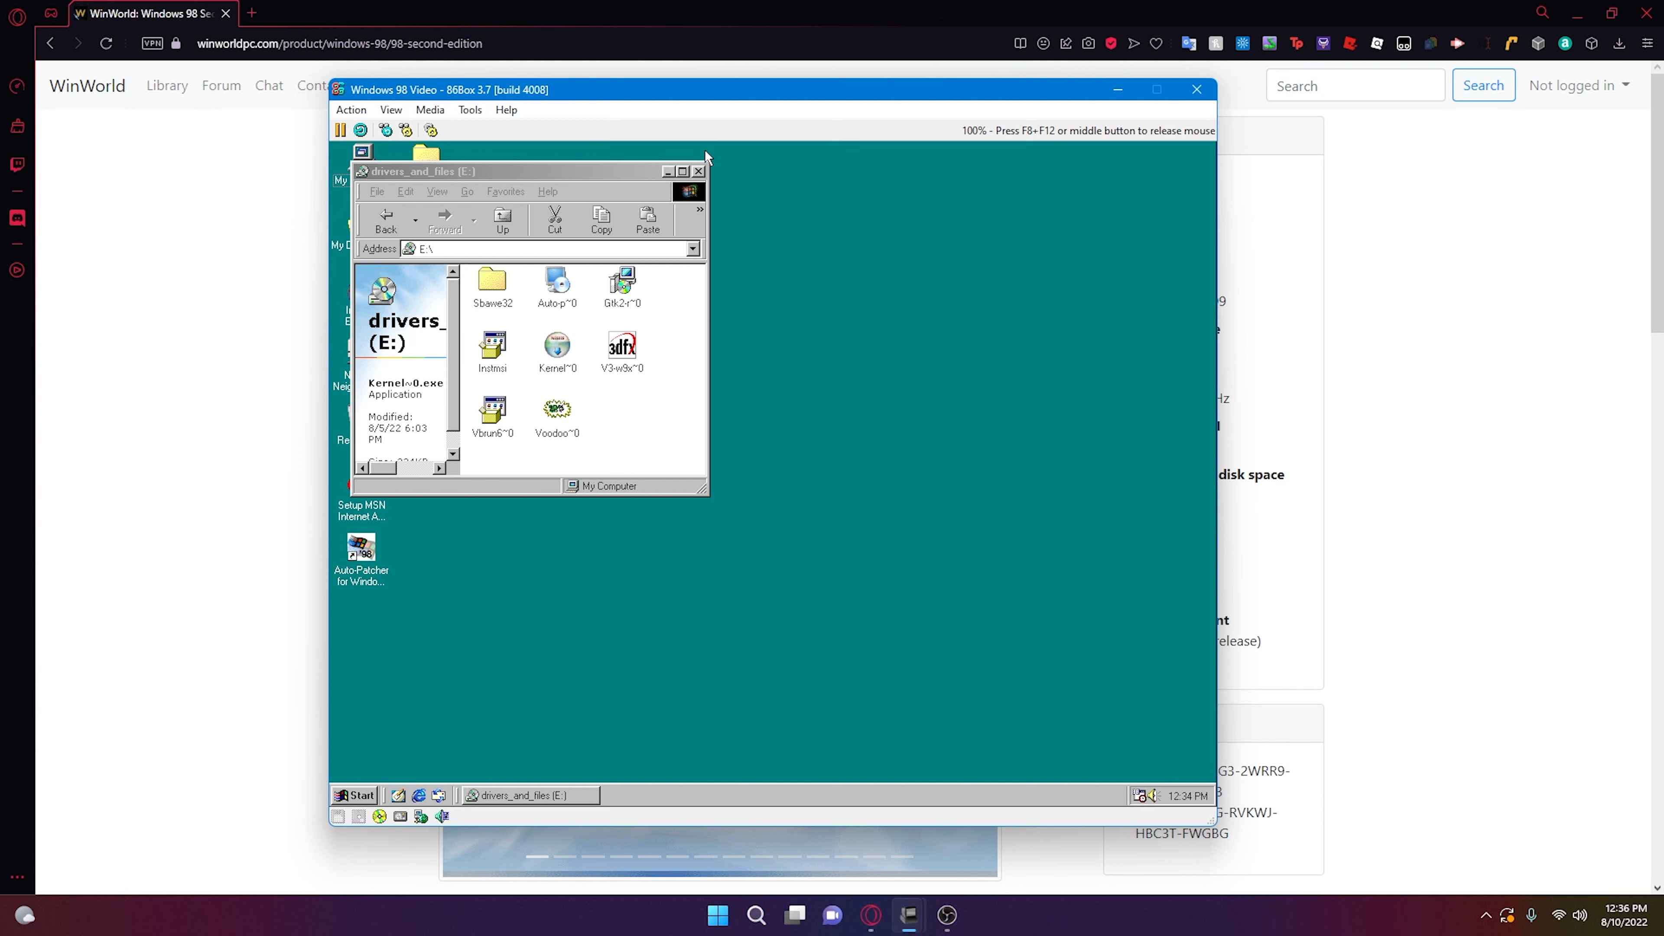
left_click(698, 171)
left_click_drag(677, 192, 1022, 720)
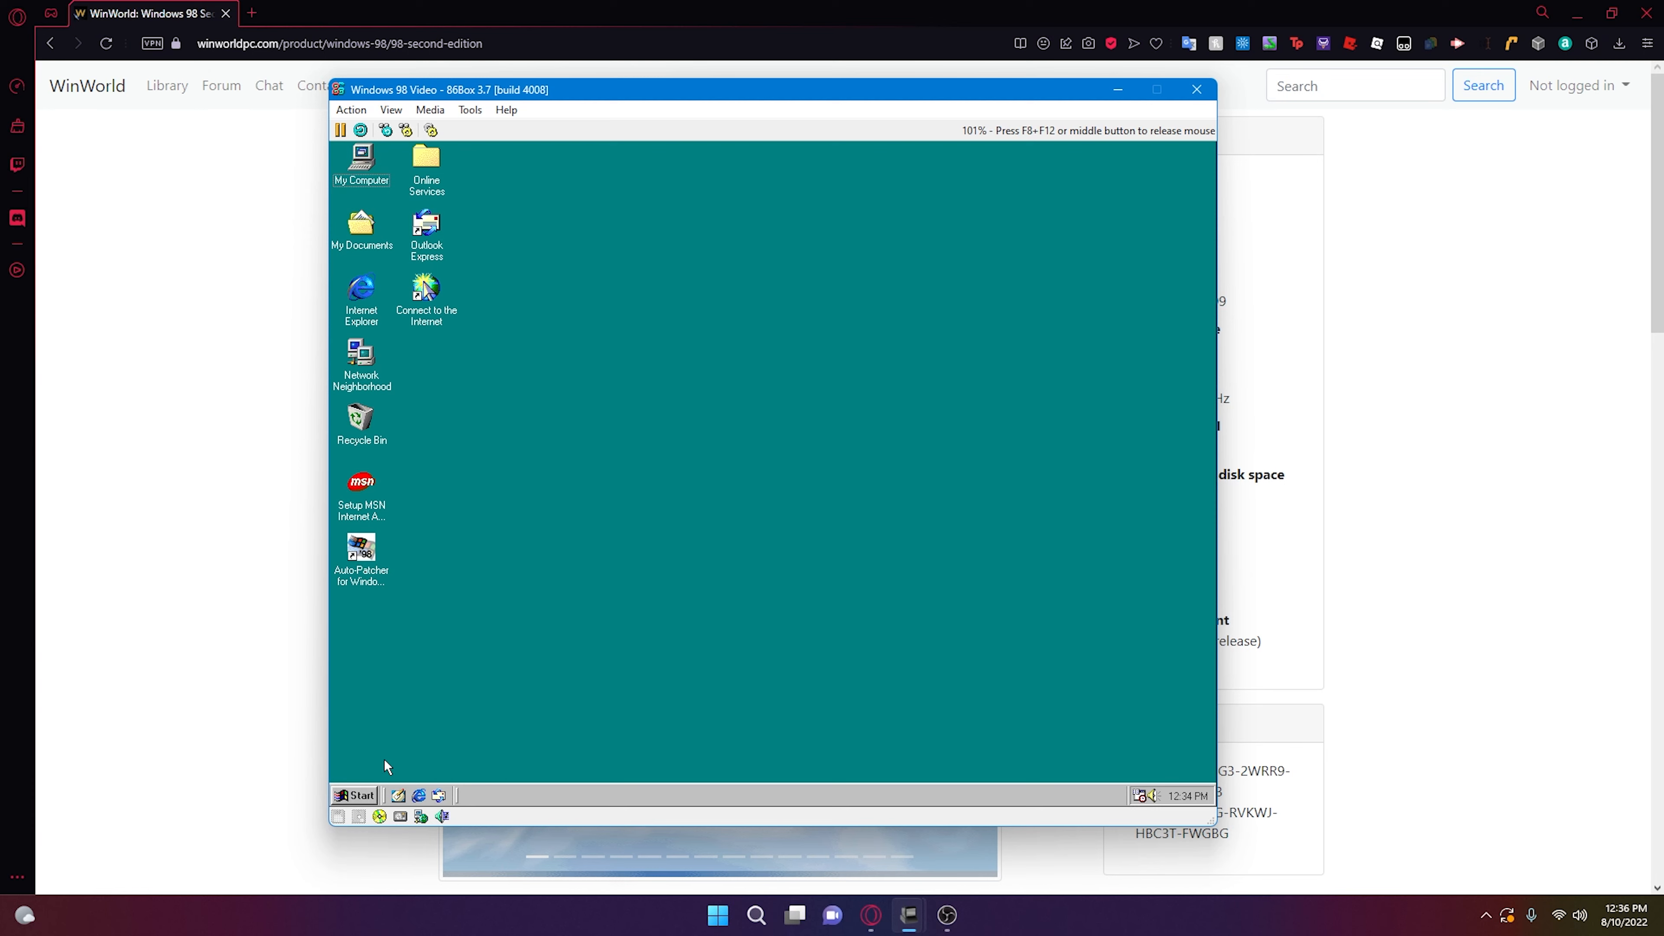
- View the Windows Update welcome page, close it and release the captured mouse
left_click(356, 795)
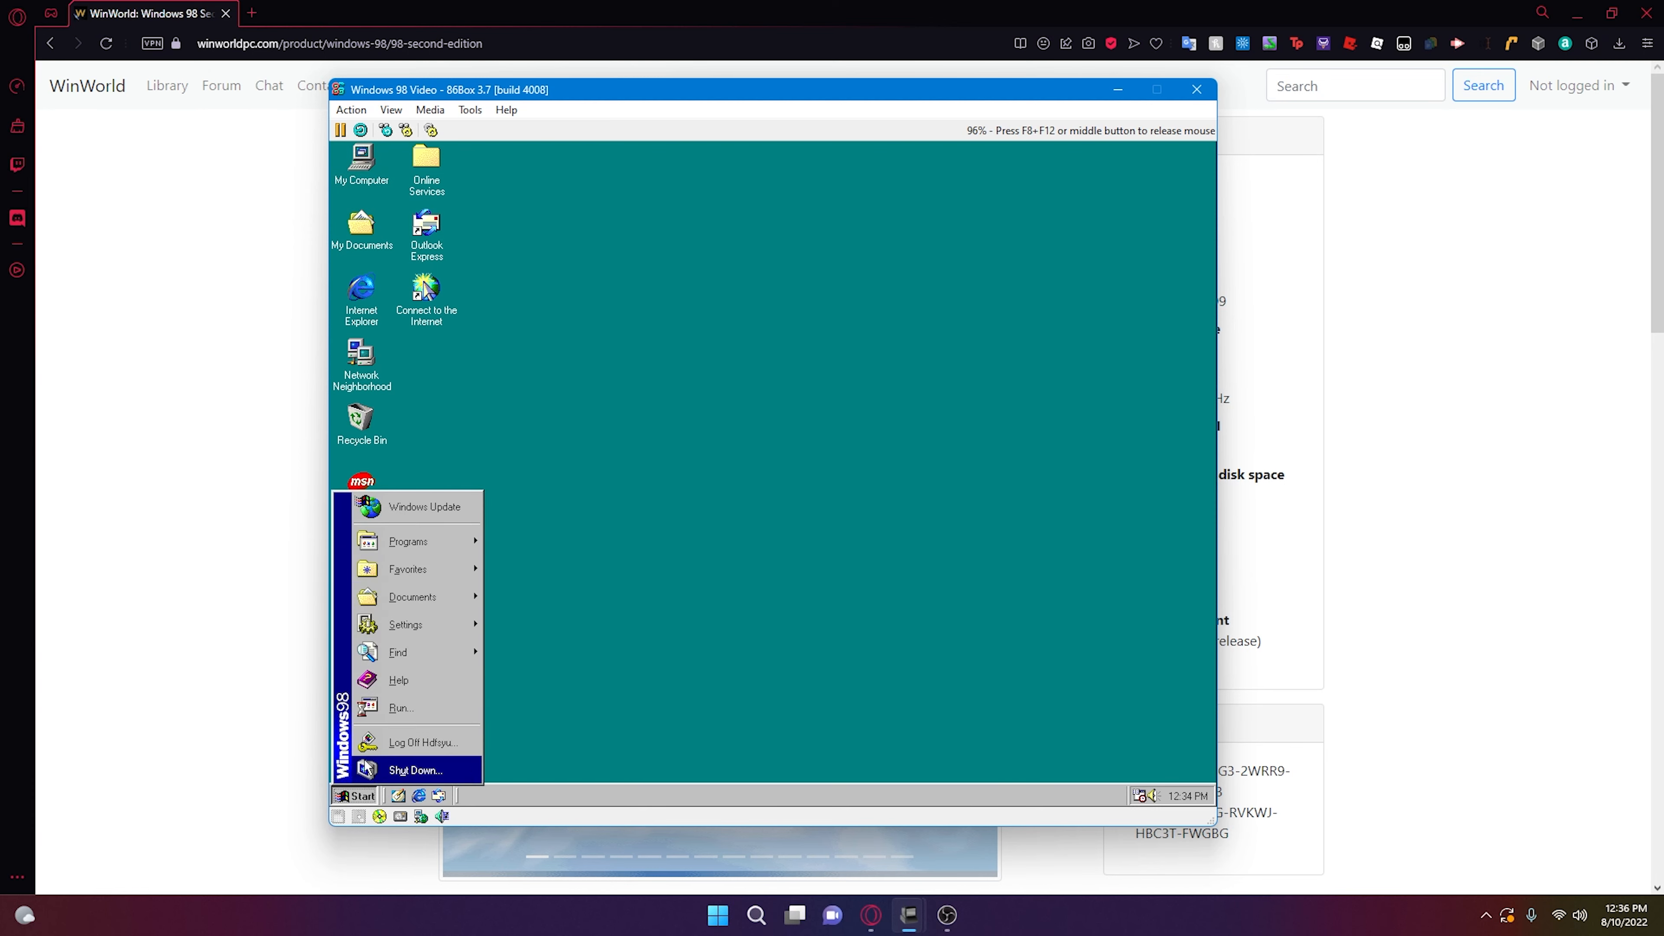
left_click(429, 517)
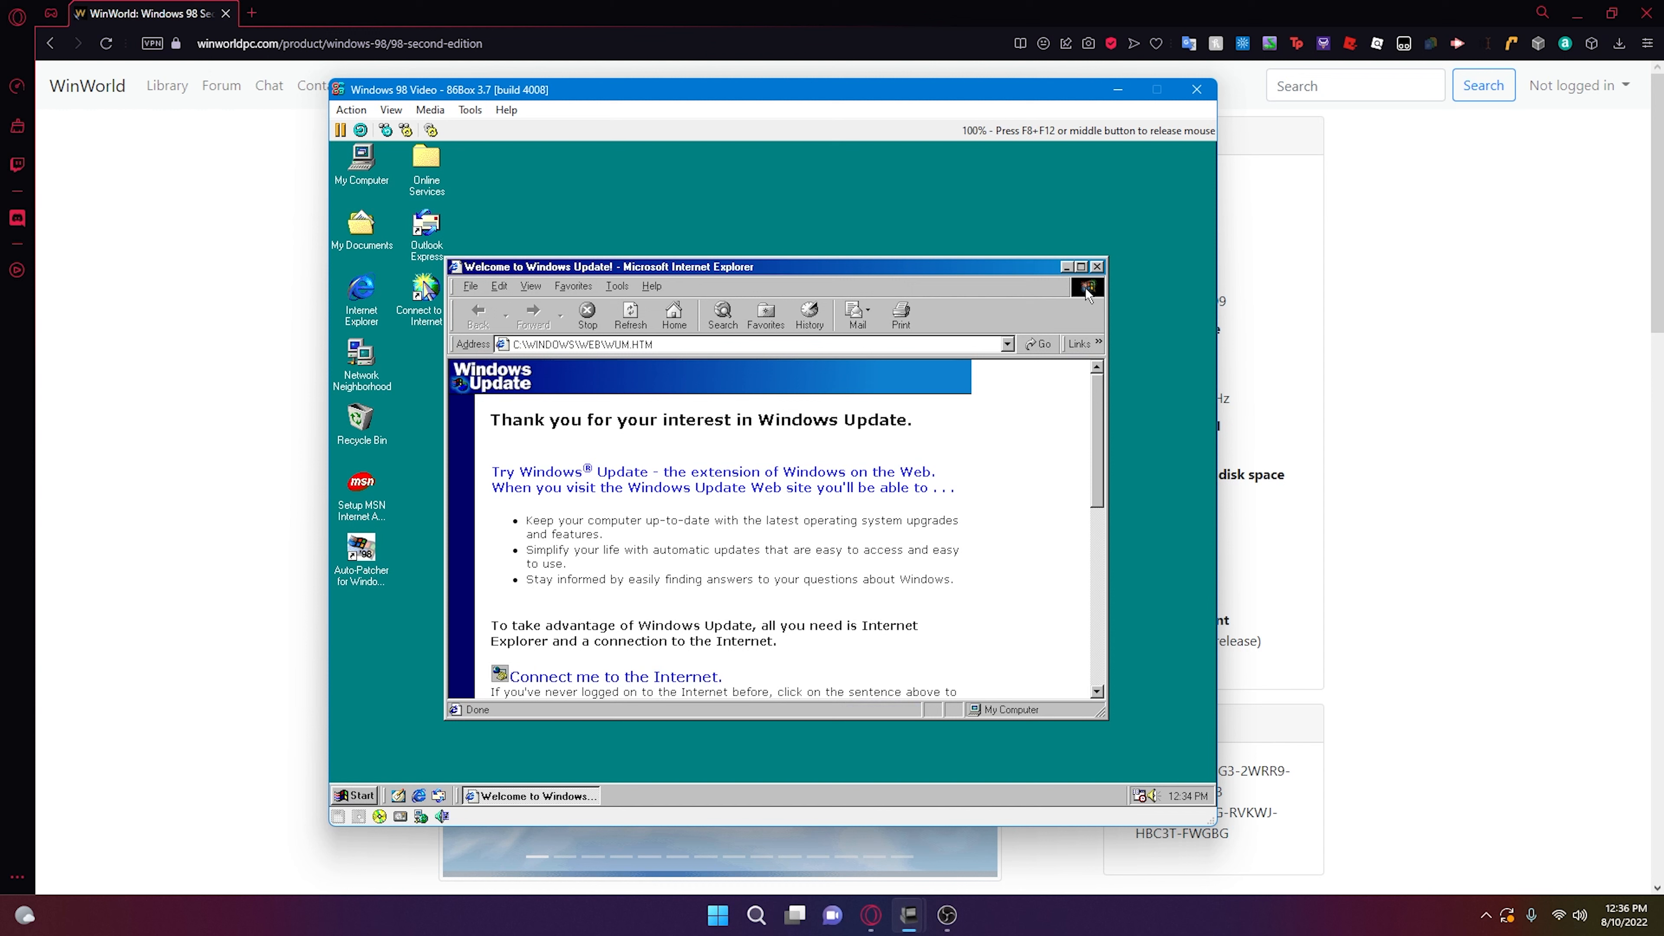
left_click(1095, 267)
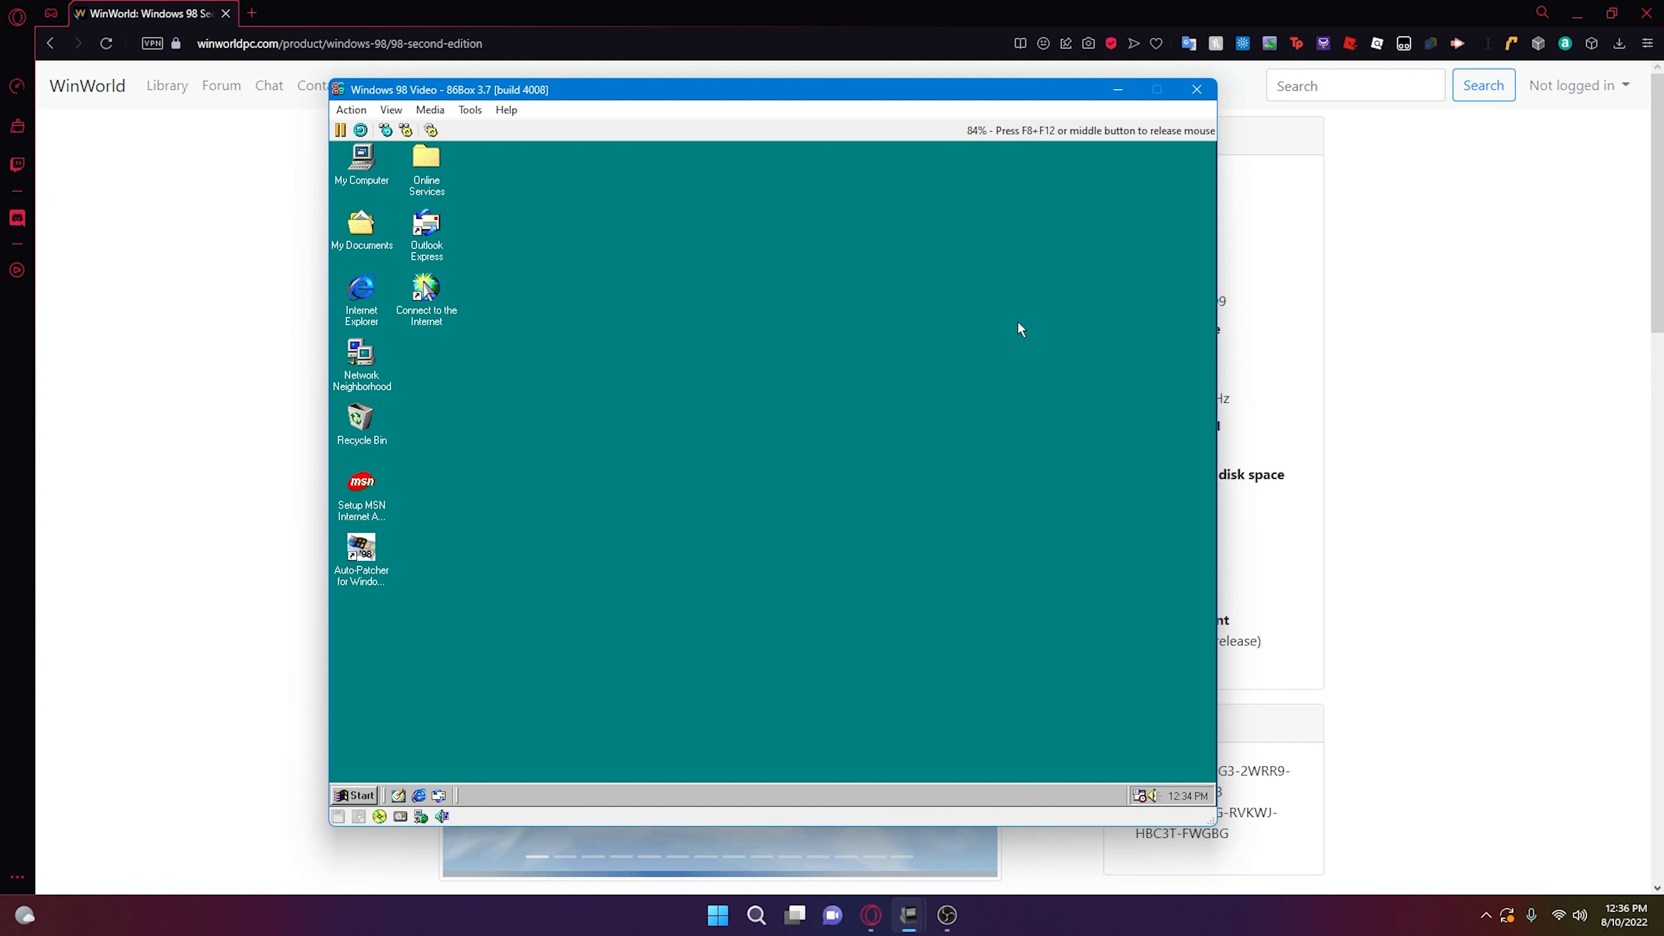
key("F8+F12")
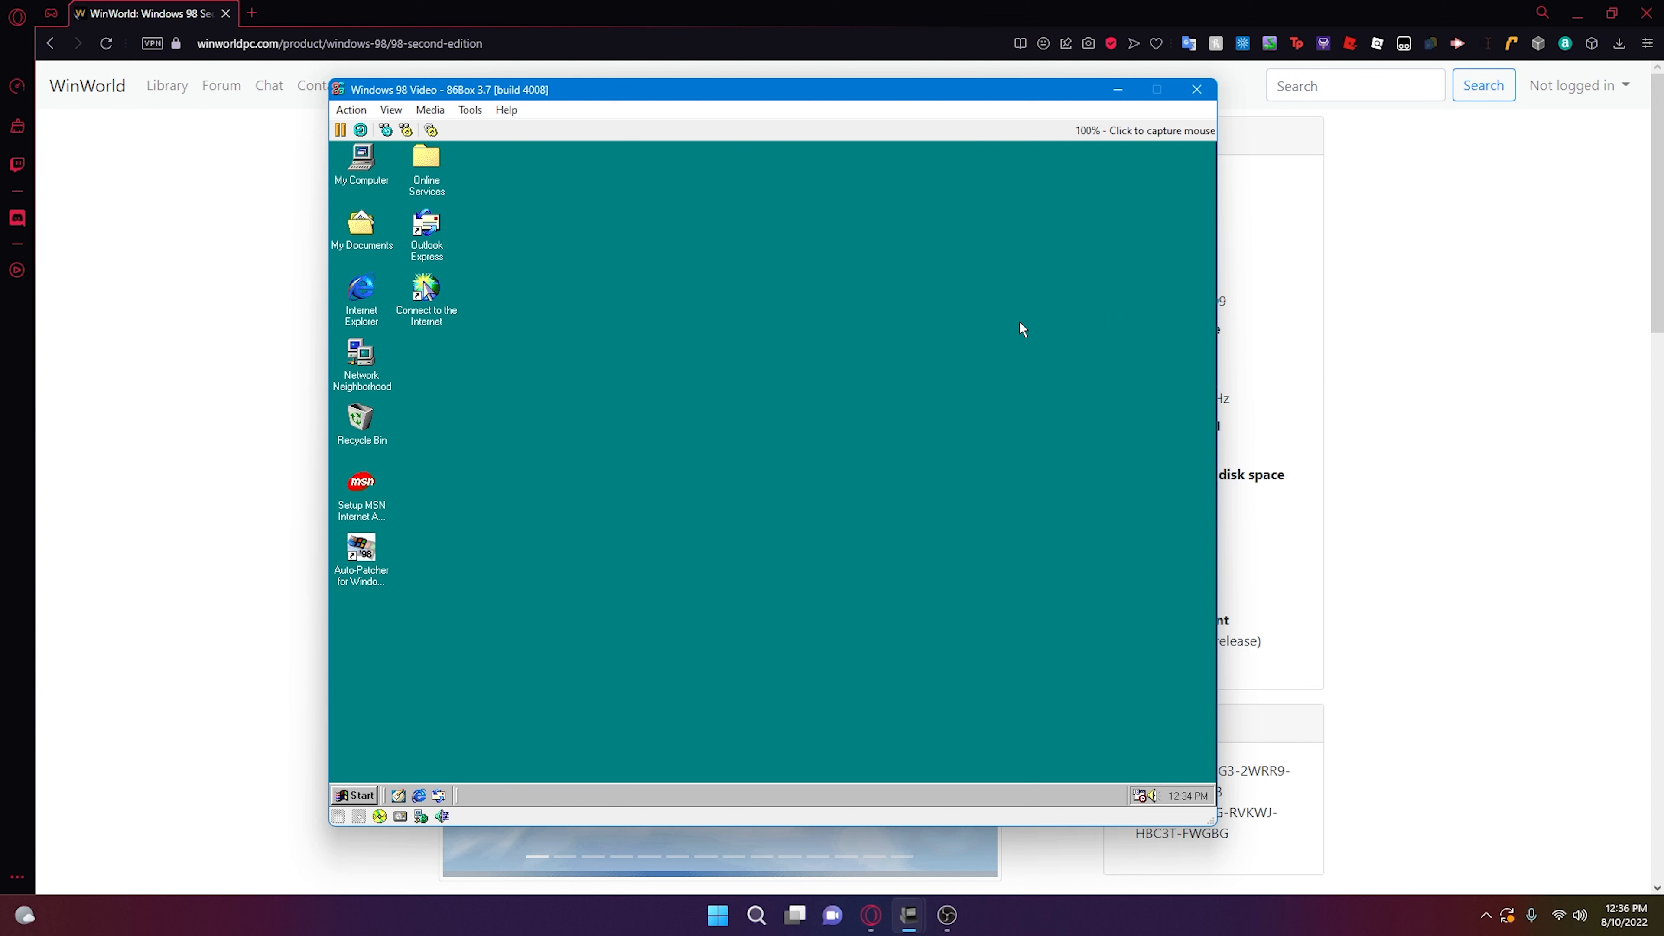